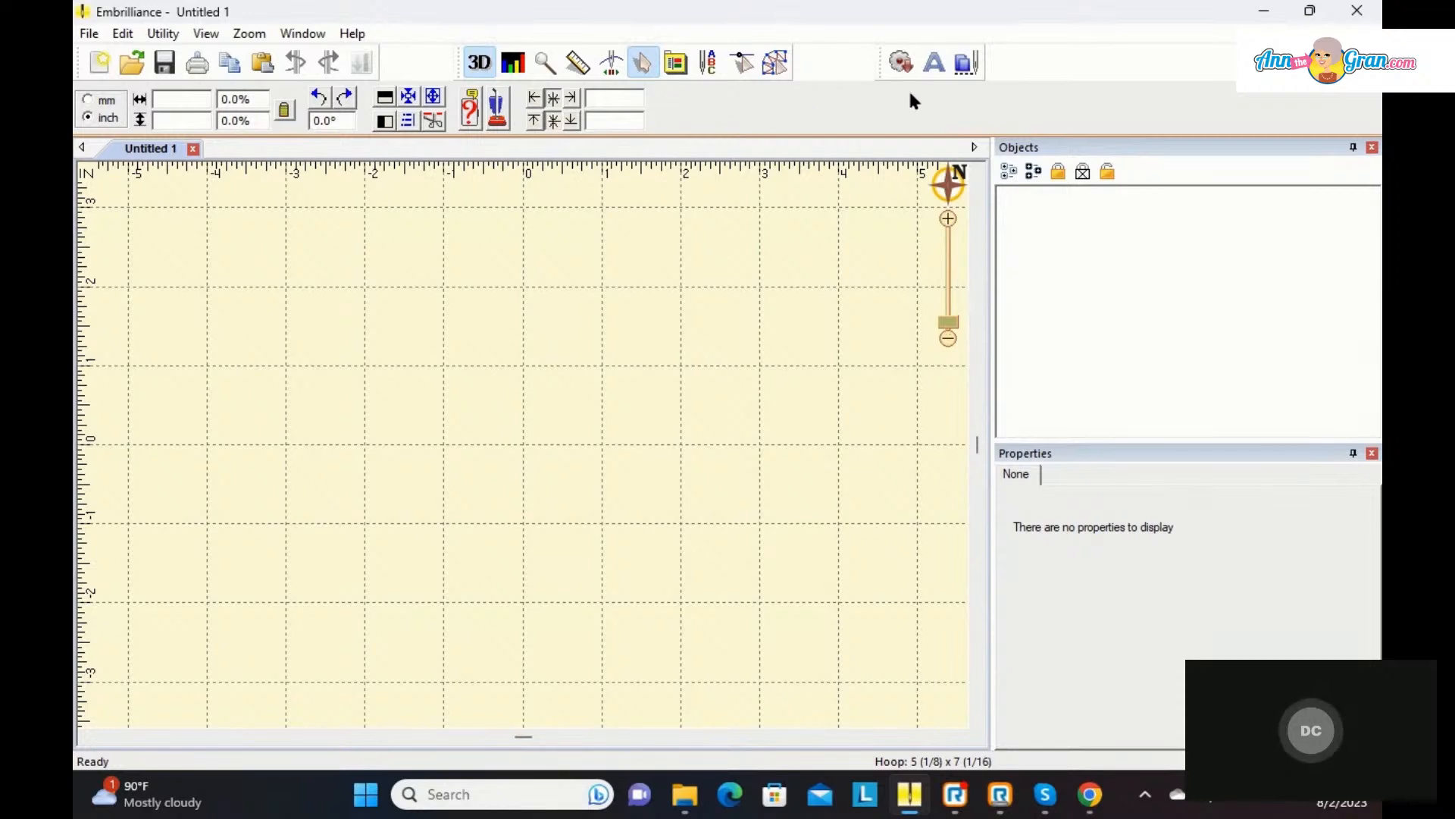
# Step: Switch to the digitizing tools and import the "Heart with Paw" image from the ArtWork folder as the tracing background
pyautogui.click(775, 65)
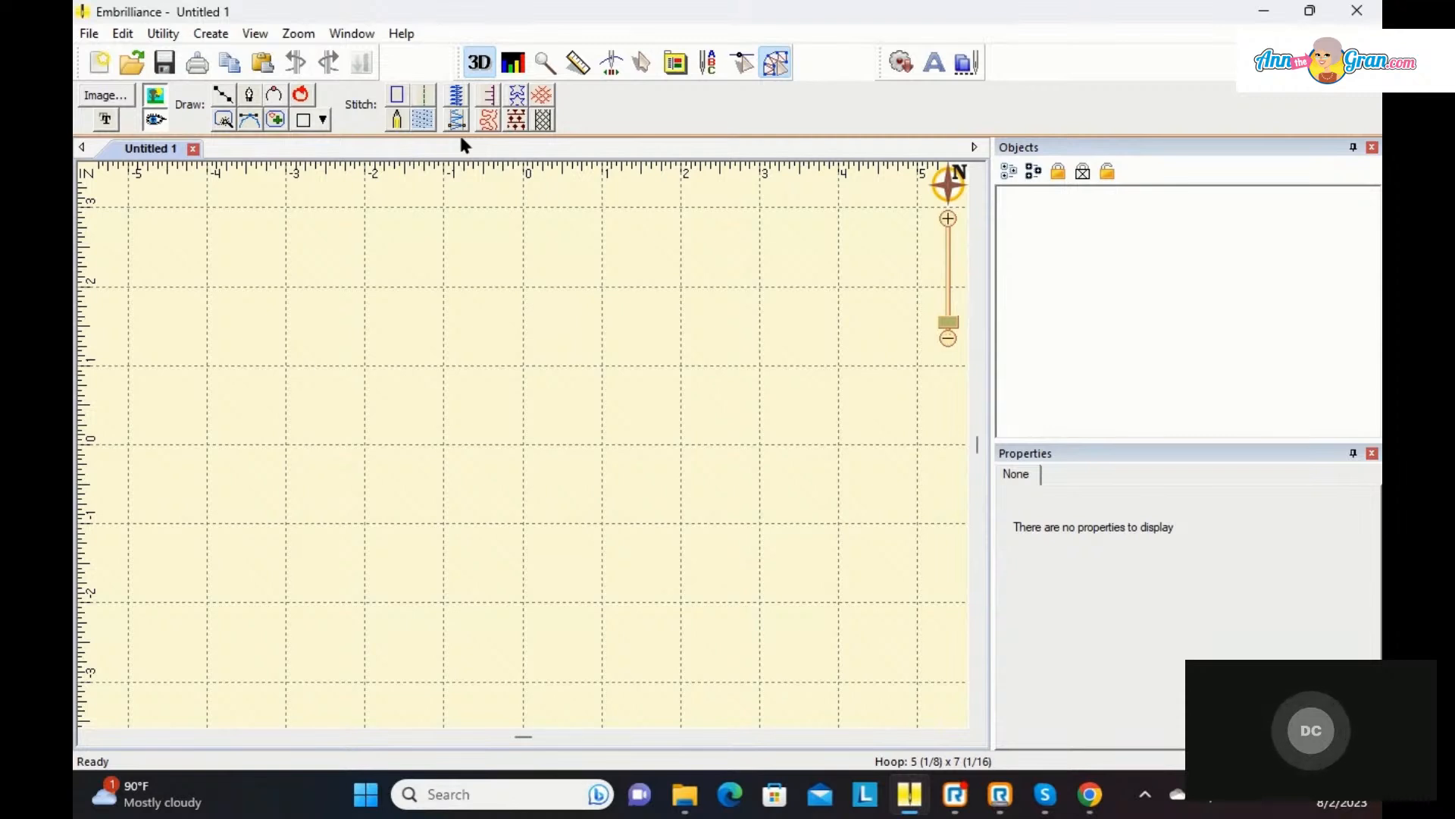
pyautogui.click(104, 102)
pyautogui.click(964, 290)
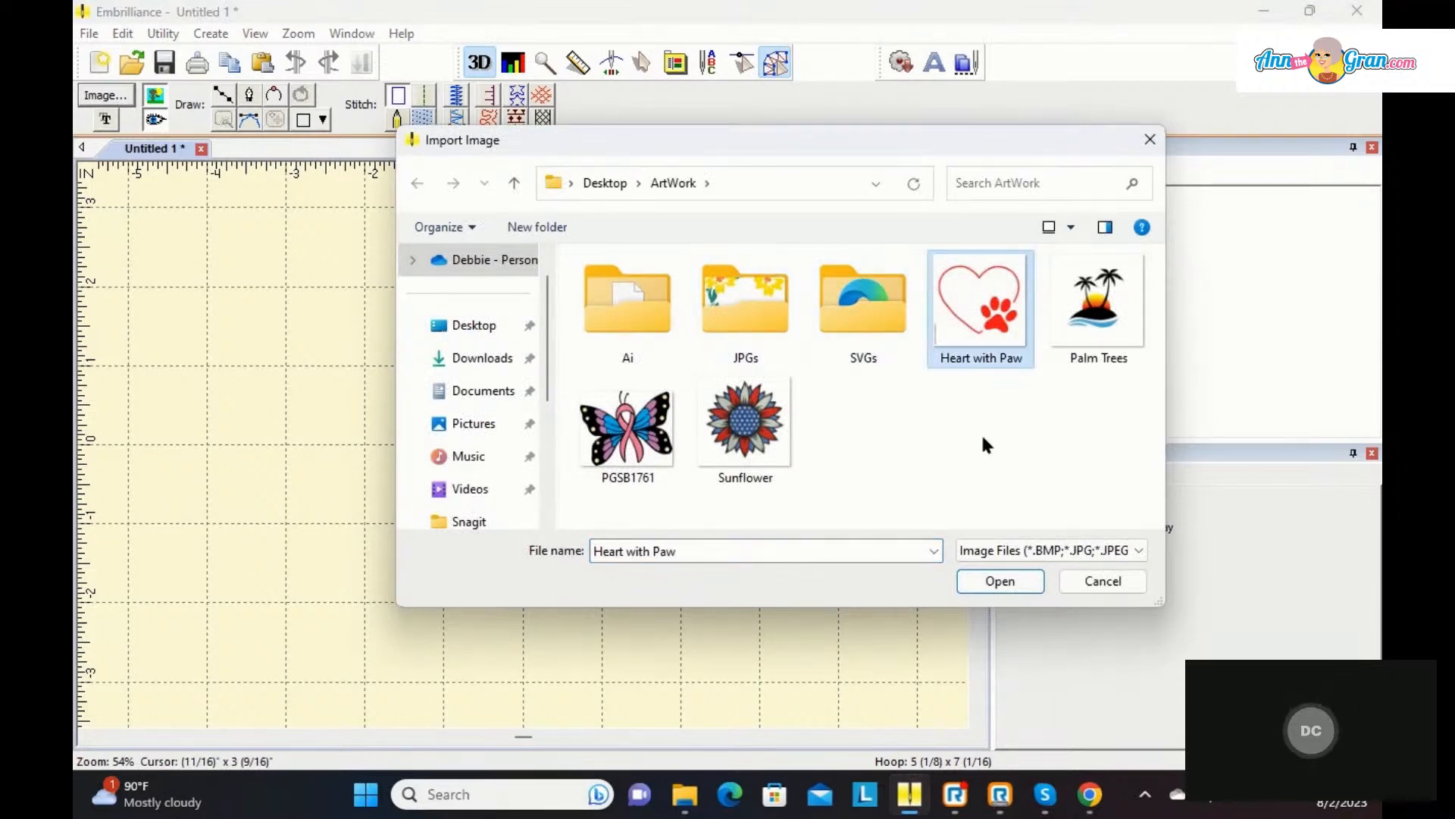
pyautogui.click(990, 582)
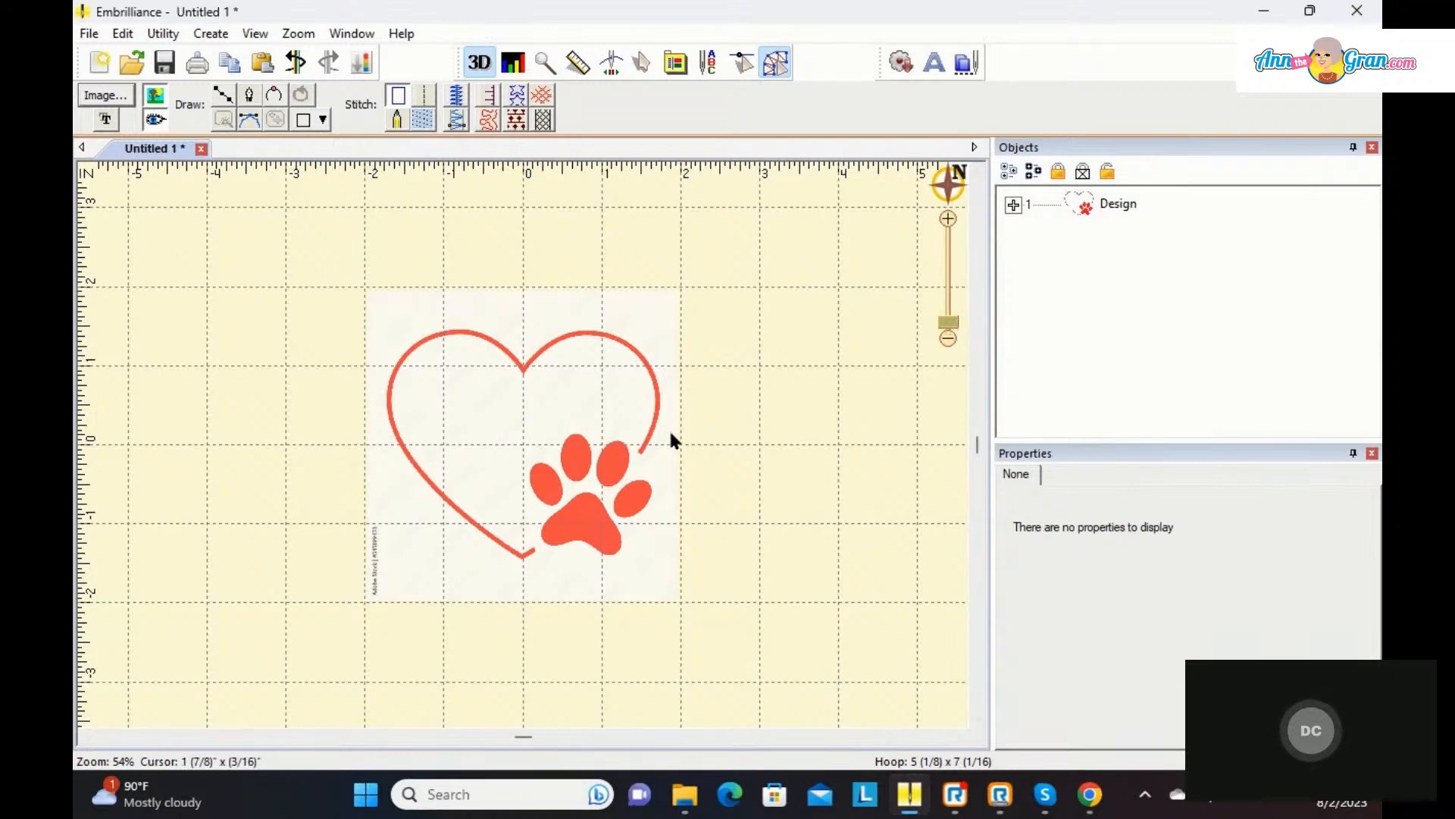
# Step: Start tracing the heart with a point-by-point line from its short tail beside the paw, around the bottom tip, to the top of the left lobe
pyautogui.click(947, 312)
pyautogui.moveTo(962, 310); pyautogui.dragTo(967, 318)
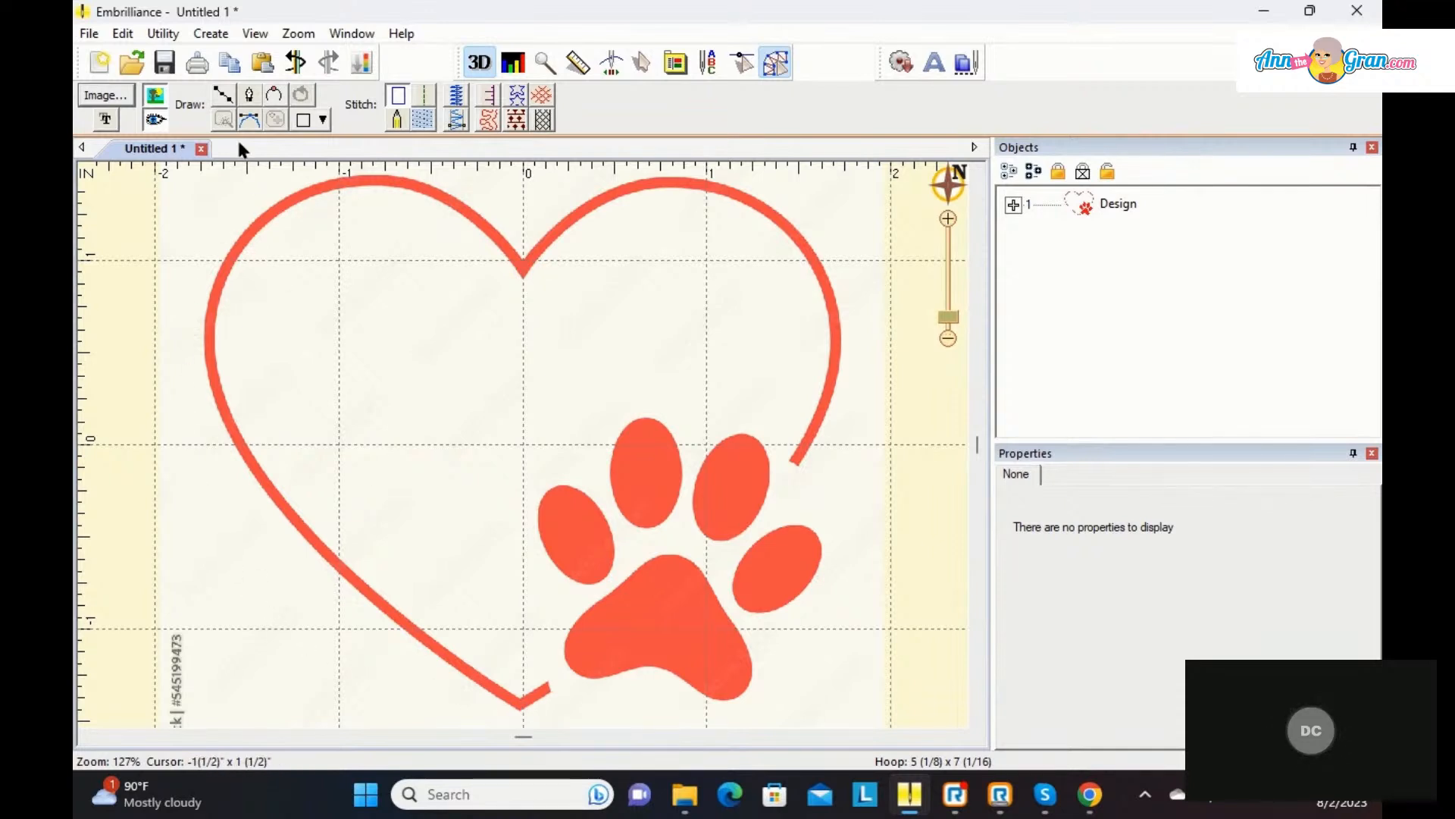
pyautogui.click(225, 97)
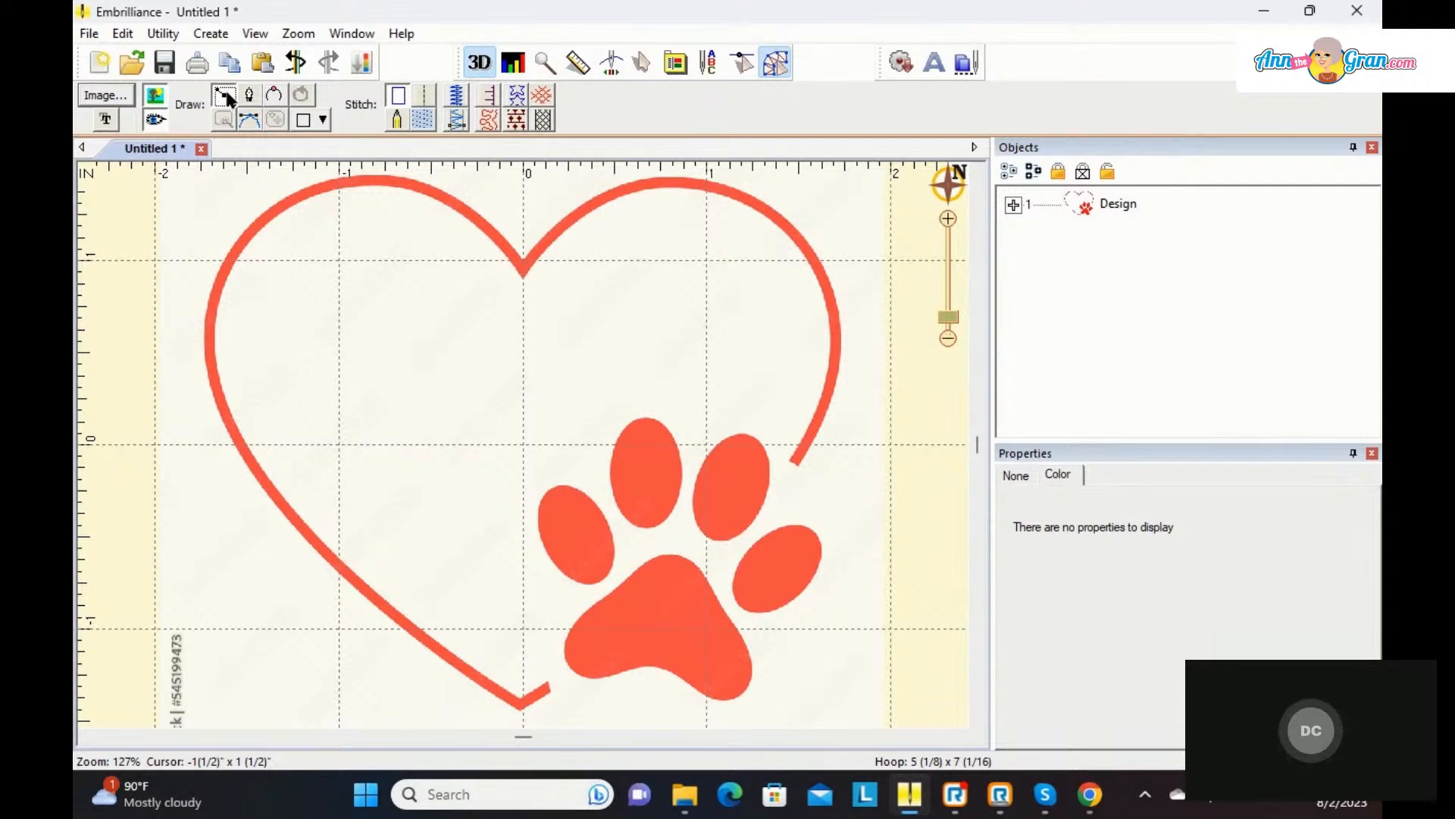
pyautogui.click(547, 688)
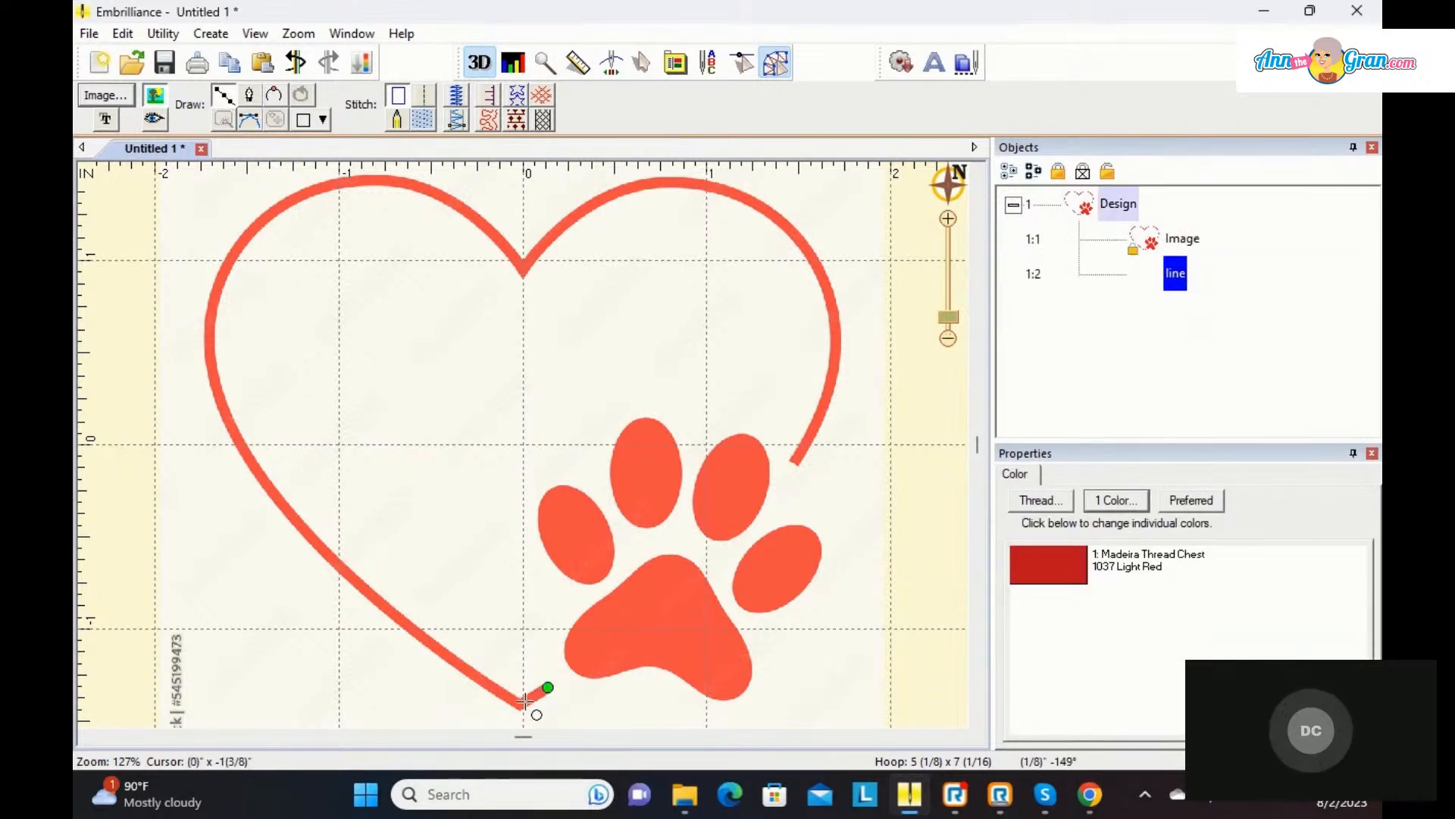
pyautogui.click(520, 703)
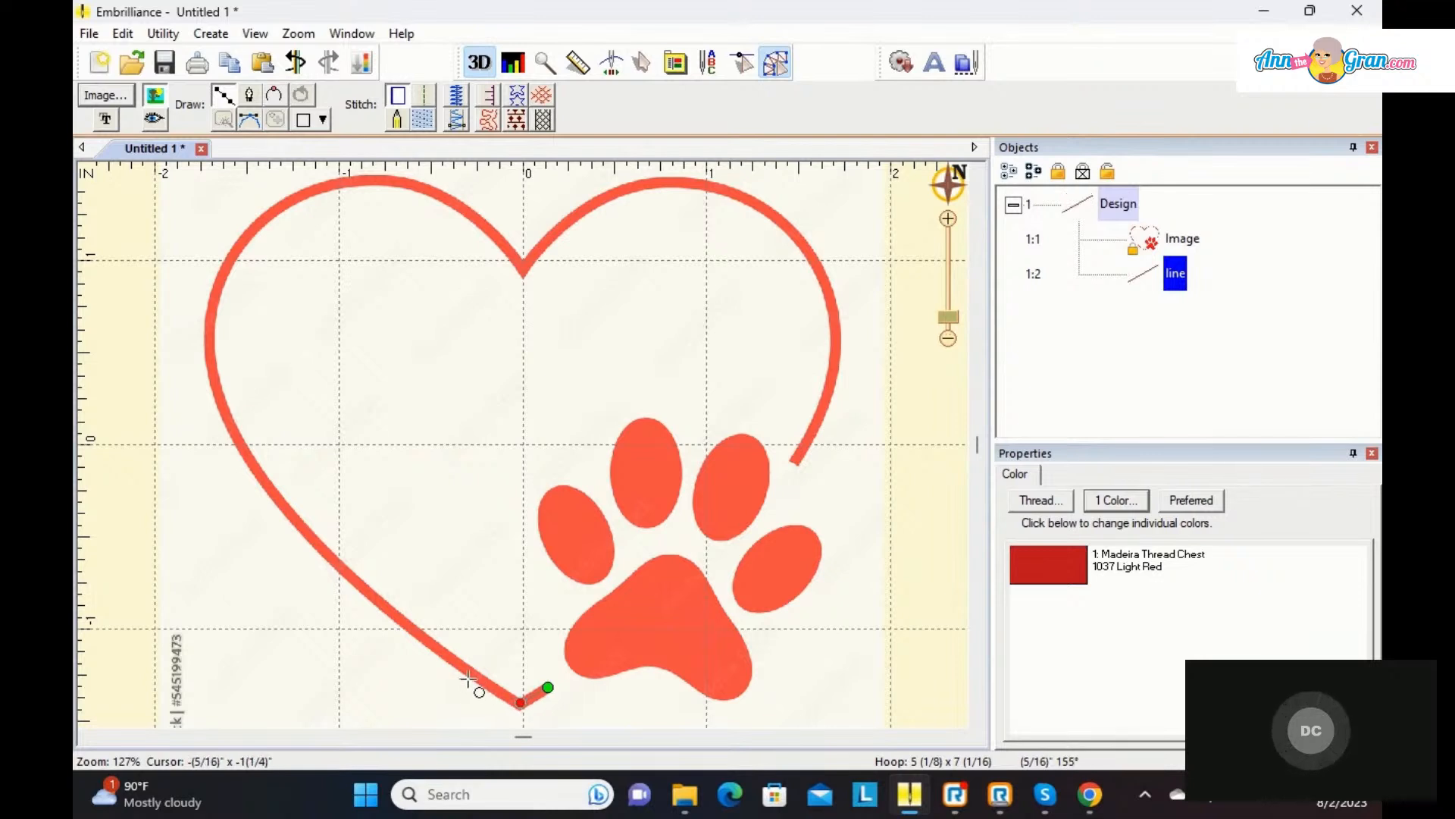
pyautogui.rightClick(276, 502)
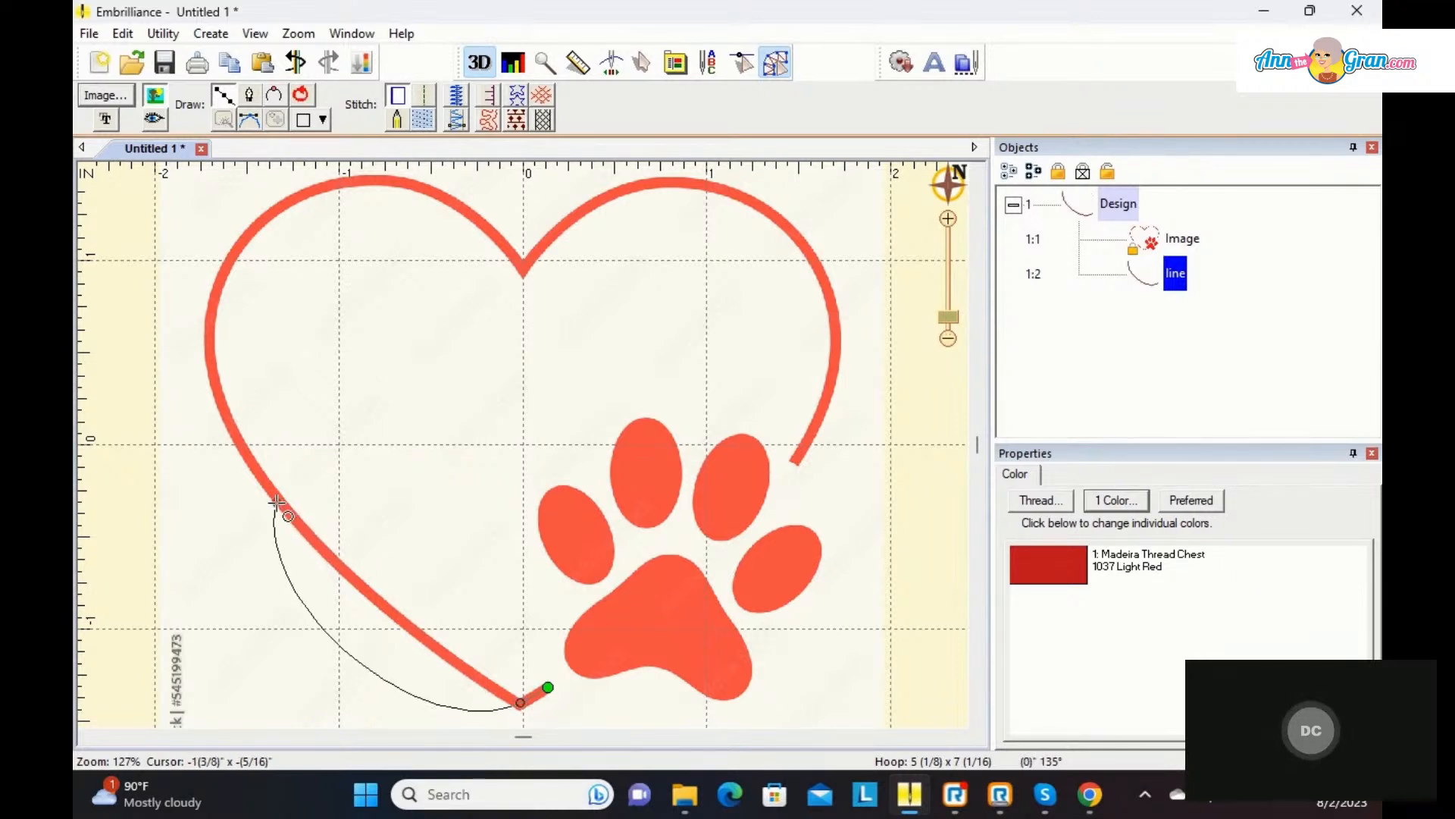
pyautogui.rightClick(235, 253)
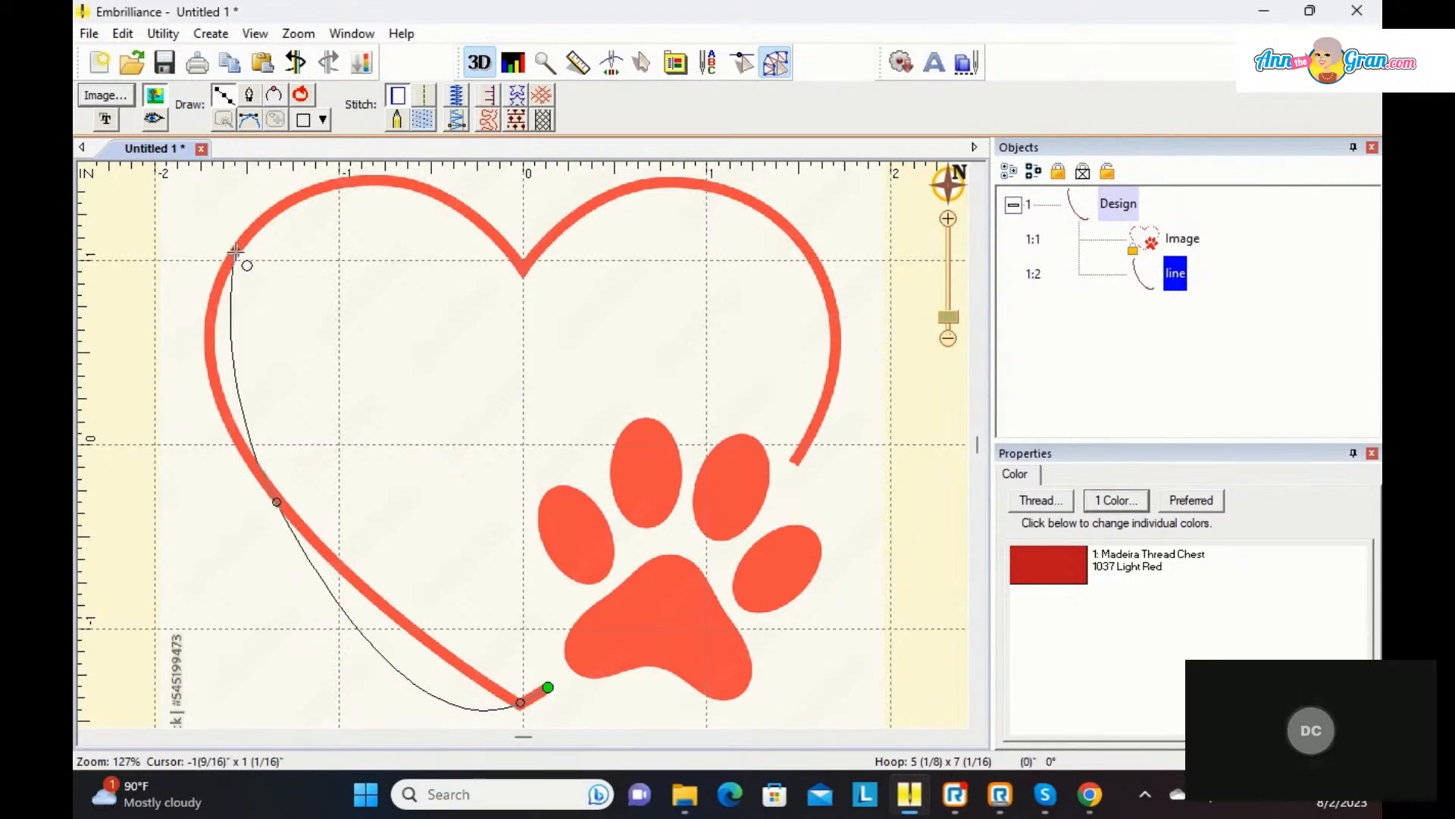
pyautogui.scroll(2, 393, 191)
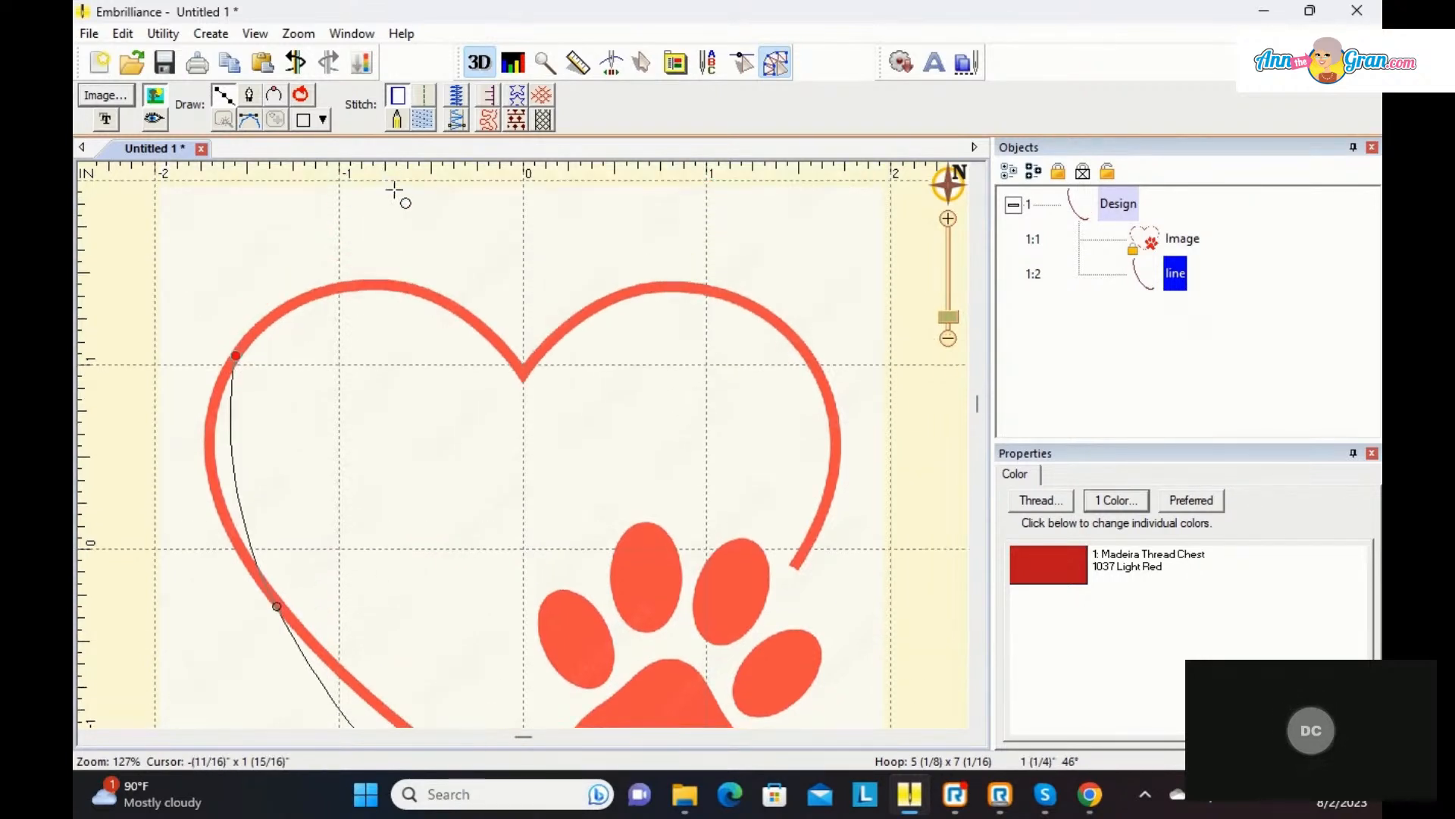
pyautogui.rightClick(387, 284)
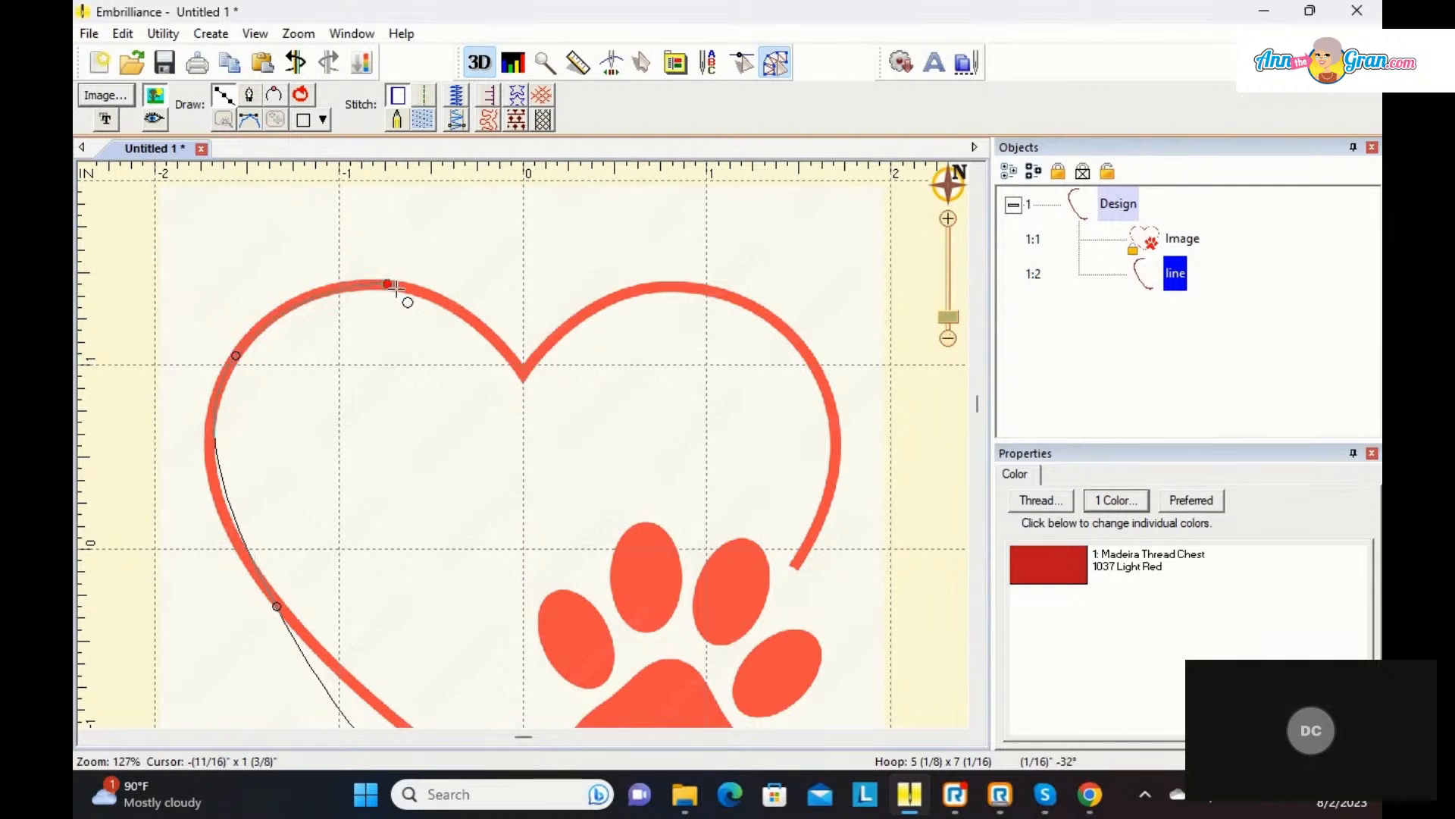
# Step: Continue the line through the centre dip and over the right lobe to the open end, finishing the outline about 3 3/8 × 2 7/8 inches
pyautogui.click(524, 375)
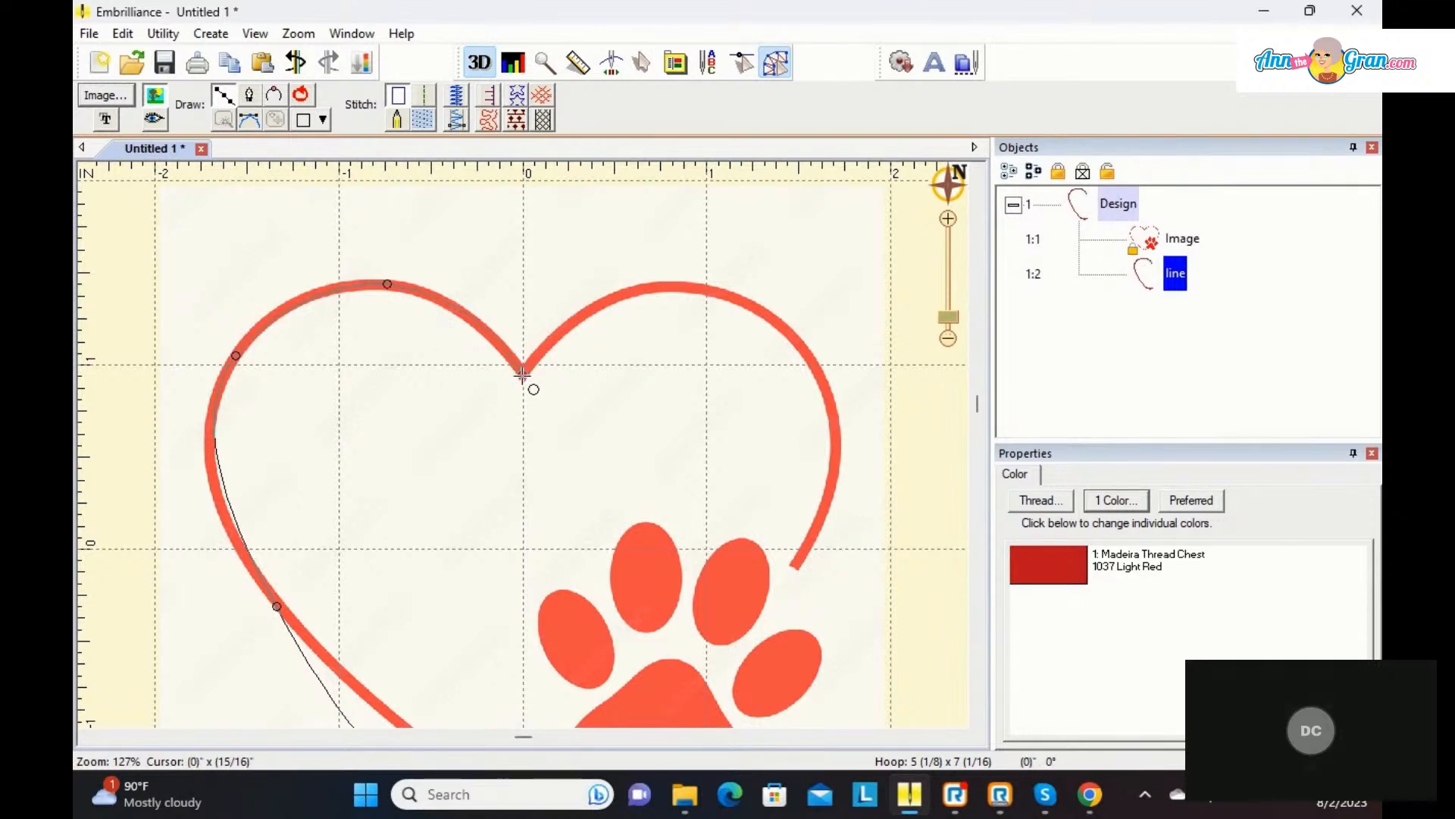
pyautogui.rightClick(647, 285)
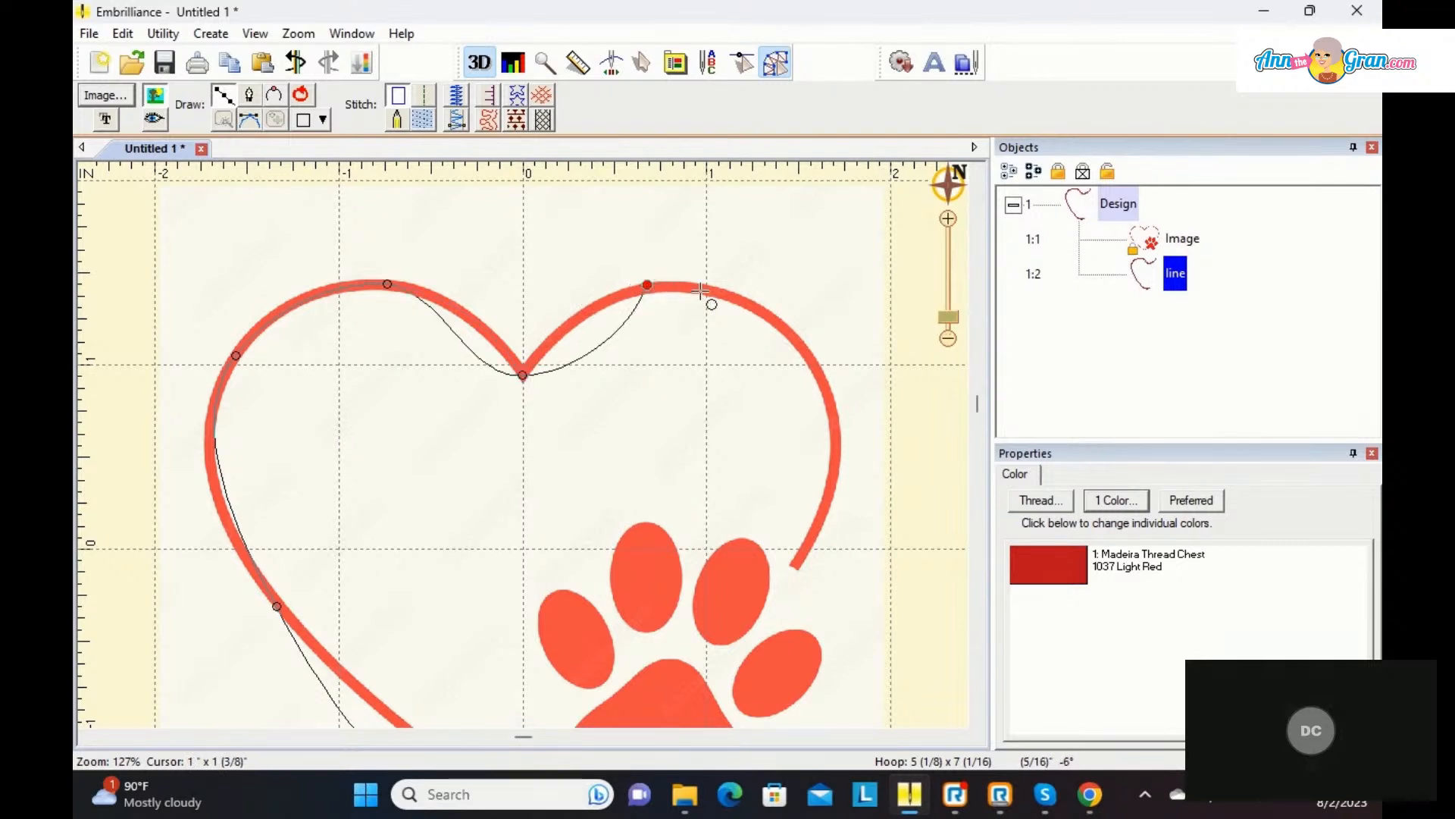
pyautogui.rightClick(816, 369)
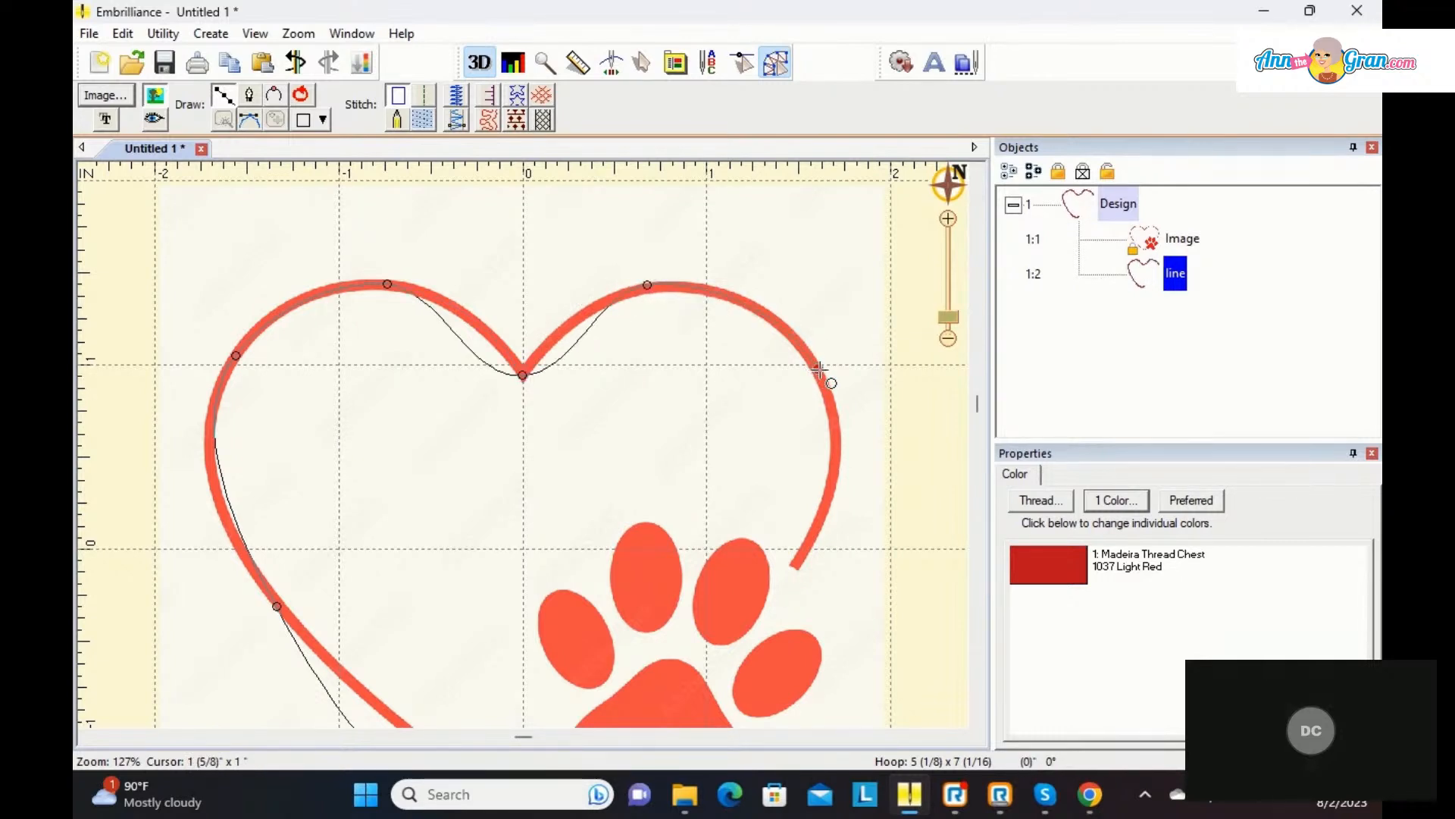
pyautogui.rightClick(794, 569)
pyautogui.press('Return')
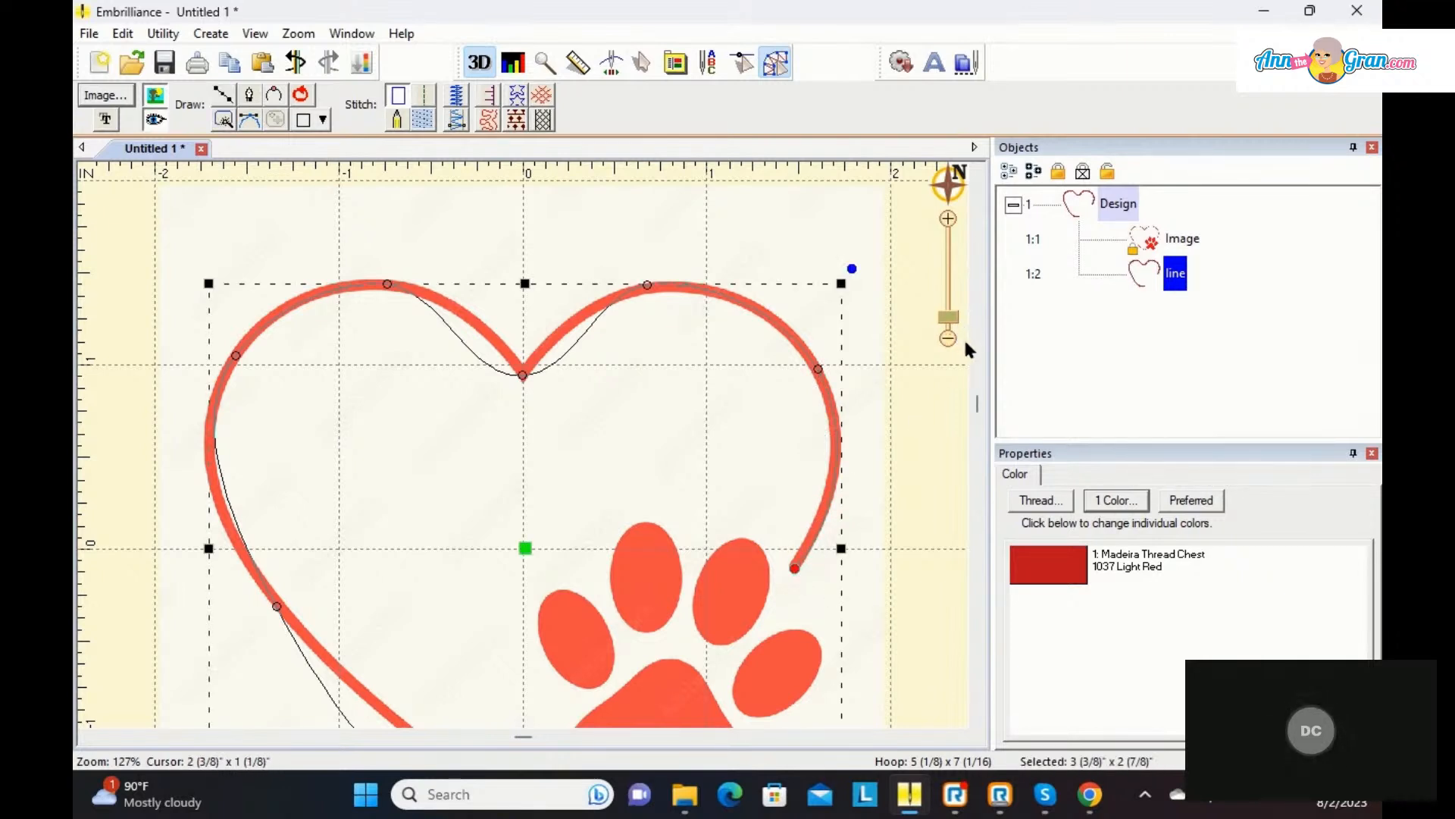
# Step: Change the line's point at the heart's bottom tip to a Cusp point
pyautogui.scroll(-1, 951, 398)
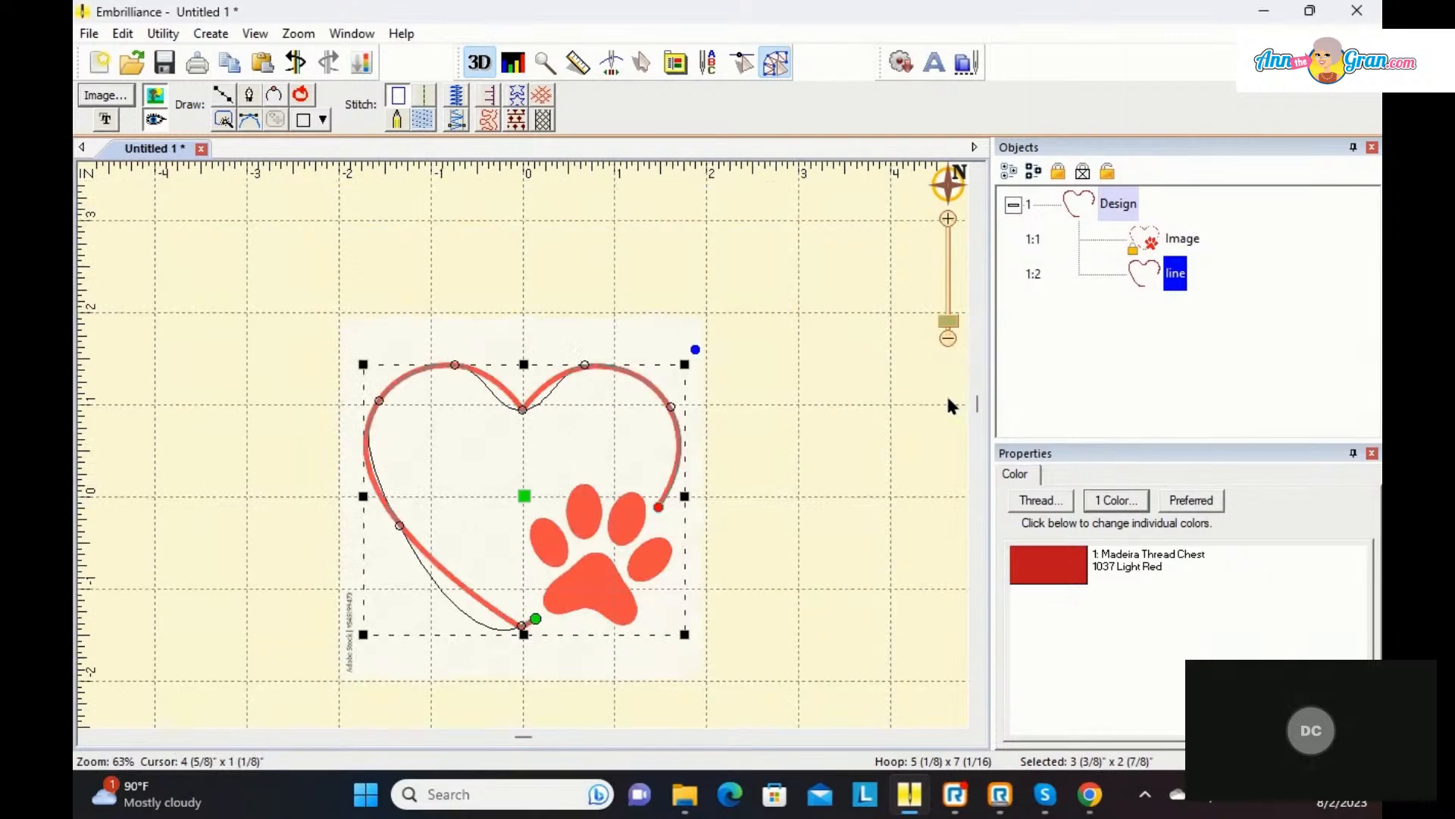
pyautogui.scroll(1, 946, 400)
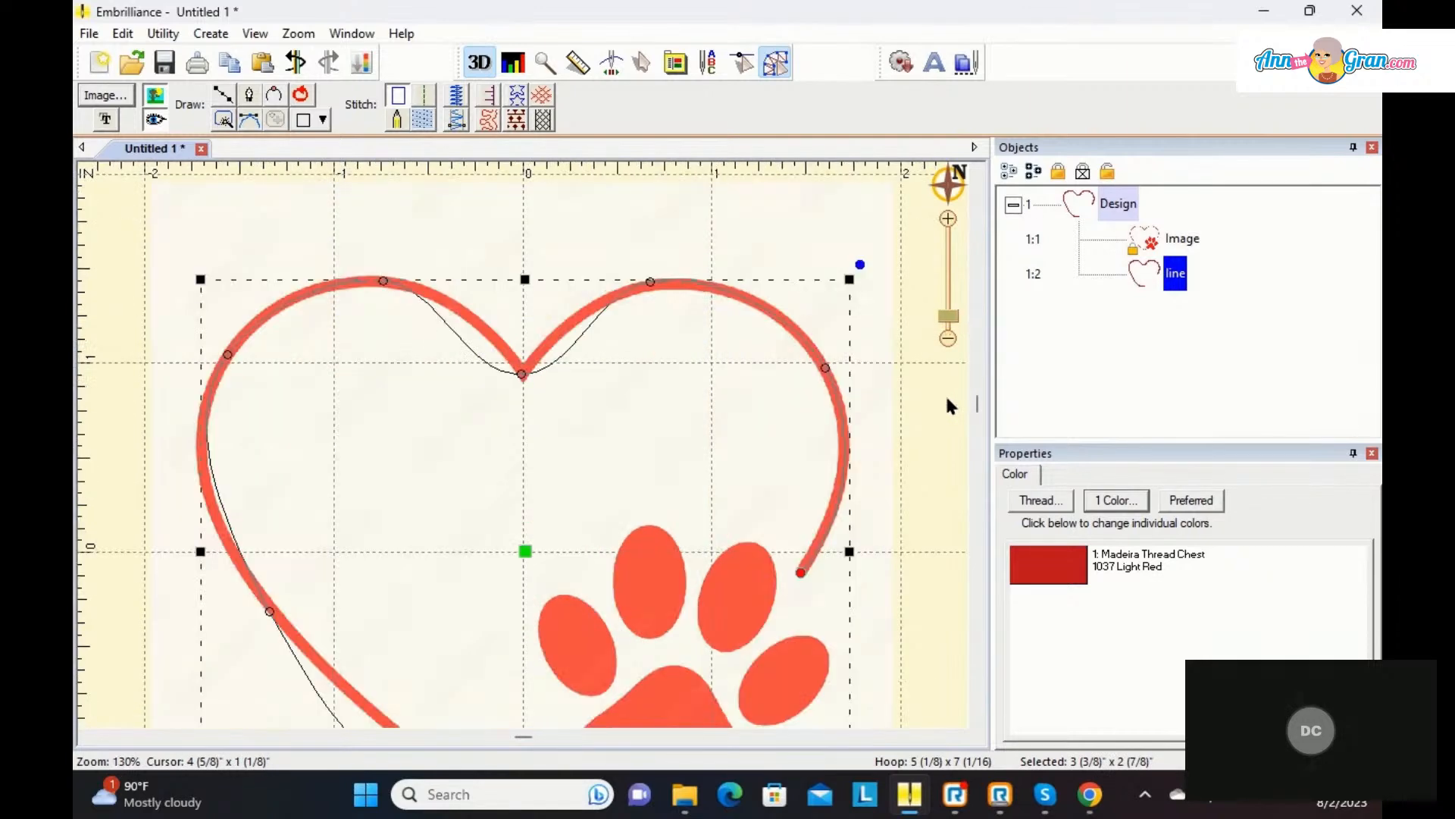
pyautogui.moveTo(980, 405); pyautogui.dragTo(982, 449)
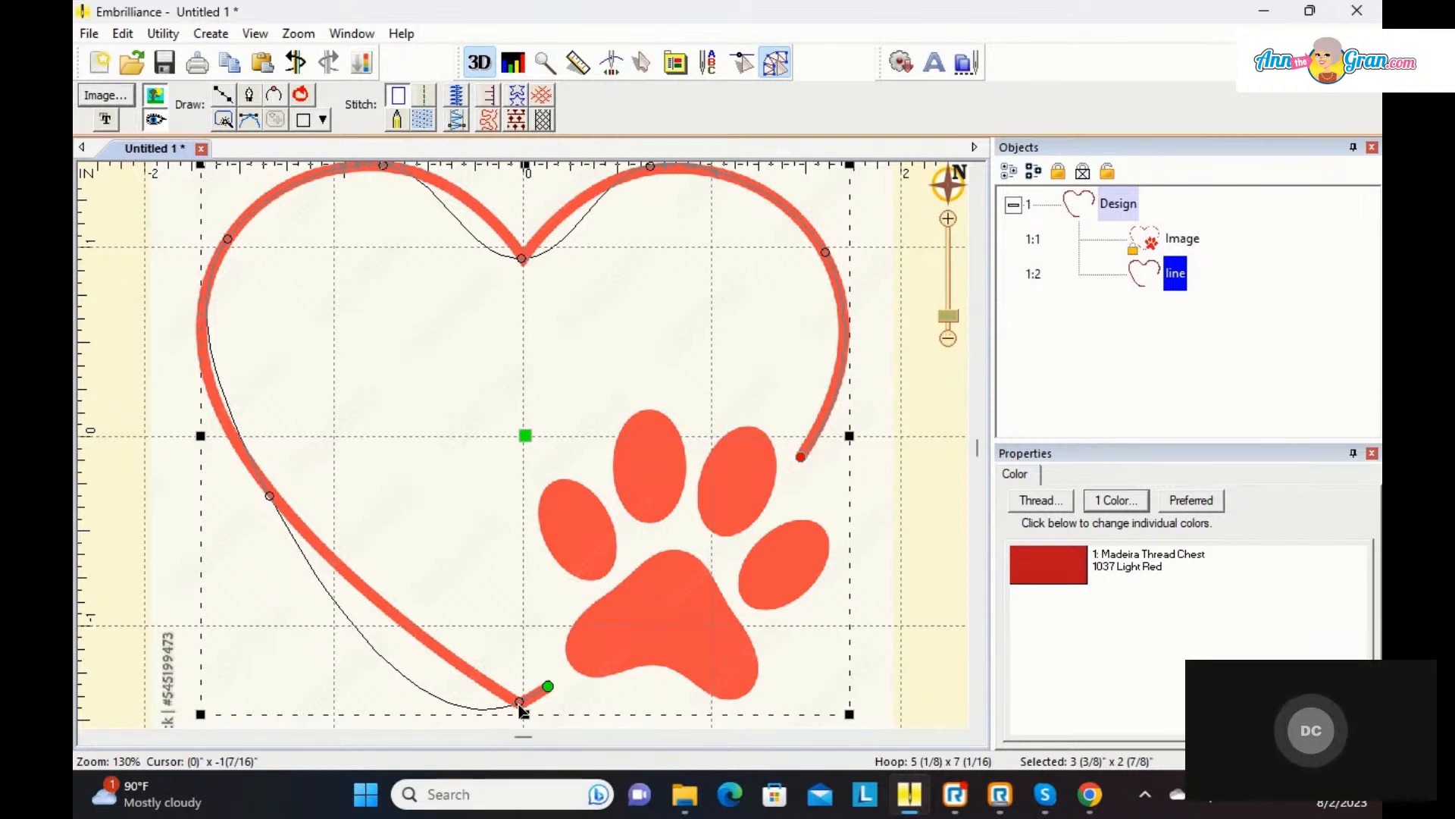
pyautogui.rightClick(521, 710)
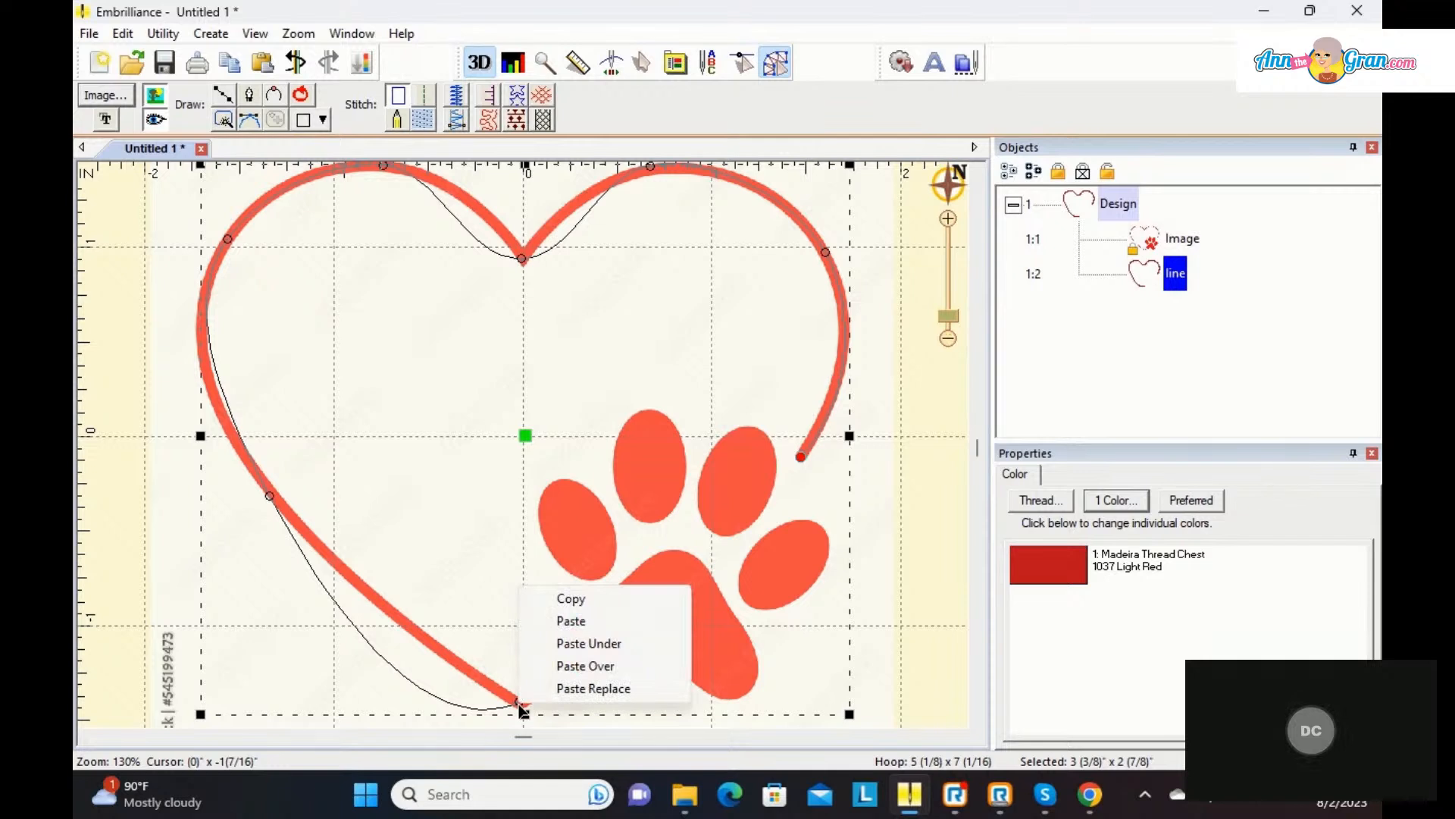
pyautogui.click(493, 632)
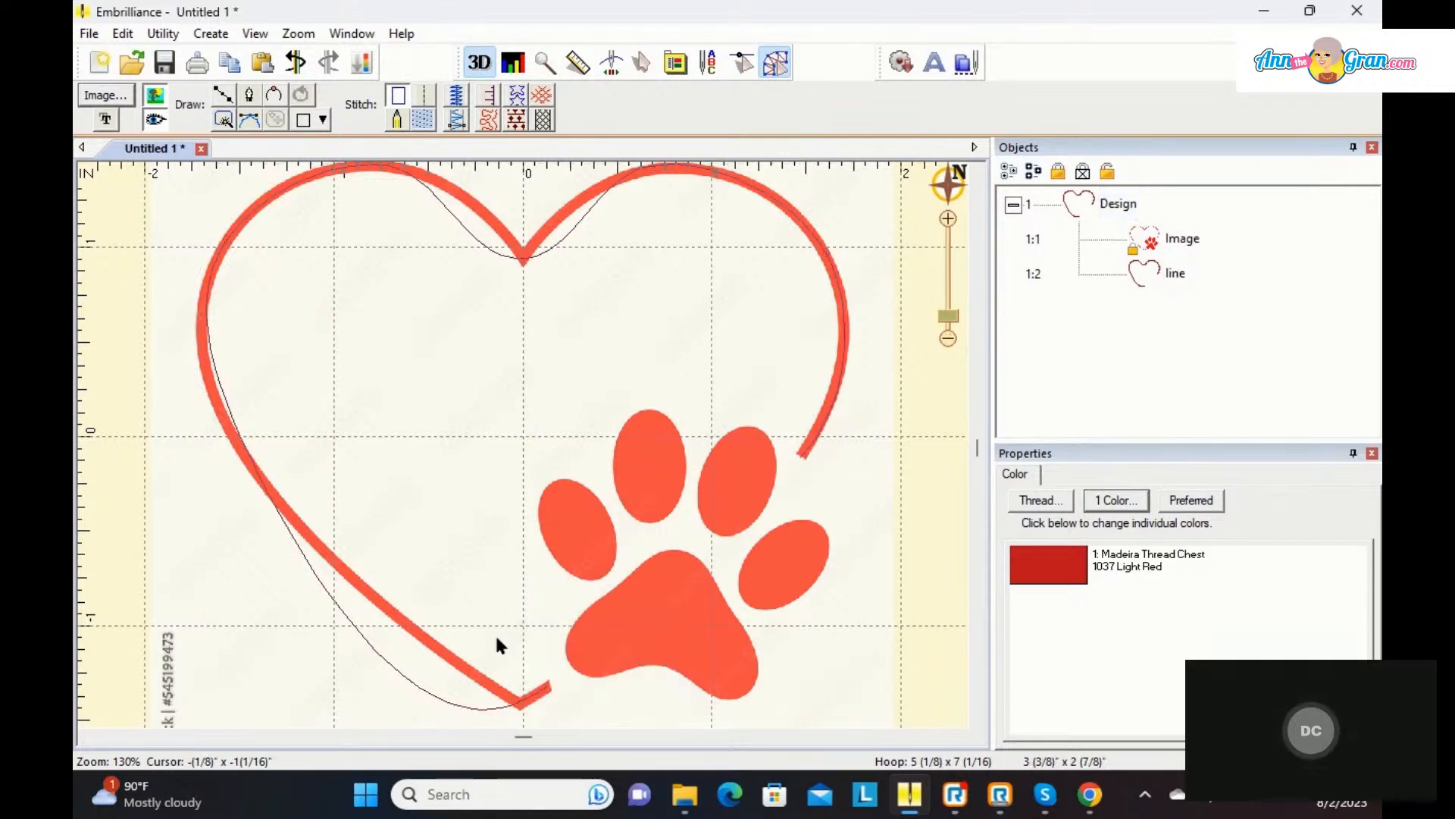
pyautogui.click(525, 705)
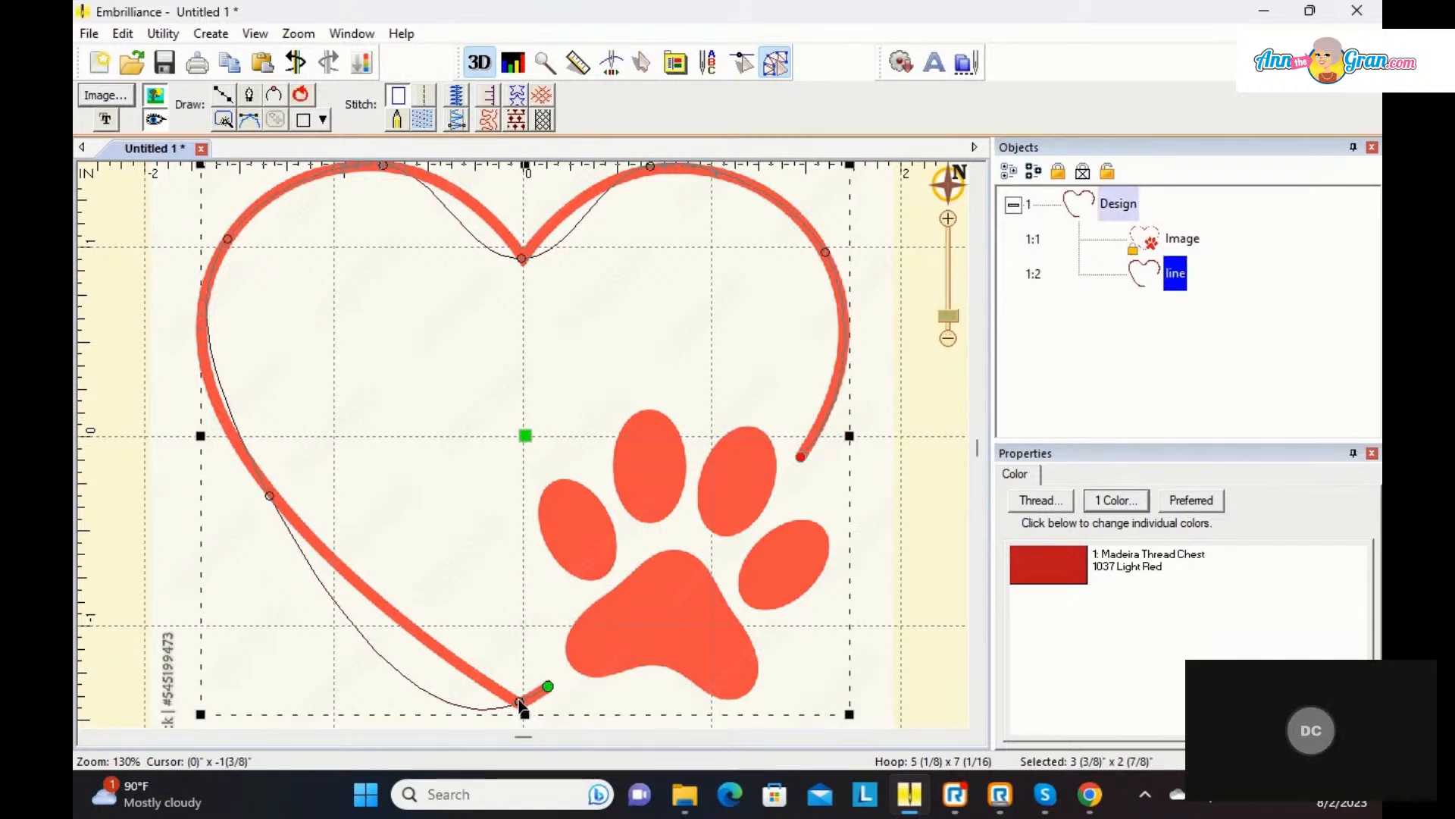
pyautogui.click(523, 705)
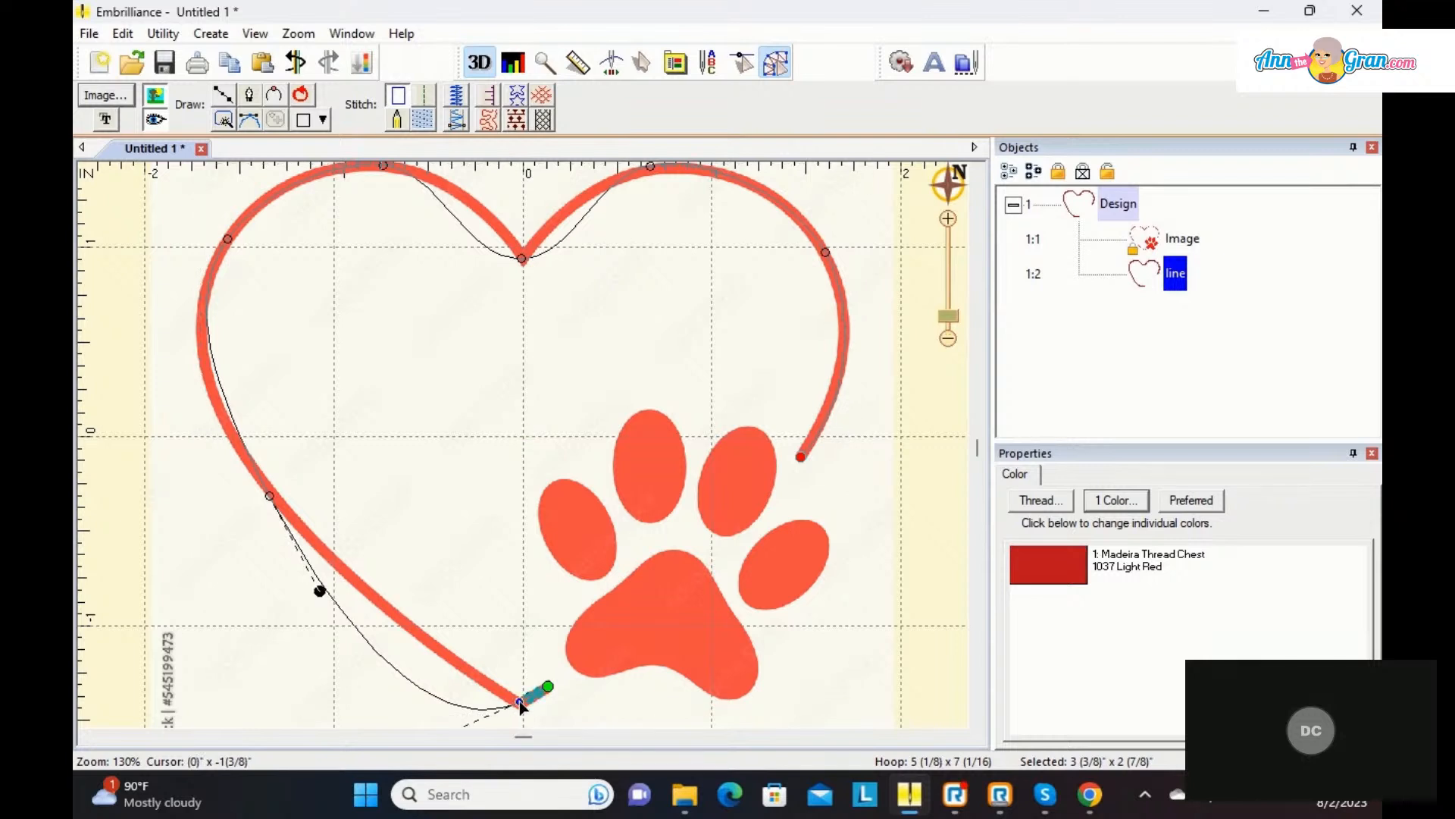
pyautogui.rightClick(522, 705)
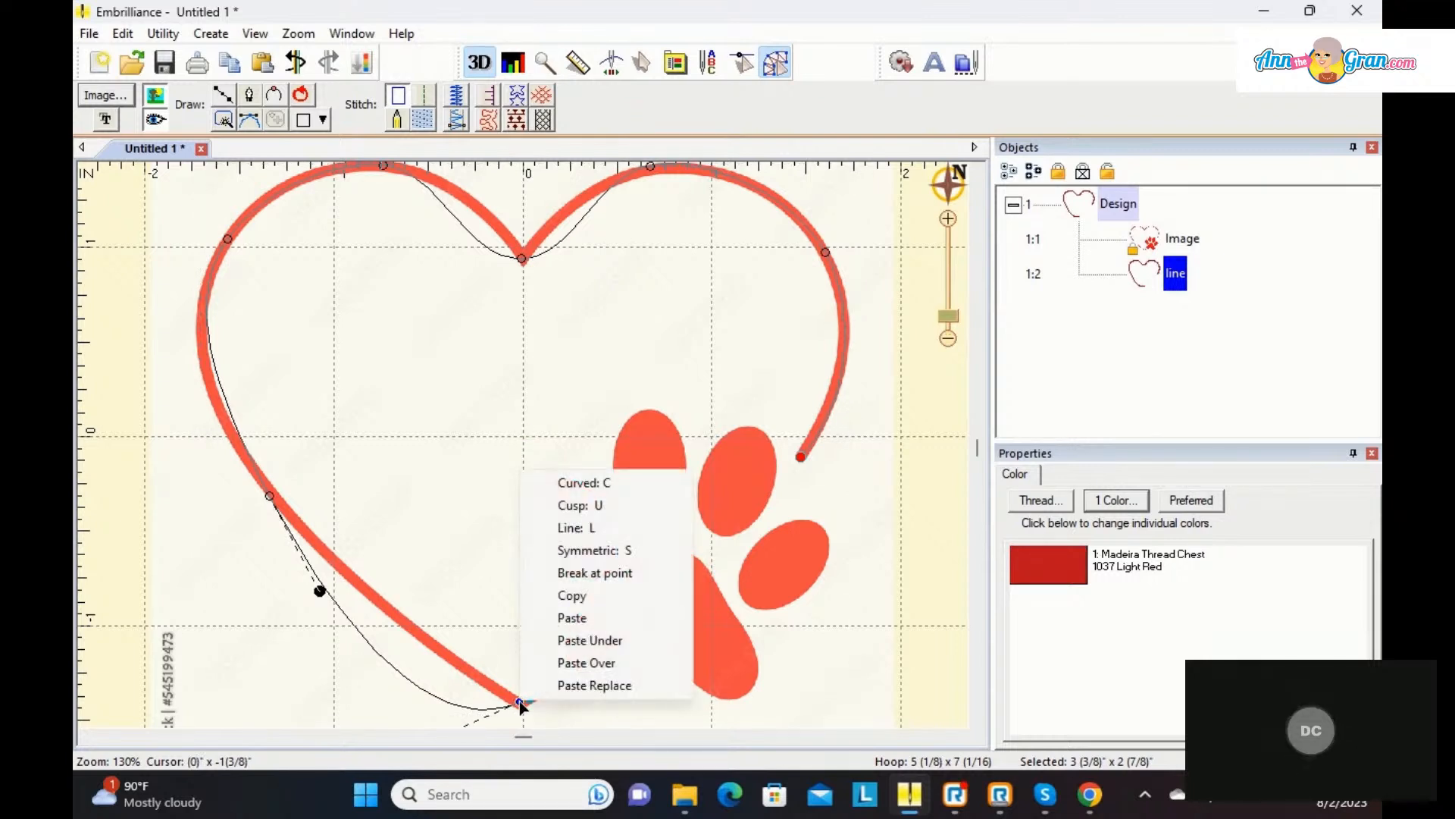
pyautogui.click(580, 506)
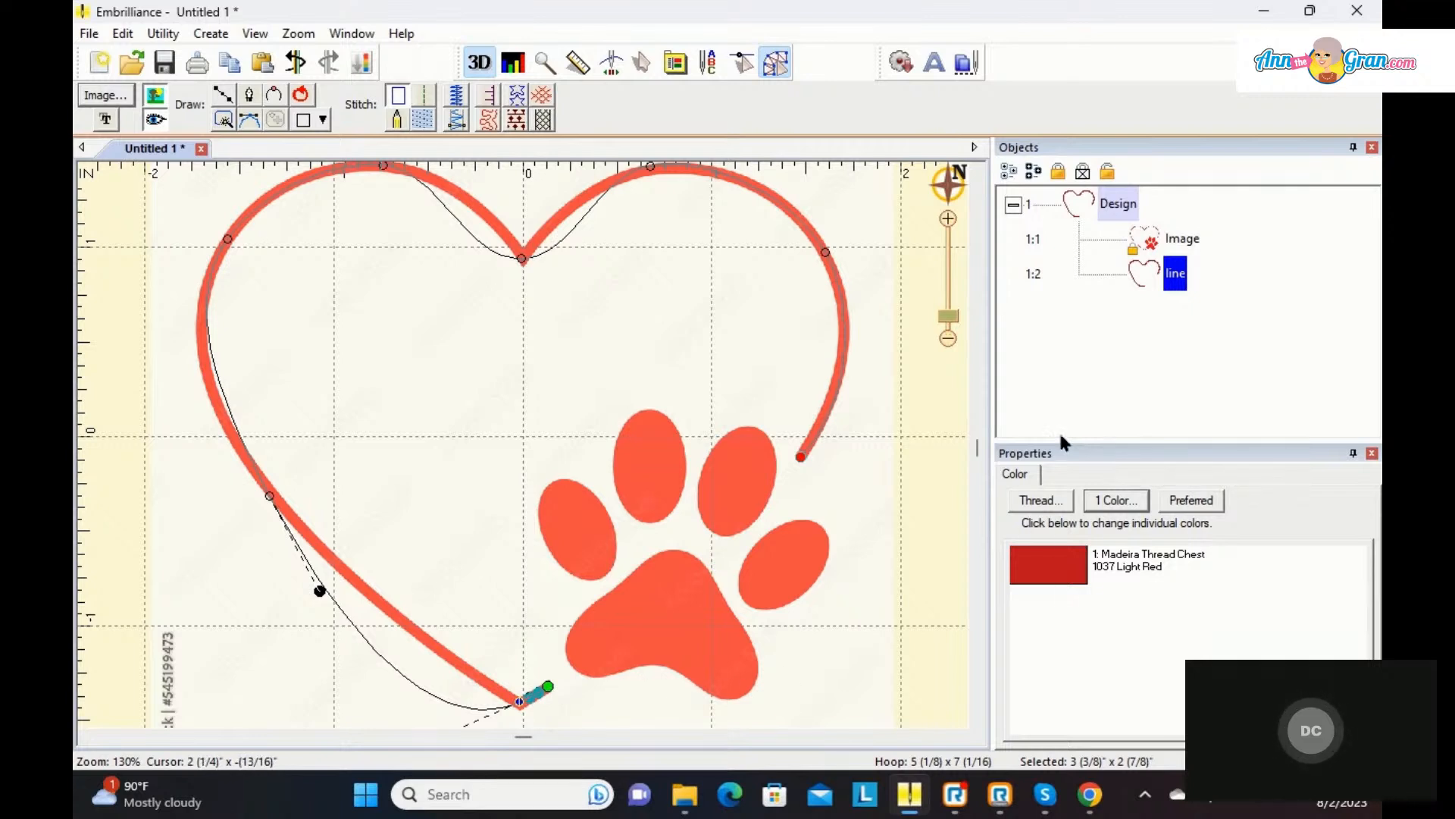
# Step: Reshape the curve along the heart's lower left side with its two control handles so it follows the artwork
pyautogui.moveTo(976, 460); pyautogui.dragTo(976, 472)
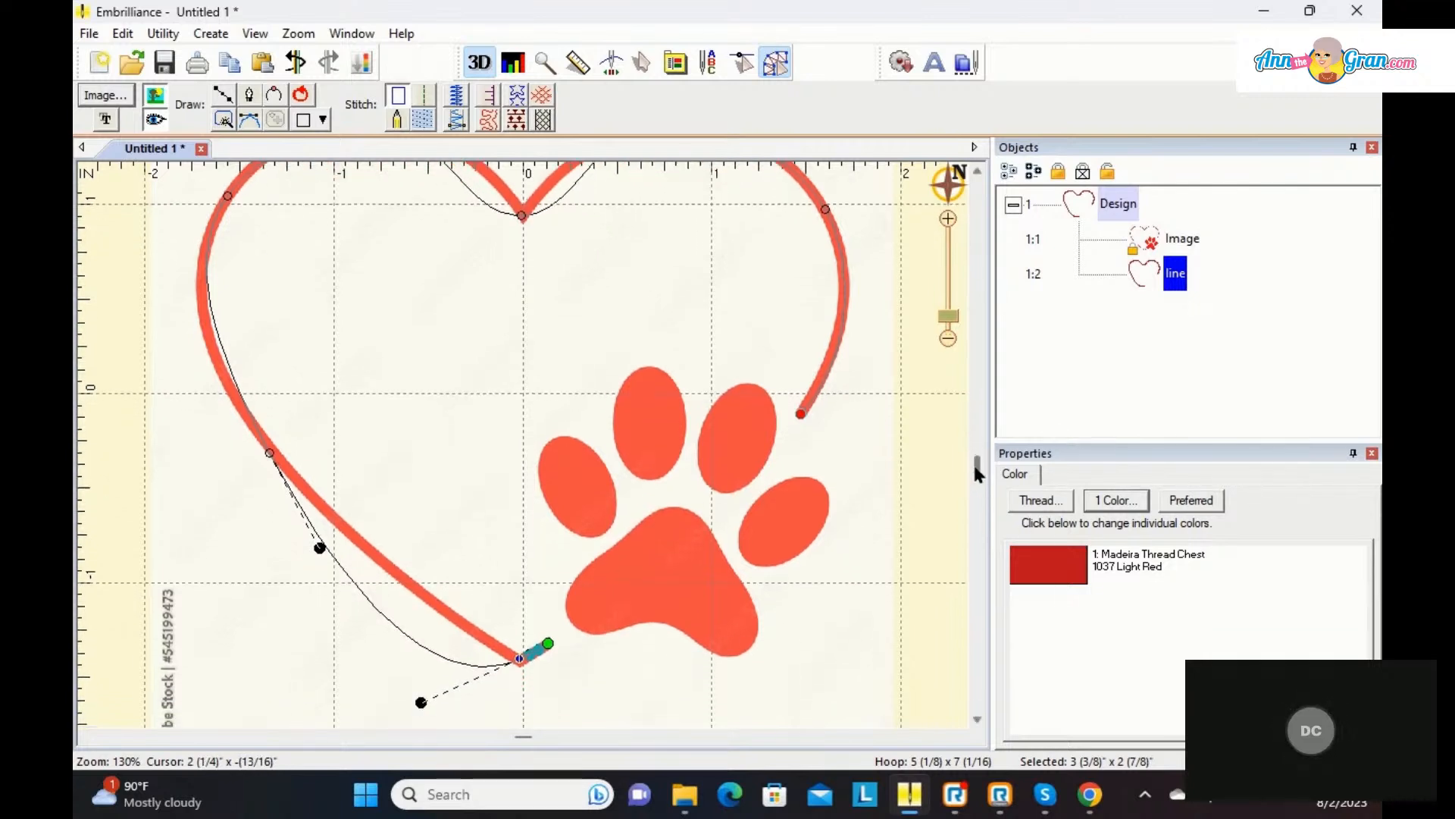
pyautogui.moveTo(422, 702); pyautogui.dragTo(468, 630)
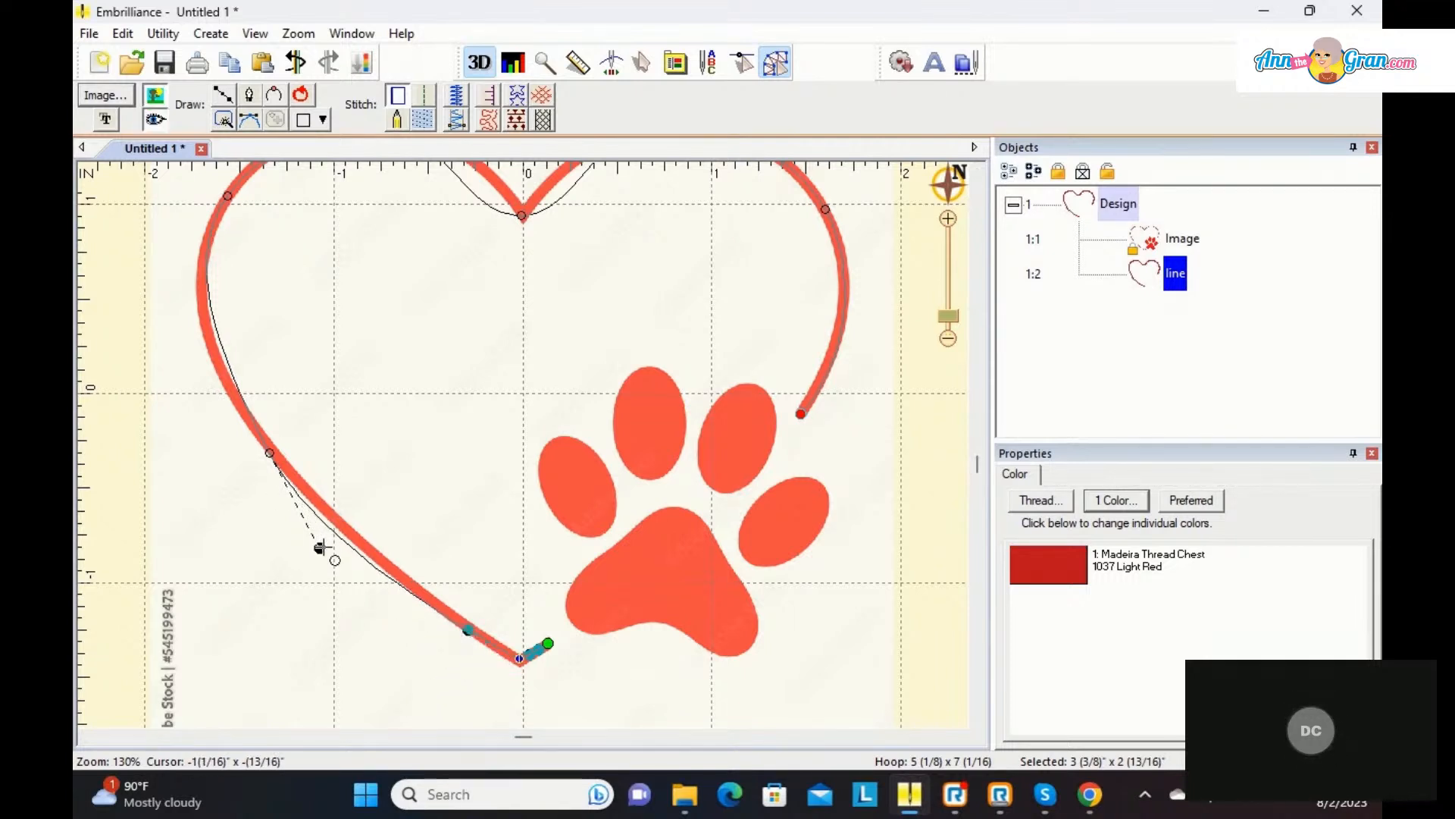
pyautogui.moveTo(320, 547); pyautogui.dragTo(330, 543)
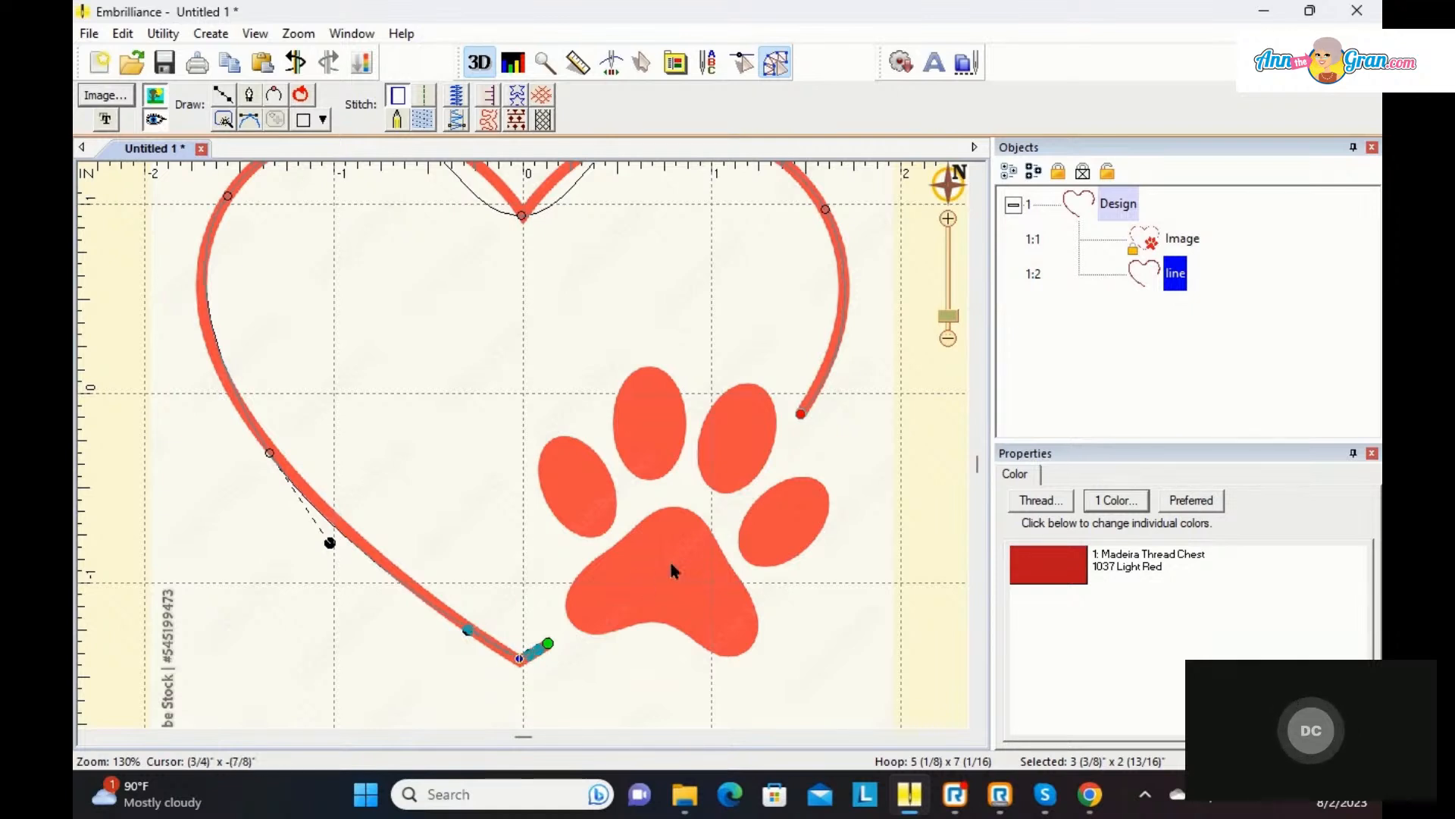
# Step: Select the point at the heart's centre dip and slightly lengthen its right-hand curve handle
pyautogui.click(978, 172)
pyautogui.click(979, 174)
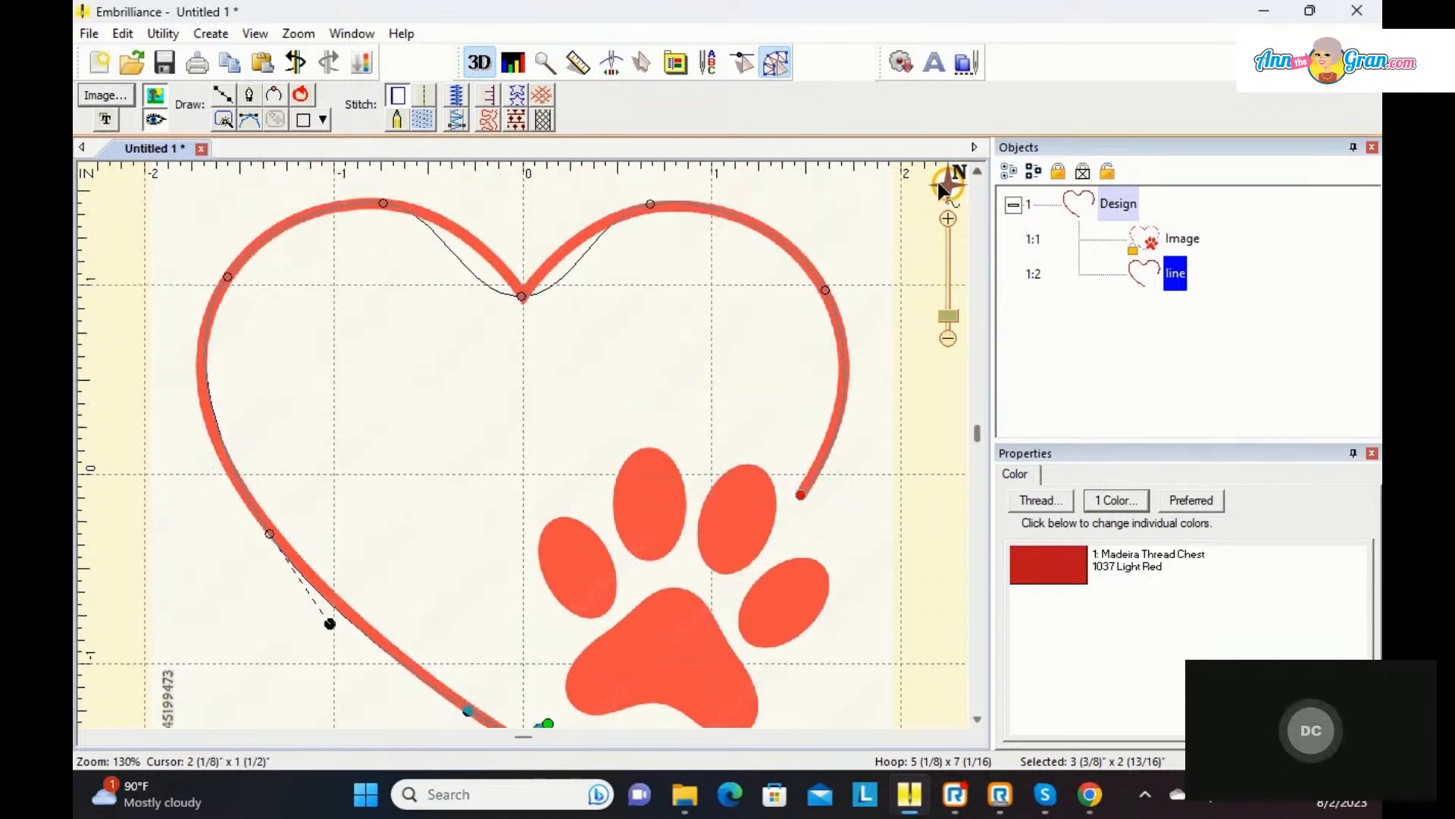
pyautogui.click(522, 297)
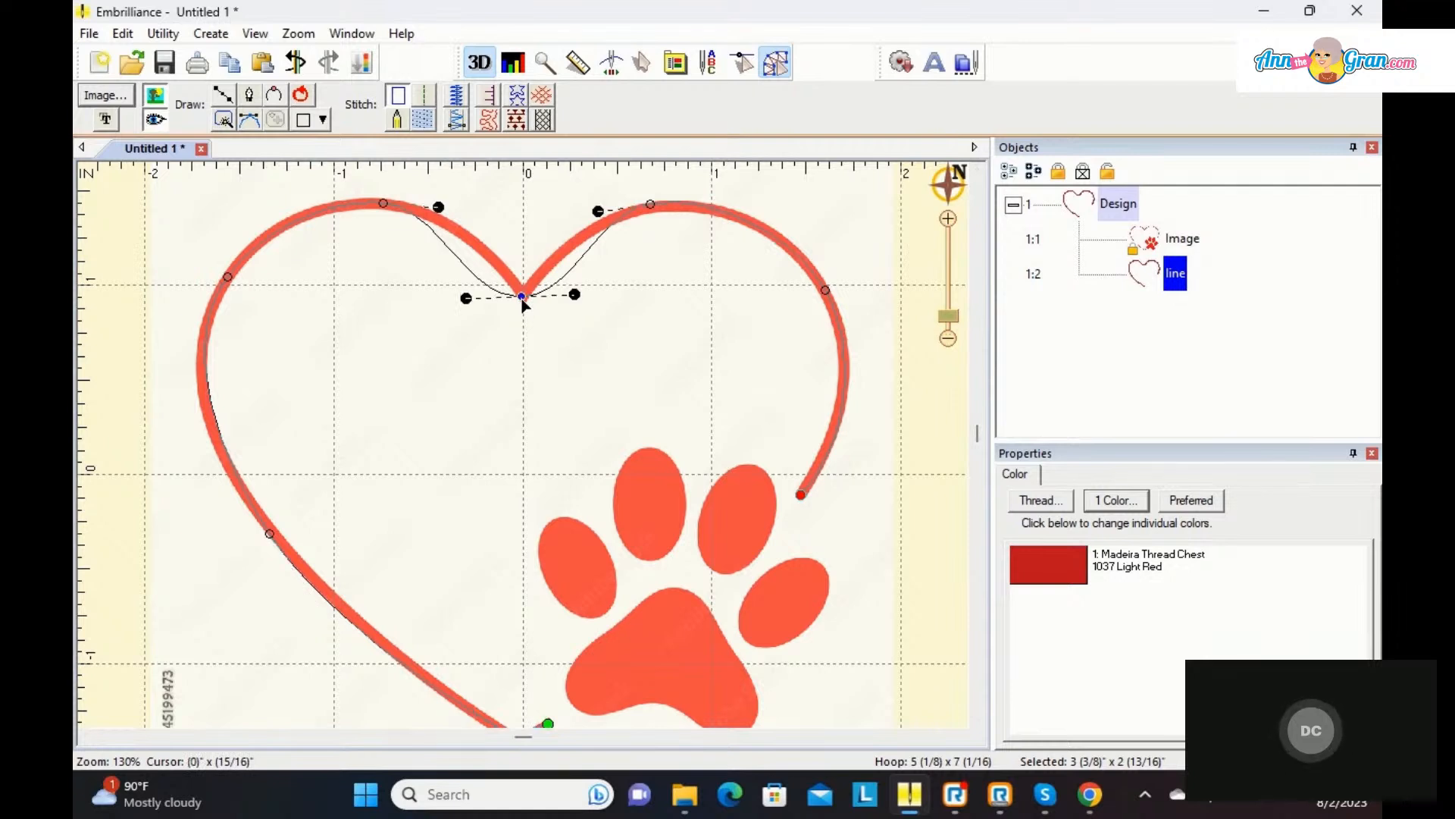
pyautogui.rightClick(523, 302)
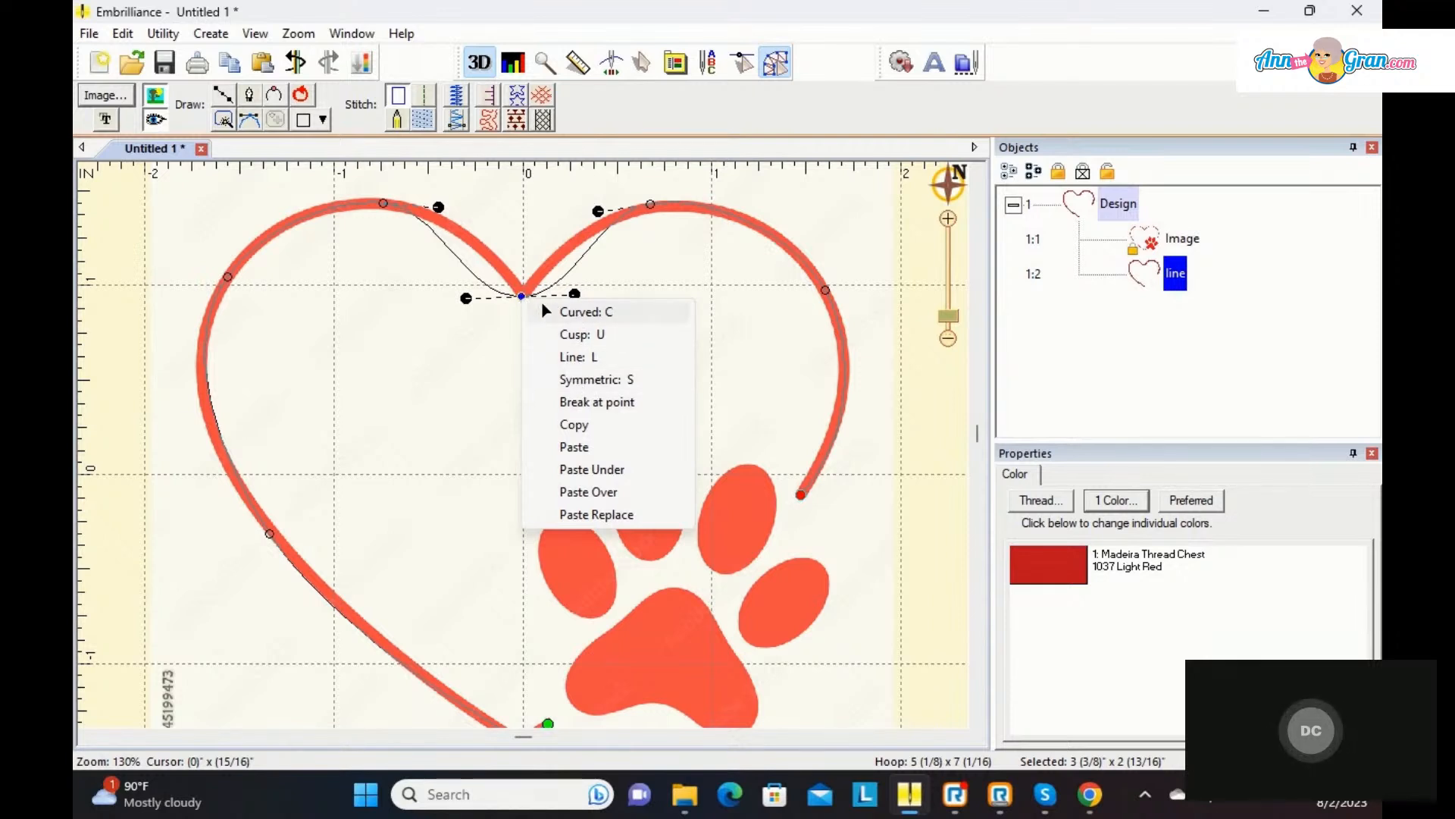
pyautogui.click(742, 267)
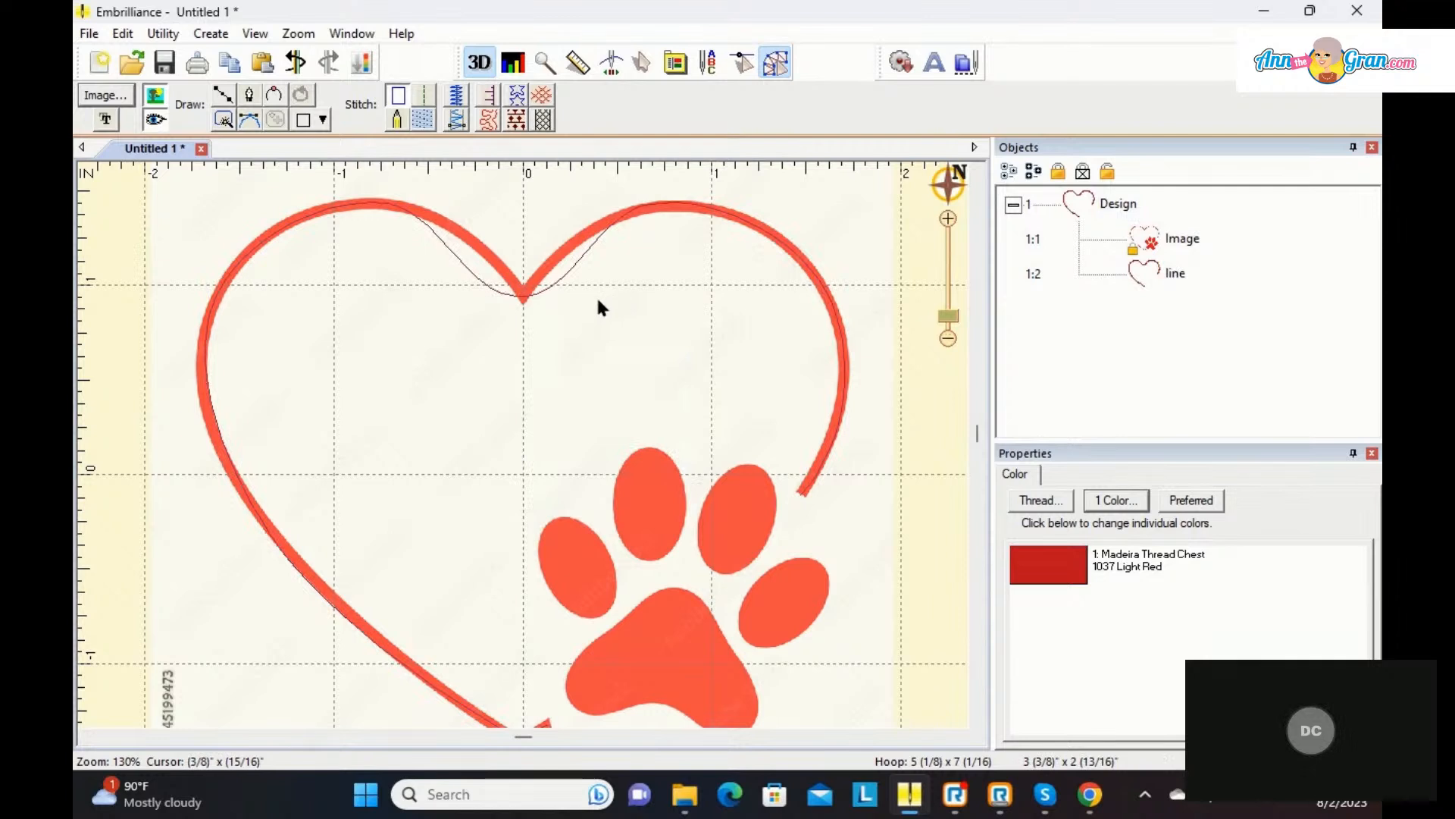
pyautogui.click(530, 293)
pyautogui.click(523, 296)
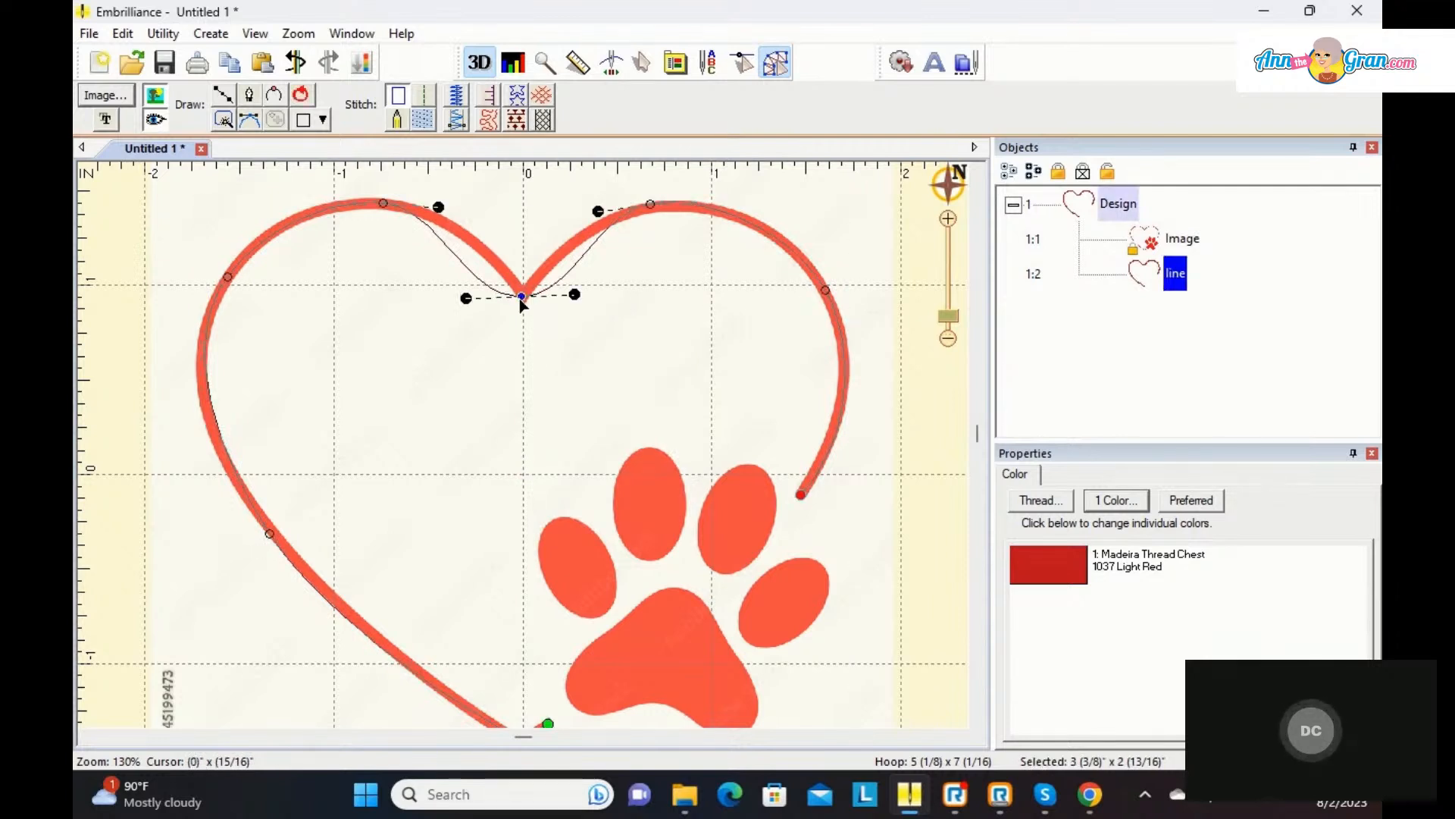
pyautogui.moveTo(574, 294)
pyautogui.mouseDown()
pyautogui.moveTo(607, 296)
pyautogui.moveTo(585, 296)
pyautogui.mouseUp()
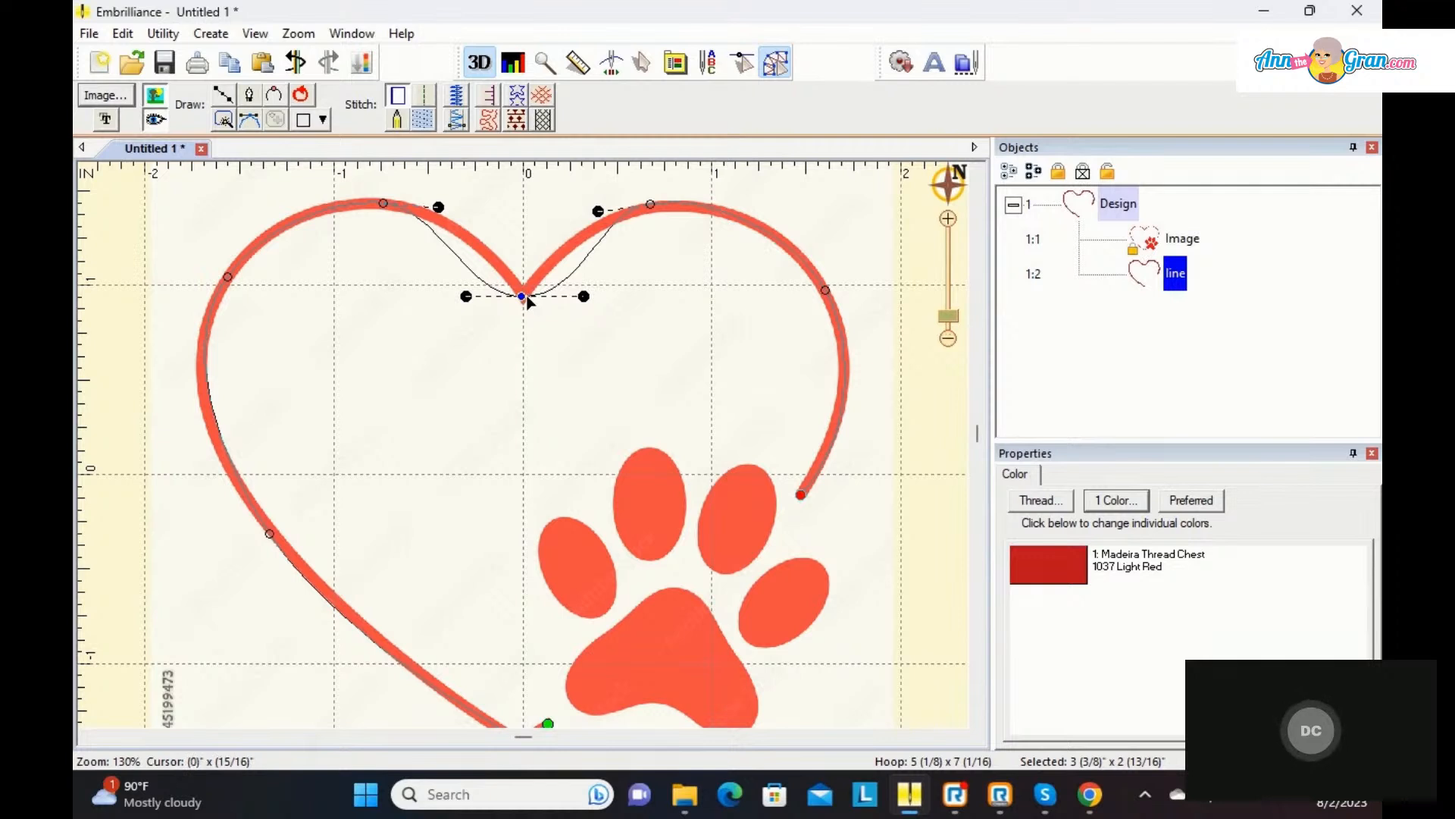
# Step: Try a Symmetric point at the heart's centre dip with a shortened right-hand curve handle
pyautogui.rightClick(528, 297)
pyautogui.click(570, 374)
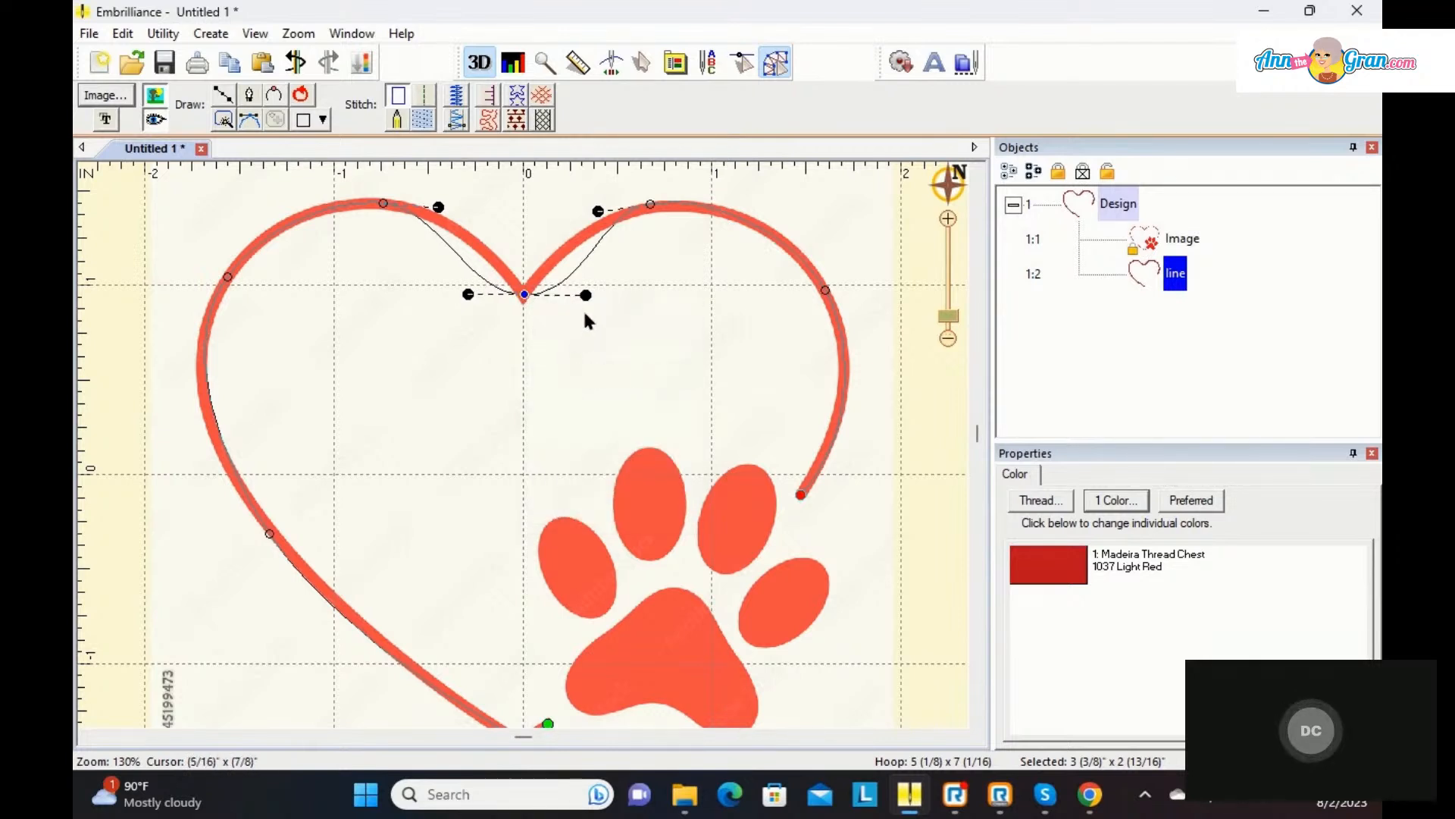
pyautogui.moveTo(585, 295)
pyautogui.mouseDown()
pyautogui.moveTo(661, 295)
pyautogui.moveTo(521, 298)
pyautogui.moveTo(568, 298)
pyautogui.mouseUp()
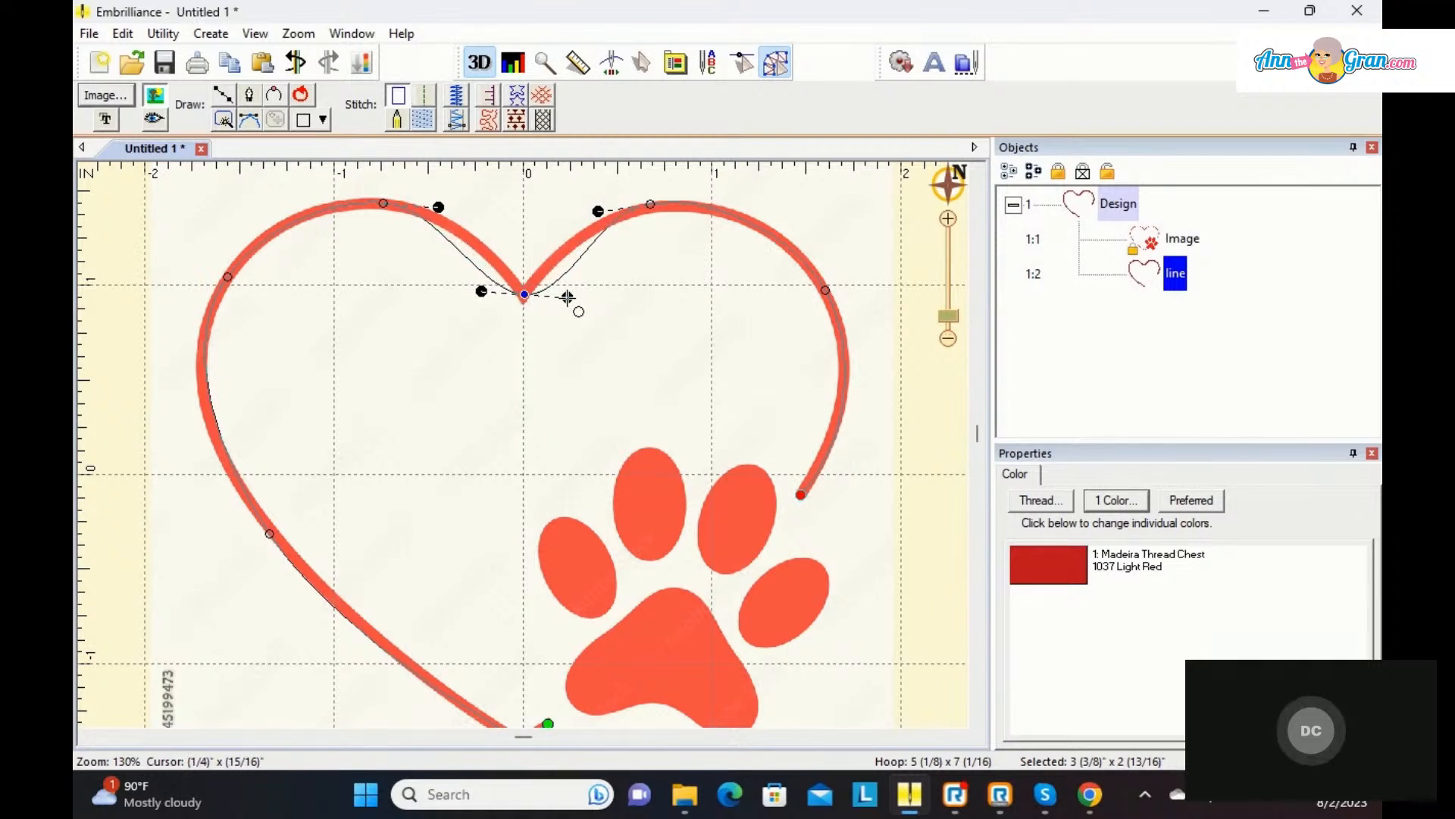
# Step: Change the heart's centre-dip point to a Cusp and angle both its handles upward so the curves follow the artwork
pyautogui.rightClick(527, 296)
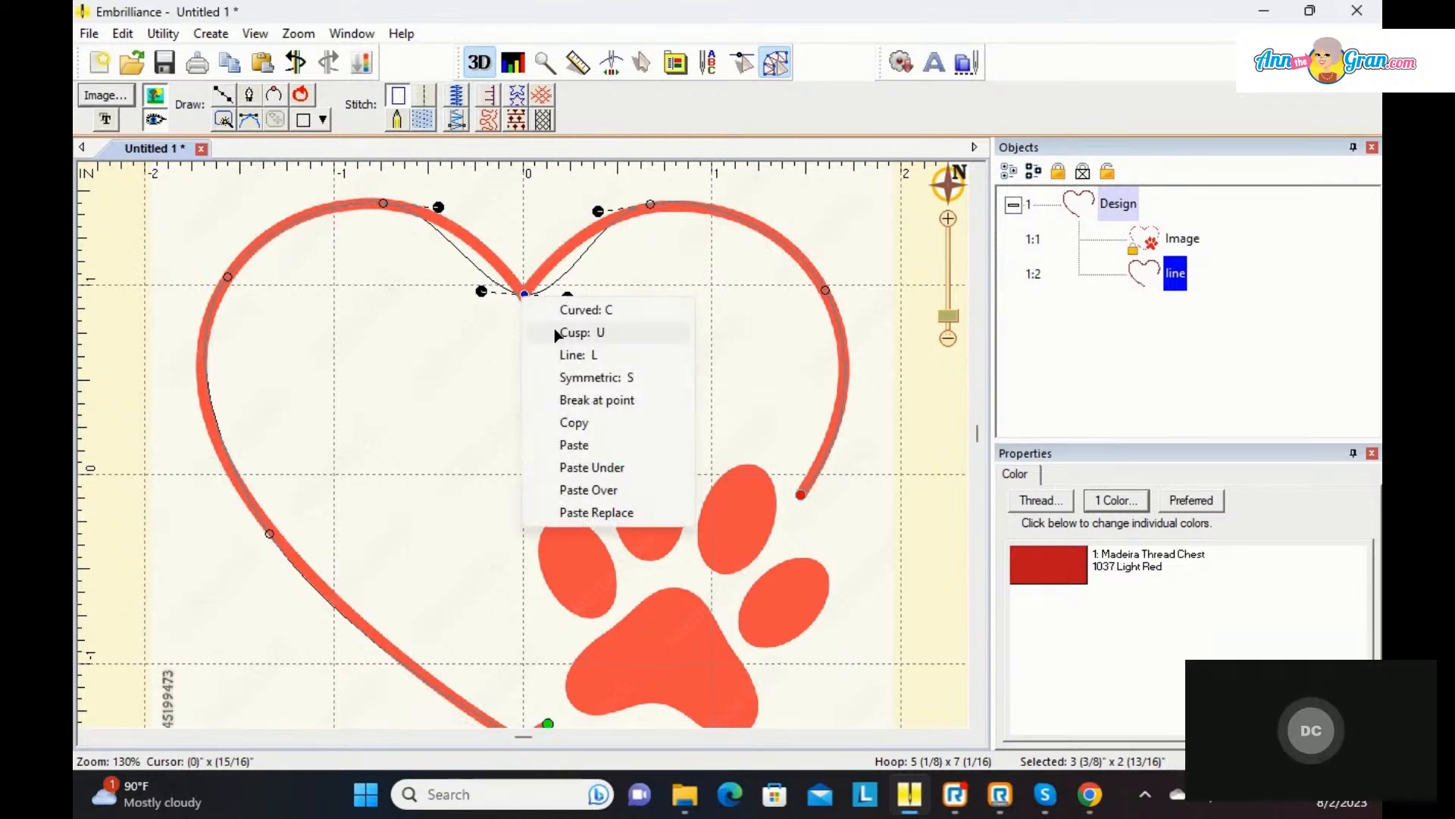
pyautogui.click(576, 332)
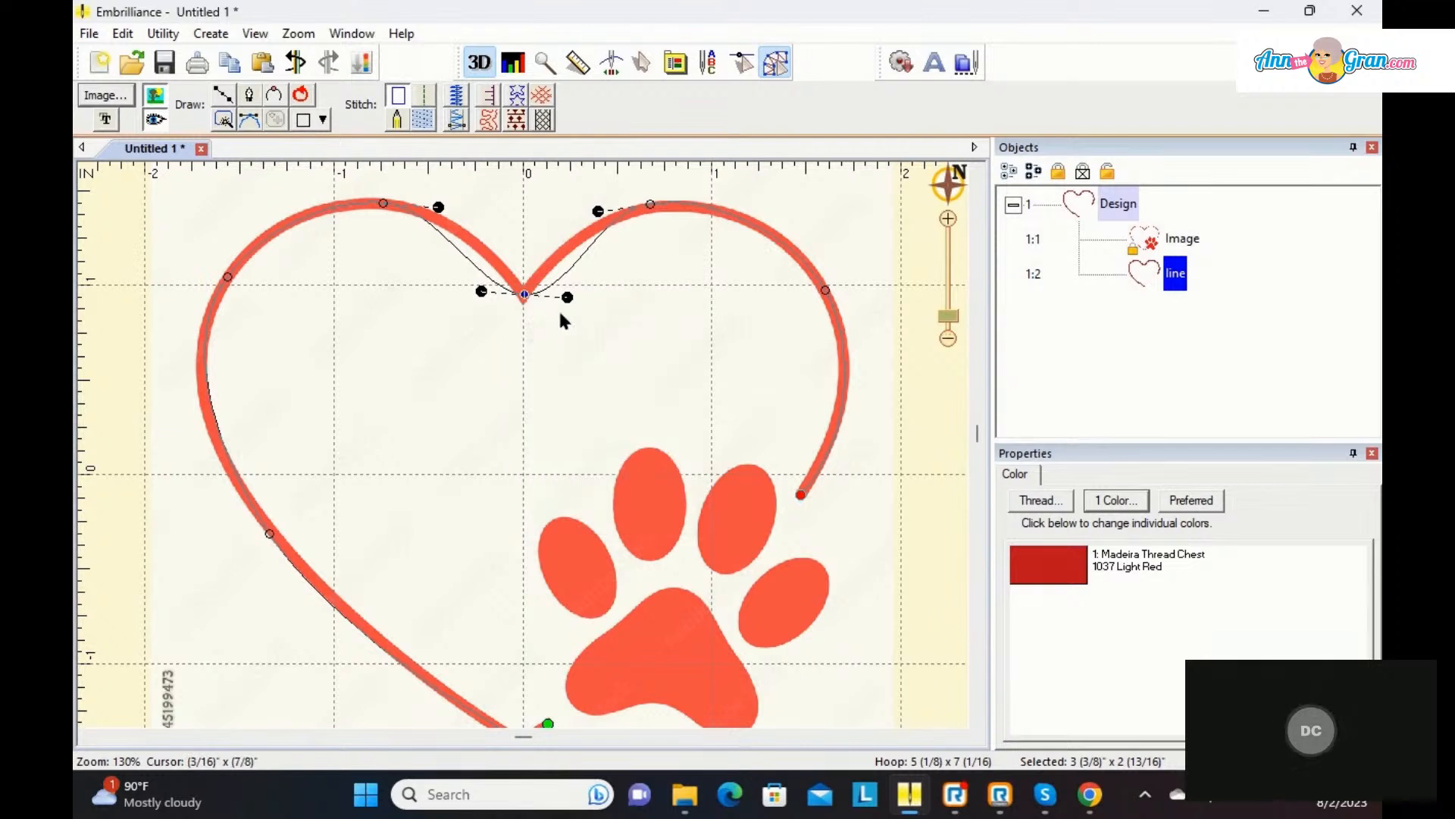
pyautogui.moveTo(568, 280); pyautogui.dragTo(556, 253)
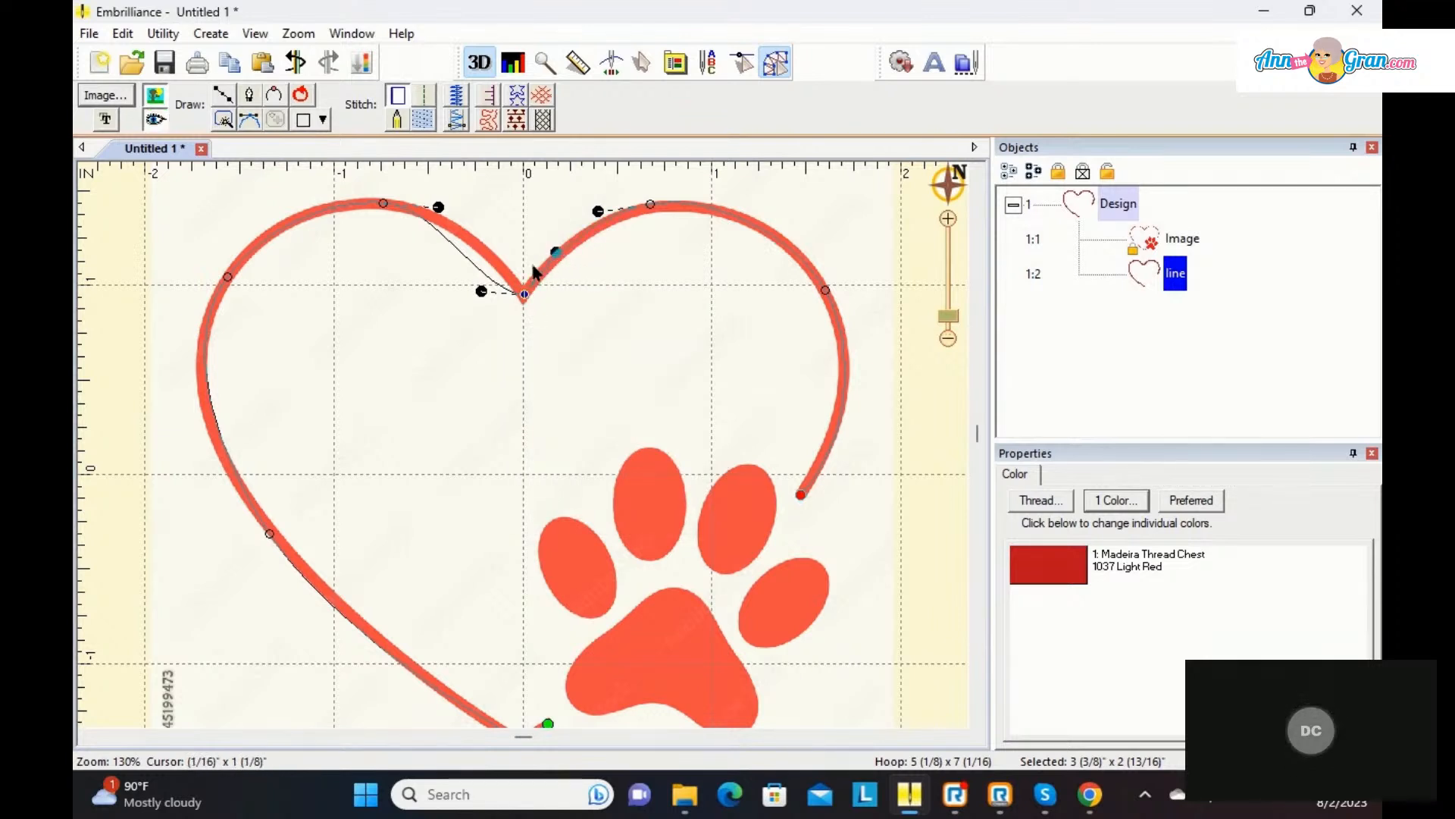
pyautogui.moveTo(481, 291); pyautogui.dragTo(499, 251)
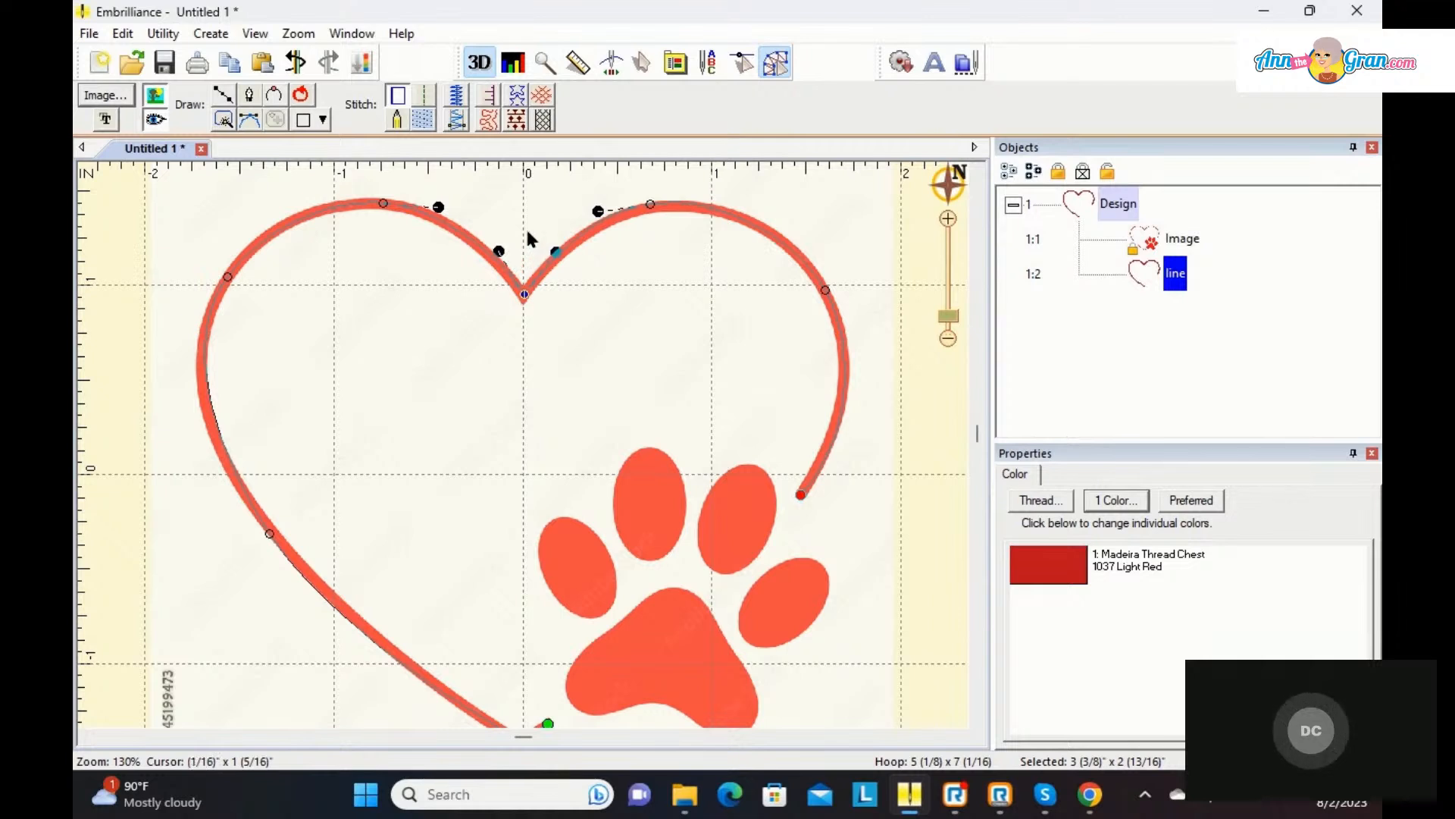
# Step: Convert the heart line to a Satin Border stitch with a width of 3.0 mm, then deselect it
pyautogui.click(459, 101)
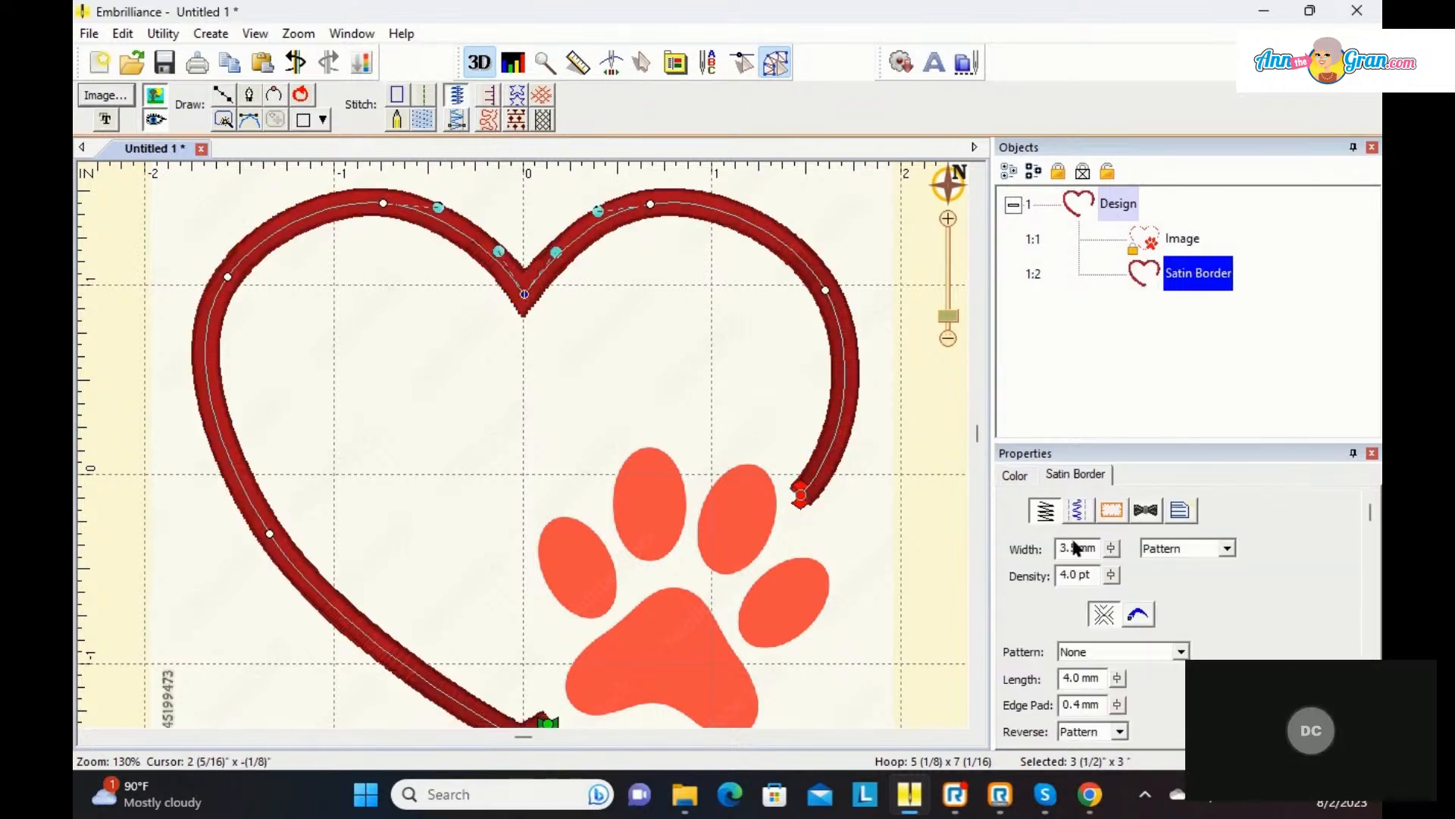
pyautogui.moveTo(1110, 552); pyautogui.dragTo(1111, 621)
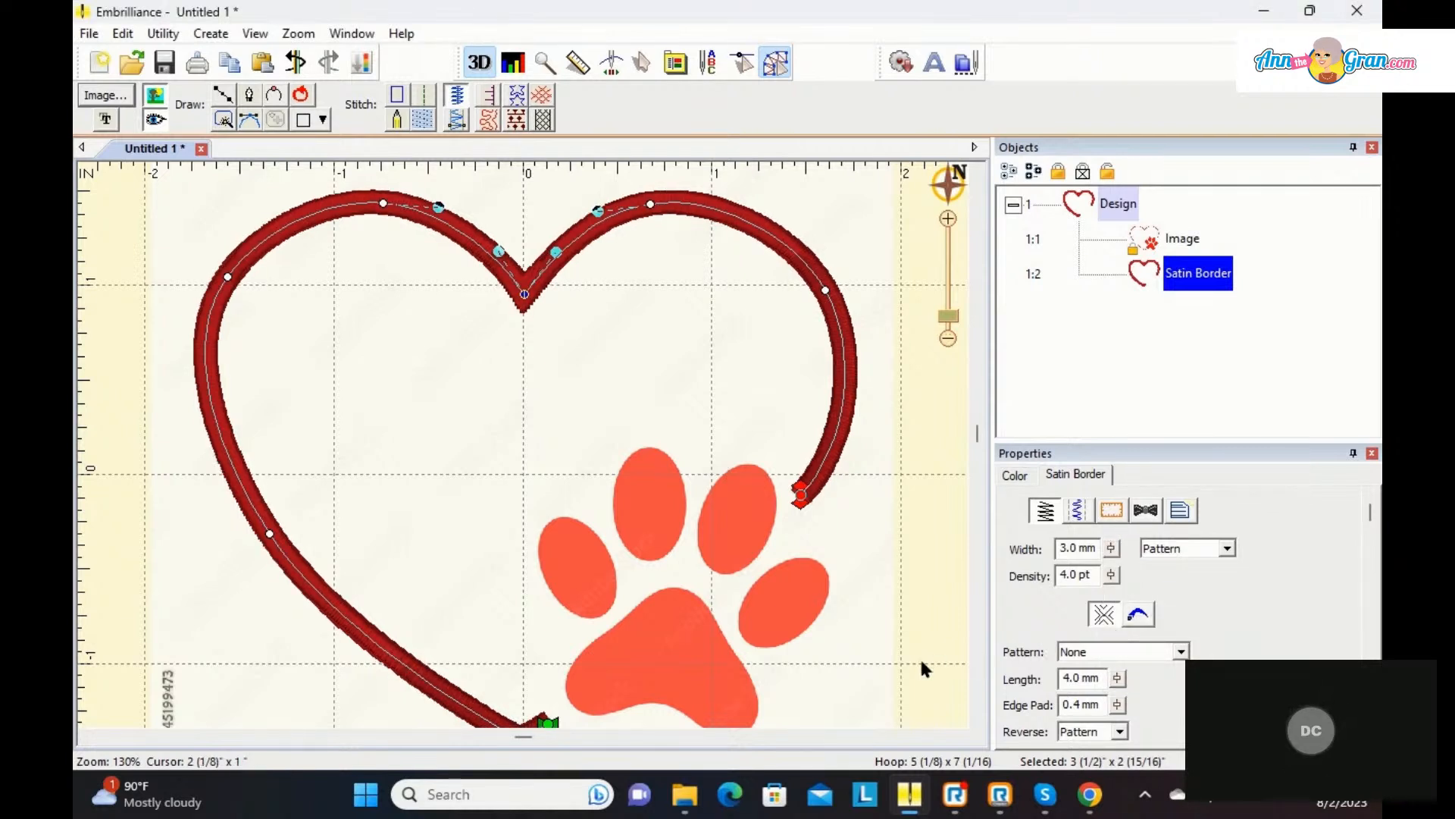
pyautogui.click(898, 270)
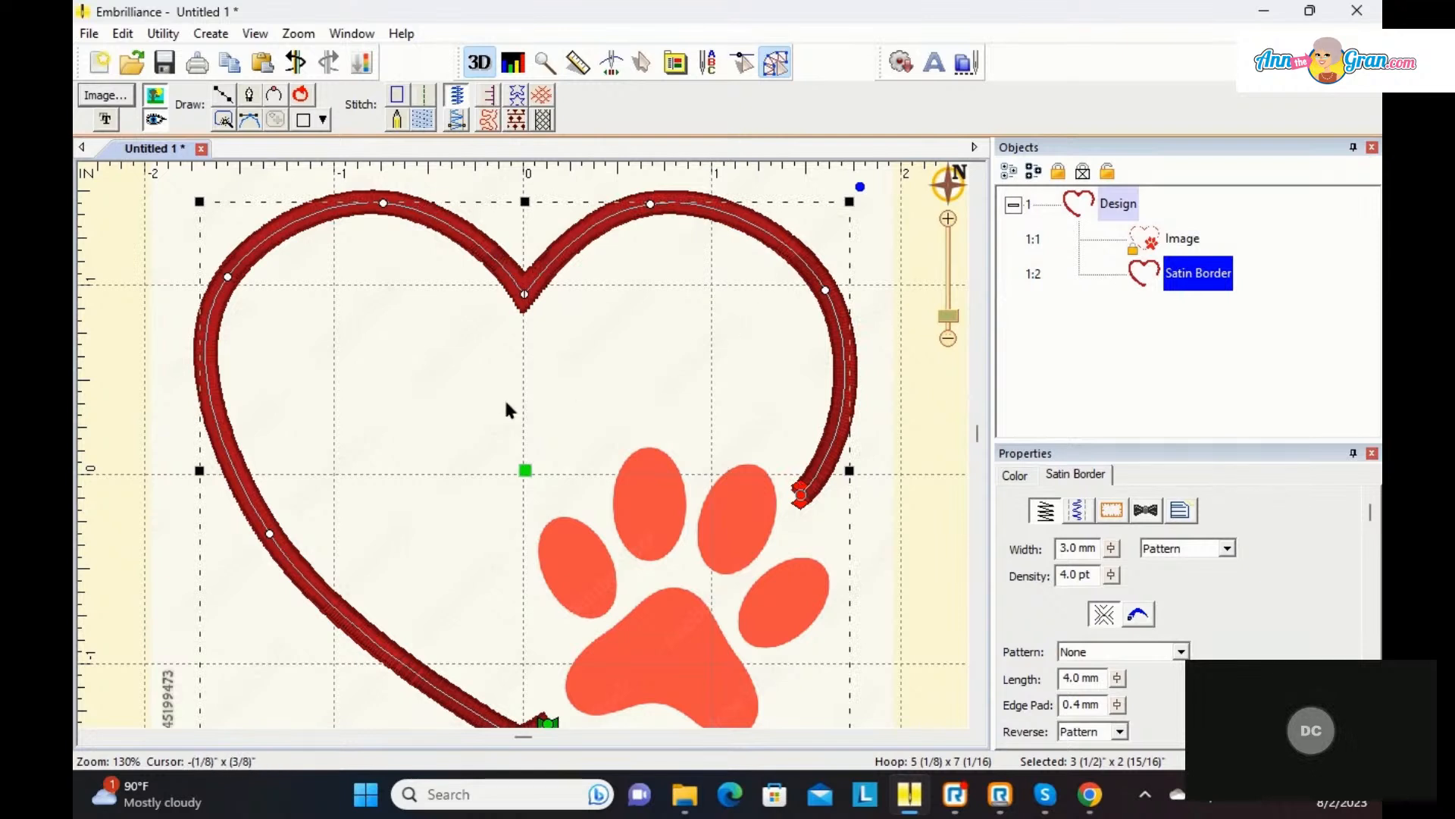
pyautogui.click(126, 561)
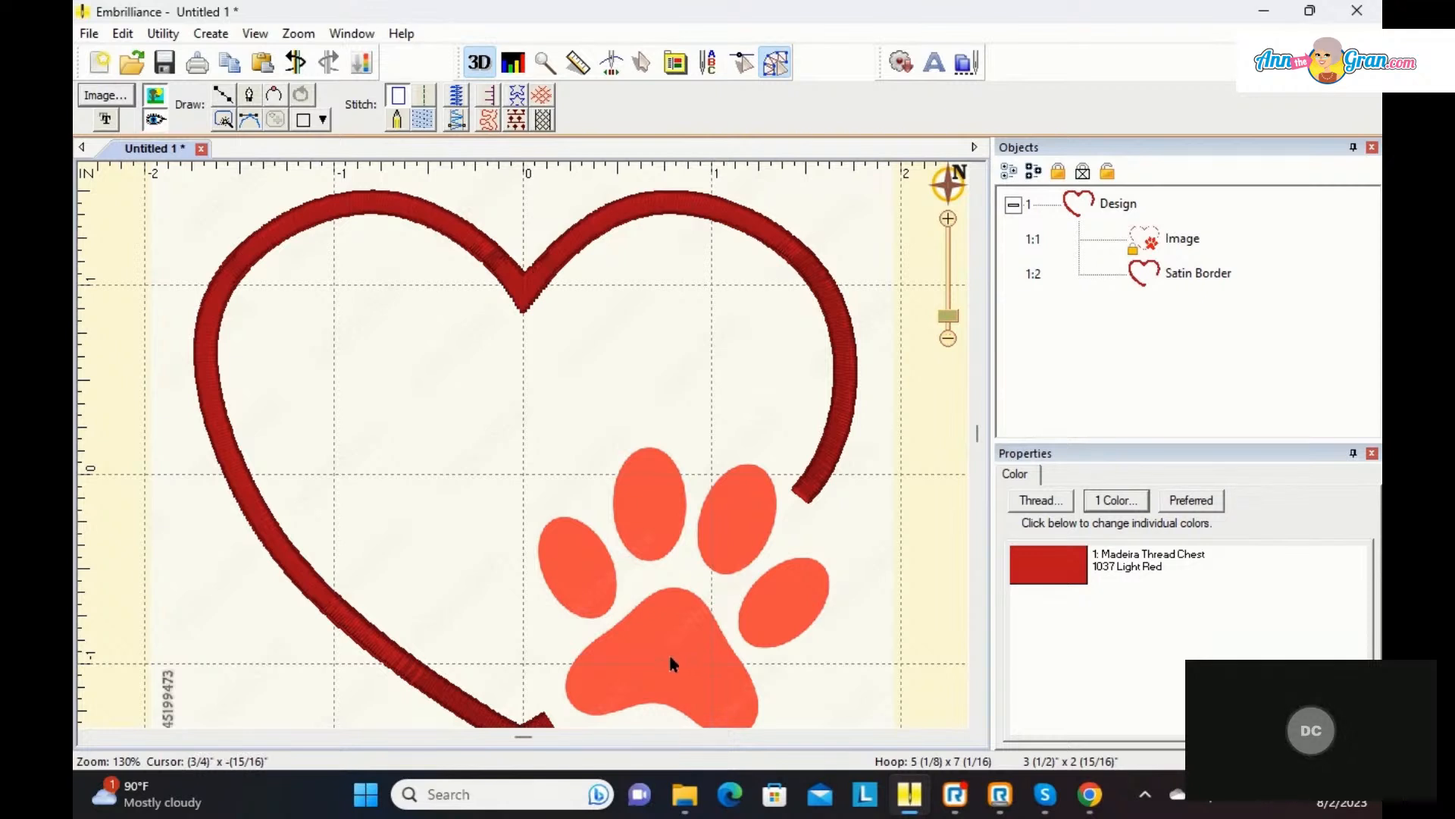
# Step: Trace the paw pad and the four toes as separate outlines with the magic wand at sensitivity 30
pyautogui.click(223, 121)
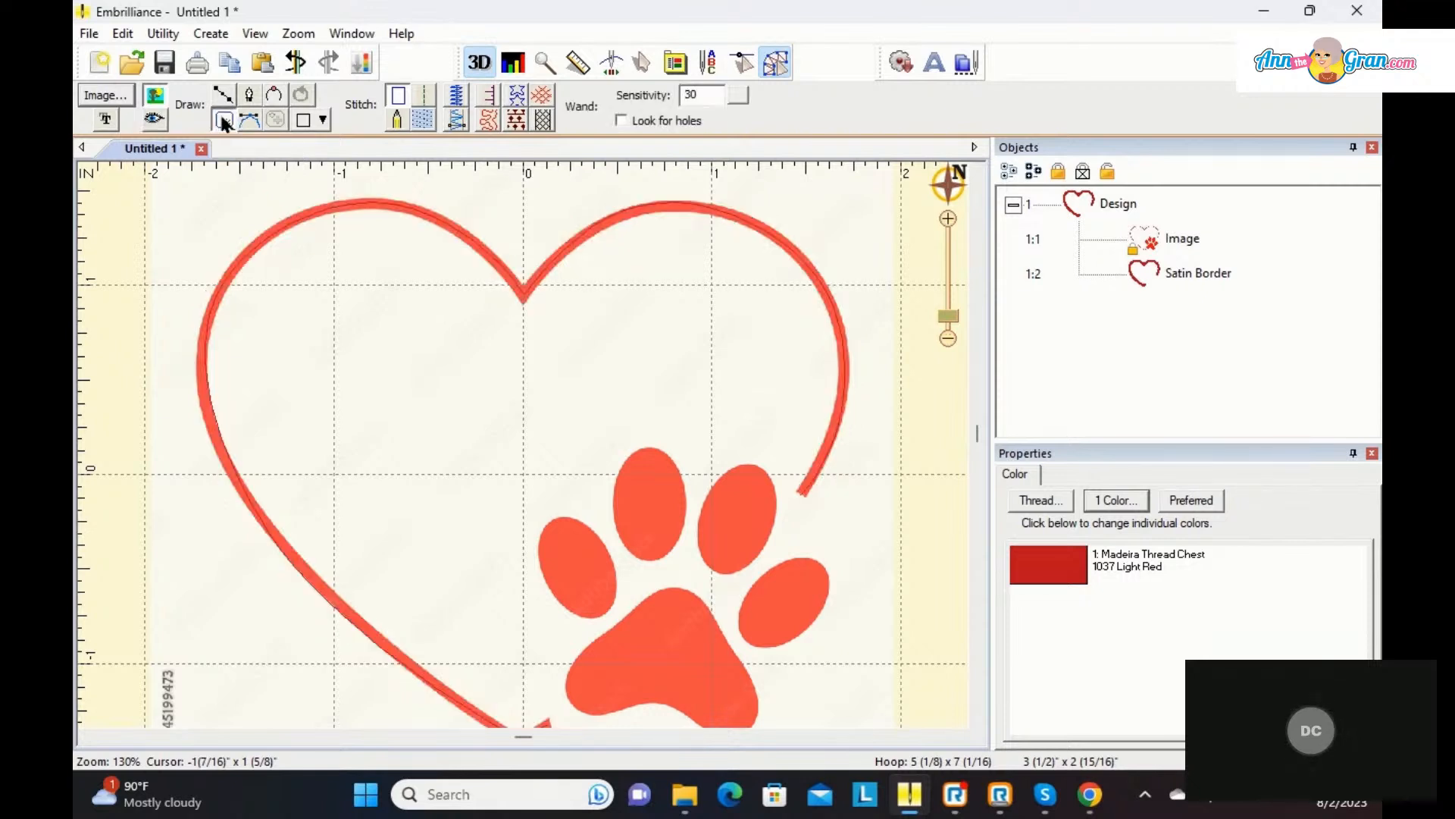
pyautogui.click(674, 662)
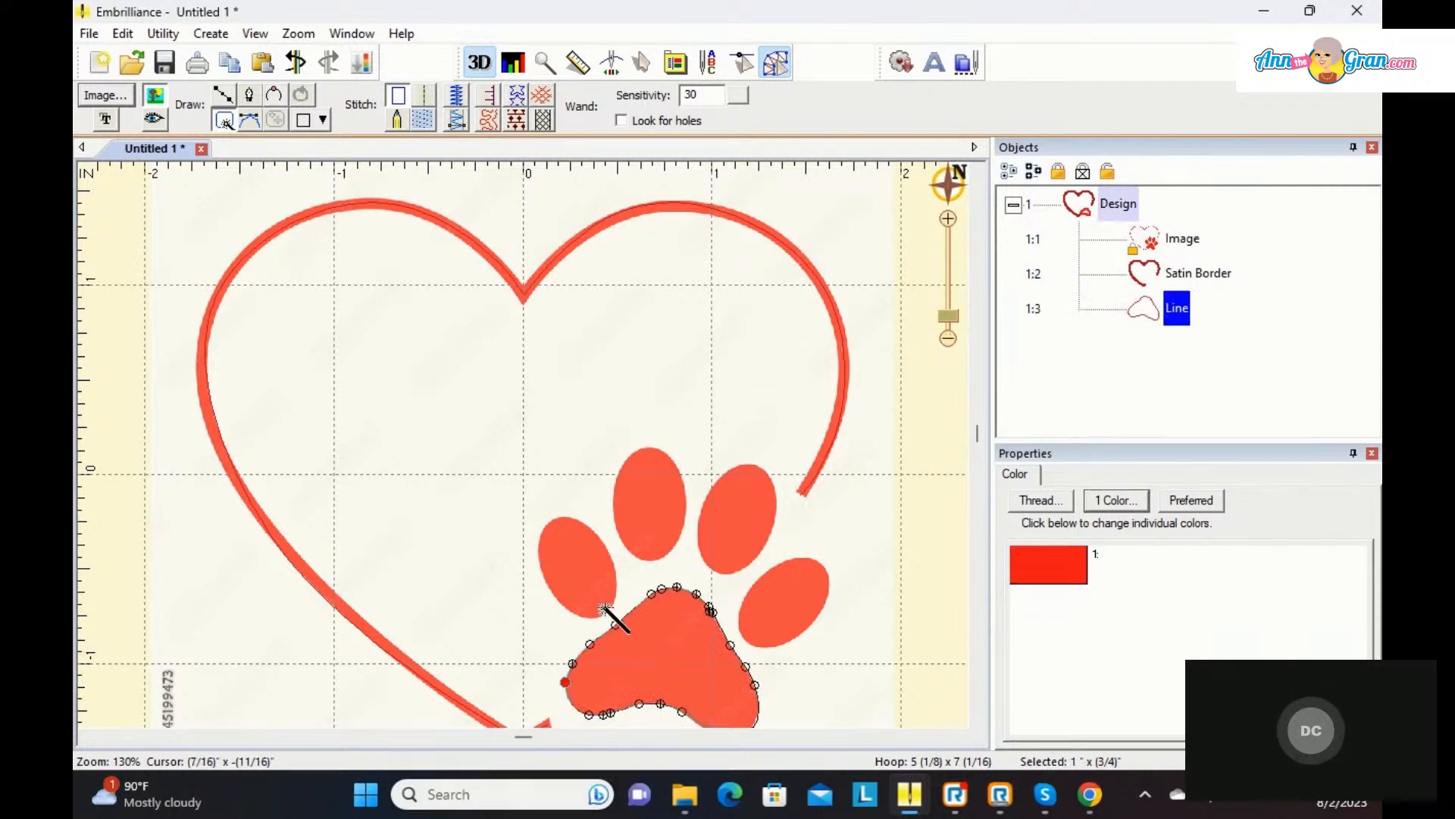
pyautogui.click(572, 568)
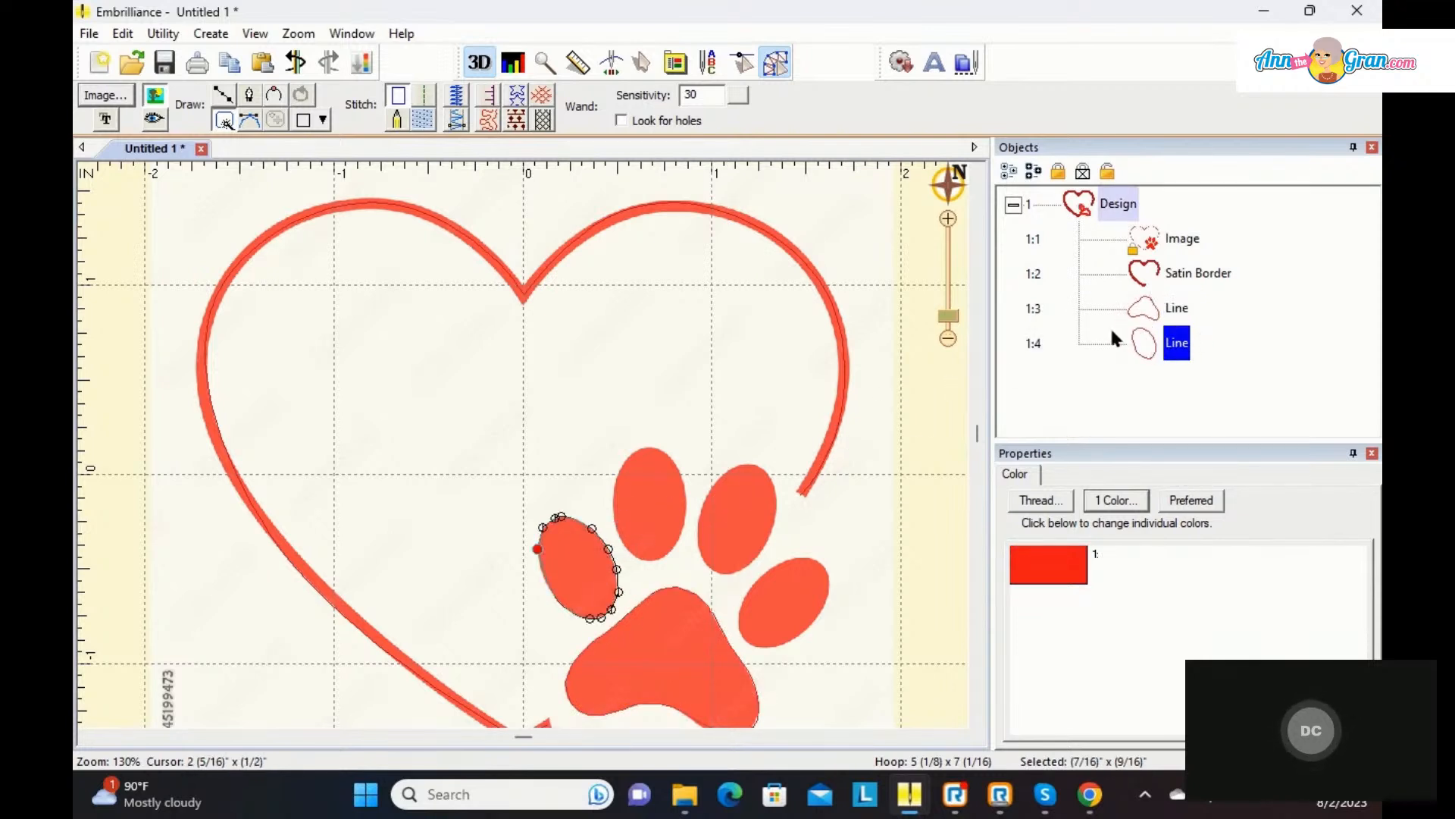
pyautogui.click(644, 500)
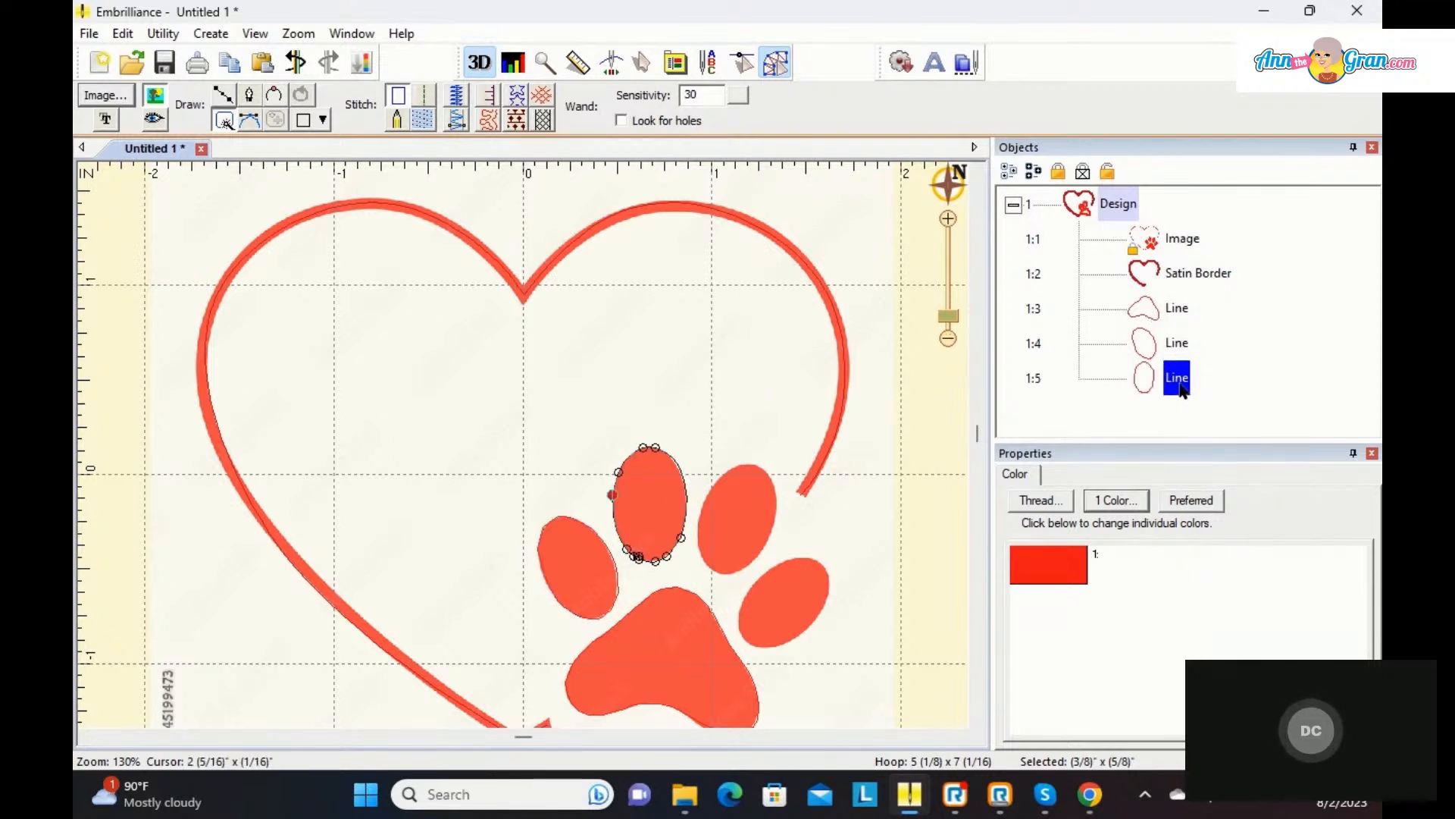
pyautogui.click(734, 528)
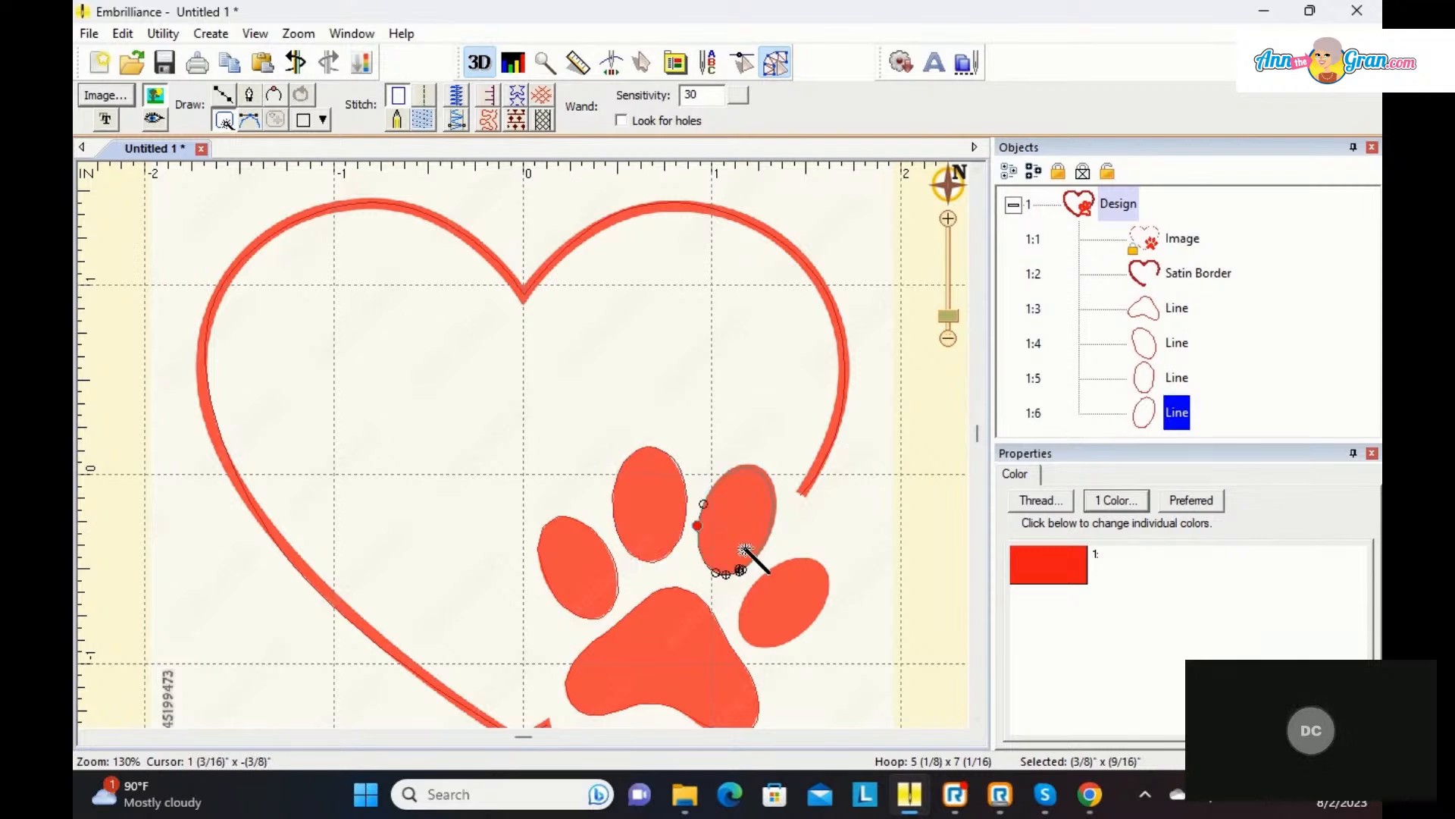
pyautogui.click(778, 596)
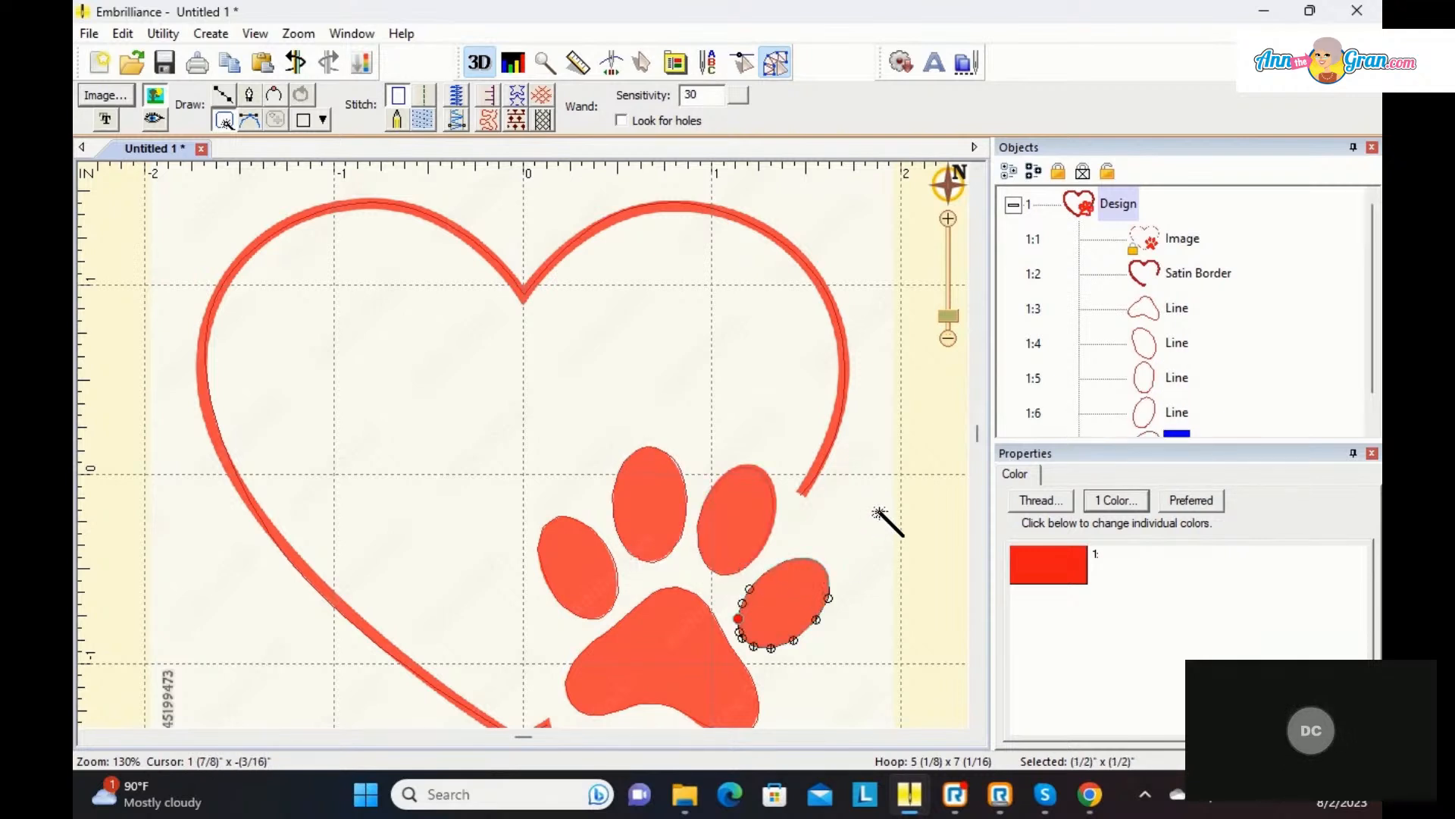
pyautogui.rightClick(880, 512)
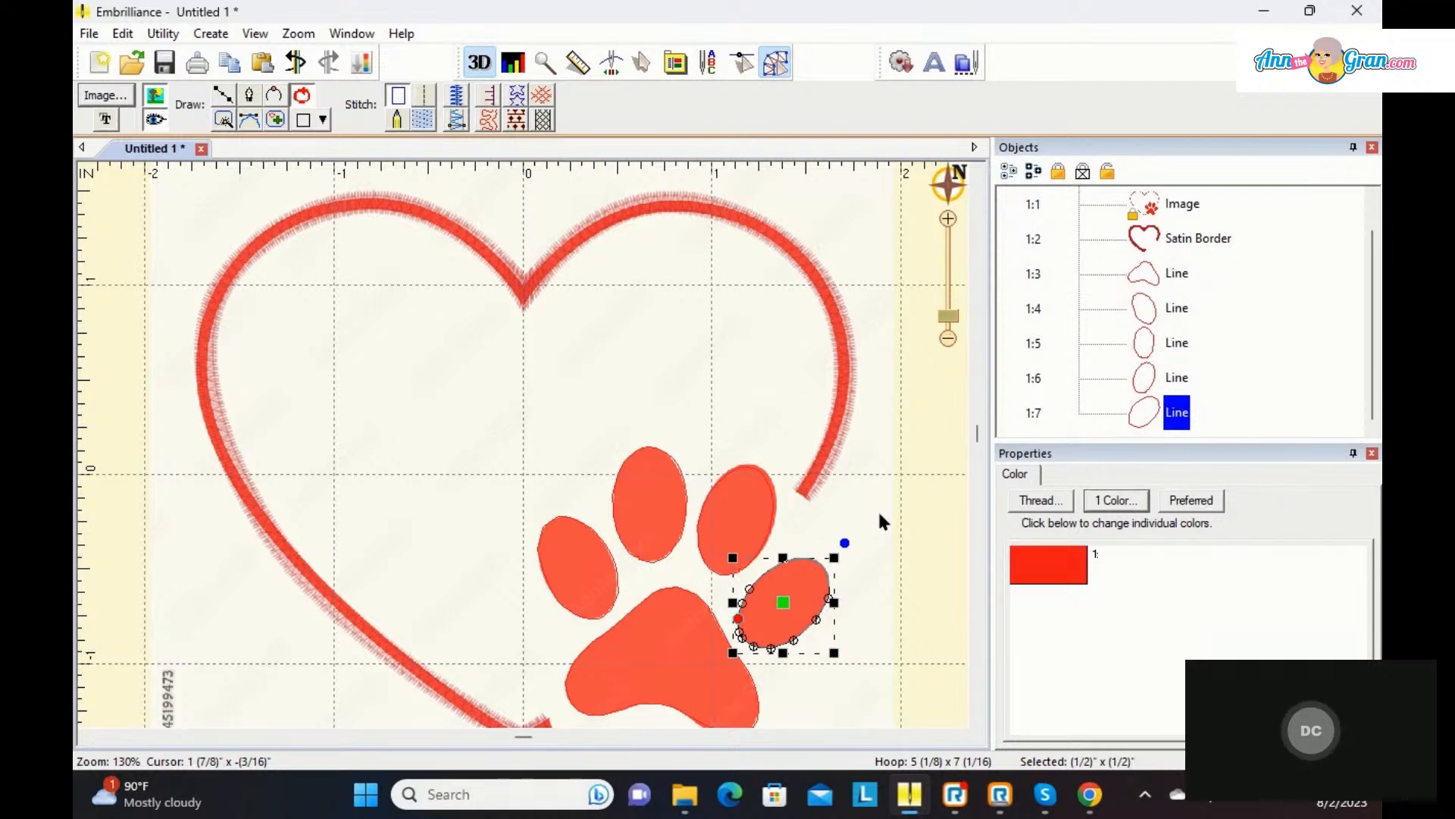
# Step: Convert the paw pad outline to an applique with a Satin border
pyautogui.click(1176, 274)
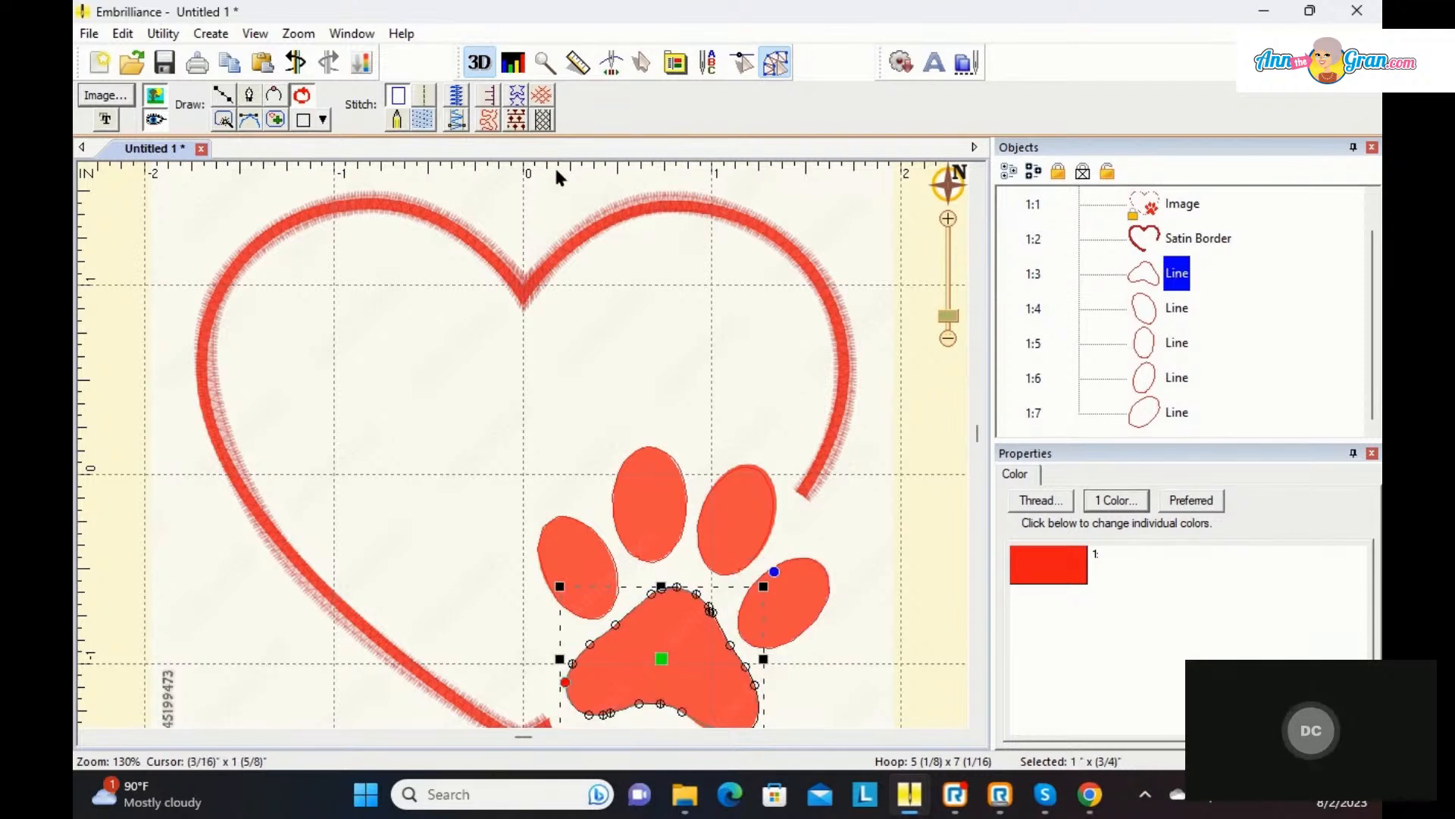
pyautogui.click(491, 97)
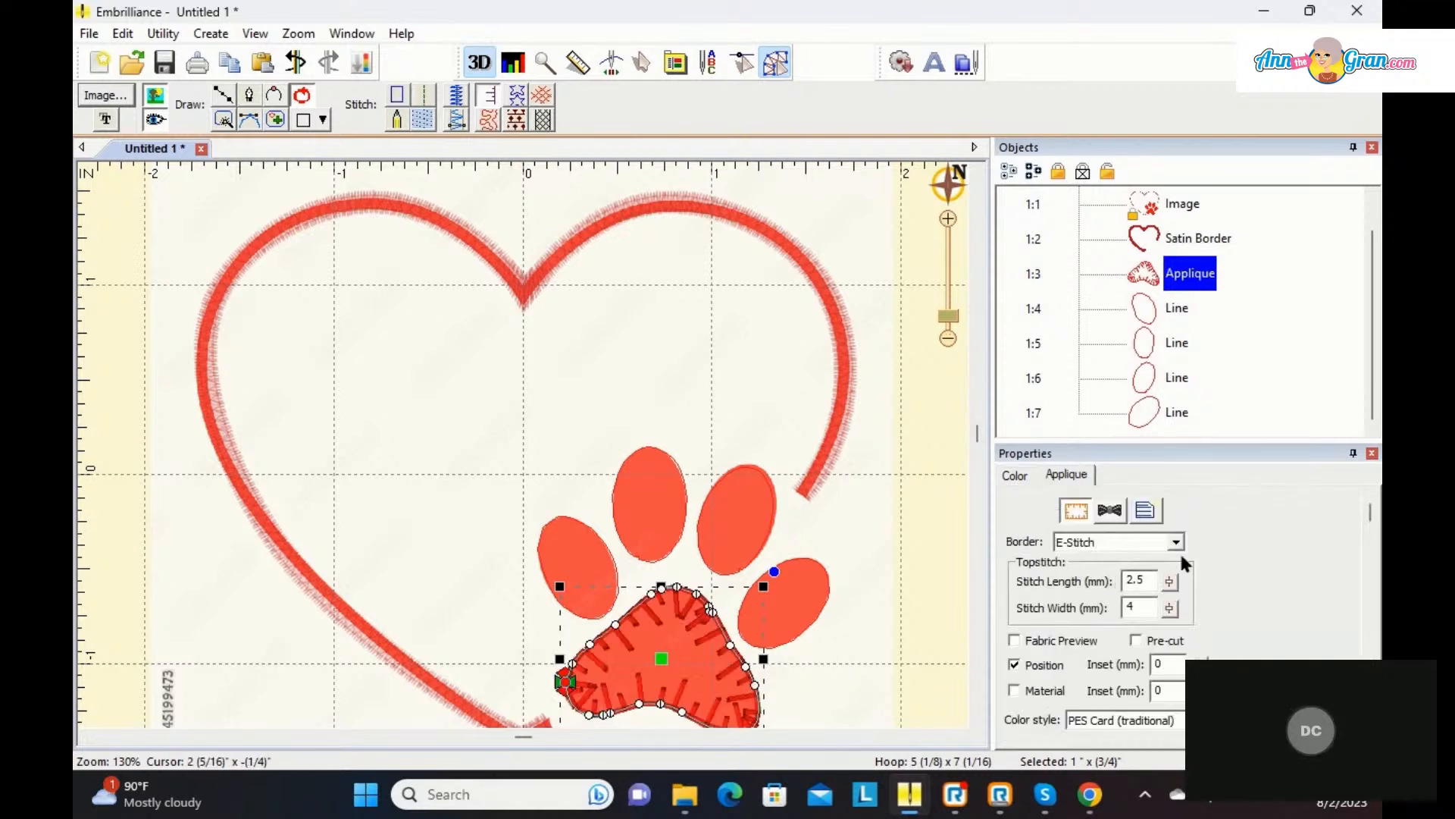
pyautogui.click(1177, 543)
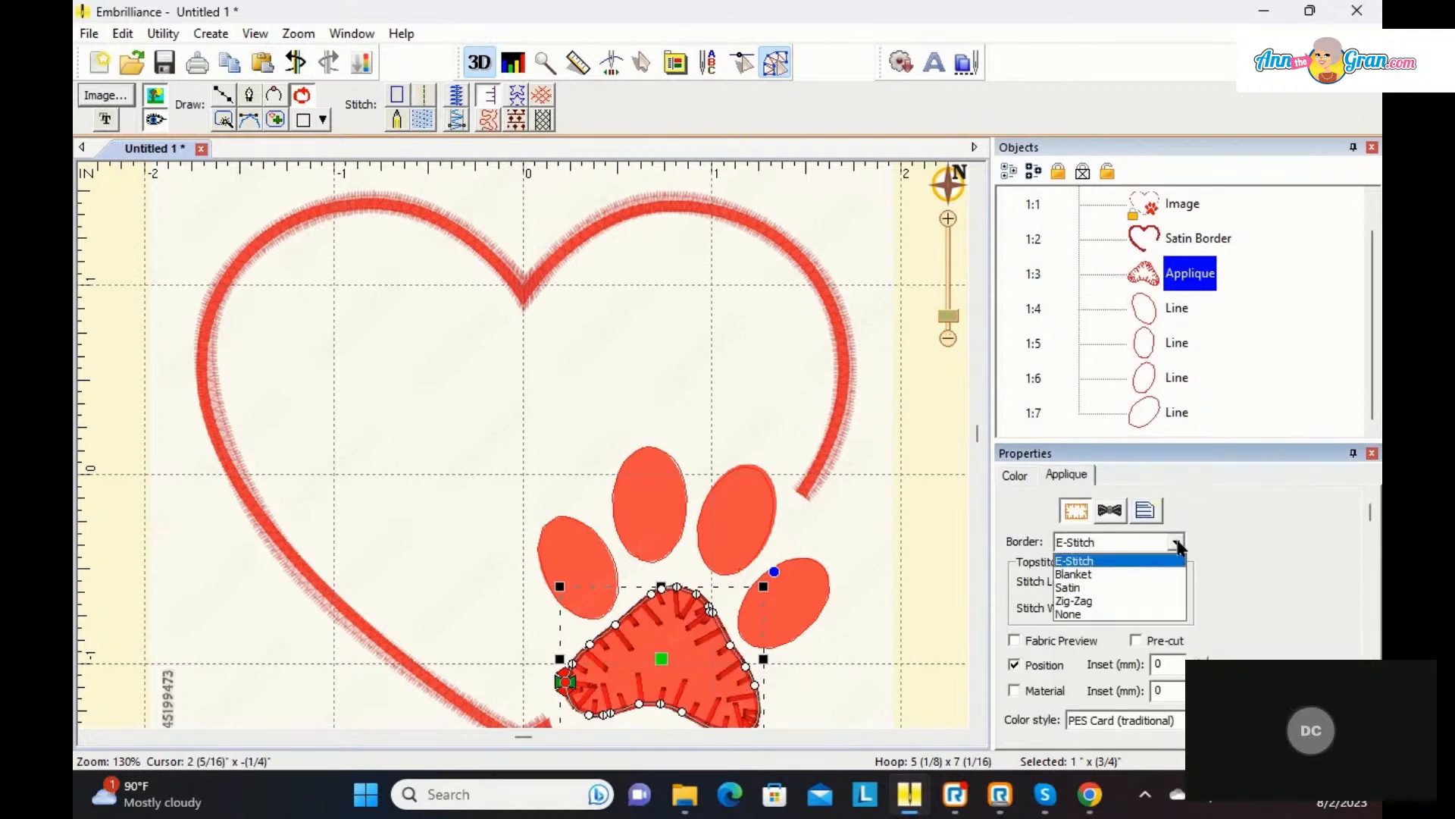
pyautogui.click(1113, 588)
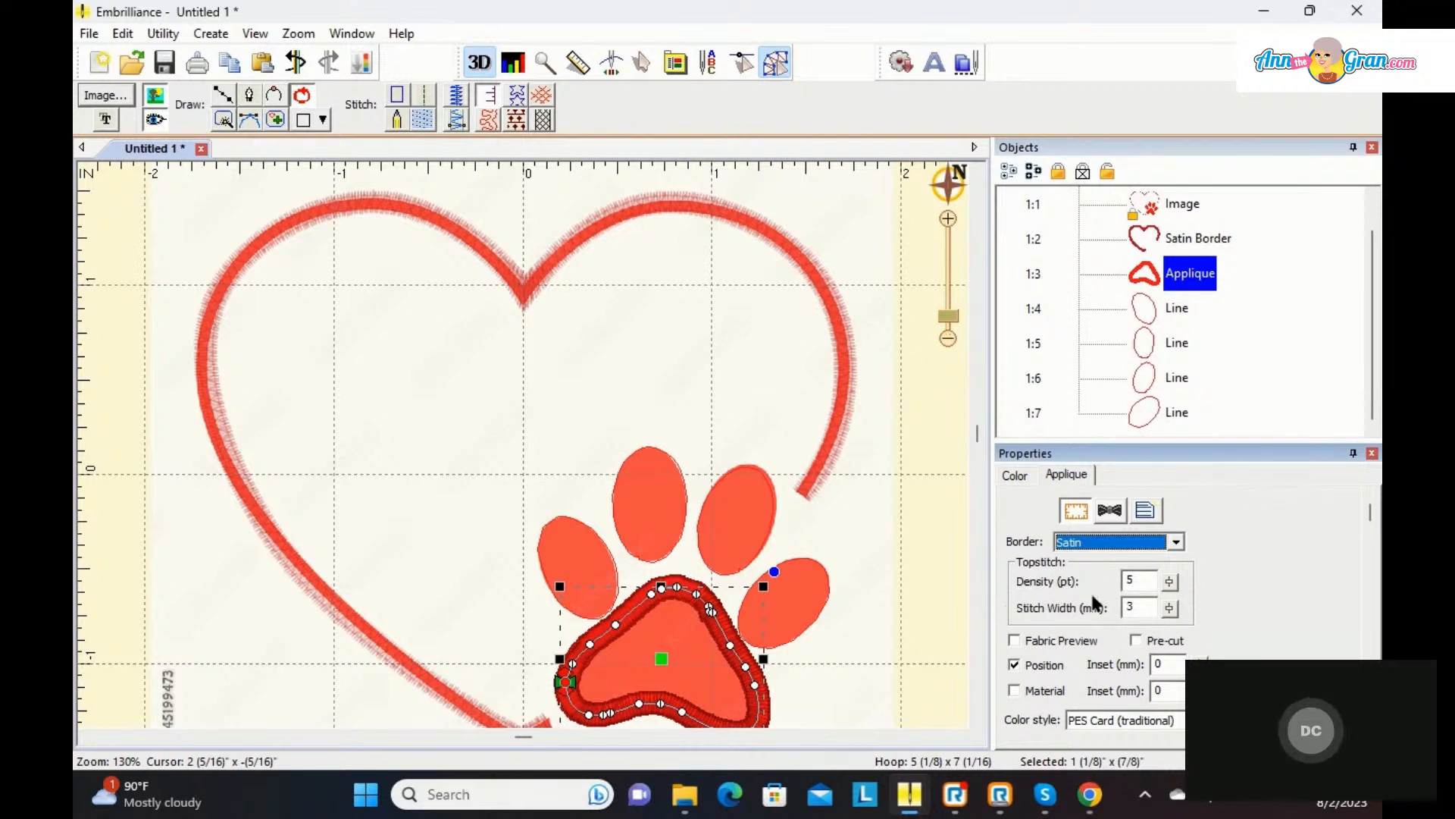
# Step: Set the paw pad applique's stitch width to 2.0 mm and enable its Material and Fabric Preview options
pyautogui.click(1167, 608)
pyautogui.moveTo(1171, 617); pyautogui.dragTo(1181, 658)
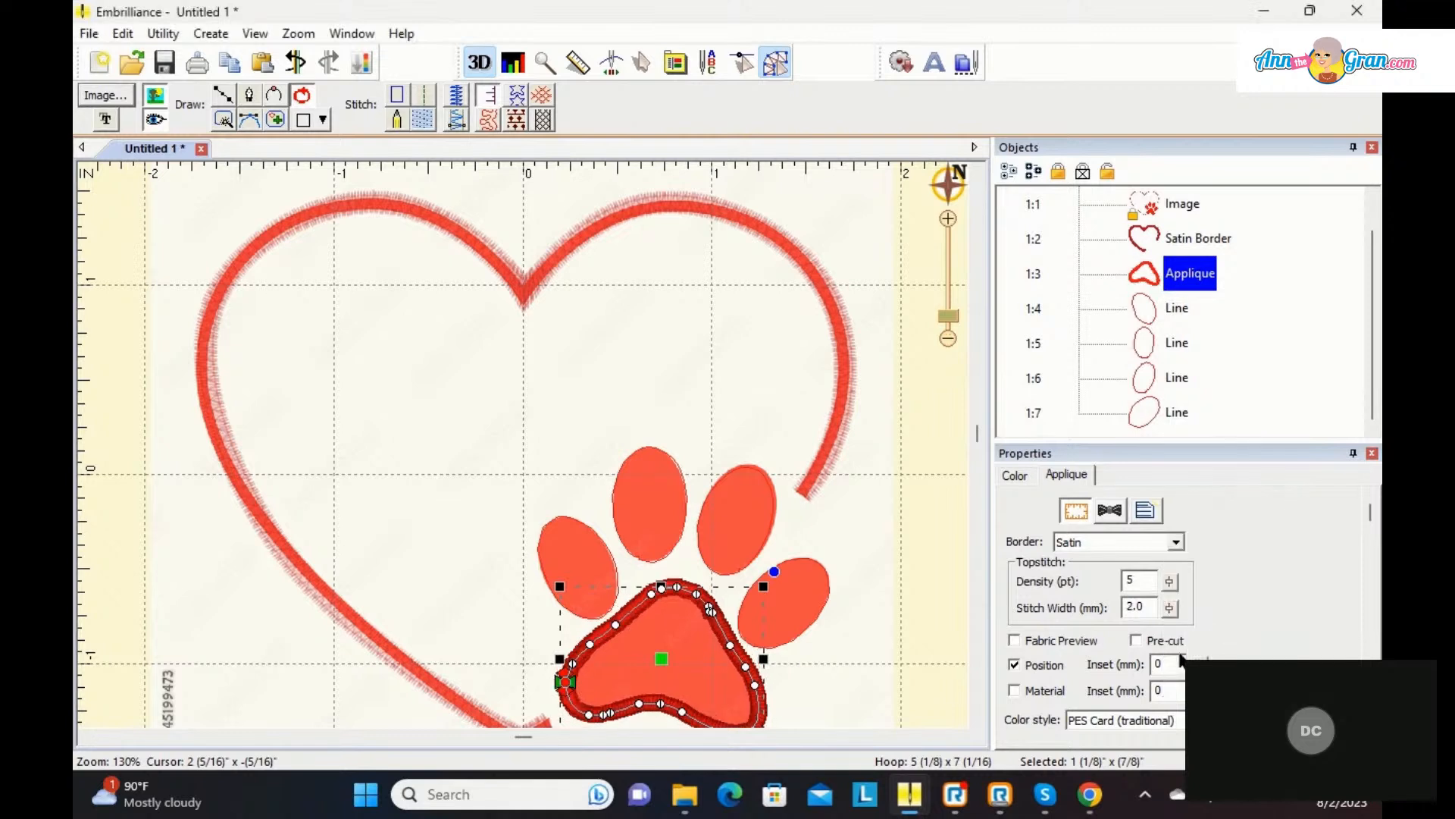
pyautogui.click(1016, 691)
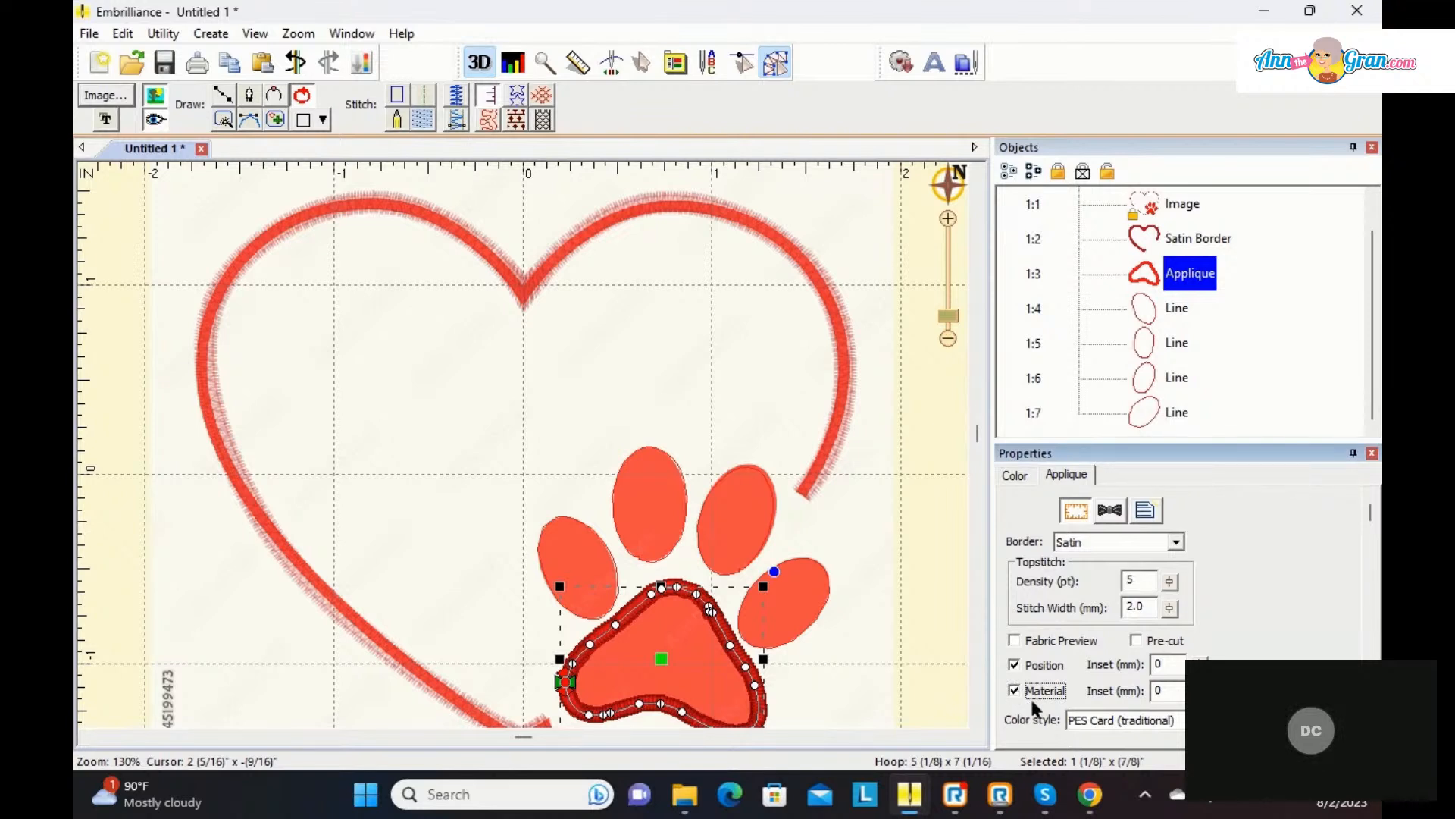
pyautogui.click(1015, 641)
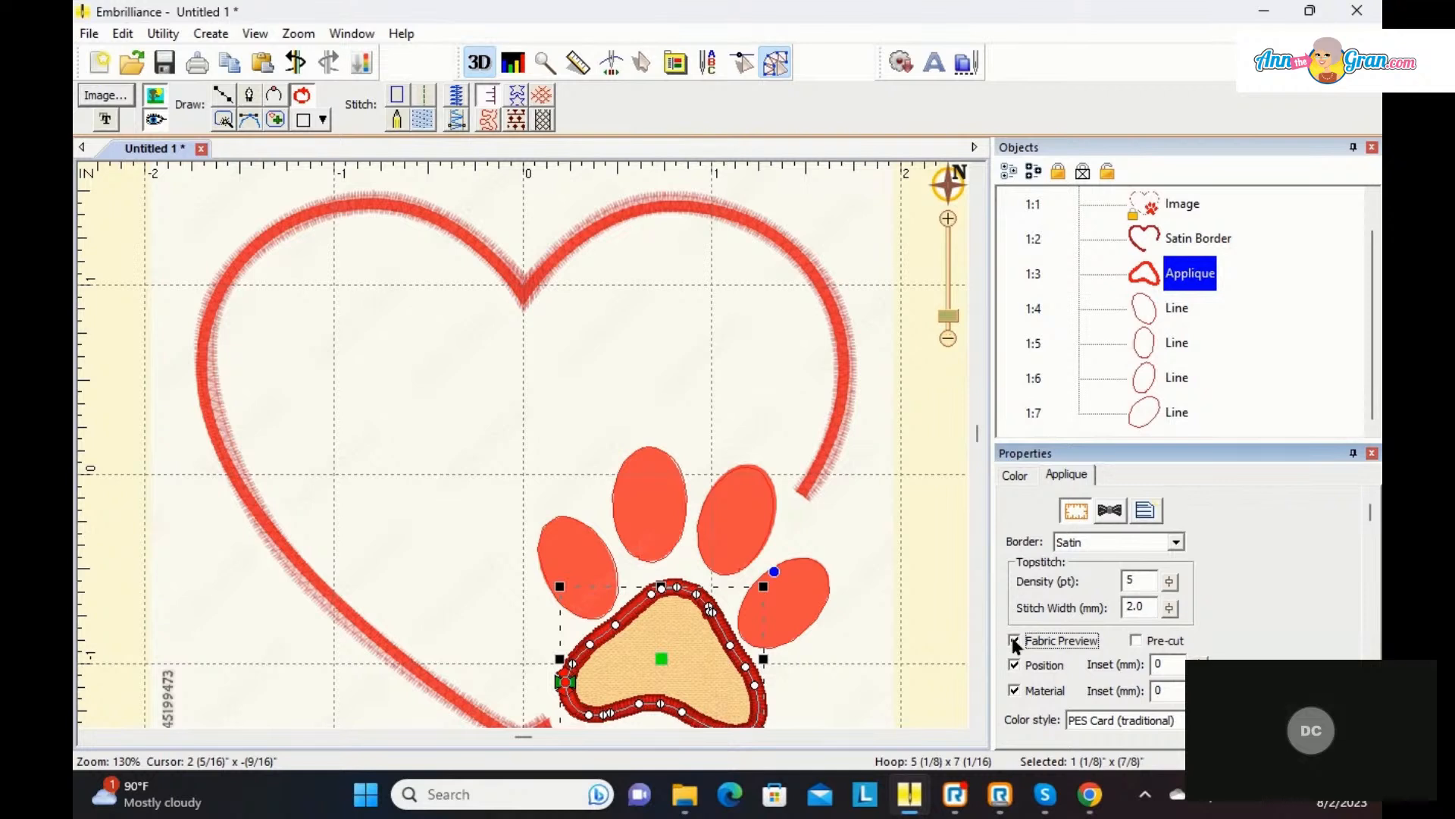
# Step: Try the Pre-cut option on the paw pad applique, then turn it off again
pyautogui.click(1135, 641)
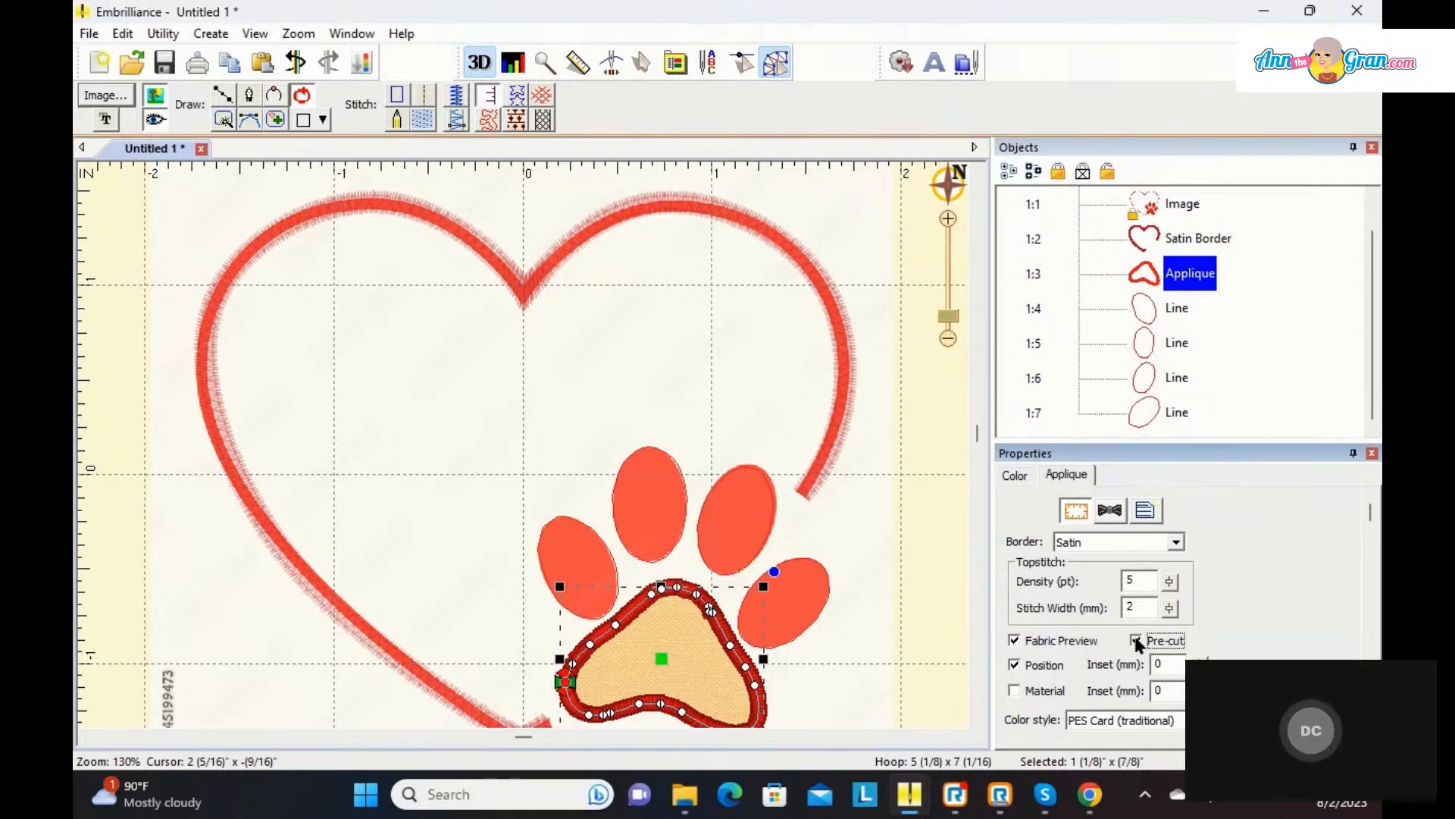
pyautogui.click(760, 585)
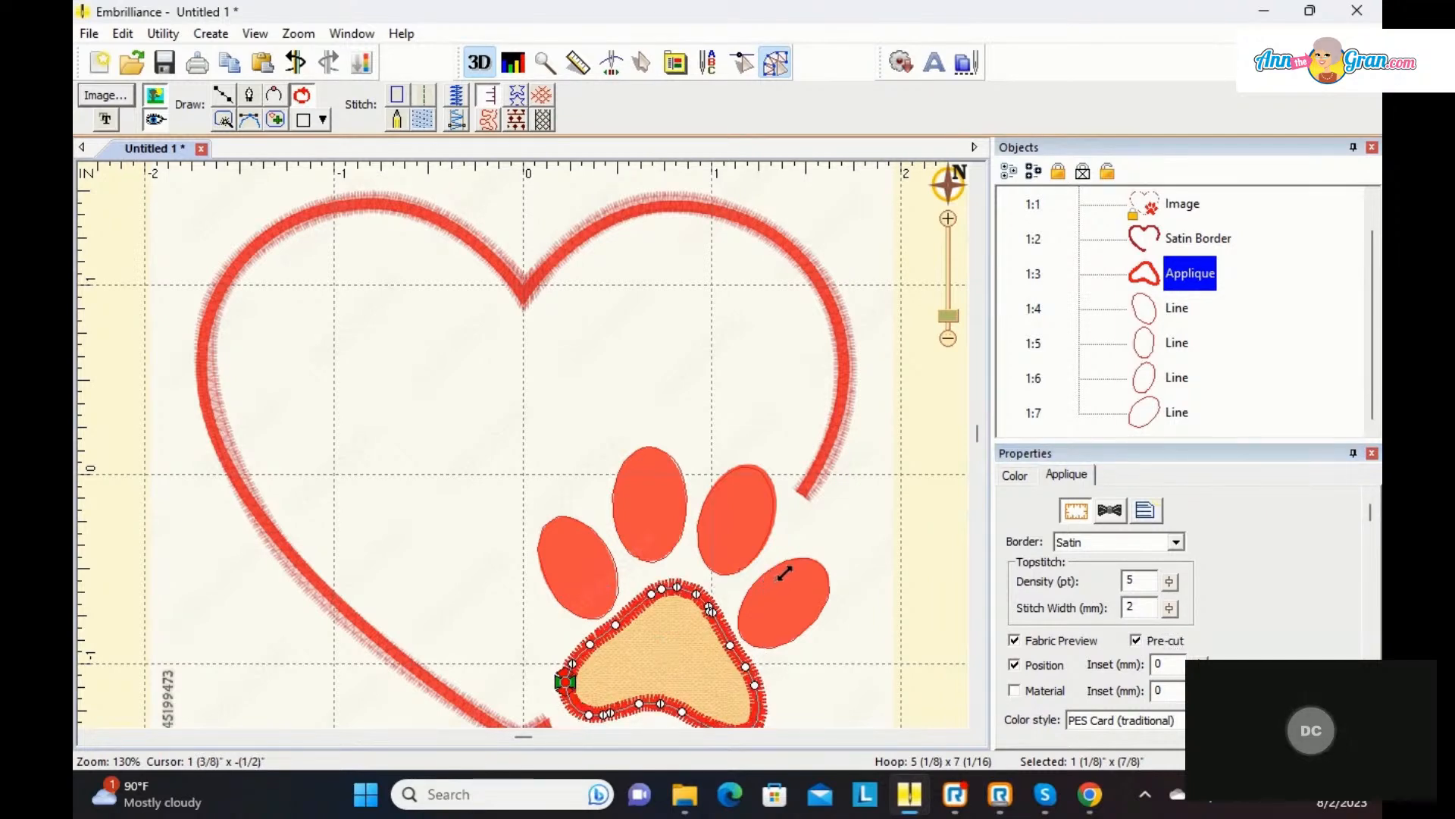
pyautogui.click(776, 599)
pyautogui.scroll(-1, 808, 602)
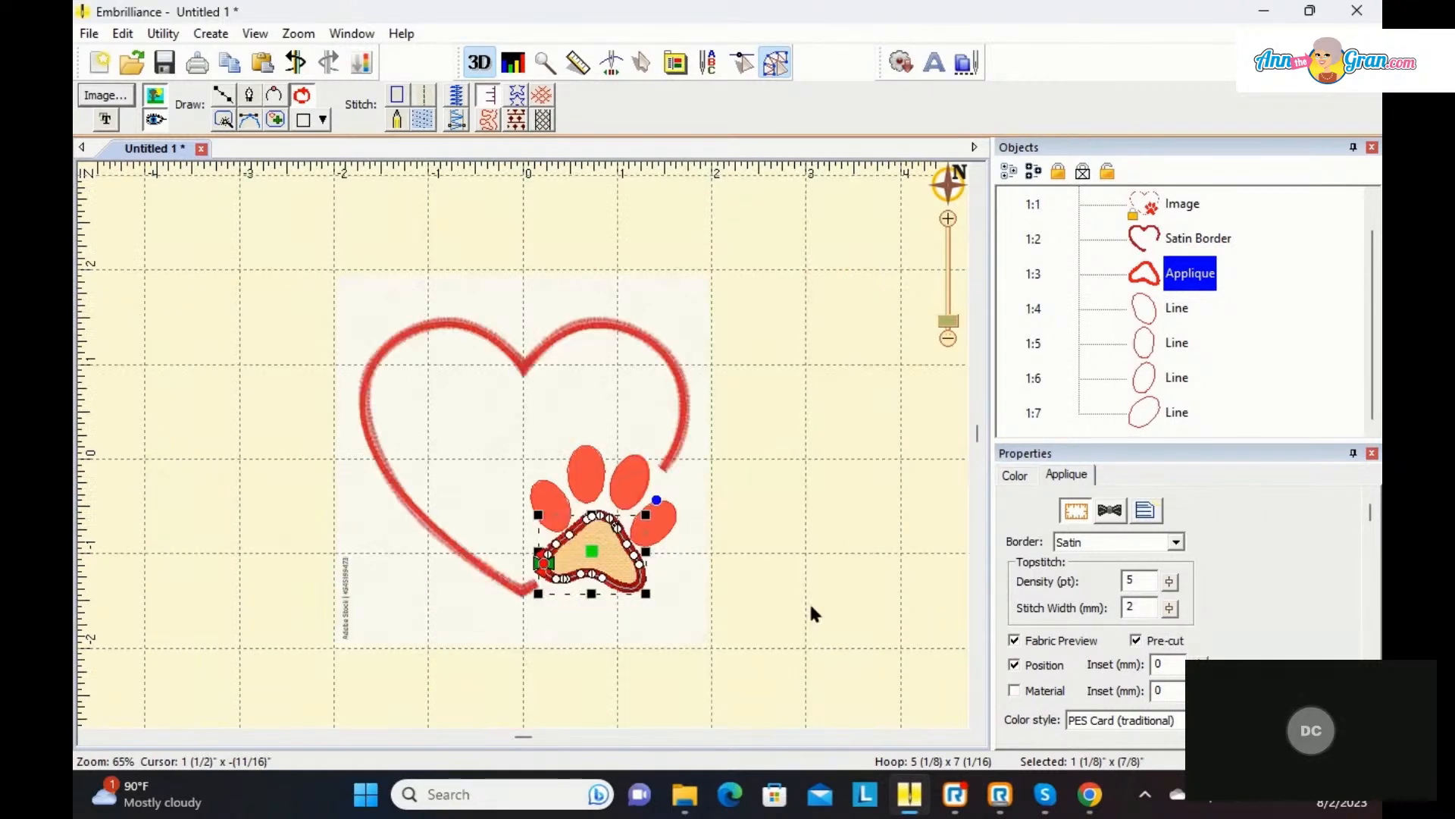
pyautogui.scroll(1, 809, 607)
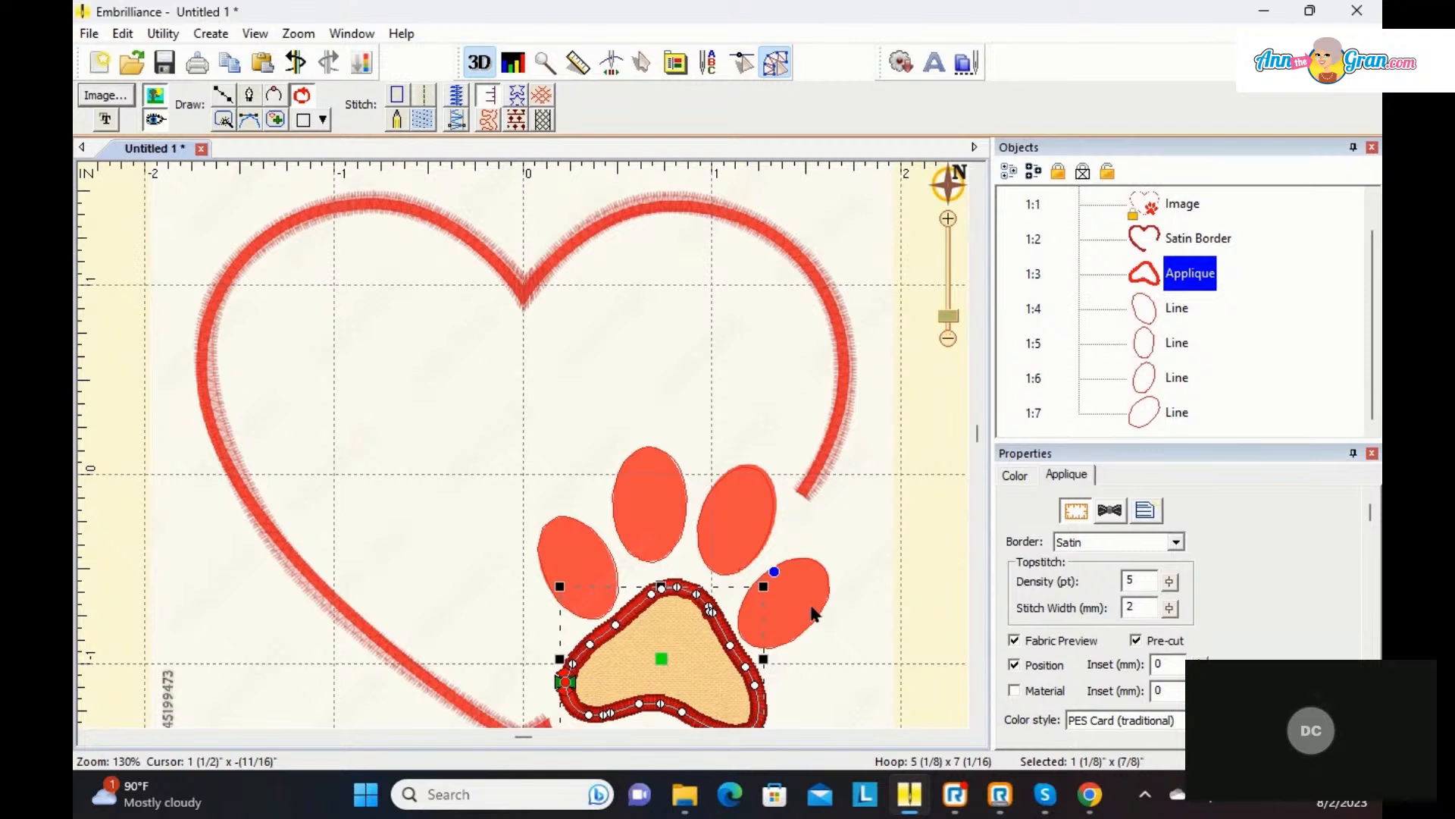
pyautogui.click(1137, 641)
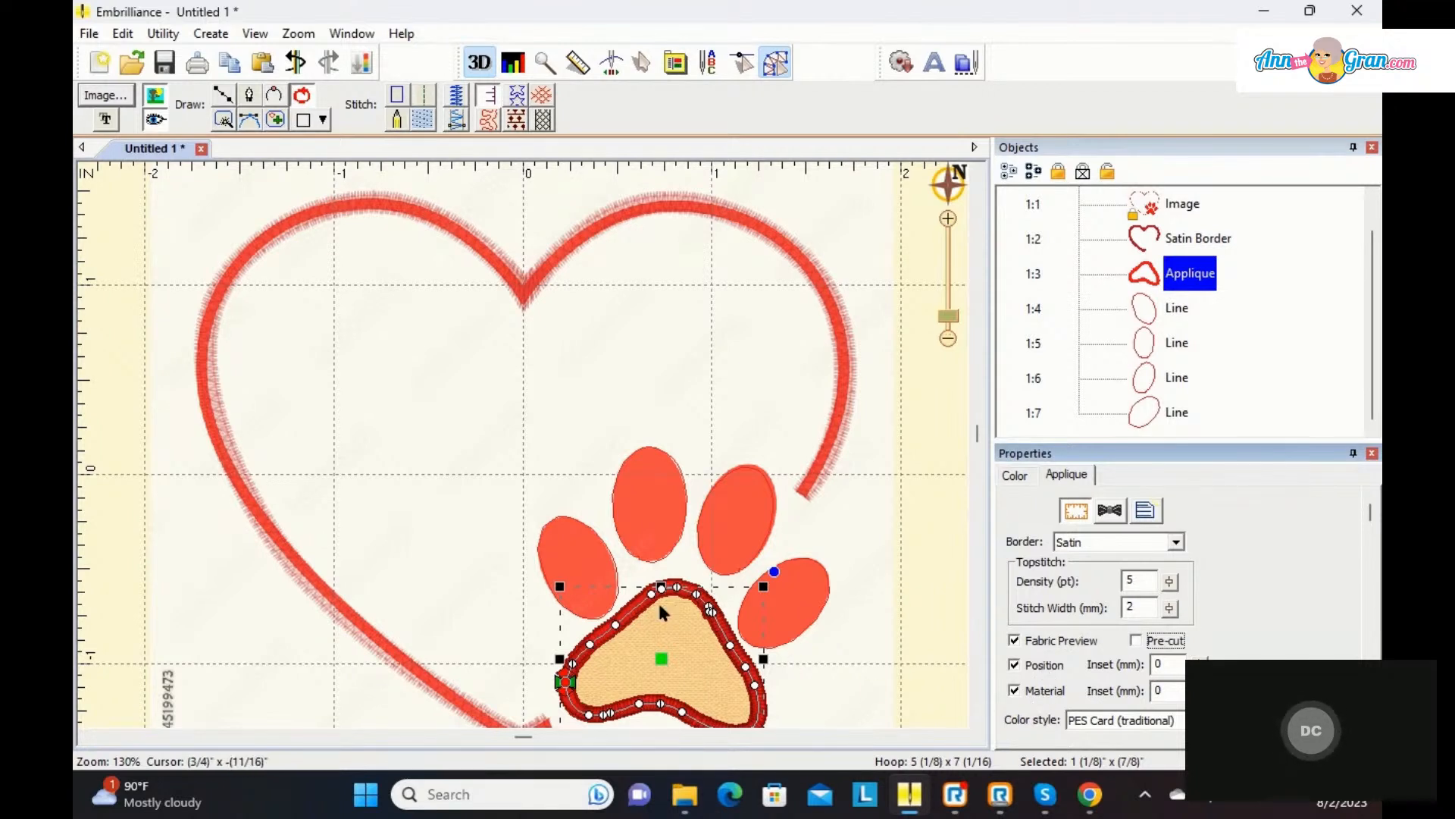
# Step: Convert the leftmost toe outline to a Fill and tilt its stitch angle upward to the right
pyautogui.click(1154, 307)
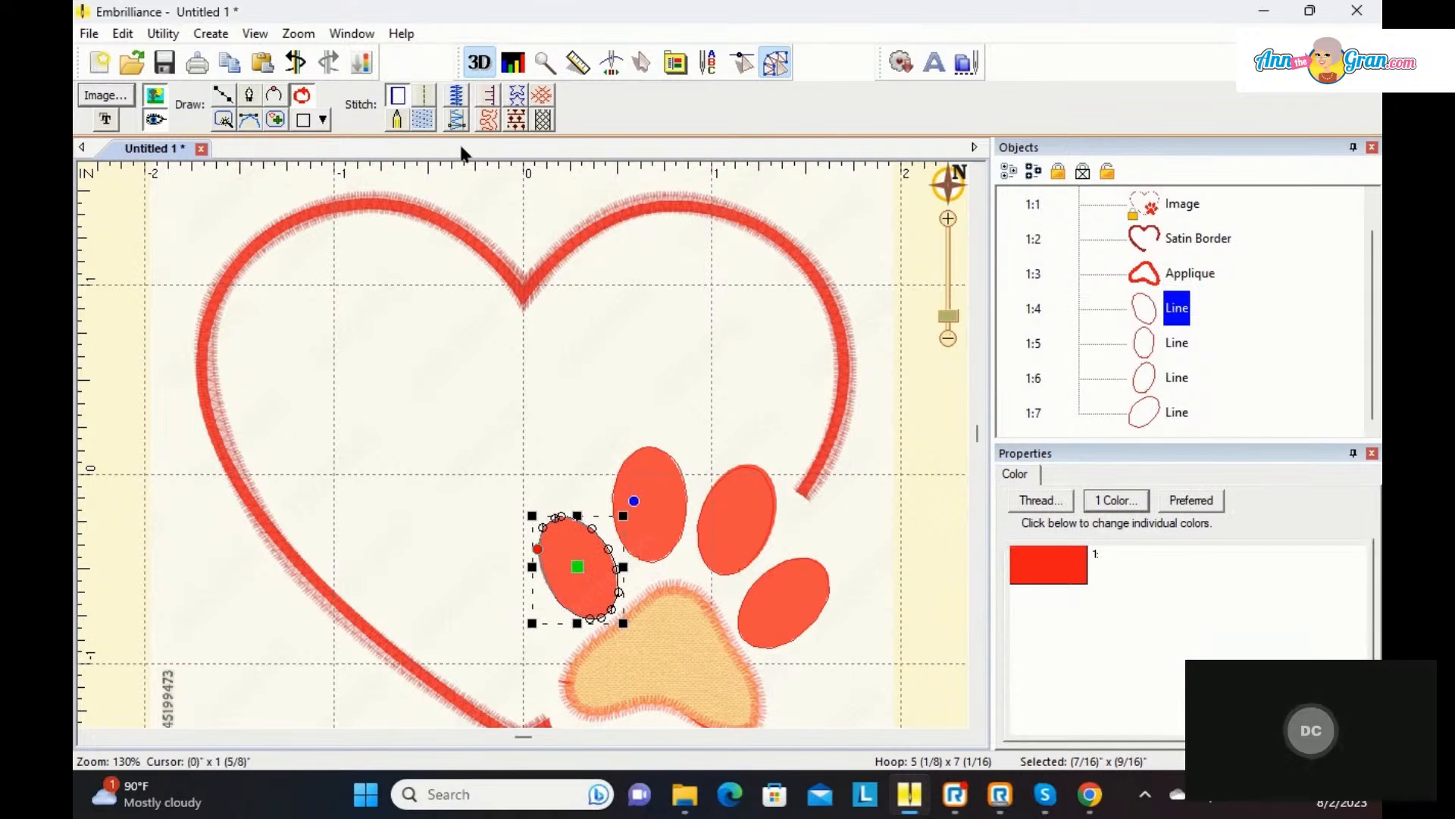
pyautogui.click(425, 117)
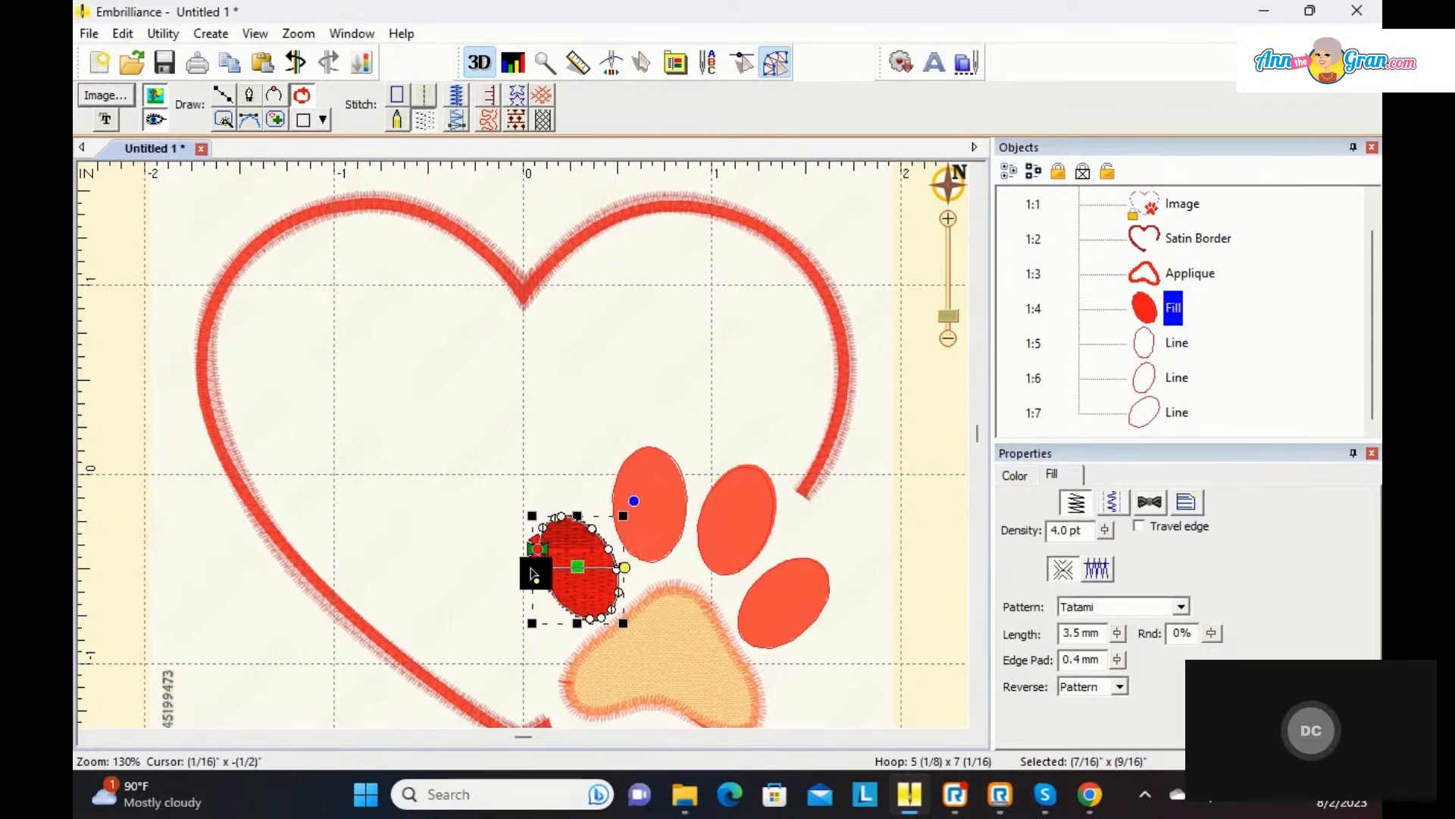
pyautogui.moveTo(535, 574); pyautogui.dragTo(544, 593)
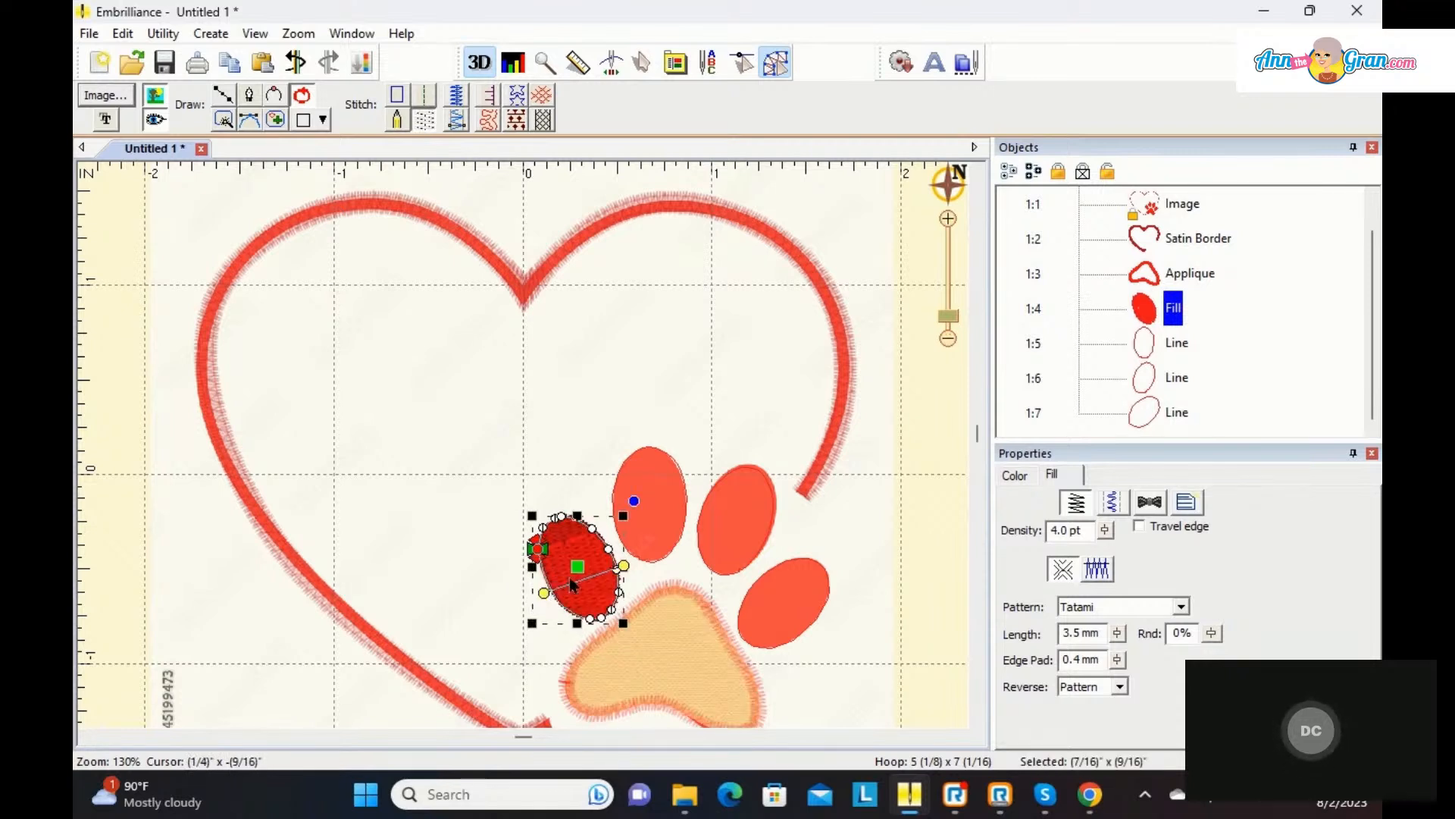
pyautogui.moveTo(624, 566); pyautogui.dragTo(620, 552)
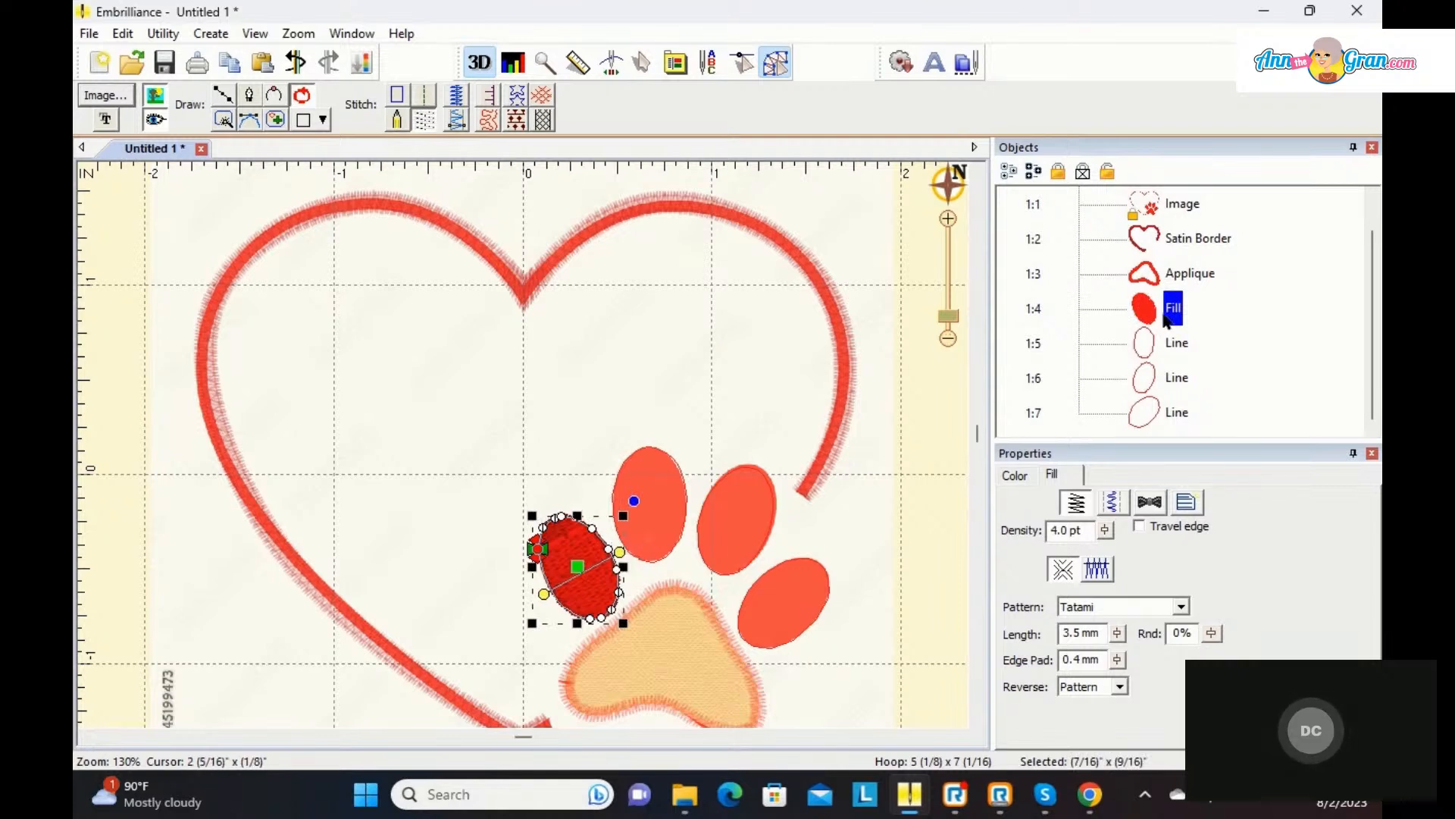
# Step: Convert the second toe outline from the left to a Fill stitch
pyautogui.click(1149, 338)
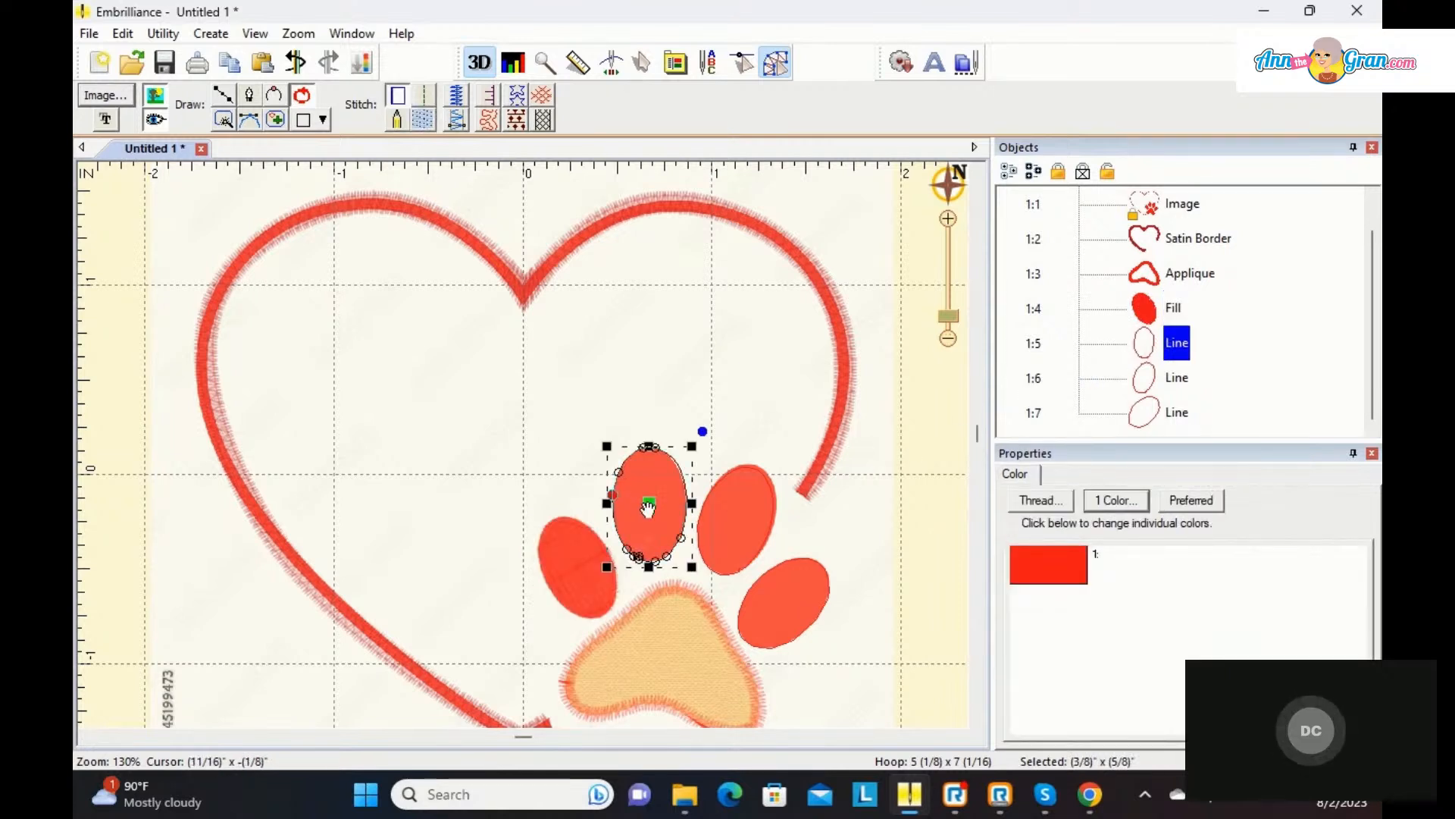
pyautogui.click(427, 121)
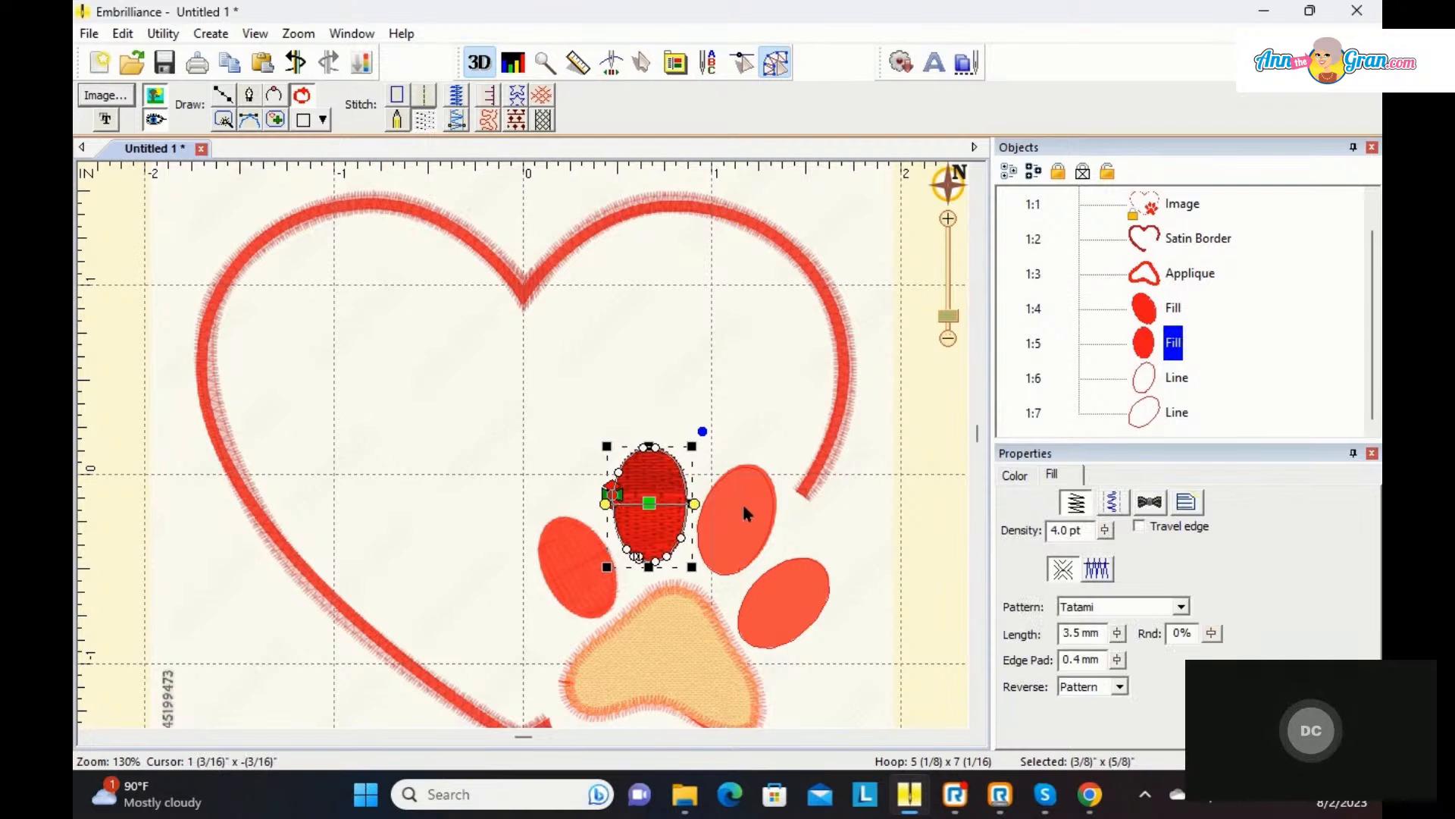
# Step: Convert the third toe outline from the left to a Fill and tilt its stitch angle slightly downward to the right
pyautogui.click(1151, 374)
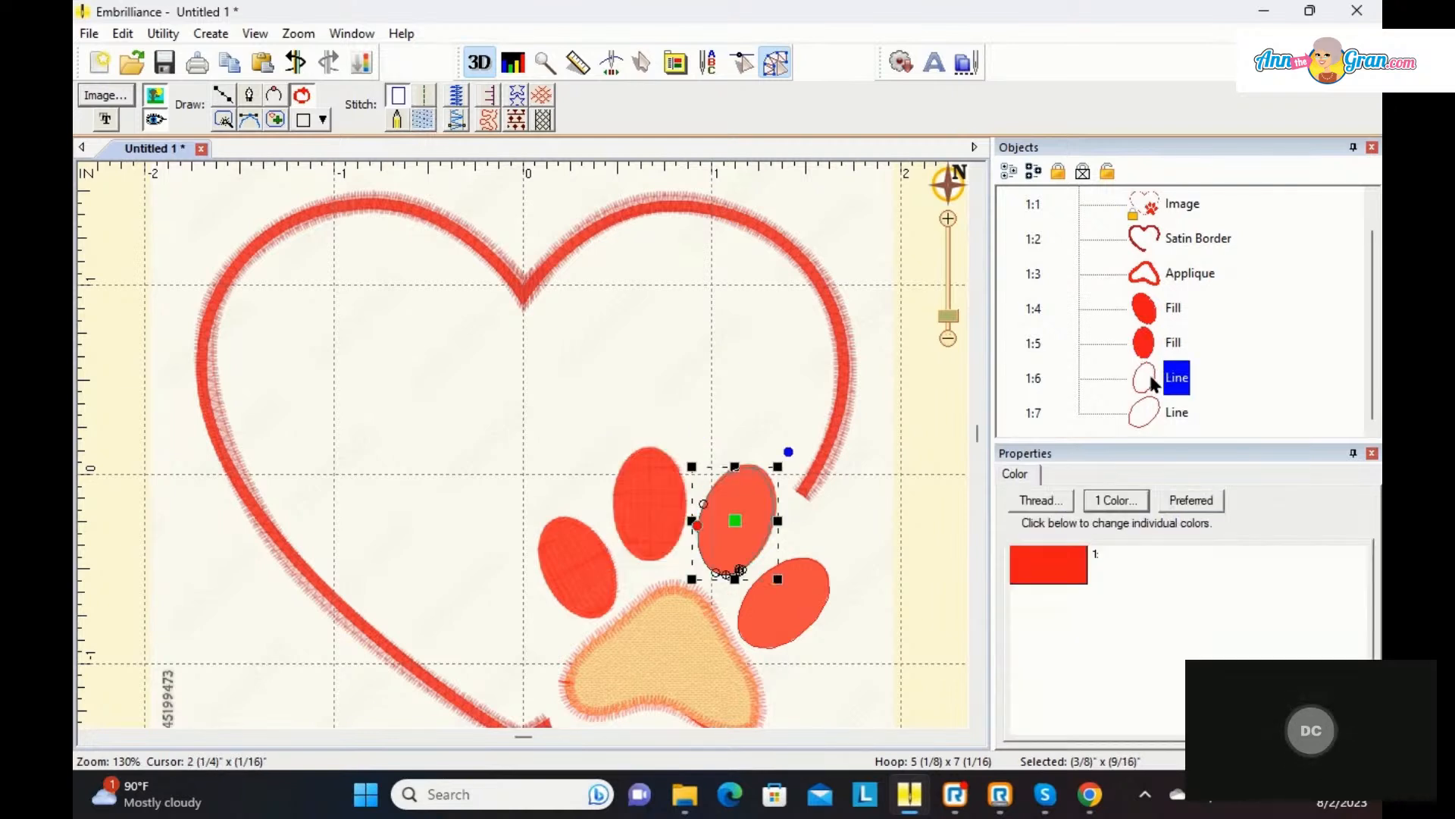
pyautogui.click(424, 119)
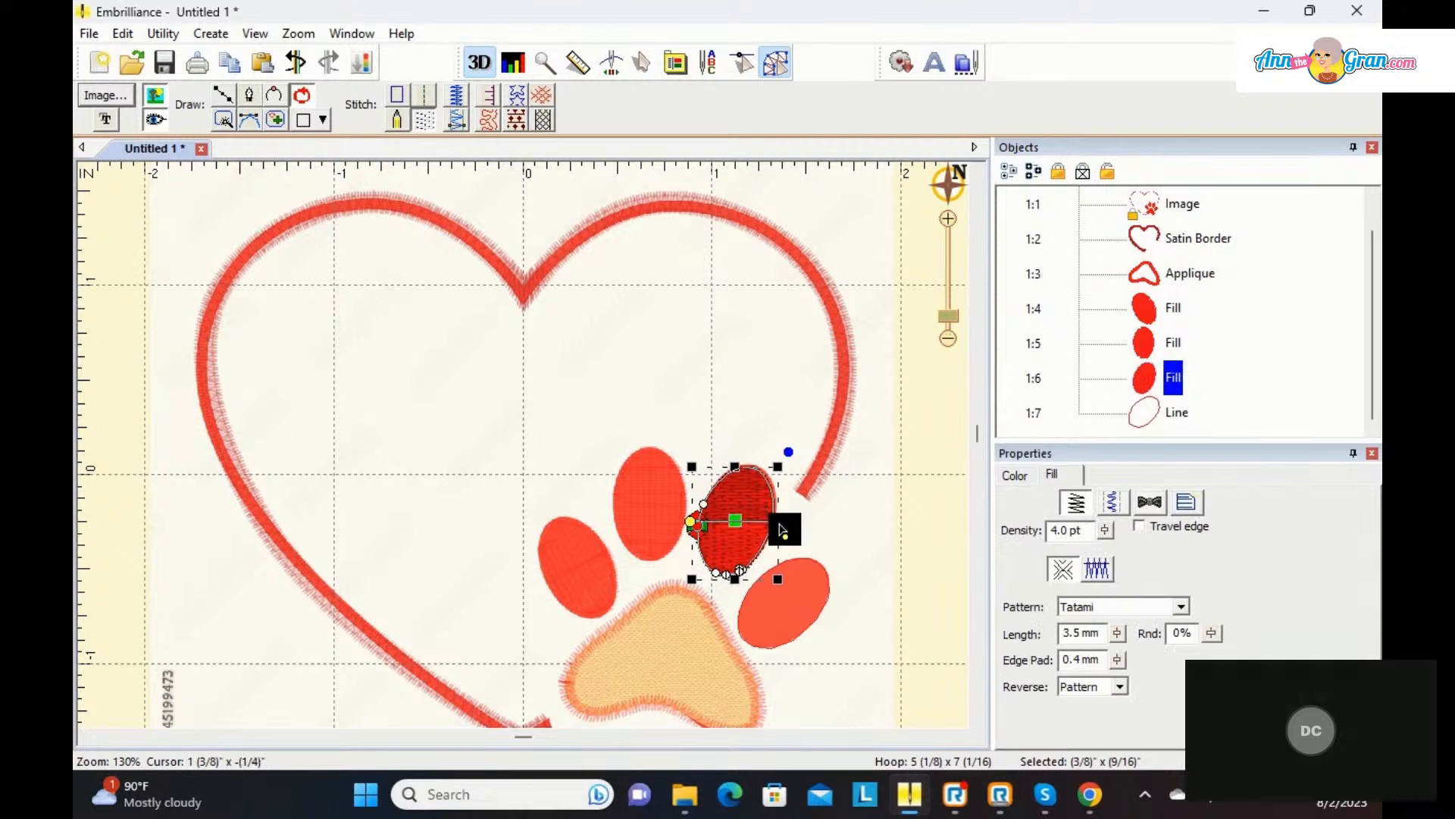
pyautogui.moveTo(783, 529); pyautogui.dragTo(776, 551)
# Step: Convert the rightmost toe outline to a Fill and slant its stitch angle diagonally downward to the right, across the toe's width
pyautogui.click(1127, 423)
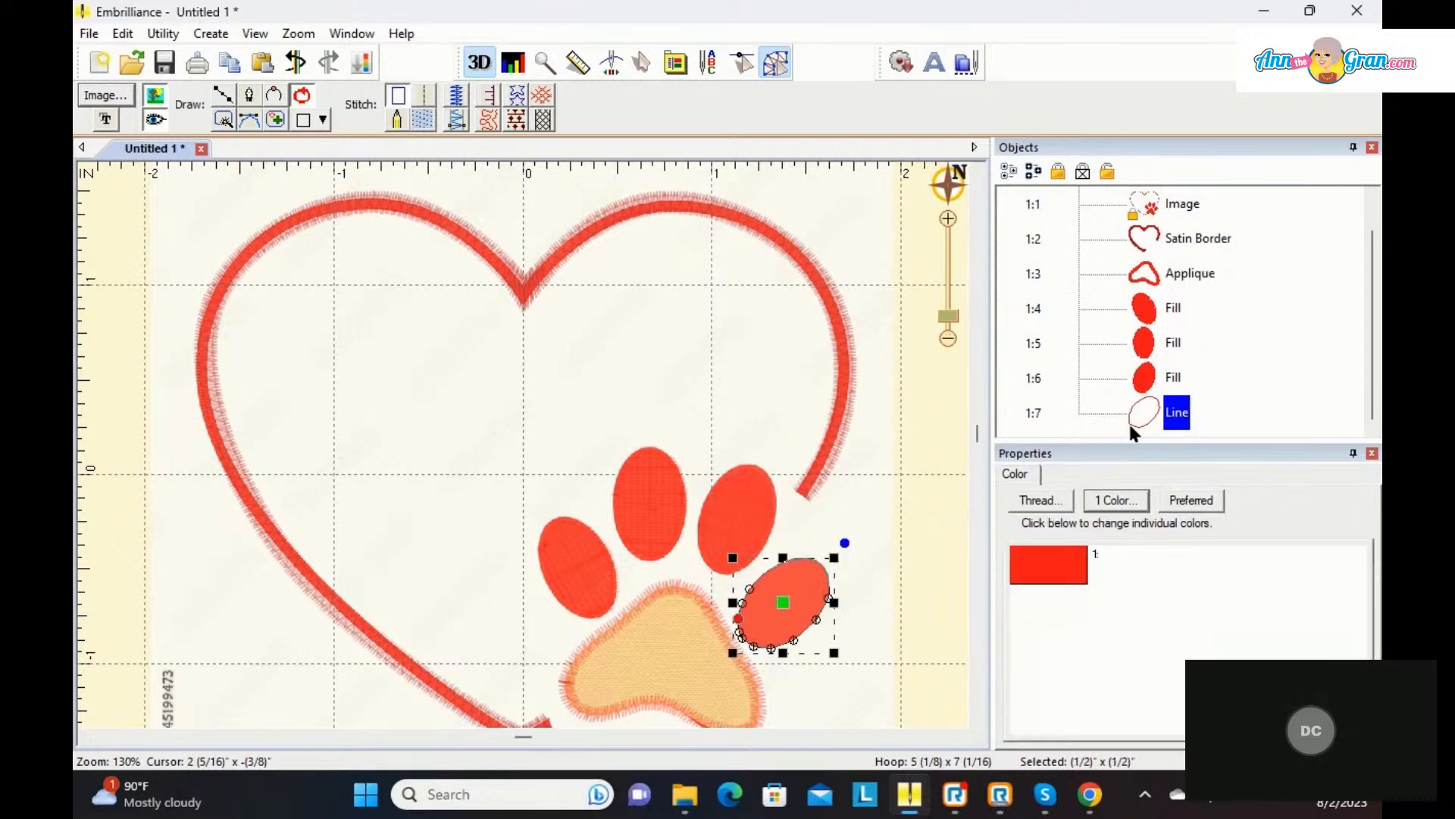
pyautogui.click(425, 119)
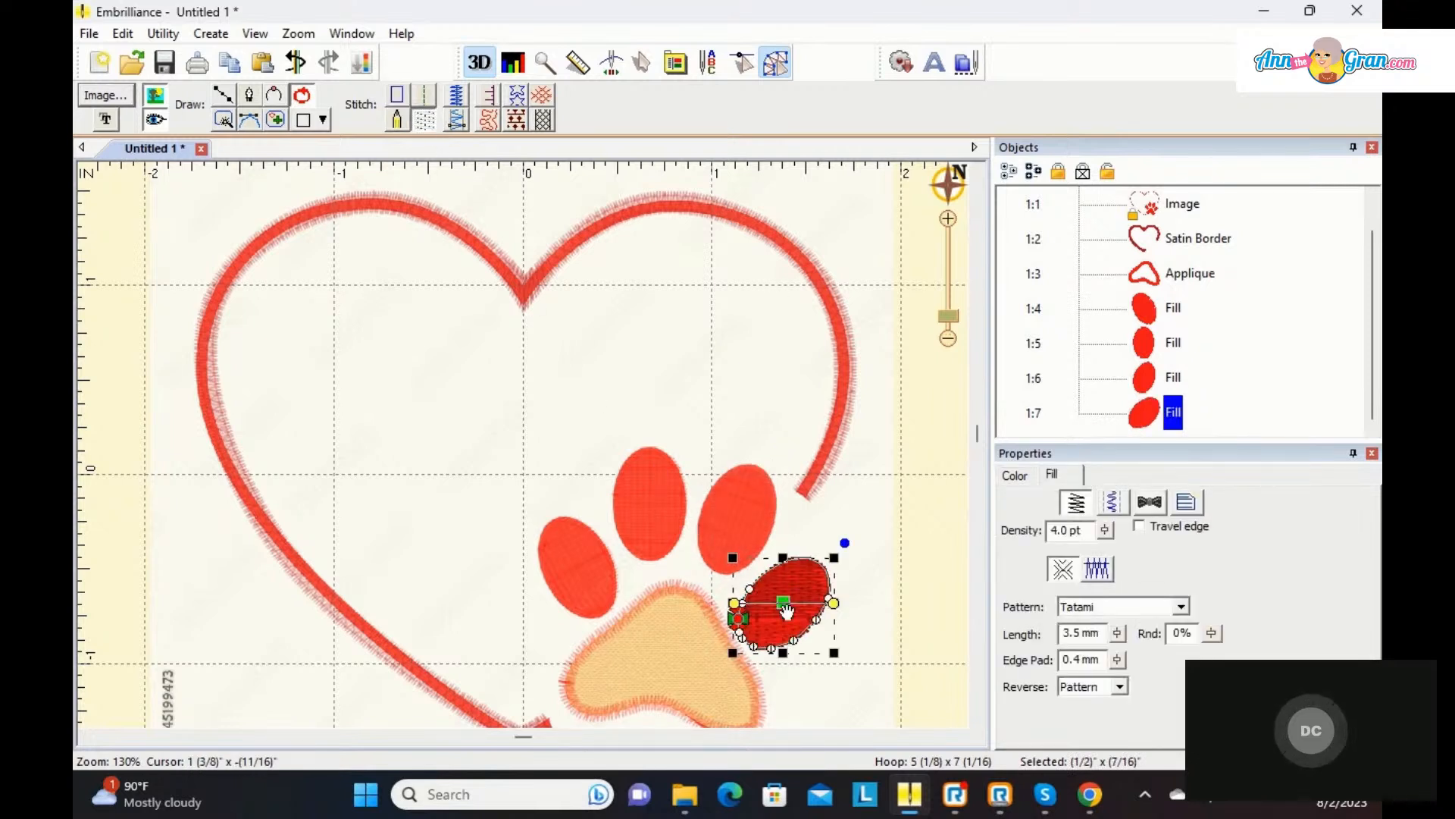
pyautogui.moveTo(830, 602)
pyautogui.mouseDown()
pyautogui.moveTo(834, 623)
pyautogui.moveTo(820, 626)
pyautogui.mouseUp()
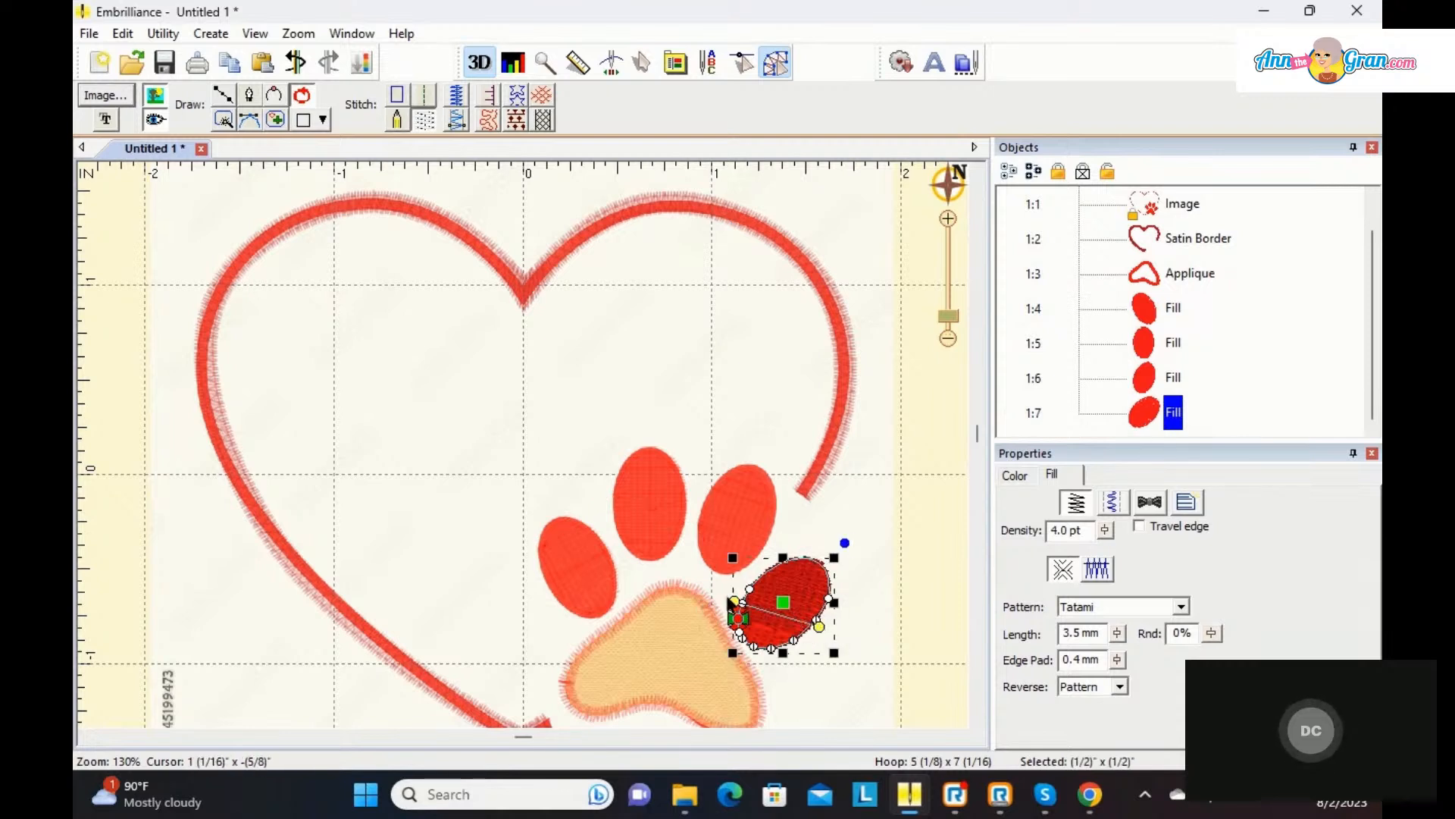
pyautogui.moveTo(735, 602); pyautogui.dragTo(755, 573)
pyautogui.click(897, 569)
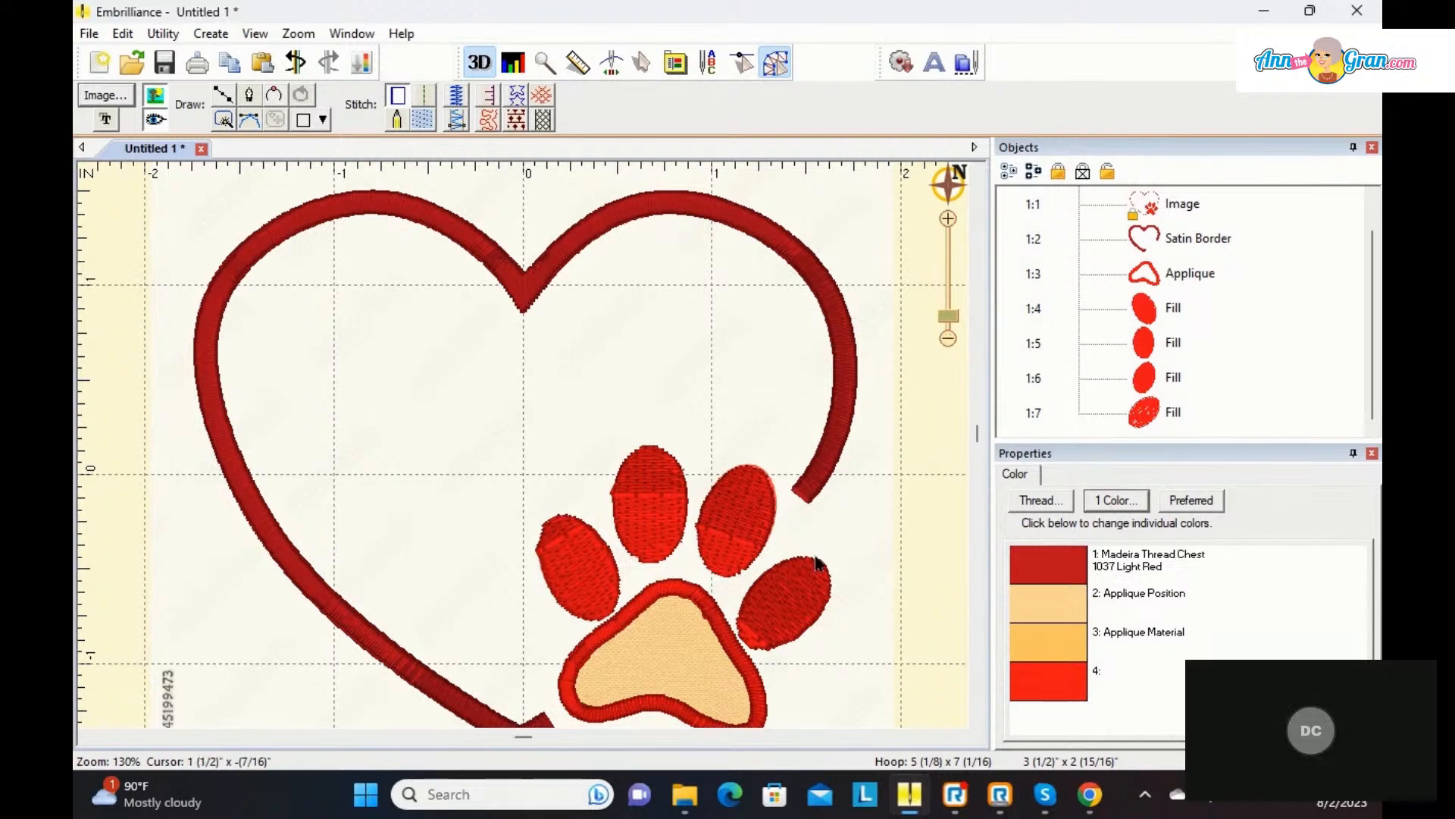
# Step: Move the leftmost toe fill's stop point to its lower end and its start point to its upper end
pyautogui.click(562, 569)
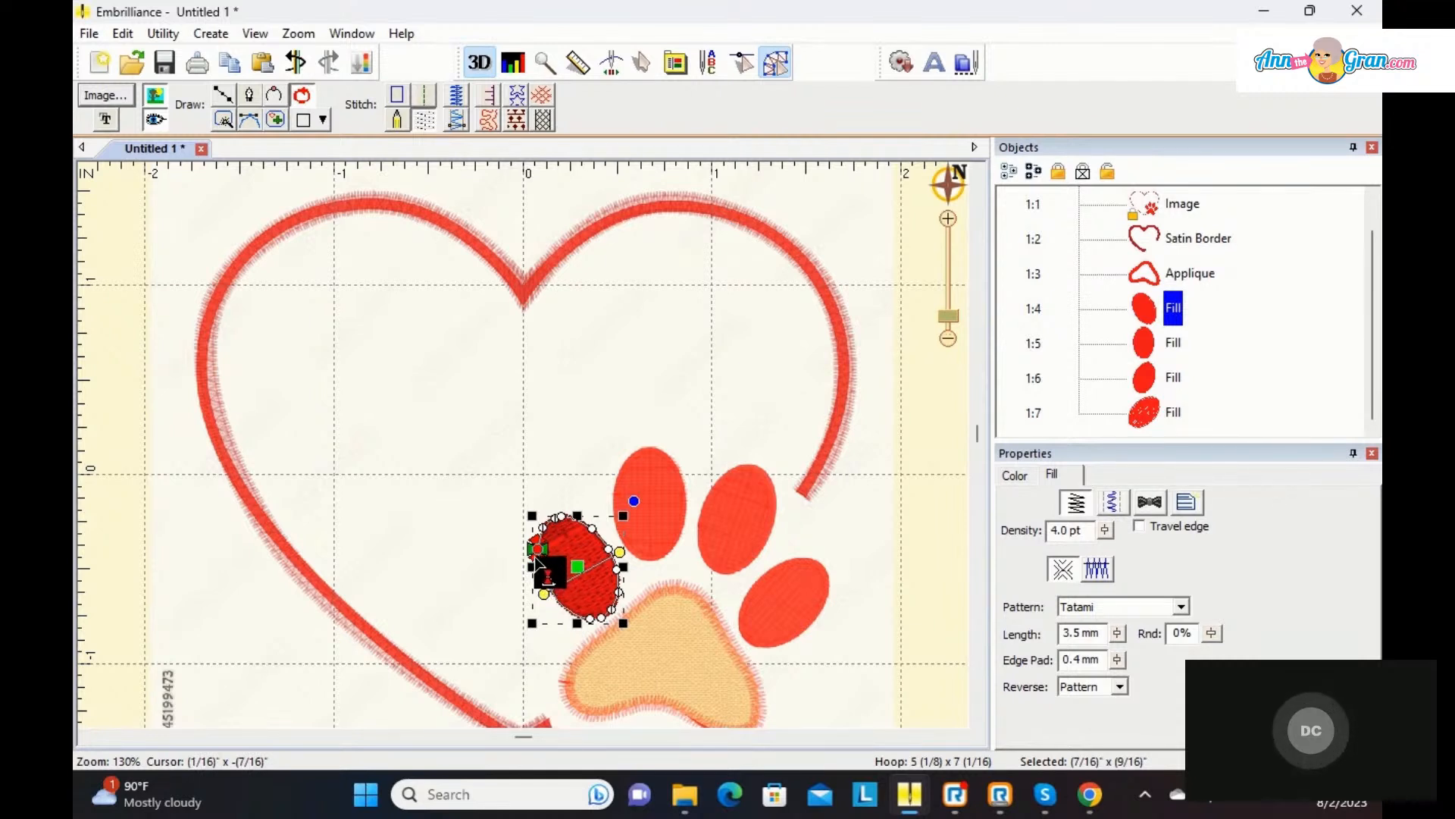
pyautogui.moveTo(536, 558); pyautogui.dragTo(605, 620)
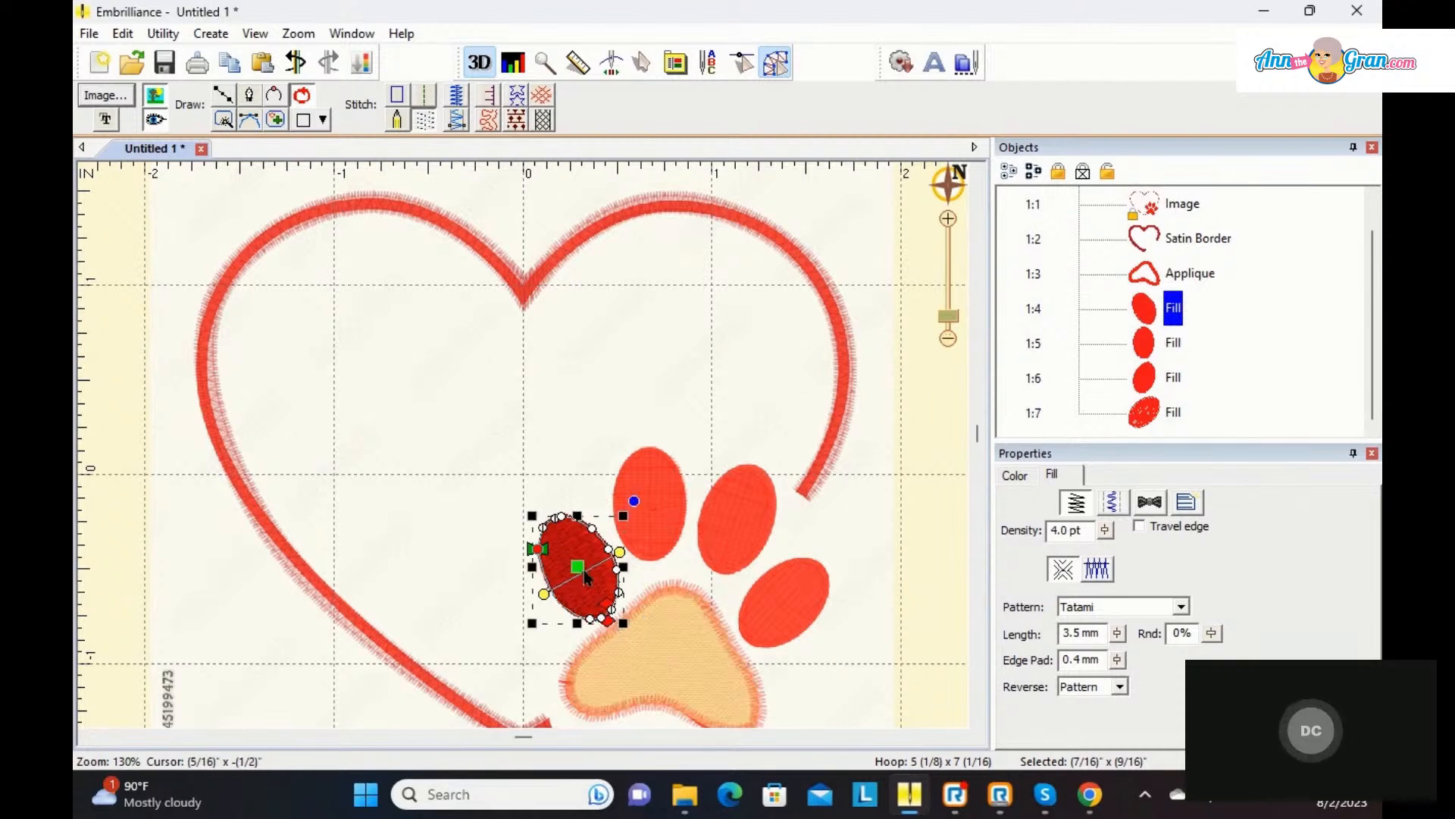
pyautogui.moveTo(564, 567); pyautogui.dragTo(574, 540)
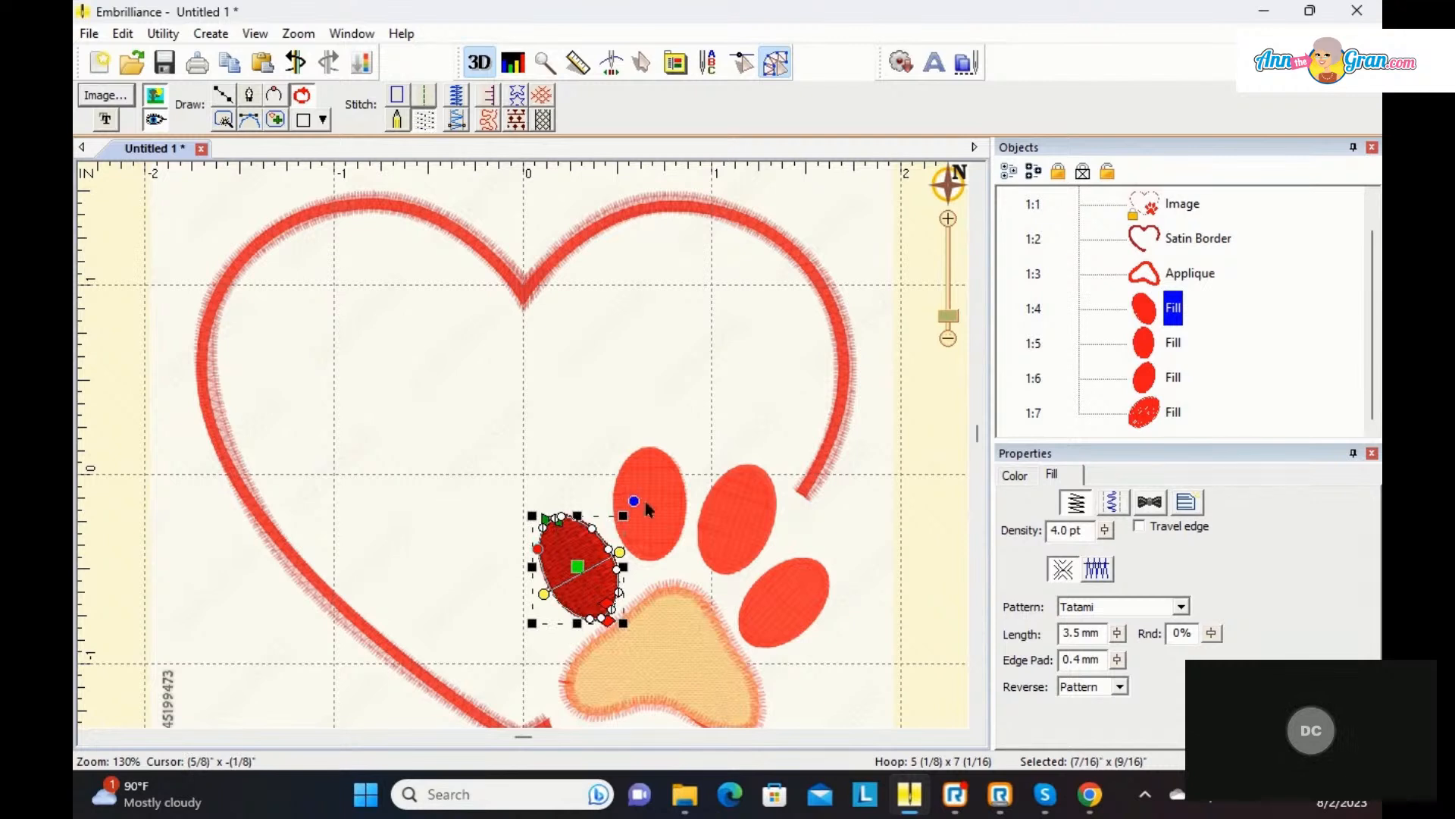
# Step: Move the second toe fill's start point to its lower end and its stop point to its upper end
pyautogui.click(1156, 343)
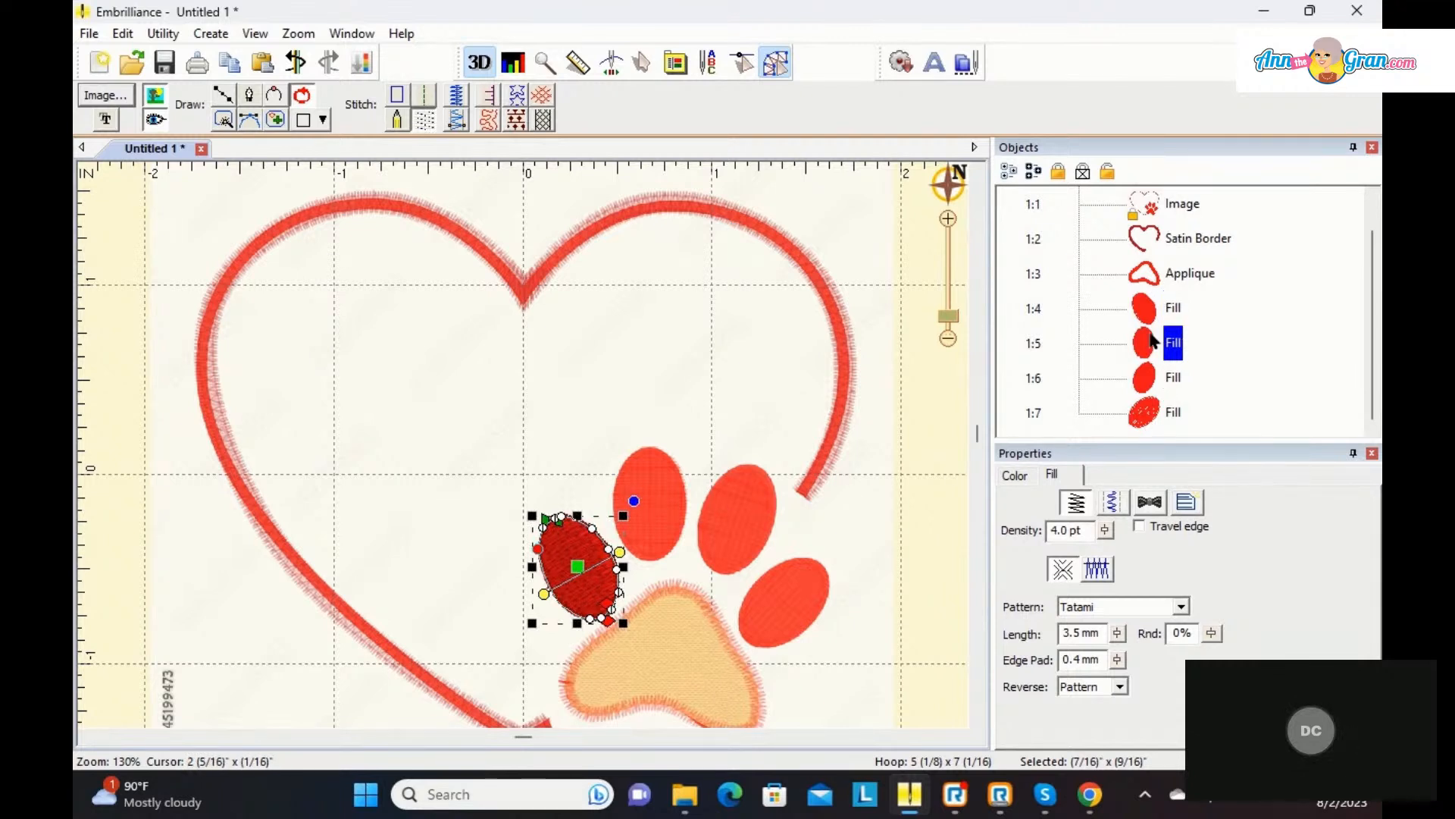
pyautogui.moveTo(650, 502)
pyautogui.mouseDown()
pyautogui.moveTo(630, 504)
pyautogui.moveTo(658, 569)
pyautogui.mouseUp()
pyautogui.moveTo(616, 489); pyautogui.dragTo(651, 448)
# Step: Move the third toe fill's start point to its upper end and its stop point to its lower end
pyautogui.click(1137, 377)
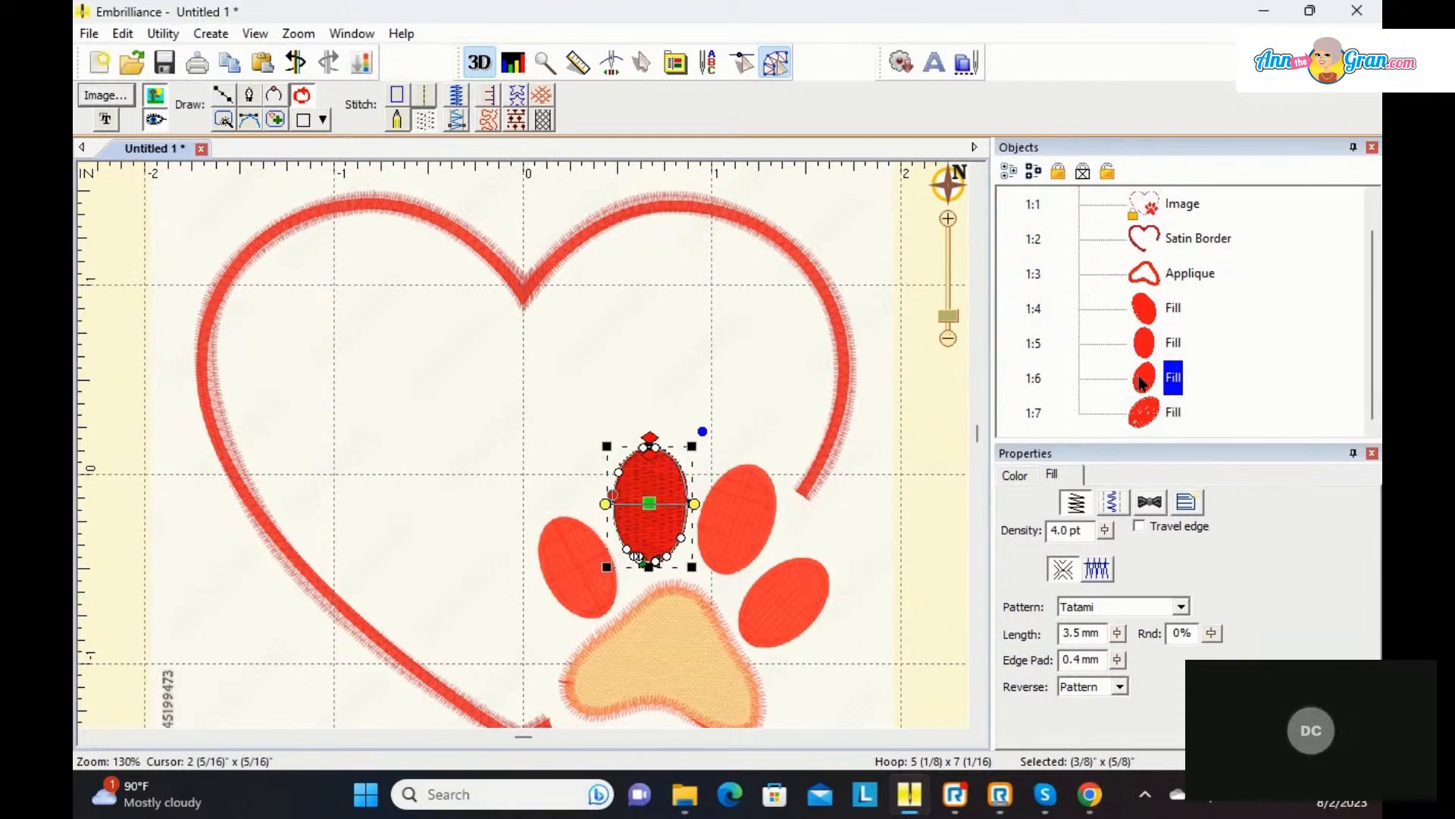
pyautogui.moveTo(708, 530); pyautogui.dragTo(765, 494)
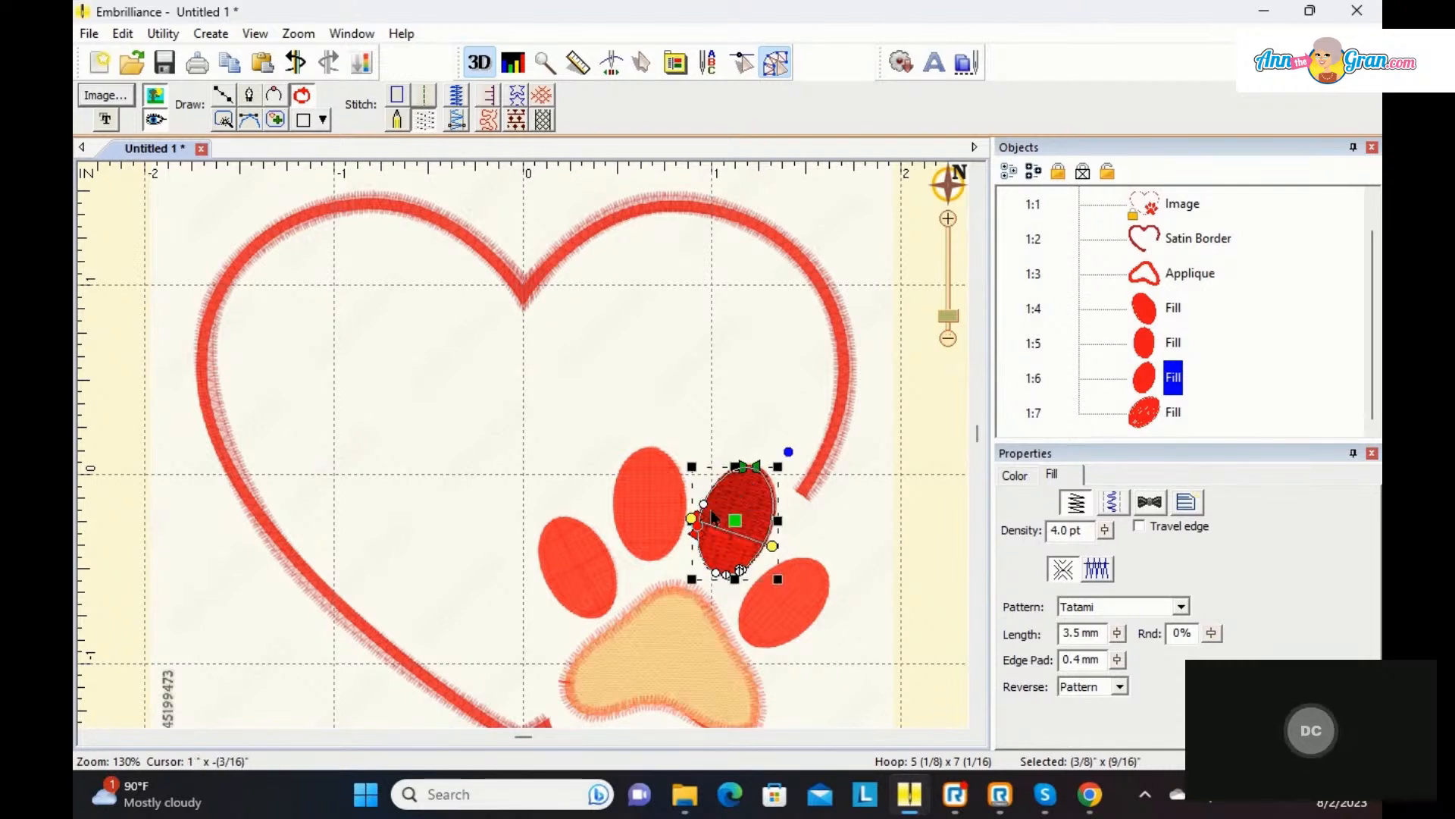
pyautogui.moveTo(698, 535); pyautogui.dragTo(712, 574)
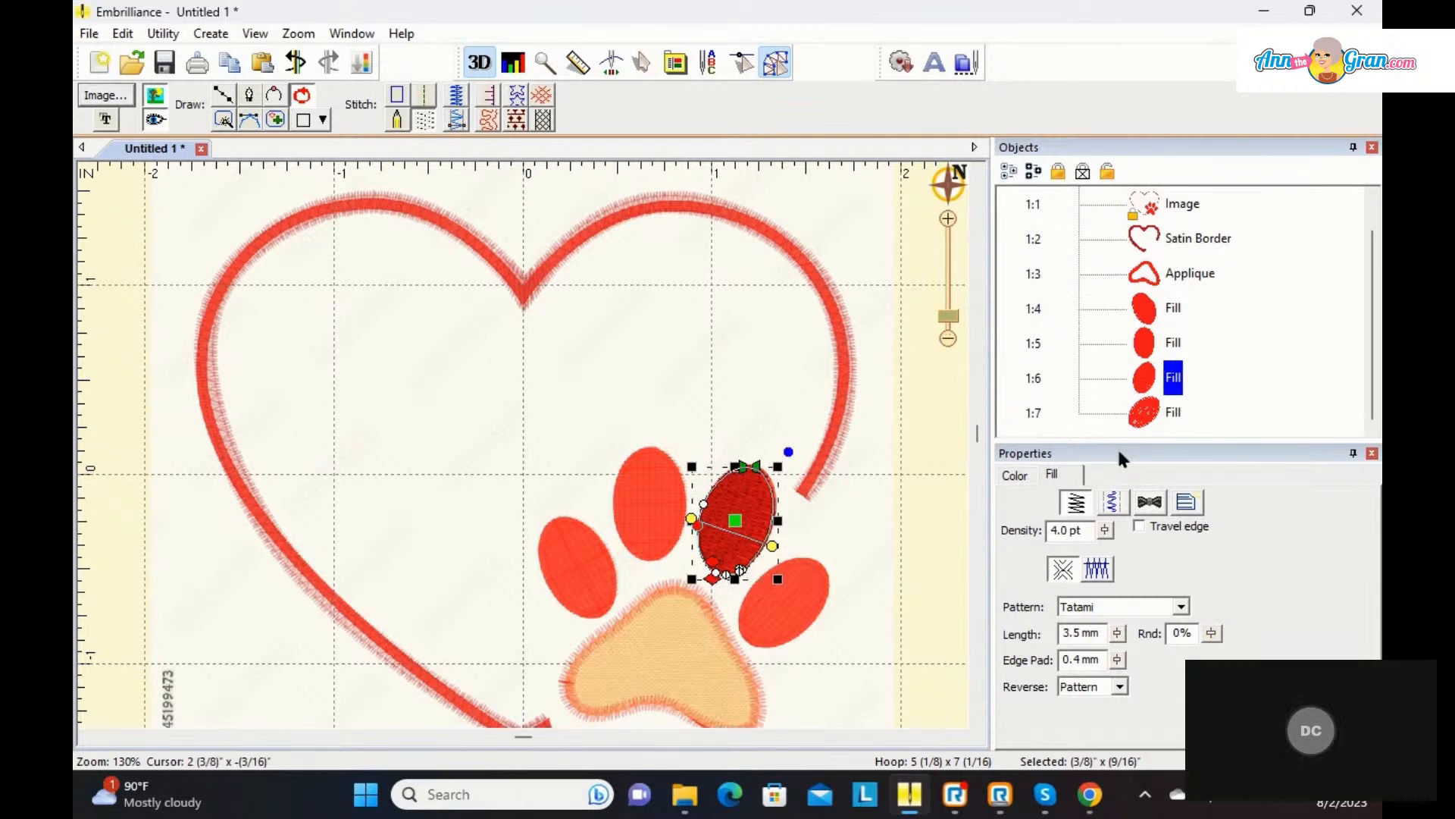
# Step: Move the rightmost toe fill's start point to the toe's lower-left end
pyautogui.click(1140, 416)
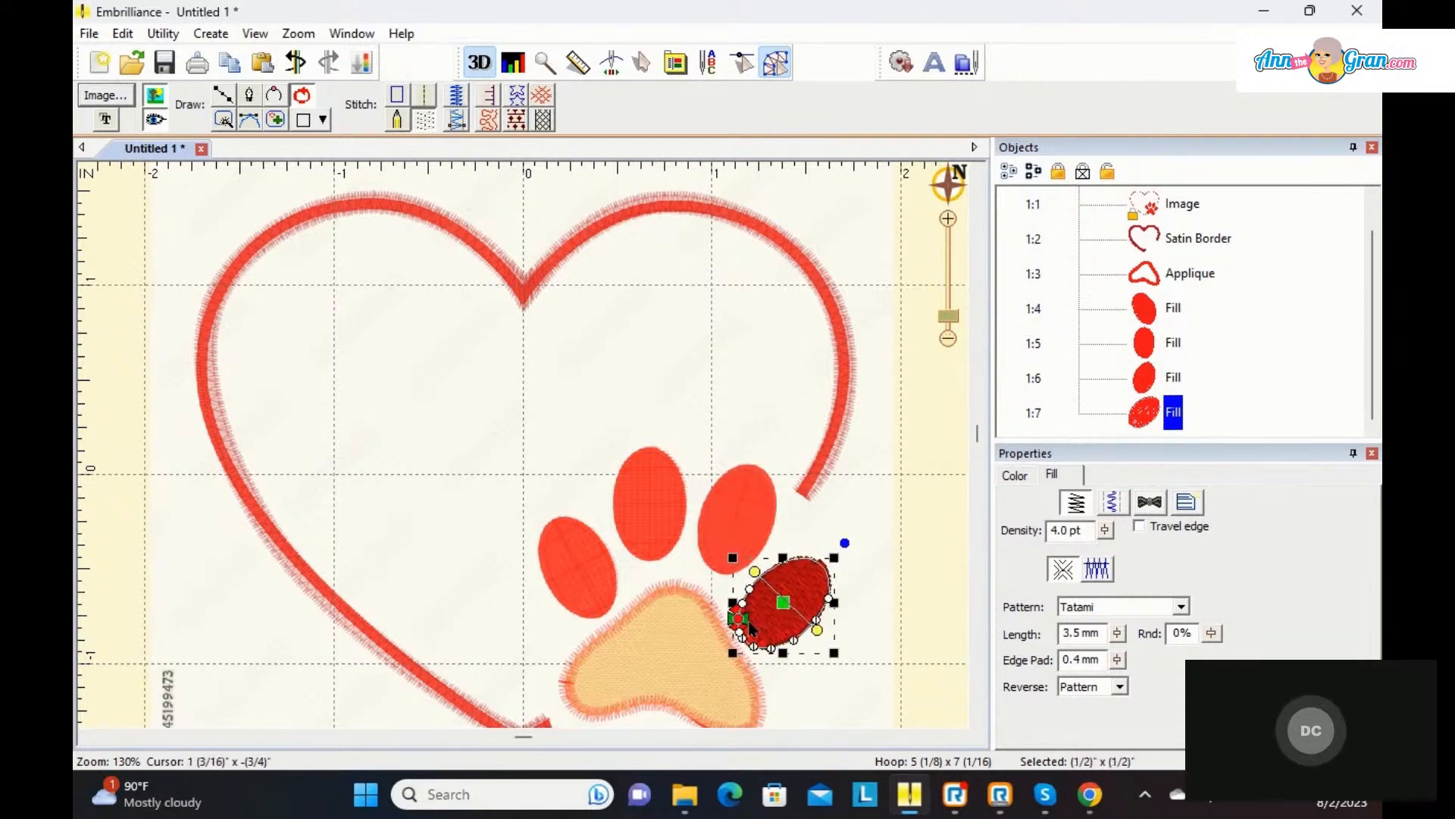
pyautogui.moveTo(762, 639); pyautogui.dragTo(742, 635)
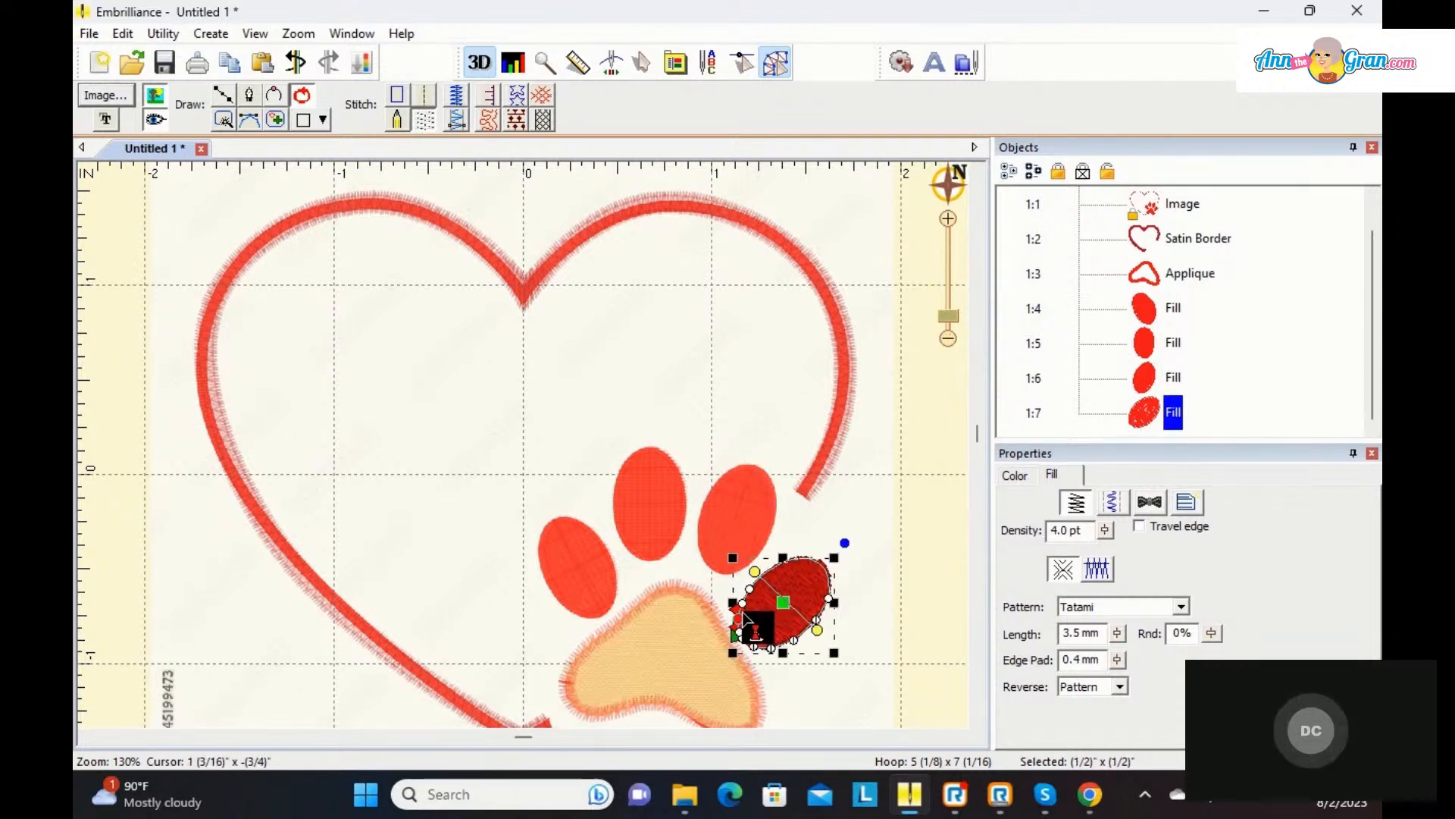
pyautogui.doubleClick(746, 605)
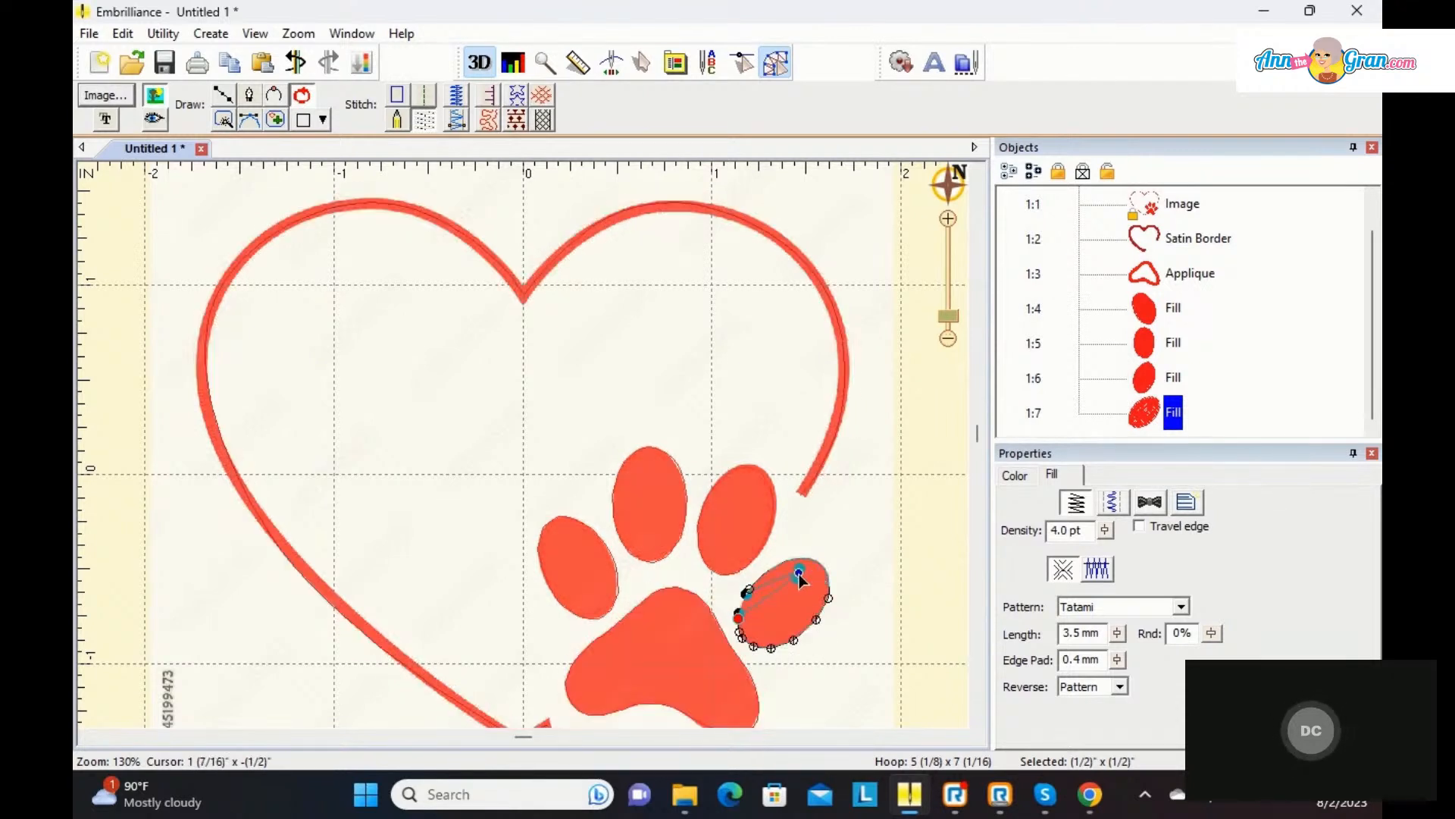
pyautogui.moveTo(747, 602); pyautogui.dragTo(740, 607)
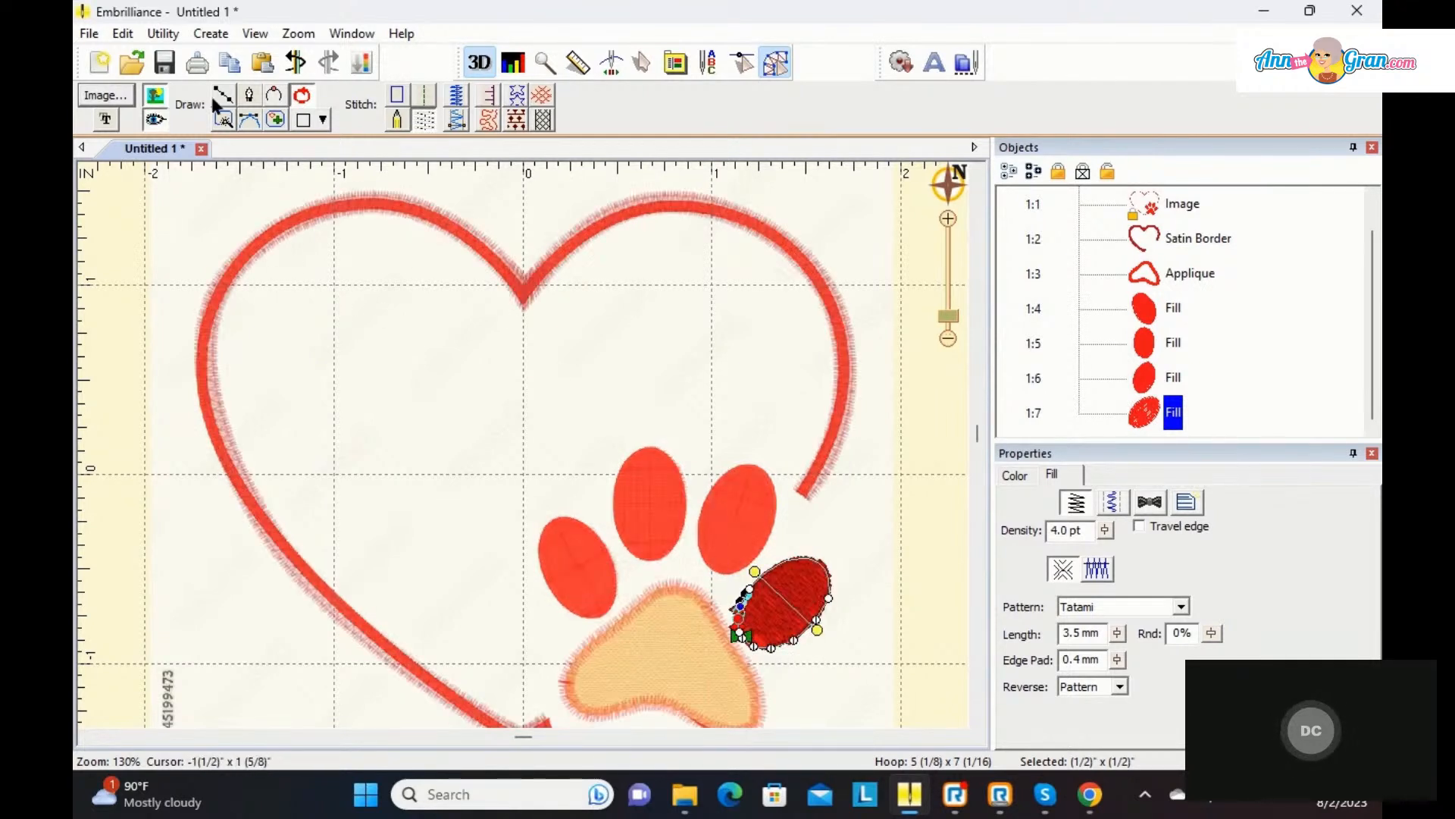
pyautogui.click(296, 61)
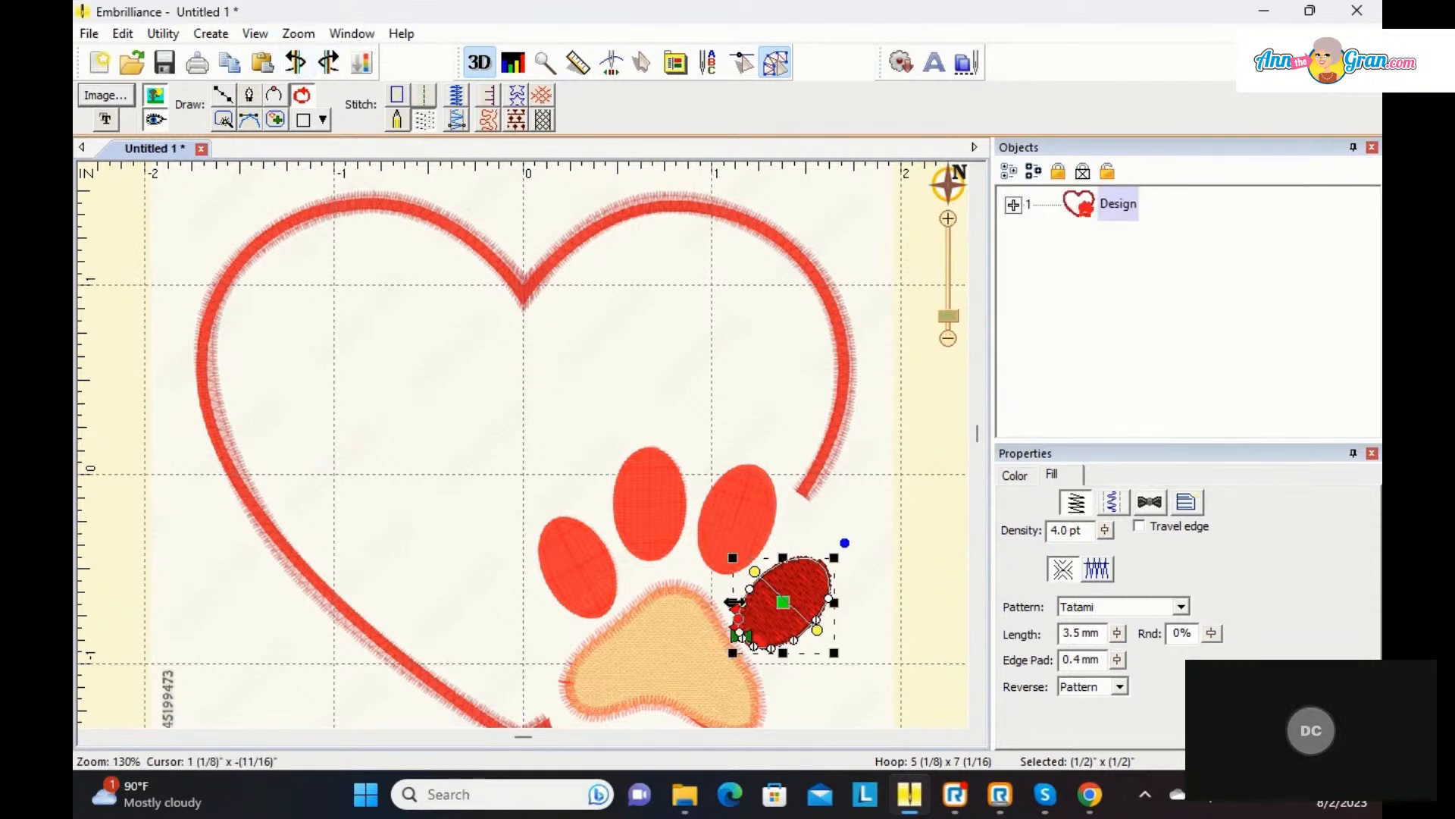
# Step: Move the rightmost toe fill's stop point to the toe's upper-right end and deselect the toe
pyautogui.moveTo(734, 605)
pyautogui.mouseDown()
pyautogui.moveTo(795, 559)
pyautogui.moveTo(820, 569)
pyautogui.mouseUp()
pyautogui.click(895, 535)
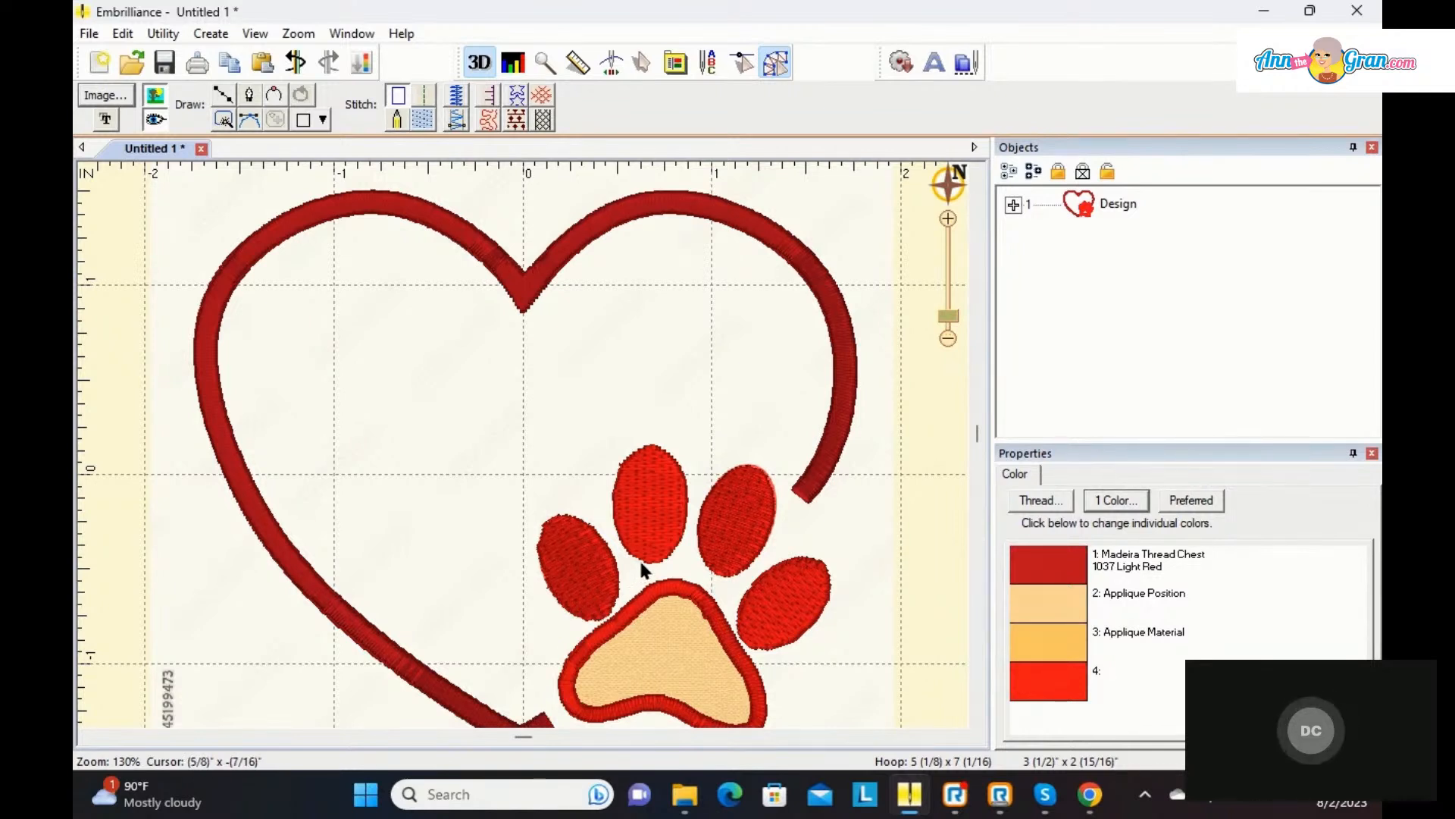
# Step: Copy the leftmost toe fill and paste a duplicate in the same place
pyautogui.click(589, 547)
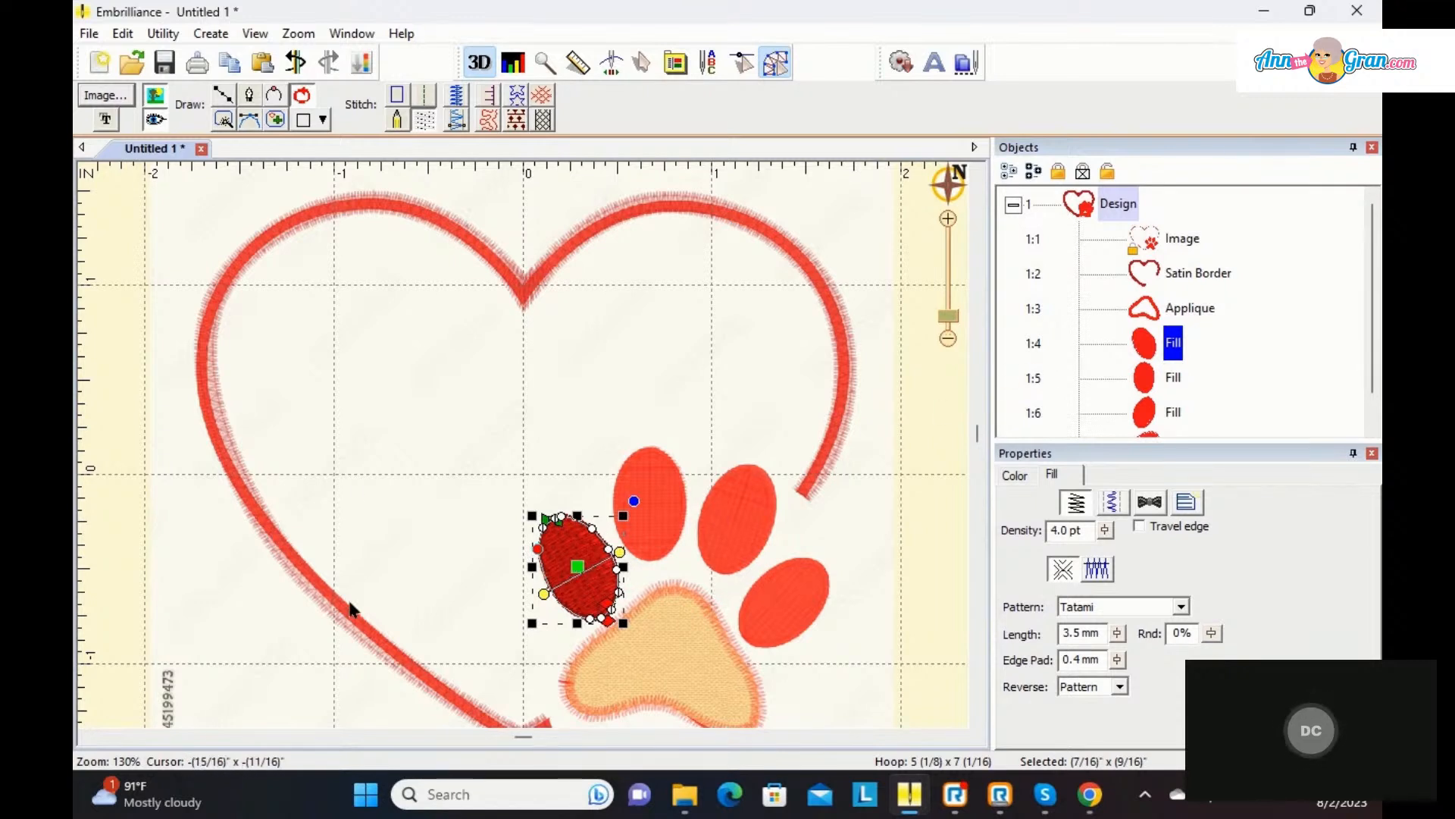
pyautogui.rightClick(564, 550)
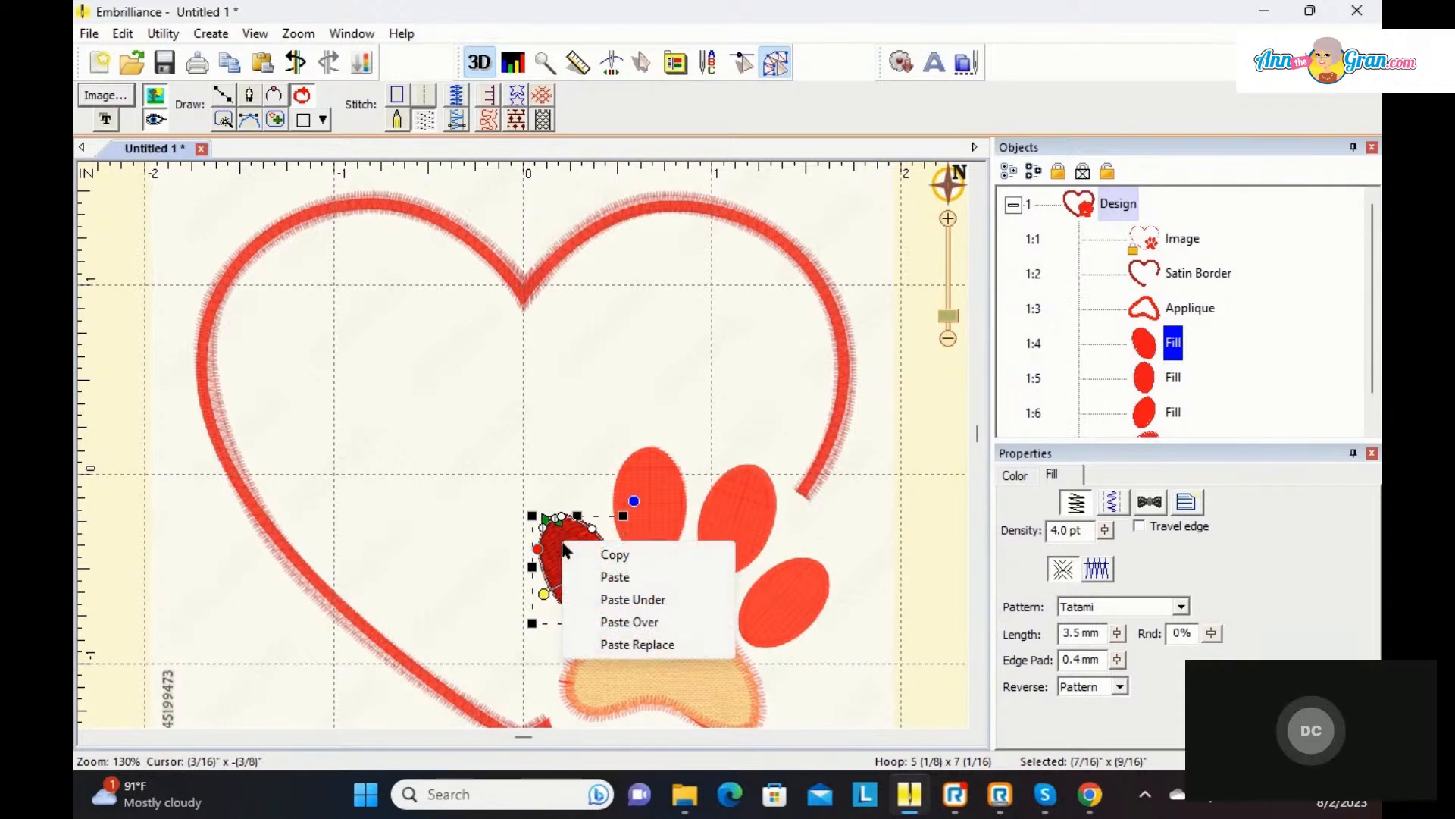
pyautogui.click(607, 557)
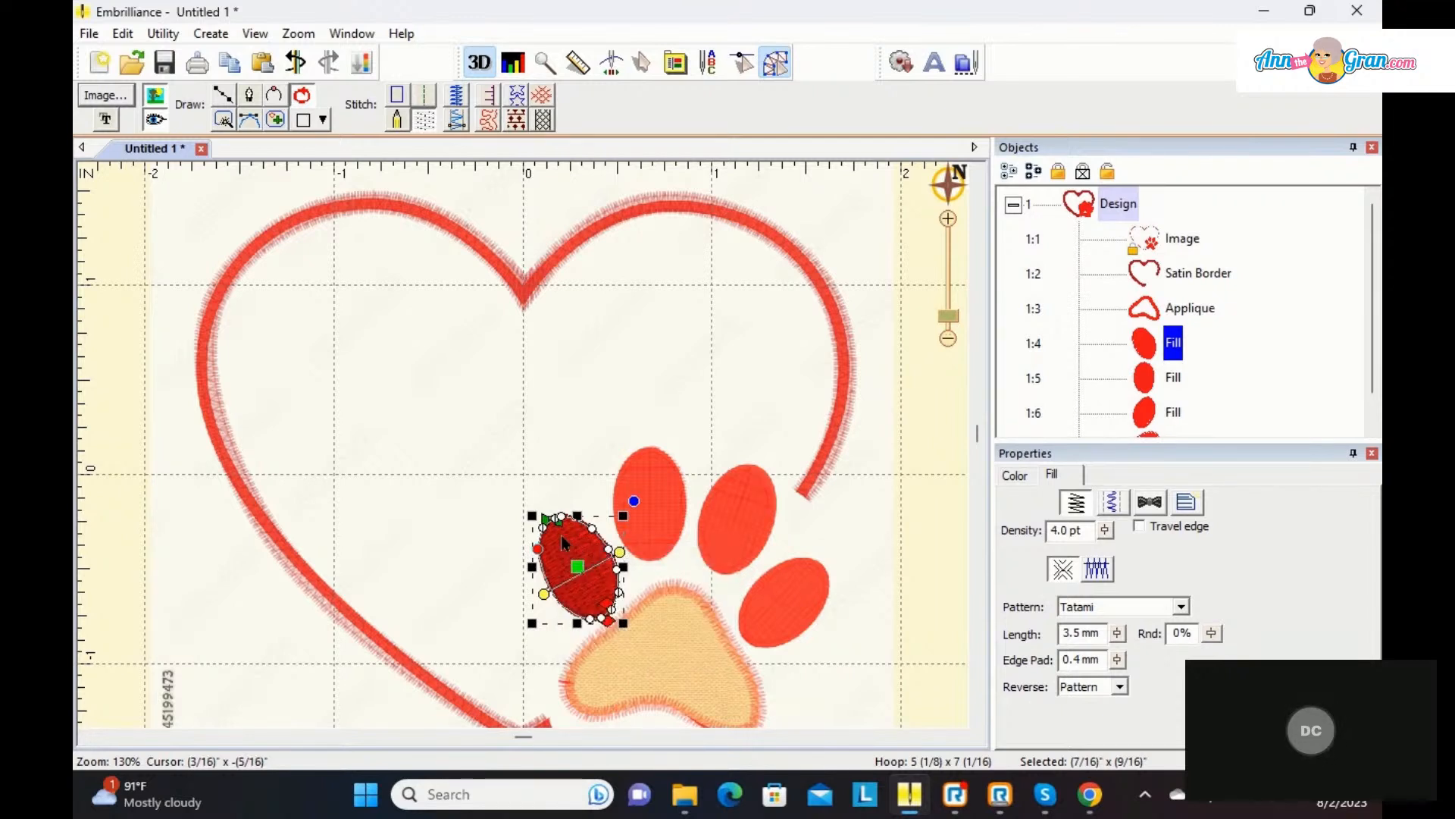
pyautogui.rightClick(561, 535)
pyautogui.click(607, 570)
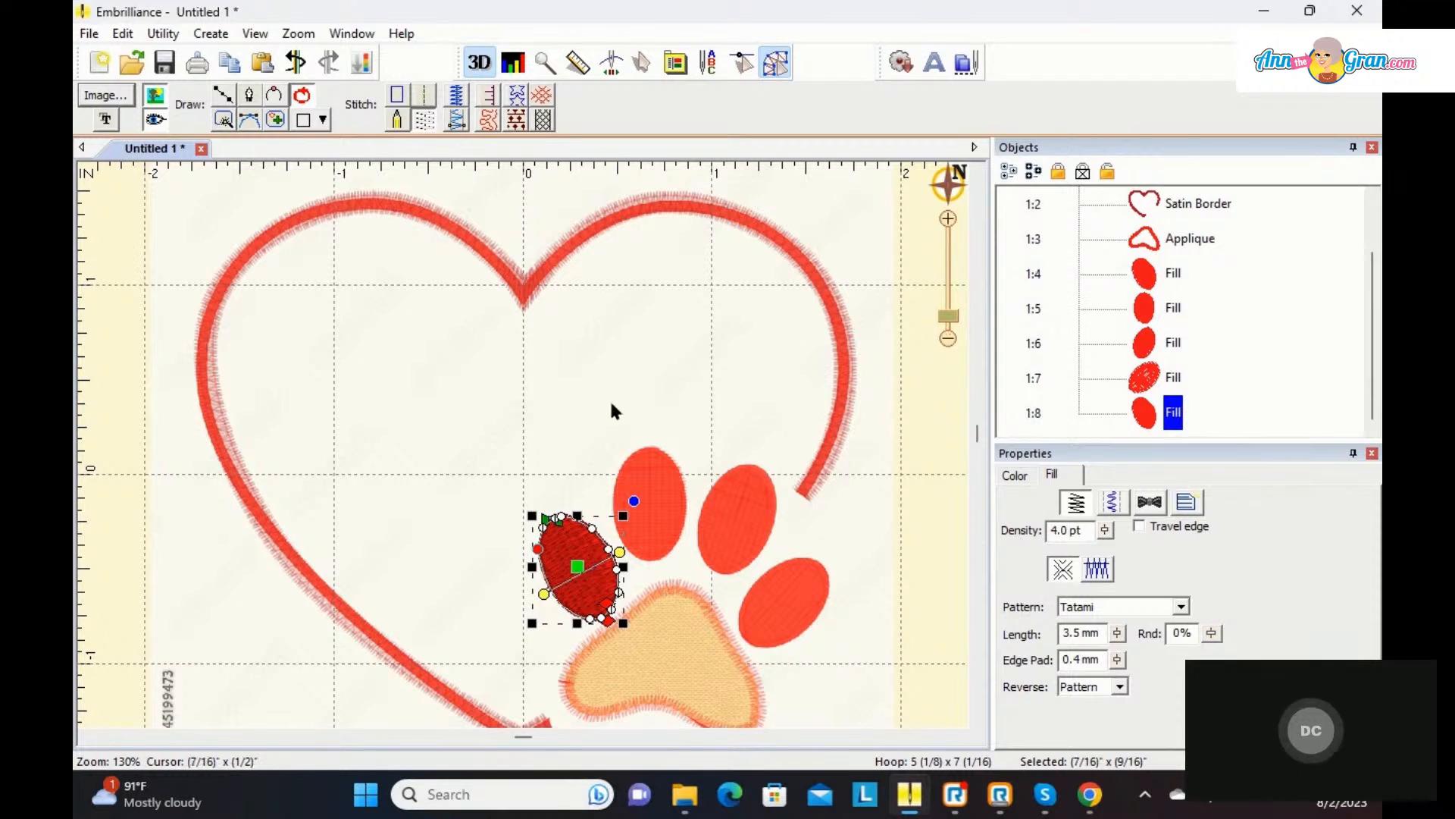
# Step: Convert the pasted leftmost toe to a Run stitch and set its type to Stem
pyautogui.click(425, 95)
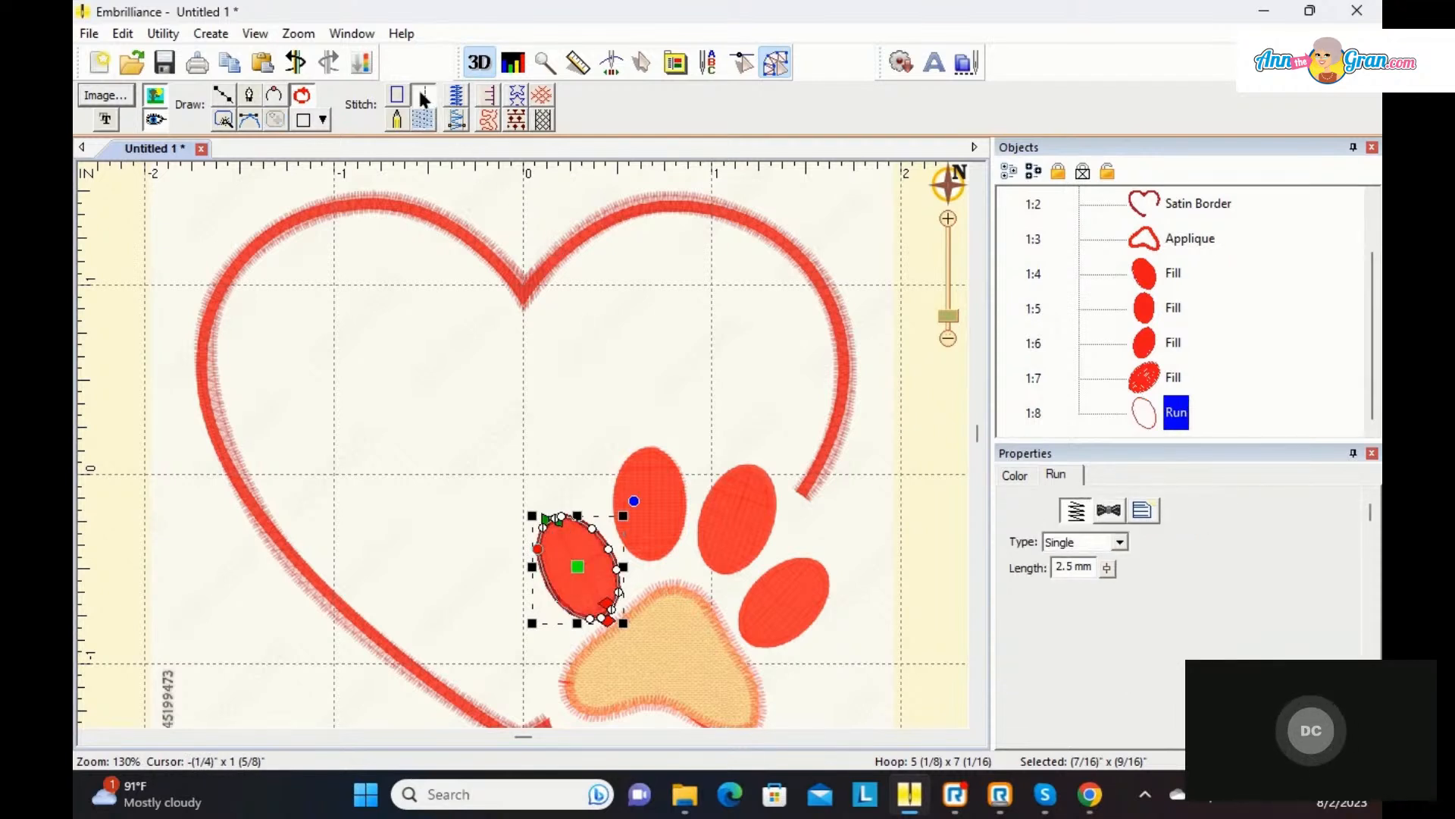
pyautogui.click(1118, 541)
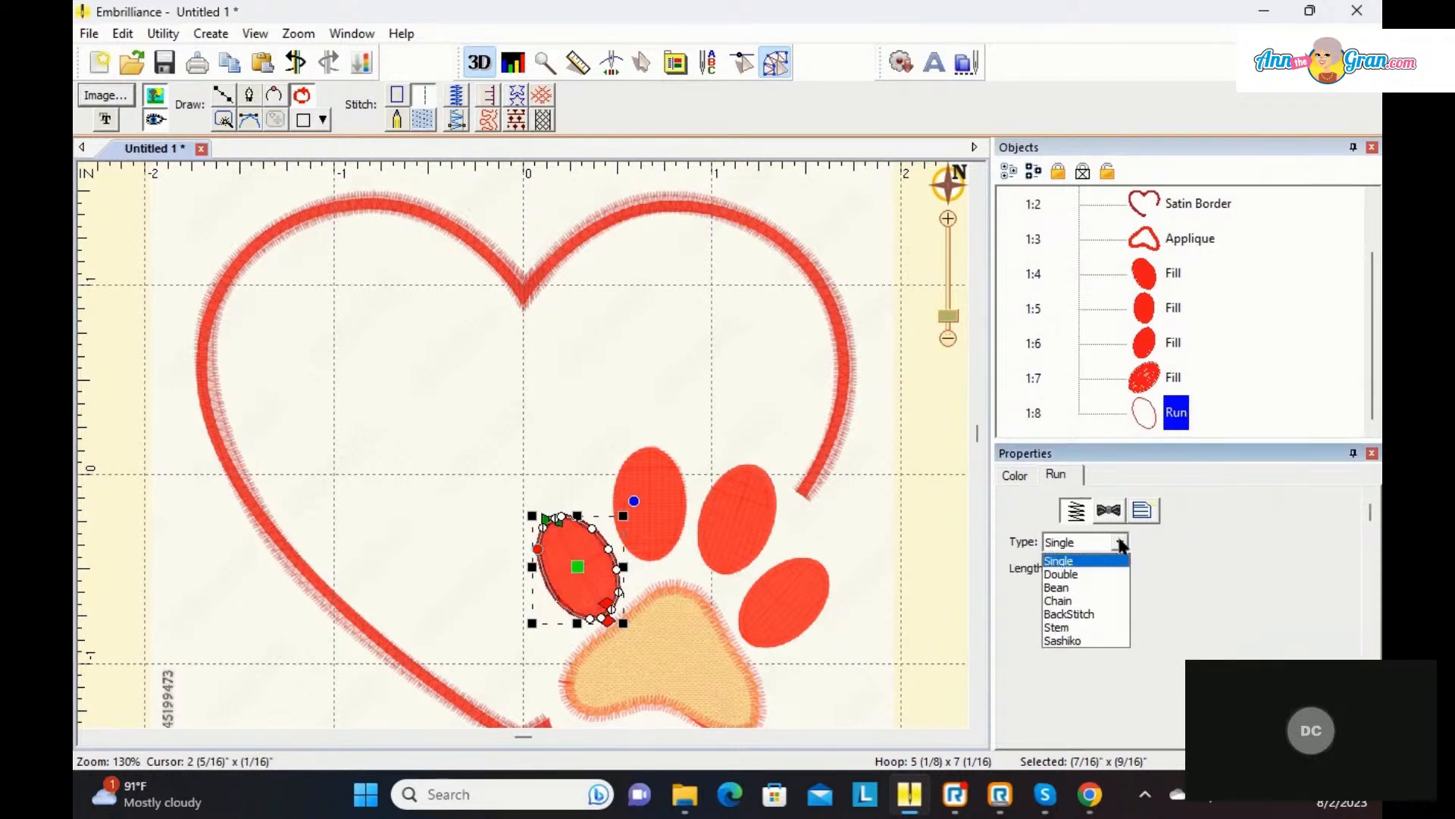
pyautogui.click(1081, 628)
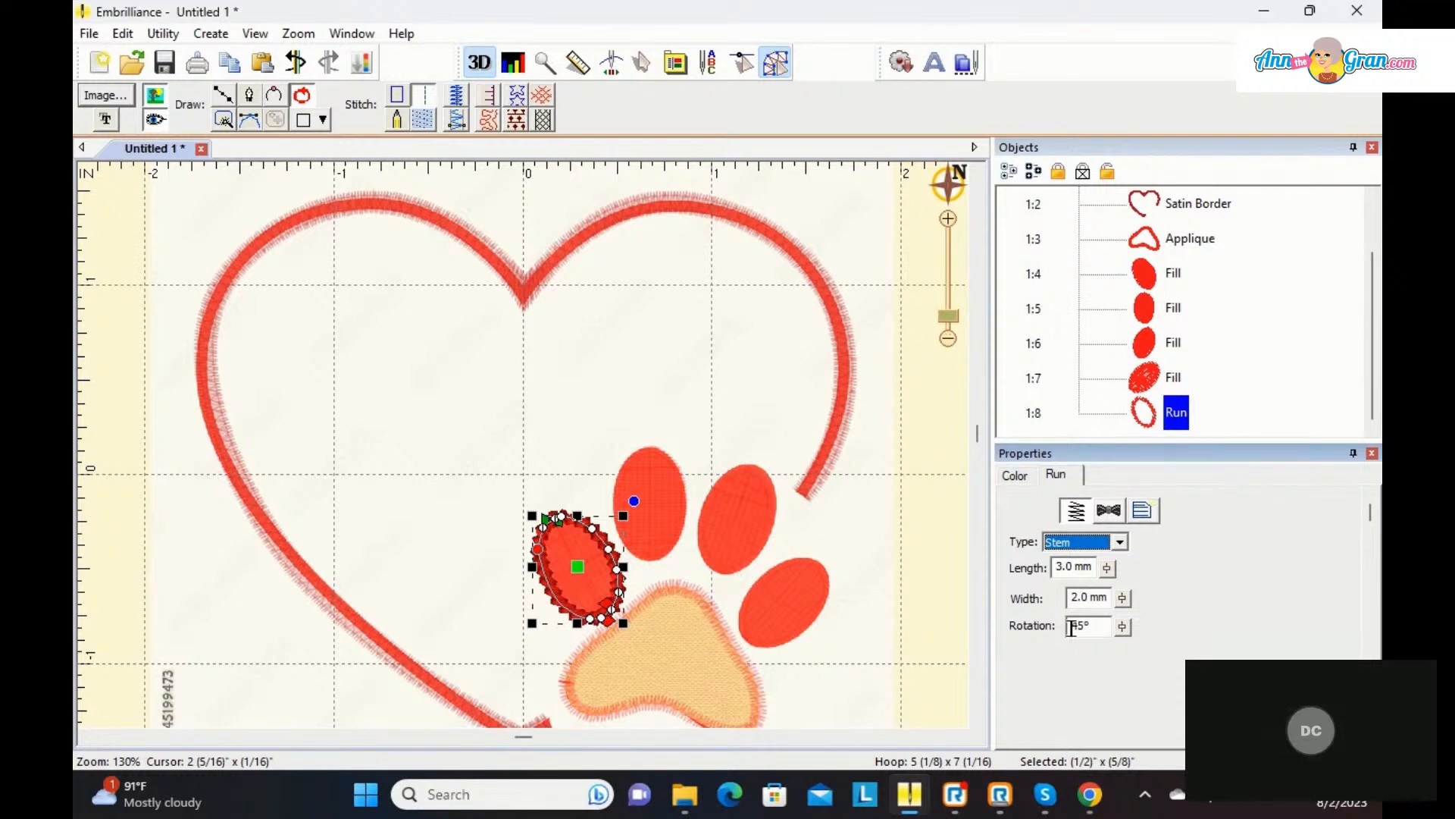
# Step: Copy the second toe fill from the left and paste a duplicate in the same place
pyautogui.click(1153, 308)
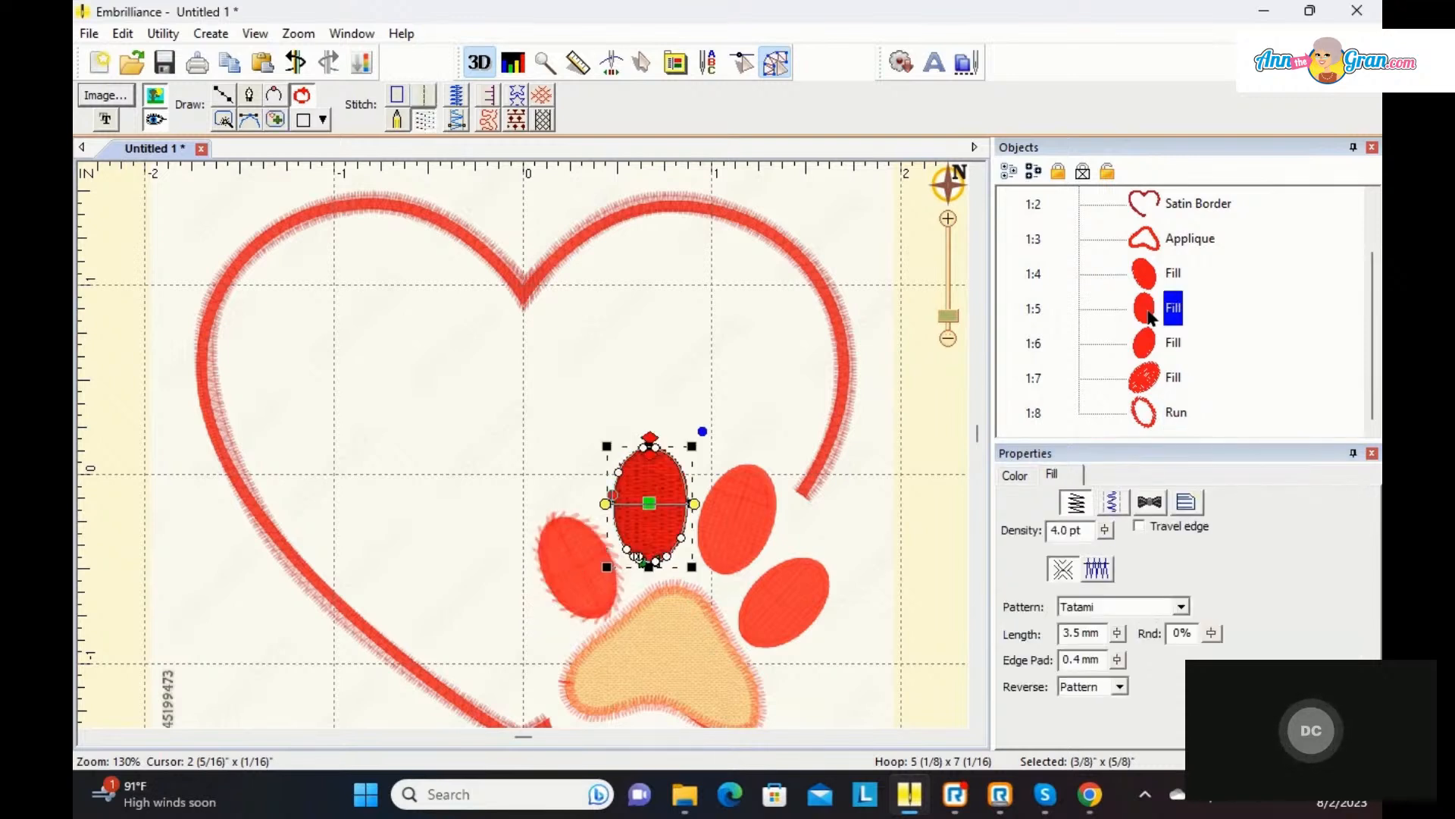
pyautogui.rightClick(650, 476)
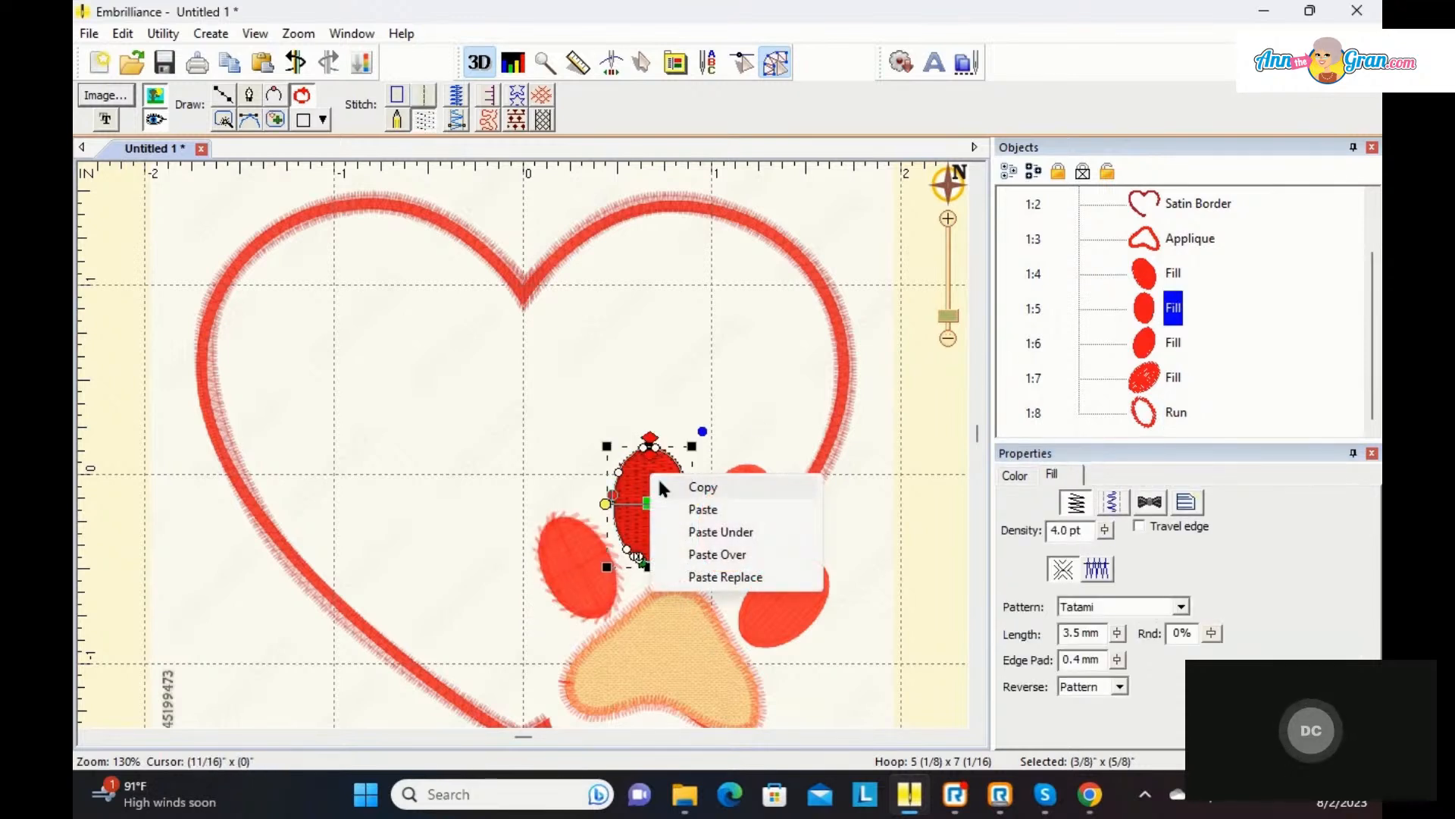
pyautogui.click(664, 489)
pyautogui.rightClick(652, 479)
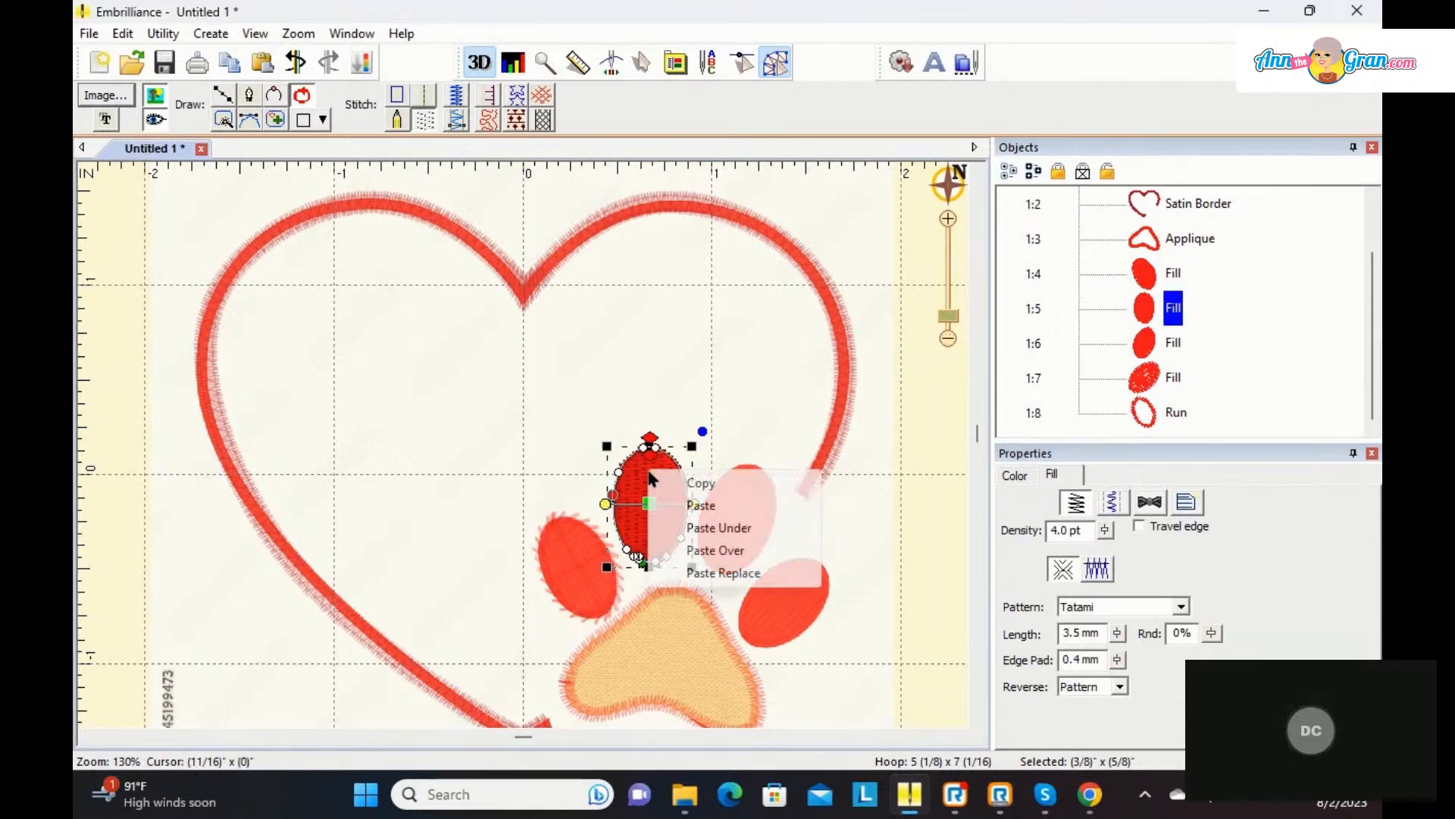
pyautogui.click(674, 507)
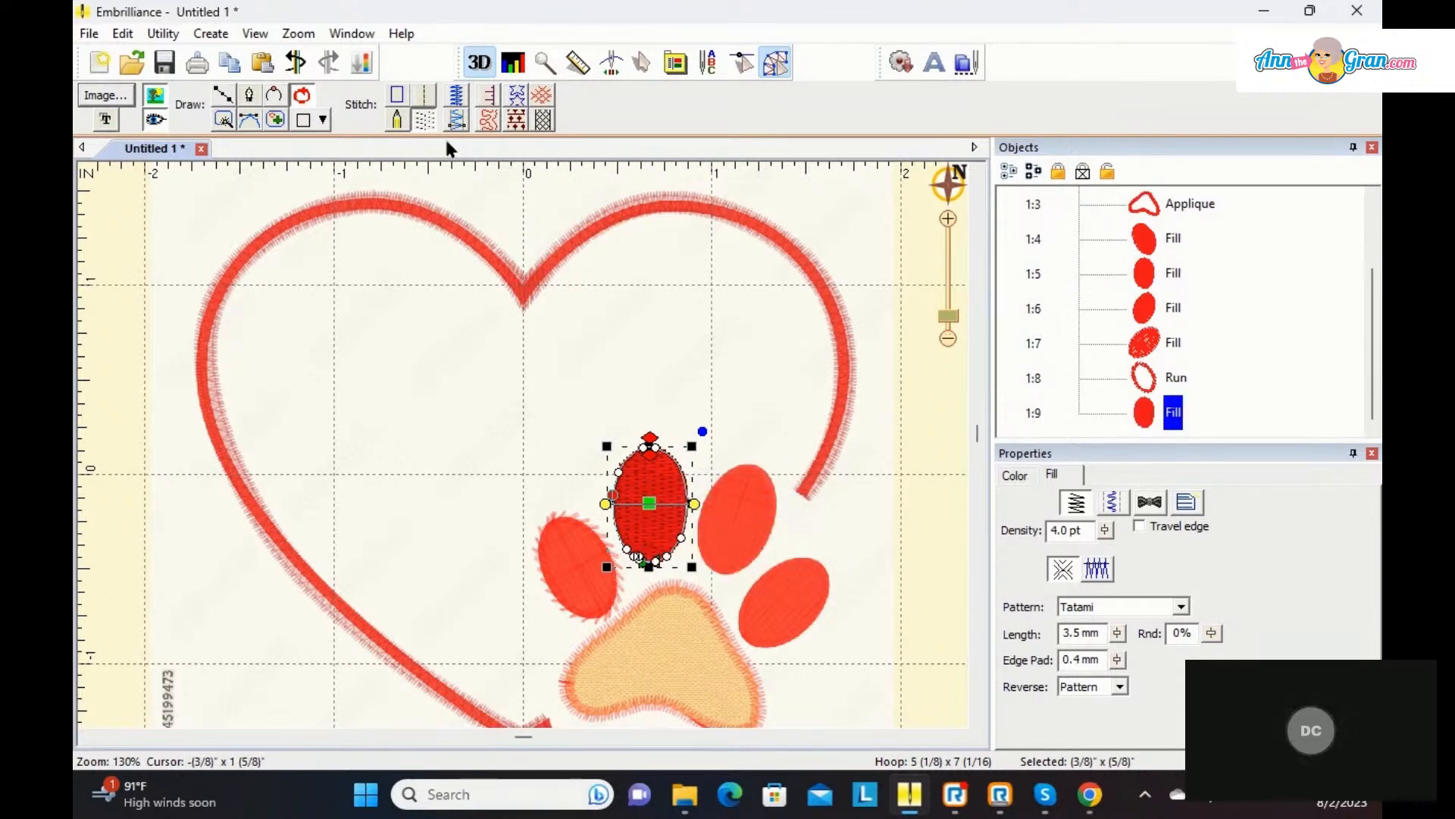
# Step: Convert the pasted second toe to a Run stitch and set its type to BackStitch
pyautogui.click(426, 92)
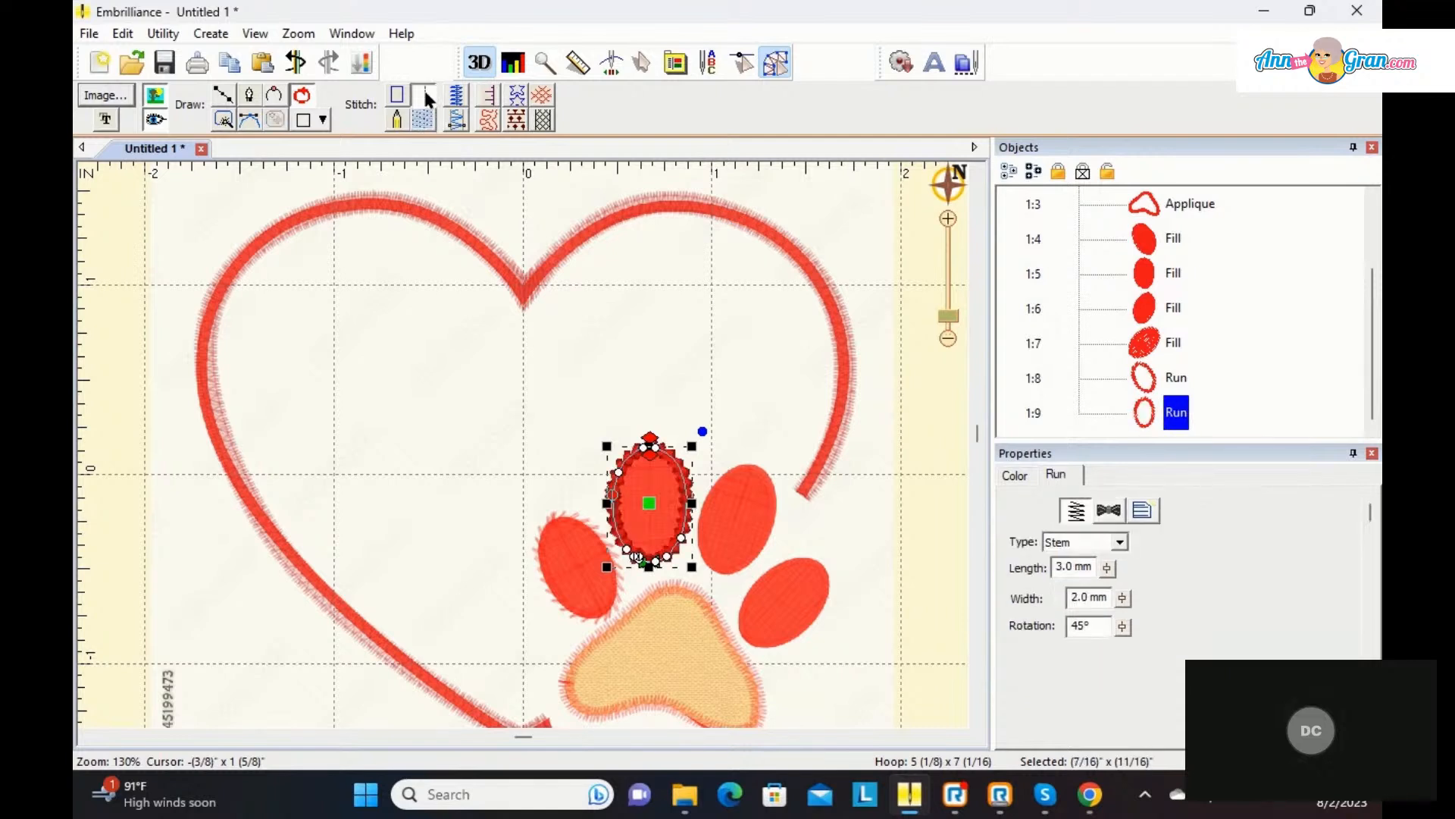
pyautogui.click(1119, 542)
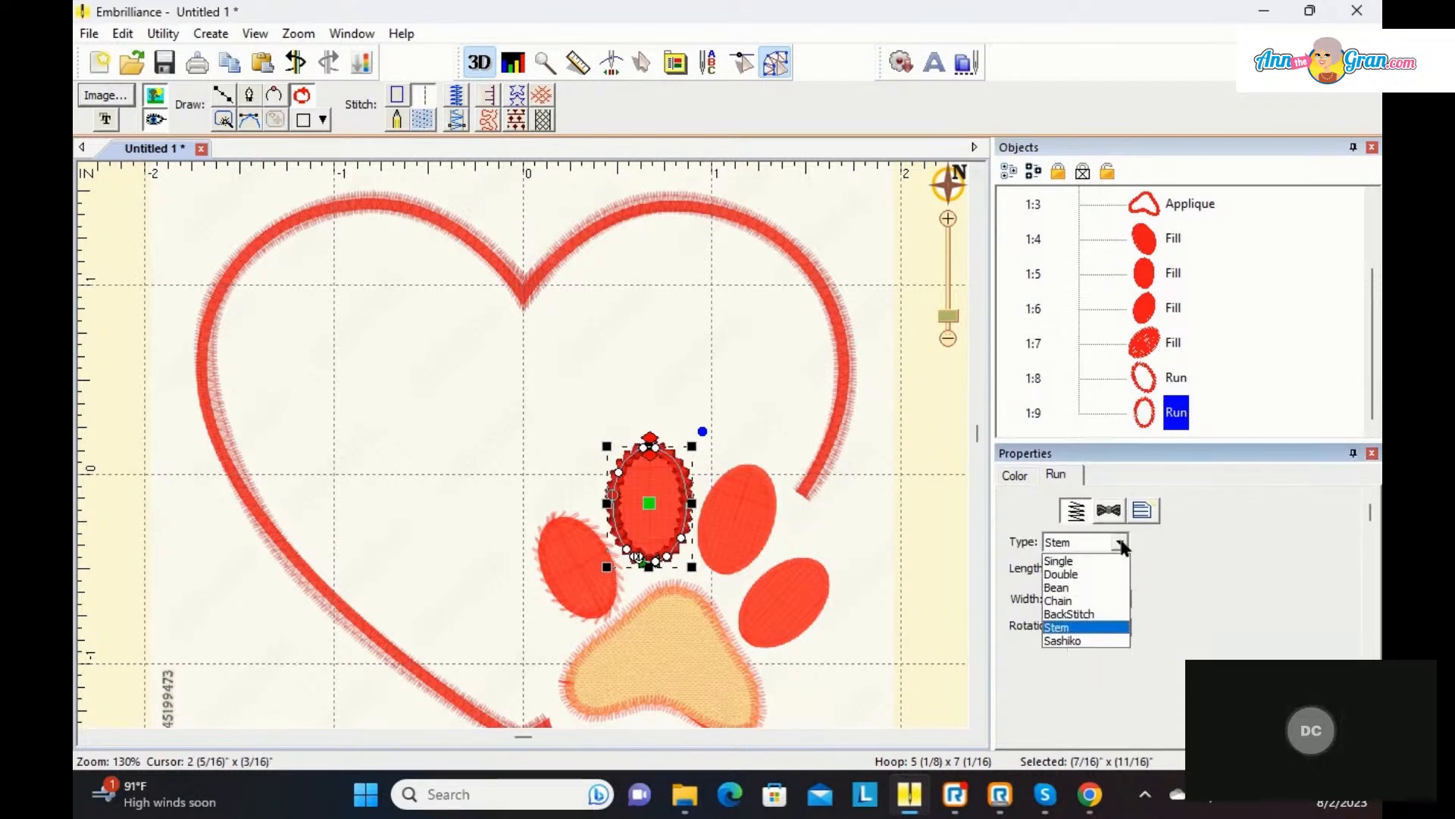
pyautogui.click(1089, 614)
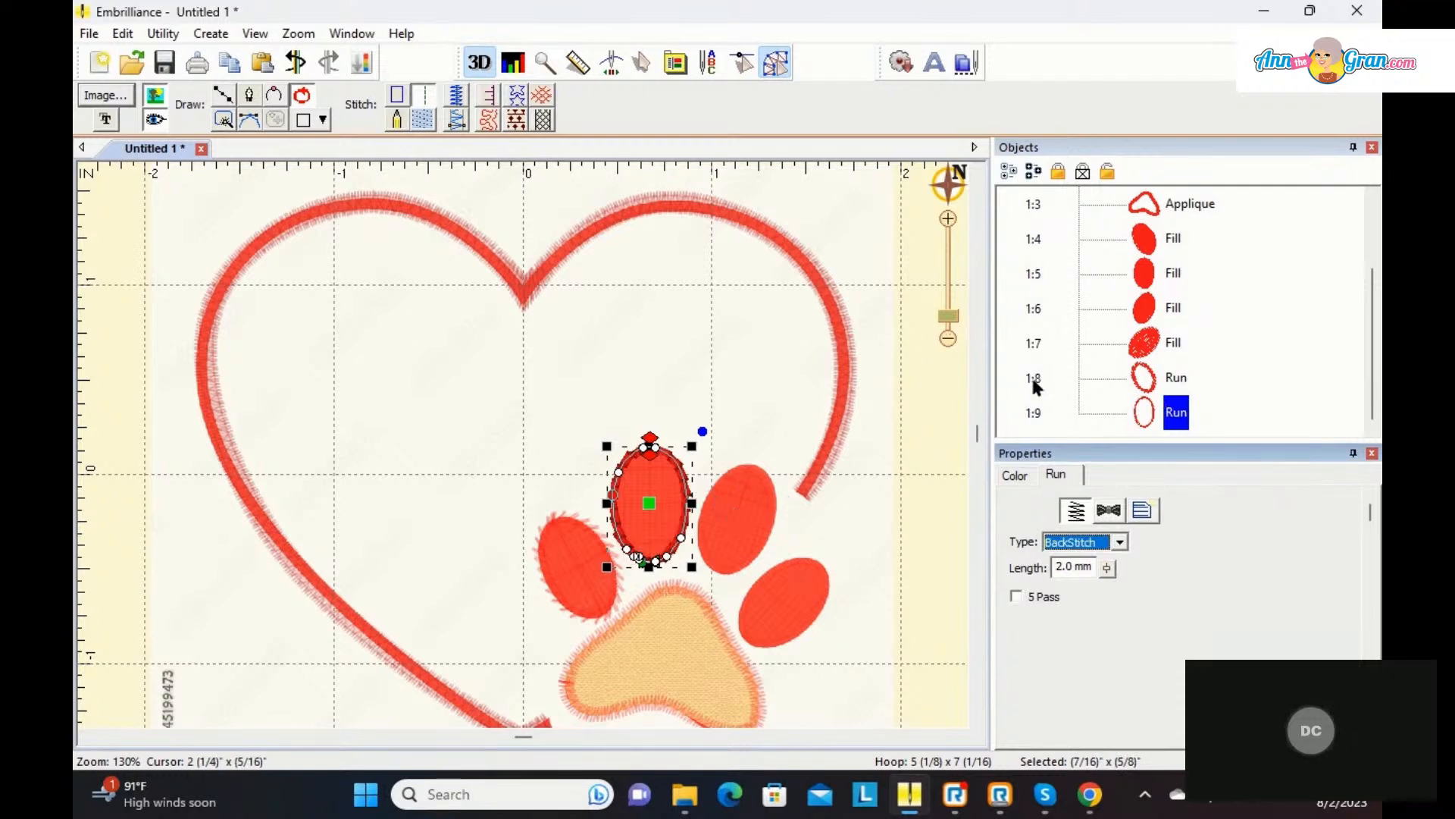
# Step: Copy the third toe fill from the left and paste a duplicate in the same place
pyautogui.click(1153, 317)
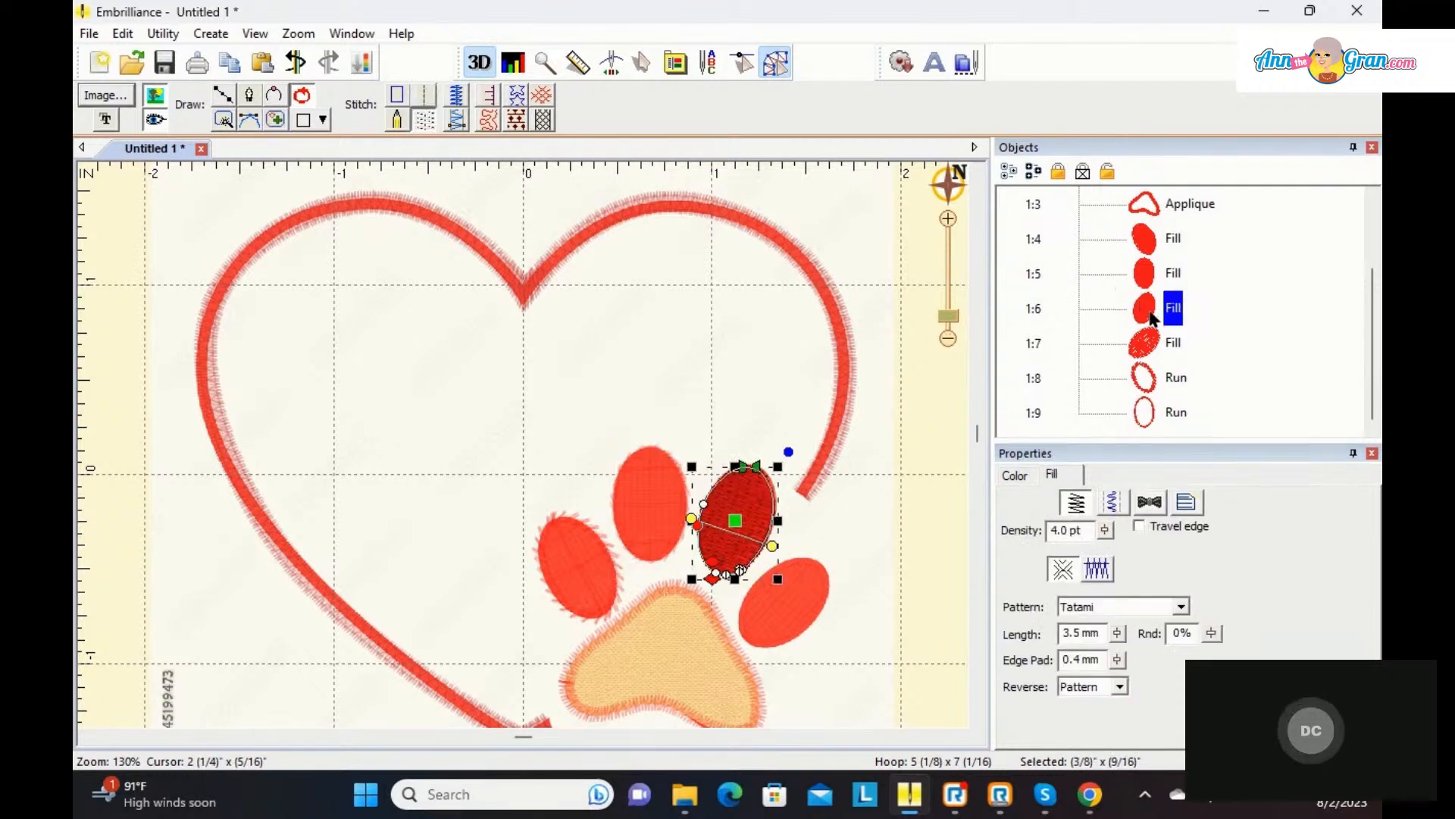
pyautogui.rightClick(757, 493)
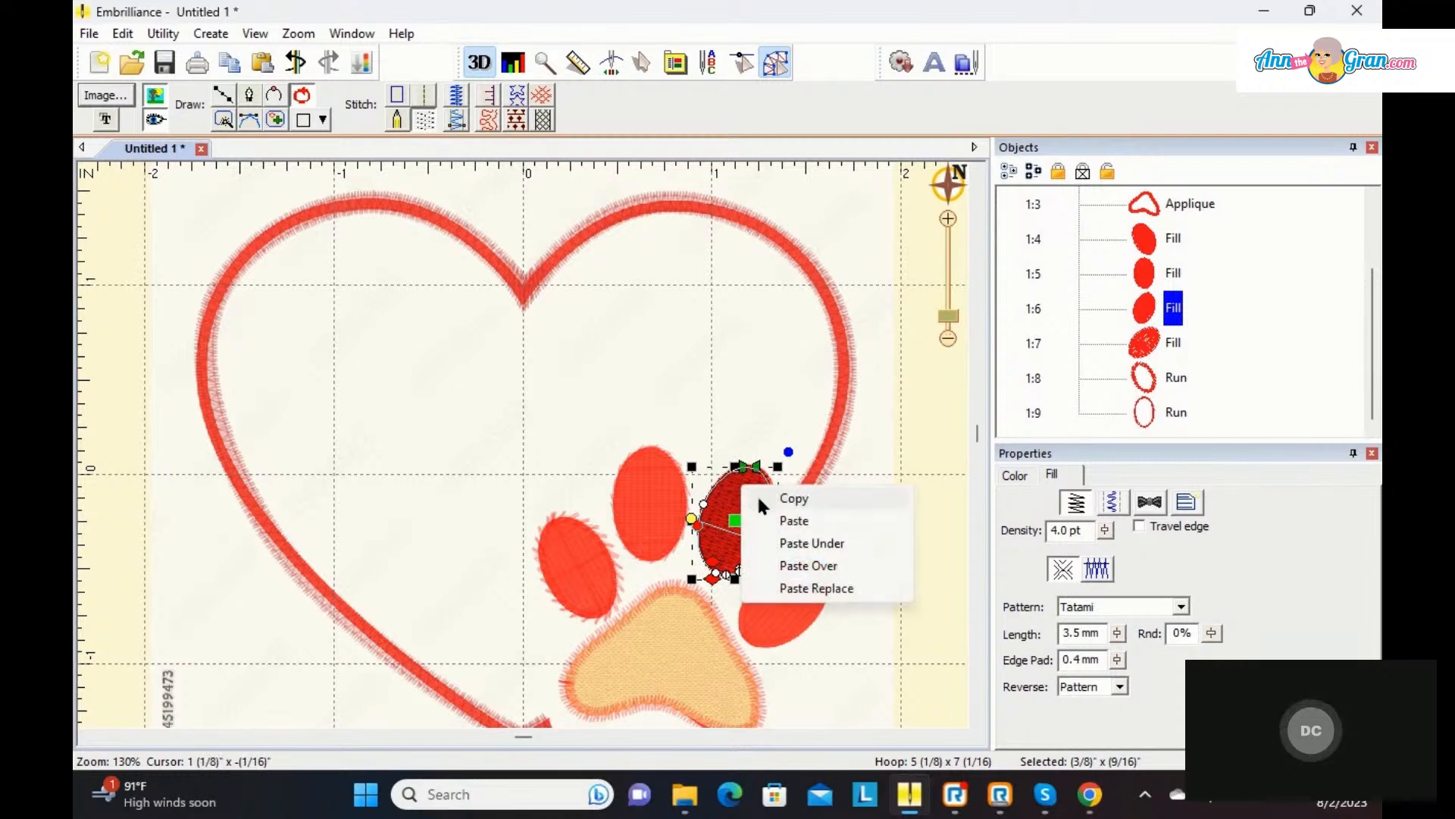
pyautogui.click(771, 494)
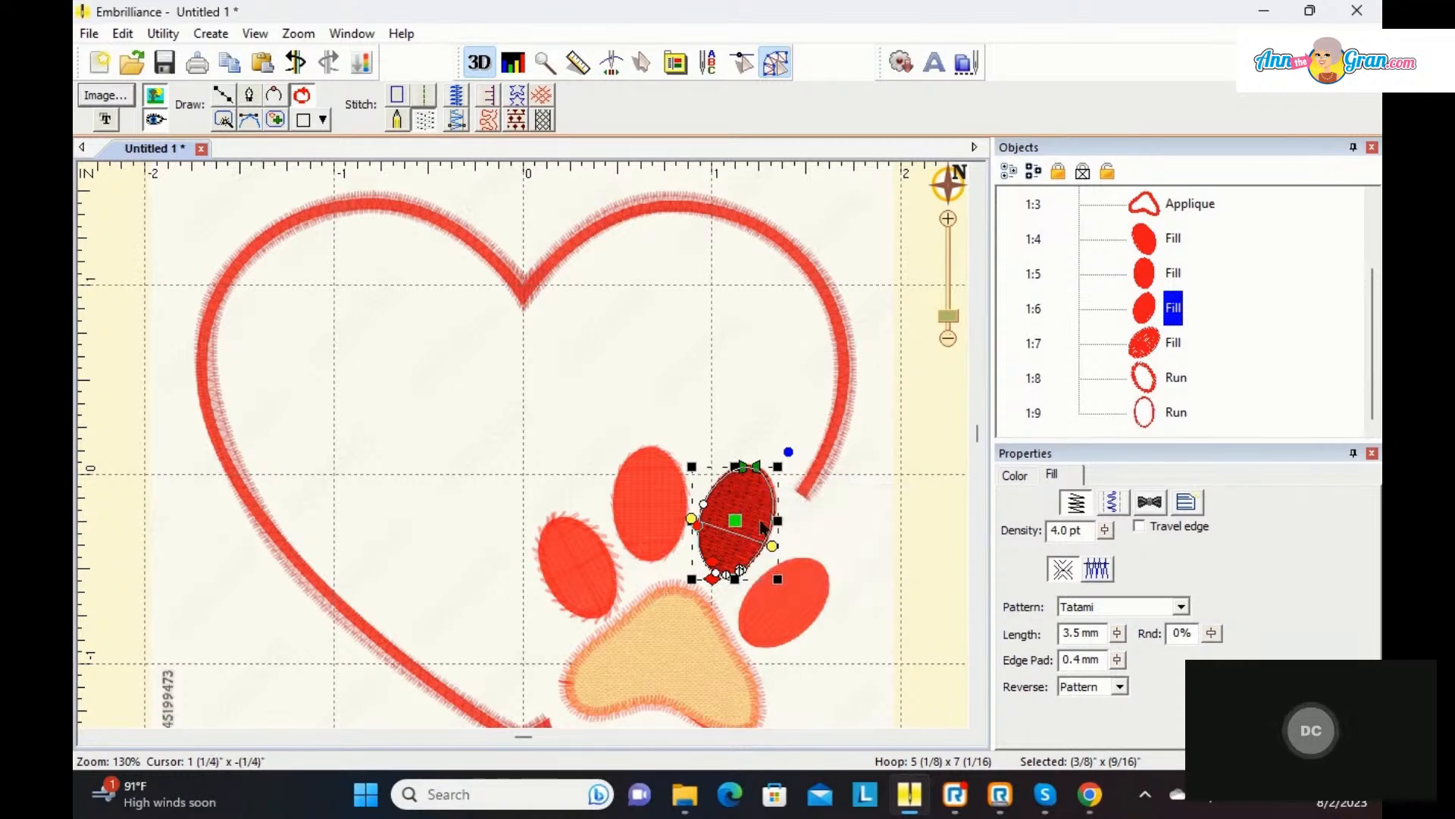
pyautogui.rightClick(762, 492)
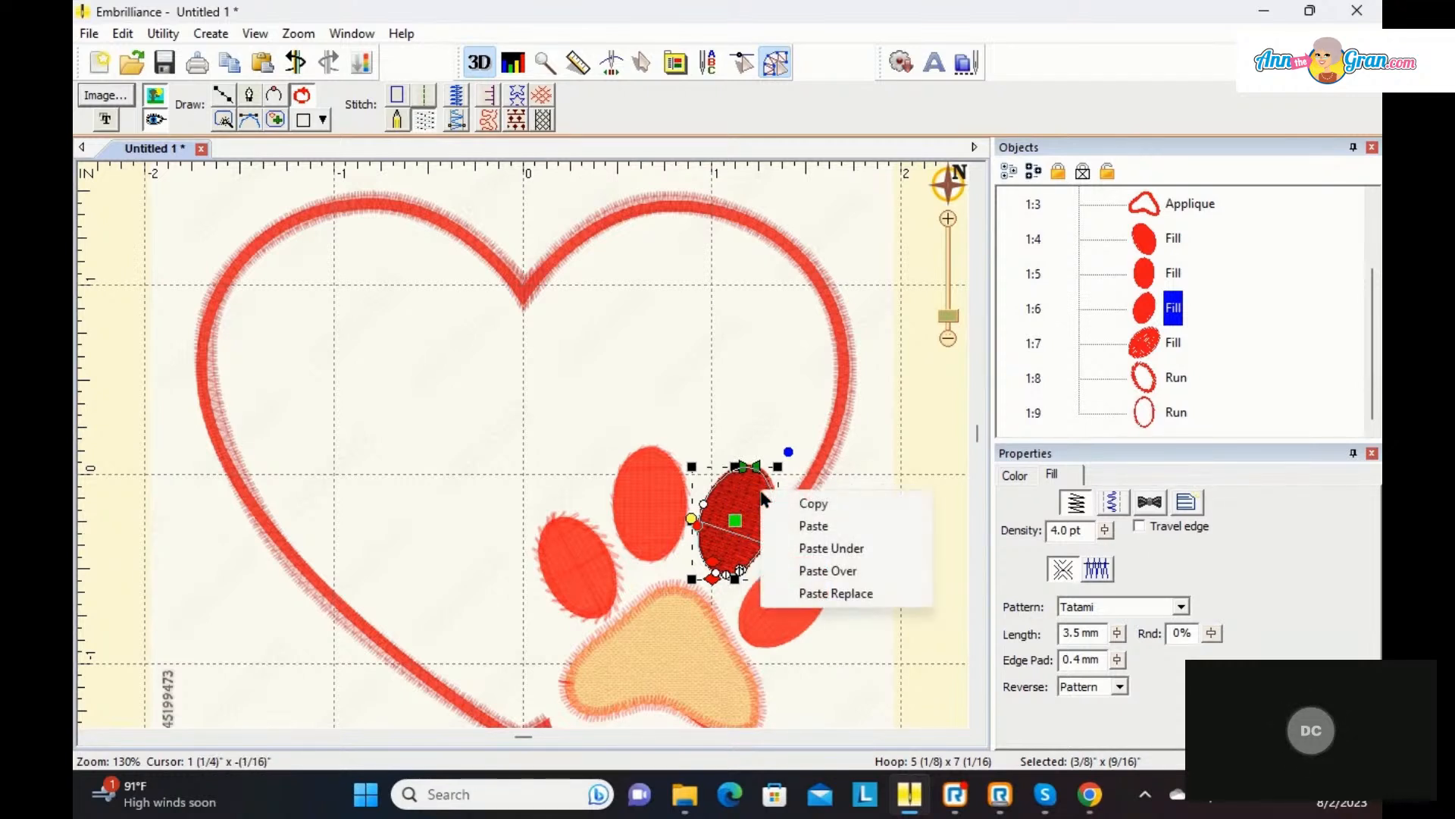
pyautogui.click(789, 523)
# Step: Convert the pasted third toe to a Run stitch and set its type to Chain
pyautogui.click(425, 95)
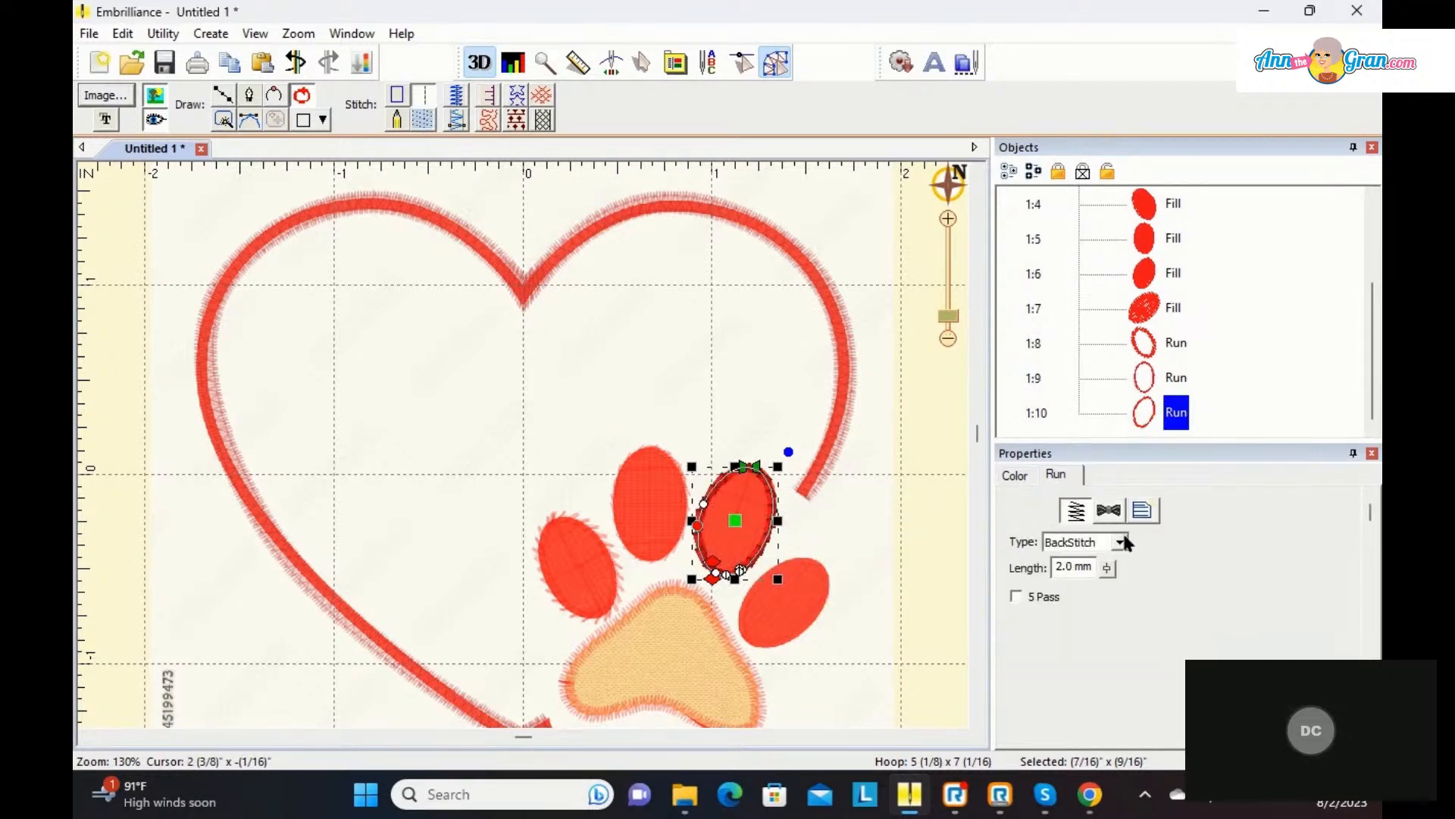
pyautogui.click(1121, 541)
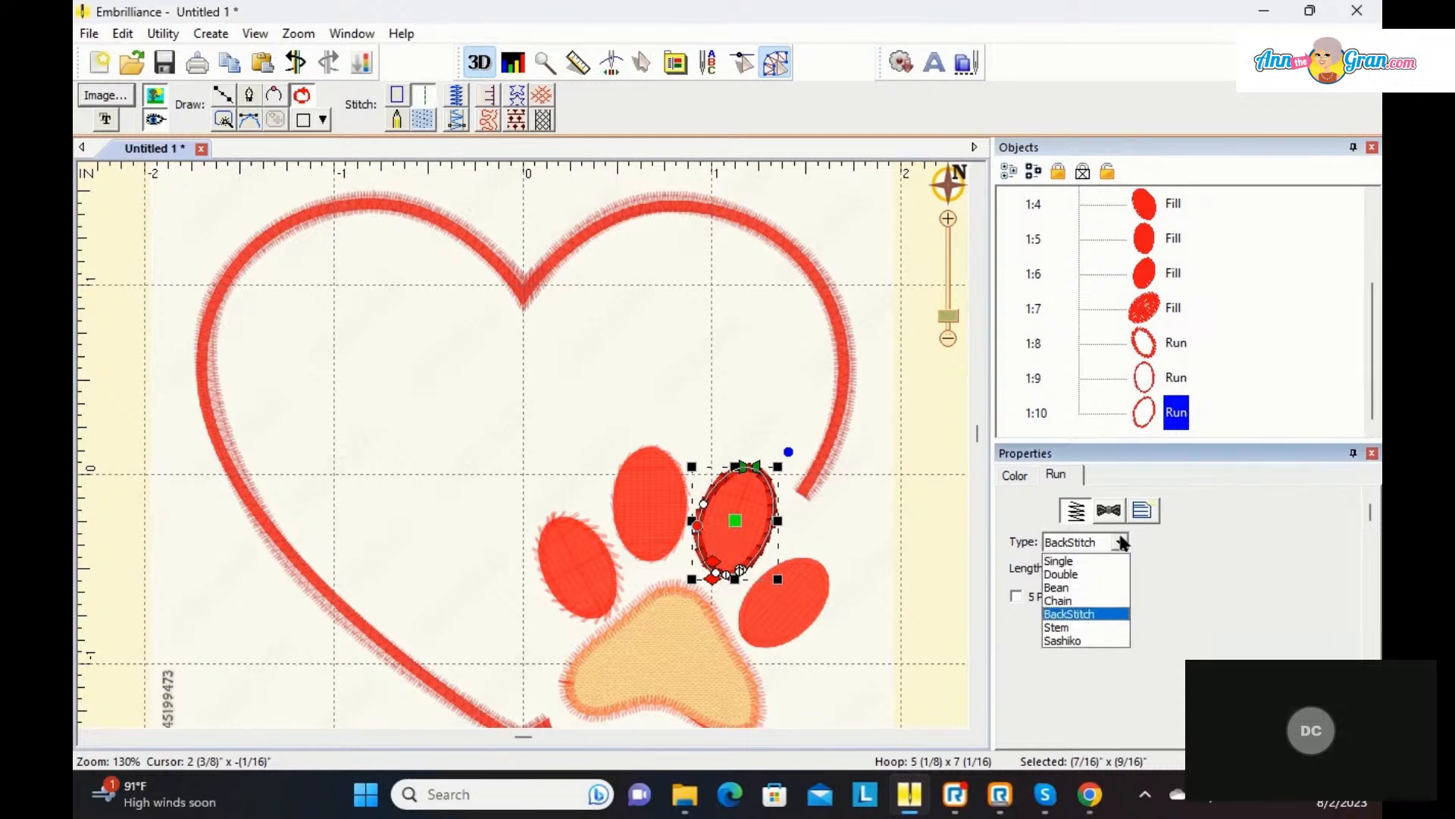
pyautogui.click(1092, 603)
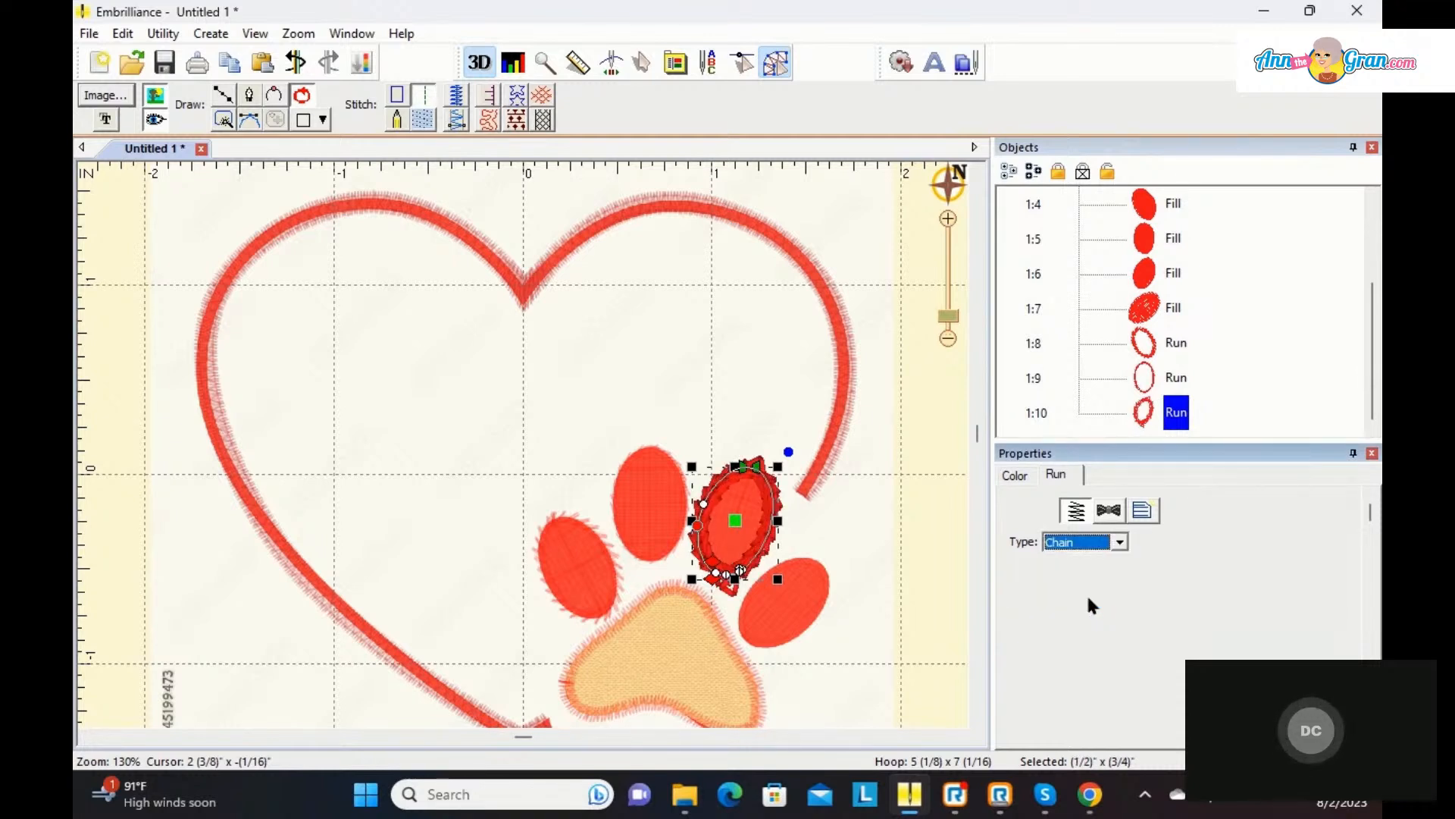
pyautogui.click(1139, 307)
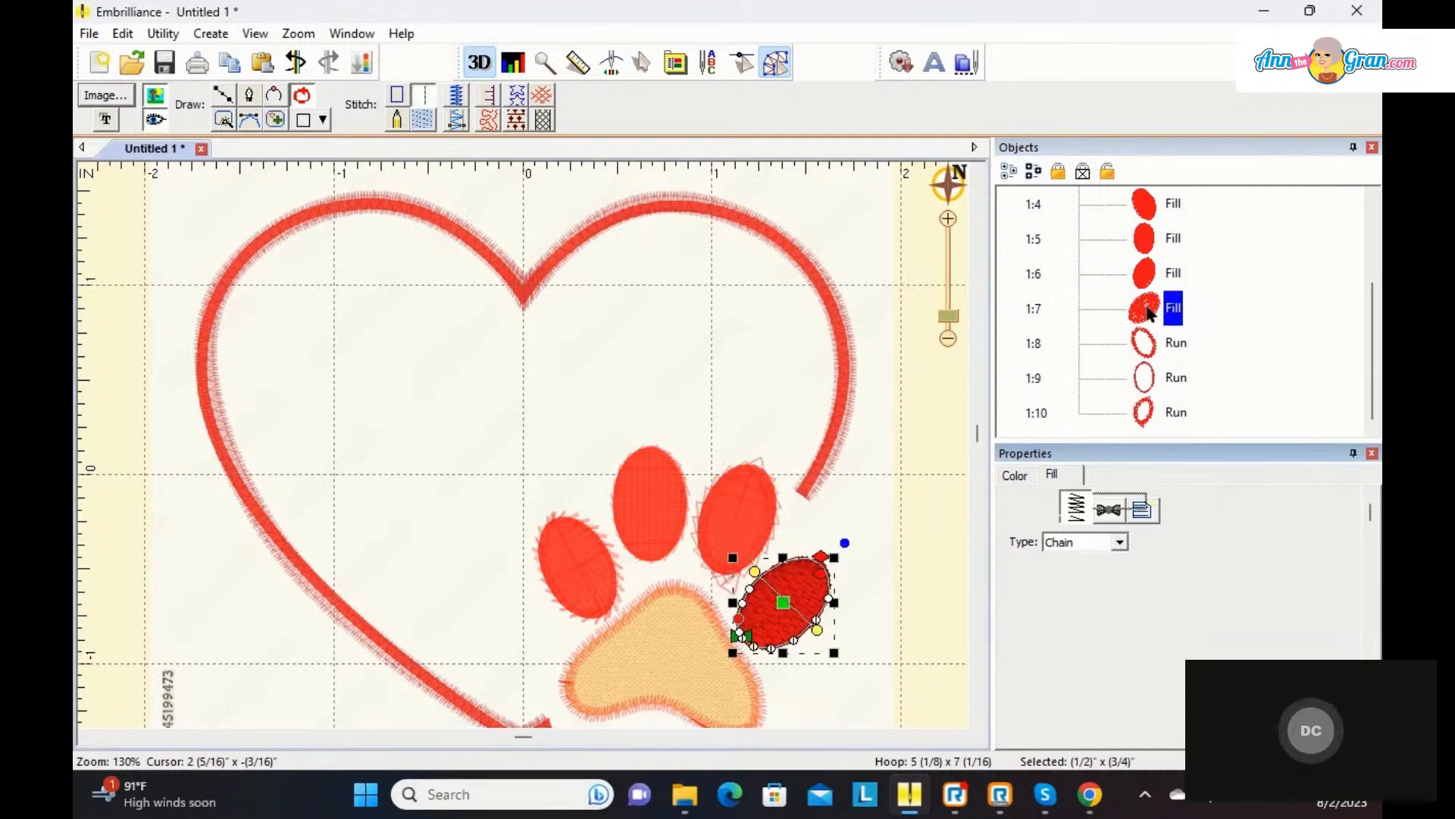
pyautogui.click(422, 119)
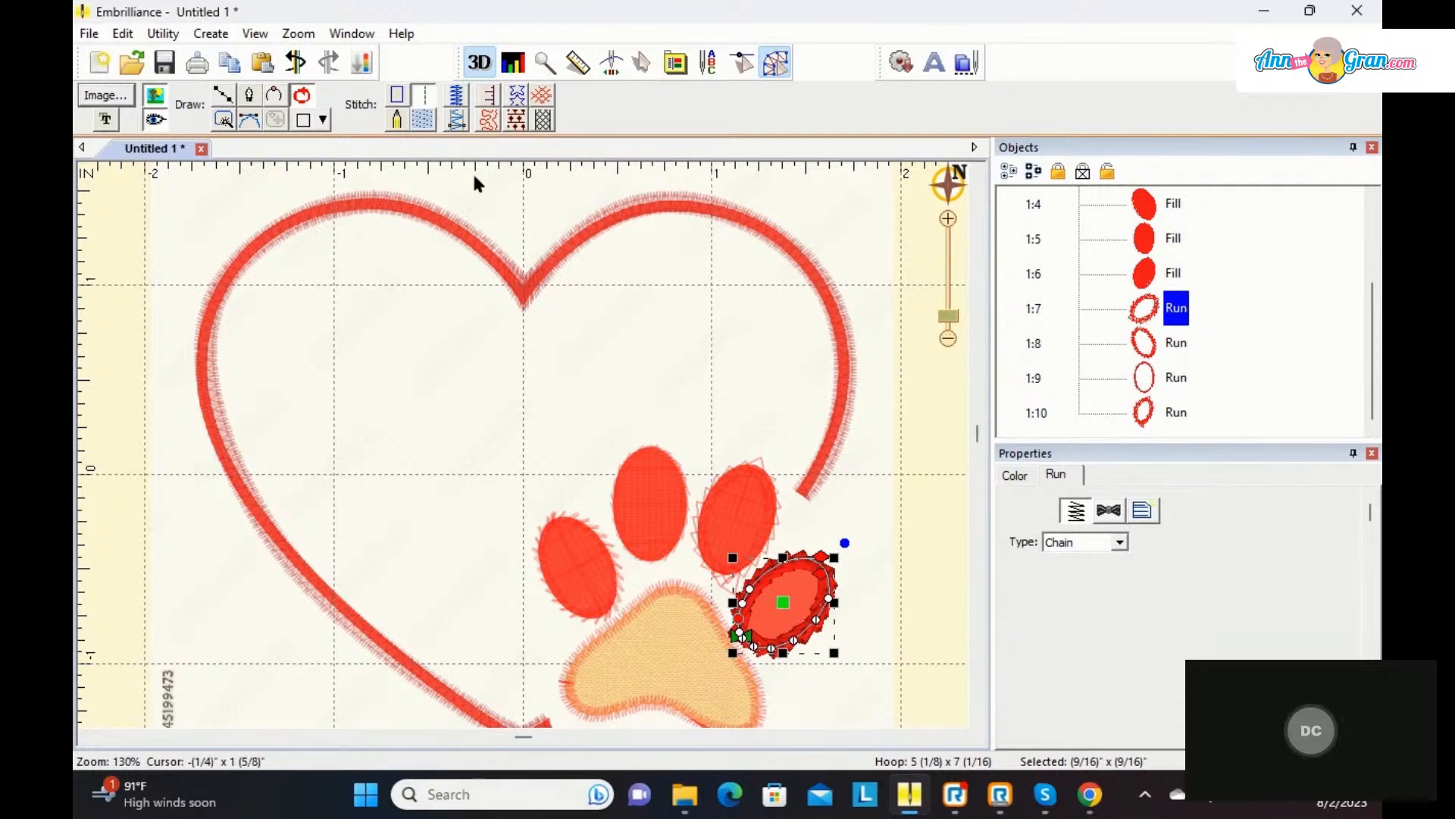
pyautogui.click(296, 62)
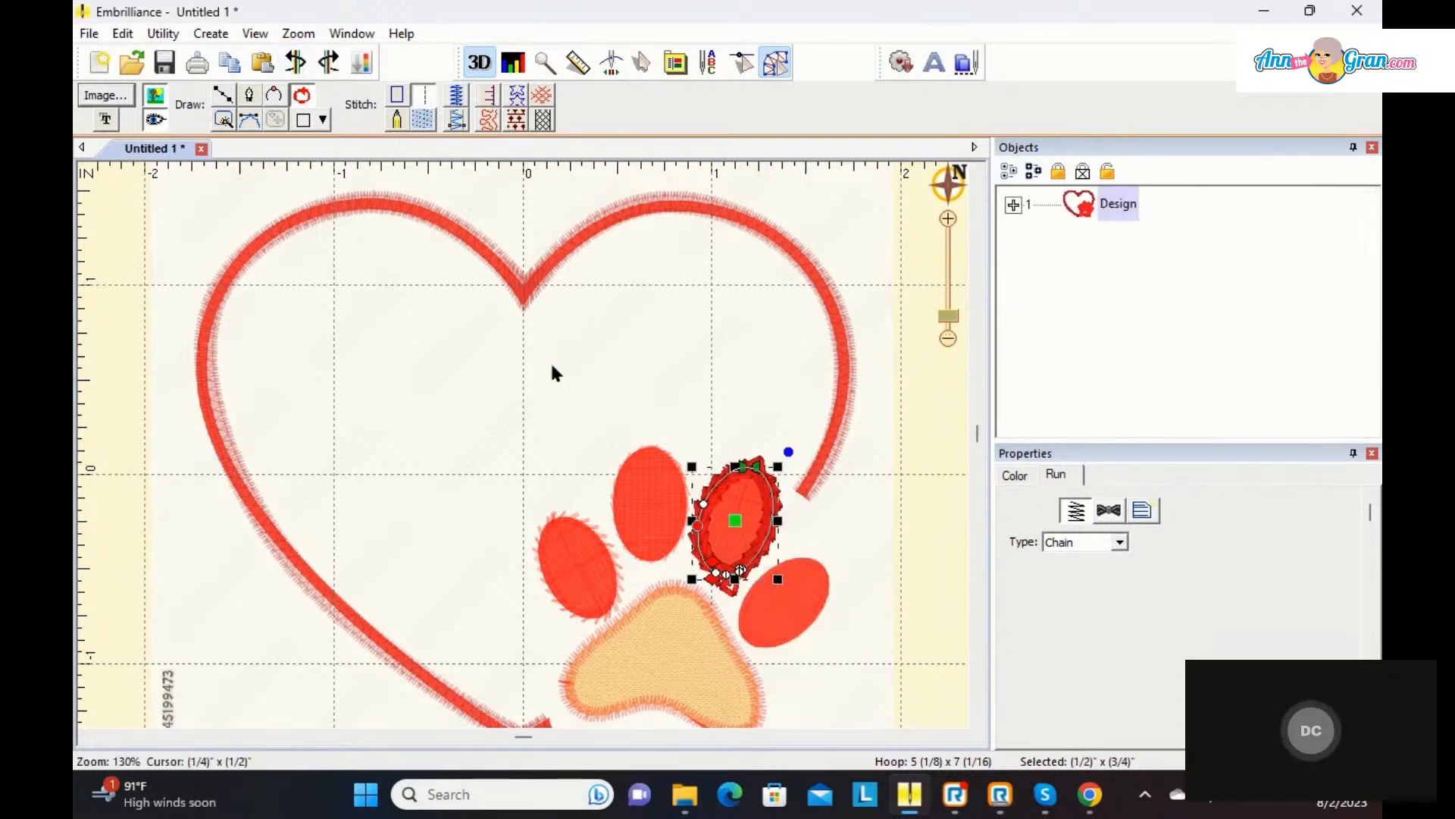
# Step: Copy the rightmost toe fill and paste a duplicate in the same place
pyautogui.click(804, 589)
pyautogui.rightClick(807, 599)
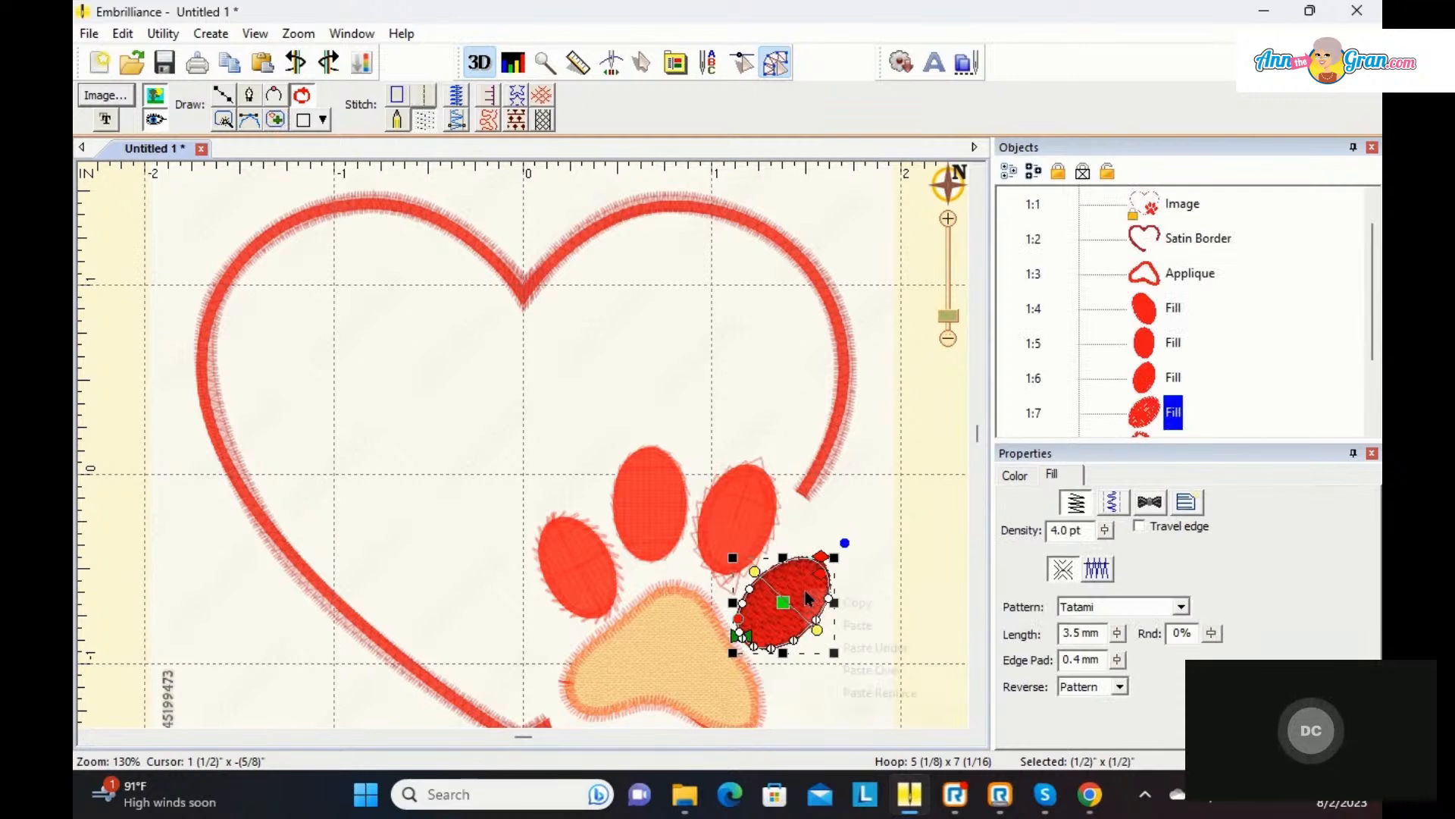
pyautogui.click(834, 601)
pyautogui.rightClick(836, 587)
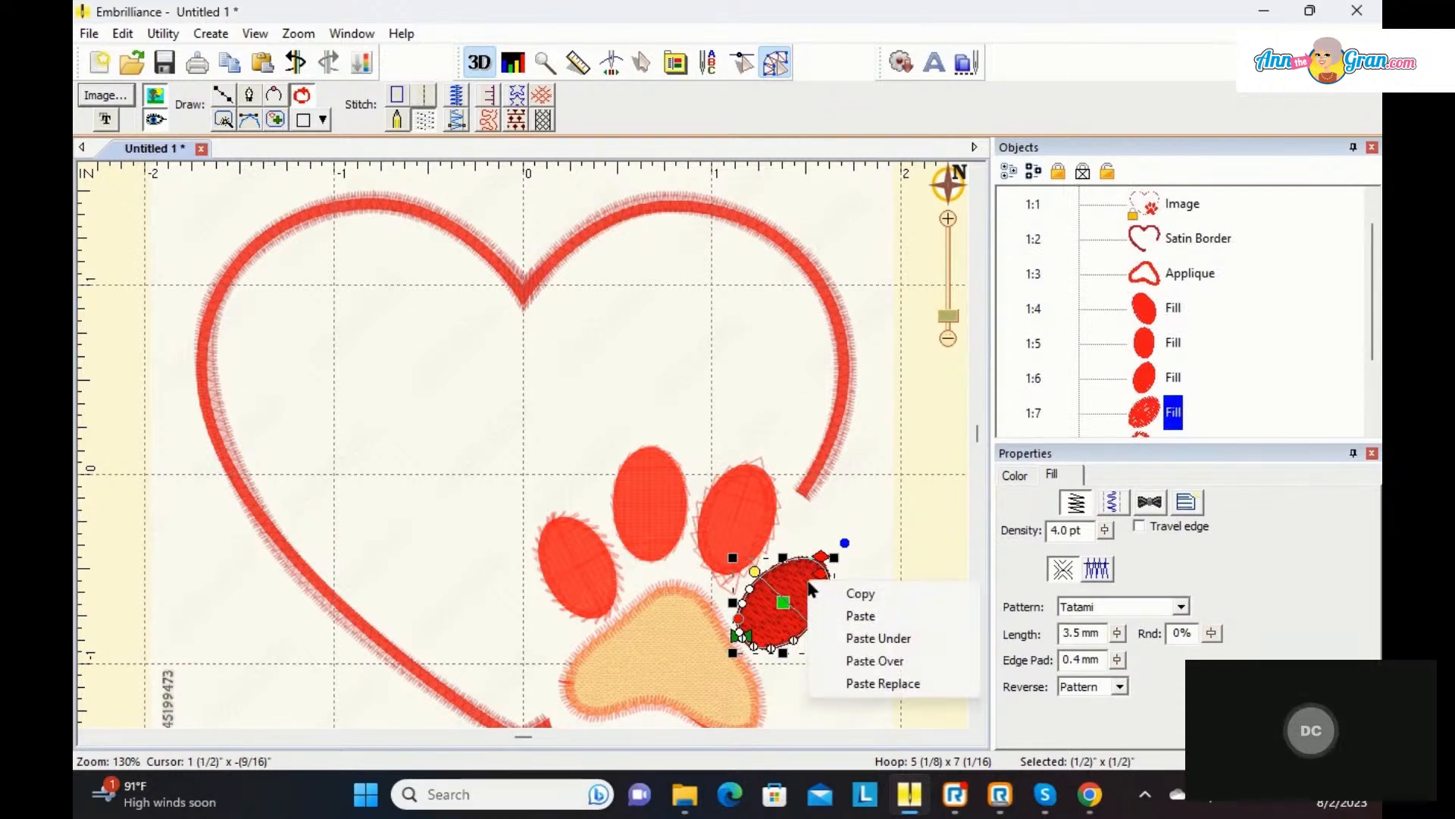
pyautogui.click(843, 617)
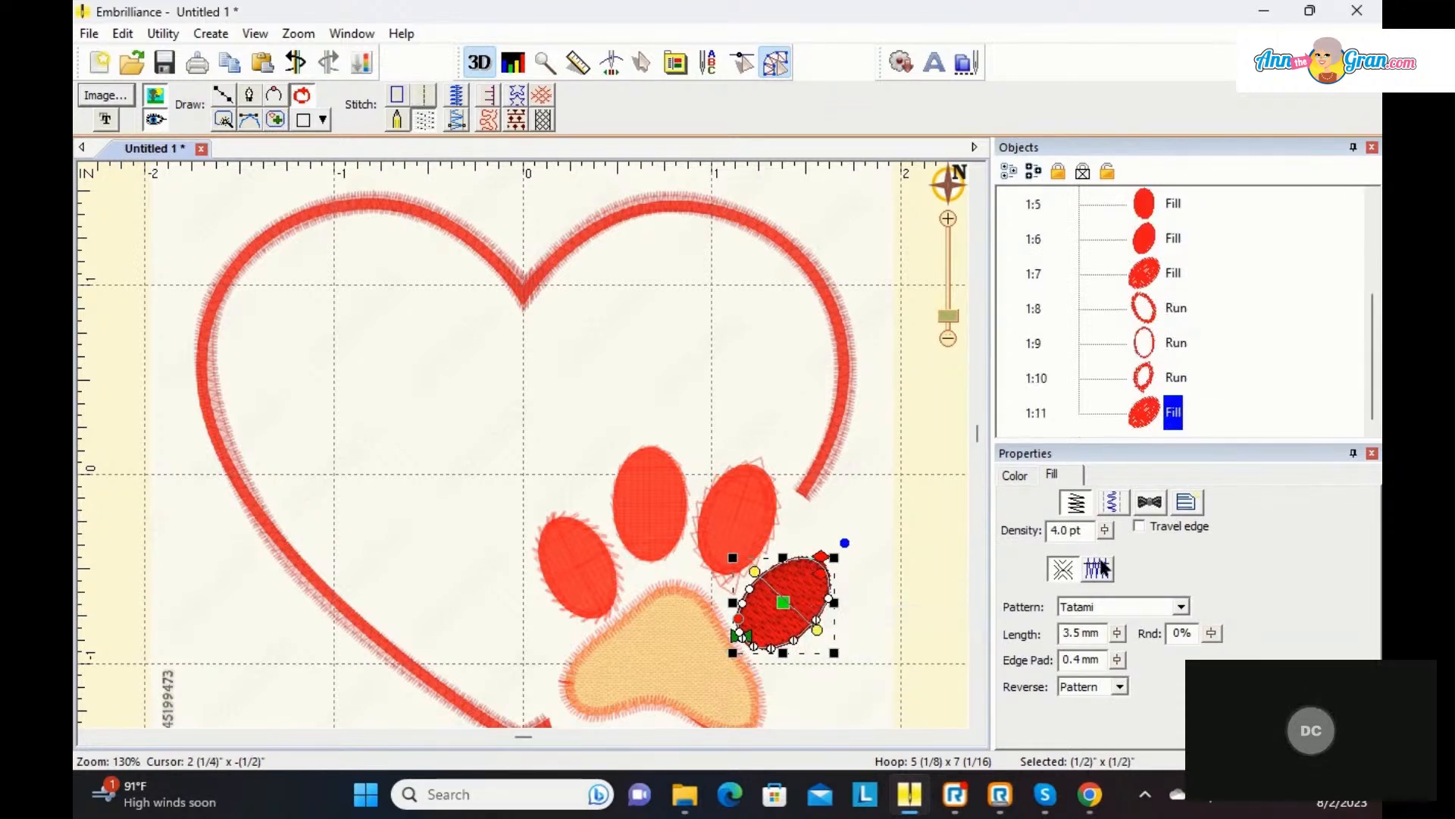
# Step: Convert the pasted rightmost toe to a Run stitch and set its type to Bean
pyautogui.click(425, 103)
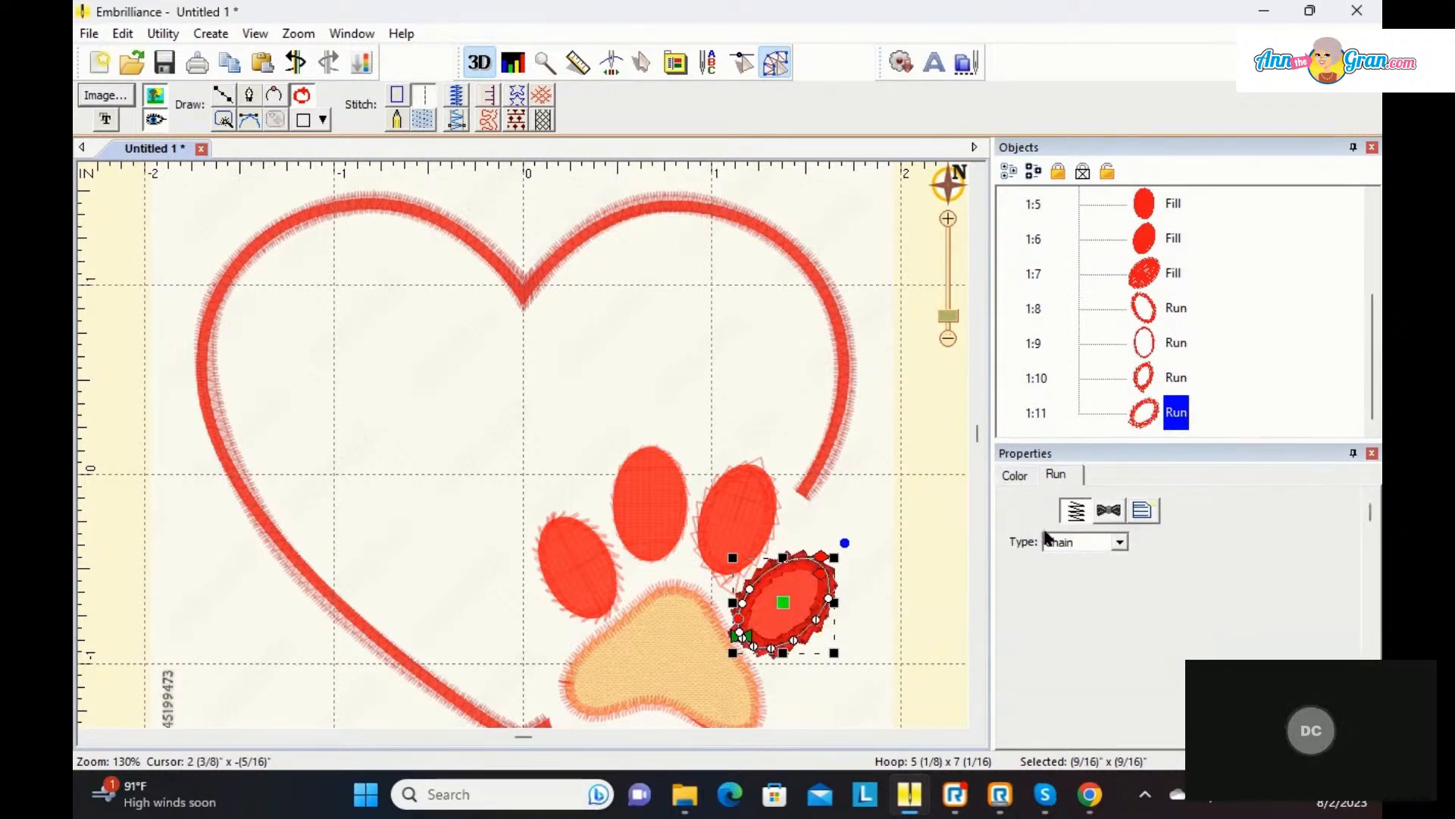
pyautogui.click(1119, 542)
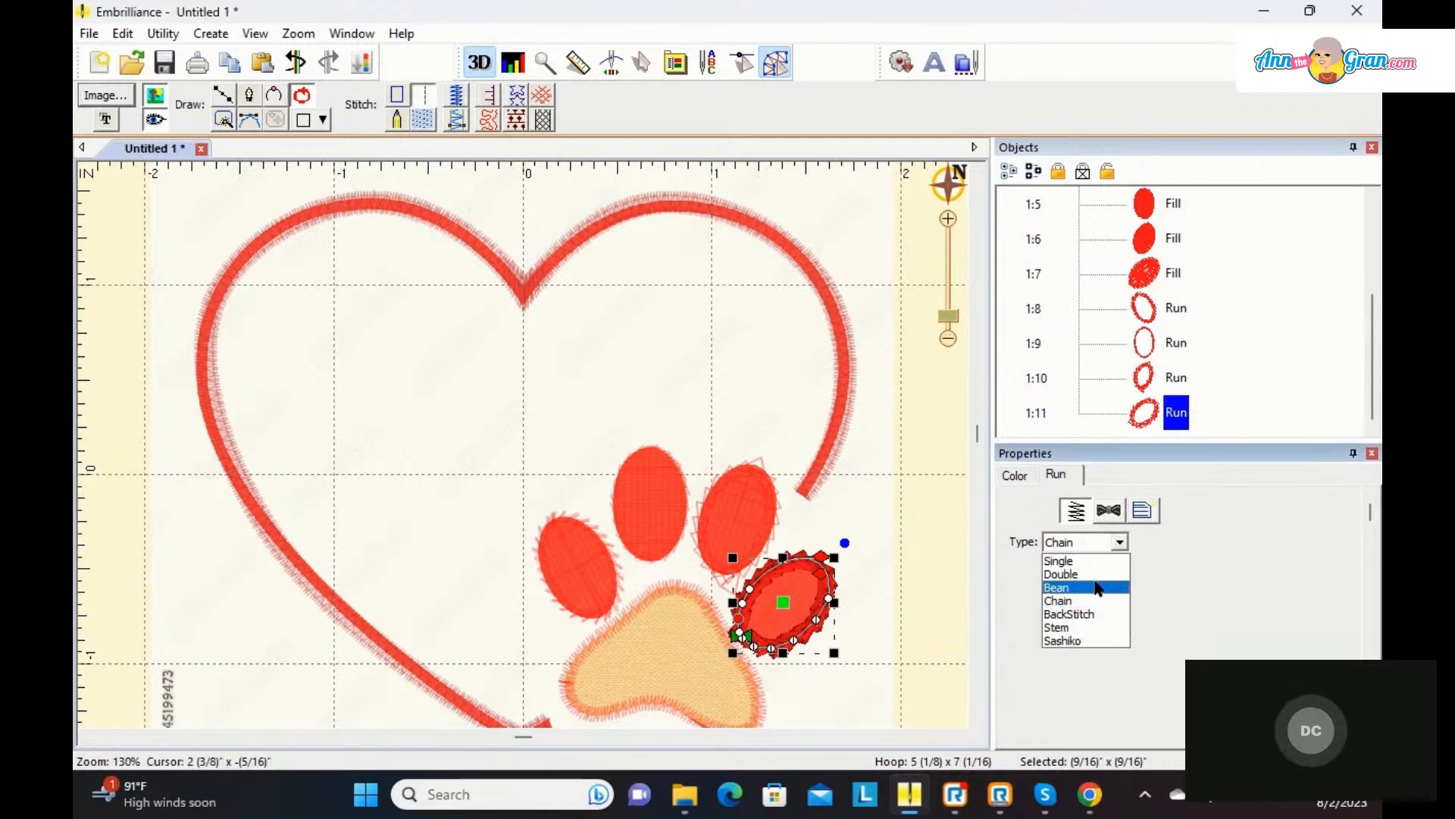
pyautogui.click(1077, 589)
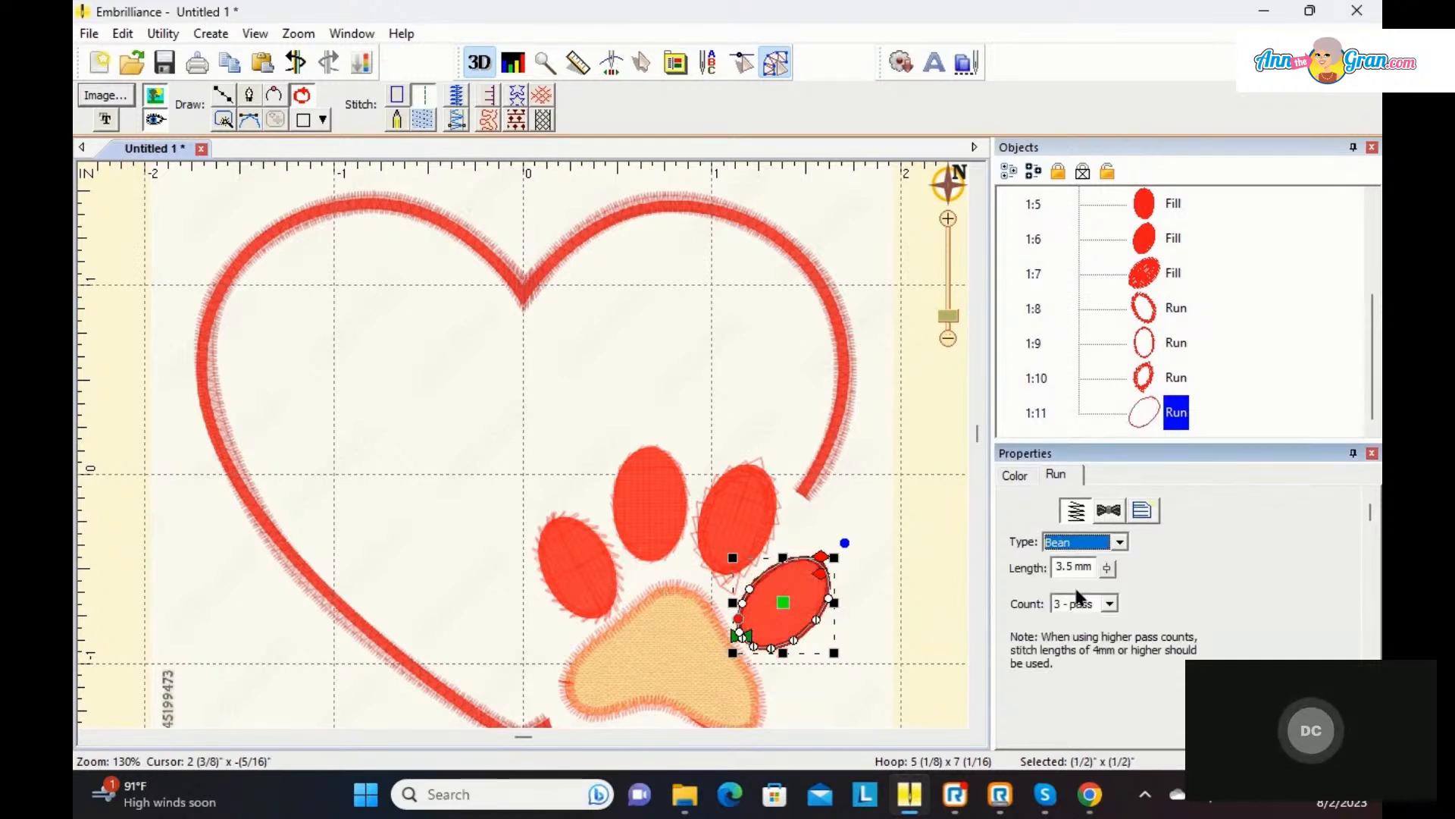
pyautogui.click(913, 545)
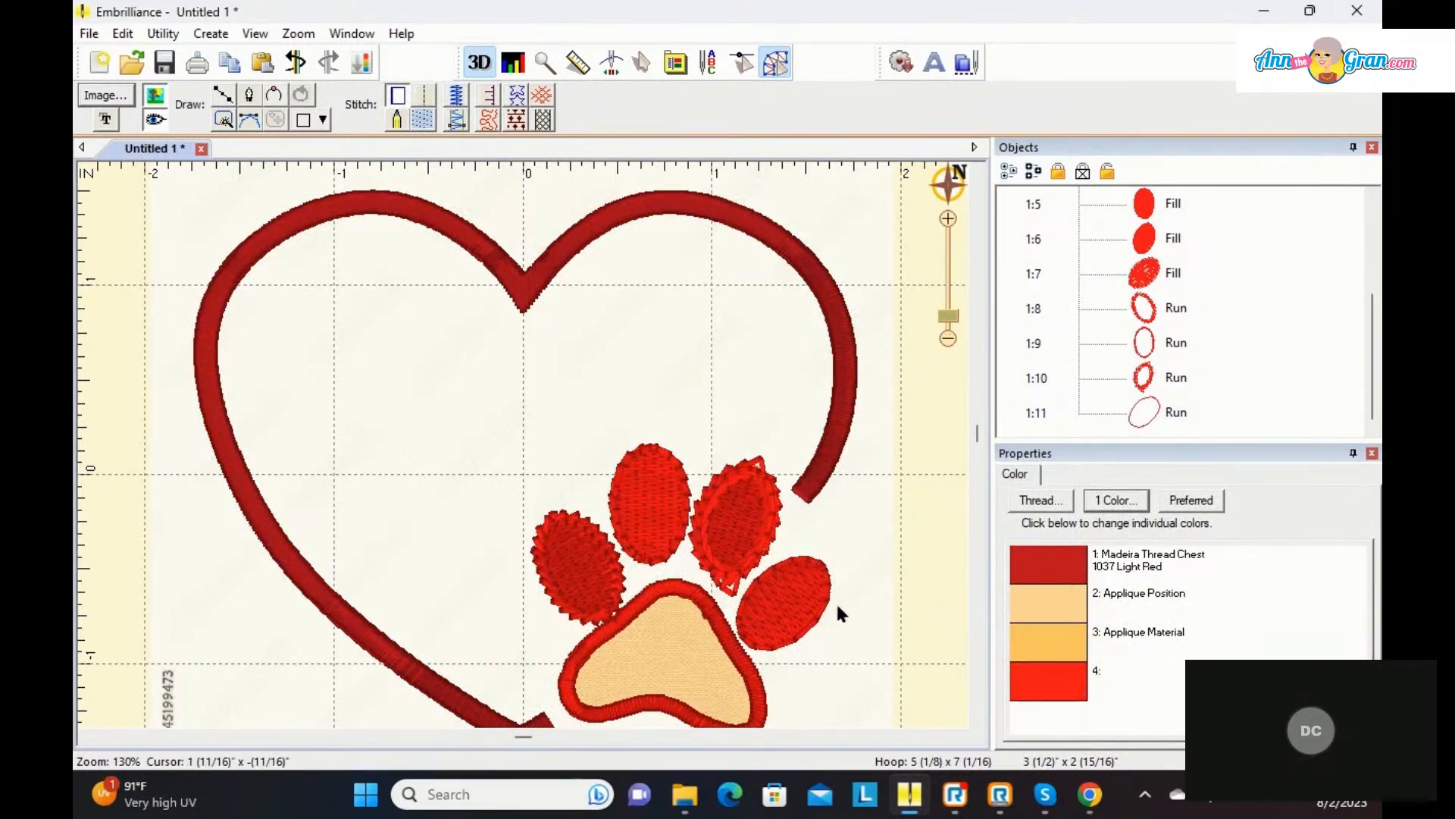
pyautogui.click(822, 623)
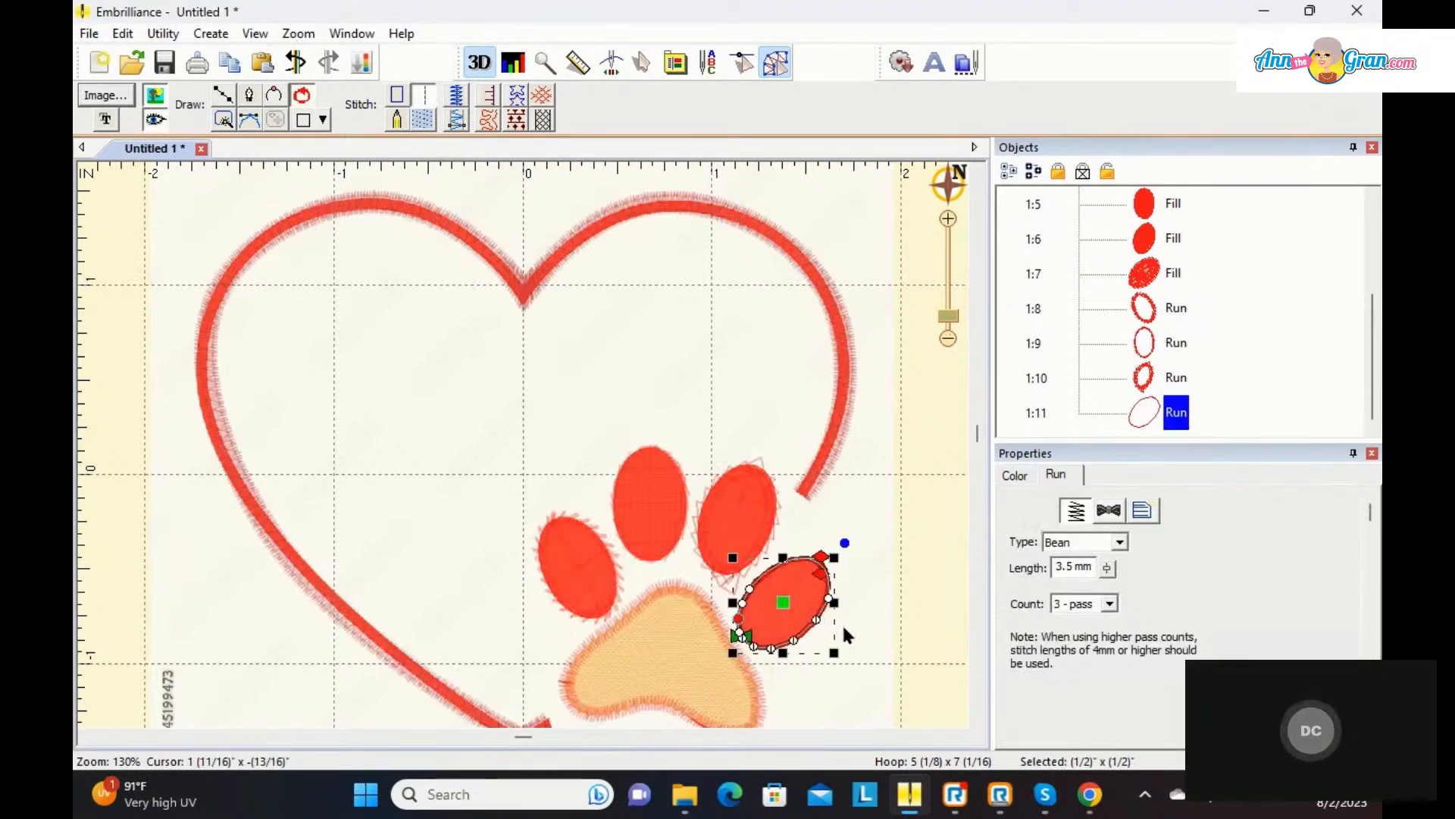
# Step: Examine the stitches of the paw pad's applique border and the rightmost toe's Bean outline up close
pyautogui.click(958, 567)
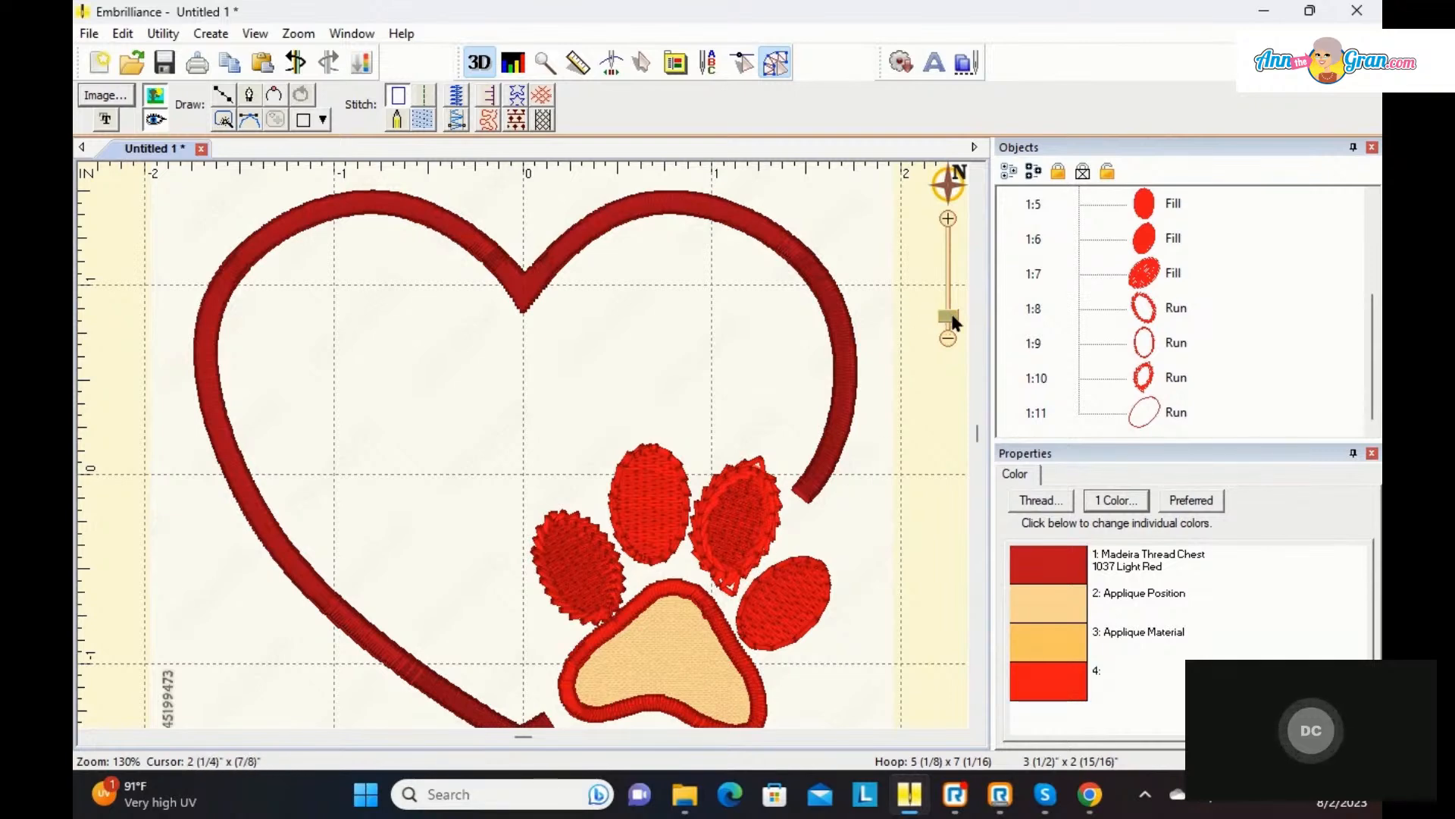
pyautogui.scroll(2, 950, 315)
pyautogui.moveTo(950, 314); pyautogui.dragTo(949, 270)
pyautogui.moveTo(946, 193)
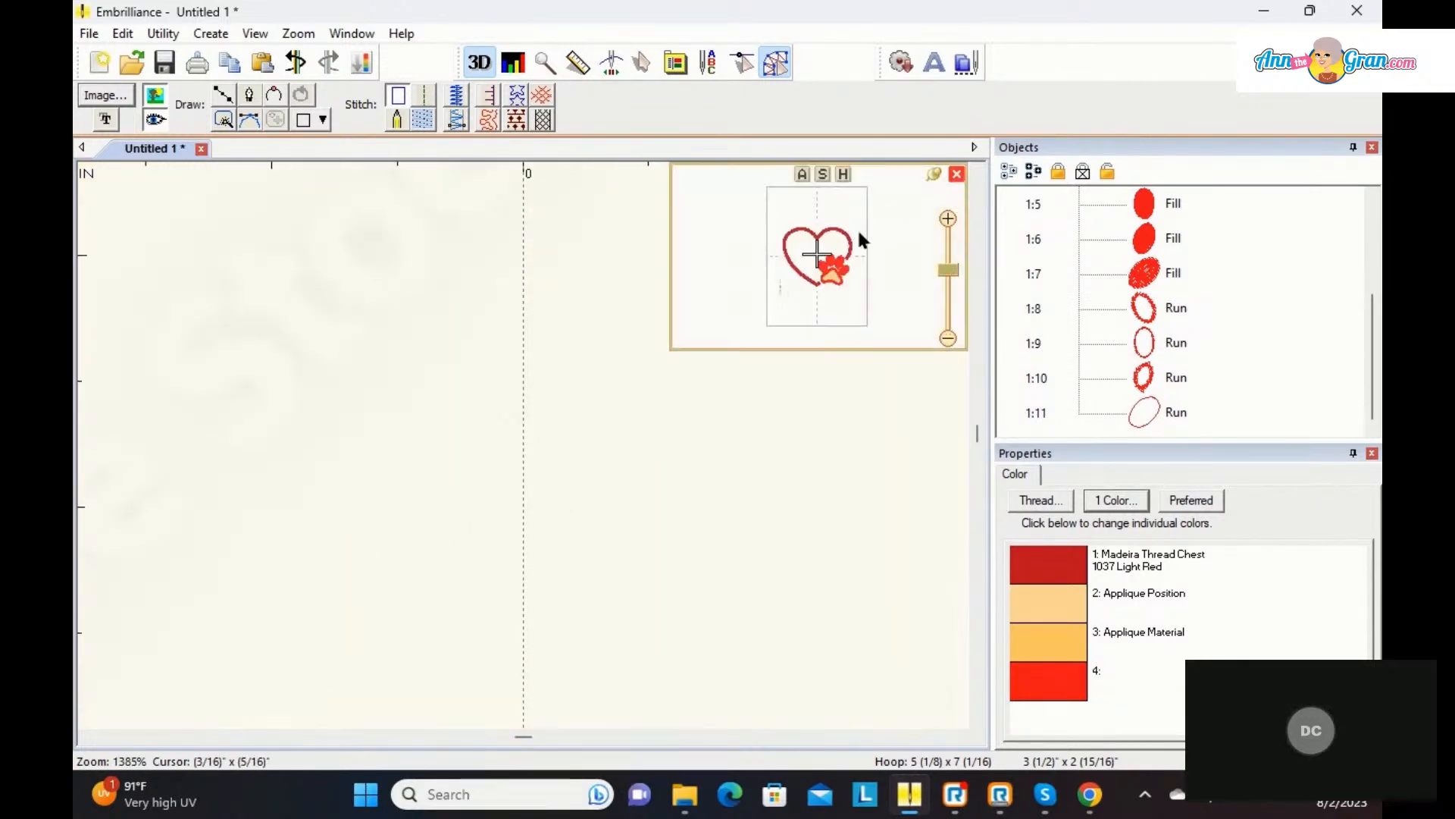
pyautogui.click(812, 249)
pyautogui.moveTo(812, 248); pyautogui.dragTo(844, 293)
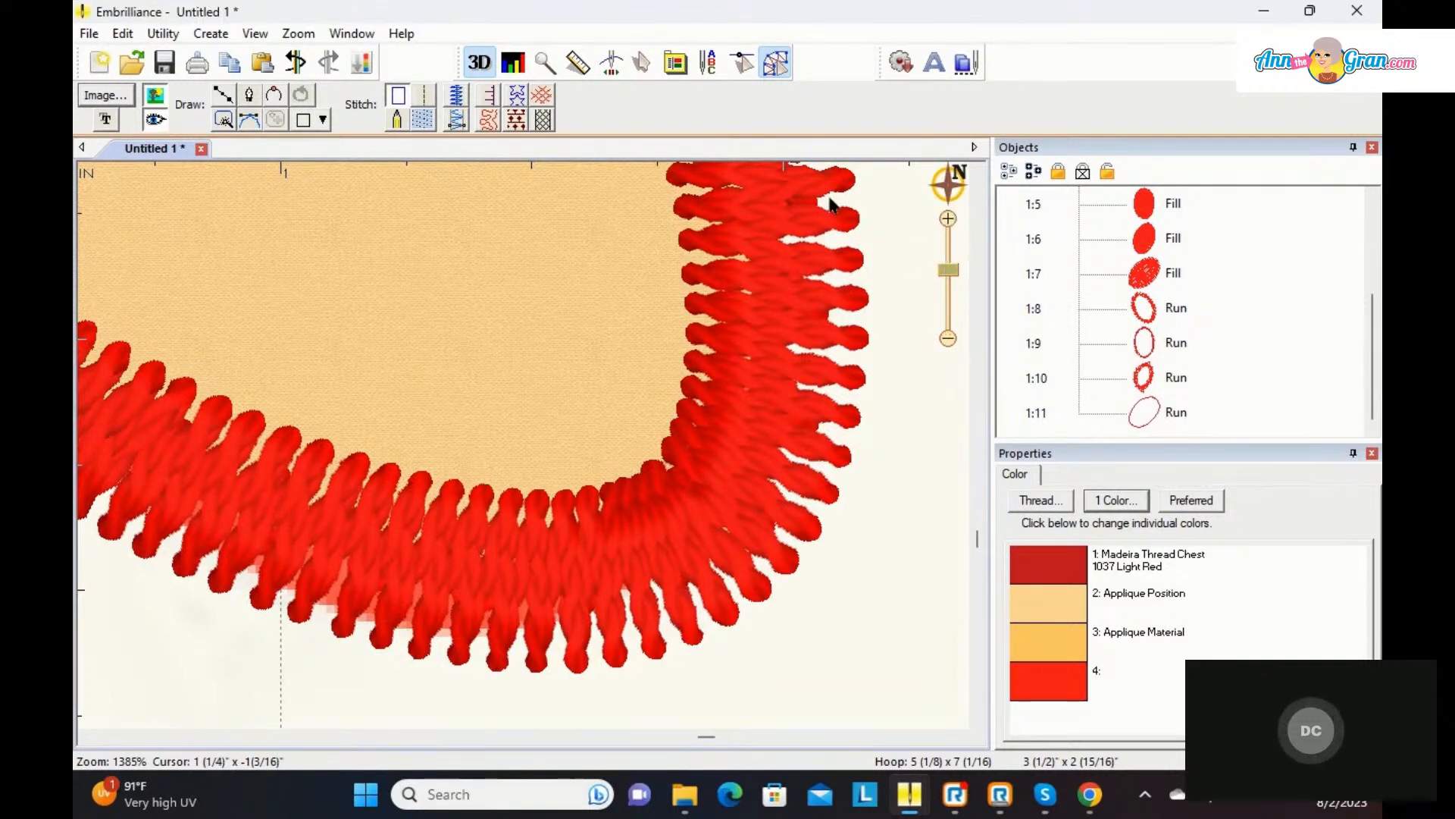
pyautogui.moveTo(943, 182)
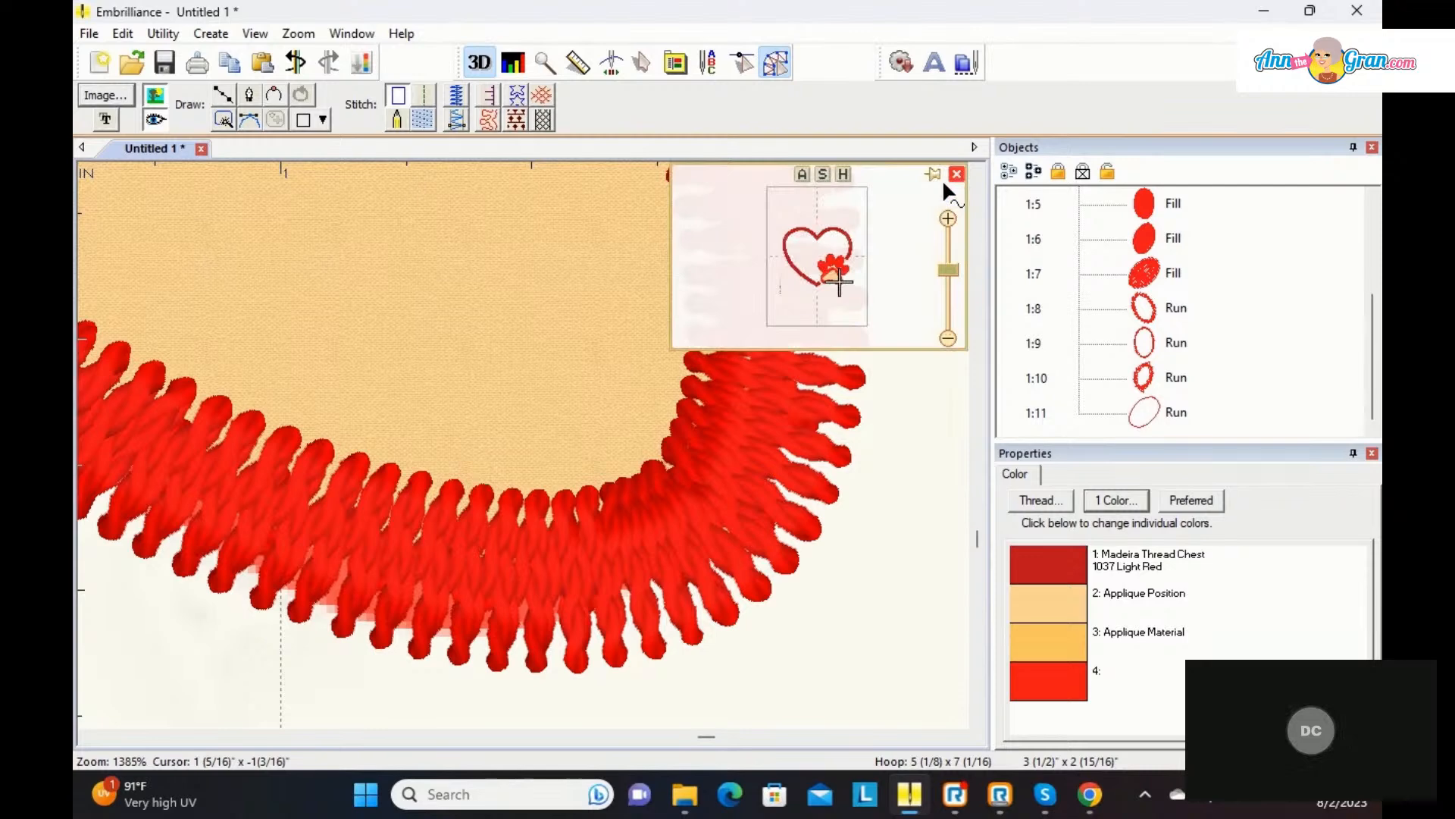
pyautogui.moveTo(838, 284); pyautogui.dragTo(832, 291)
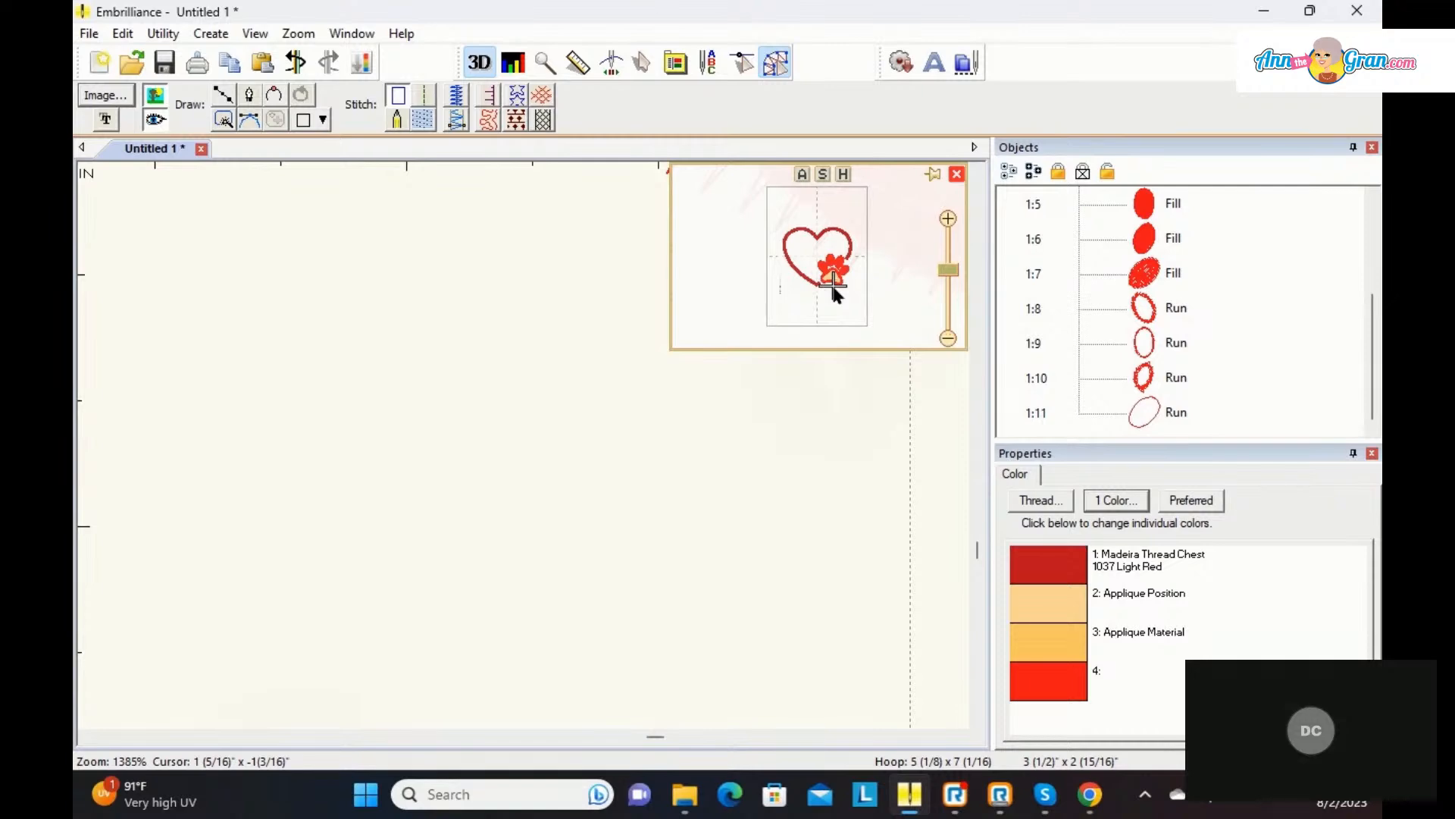
pyautogui.moveTo(833, 287); pyautogui.dragTo(851, 279)
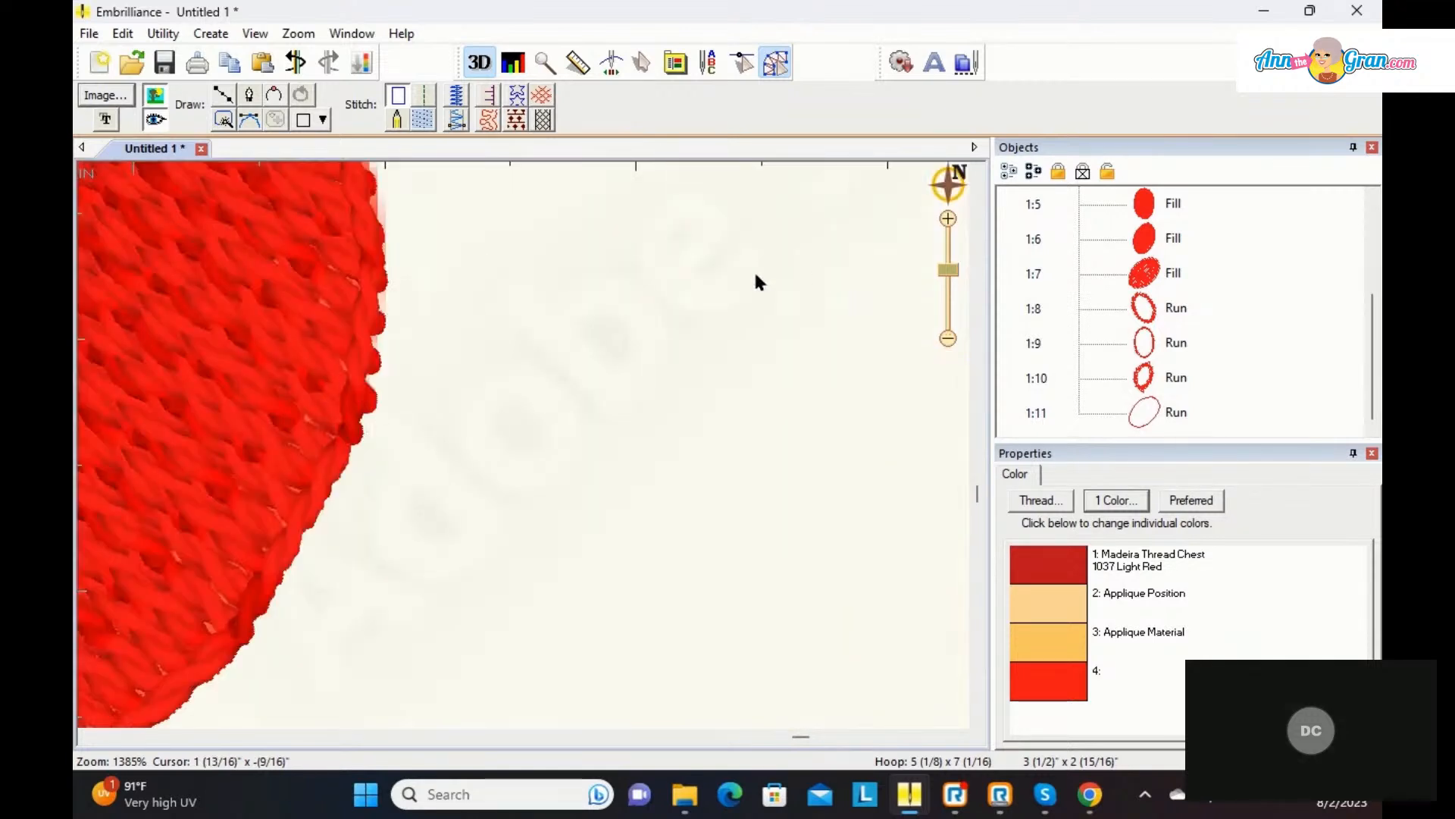
pyautogui.moveTo(953, 285); pyautogui.dragTo(952, 326)
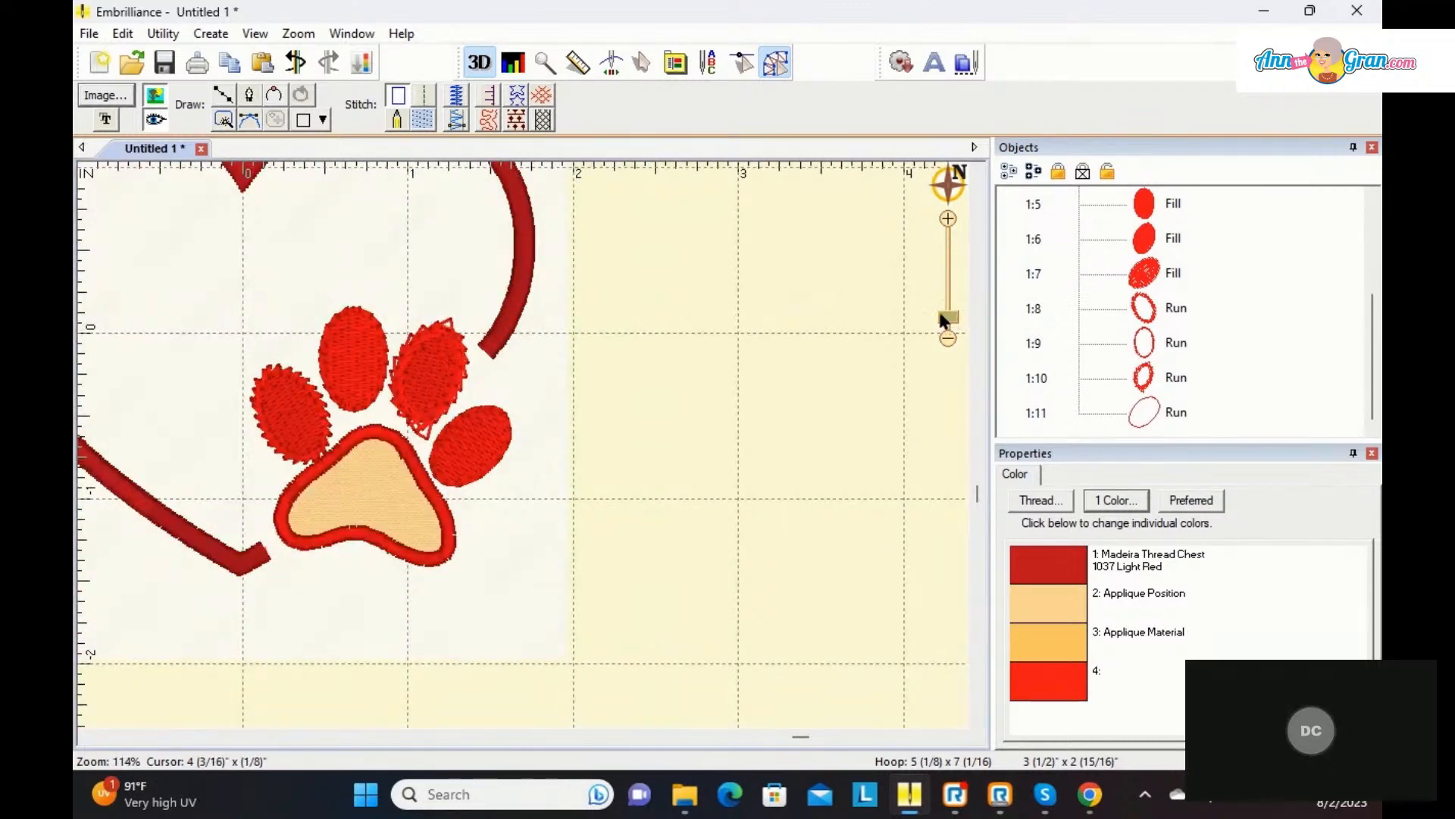
# Step: Delete the extra node at the lower end of the third toe's Chain outline, where the chain stitches stick out
pyautogui.click(424, 417)
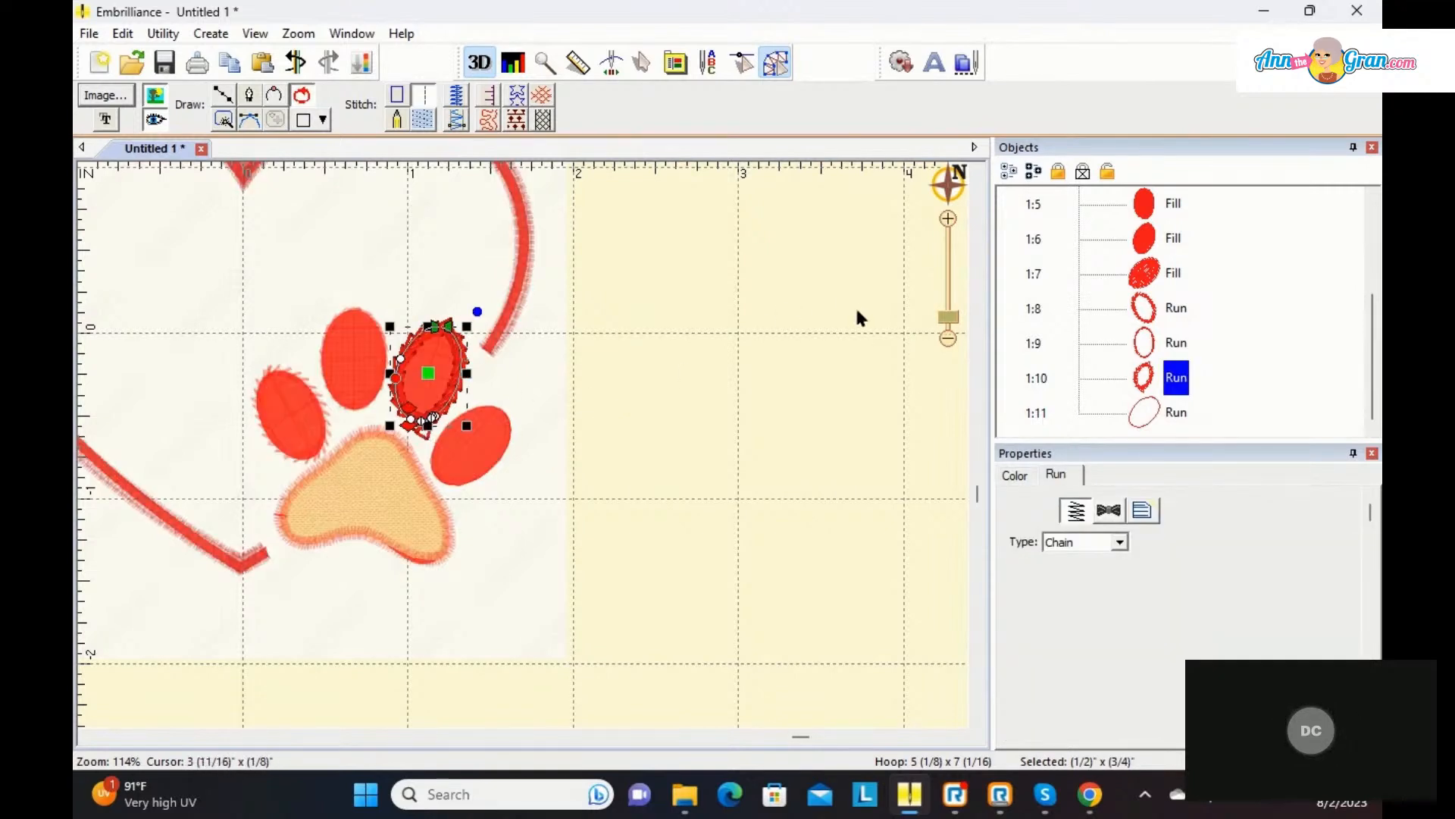
pyautogui.moveTo(938, 176)
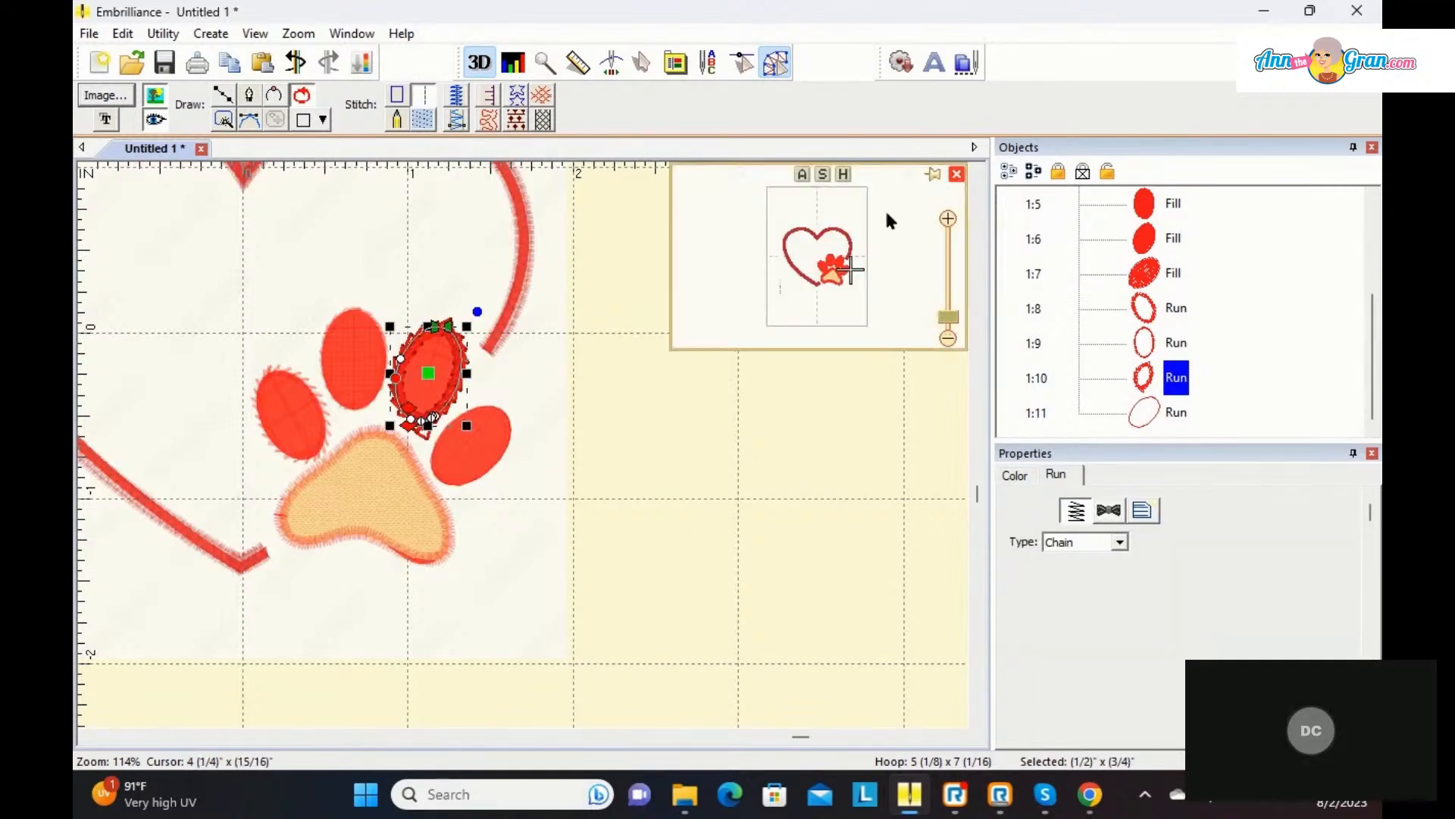
pyautogui.click(854, 272)
pyautogui.moveTo(854, 269); pyautogui.dragTo(835, 268)
pyautogui.moveTo(947, 318); pyautogui.dragTo(942, 288)
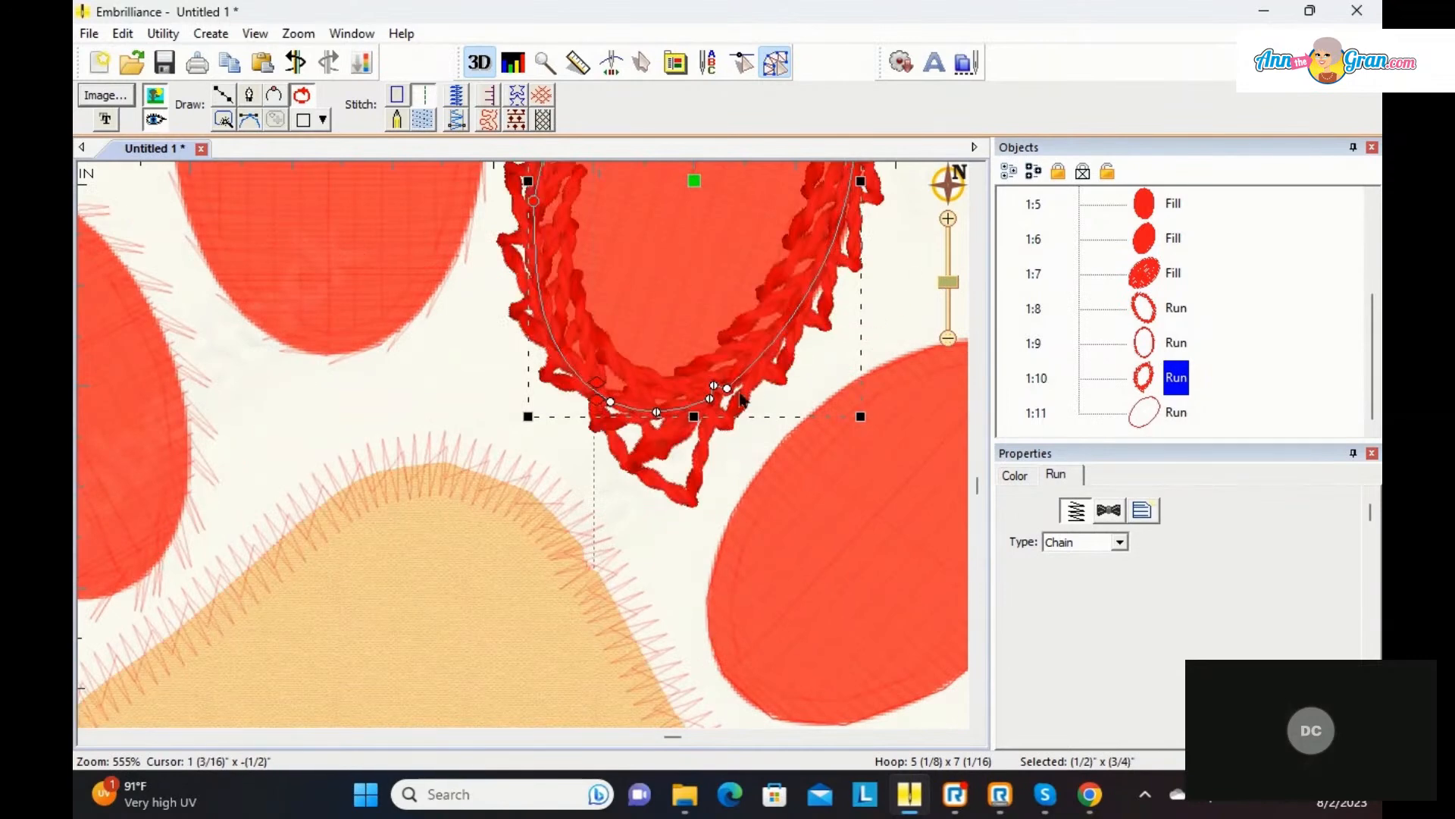
pyautogui.click(714, 386)
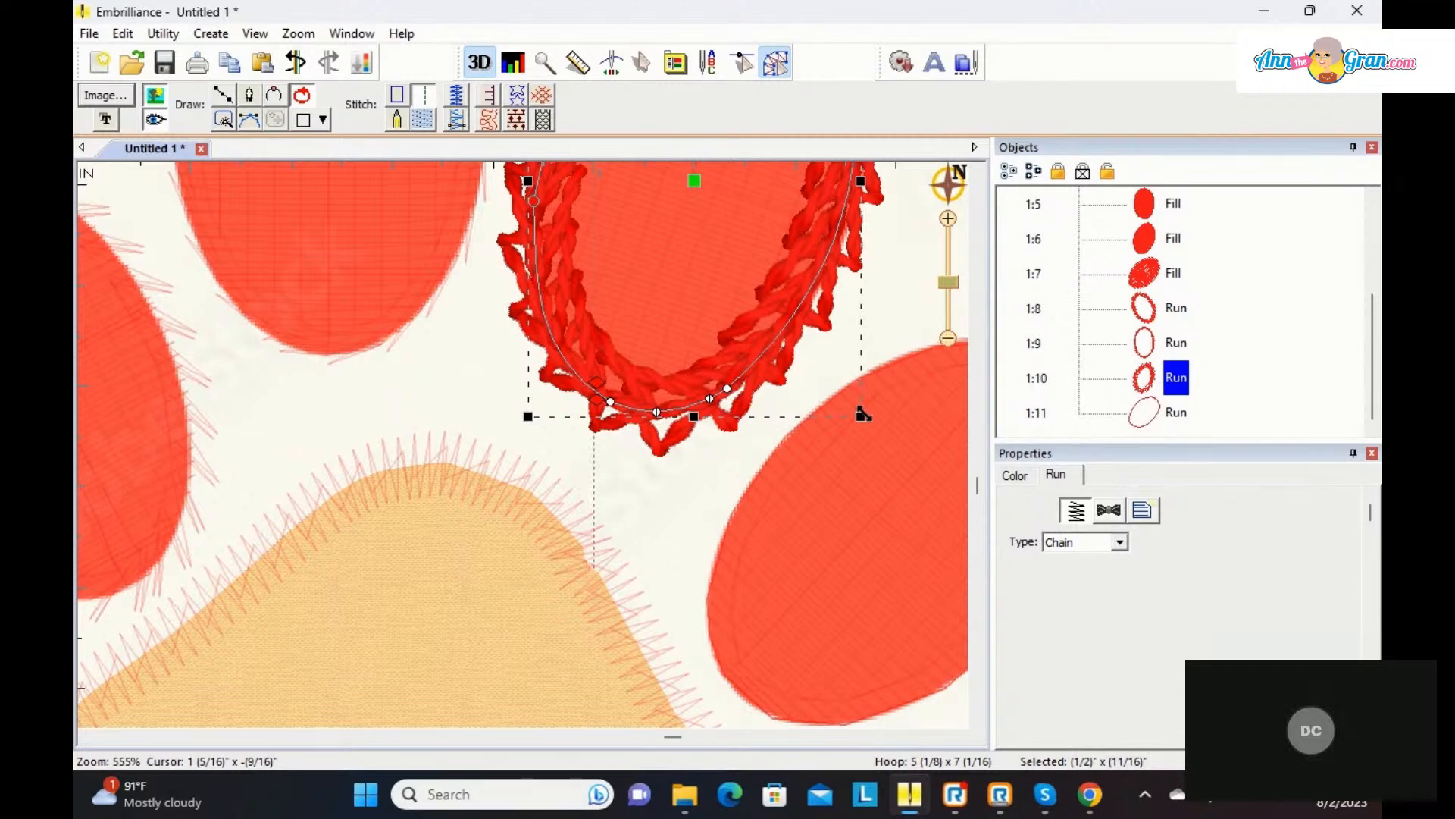
# Step: Bring the whole design into view and show the underlay settings of the rightmost toe fill
pyautogui.moveTo(945, 284); pyautogui.dragTo(949, 332)
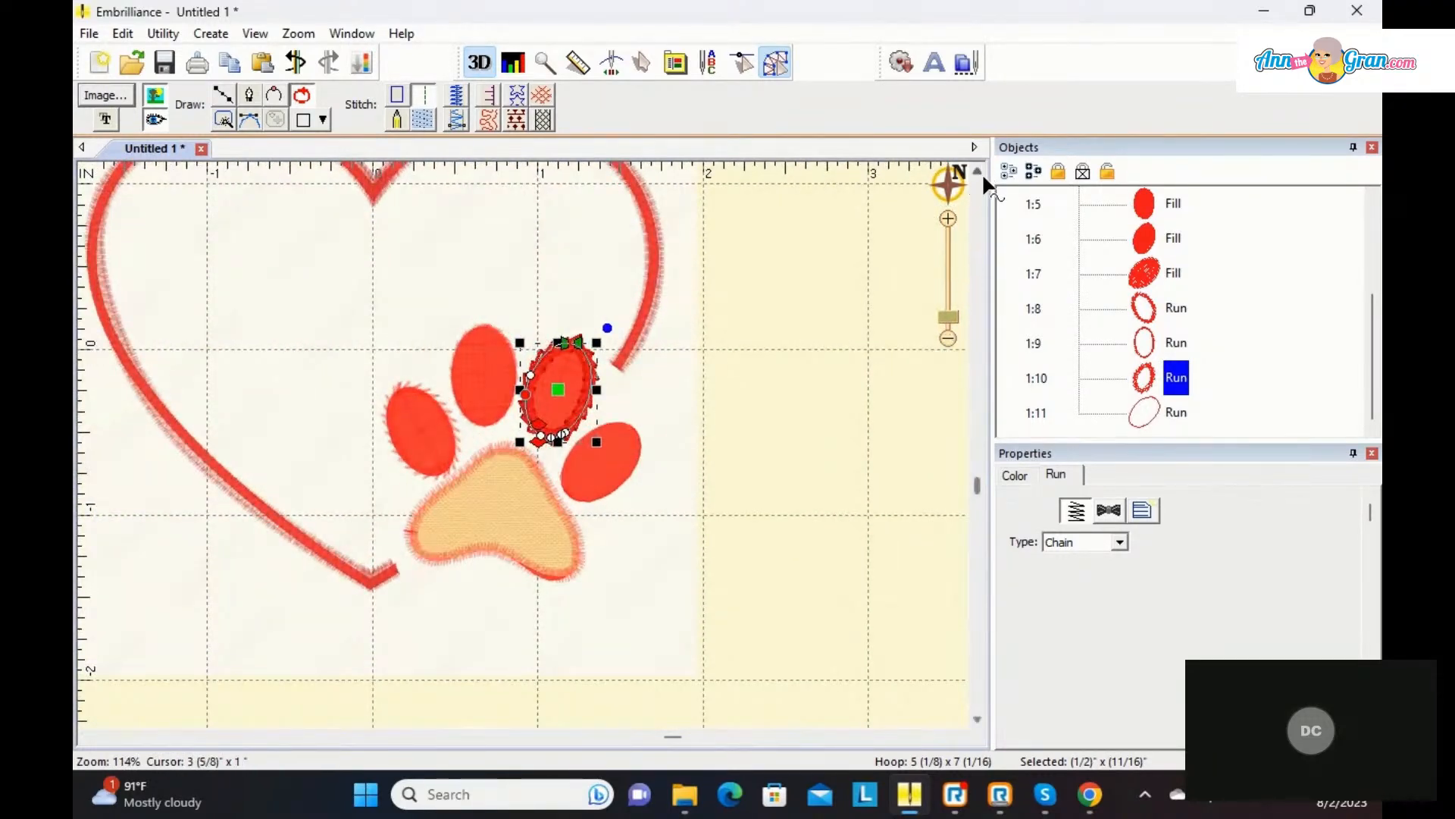
pyautogui.click(978, 170)
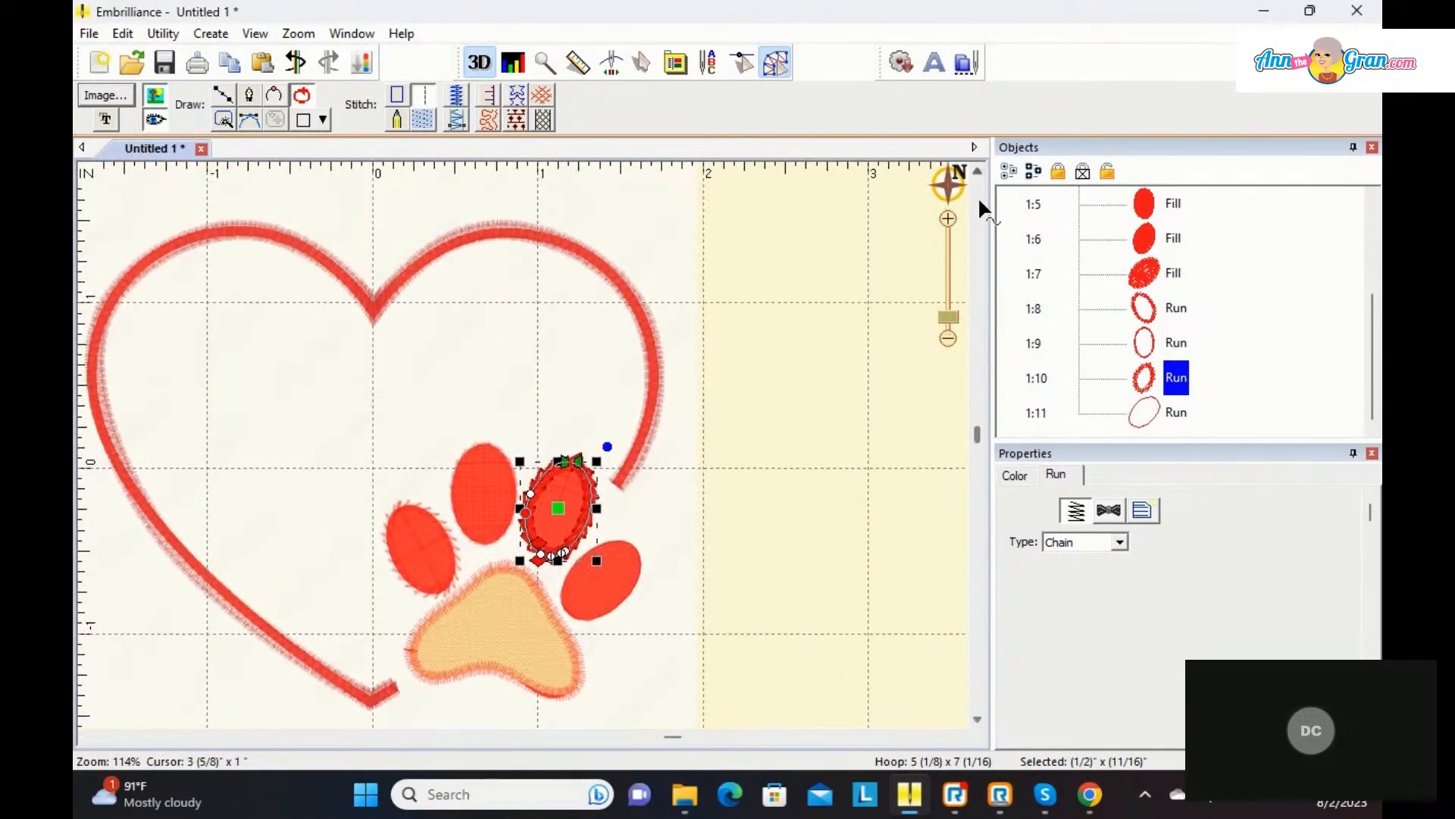
pyautogui.click(959, 735)
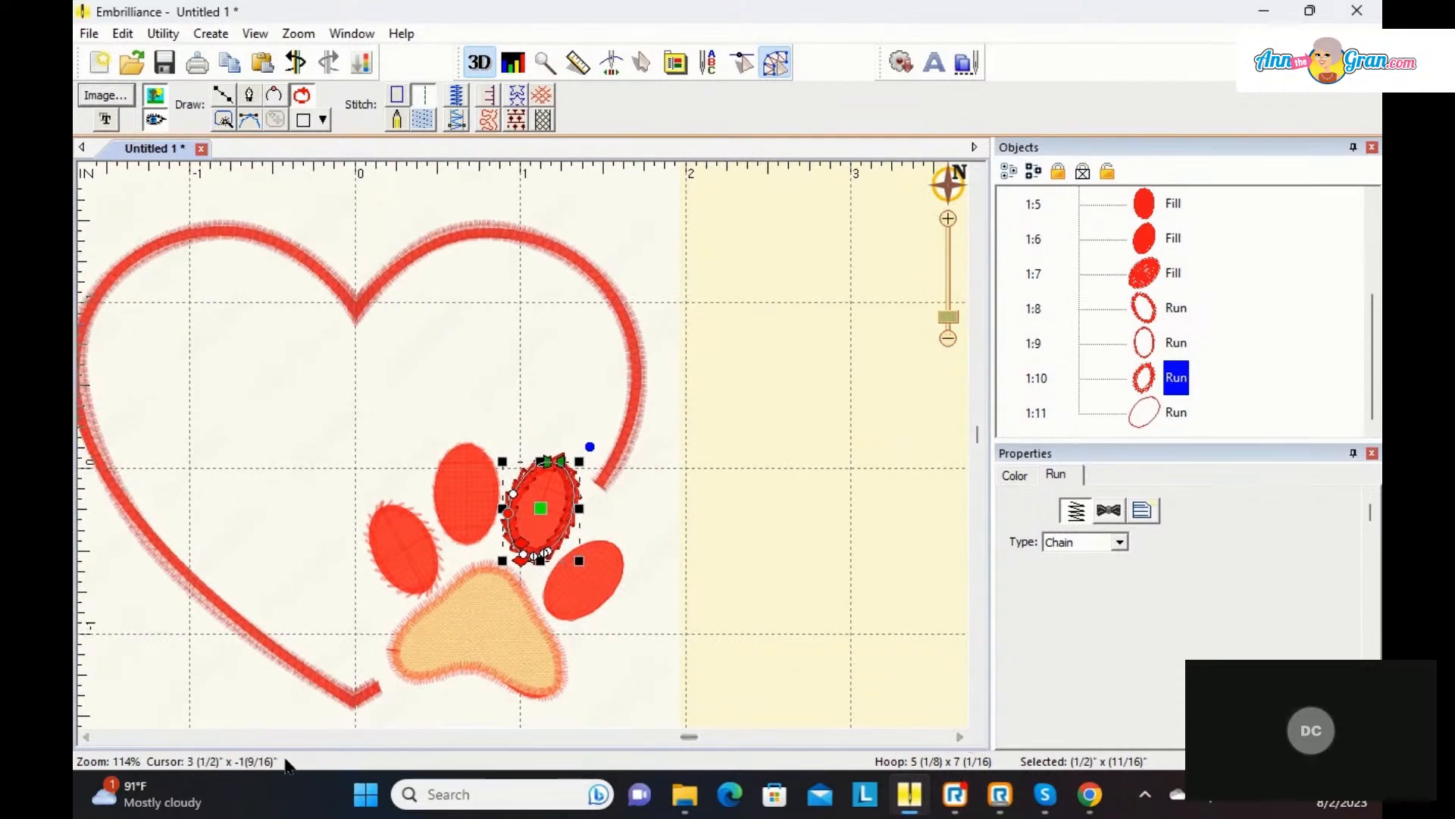
pyautogui.click(86, 736)
pyautogui.moveTo(86, 736); pyautogui.dragTo(86, 737)
pyautogui.click(890, 535)
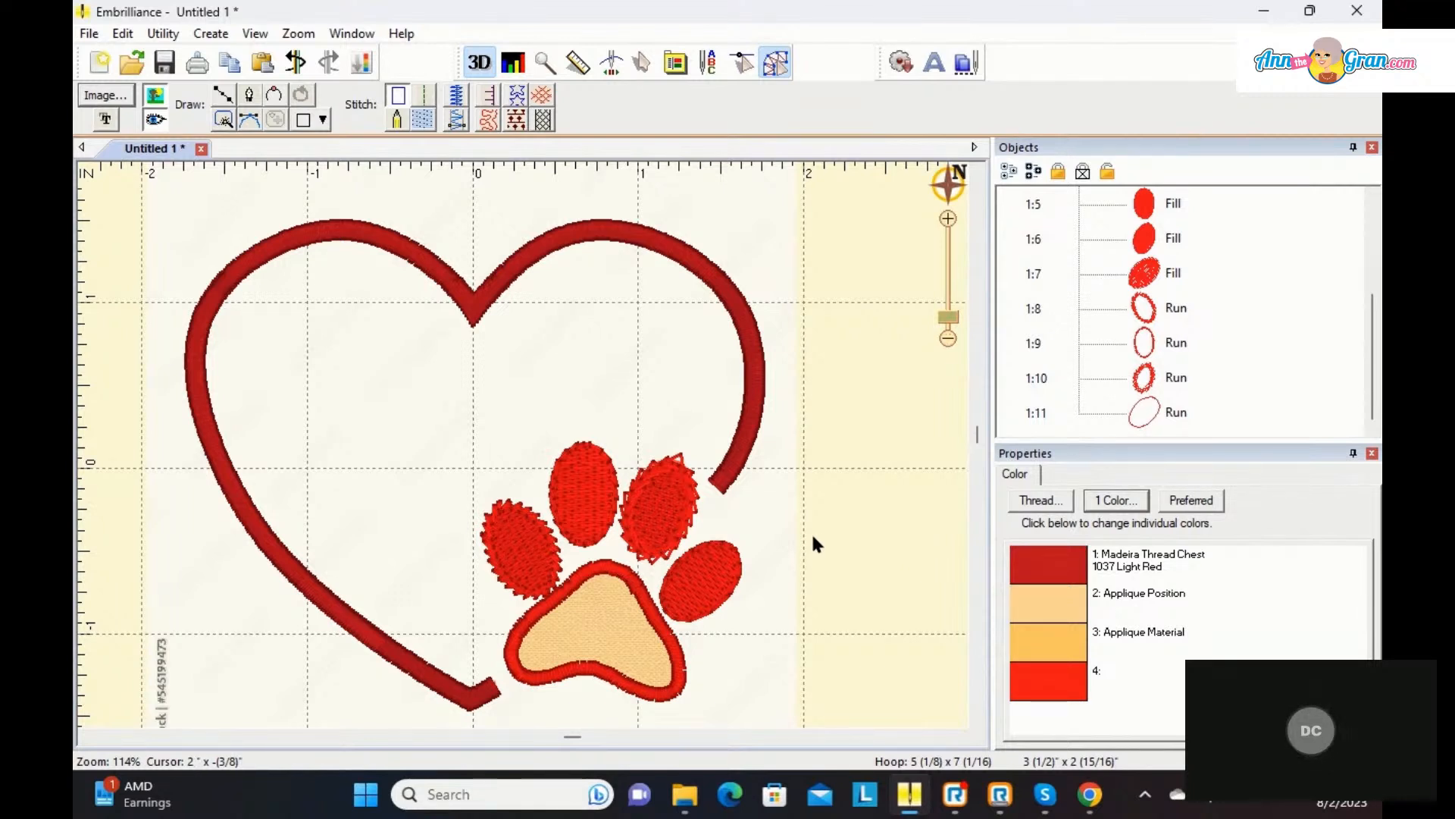
pyautogui.click(1157, 276)
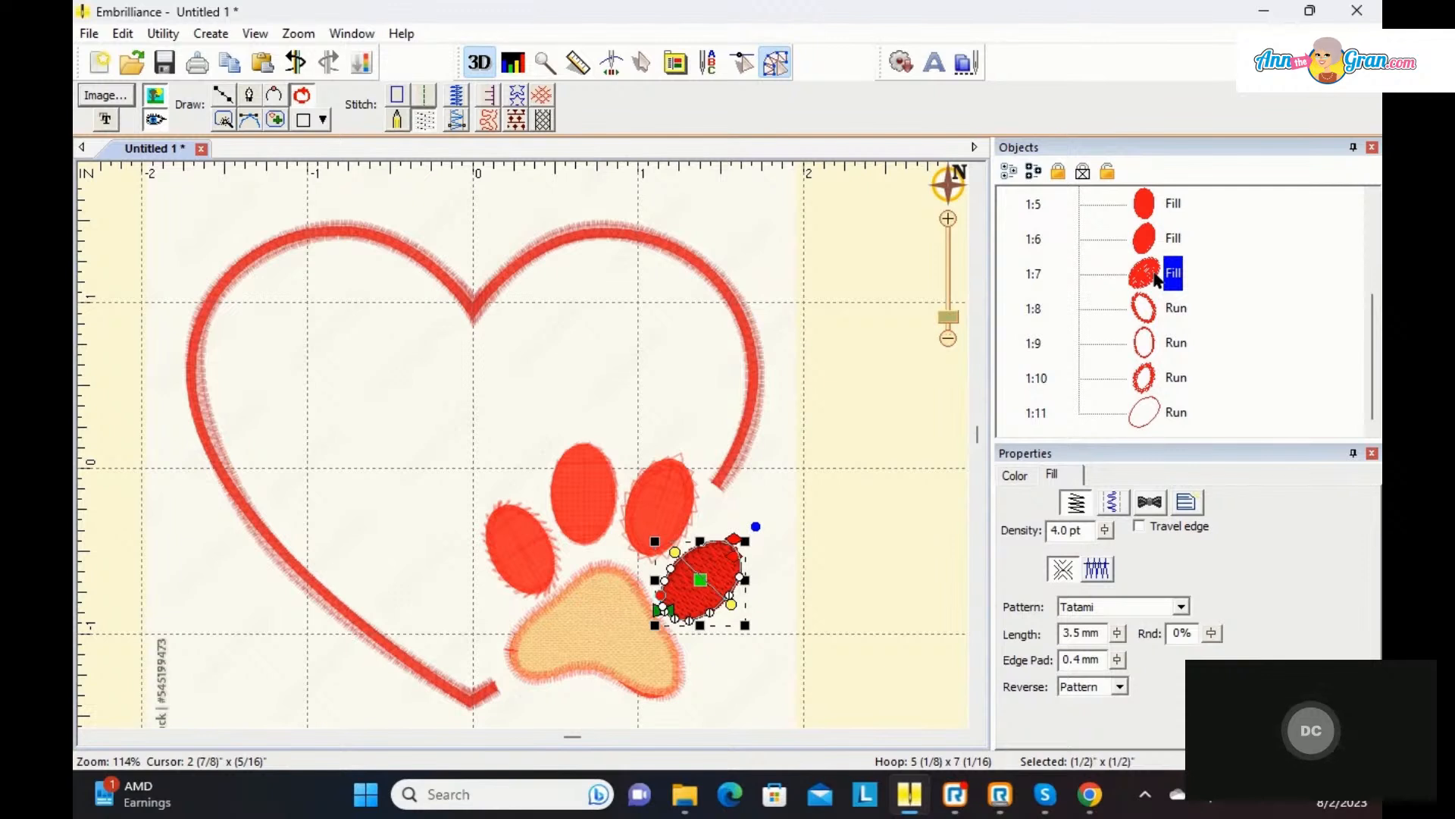
pyautogui.click(1123, 505)
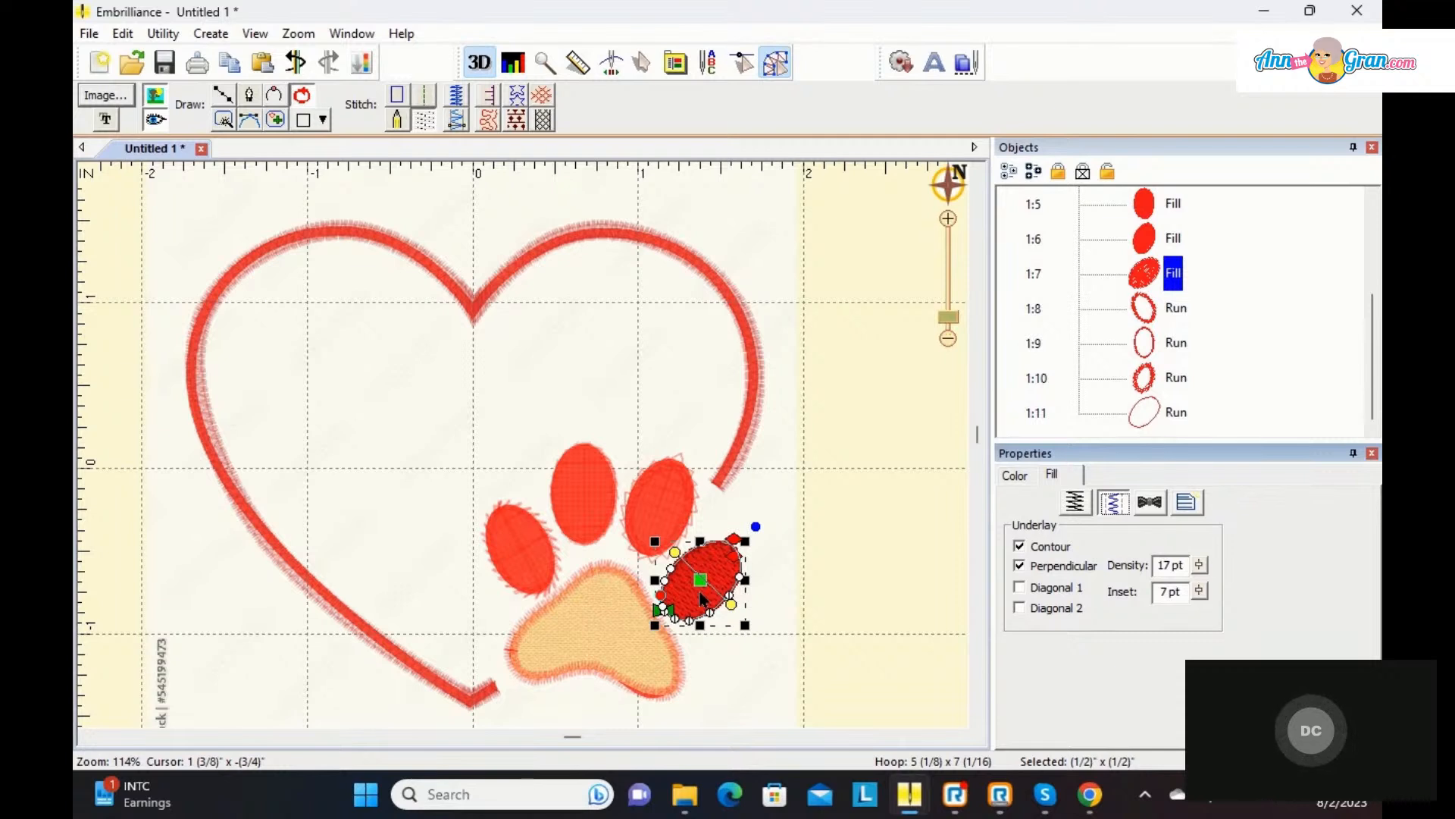
# Step: Switch the rightmost toe fill's underlay from Perpendicular to Diagonal 1 and Diagonal 2, keeping Contour enabled
pyautogui.click(1018, 589)
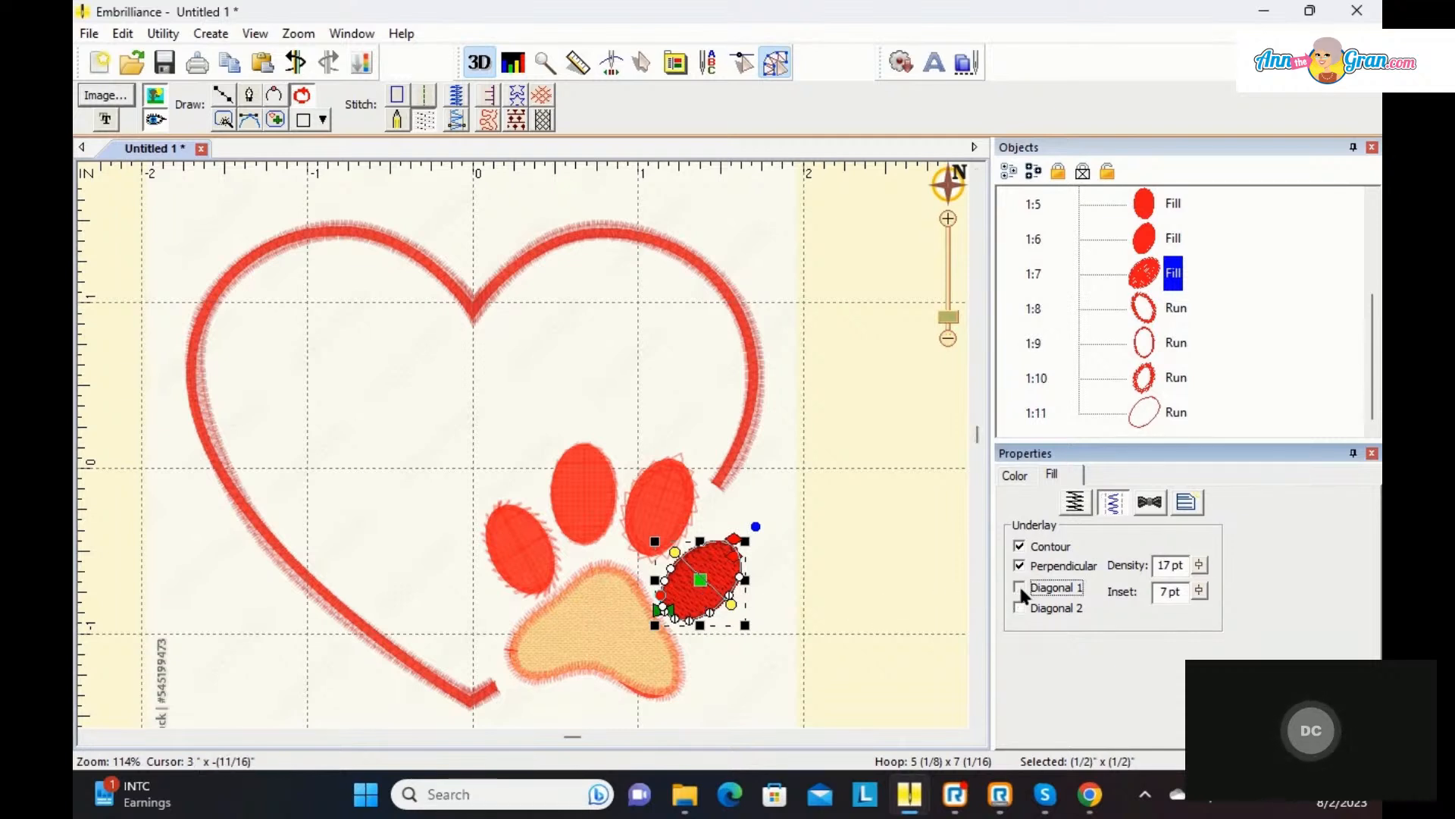
pyautogui.click(1019, 608)
pyautogui.click(1019, 565)
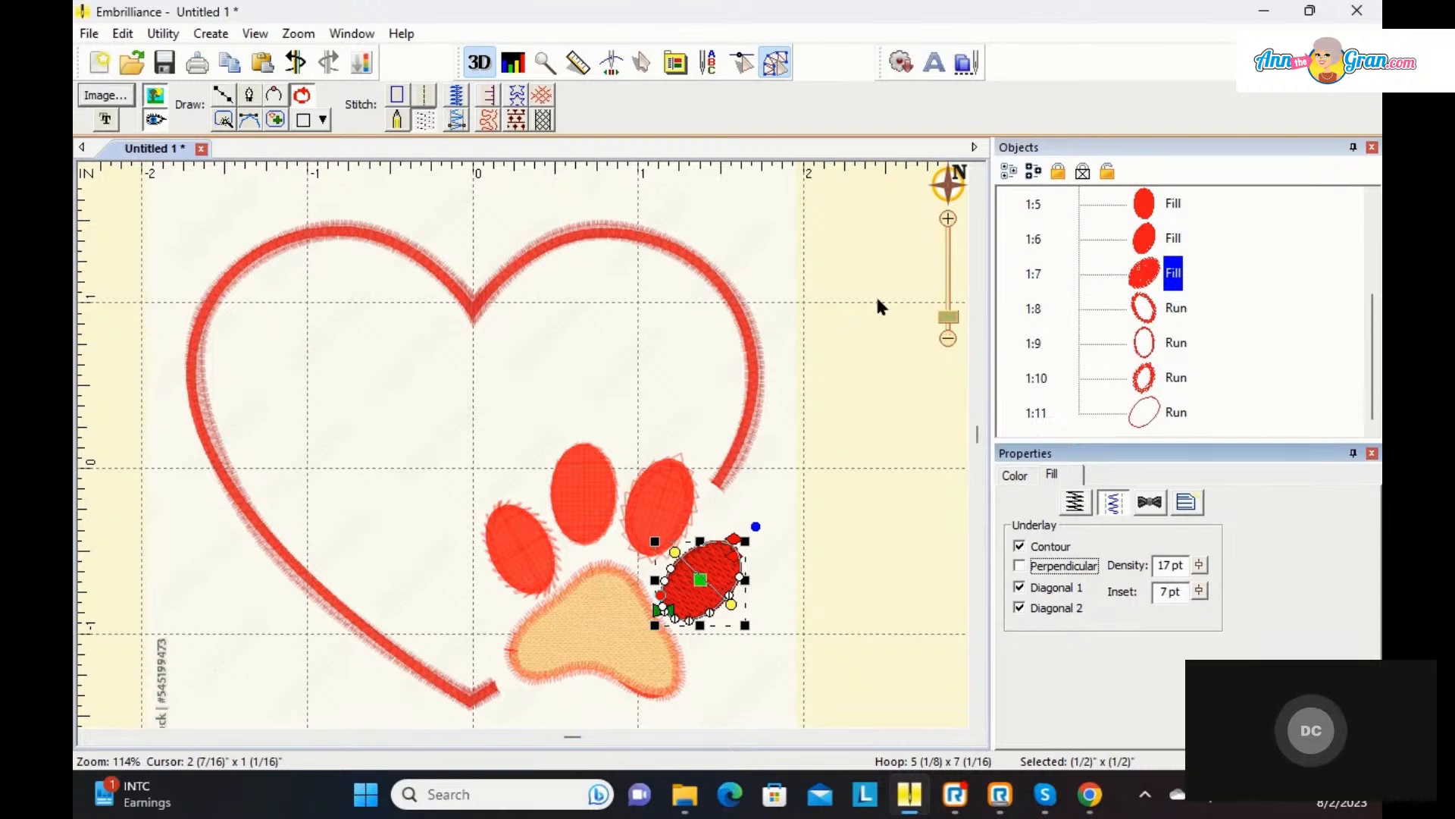
# Step: Start a new design and import the Palm Trees image from the ArtWork folder
pyautogui.click(781, 64)
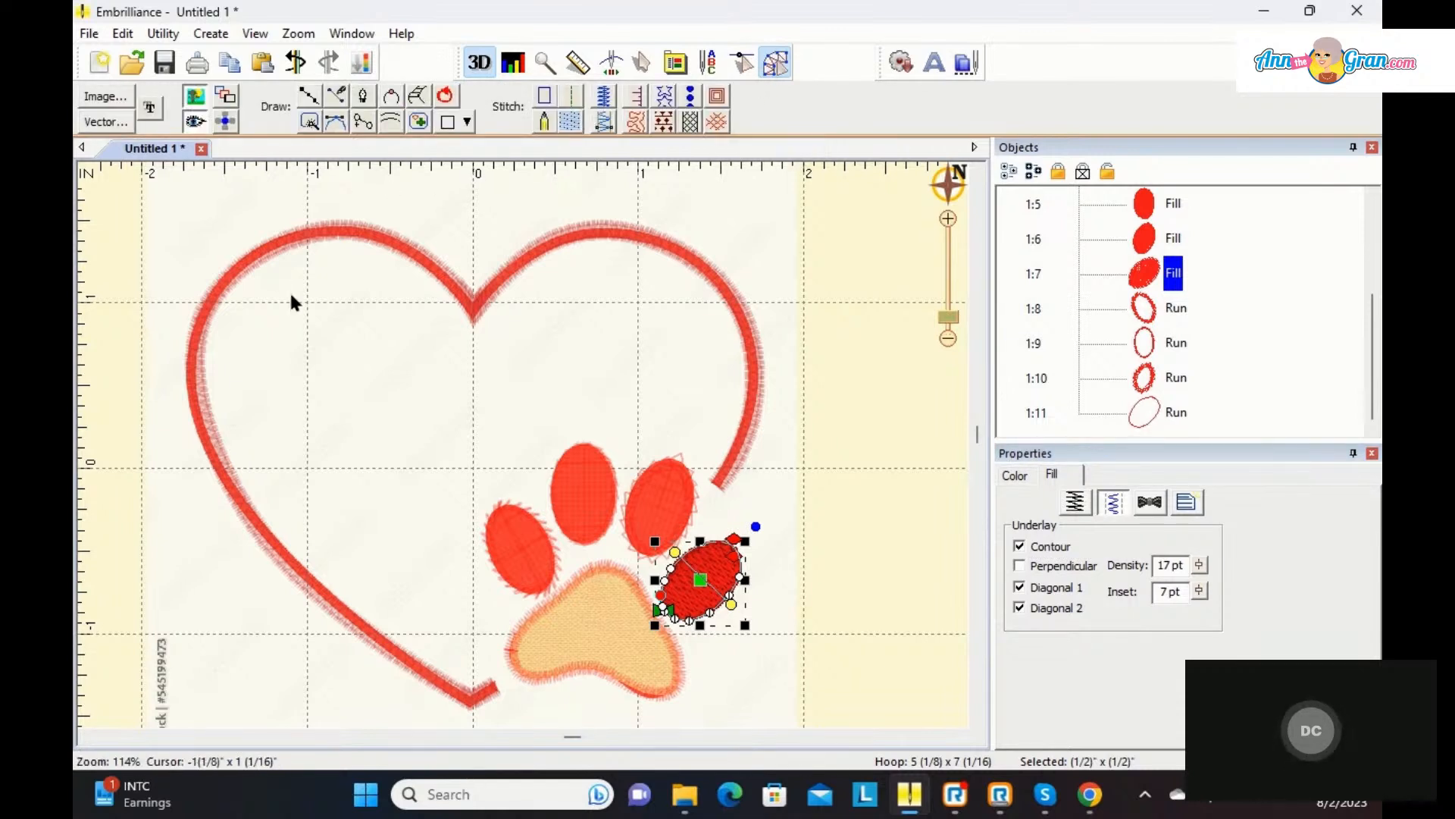
pyautogui.click(98, 62)
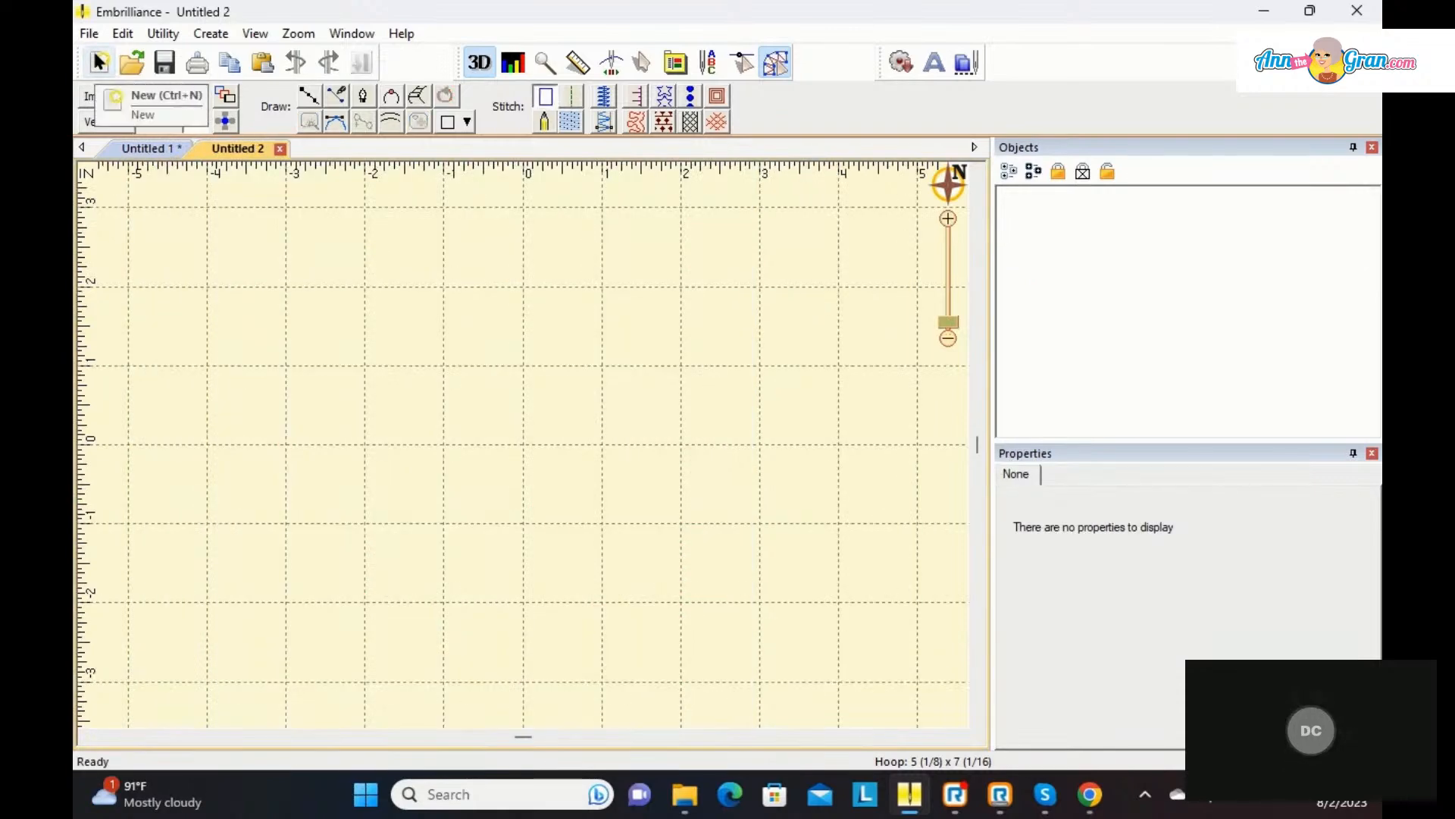
pyautogui.click(114, 97)
pyautogui.click(1073, 341)
pyautogui.click(1019, 579)
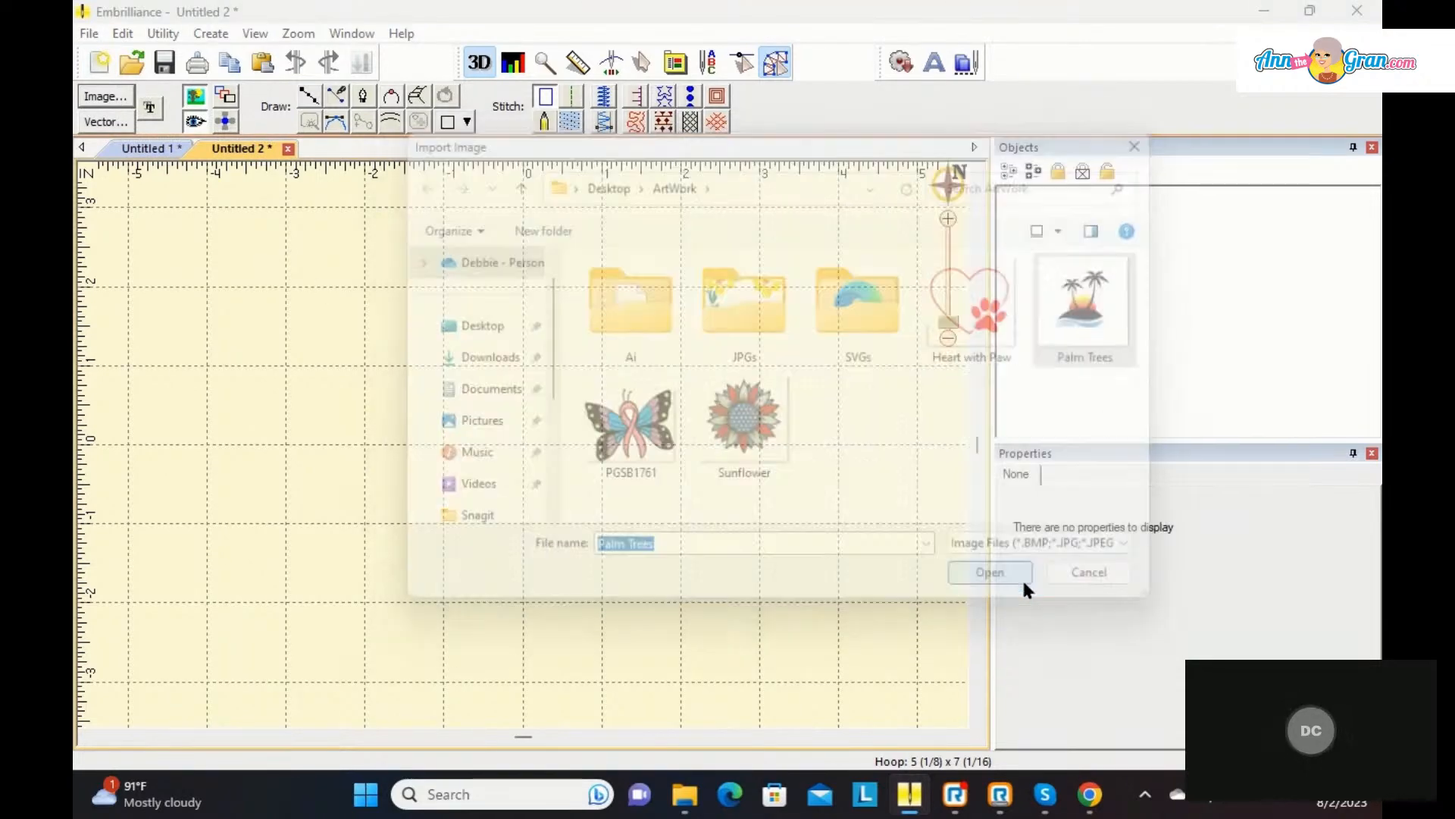
pyautogui.click(590, 522)
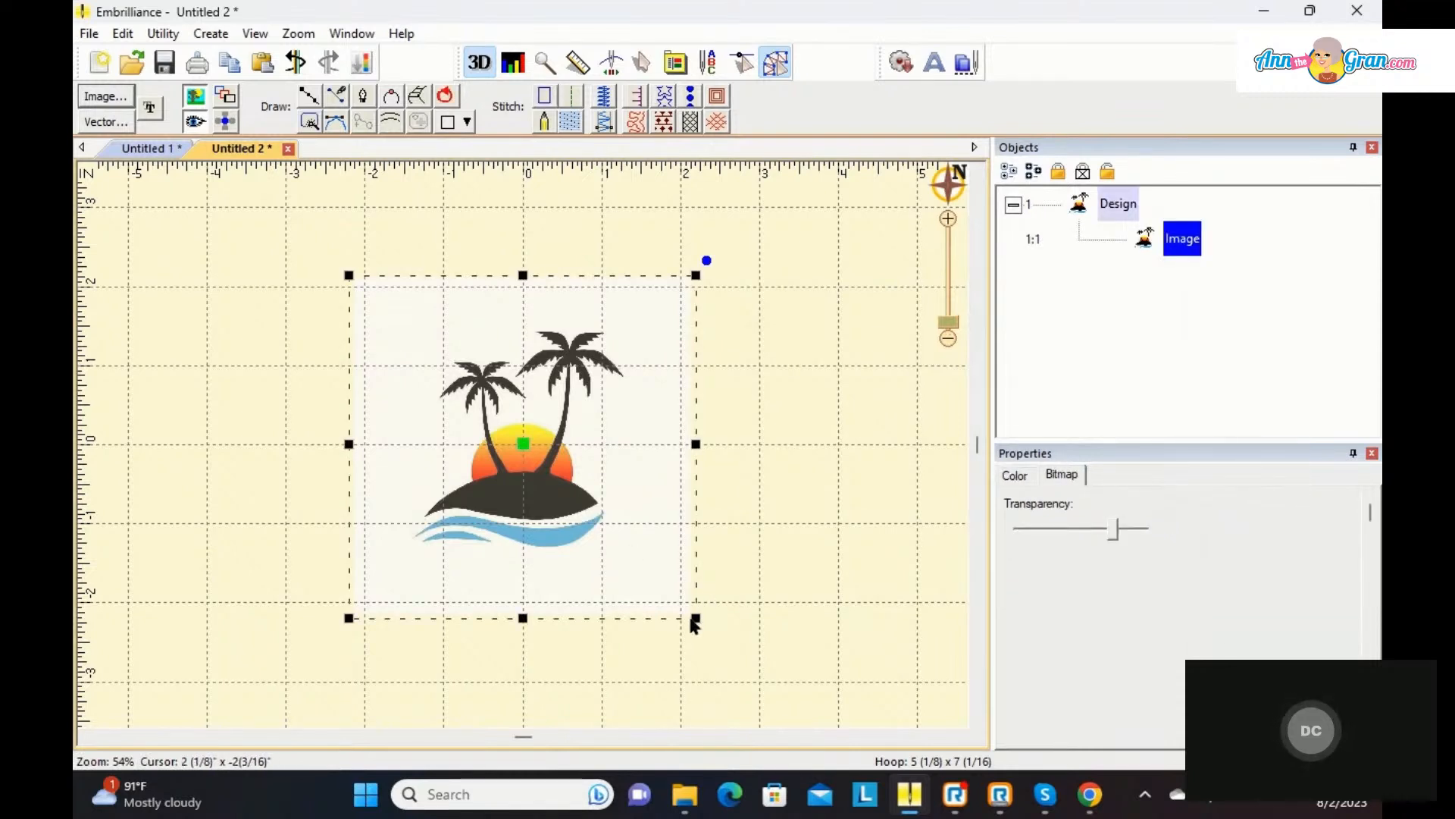
# Step: Enlarge the palm tree image proportionally around its center to about 8 inches wide
pyautogui.moveTo(696, 620); pyautogui.dragTo(928, 808)
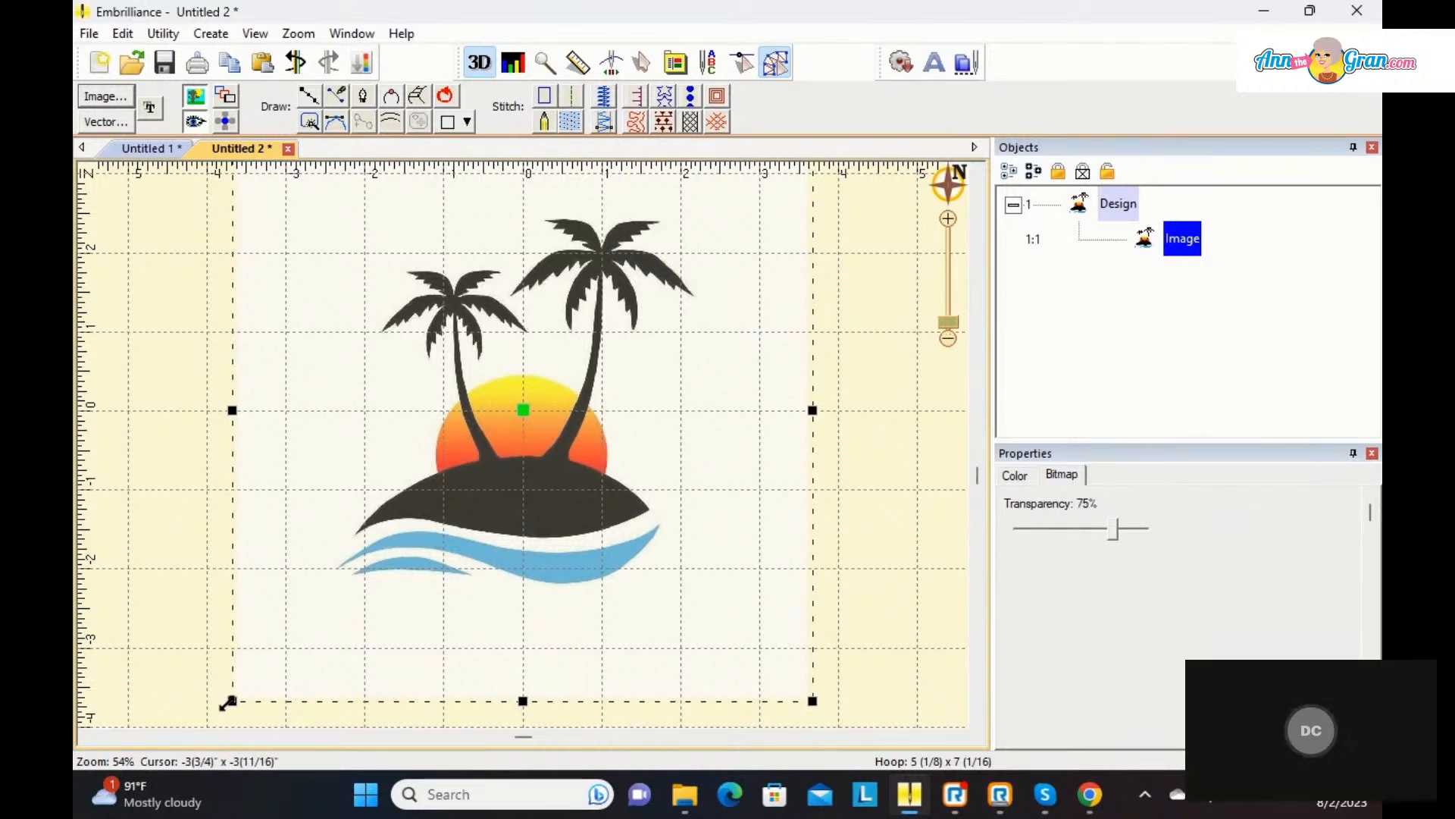
pyautogui.moveTo(228, 703); pyautogui.dragTo(182, 721)
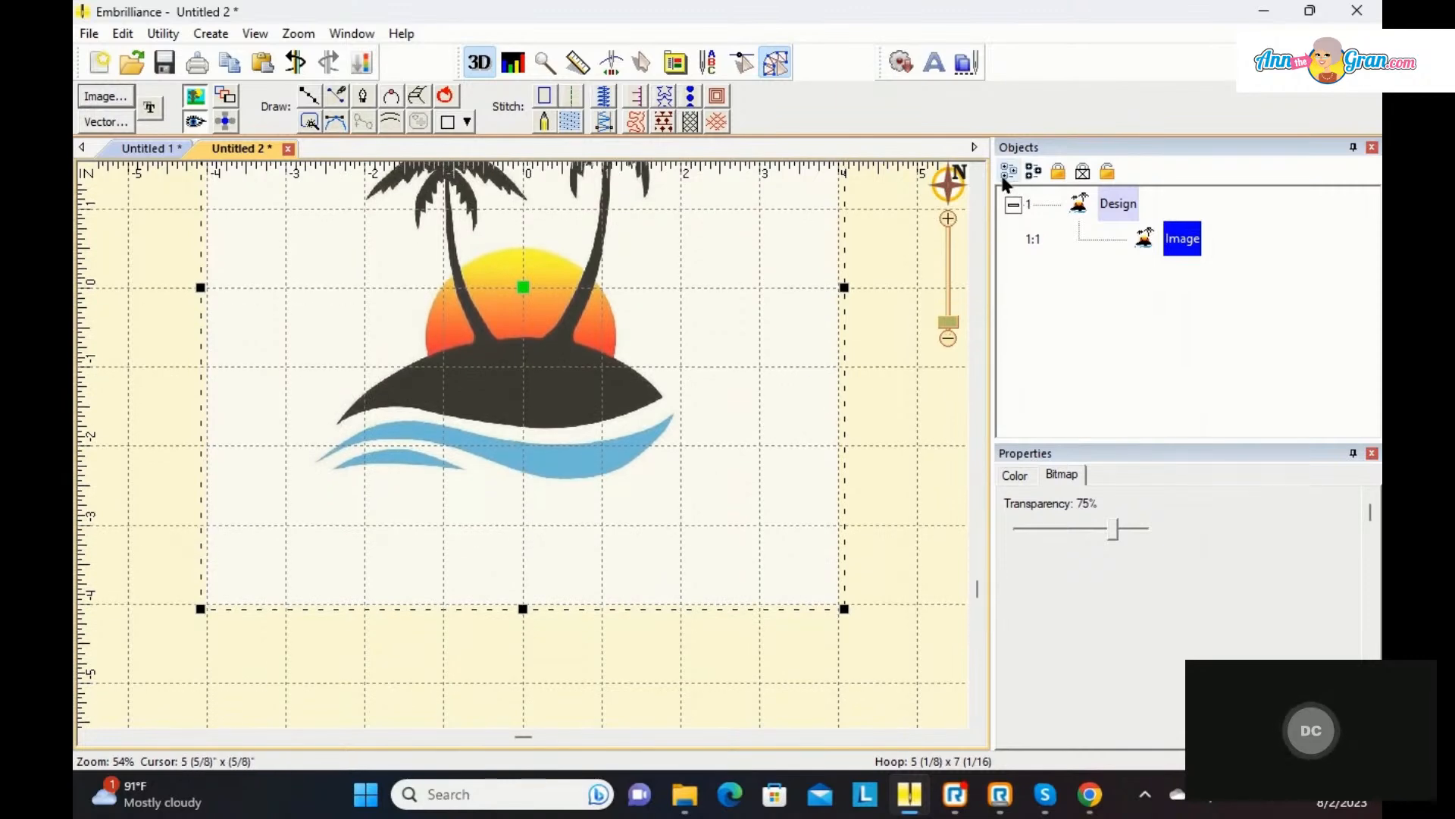
pyautogui.click(978, 172)
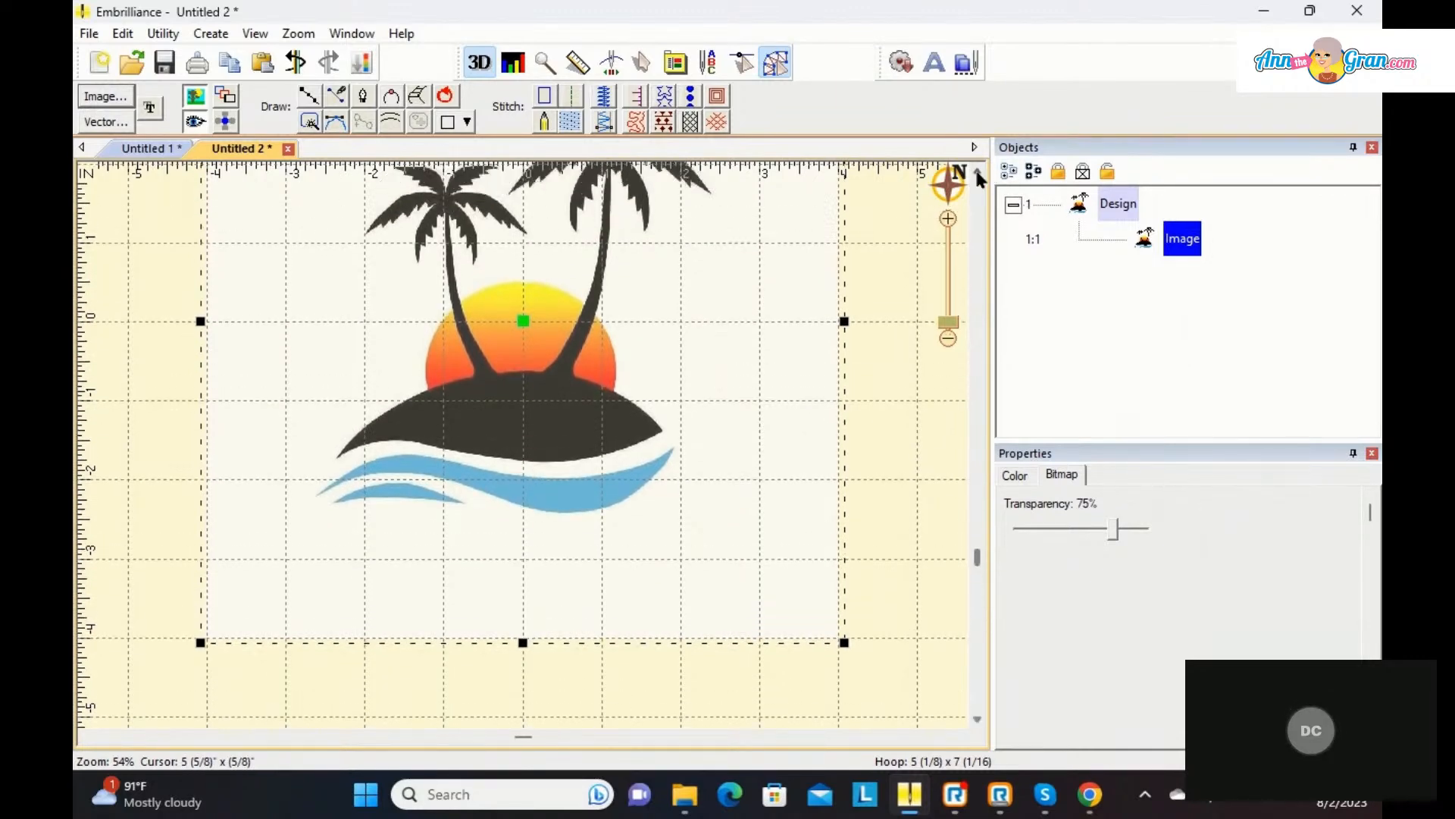
pyautogui.click(977, 172)
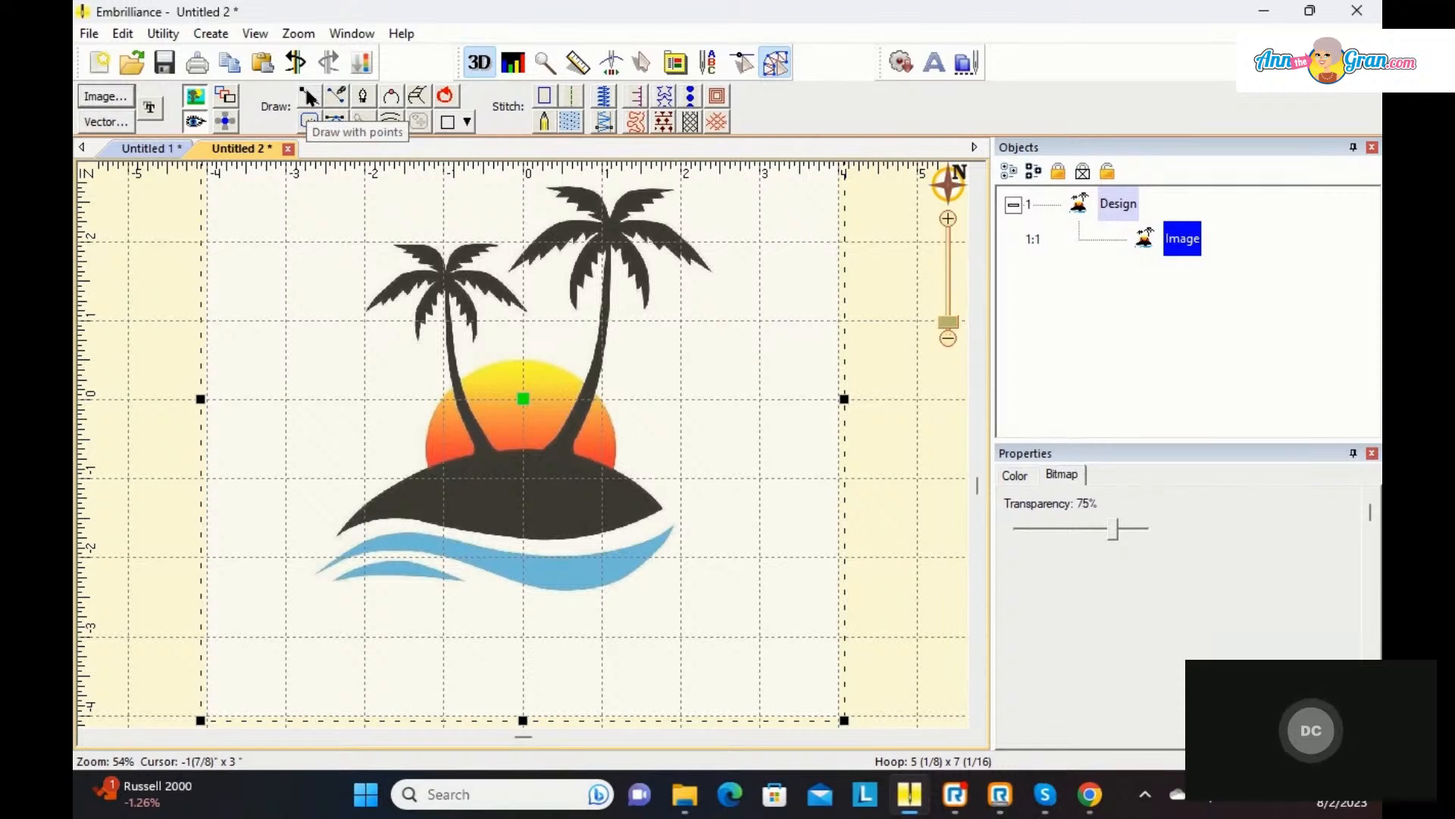
# Step: Trace the sun with points as a closed outline about 2 7/16 by 1 5/8 inches, running its lower edge inside the island
pyautogui.click(309, 119)
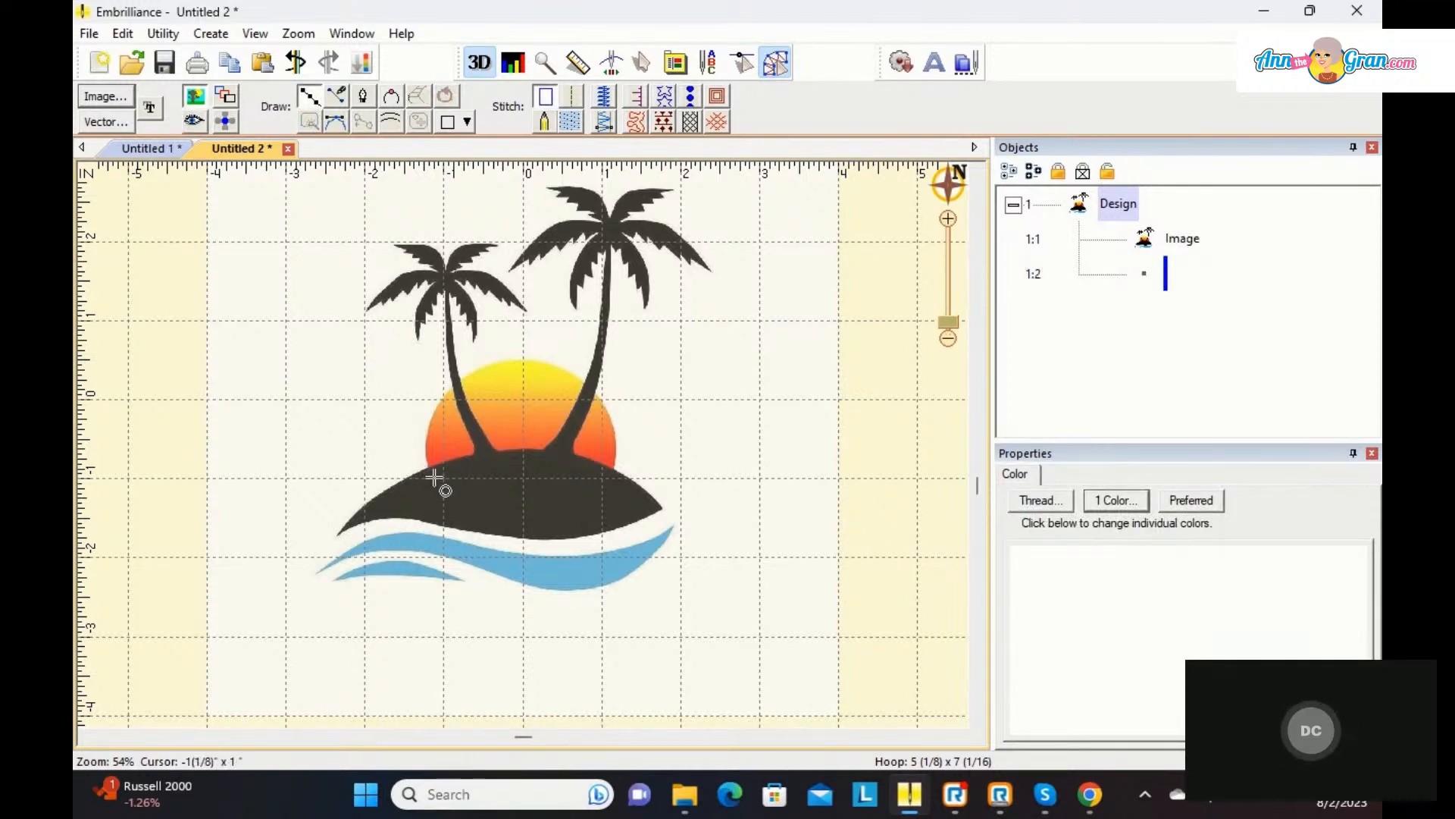
pyautogui.click(434, 477)
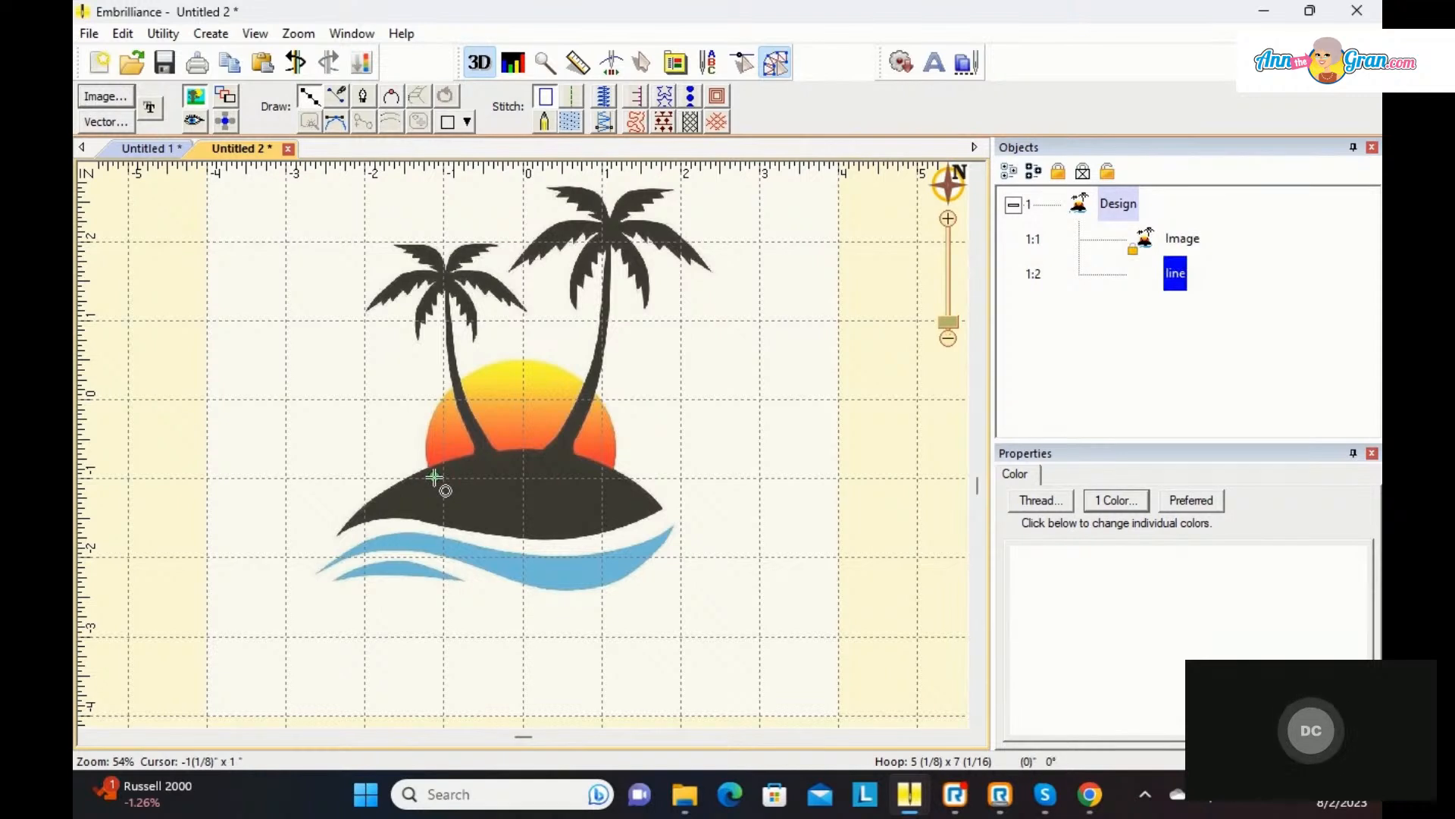
pyautogui.click(443, 395)
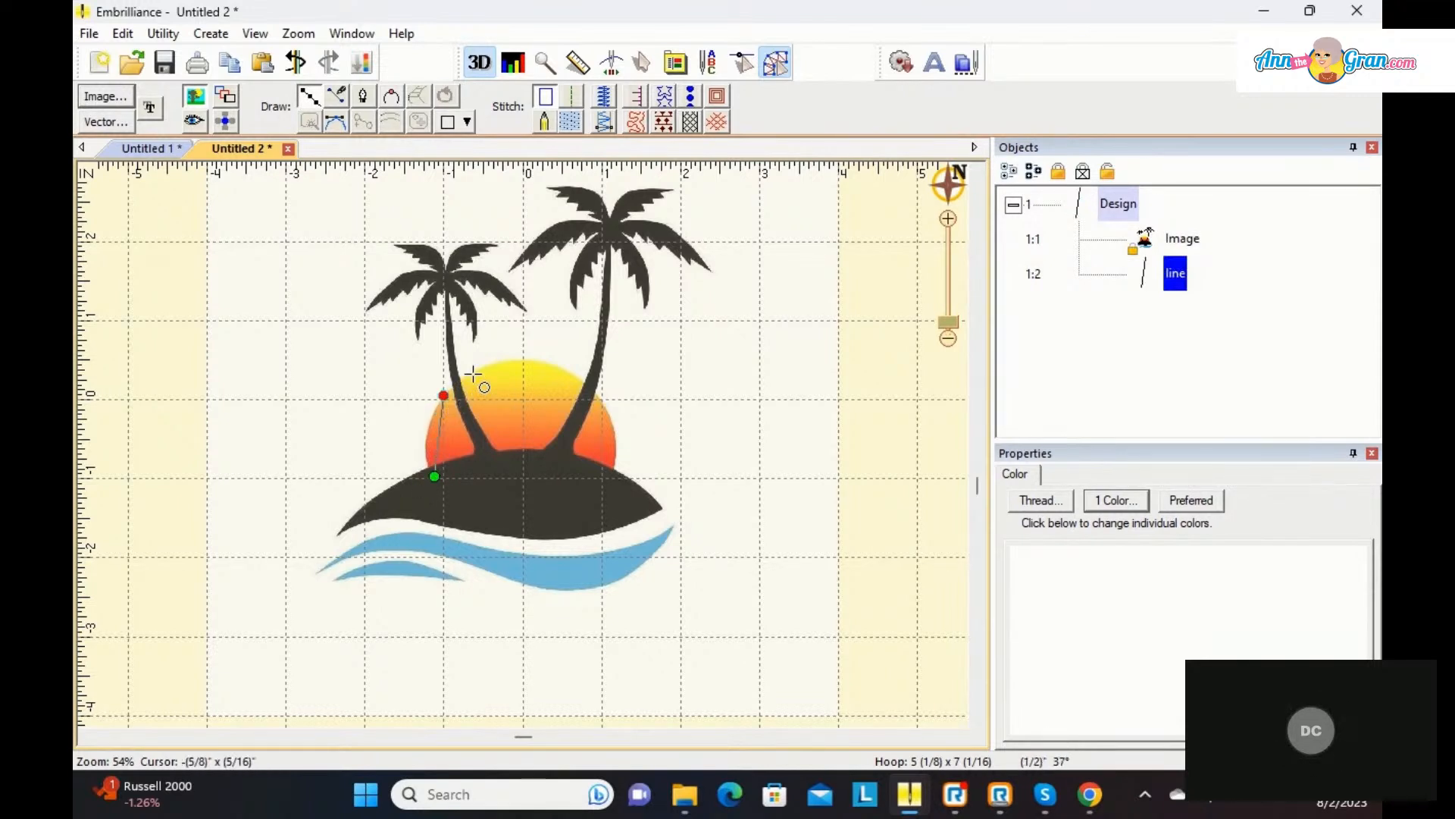
pyautogui.click(526, 358)
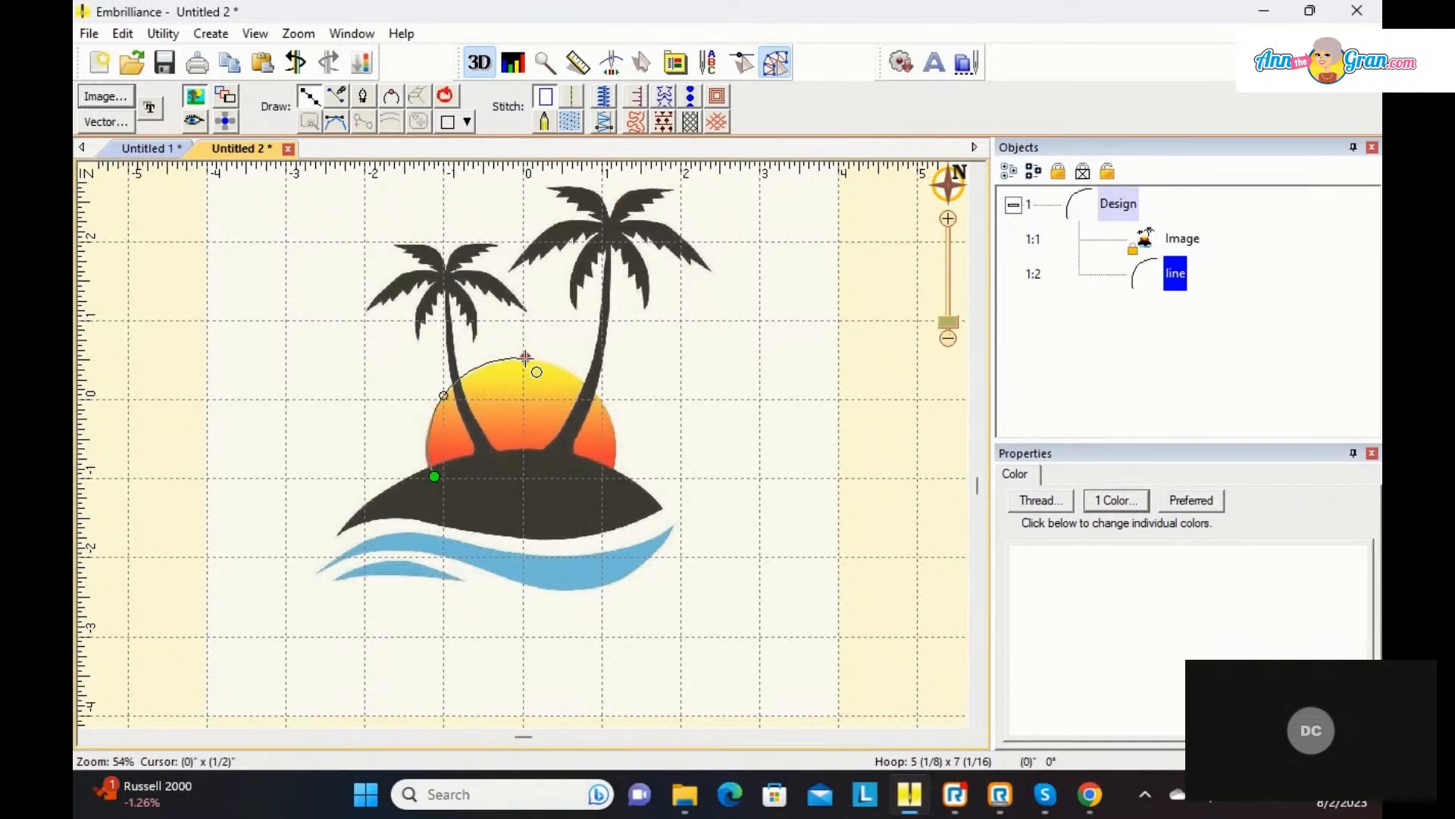
pyautogui.click(601, 400)
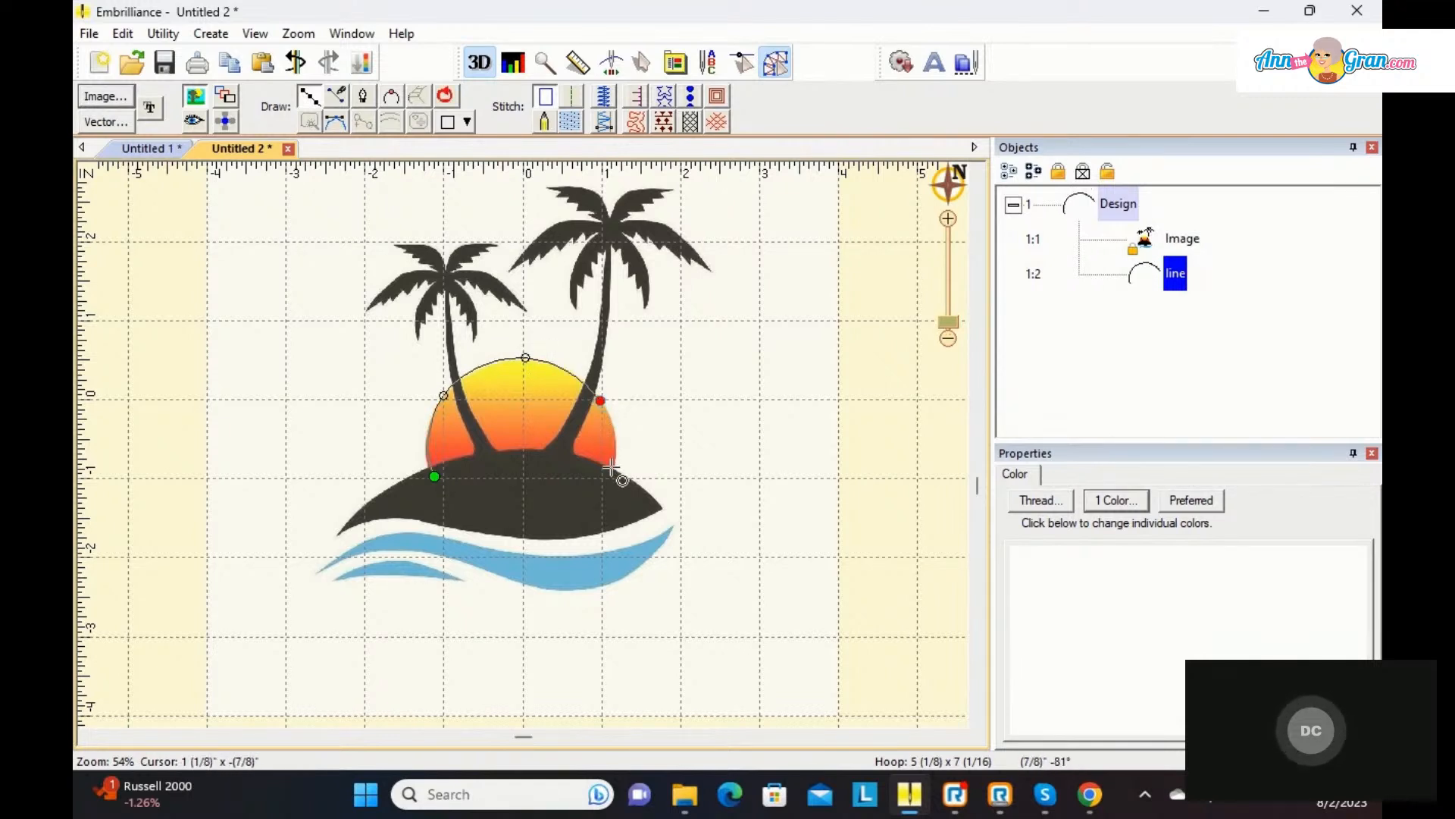
pyautogui.click(607, 482)
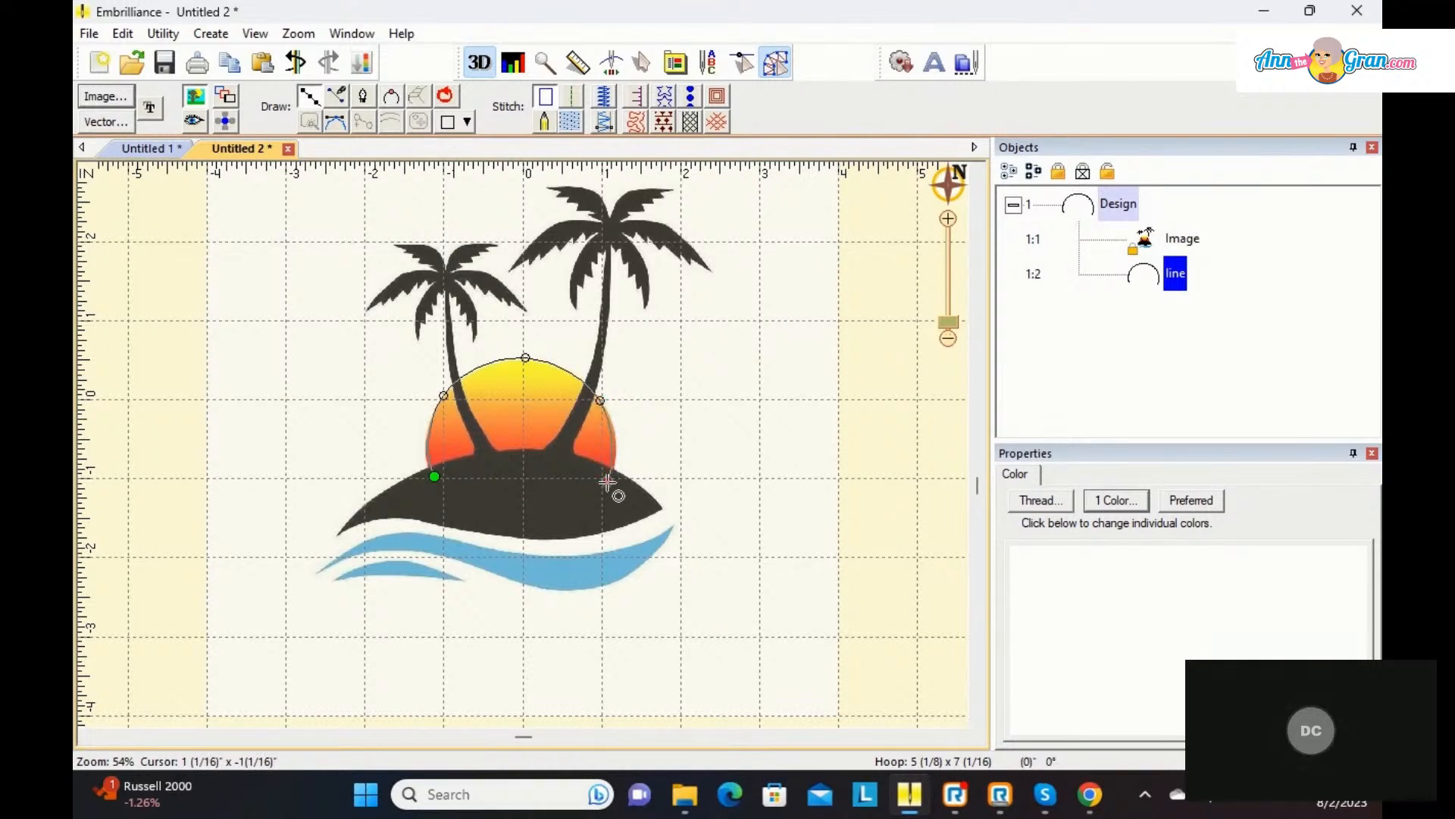
pyautogui.click(573, 472)
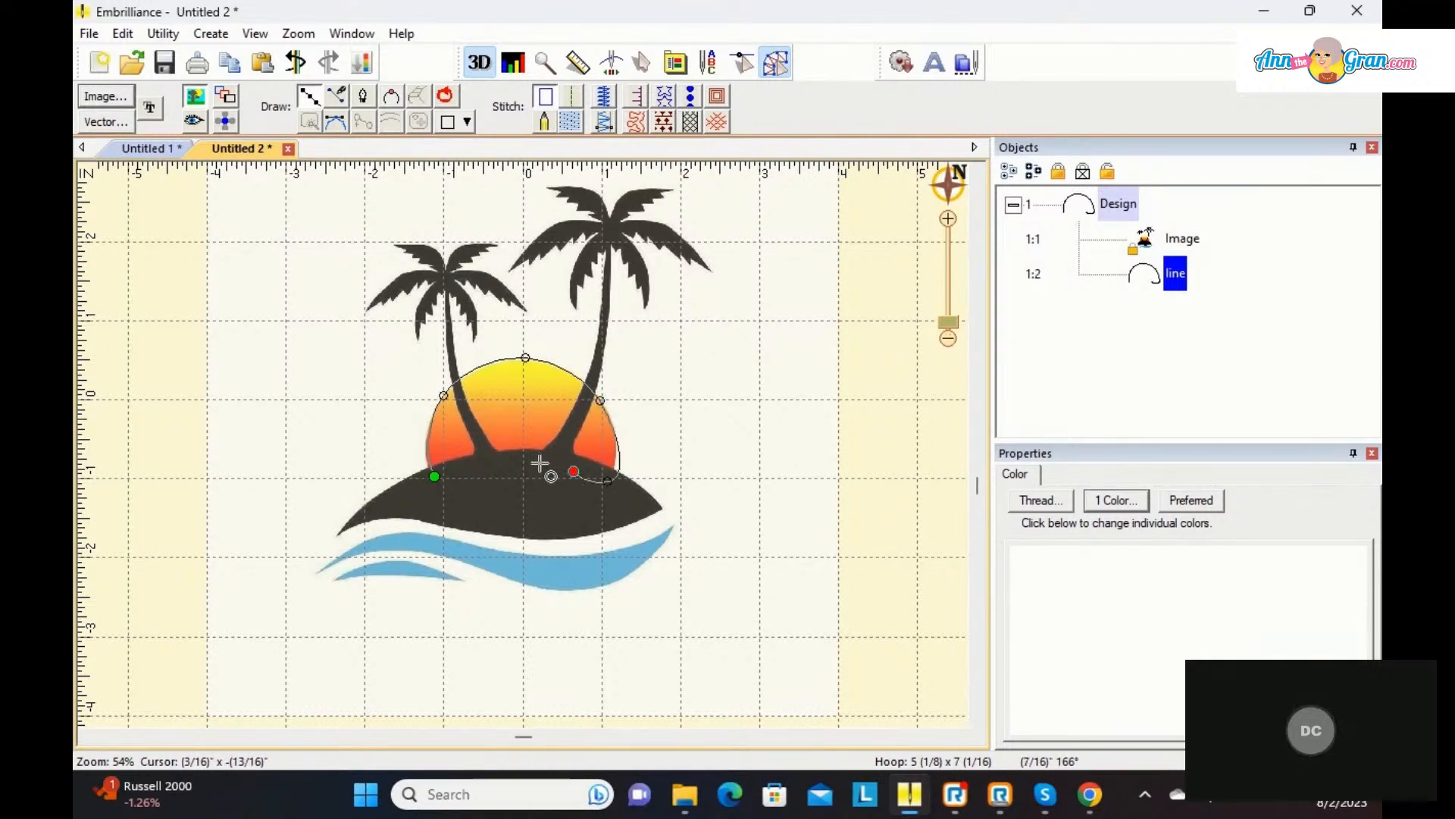
pyautogui.click(516, 468)
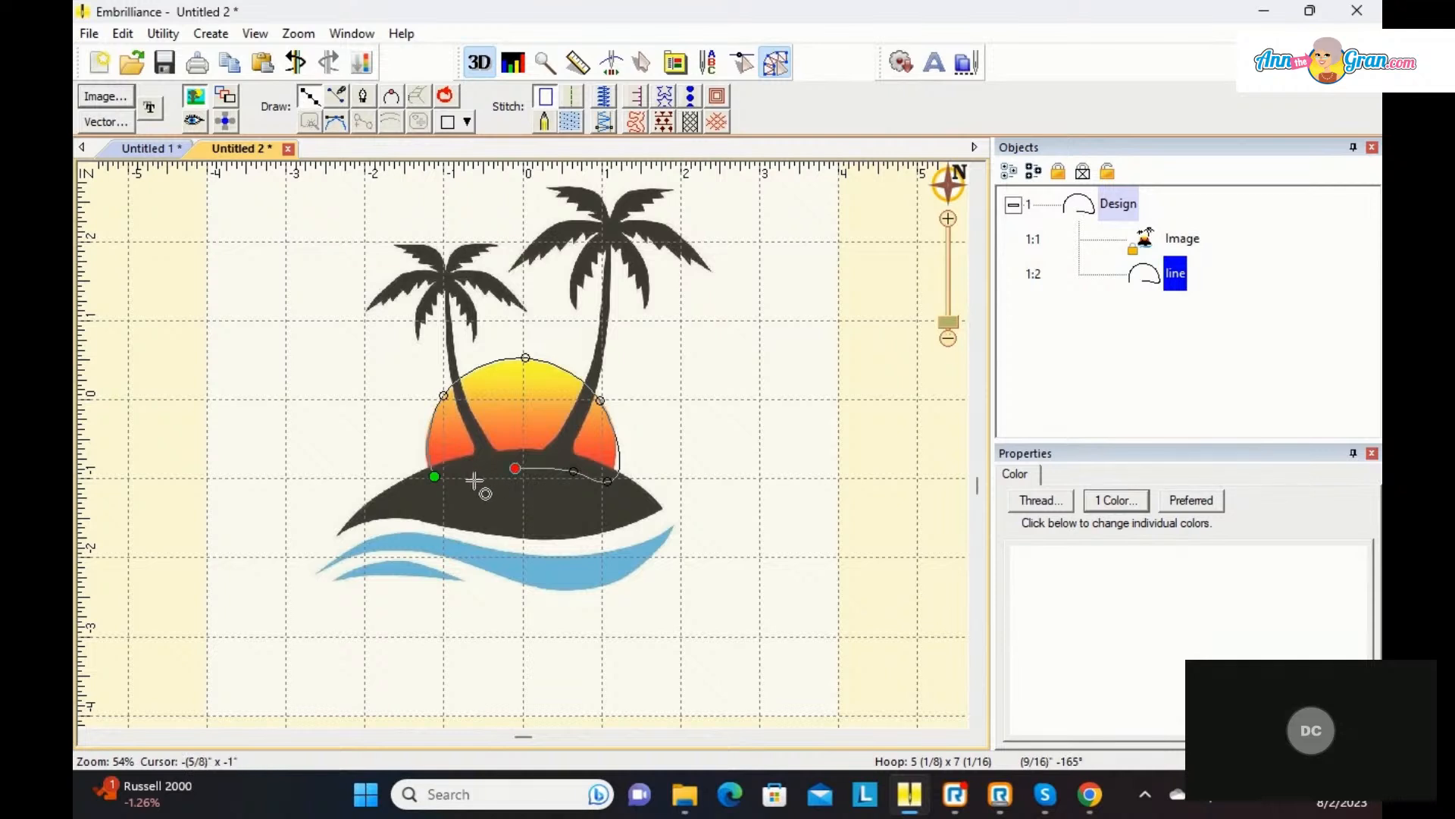
pyautogui.click(452, 99)
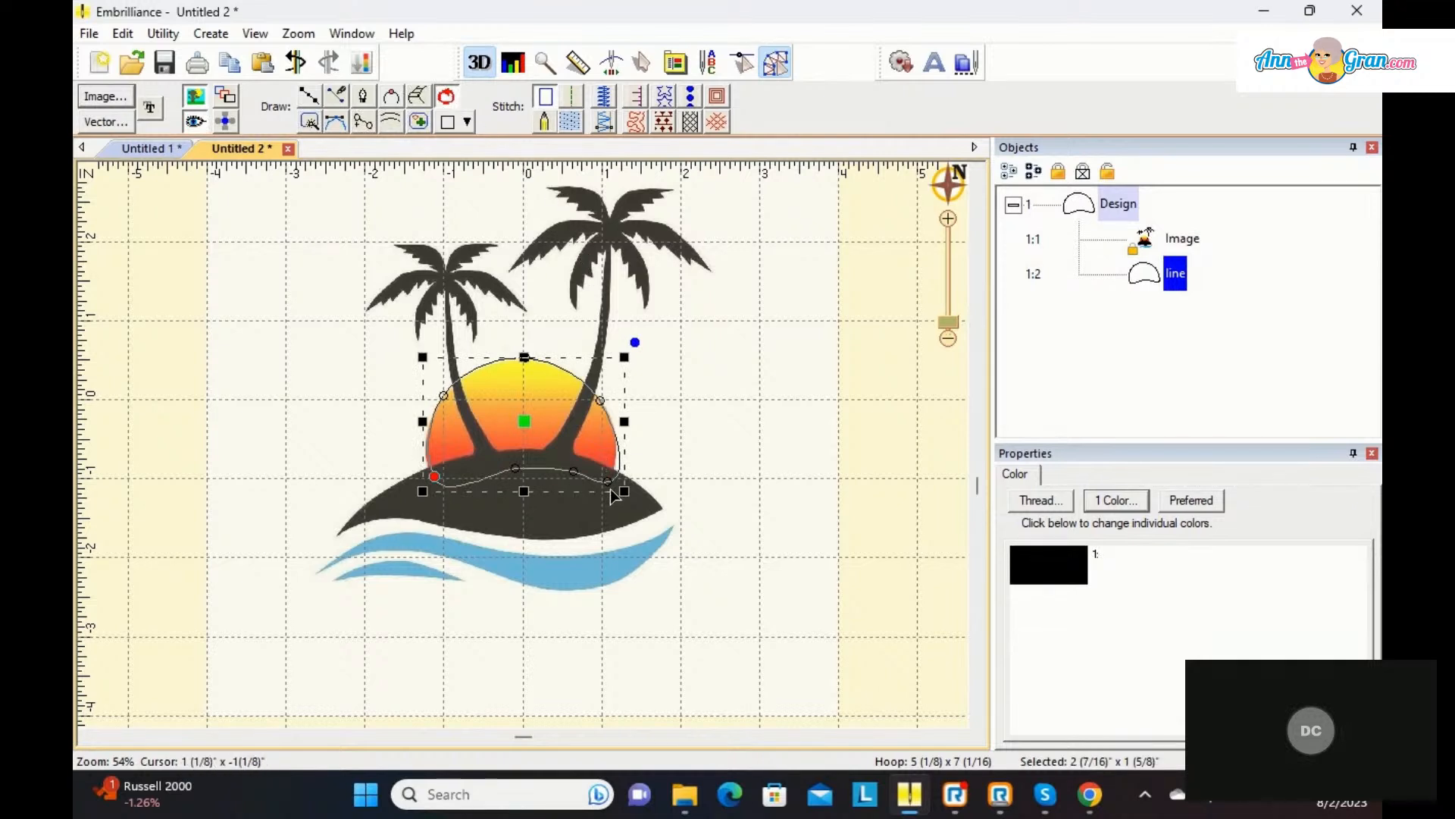
# Step: Delete the sun outline's lower right corner node and stretch the neighbouring node's curve handle outward to follow the sun's edge
pyautogui.moveTo(608, 487); pyautogui.dragTo(579, 482)
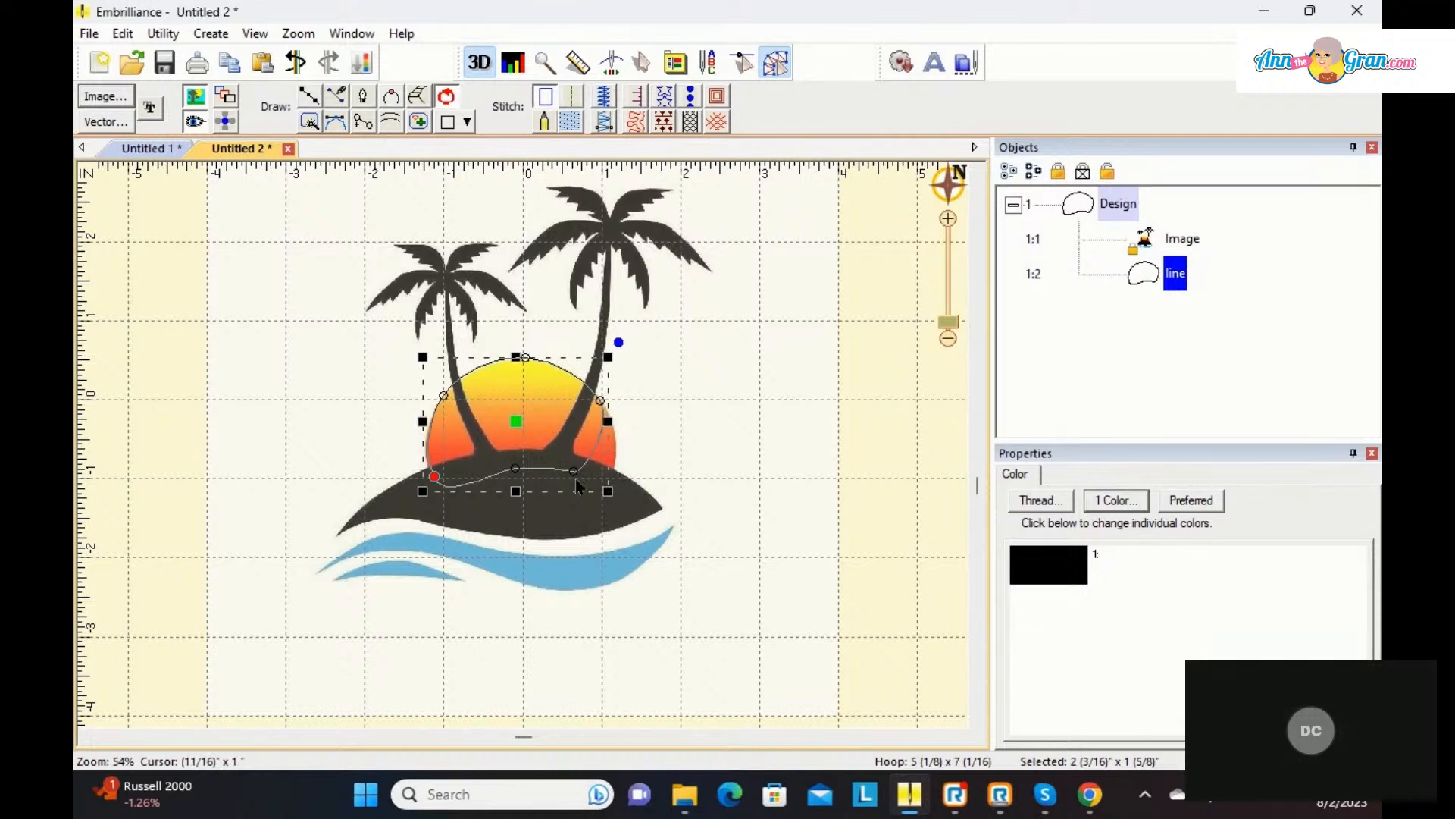
pyautogui.click(573, 472)
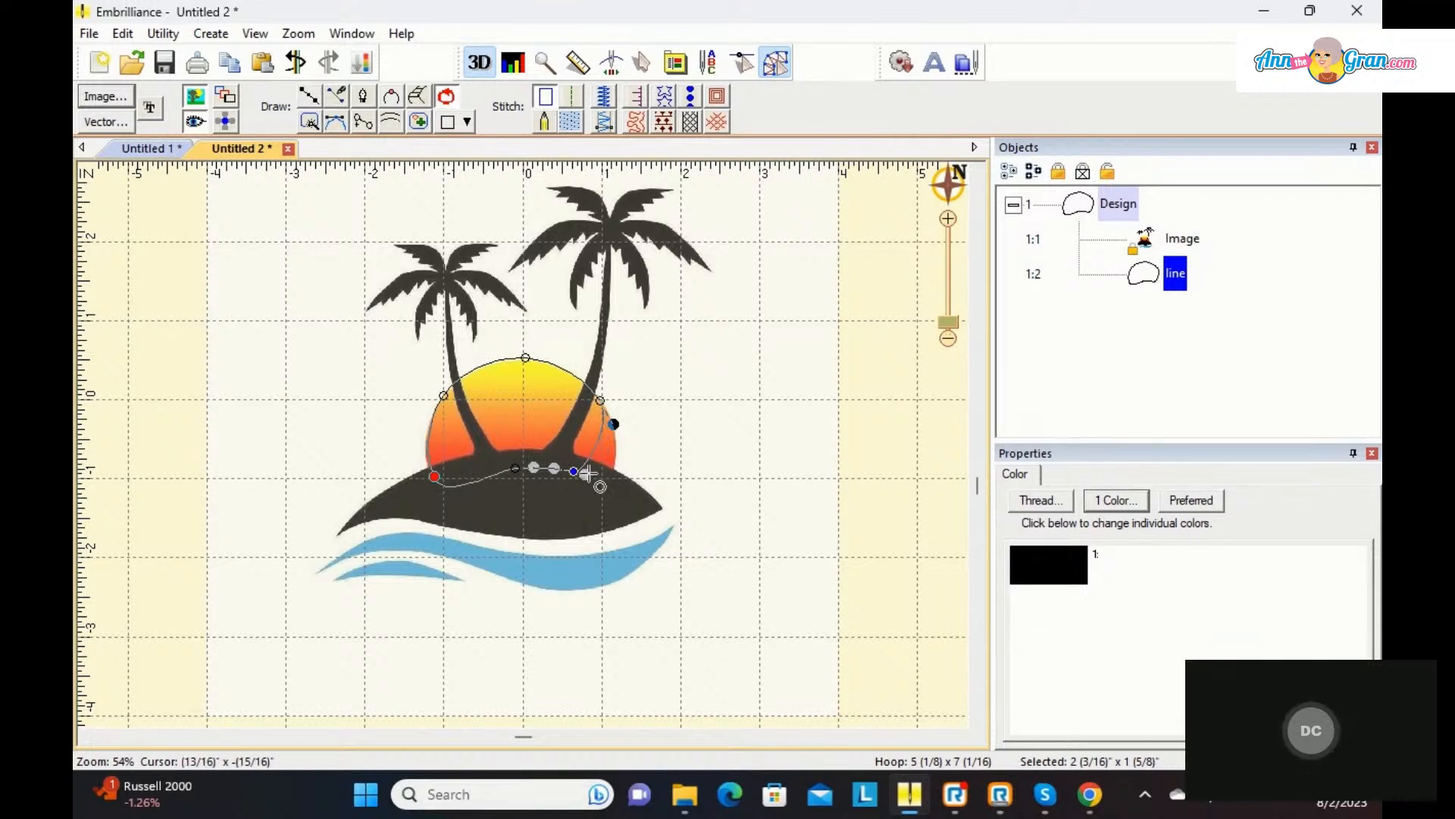
pyautogui.click(634, 497)
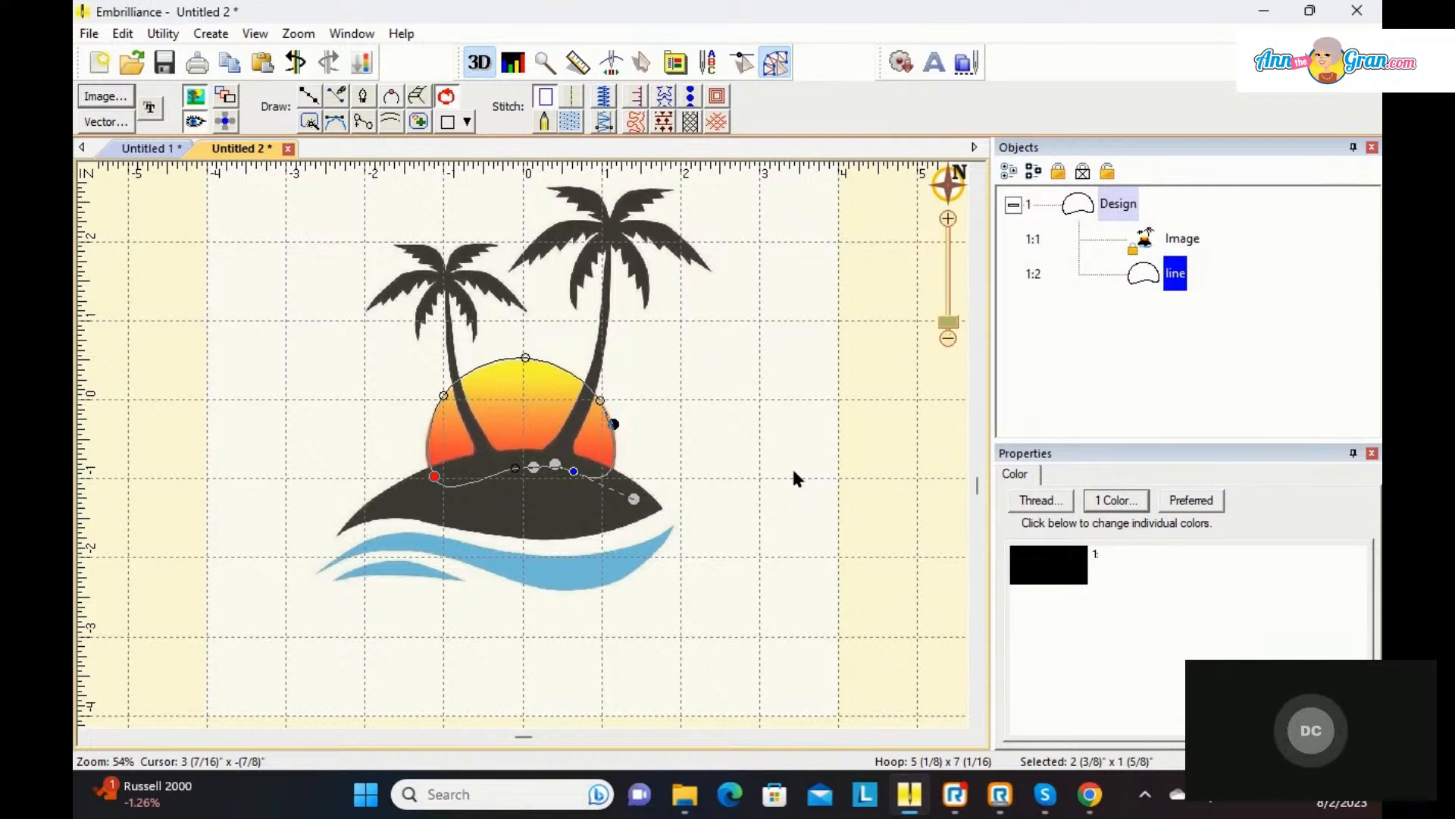
# Step: Set the sun outline's thread color to Madeira Thread Chest 1278 True Orange, searching for "orange"
pyautogui.click(1038, 561)
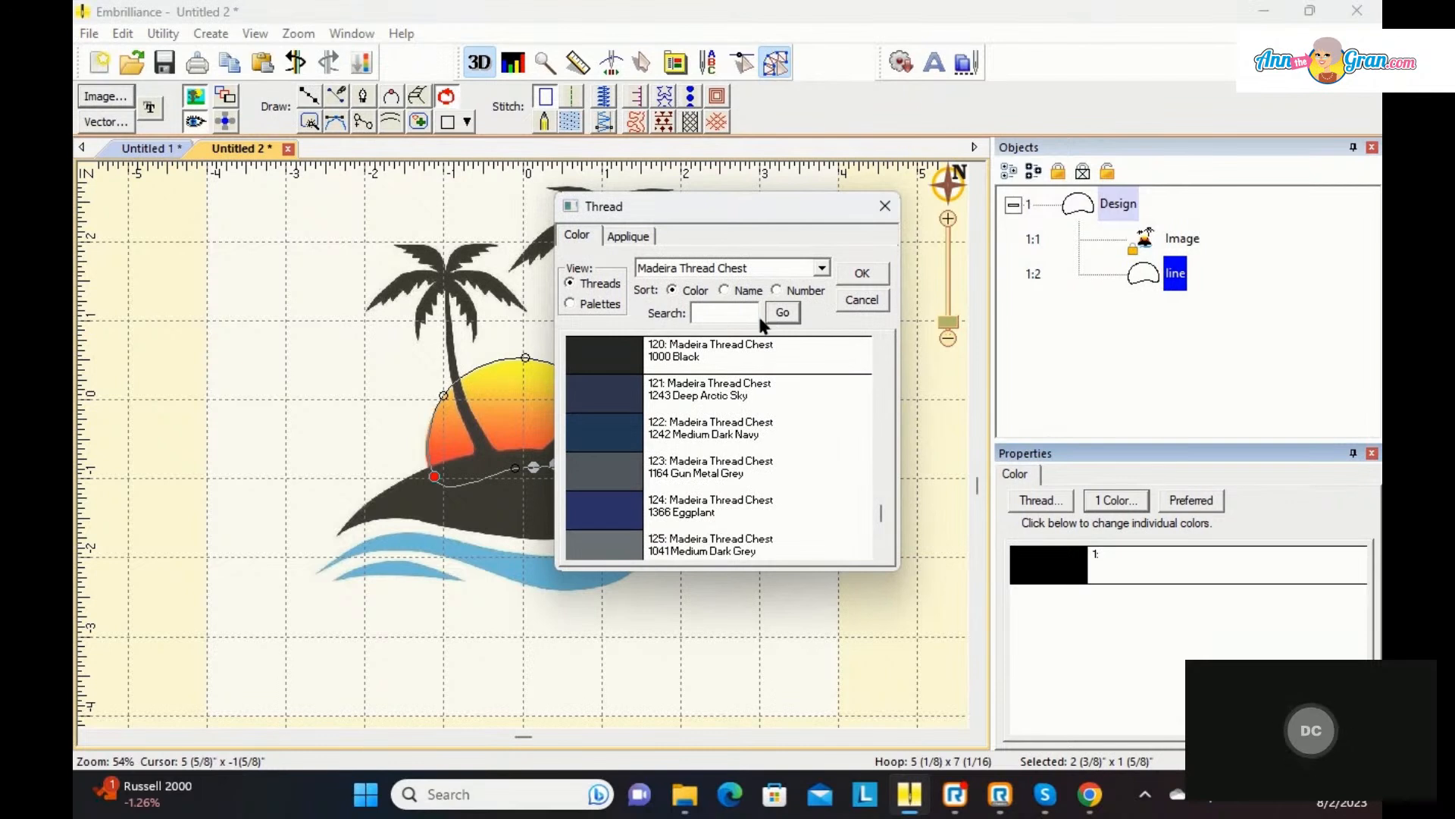
pyautogui.click(753, 313)
pyautogui.write('orange')
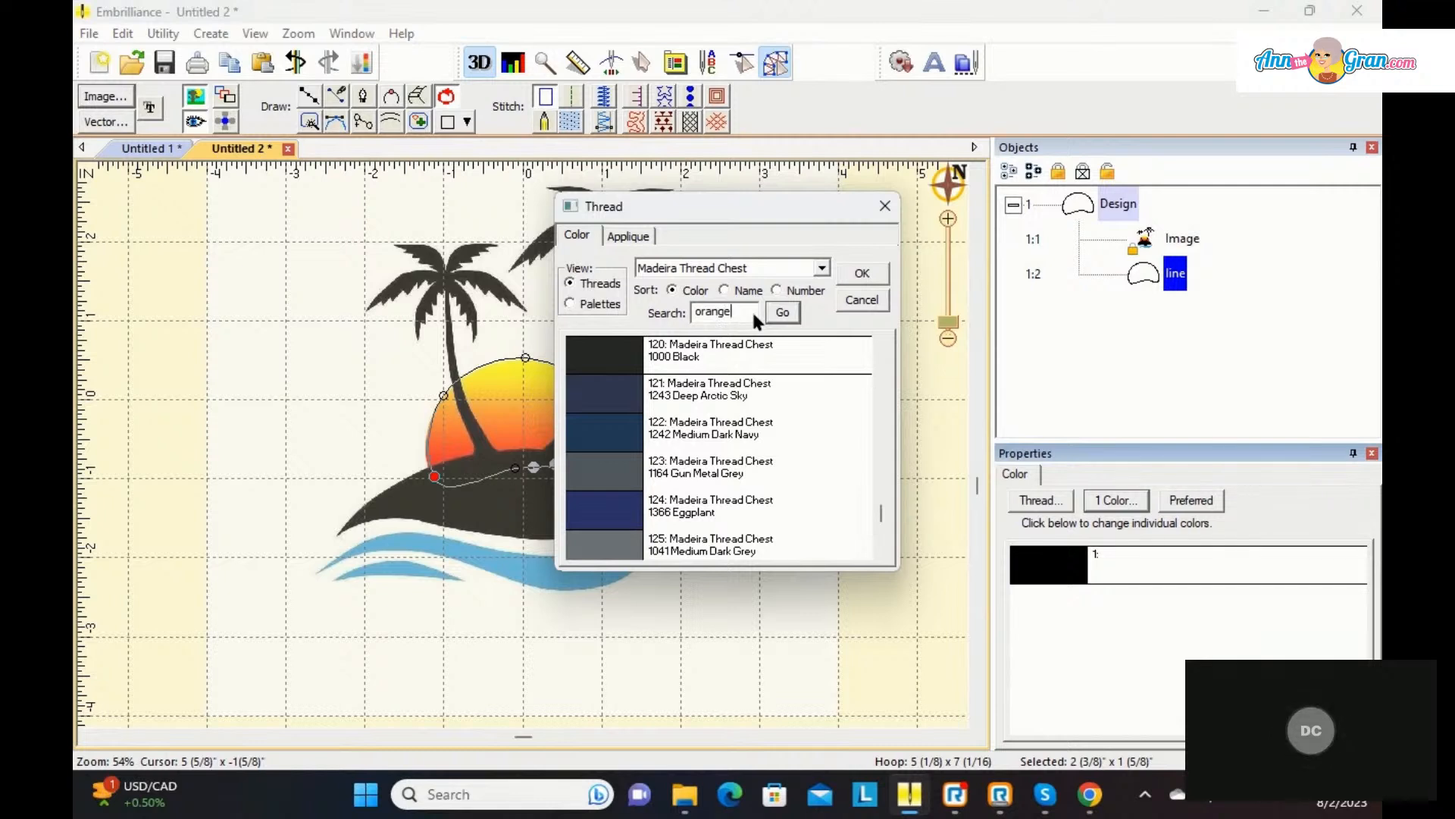
pyautogui.press('Return')
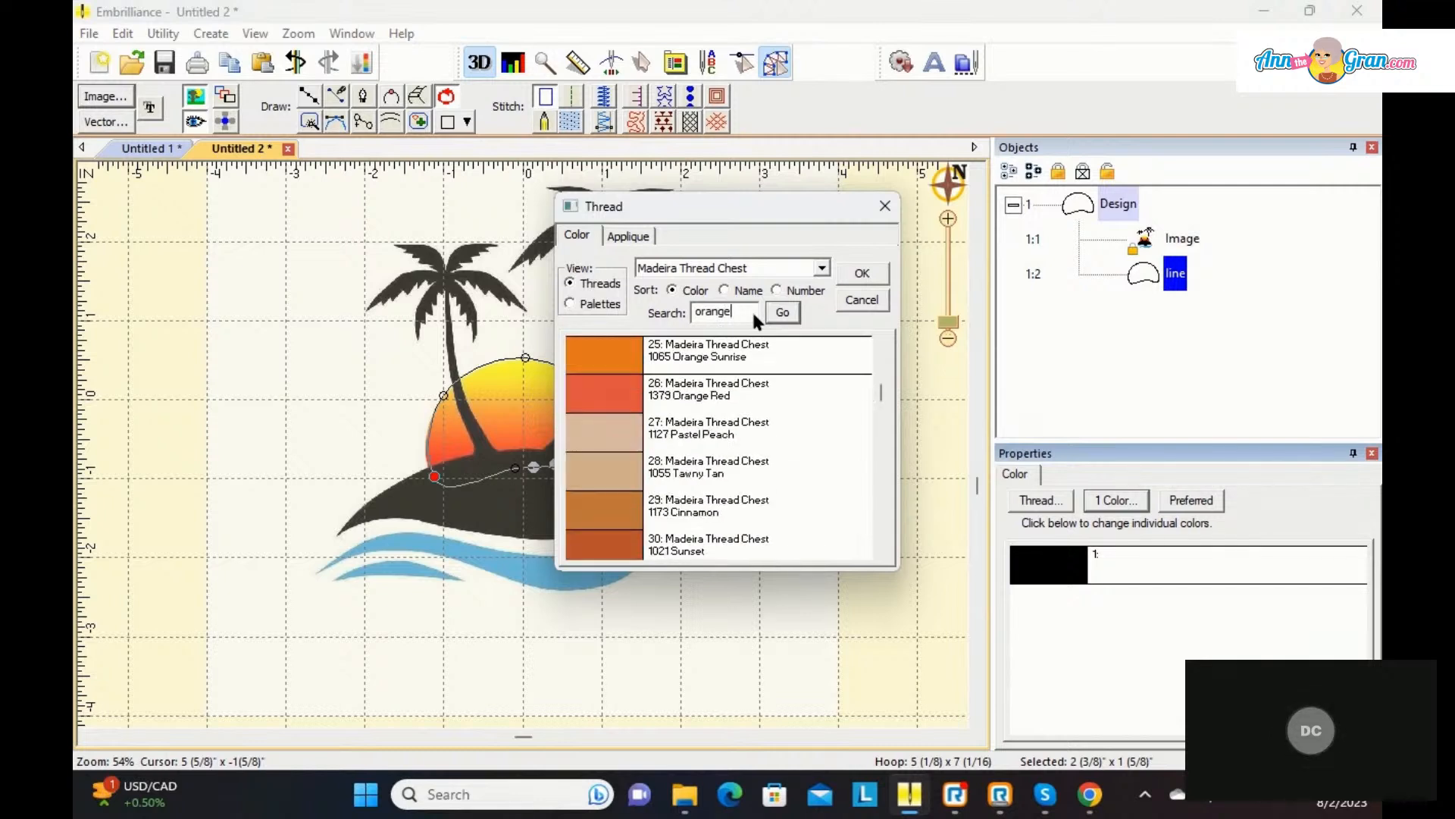
pyautogui.press('Return')
pyautogui.press('Return')
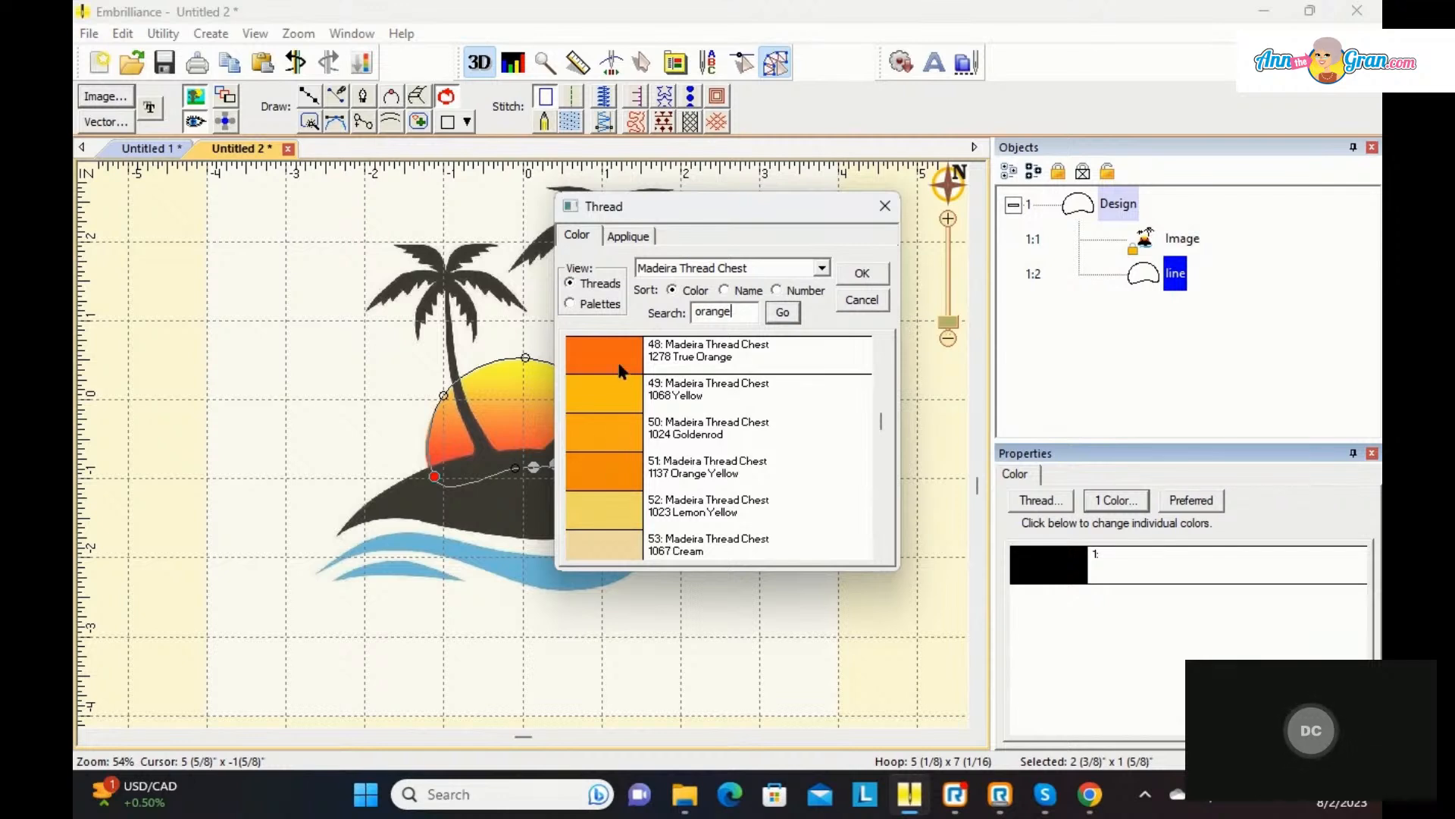
pyautogui.click(862, 275)
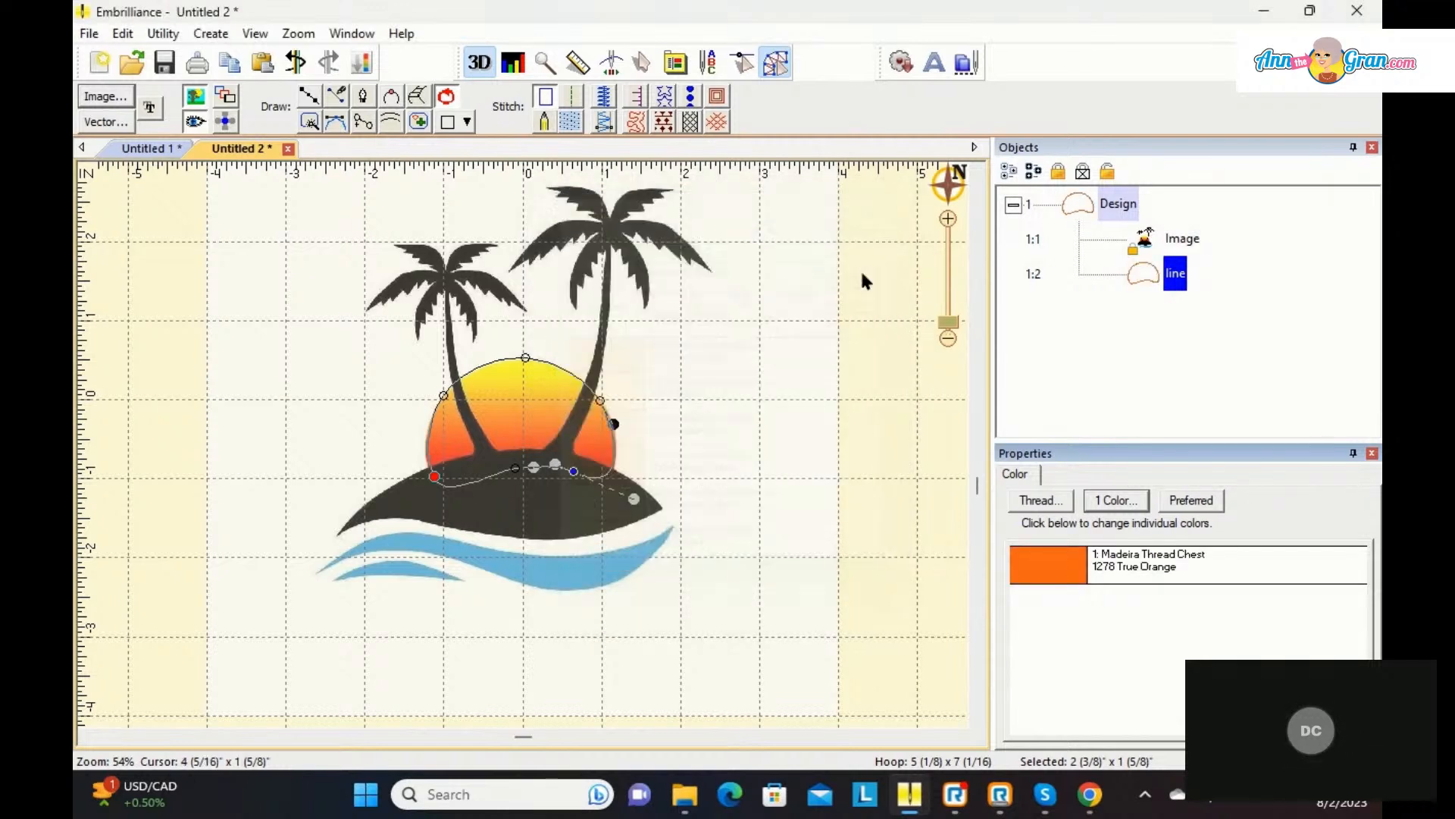
# Step: Convert the sun outline to a fill stitch with a Decreasing gradient and a fill density of 15.0 pt
pyautogui.click(571, 123)
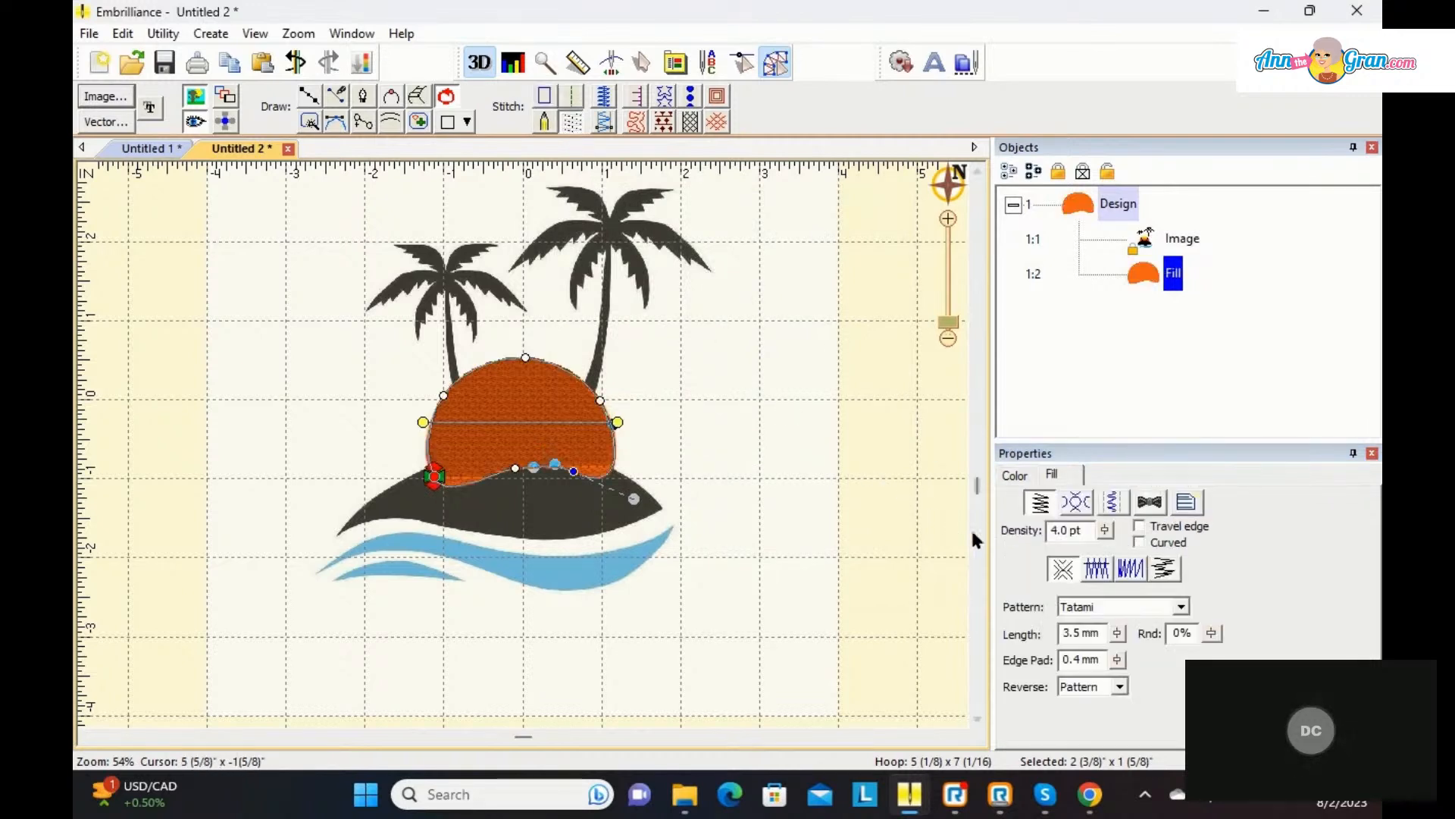
pyautogui.click(1131, 570)
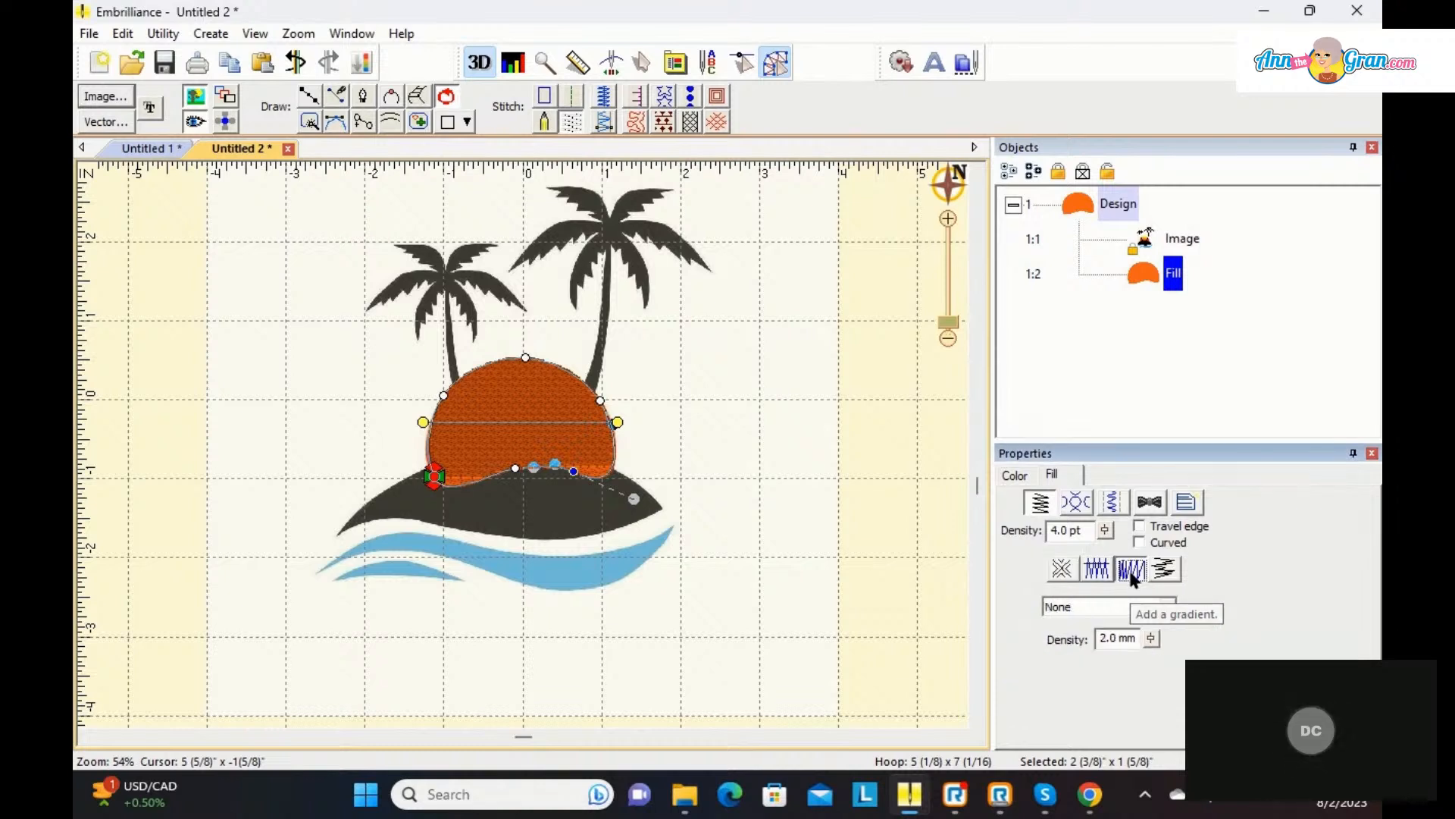
pyautogui.click(1169, 608)
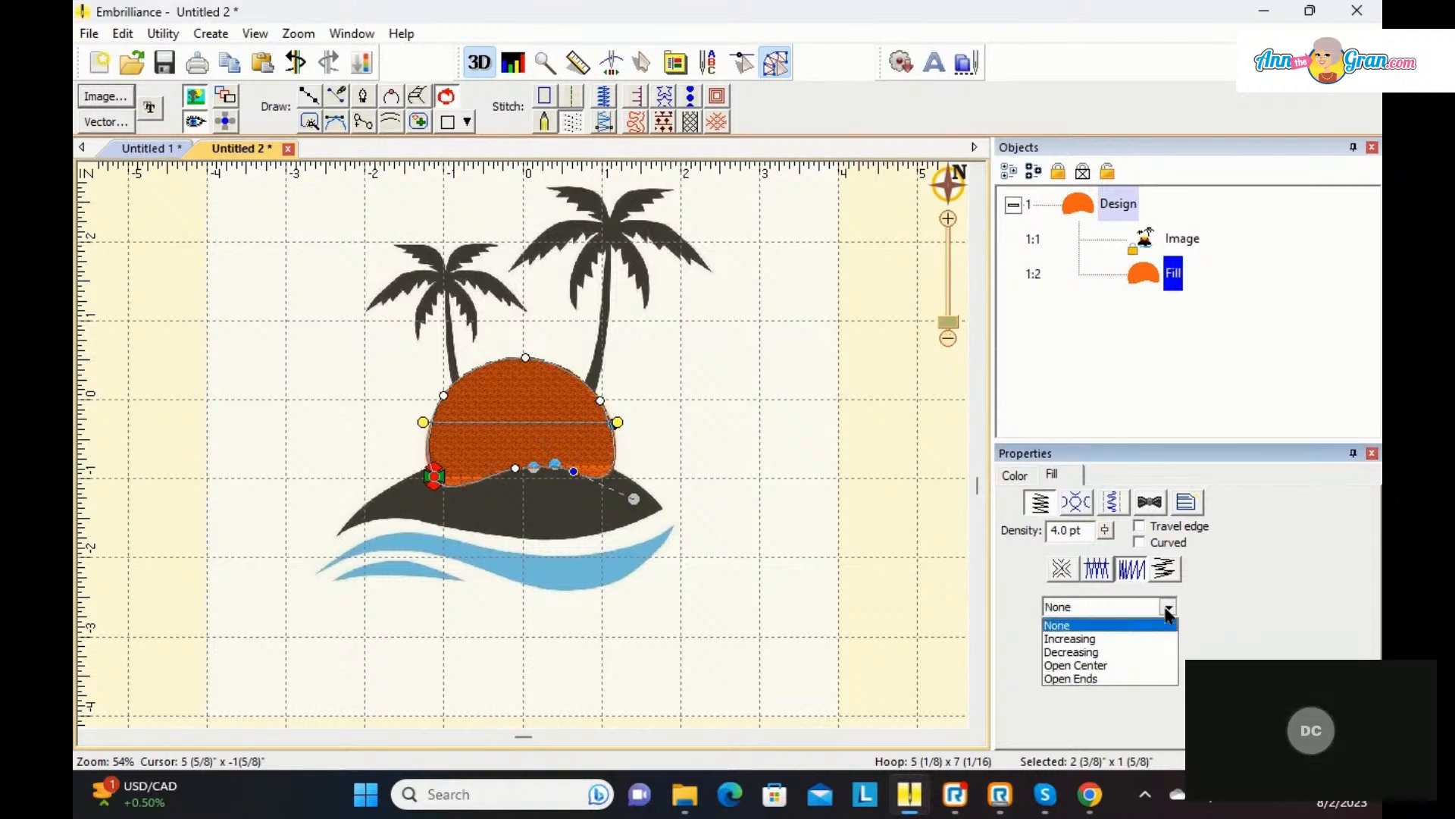
pyautogui.click(1110, 653)
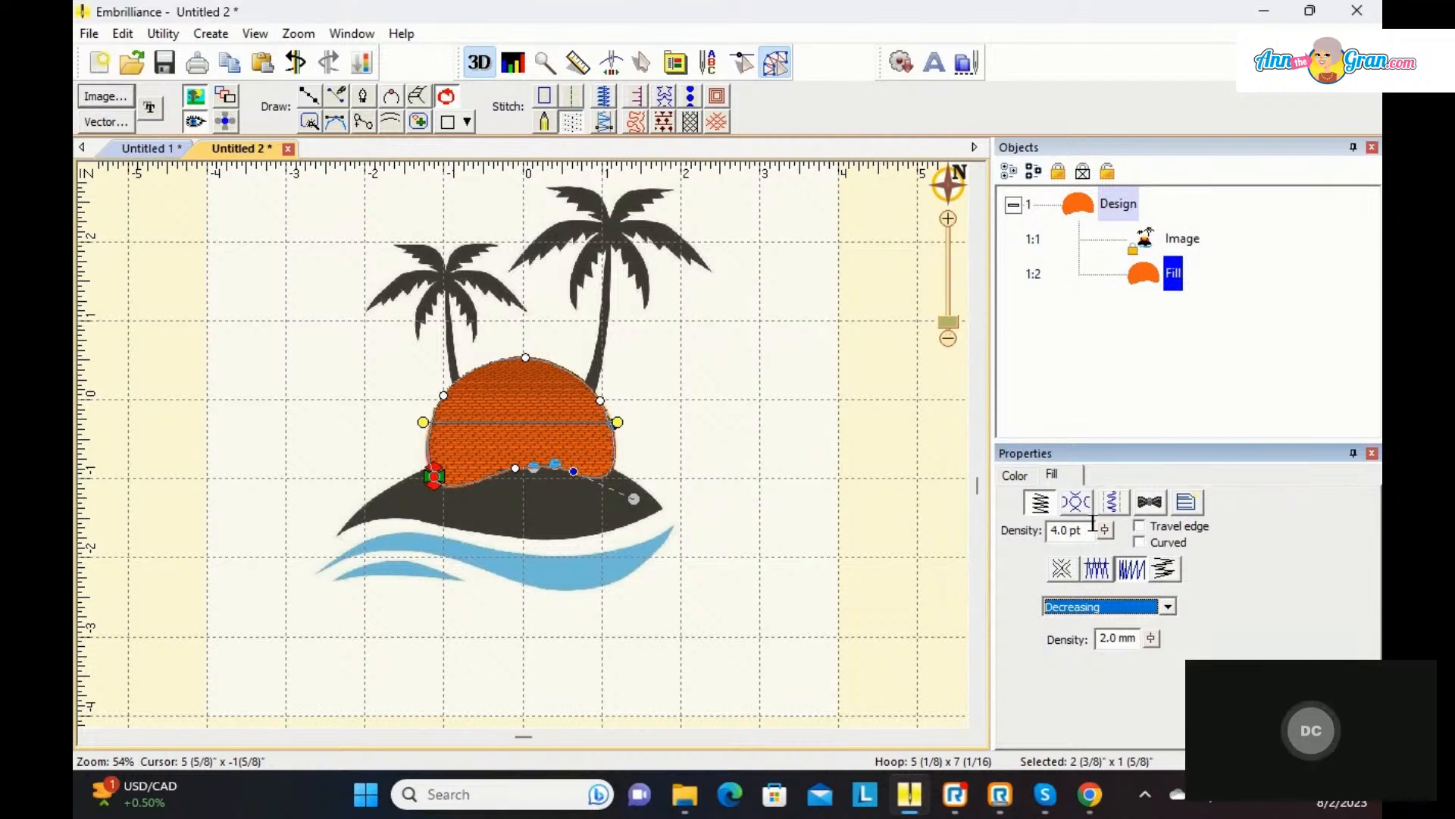
pyautogui.moveTo(1105, 531)
pyautogui.mouseDown()
pyautogui.moveTo(1107, 661)
pyautogui.moveTo(1110, 526)
pyautogui.mouseUp()
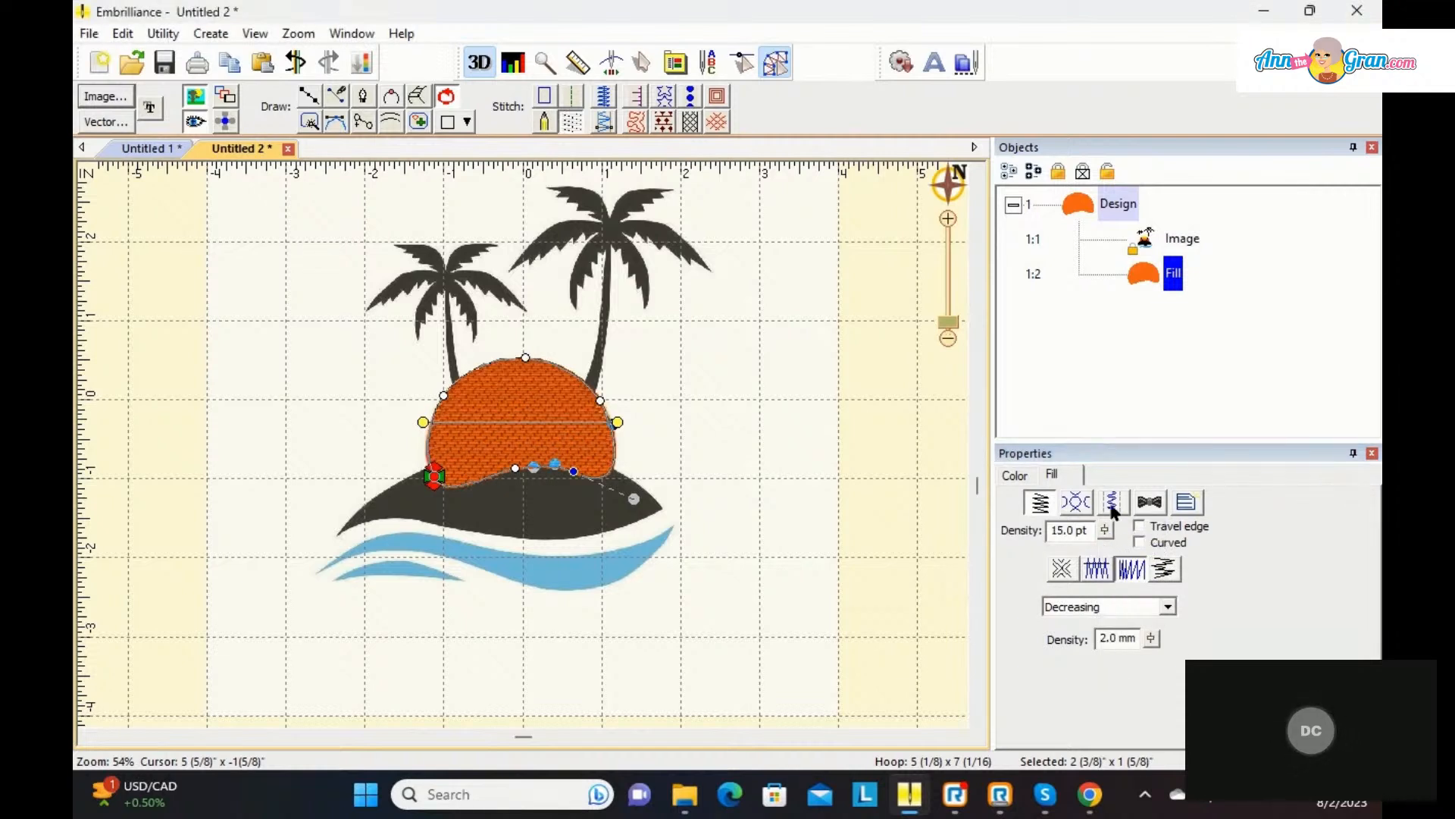
# Step: Turn off the sun fill's Contour and Perpendicular underlay and set its gradient density to 4.0 mm
pyautogui.click(1112, 502)
pyautogui.click(1019, 546)
pyautogui.click(1020, 567)
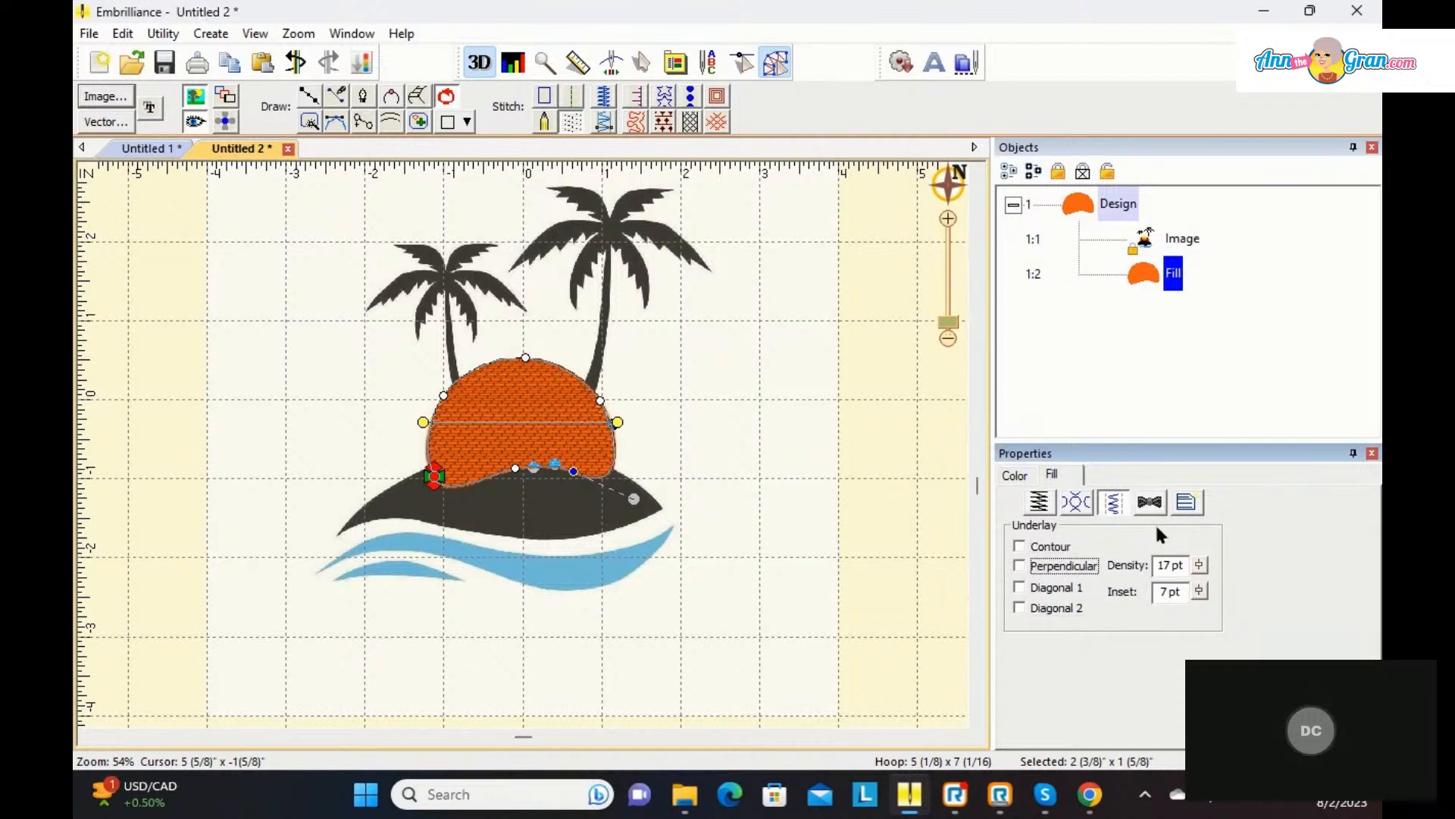
pyautogui.click(1043, 504)
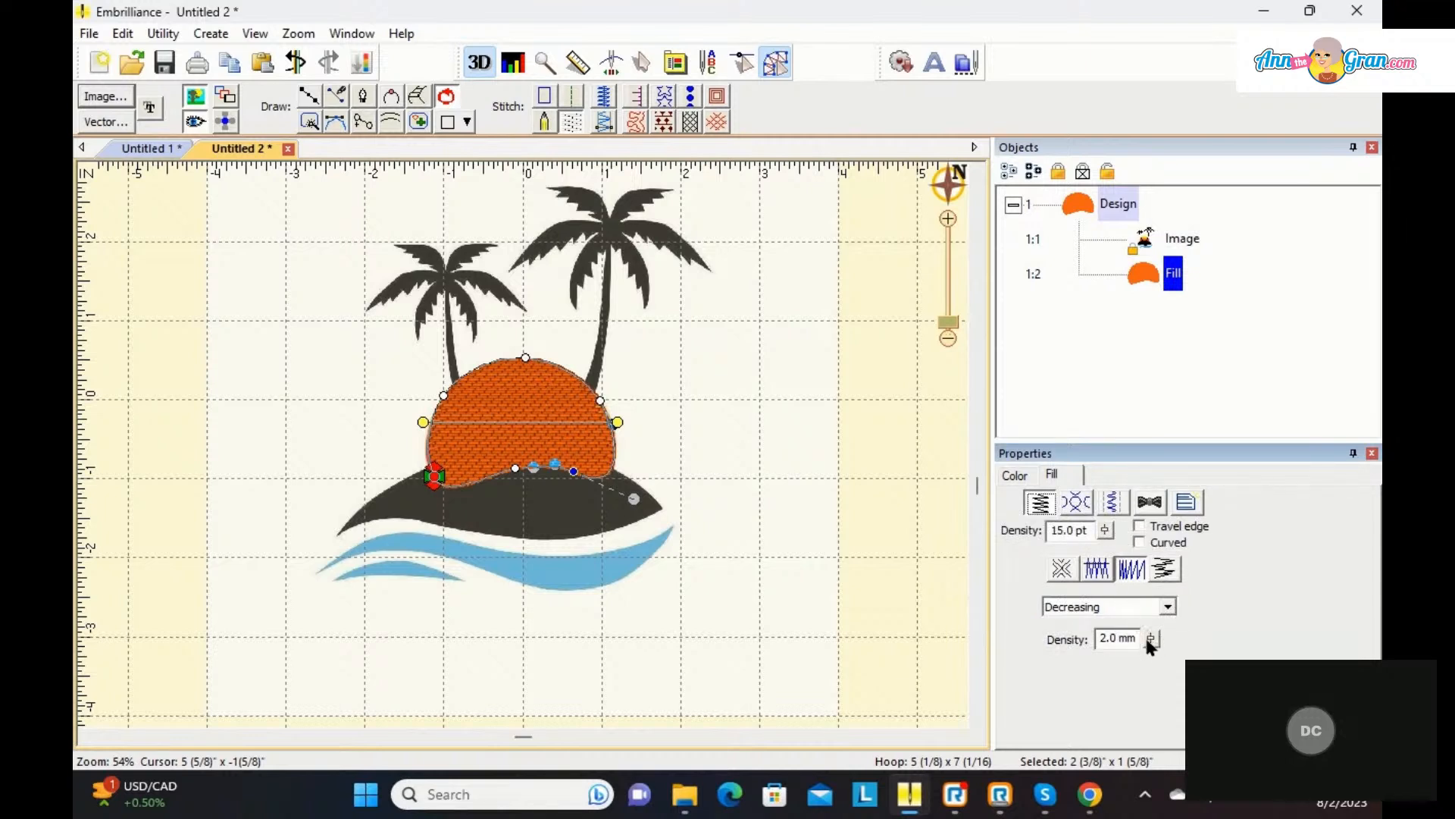
pyautogui.moveTo(1154, 641); pyautogui.dragTo(1221, 614)
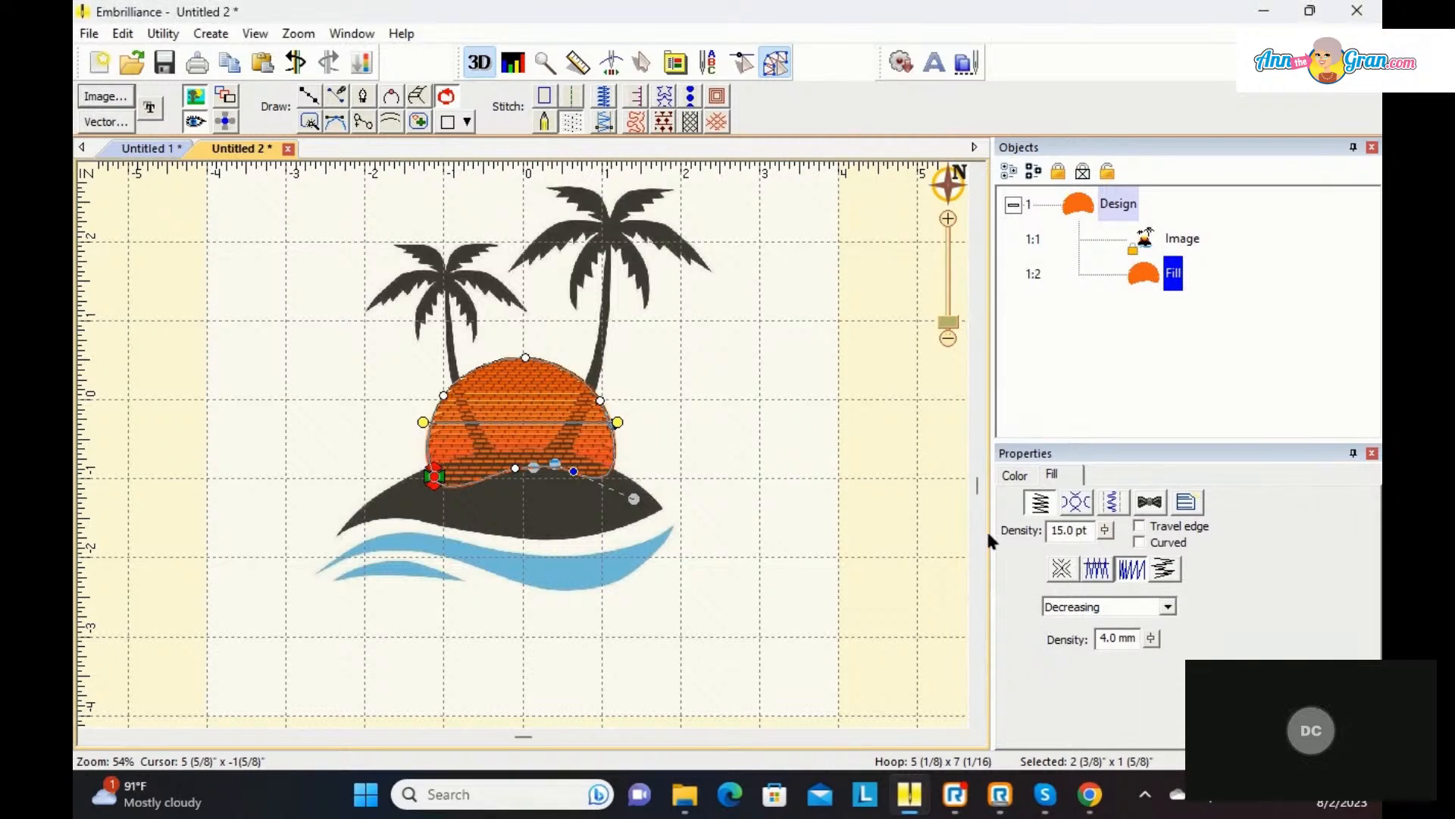
# Step: Duplicate the orange sun fill in place and set the copy's thread to Madeira Thread Chest 1023 Lemon Yellow
pyautogui.rightClick(529, 411)
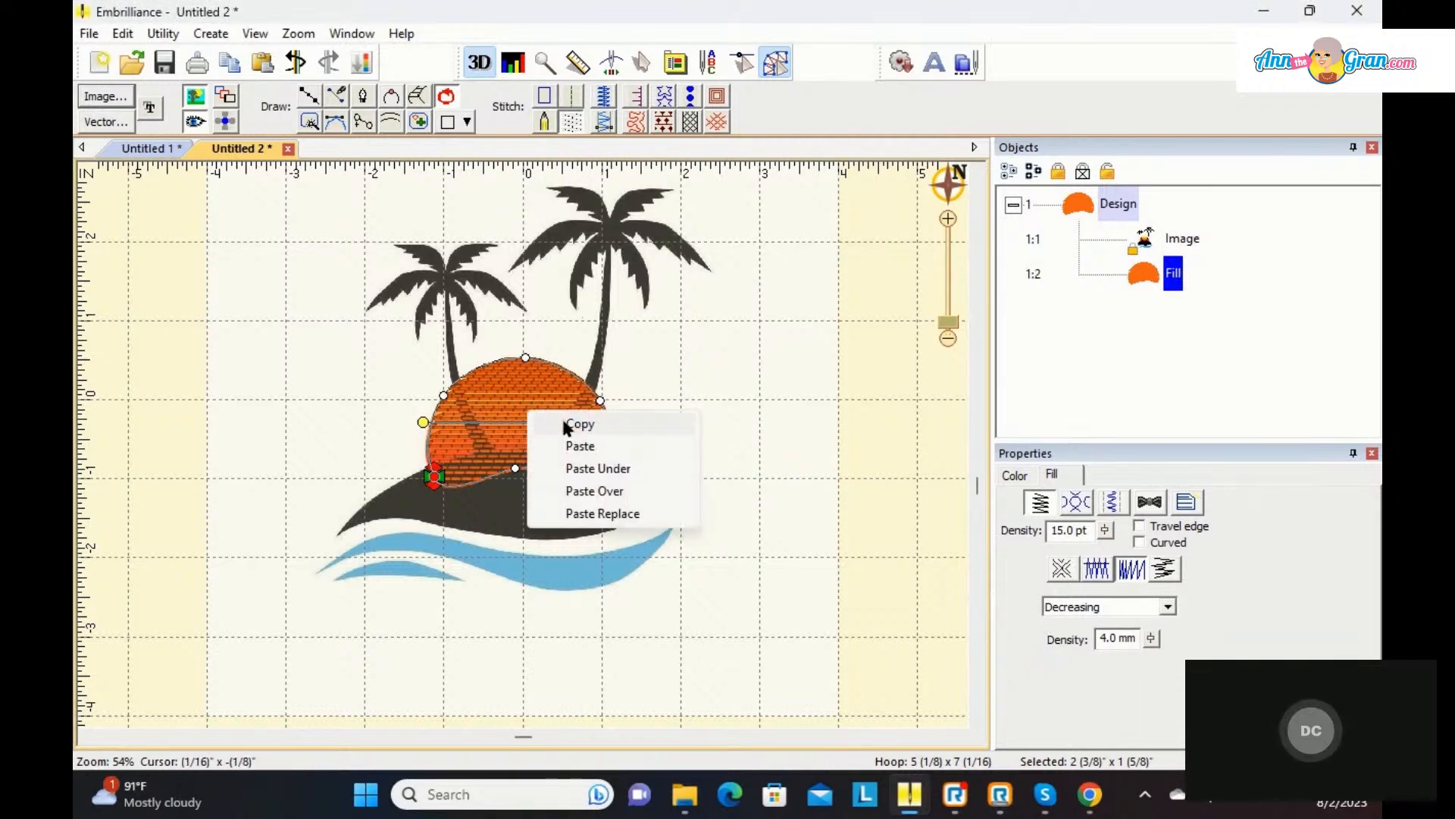
pyautogui.click(565, 425)
pyautogui.rightClick(536, 395)
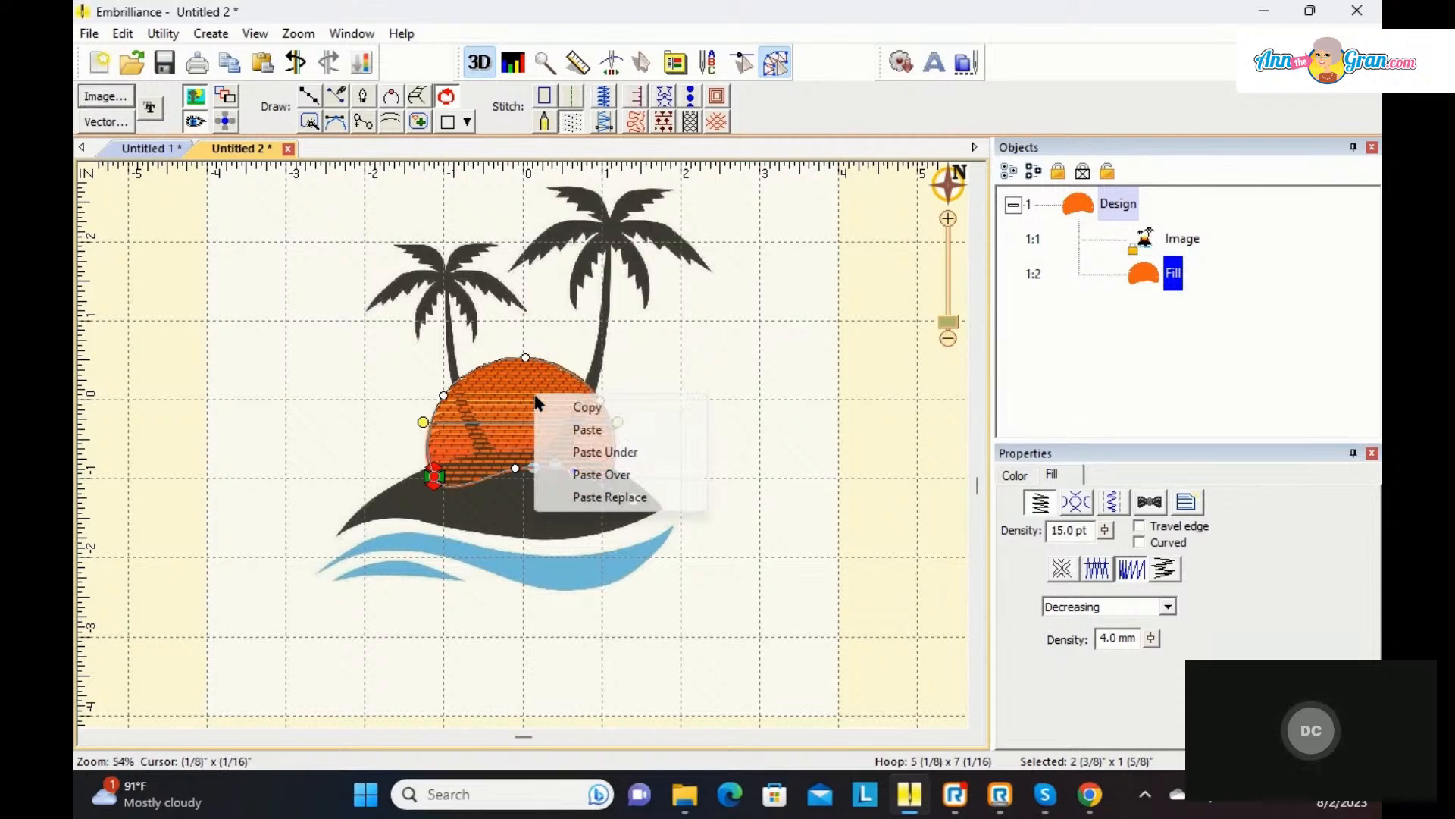
pyautogui.click(570, 430)
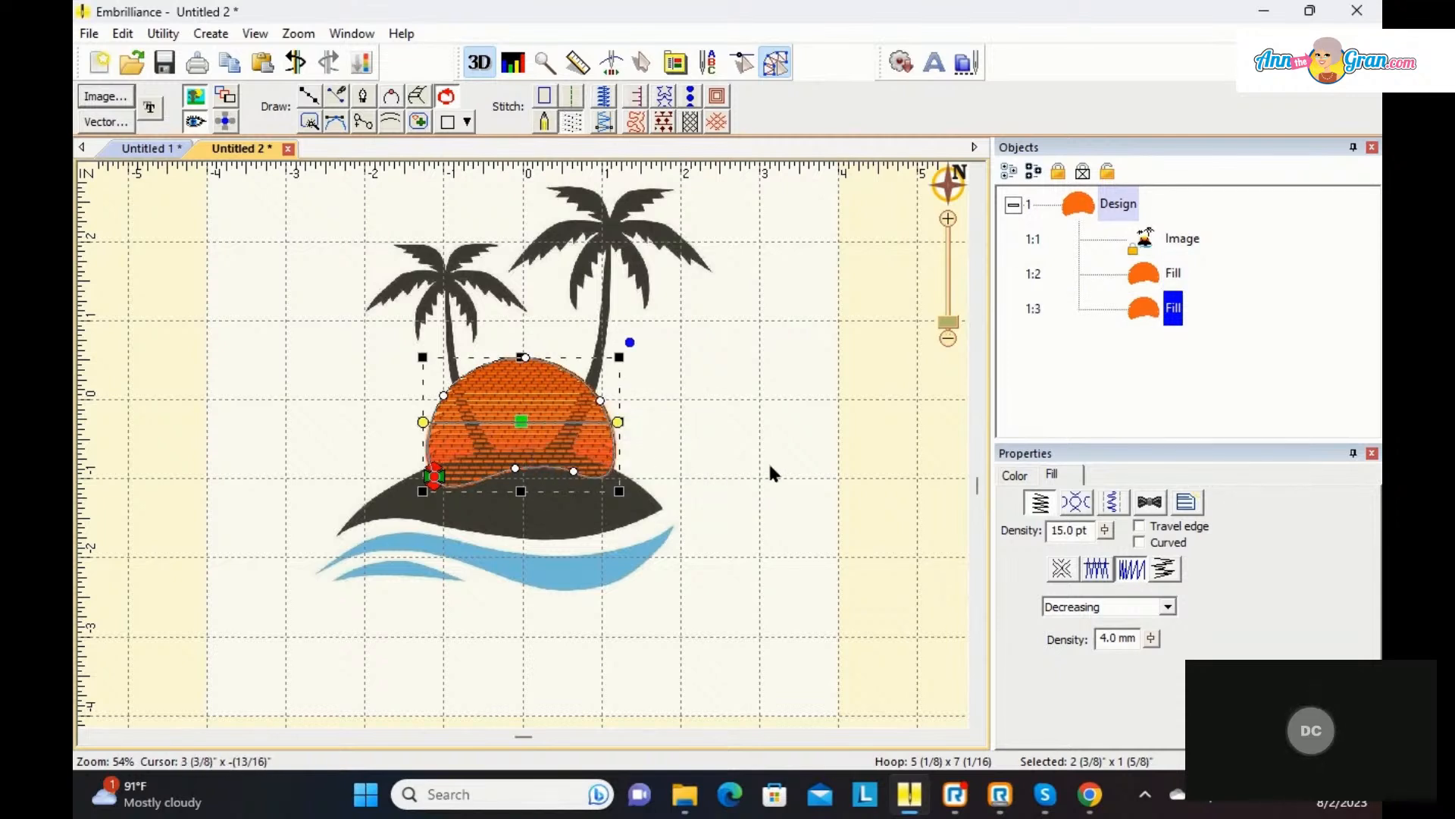
pyautogui.click(1015, 475)
pyautogui.click(1031, 570)
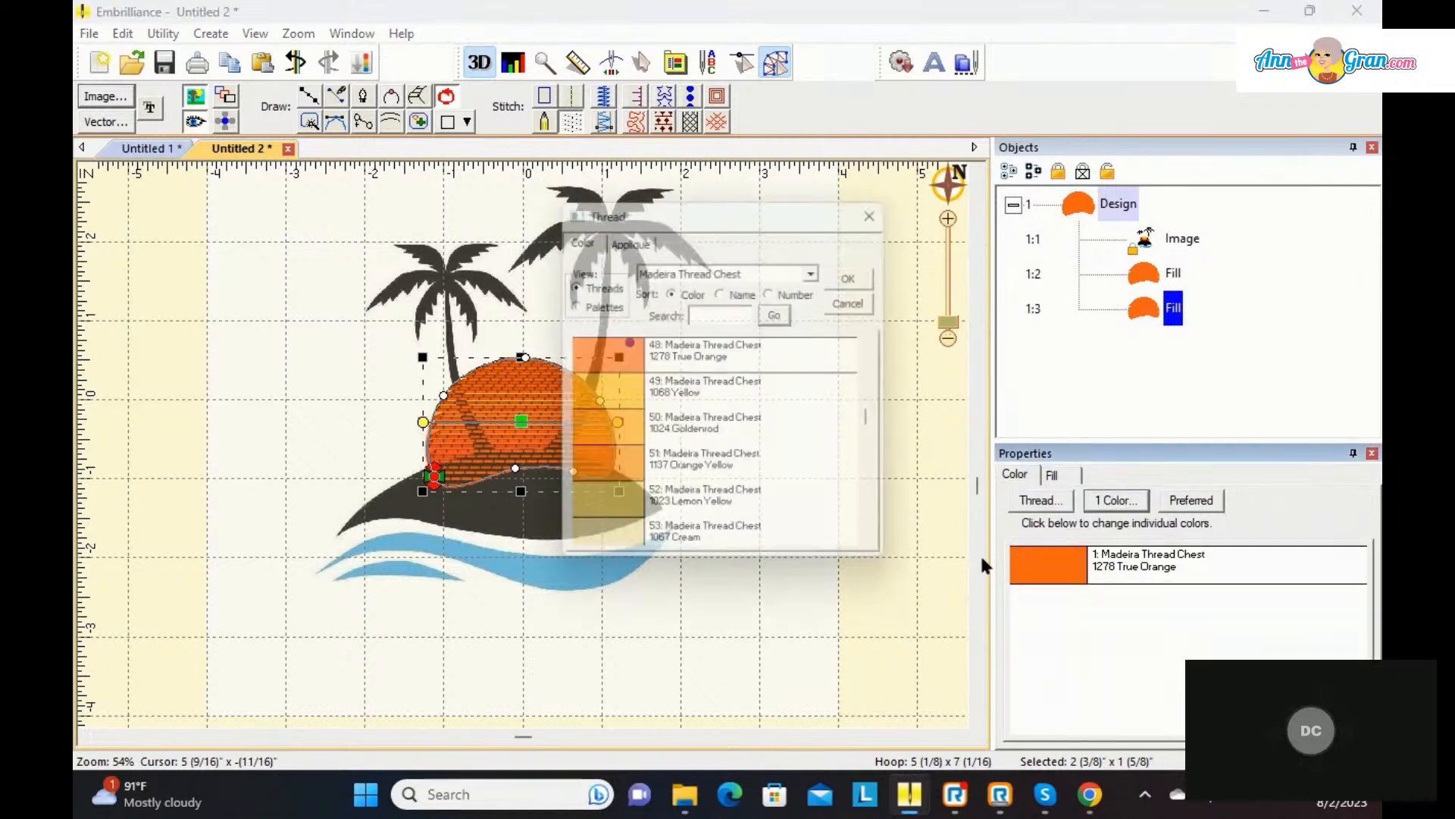
pyautogui.click(621, 499)
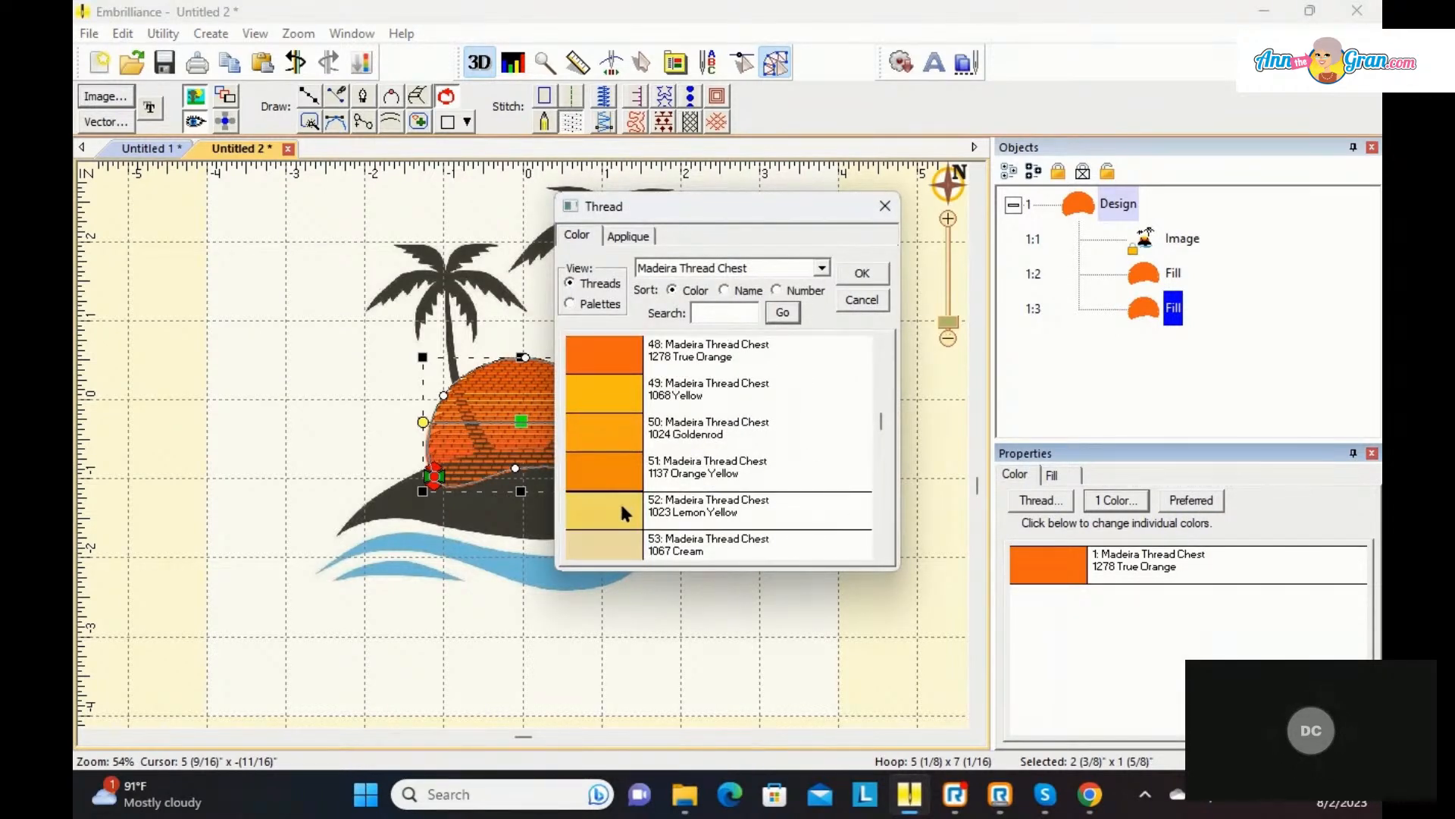
pyautogui.click(874, 272)
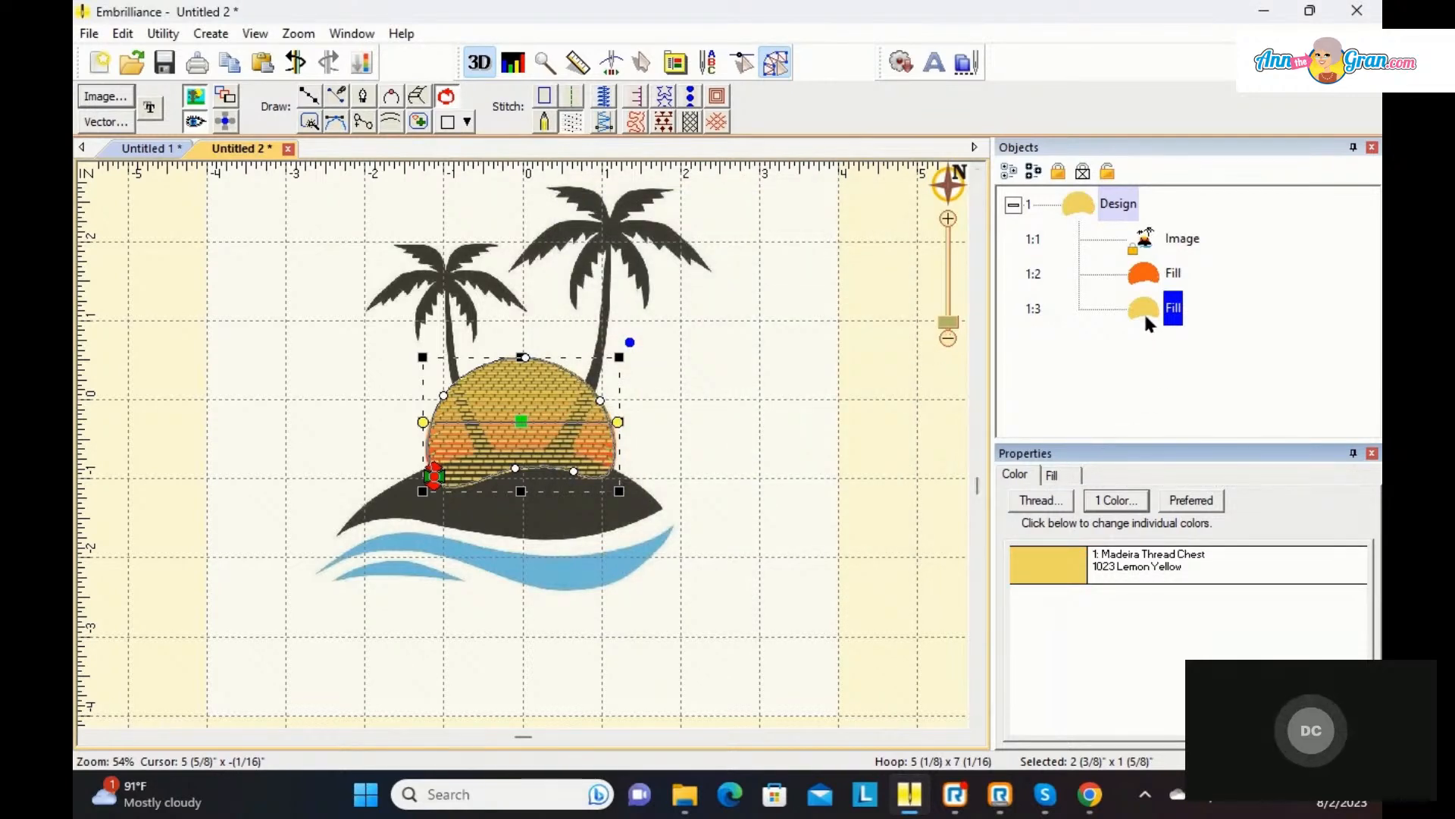
# Step: Set the yellow sun fill's gradient to Increasing and deselect the fill
pyautogui.click(1070, 473)
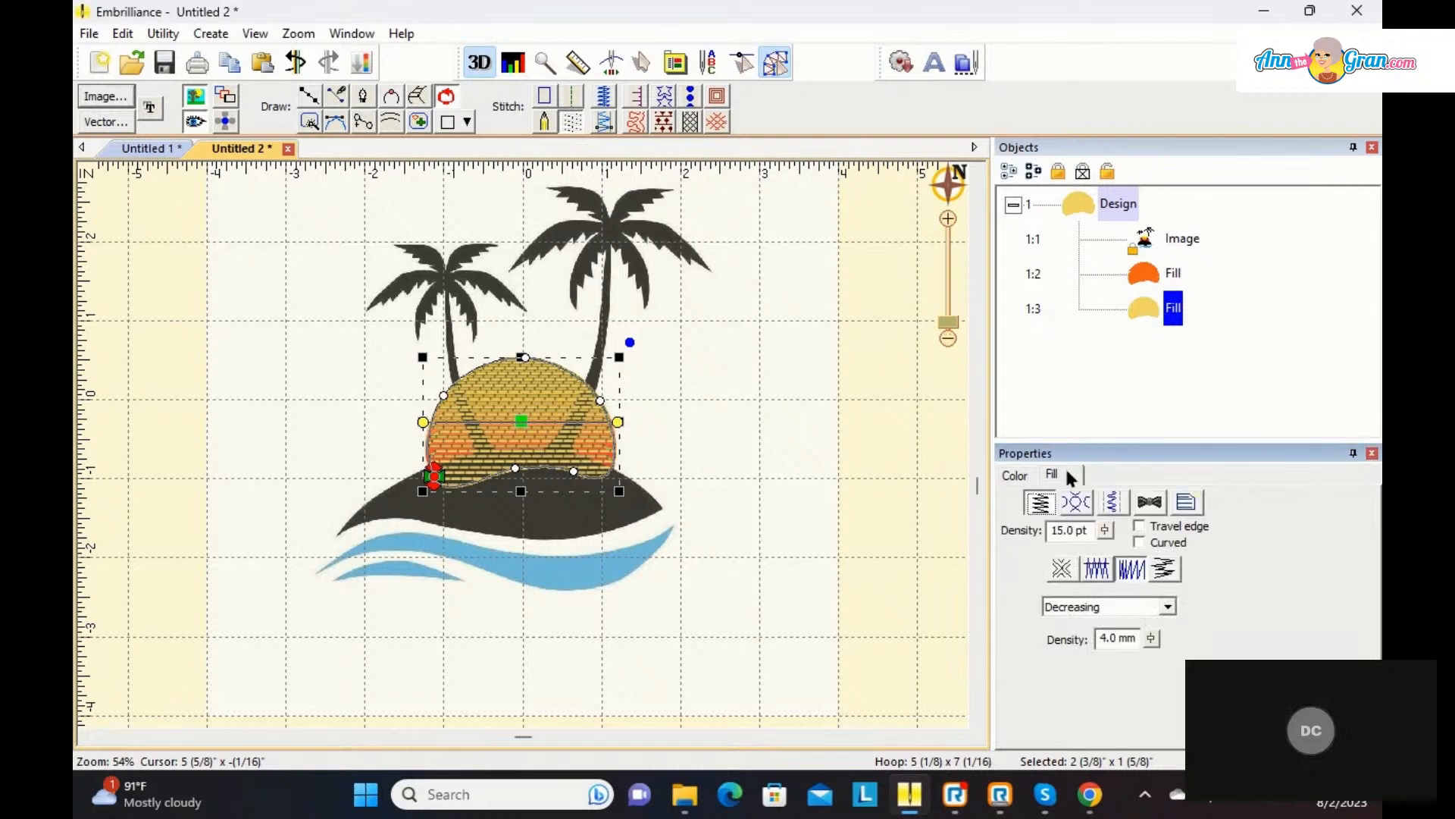
pyautogui.click(1167, 606)
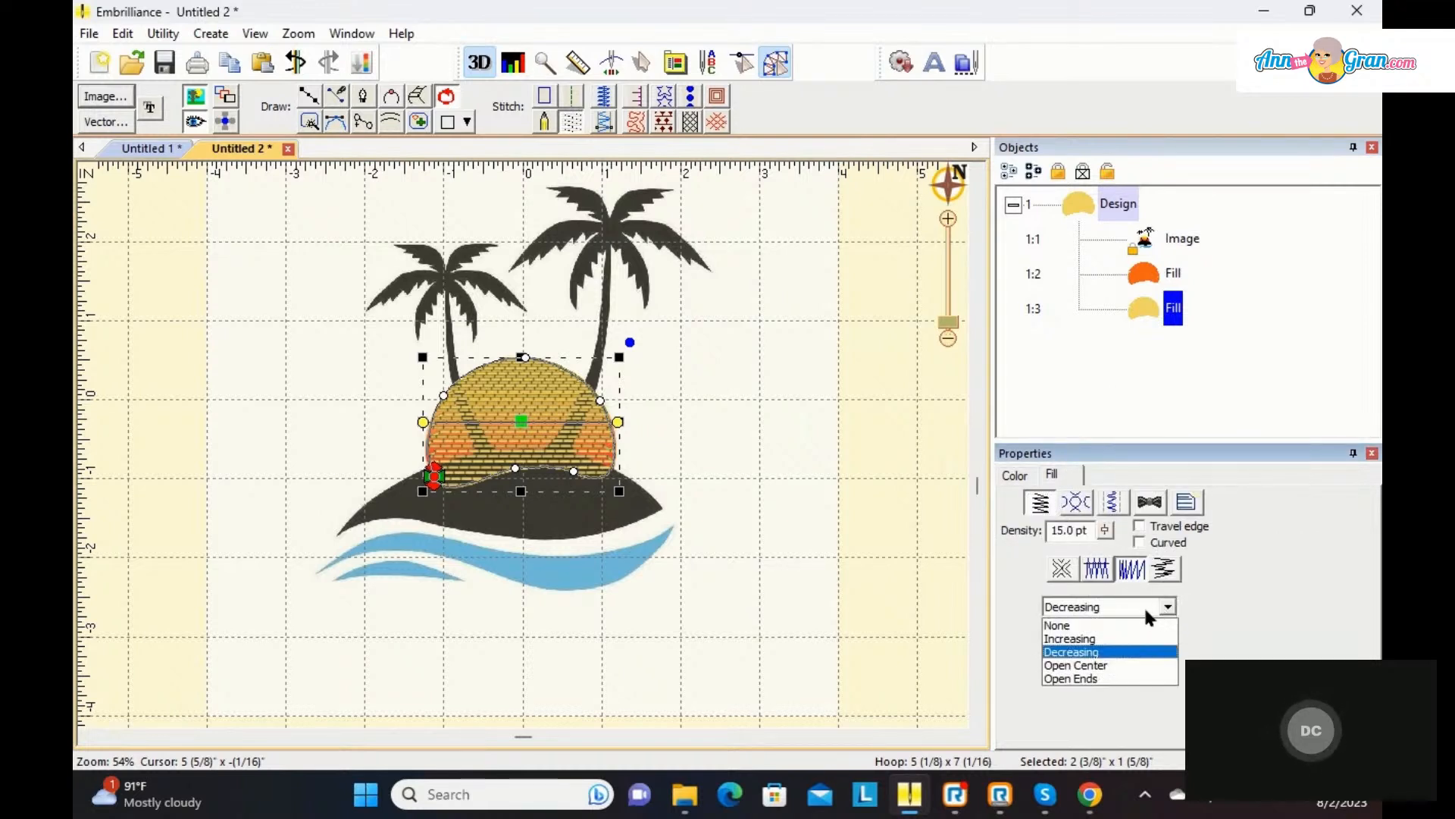
pyautogui.click(1135, 638)
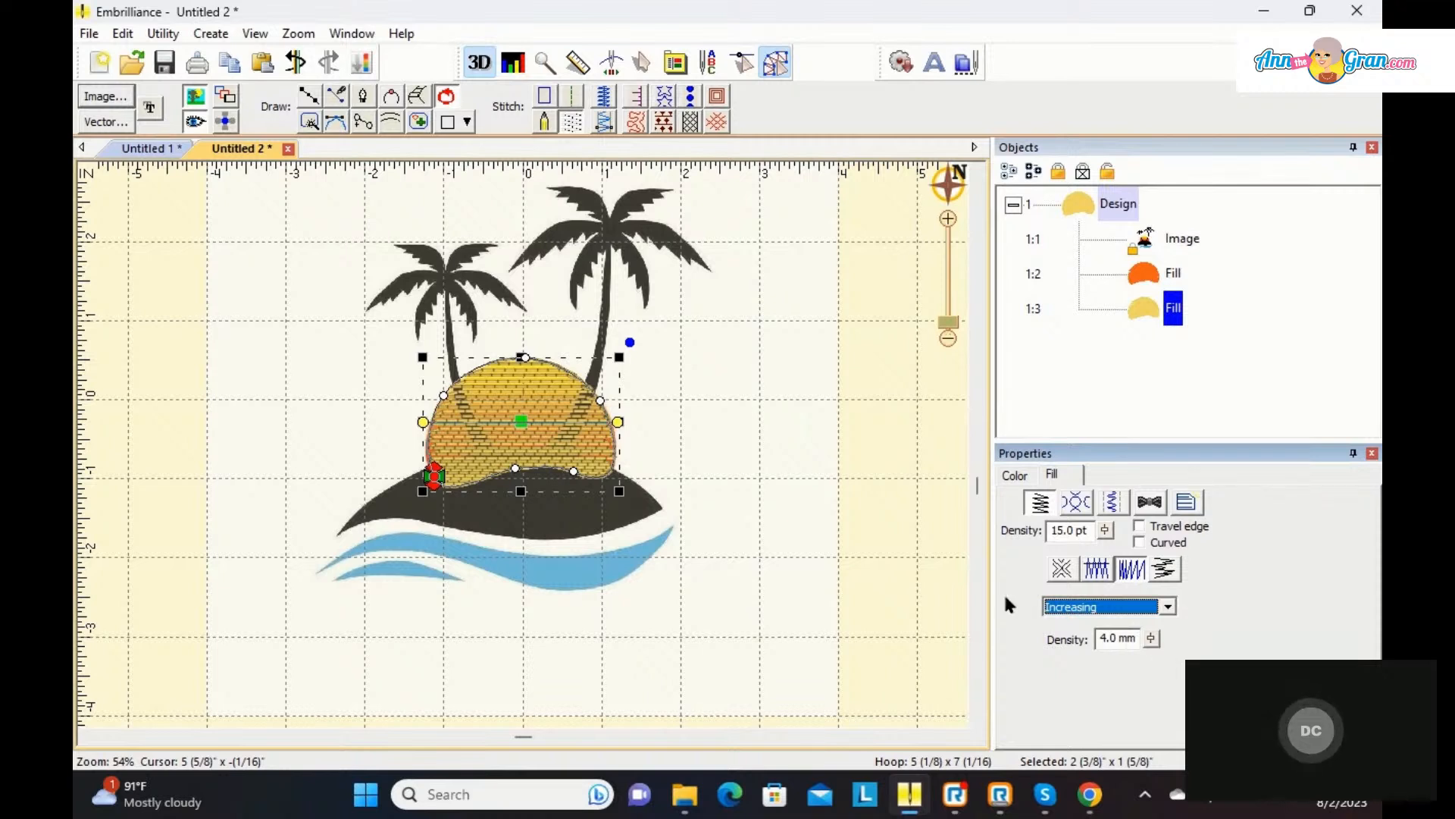
pyautogui.click(812, 444)
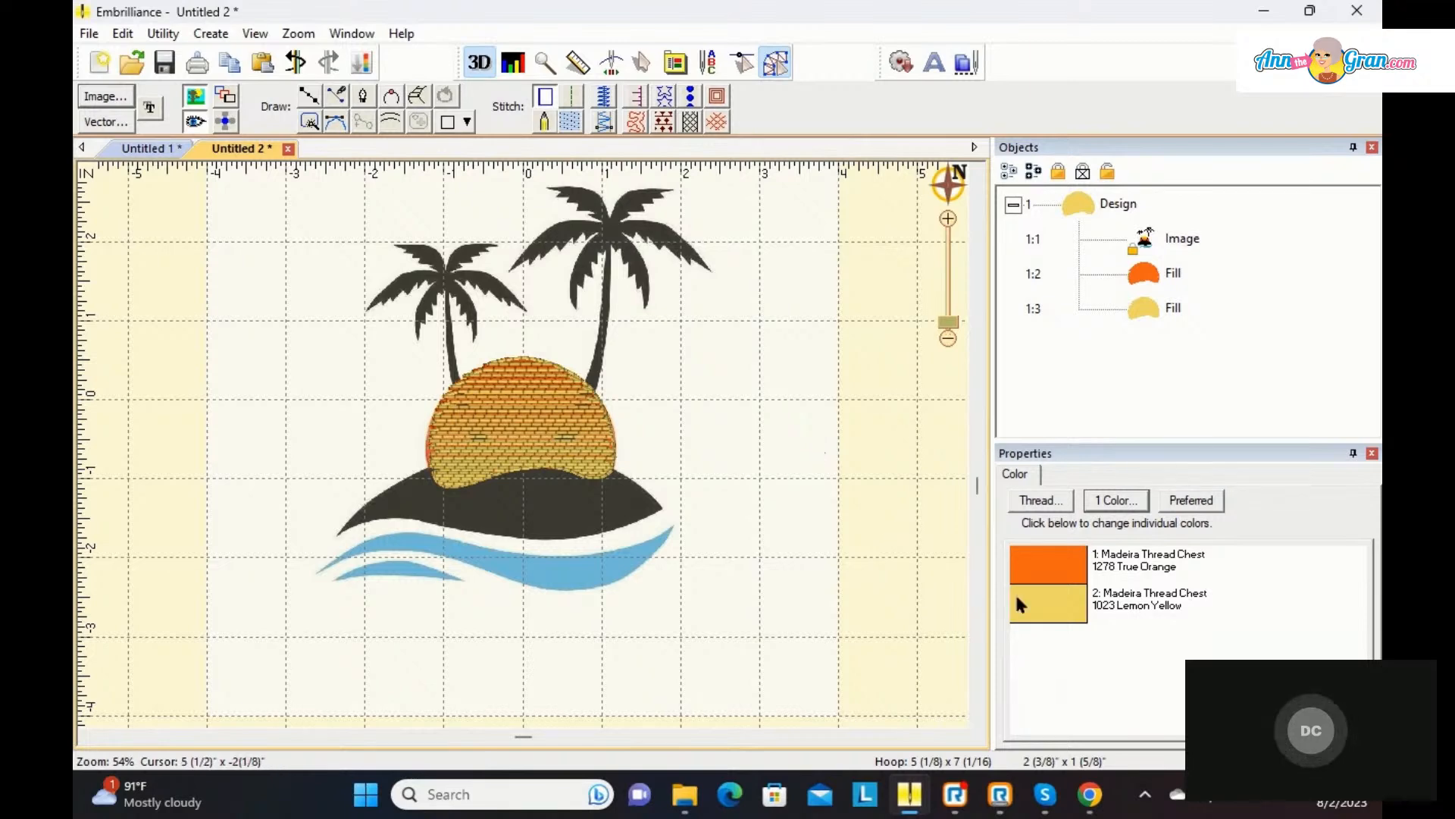
# Step: Turn on Travel edge for both the orange sun fill and the yellow sun fill
pyautogui.click(1032, 567)
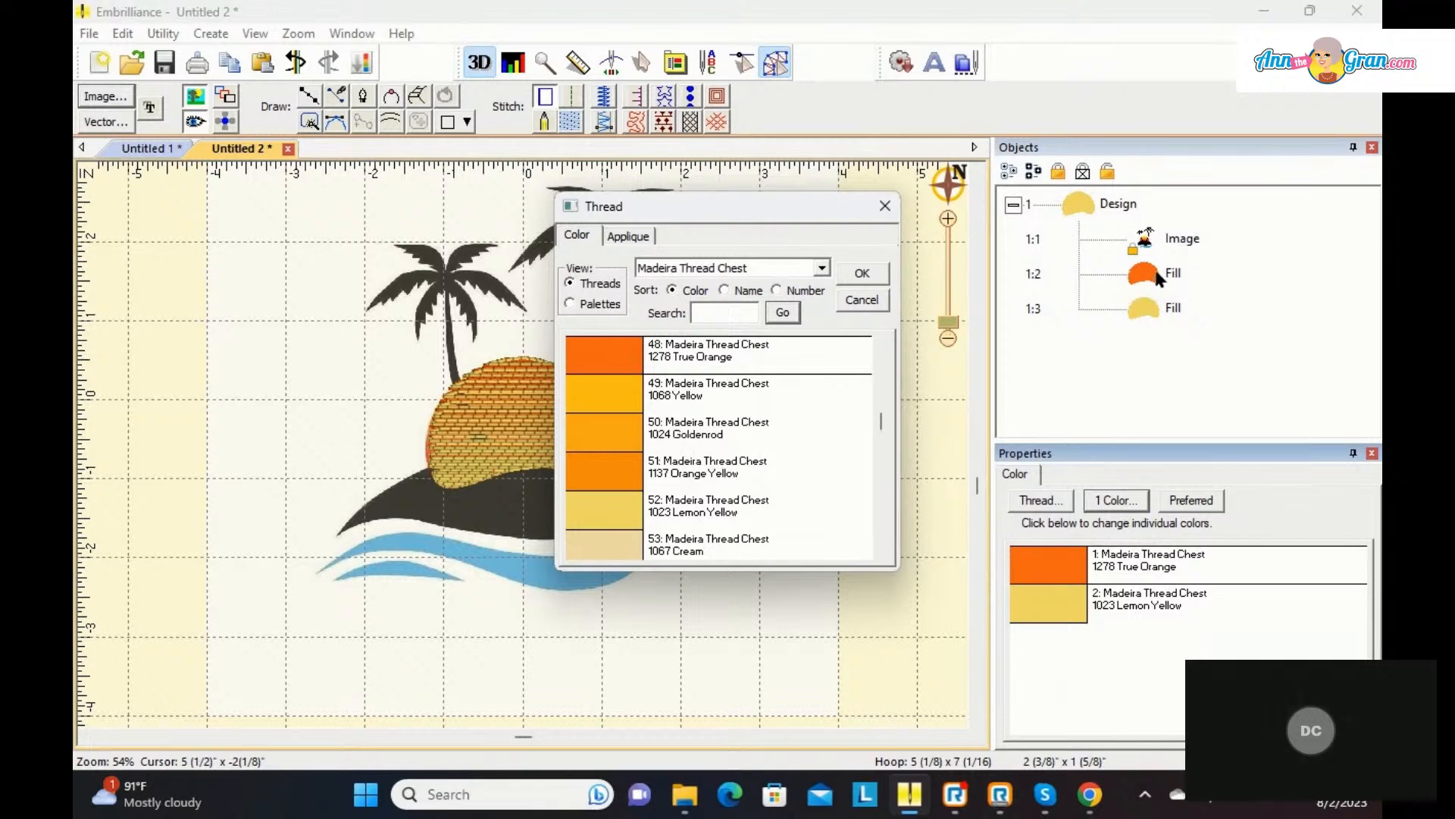
pyautogui.click(885, 205)
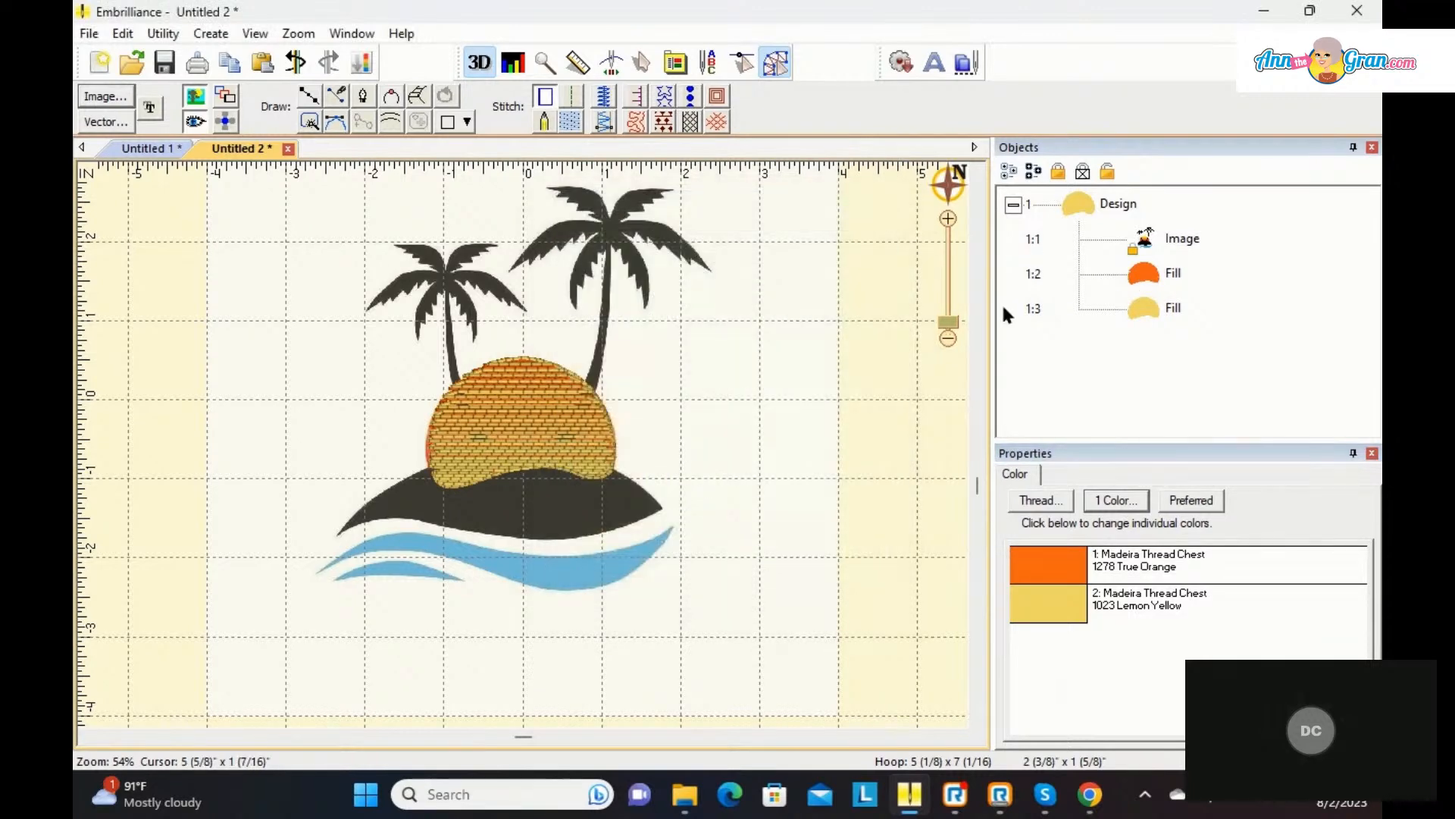
pyautogui.click(1139, 282)
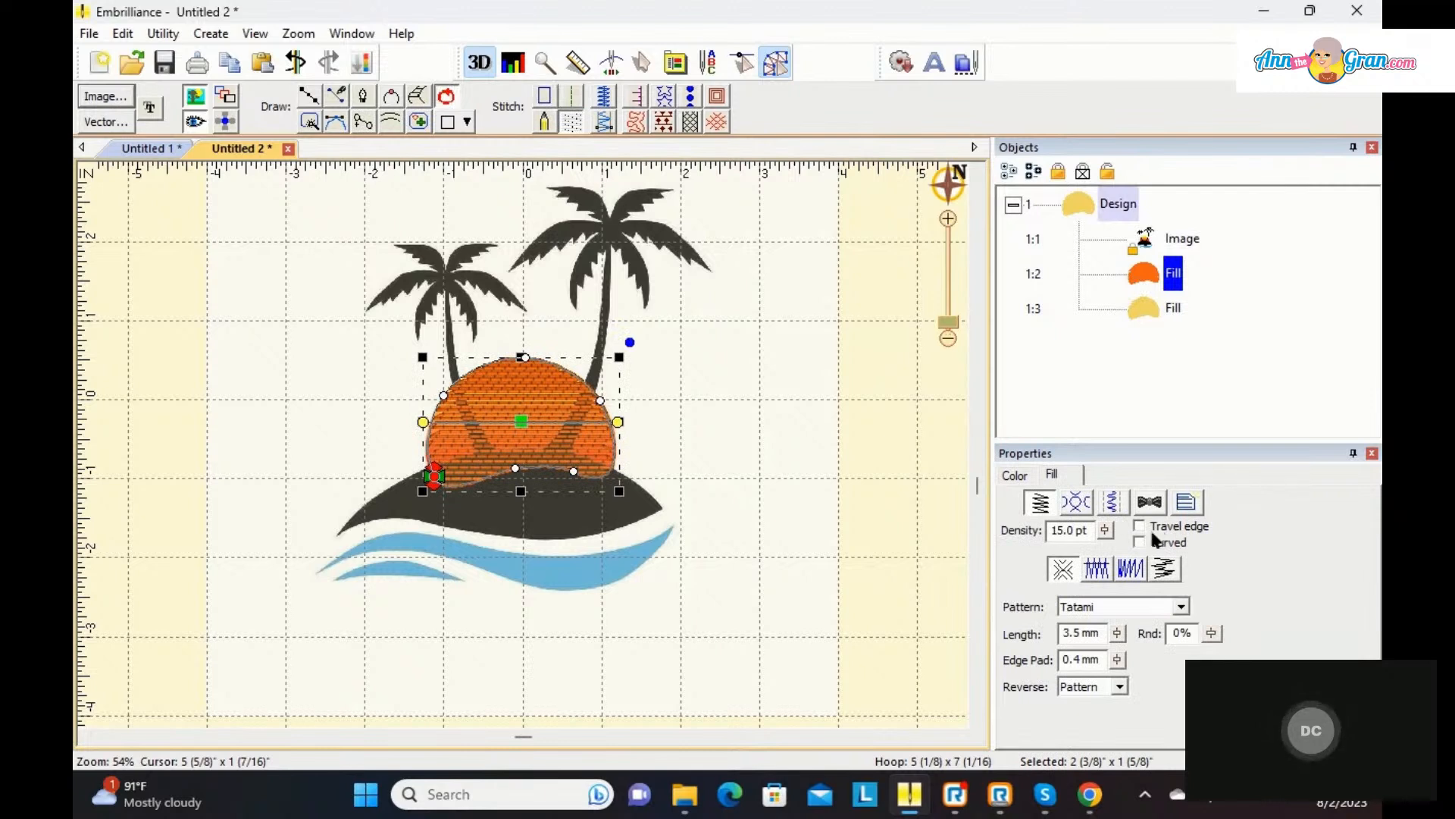
pyautogui.click(1133, 522)
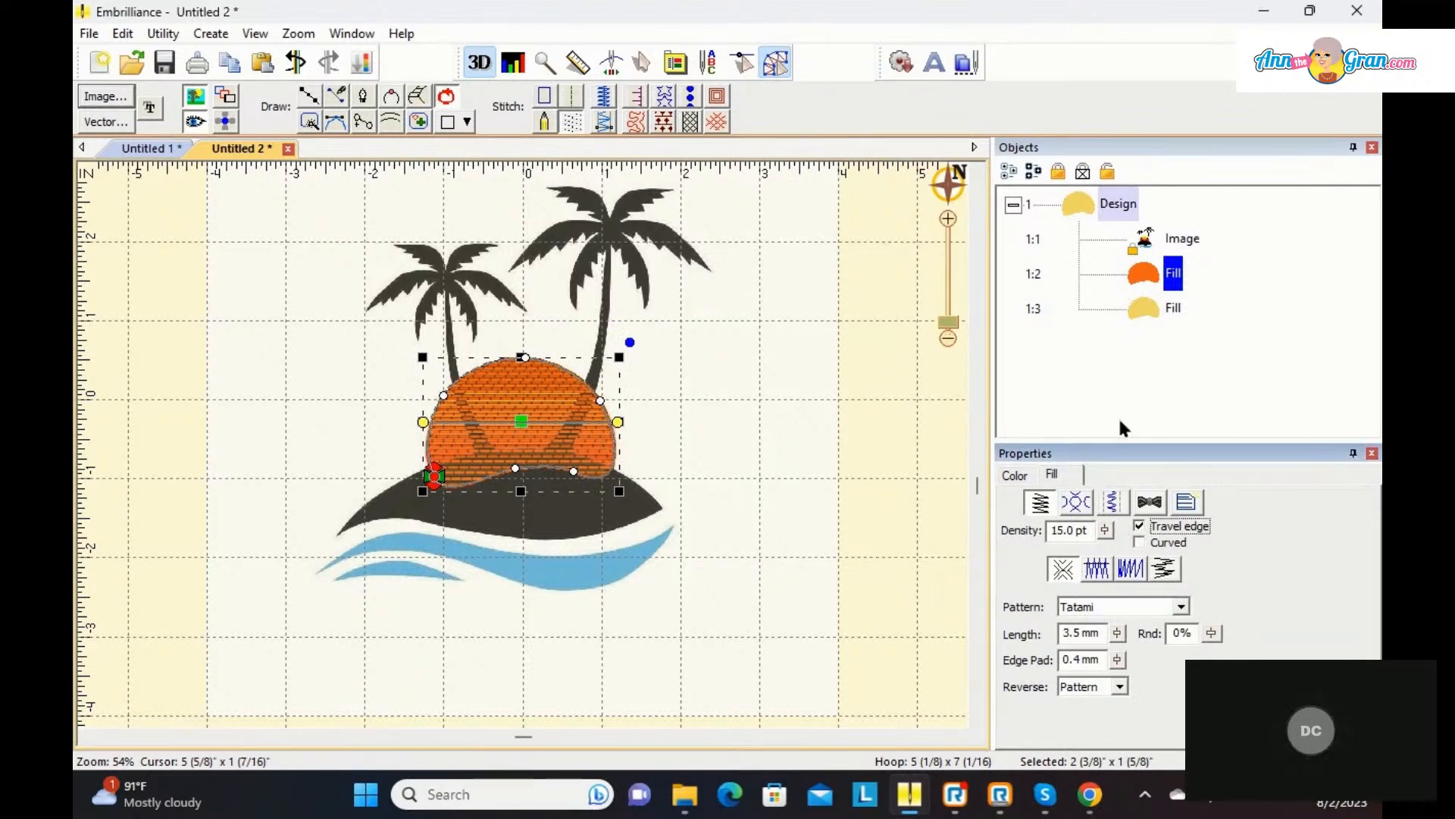
pyautogui.click(1159, 311)
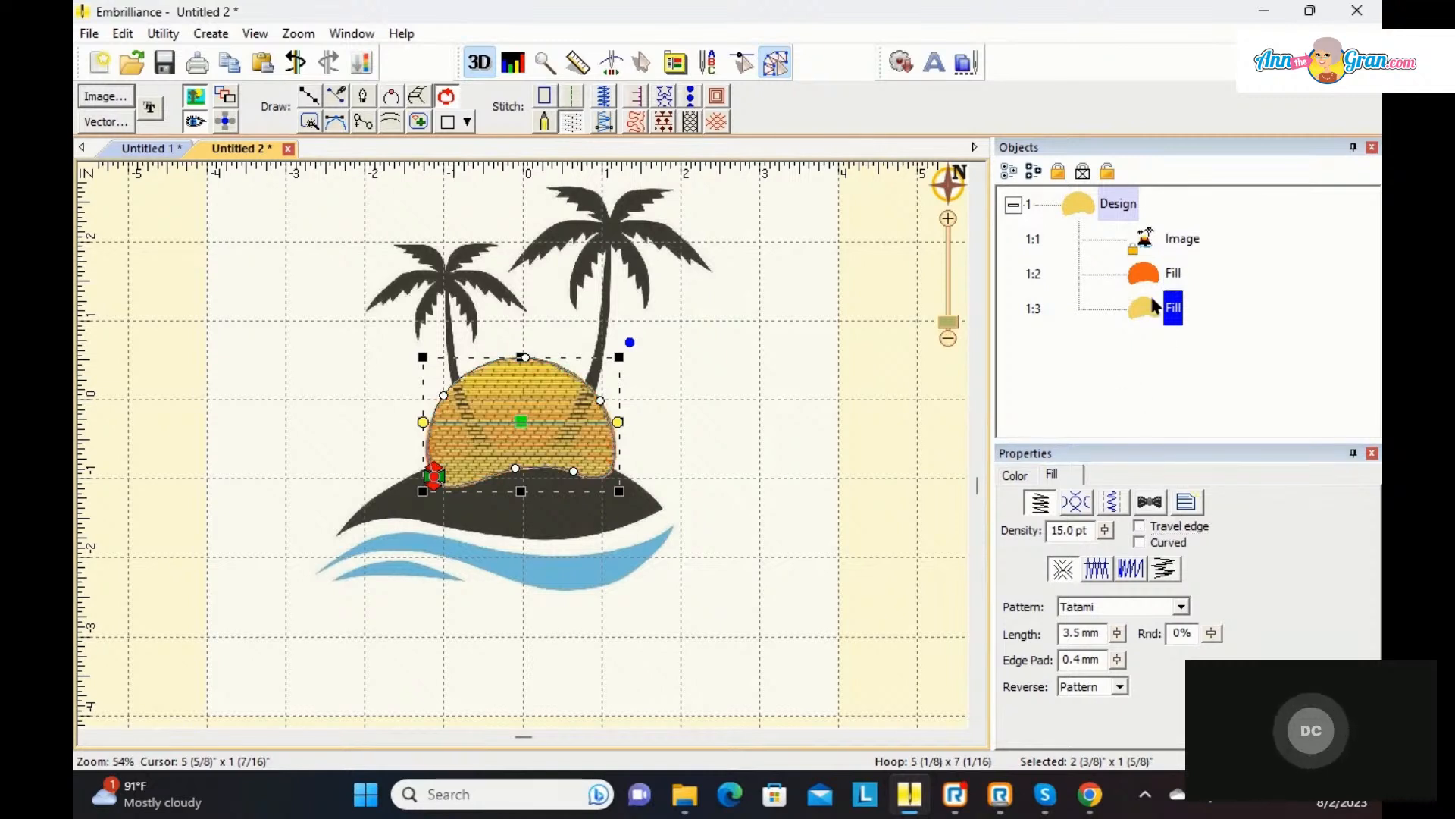
pyautogui.click(1109, 501)
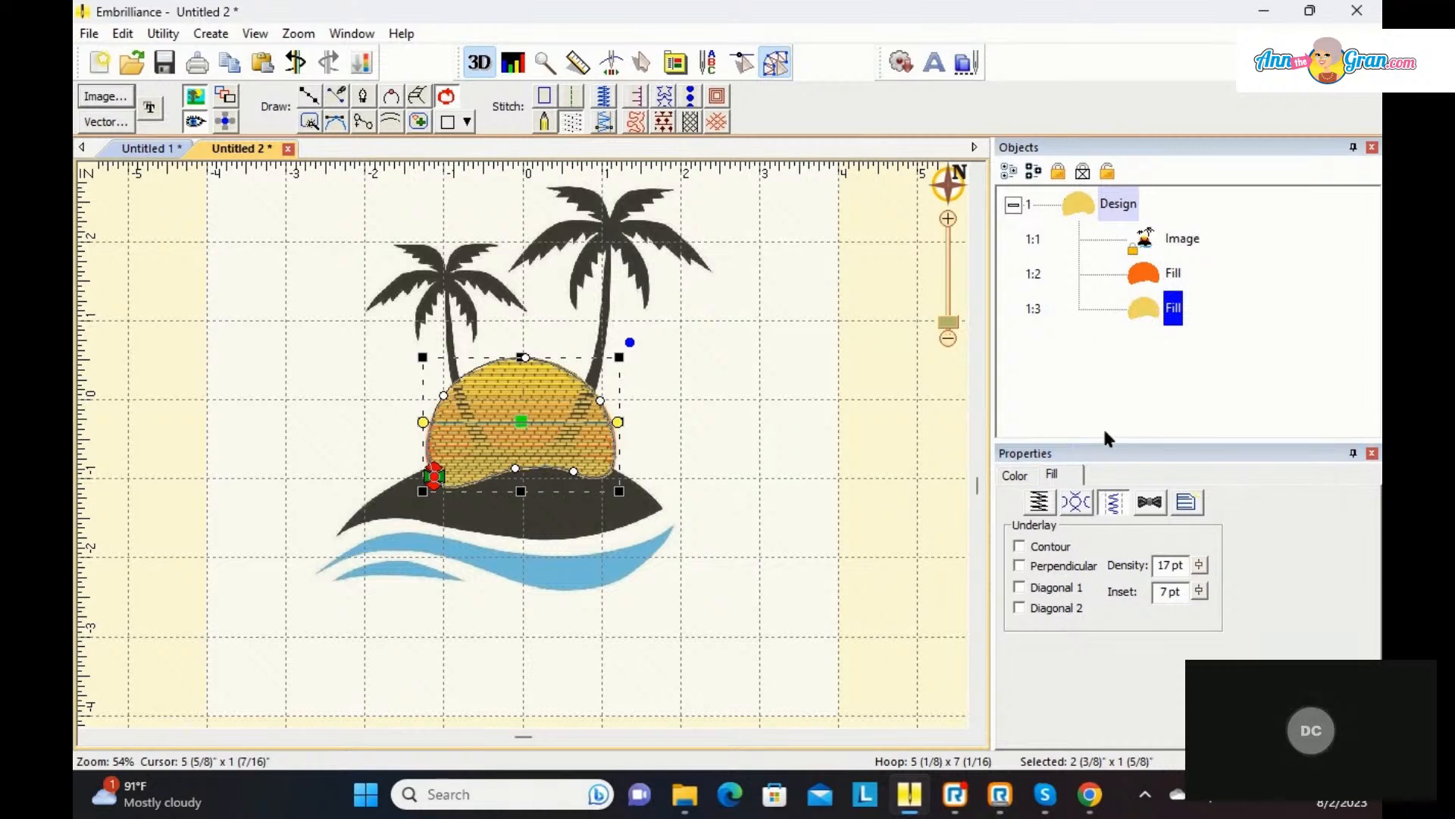
pyautogui.click(1040, 503)
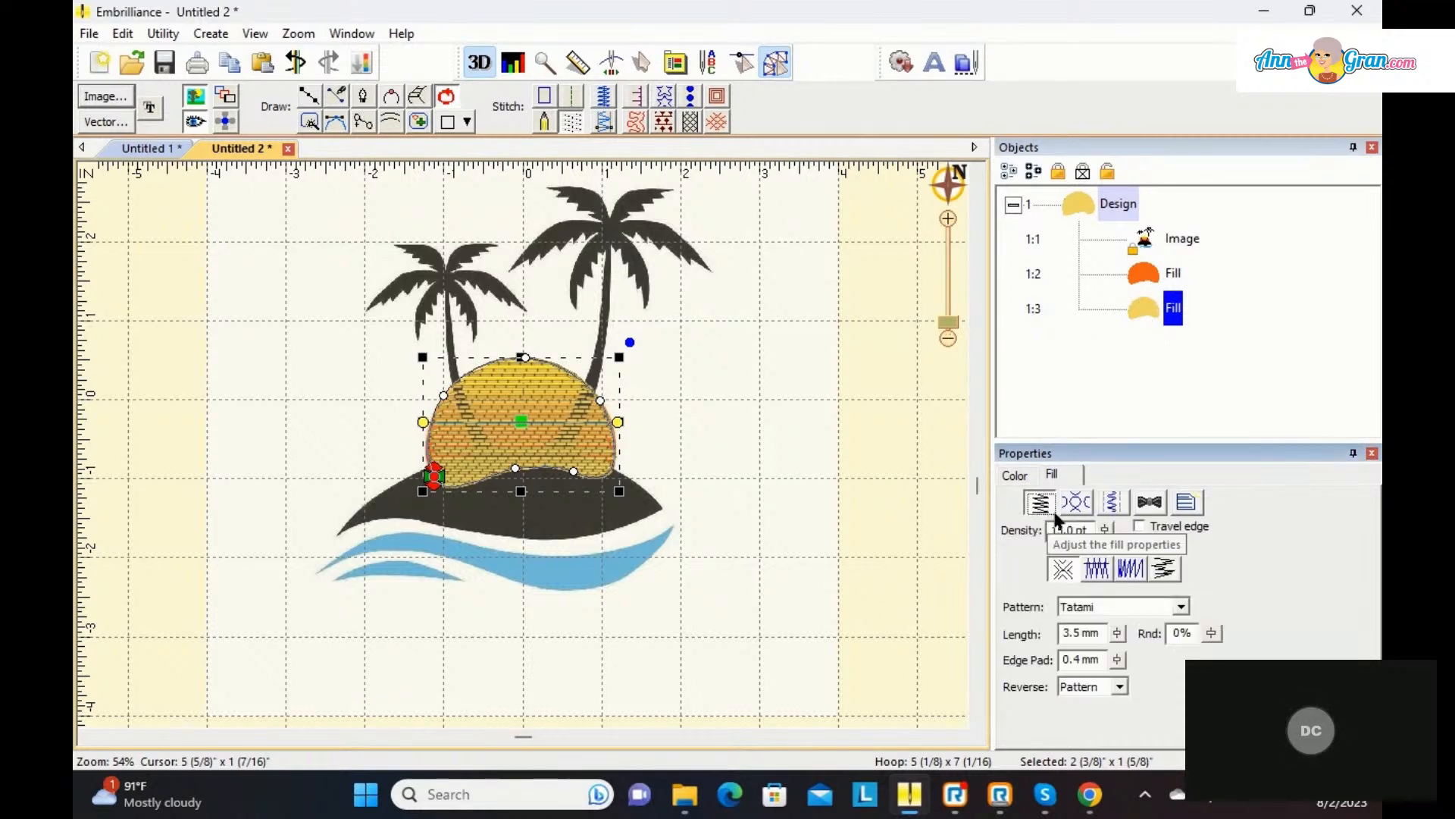
pyautogui.click(1140, 526)
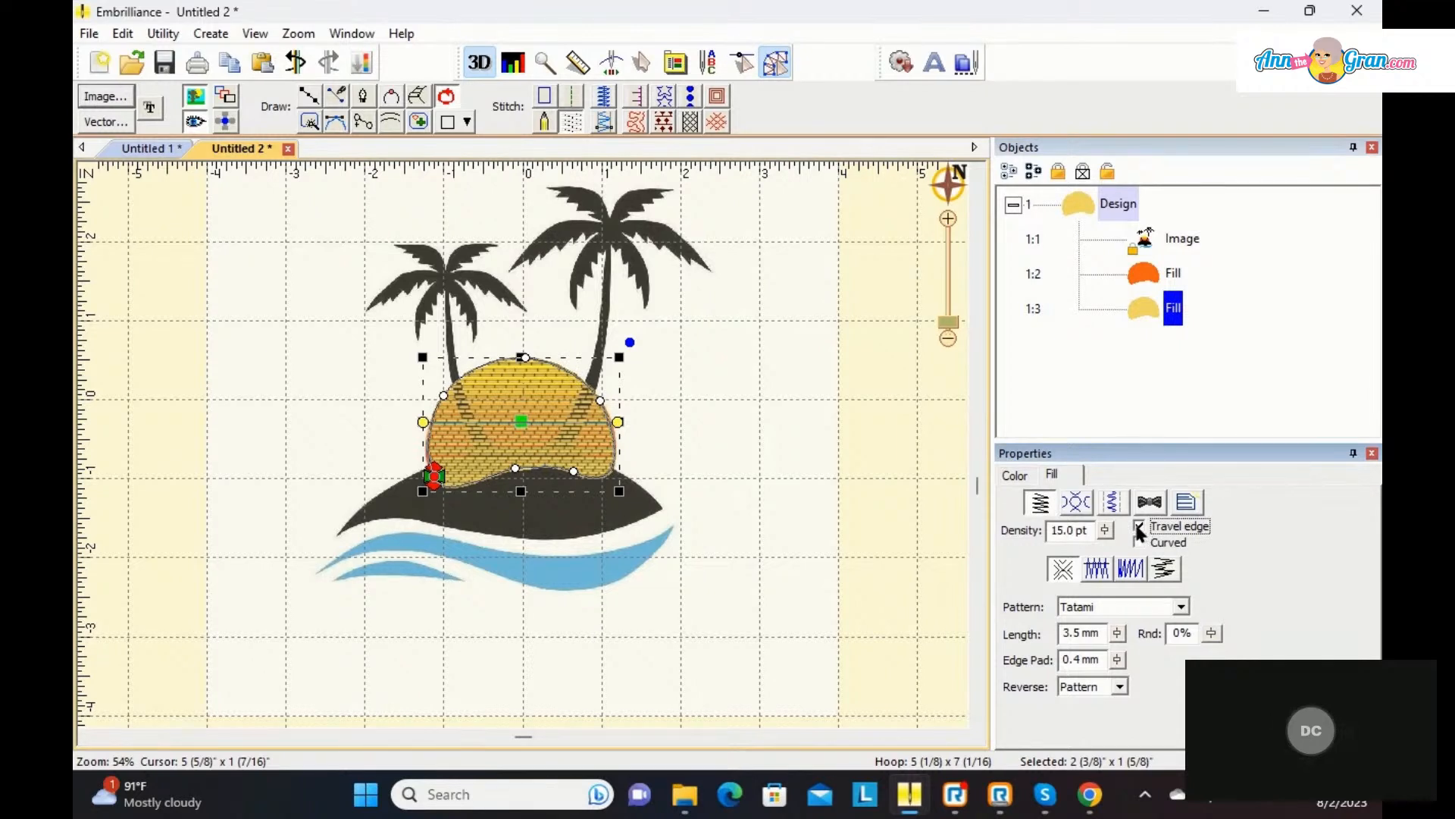
pyautogui.click(1131, 570)
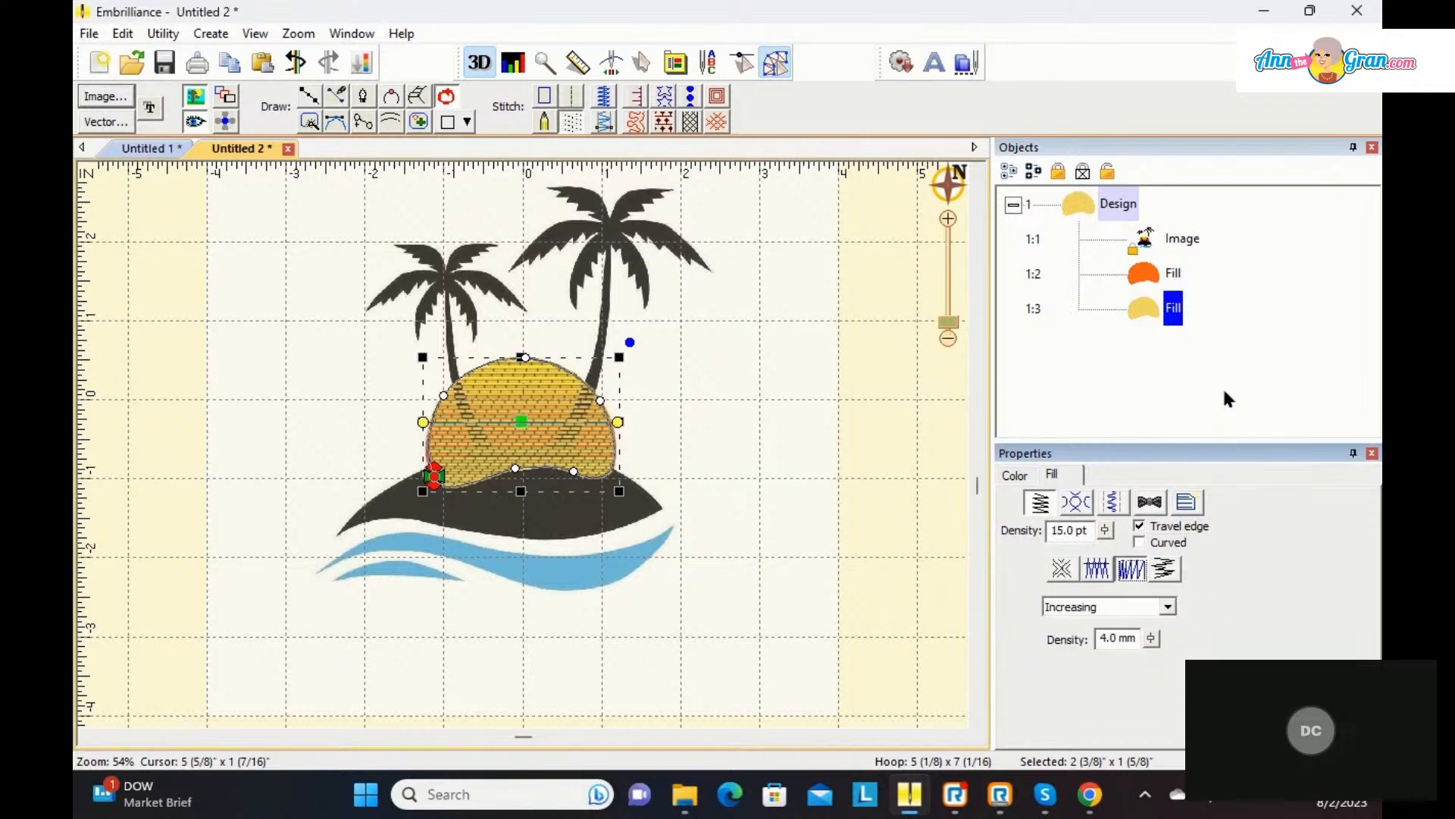
pyautogui.click(906, 448)
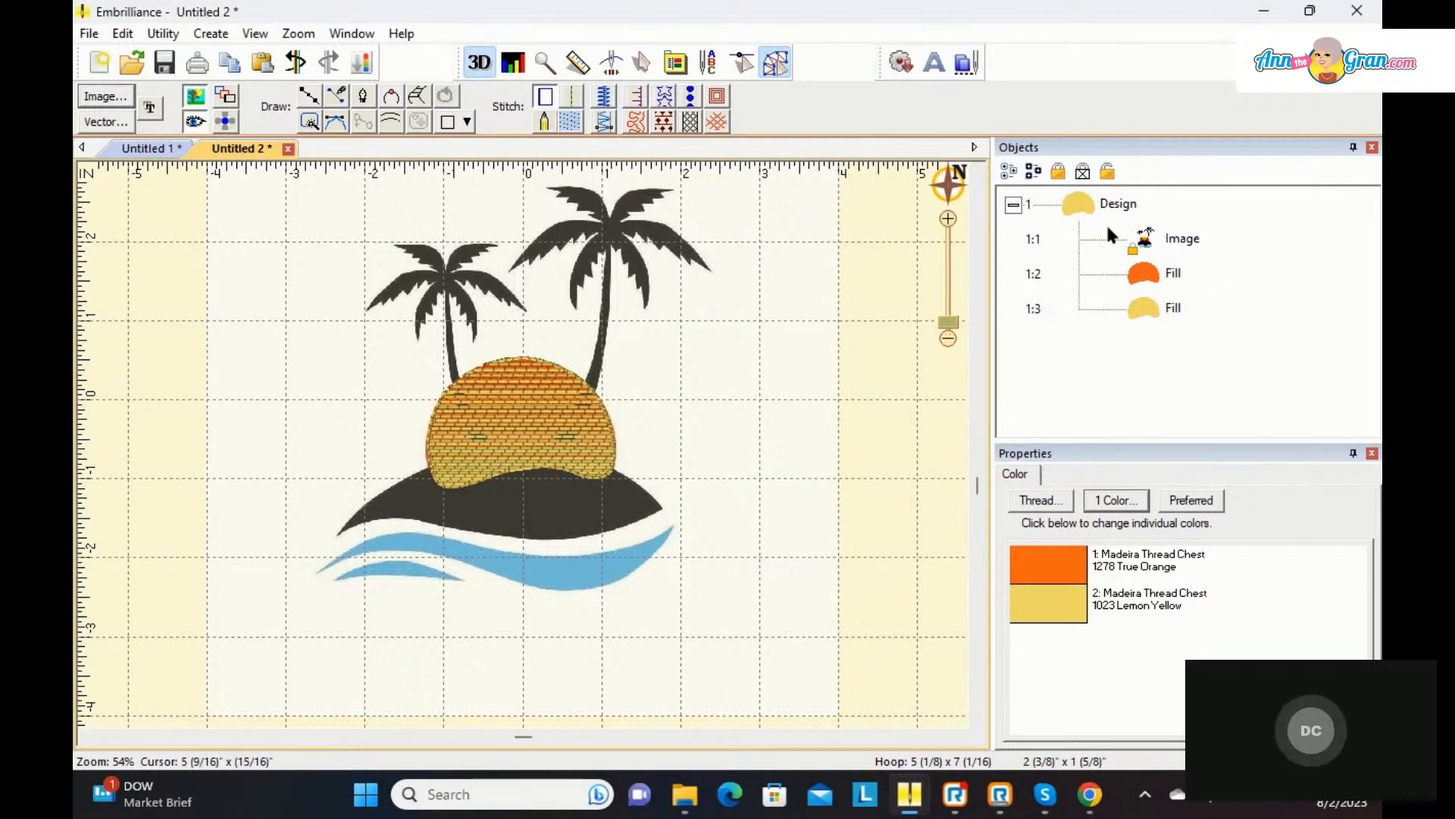
pyautogui.click(1011, 204)
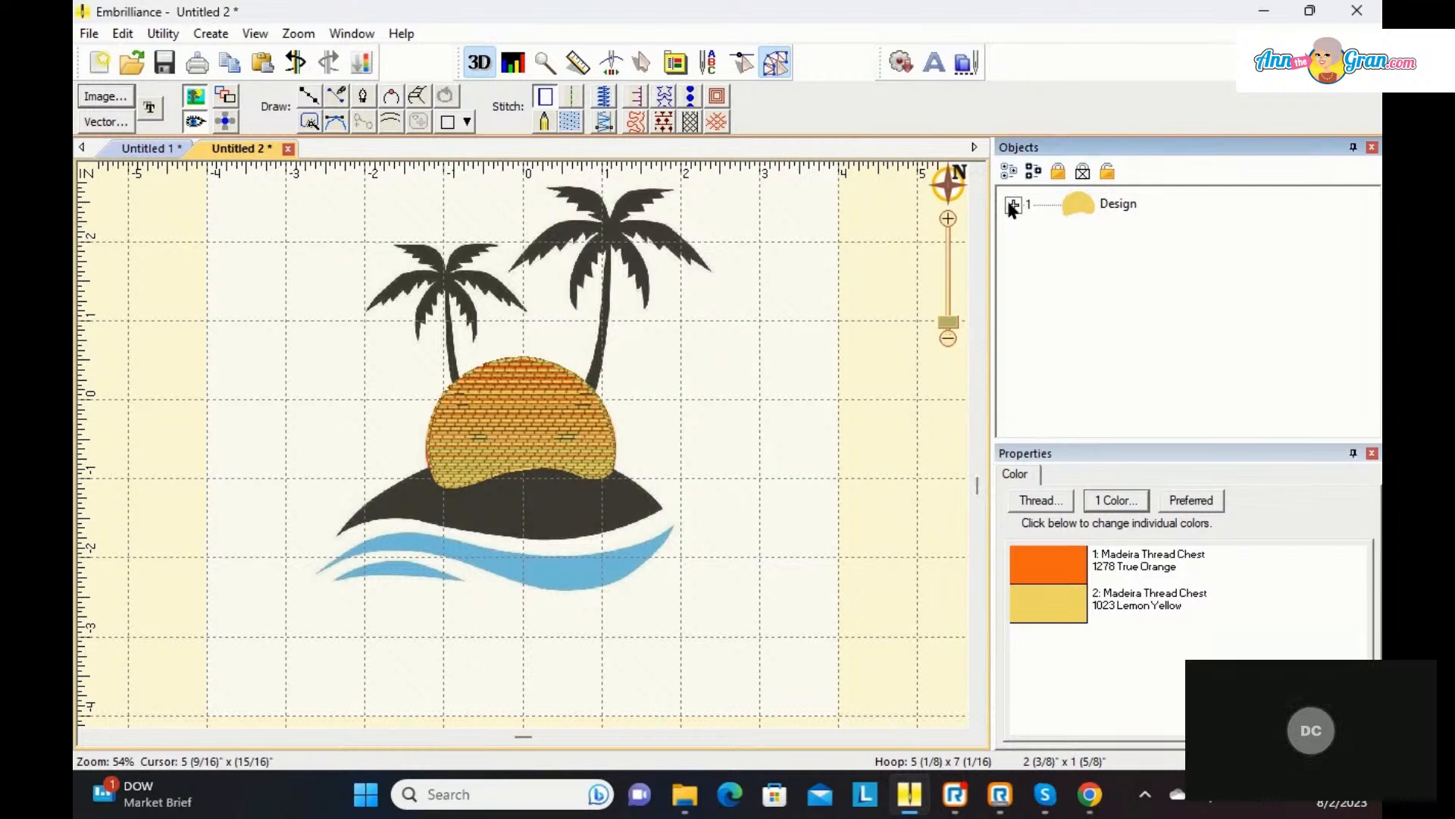
pyautogui.click(1012, 205)
pyautogui.click(1070, 202)
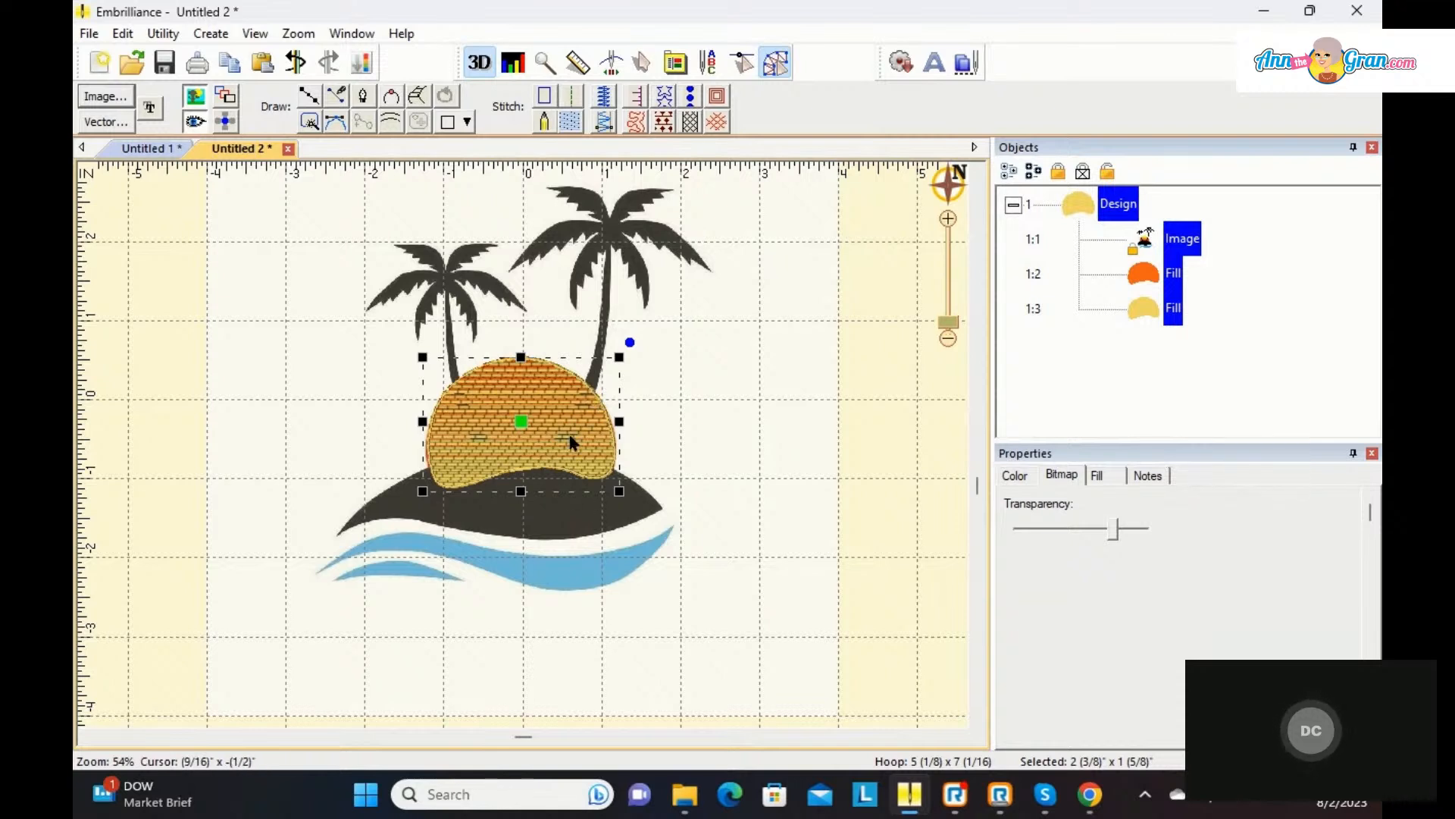
# Step: Hide the stitches and draw a three-point line along the smaller palm's trunk, from its base up to the crown
pyautogui.click(195, 123)
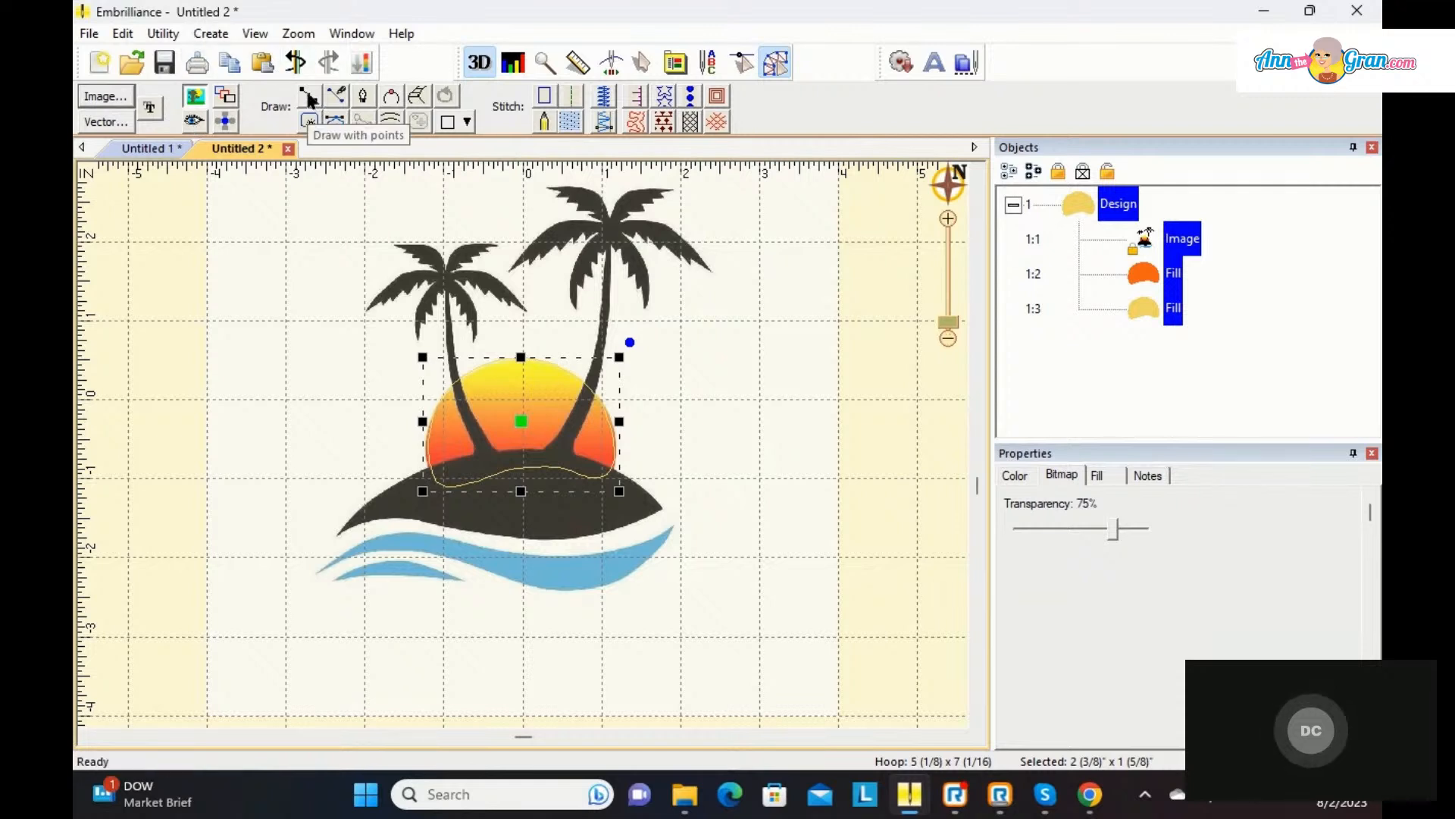
pyautogui.click(311, 100)
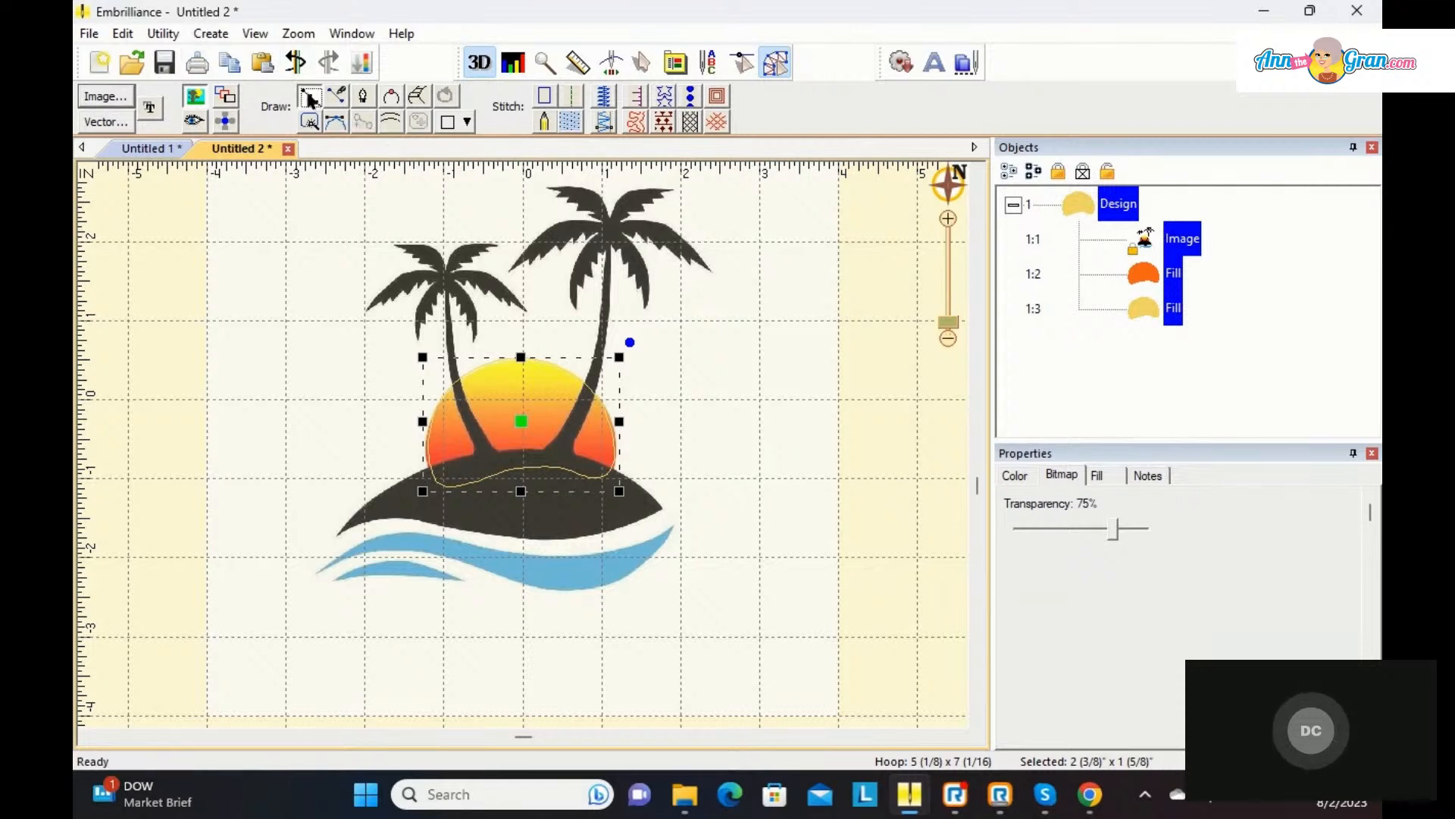
pyautogui.click(490, 462)
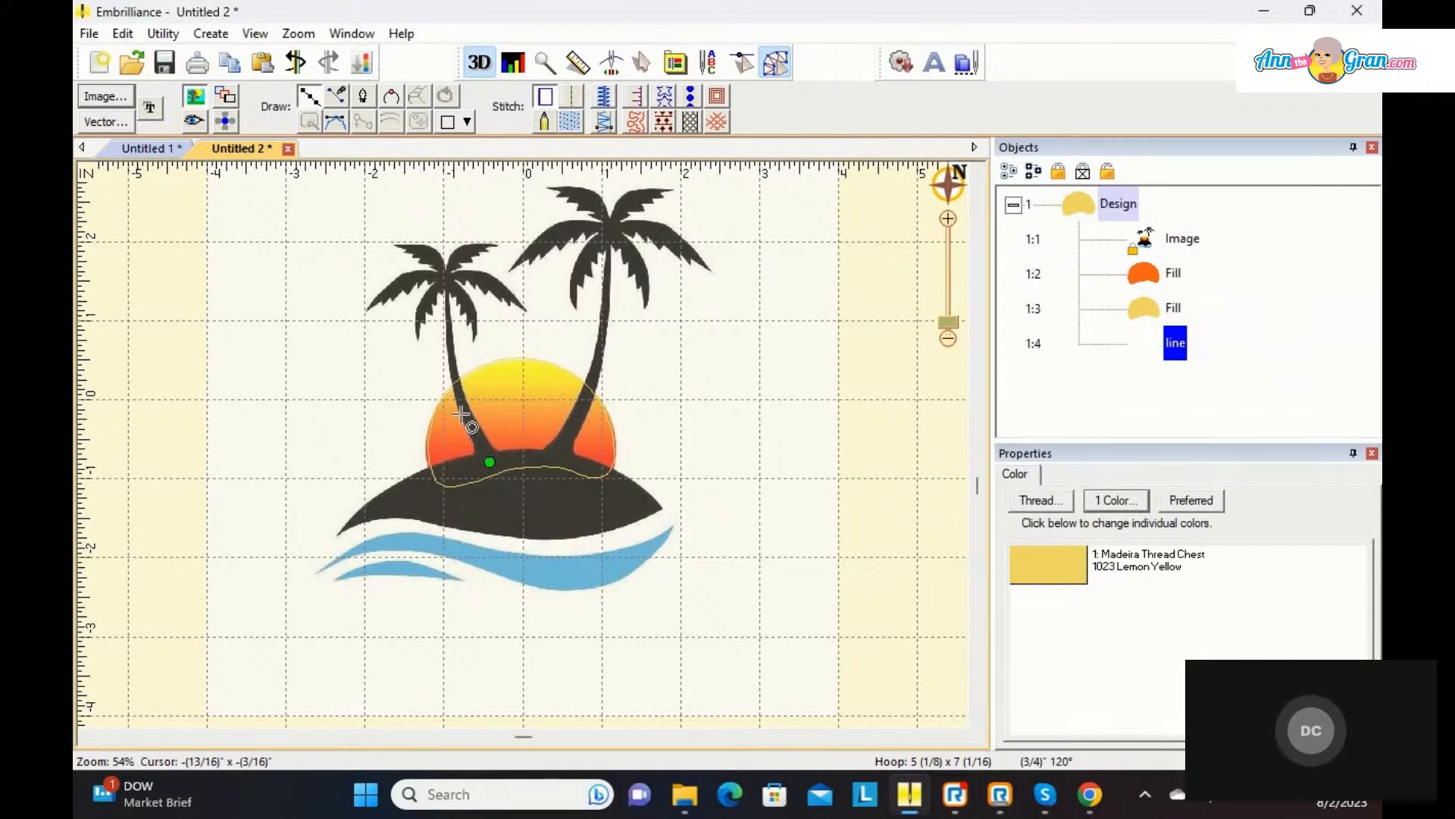
pyautogui.click(453, 371)
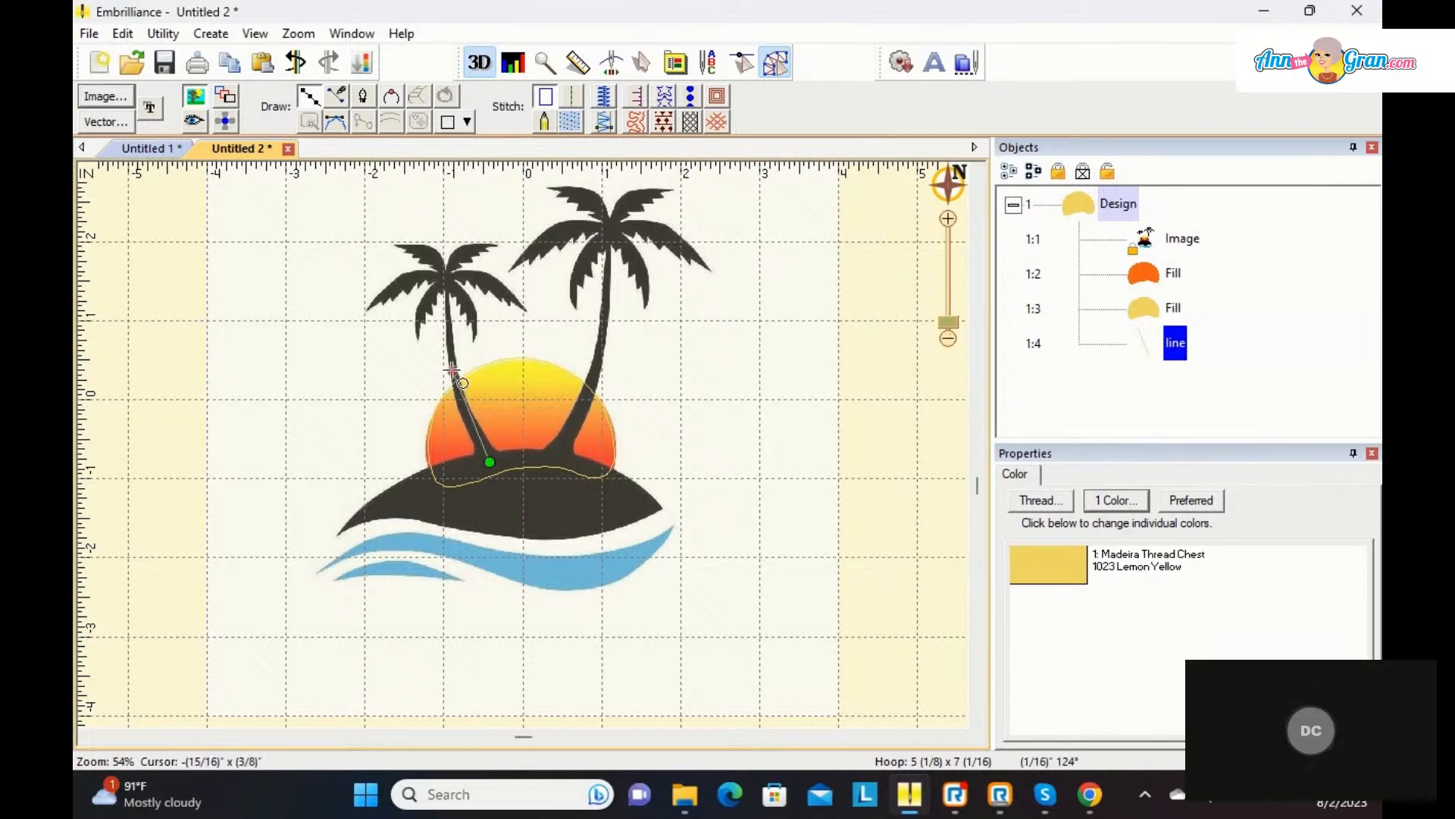
pyautogui.click(446, 277)
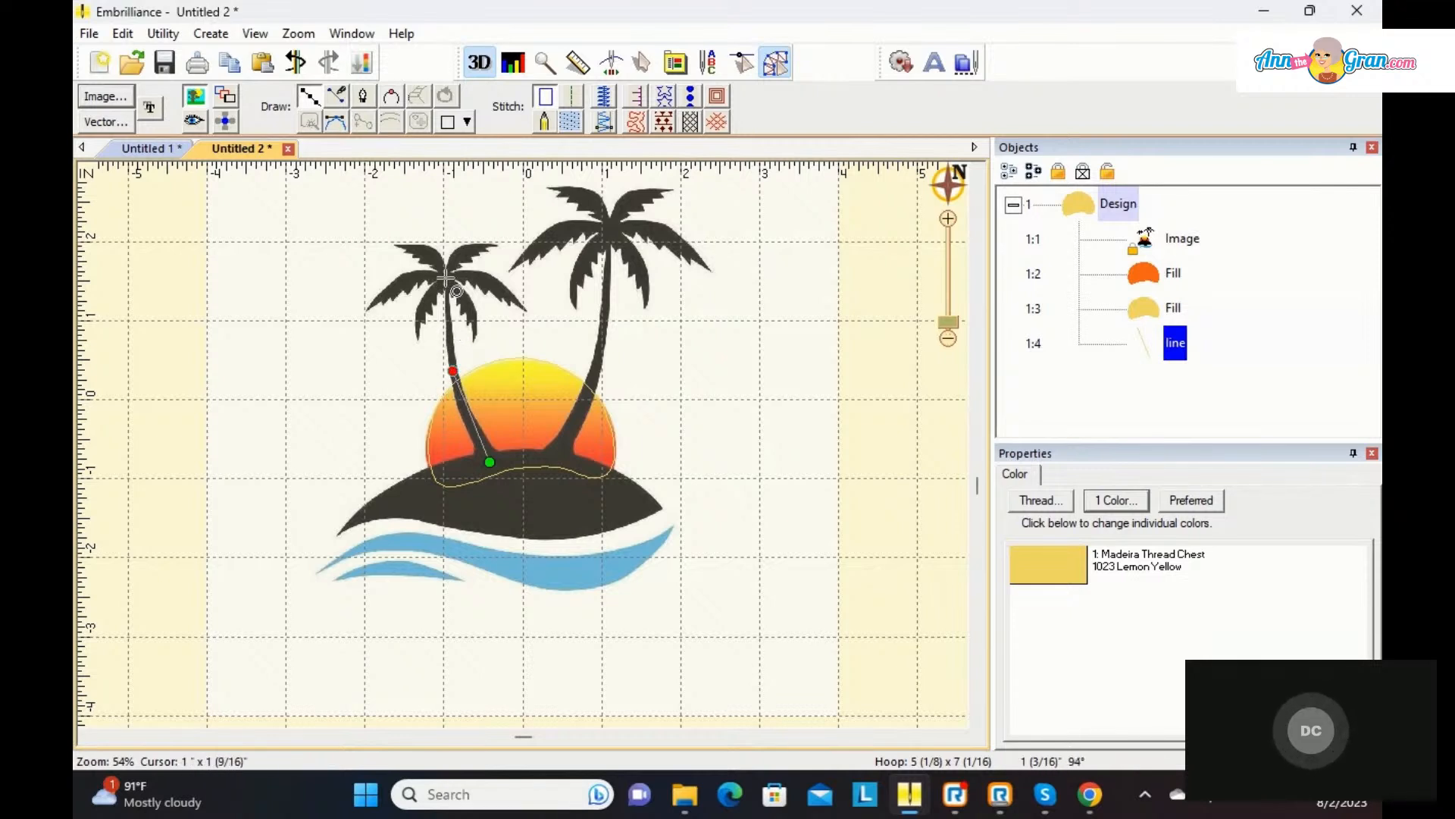
pyautogui.press('Return')
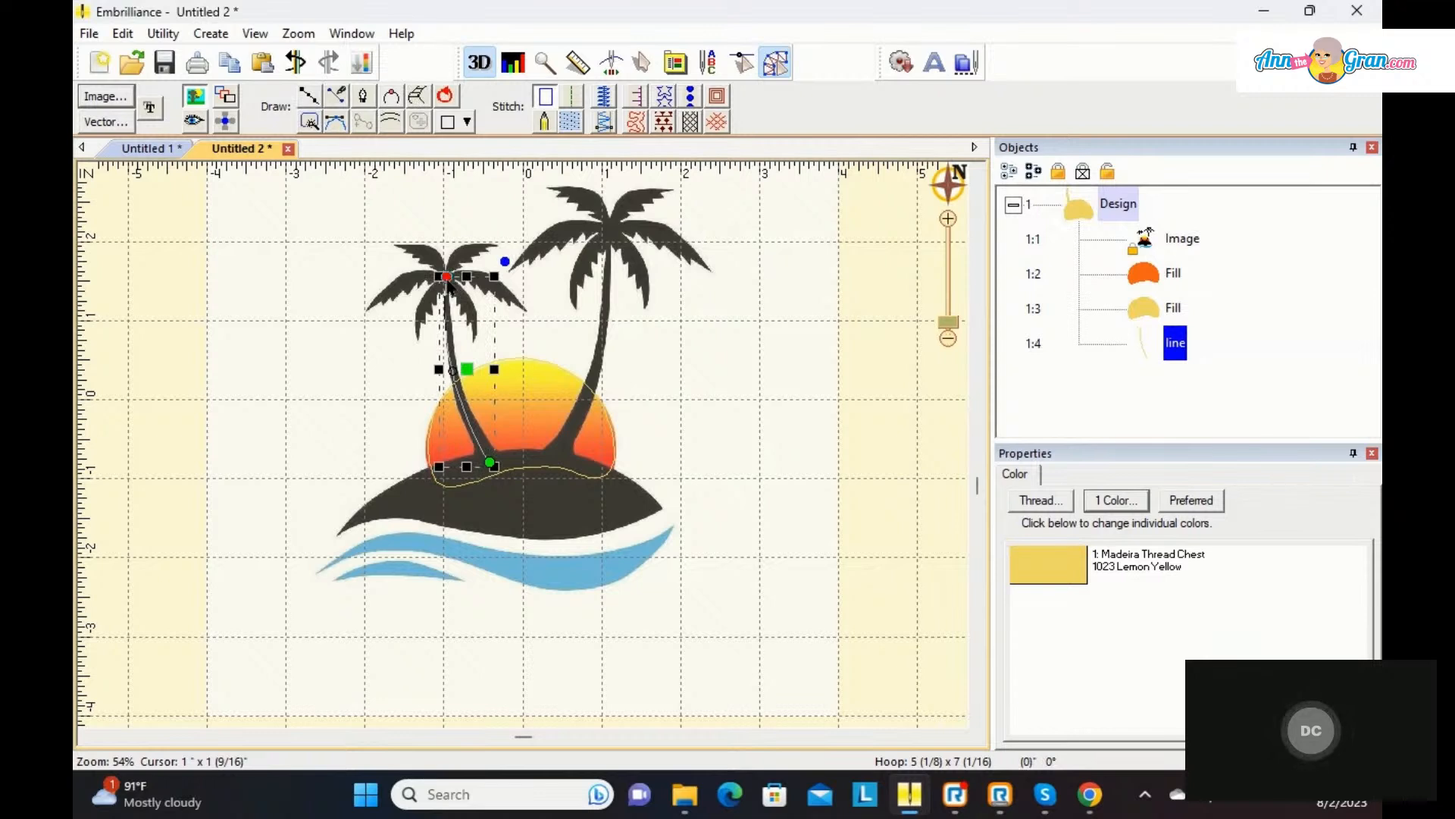
# Step: Convert the trunk line to a satin border with line thickness style 3 and a width of 4.5 mm
pyautogui.click(604, 97)
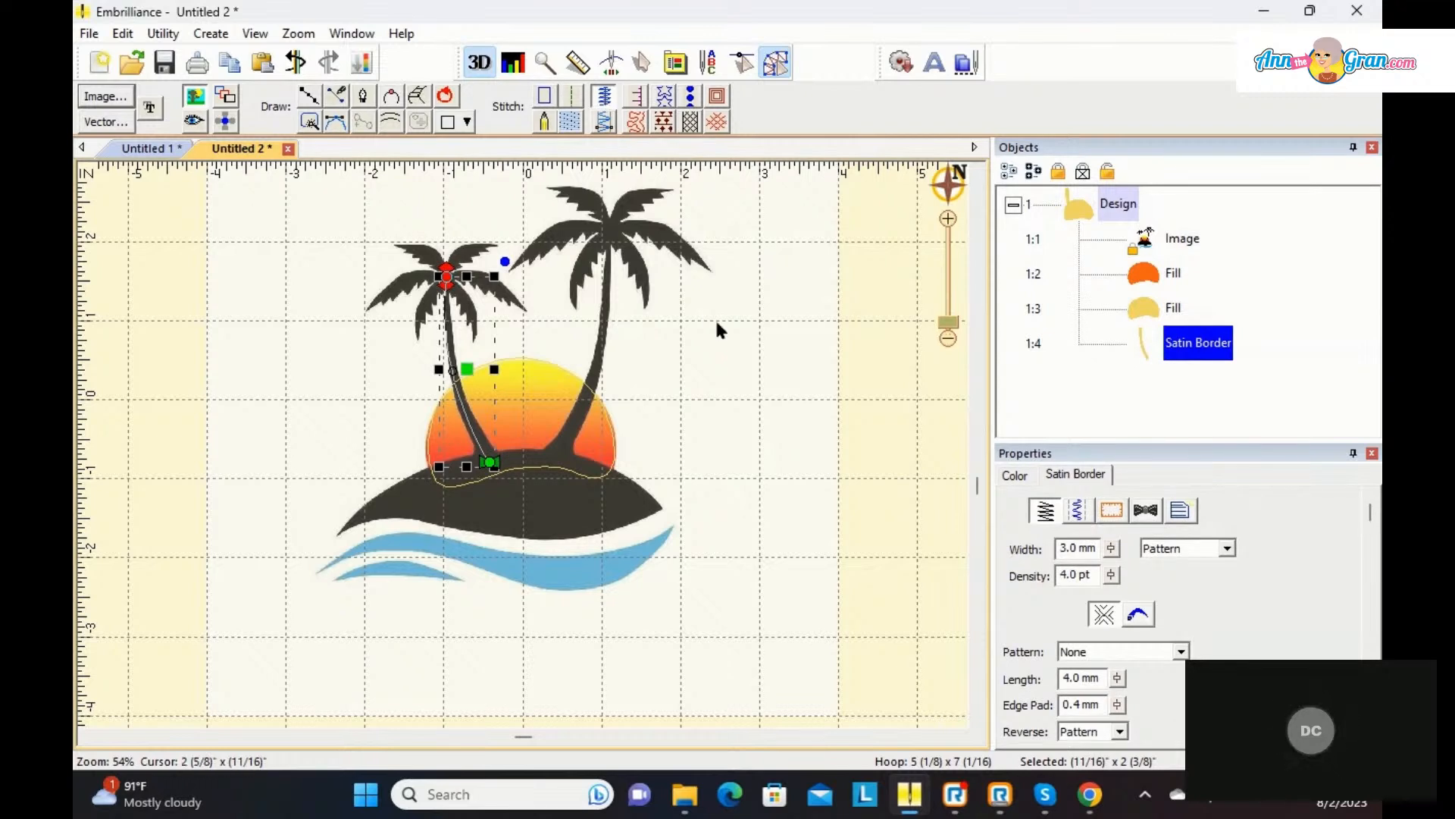
pyautogui.click(1140, 615)
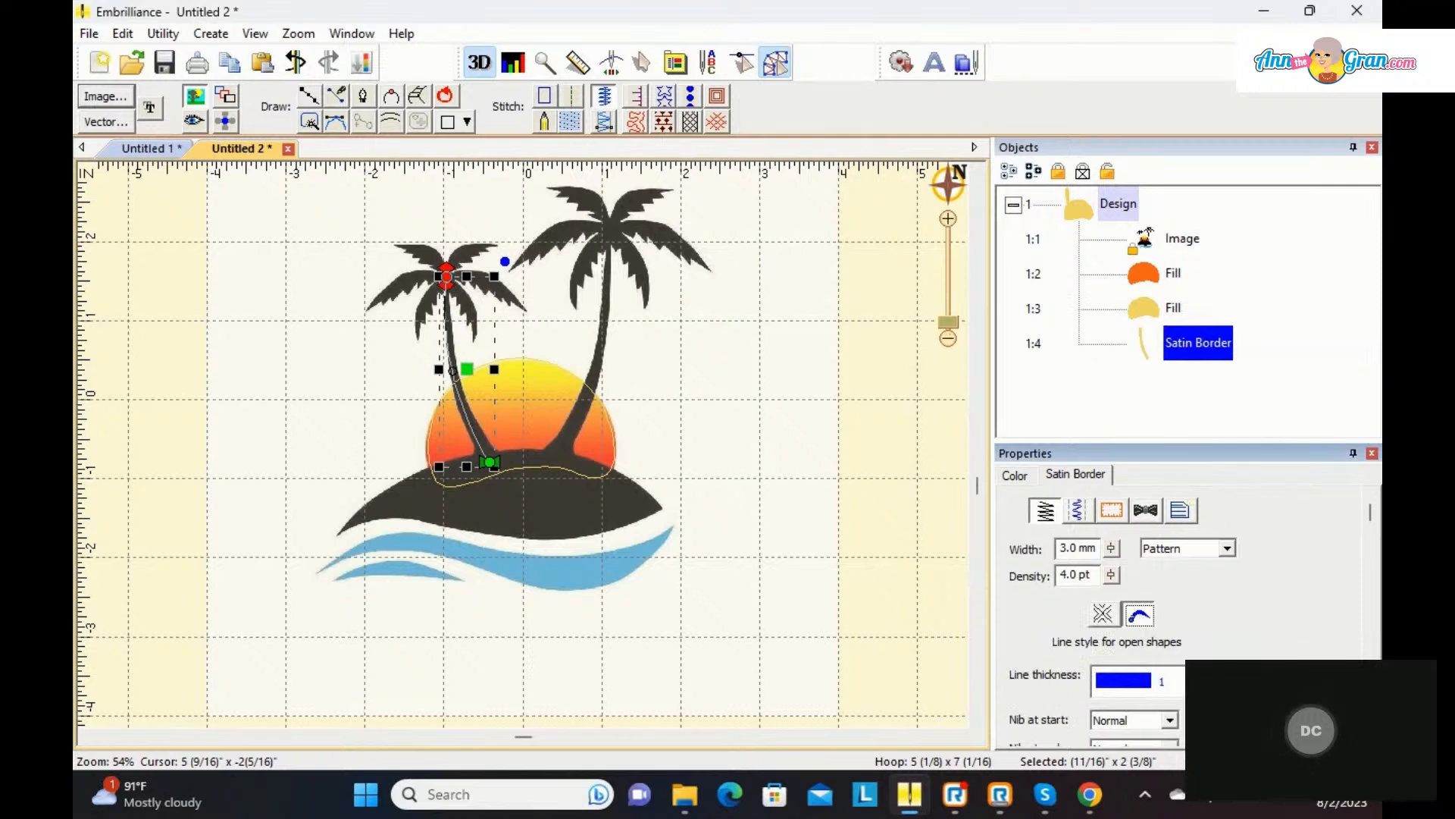
pyautogui.click(1171, 680)
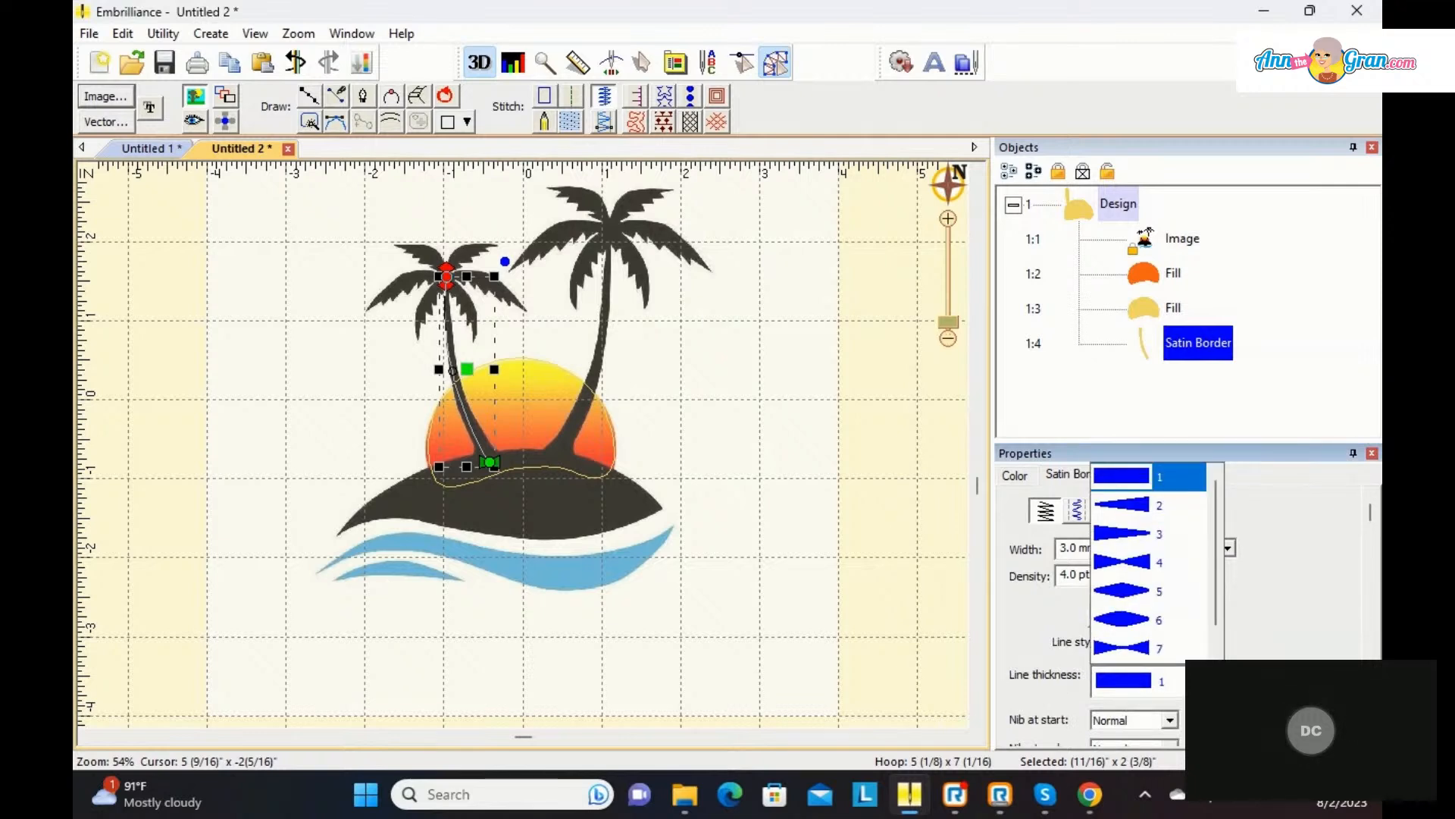
pyautogui.click(1173, 535)
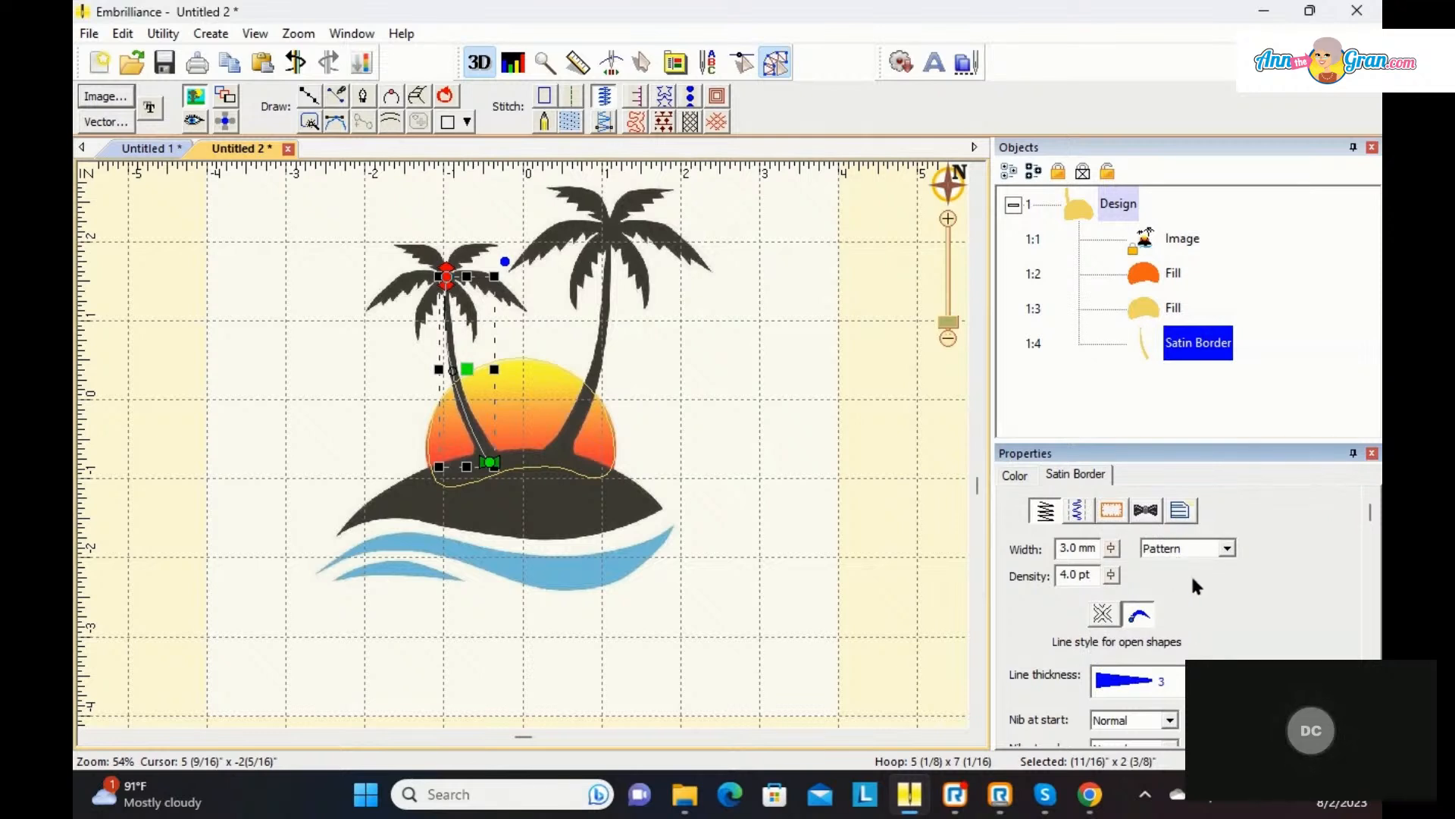
pyautogui.moveTo(1190, 441); pyautogui.dragTo(1189, 420)
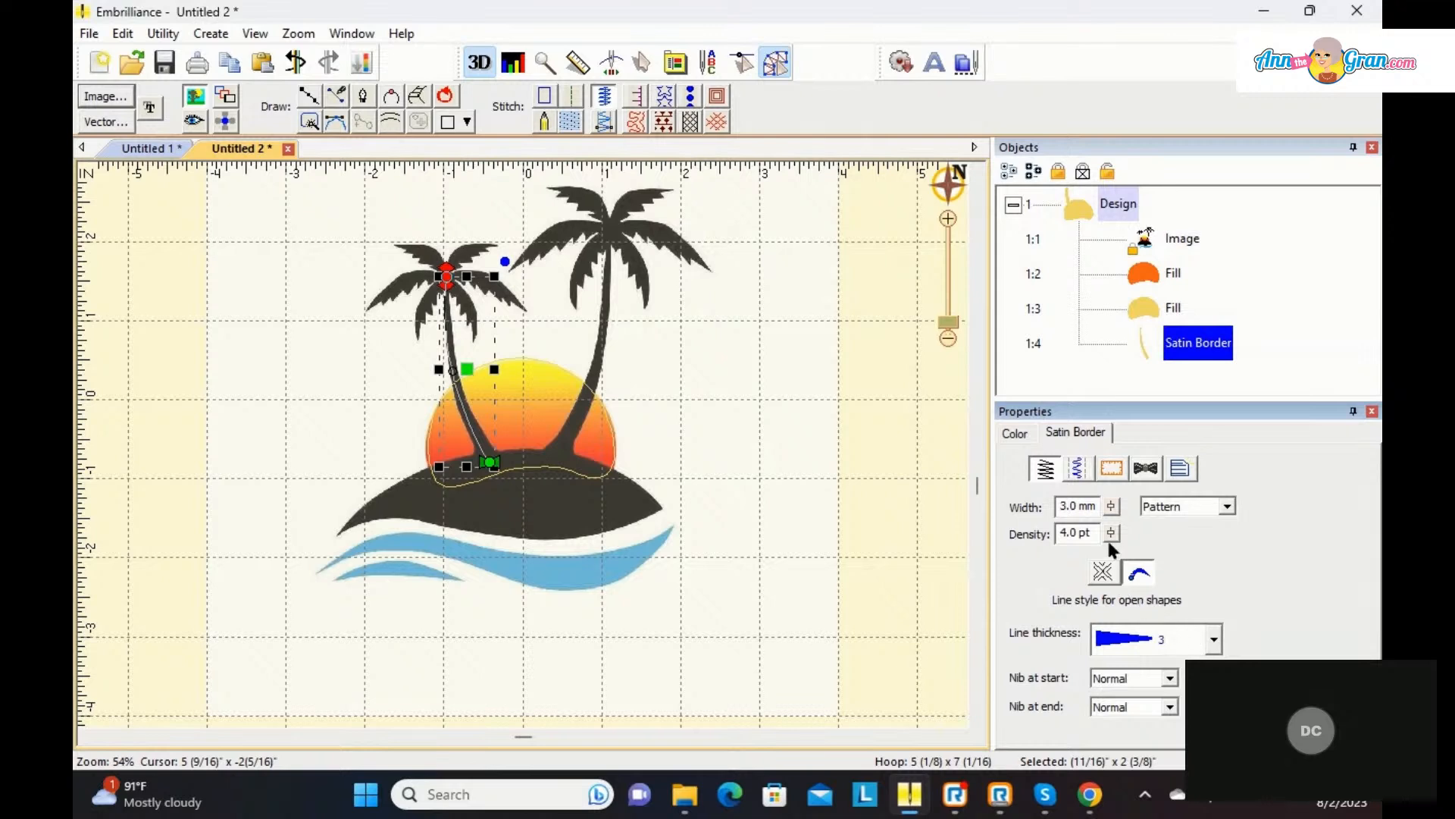
pyautogui.moveTo(1113, 512); pyautogui.dragTo(1111, 542)
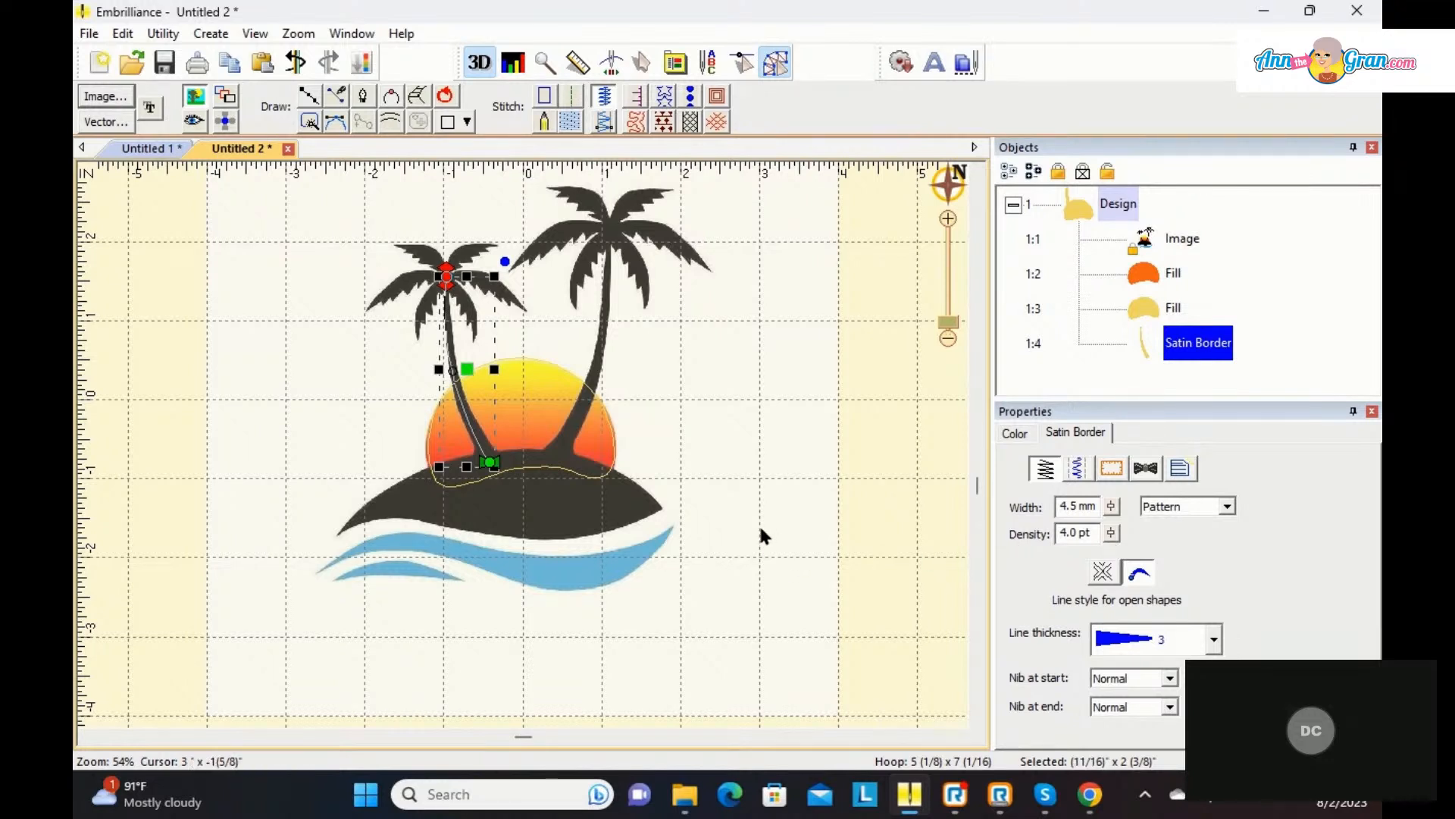
pyautogui.rightClick(700, 409)
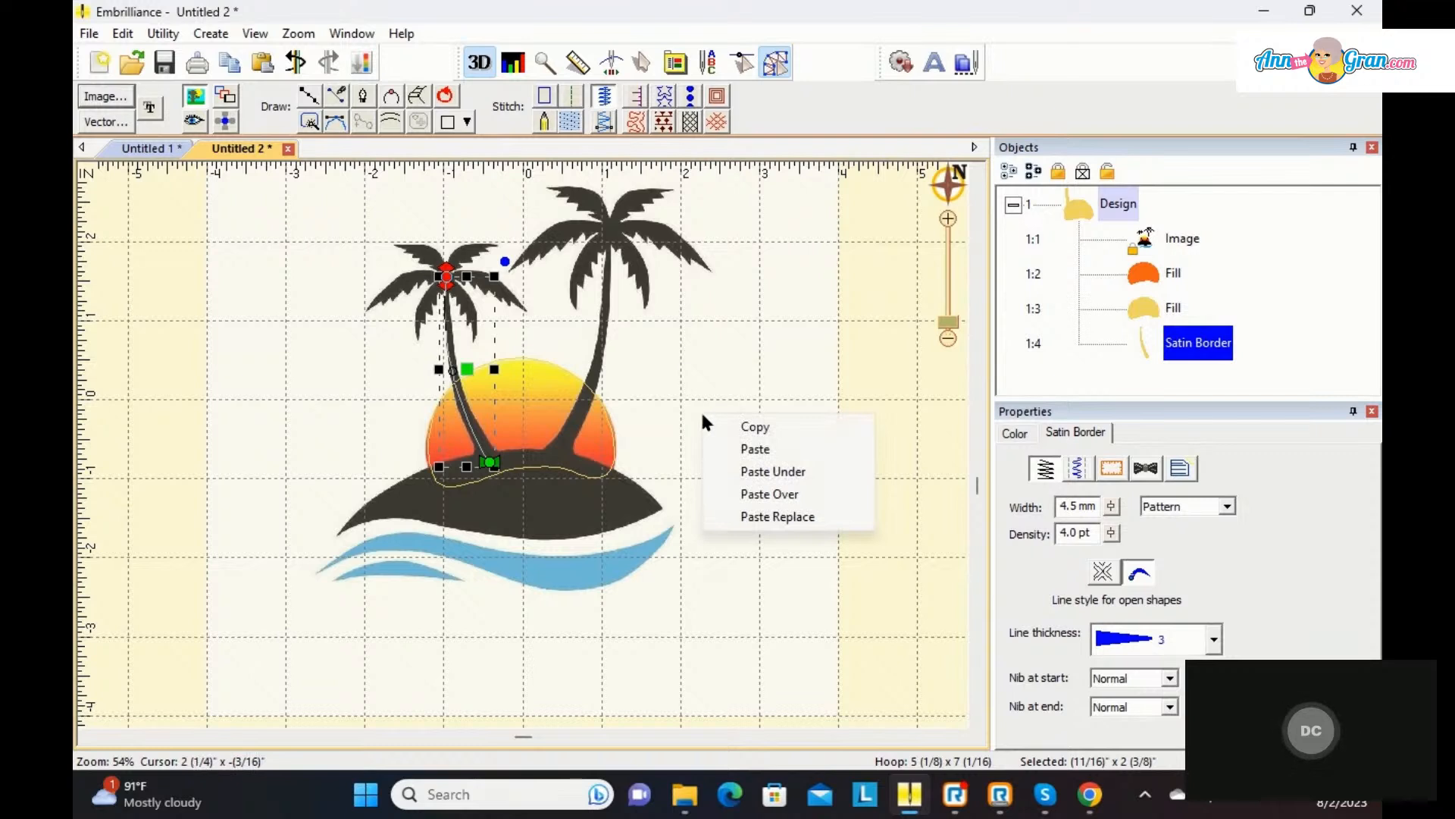
# Step: Show the stitches, change the smaller palm trunk's satin border to Madeira thread 1000 Black, and deselect it
pyautogui.click(675, 348)
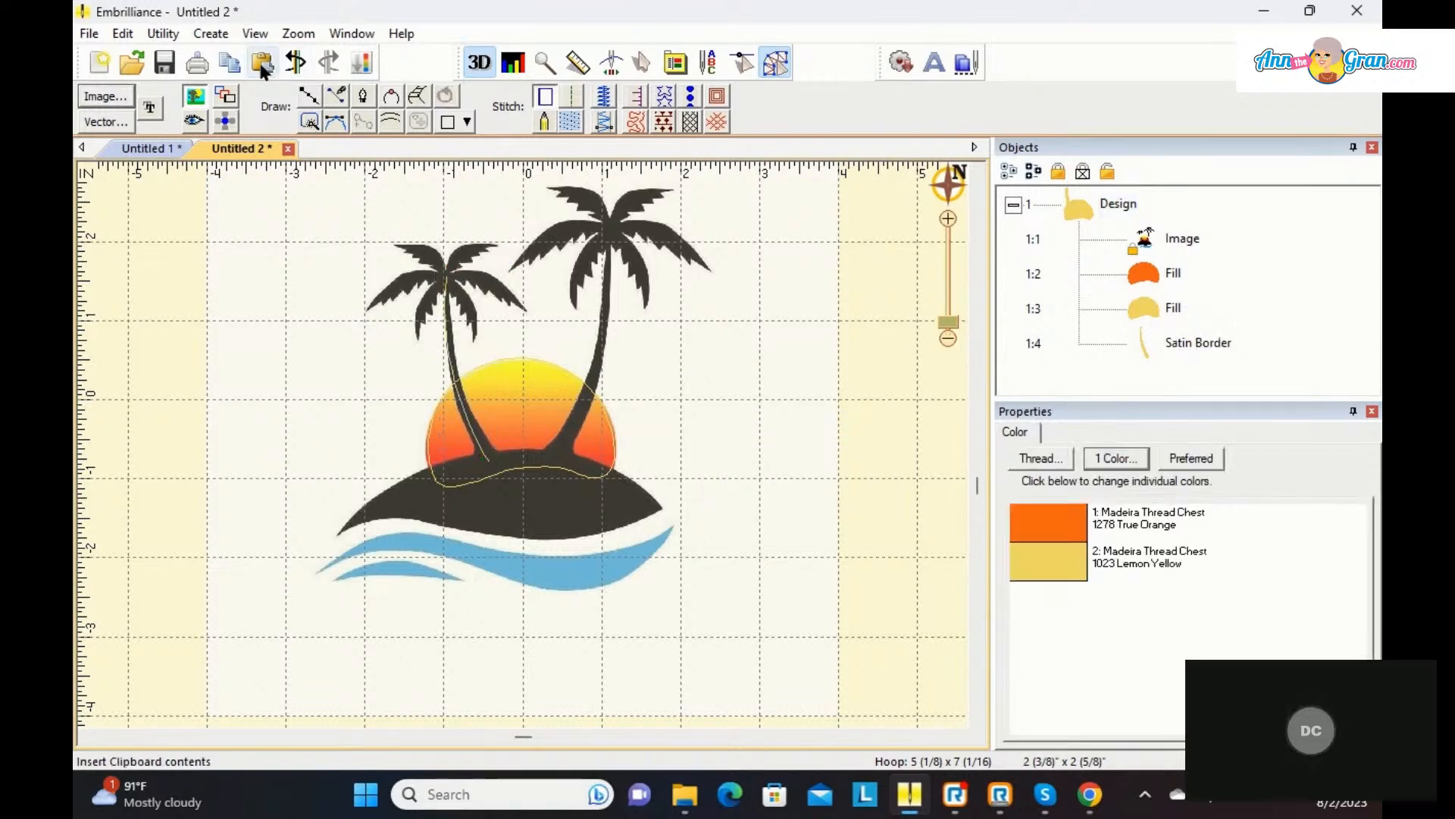
pyautogui.click(193, 121)
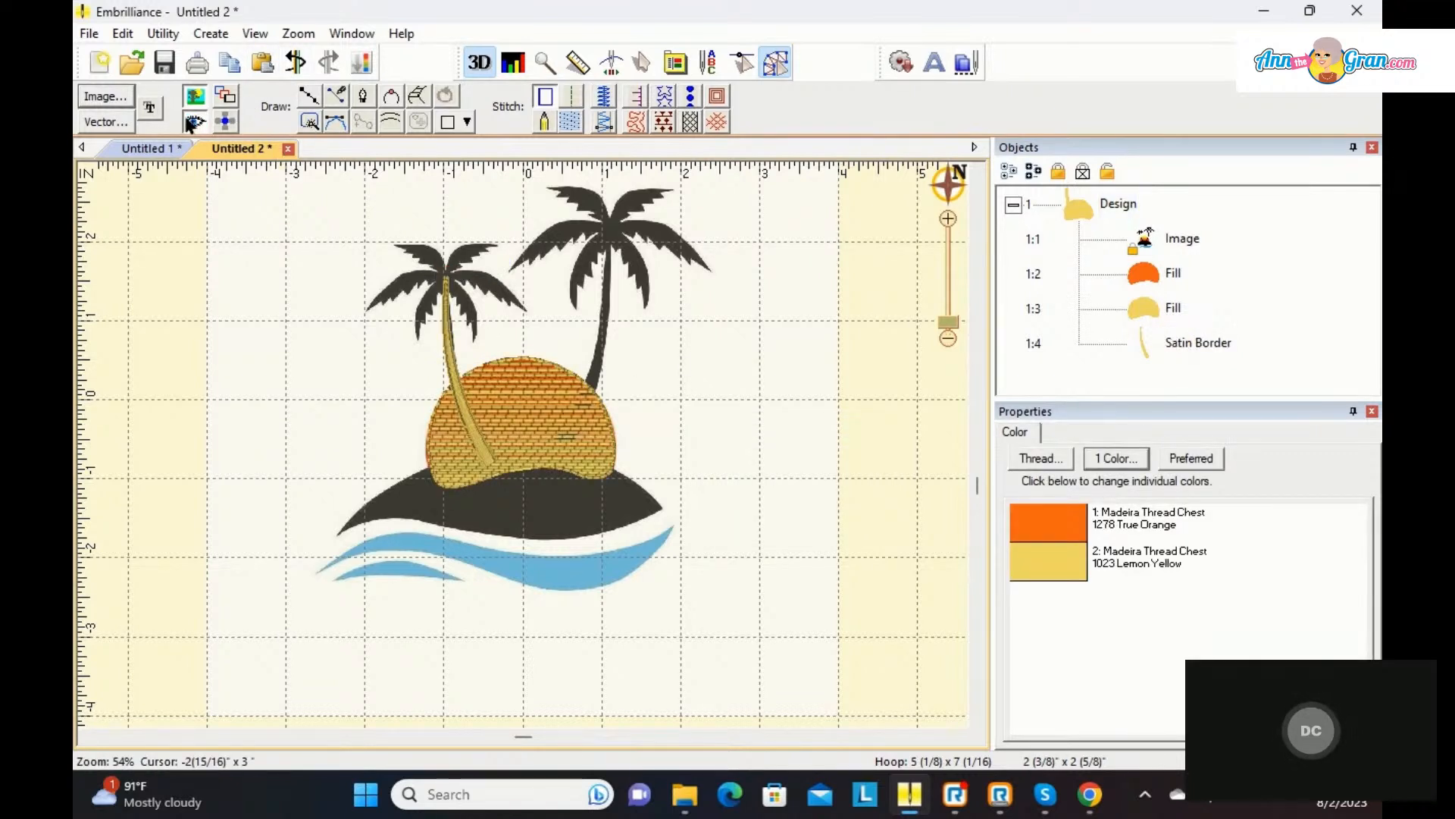
pyautogui.click(452, 349)
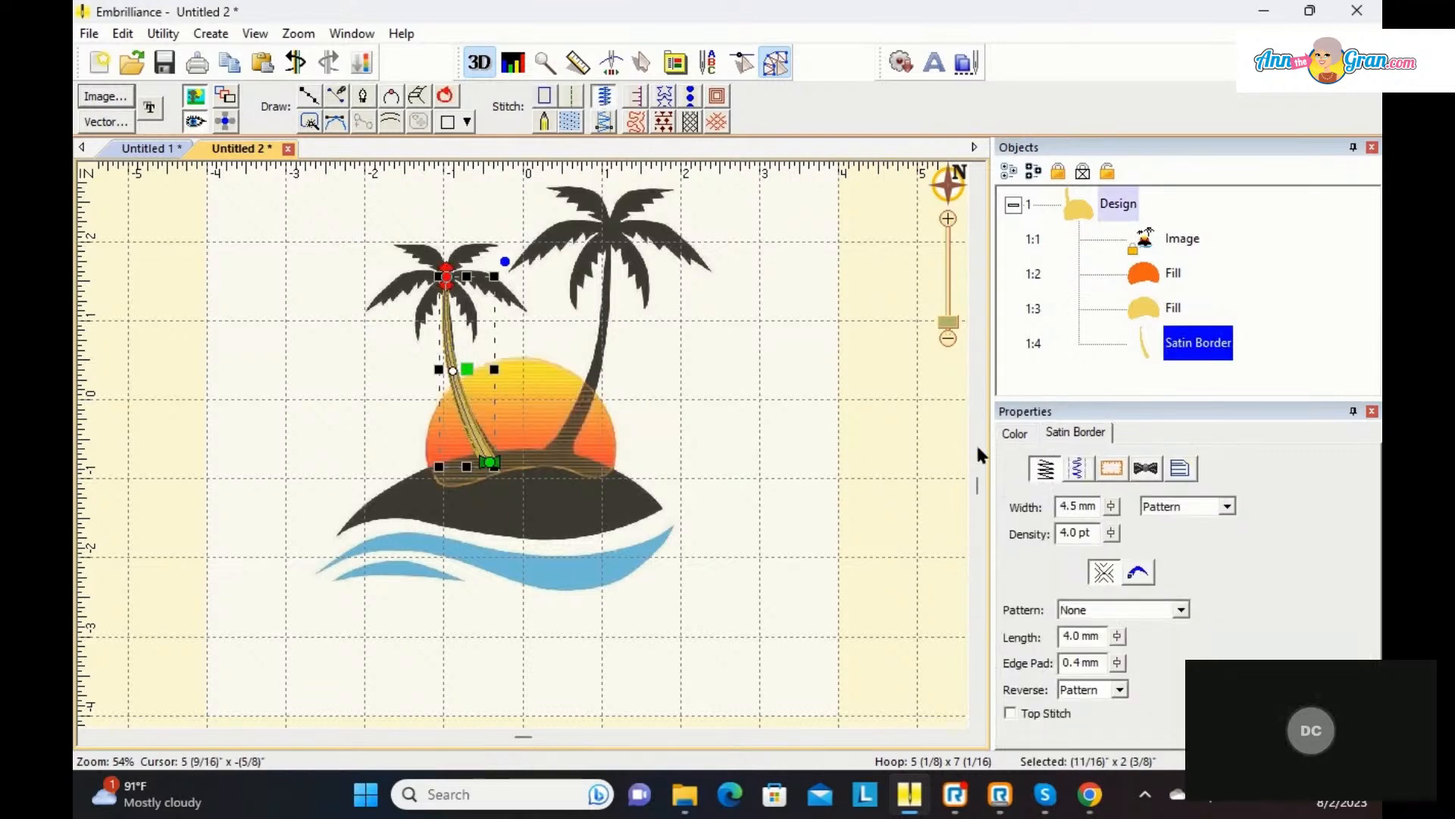
pyautogui.click(1014, 433)
pyautogui.doubleClick(1031, 533)
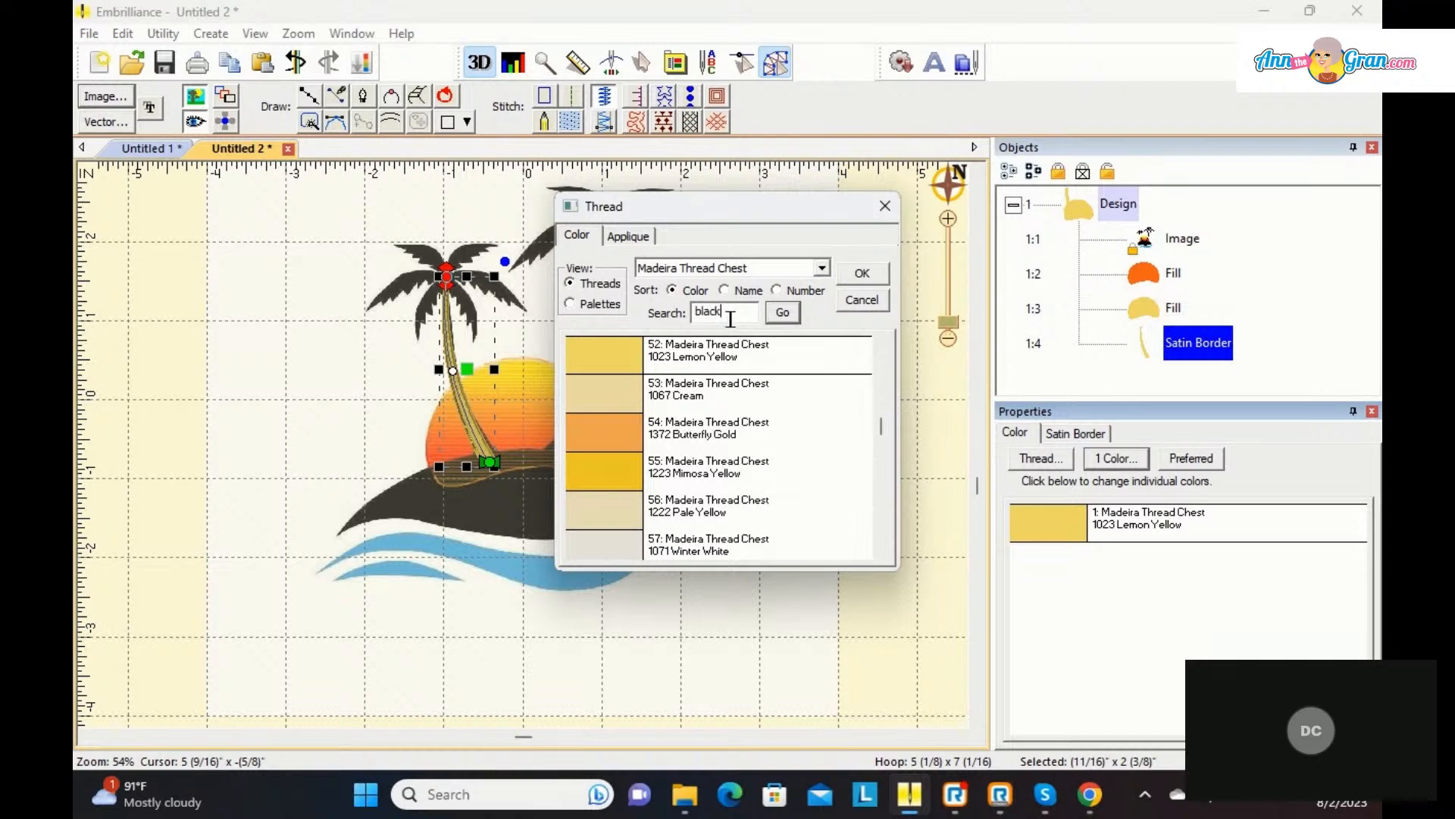
pyautogui.click(782, 312)
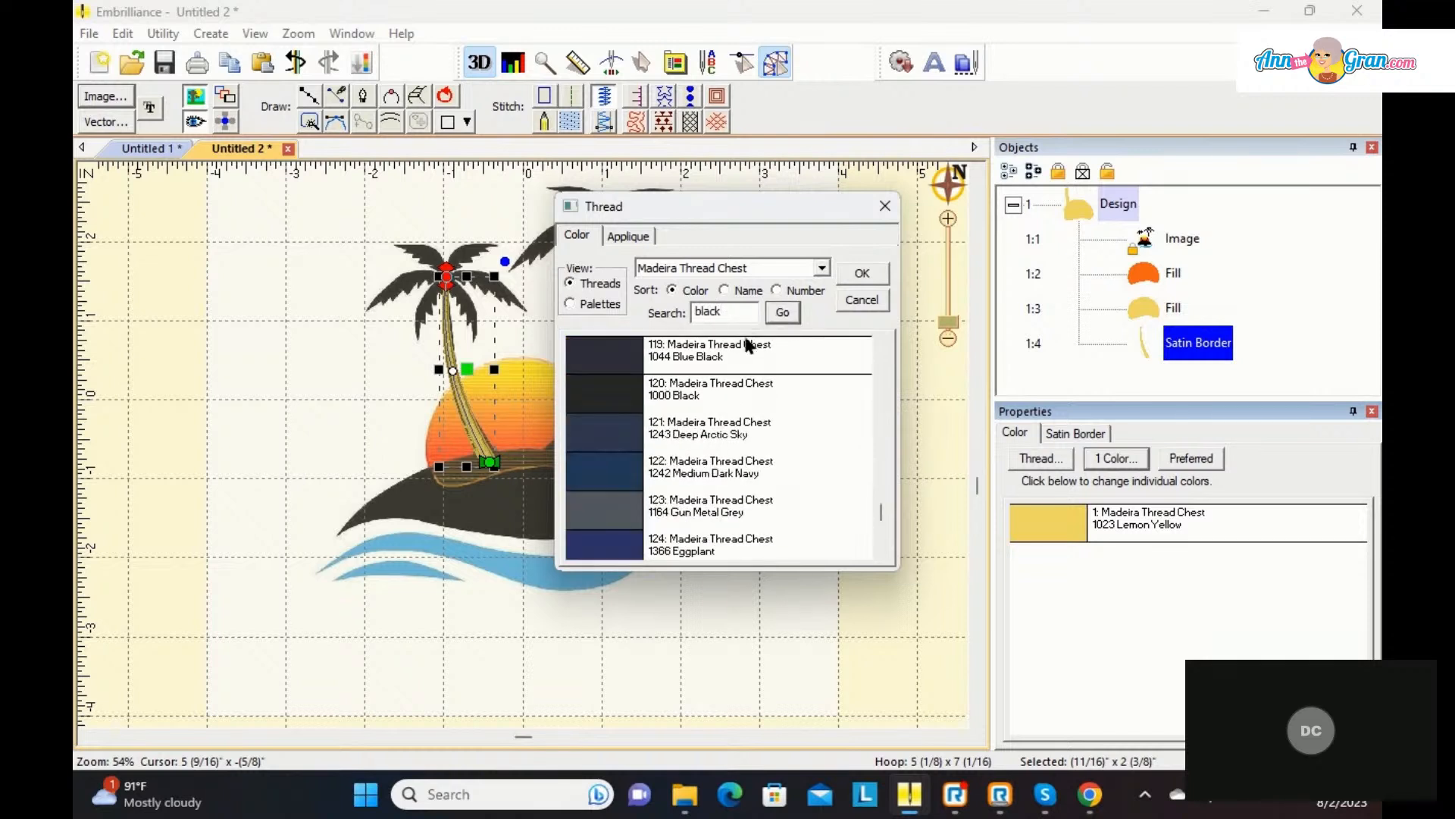
pyautogui.click(668, 388)
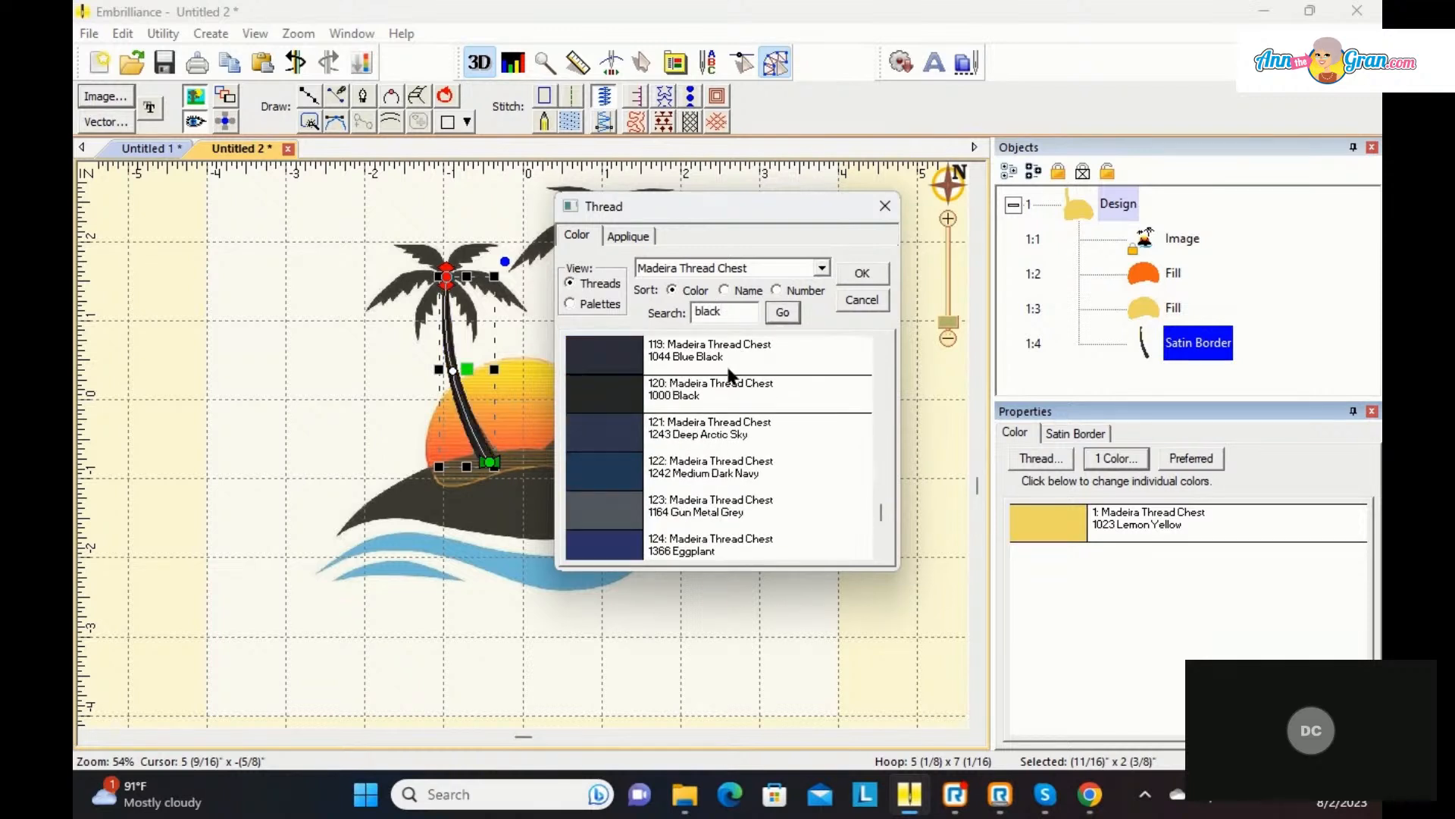
pyautogui.click(862, 274)
pyautogui.click(841, 389)
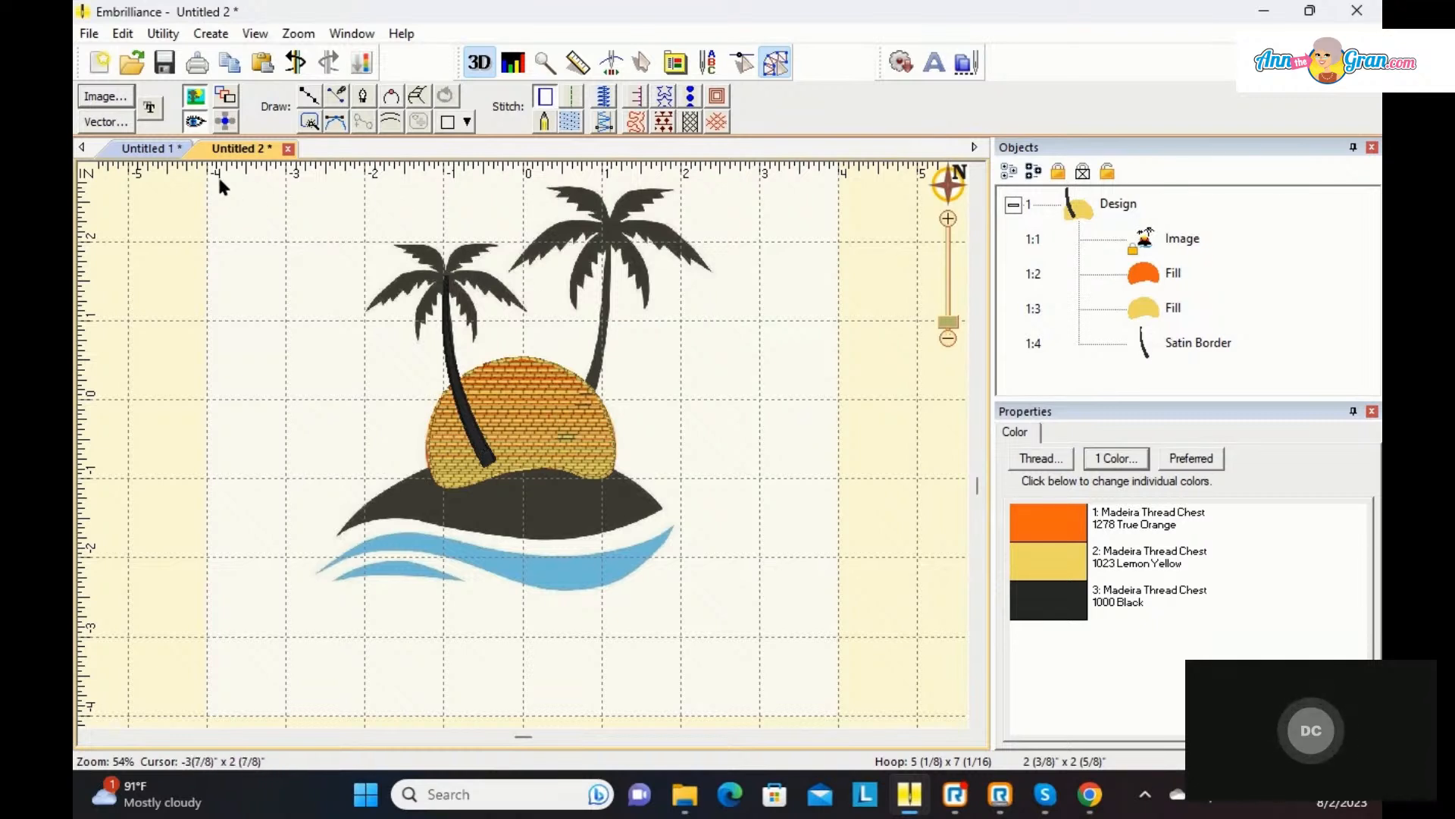
# Step: With the stitches hidden, draw a satin column along the larger palm's trunk from base to crown using seven pairs of points, and deselect it
pyautogui.click(195, 123)
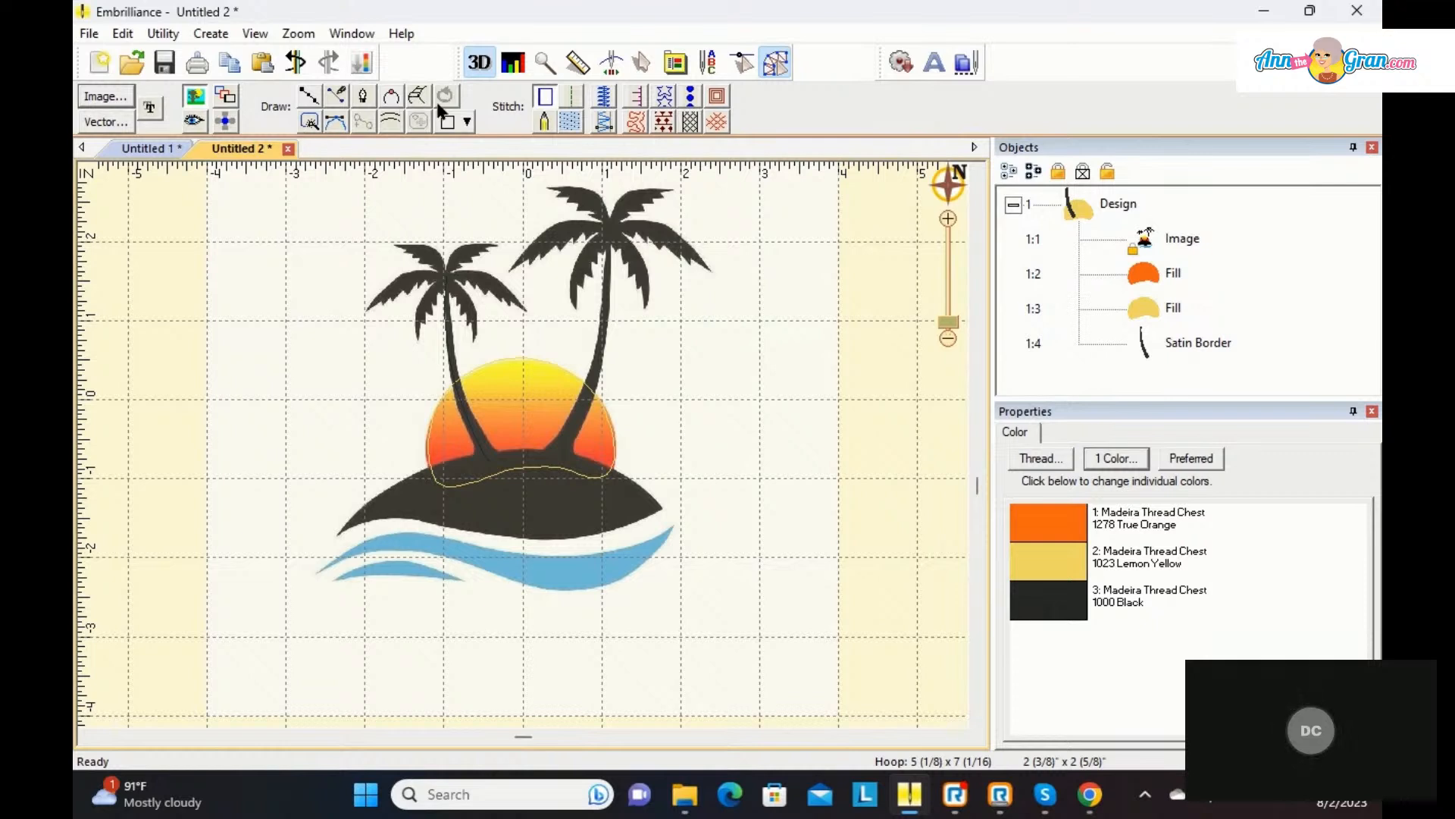
pyautogui.click(408, 88)
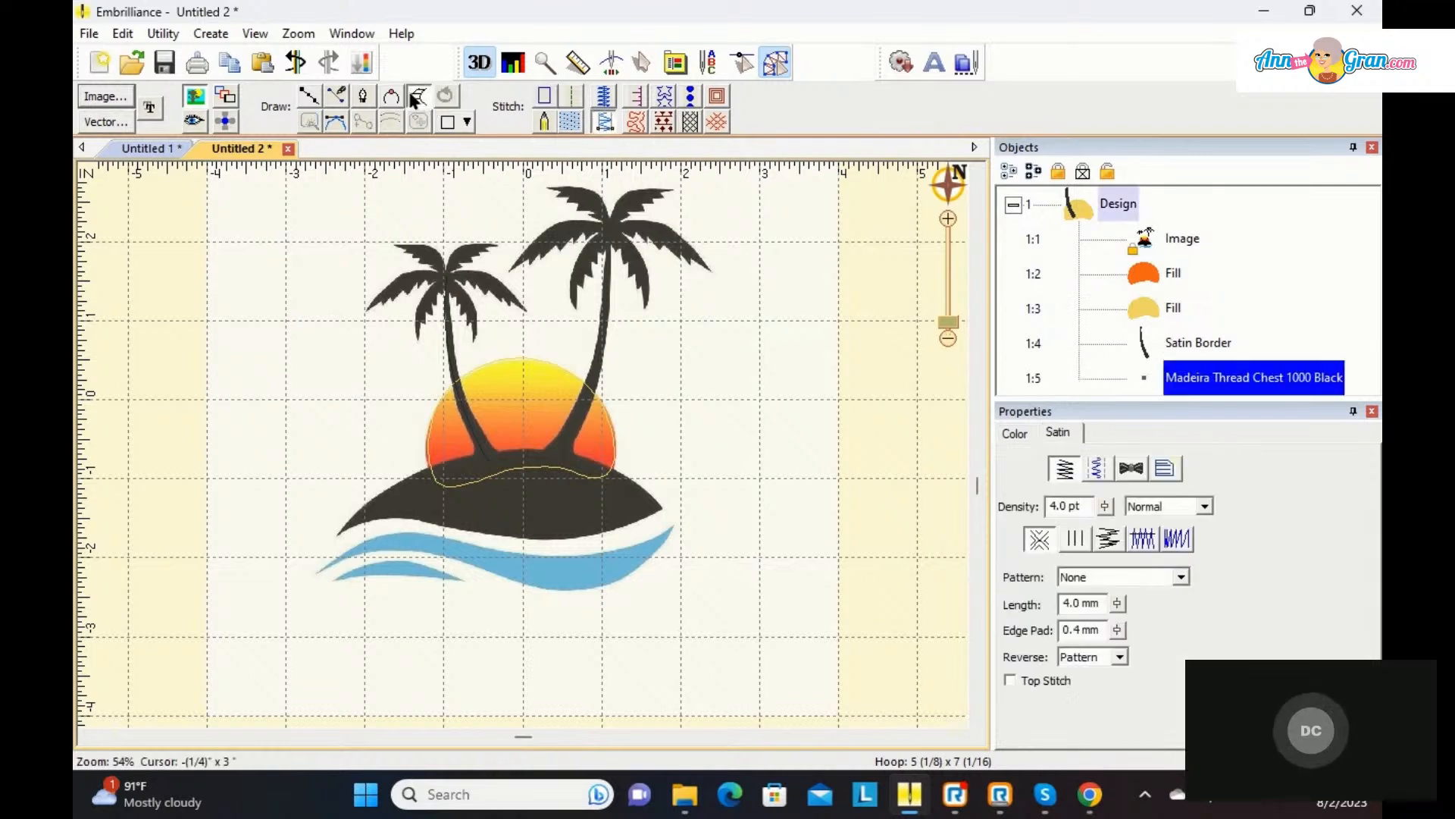
pyautogui.click(539, 460)
pyautogui.click(575, 466)
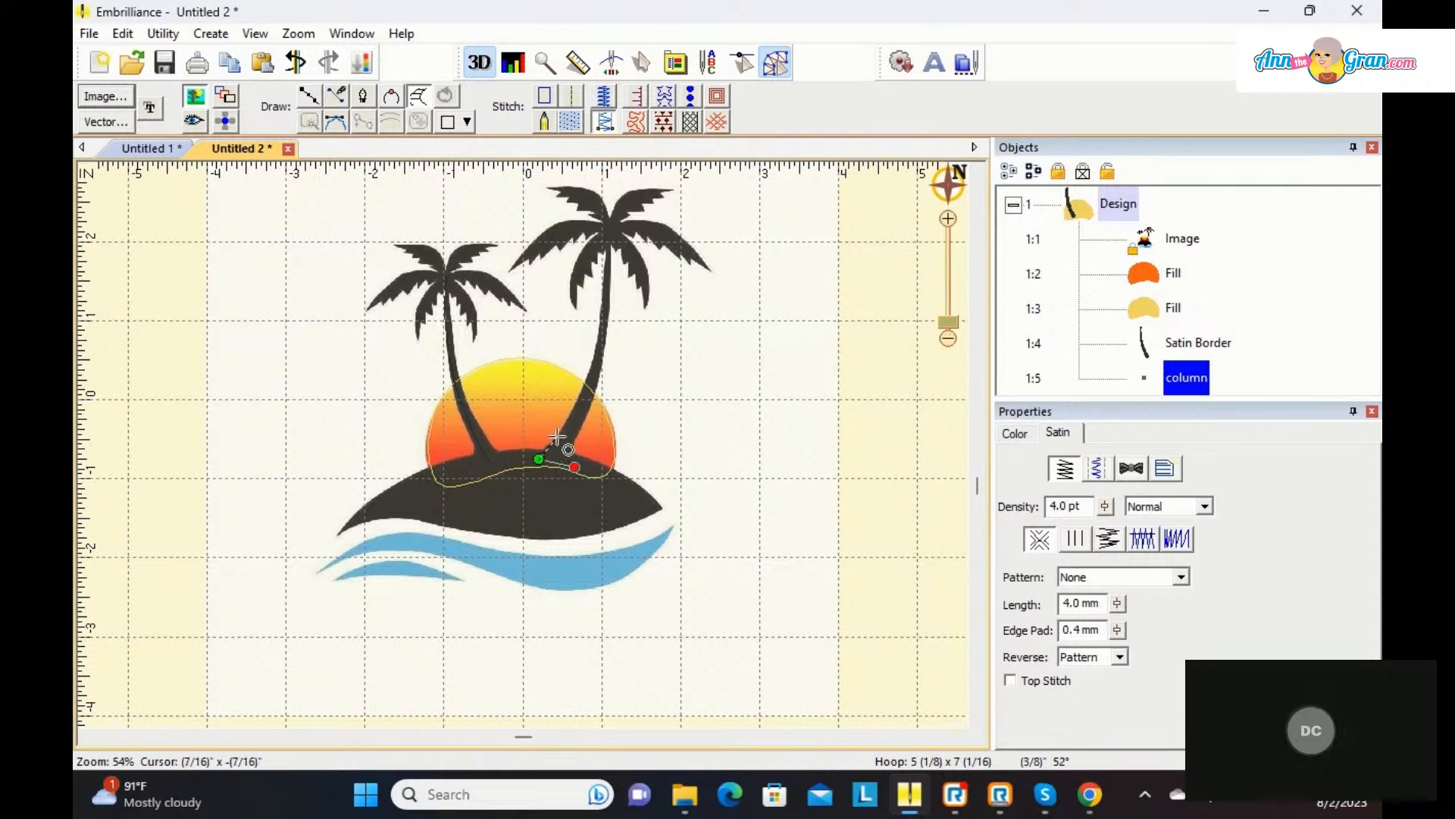
pyautogui.click(557, 437)
pyautogui.click(574, 446)
pyautogui.click(581, 394)
pyautogui.click(591, 398)
pyautogui.click(598, 348)
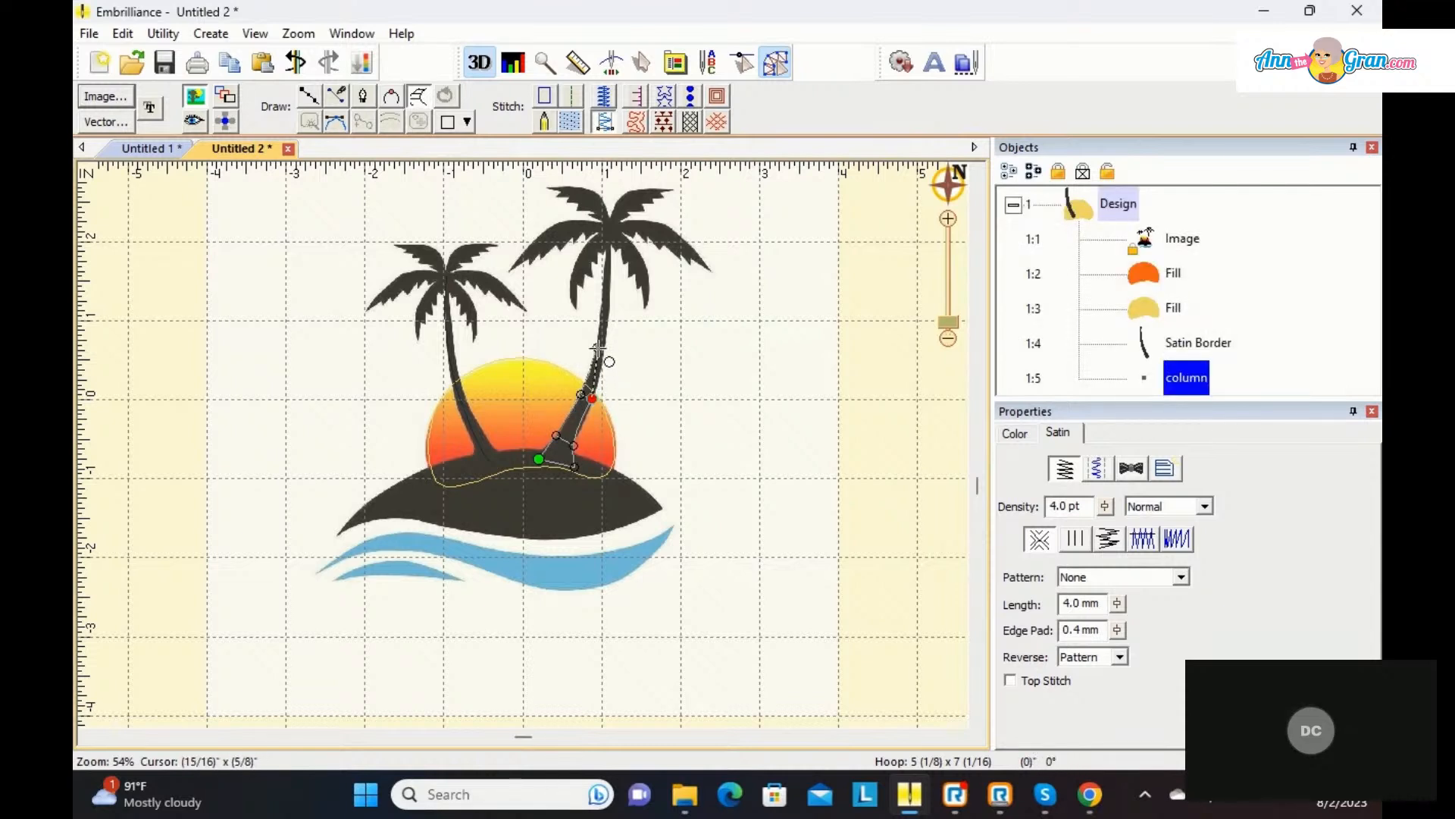
pyautogui.click(606, 349)
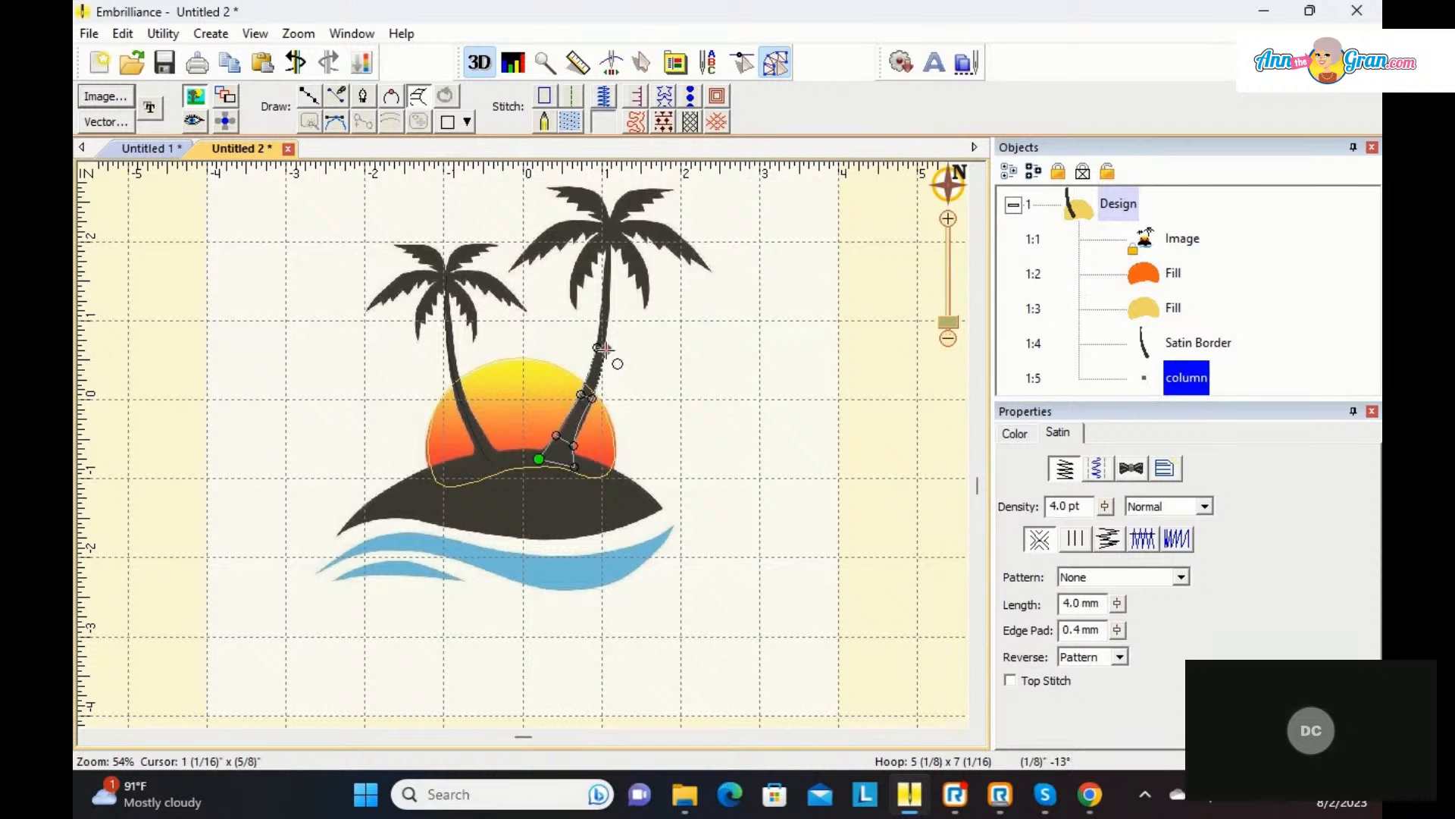
pyautogui.click(604, 309)
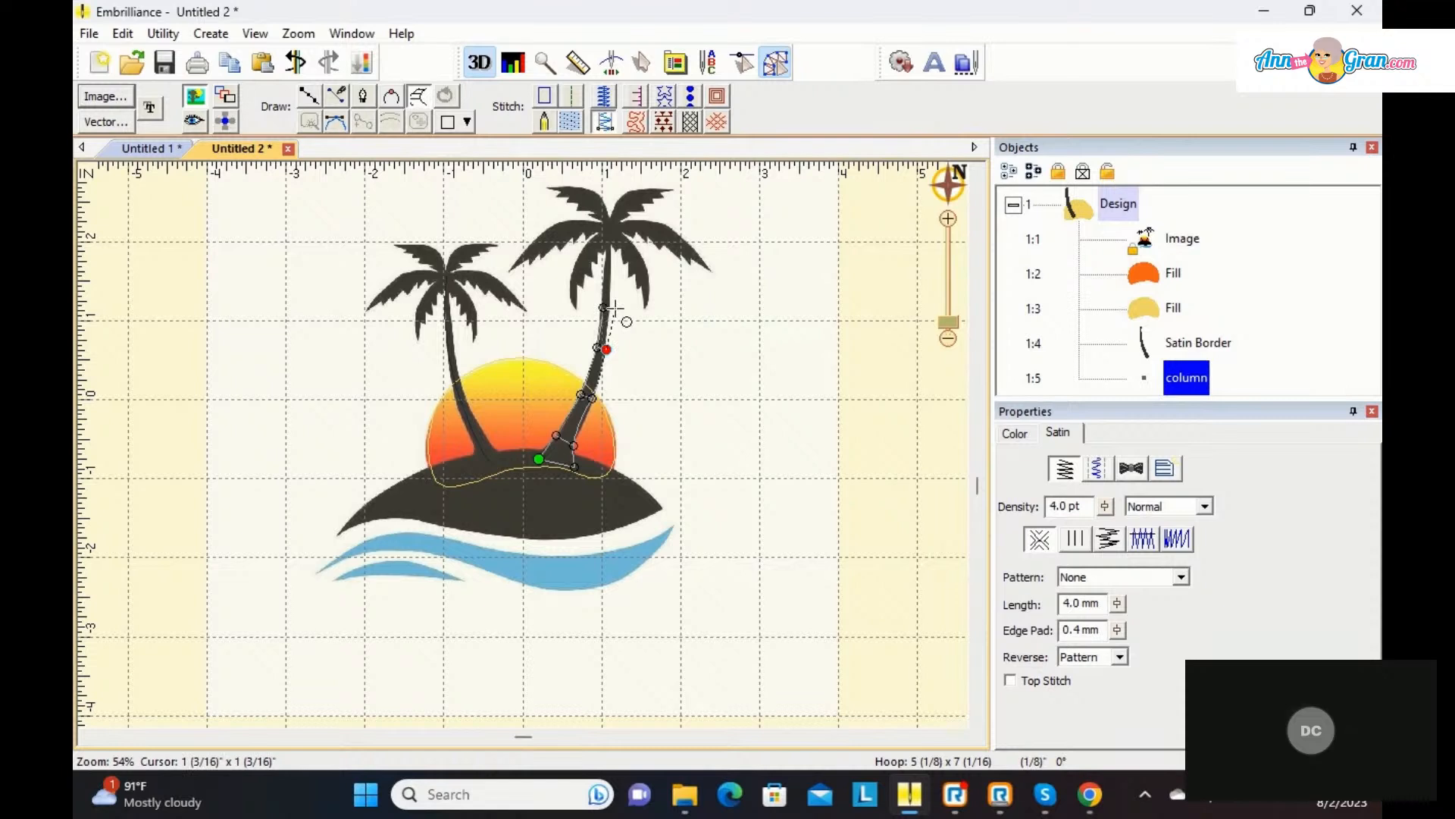
pyautogui.click(610, 301)
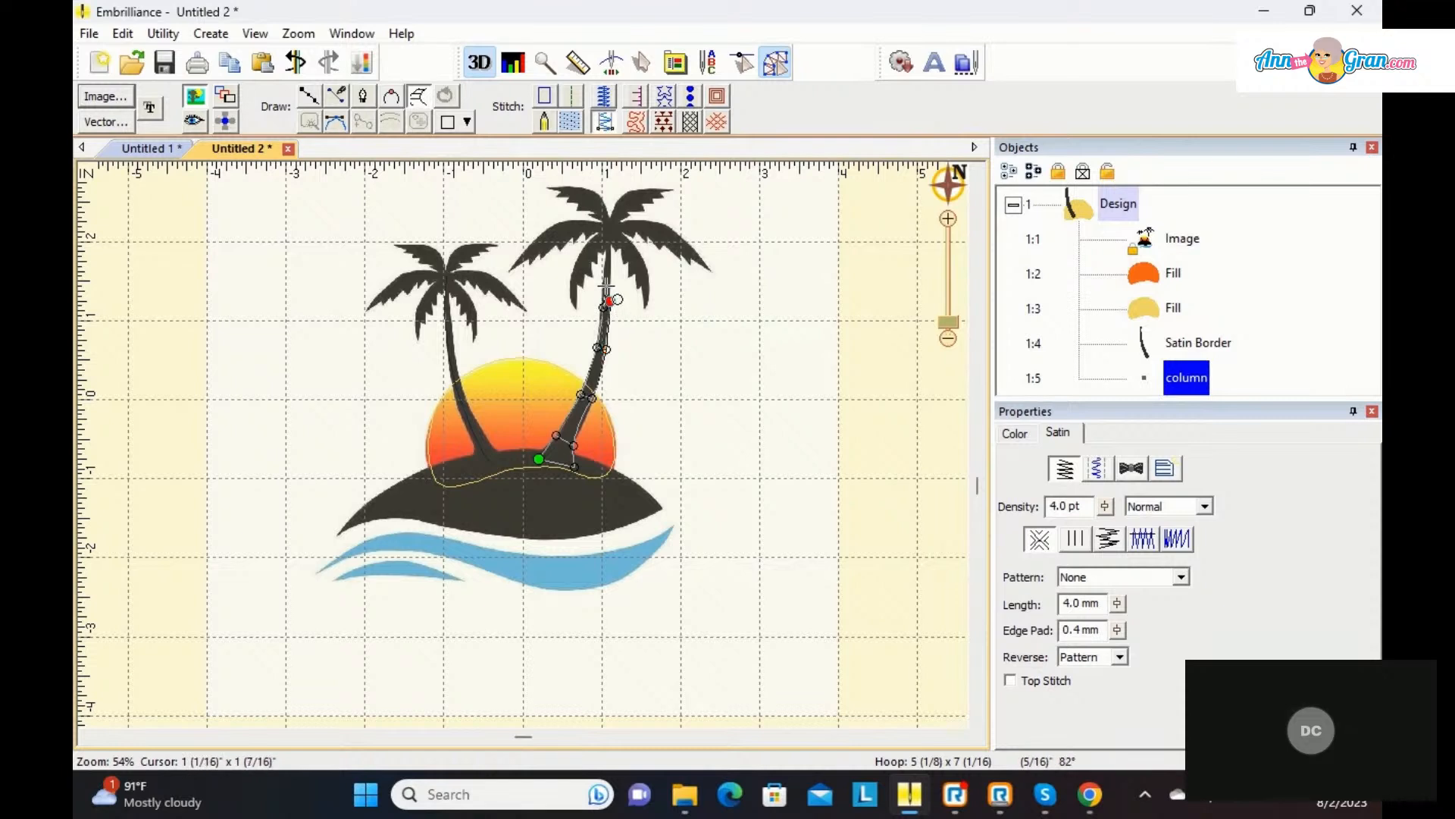
pyautogui.click(605, 269)
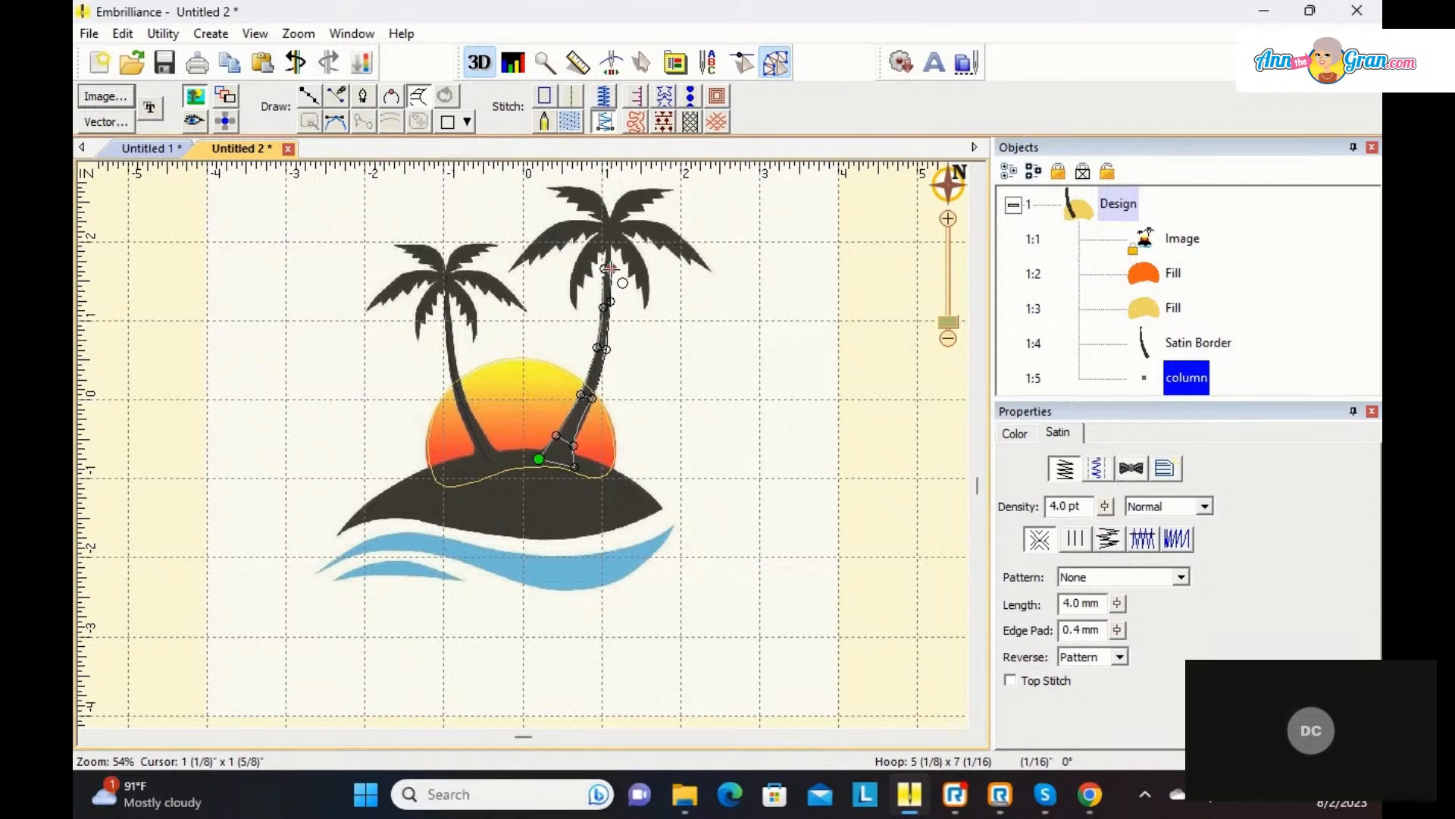
pyautogui.click(603, 235)
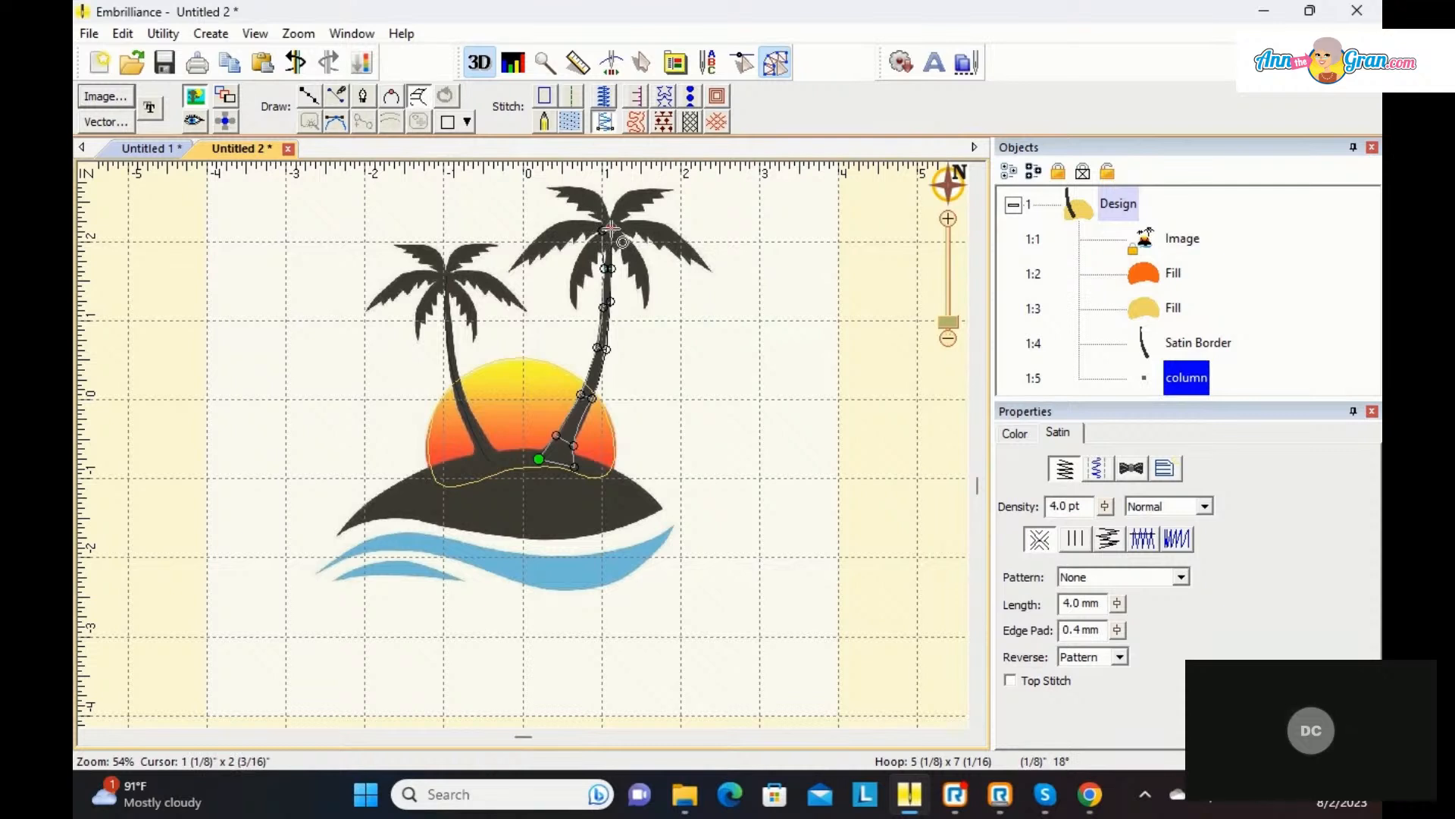
pyautogui.press('Return')
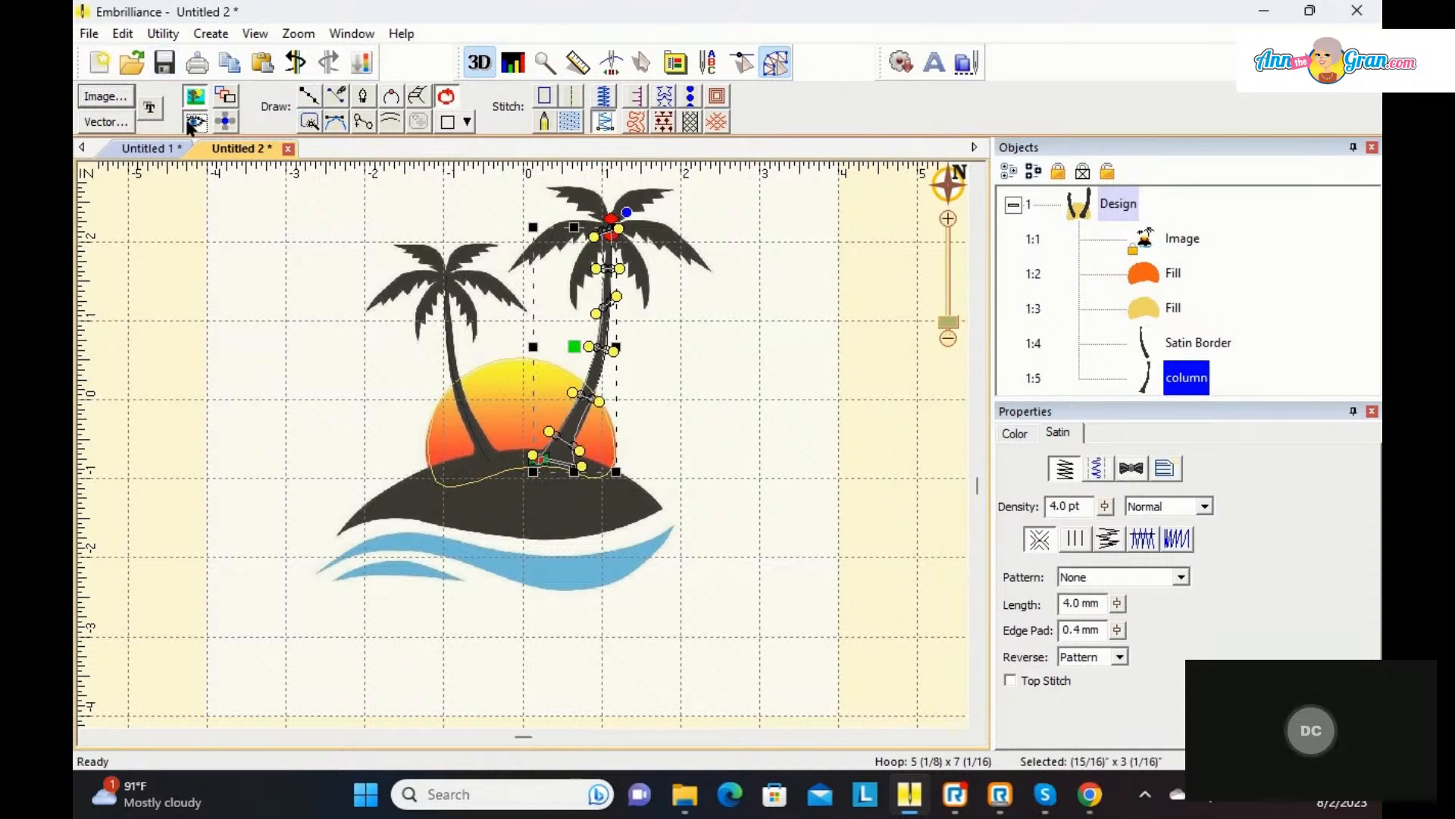
pyautogui.click(720, 379)
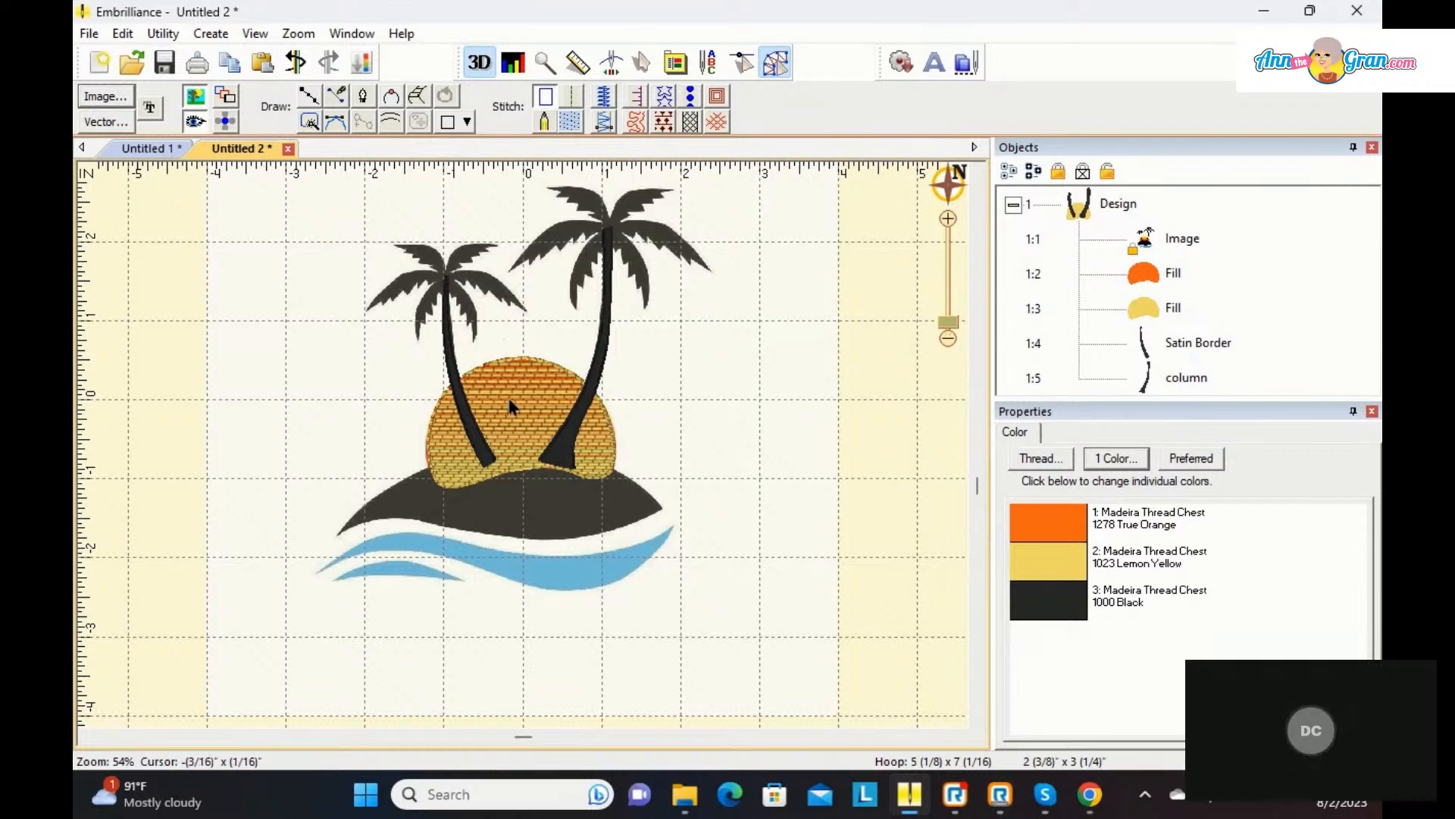
# Step: Trace the black island with a seven-point line starting at its tip under the smaller palm's side, and close the shape
pyautogui.click(307, 97)
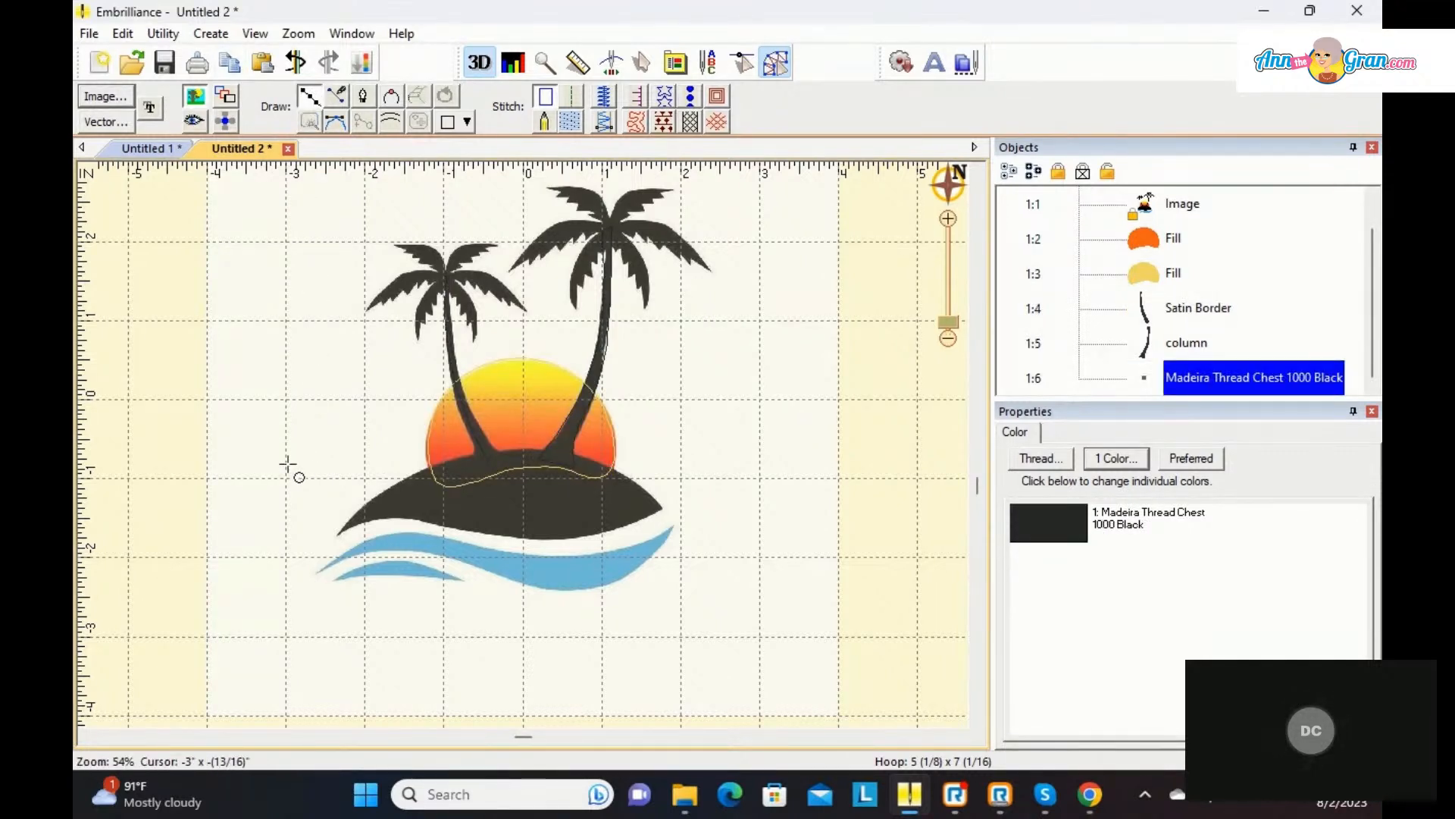
pyautogui.click(337, 535)
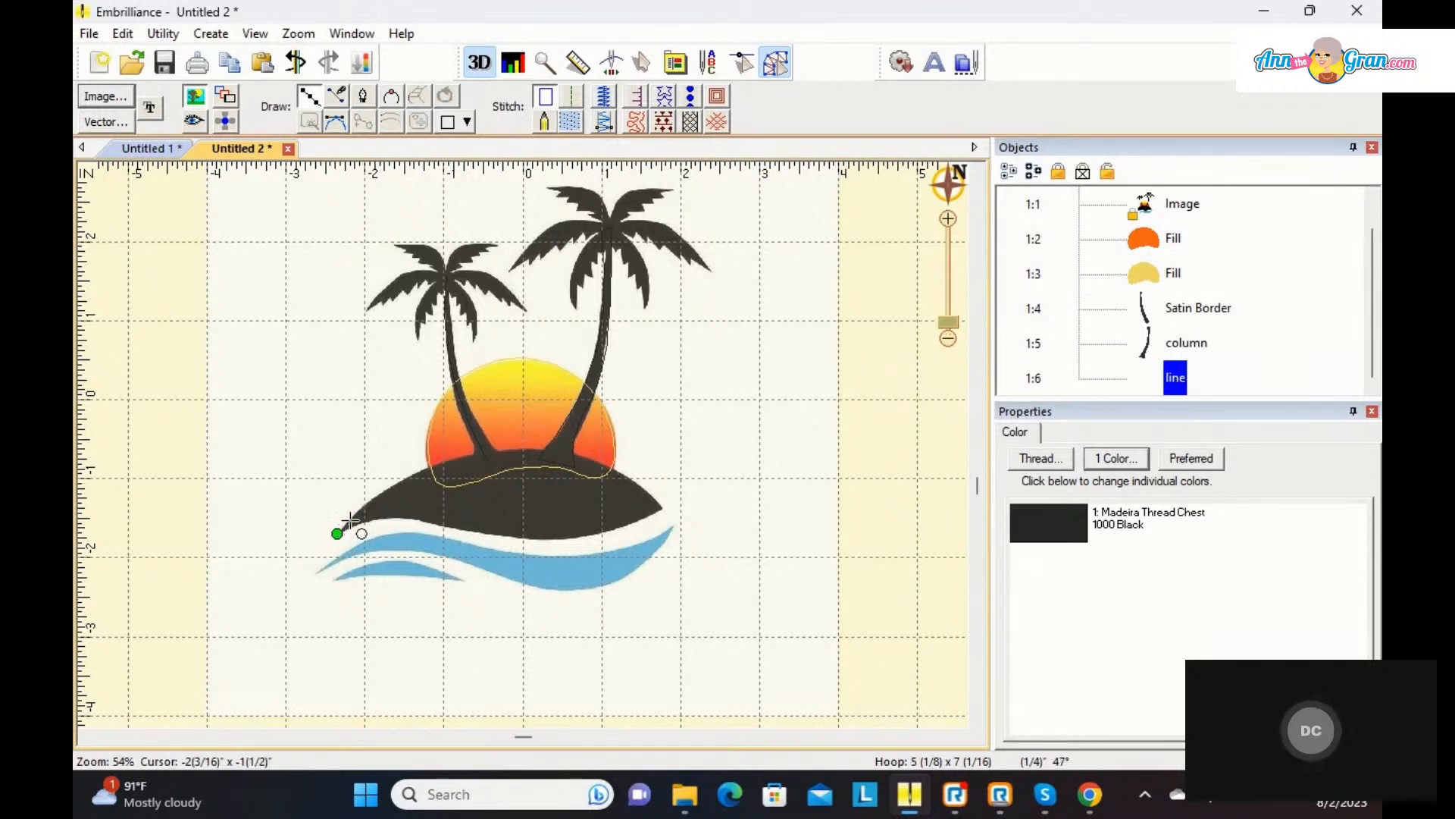
pyautogui.click(397, 482)
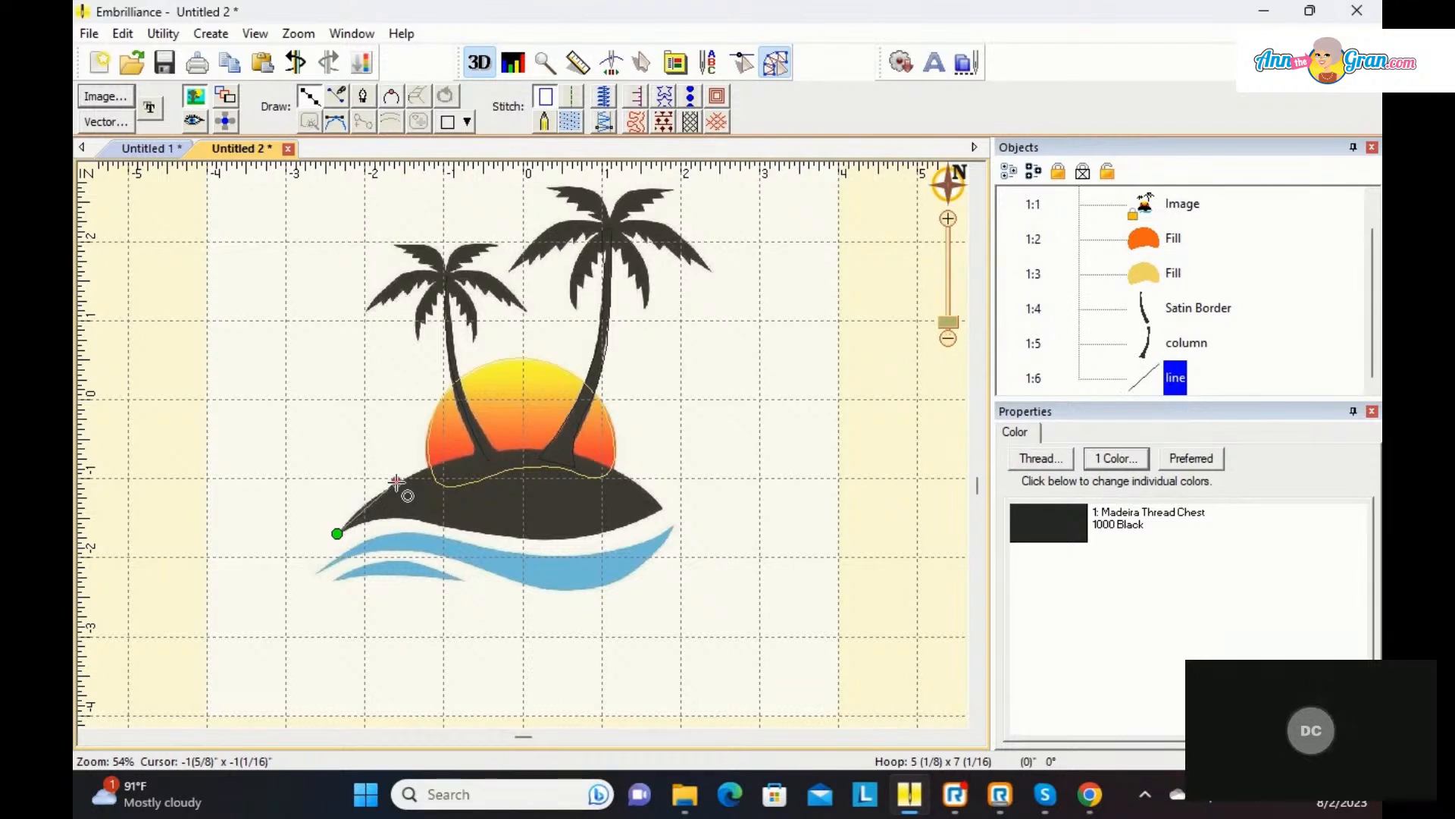
pyautogui.click(519, 449)
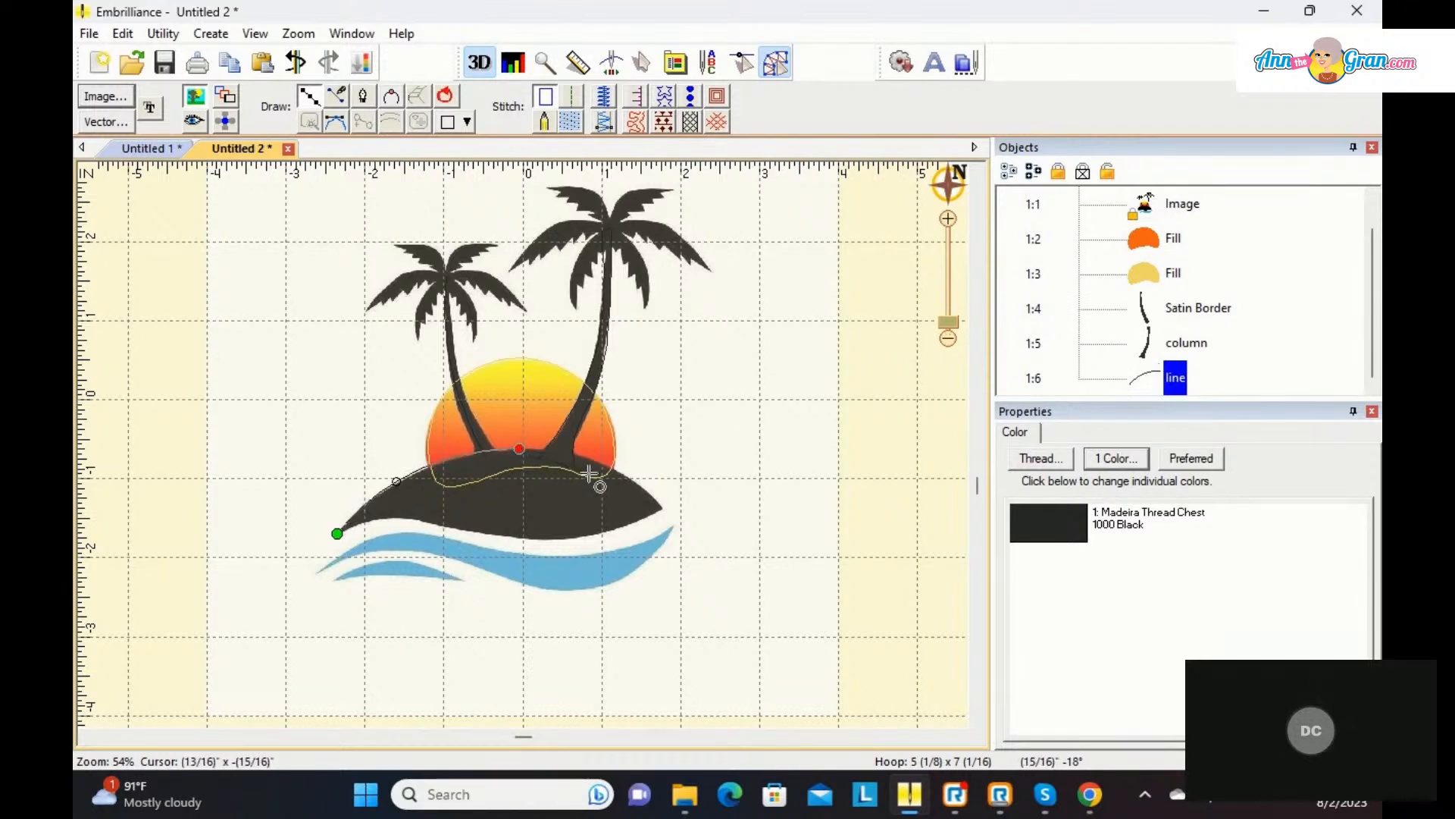
pyautogui.click(661, 505)
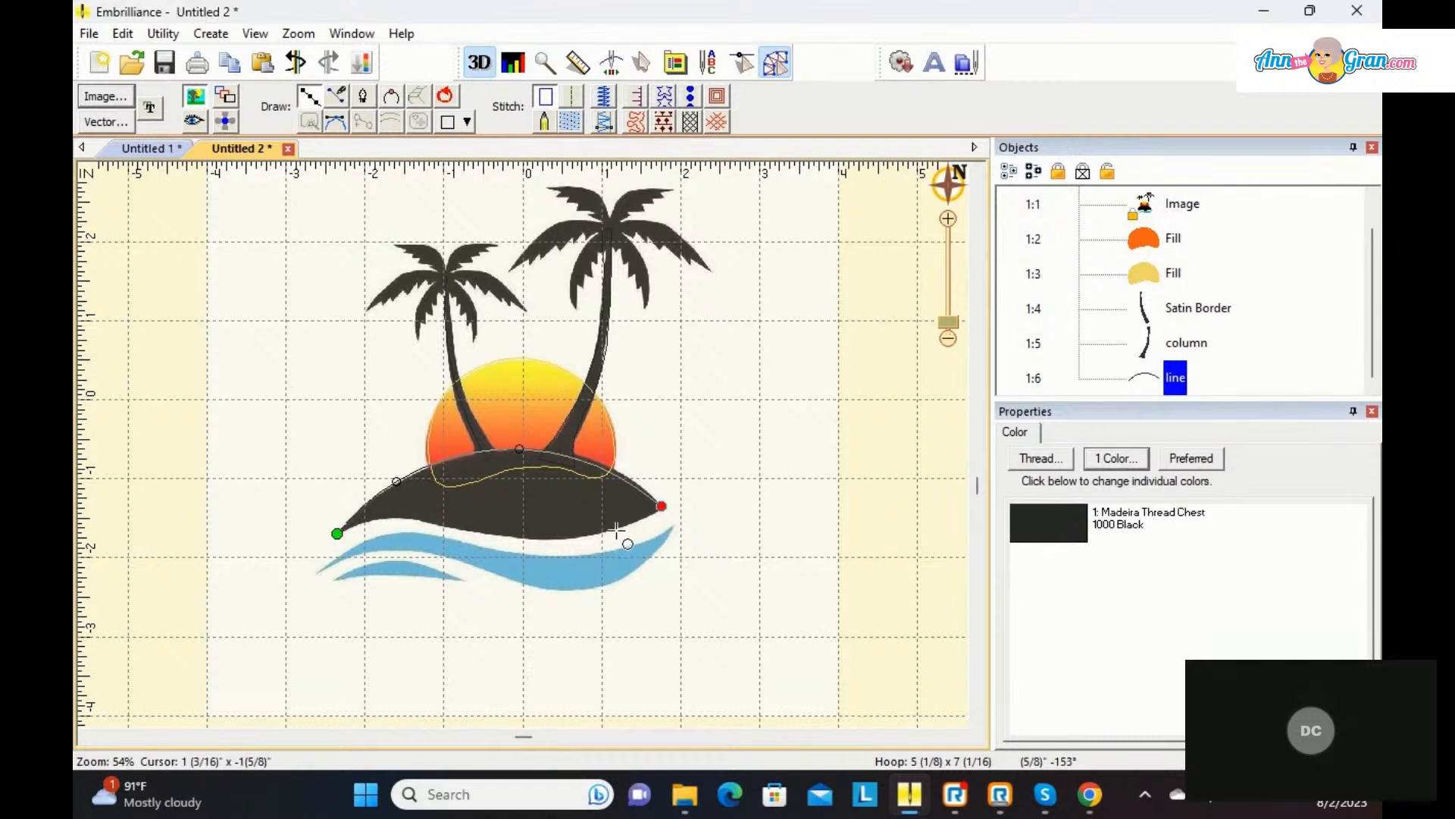
pyautogui.click(579, 538)
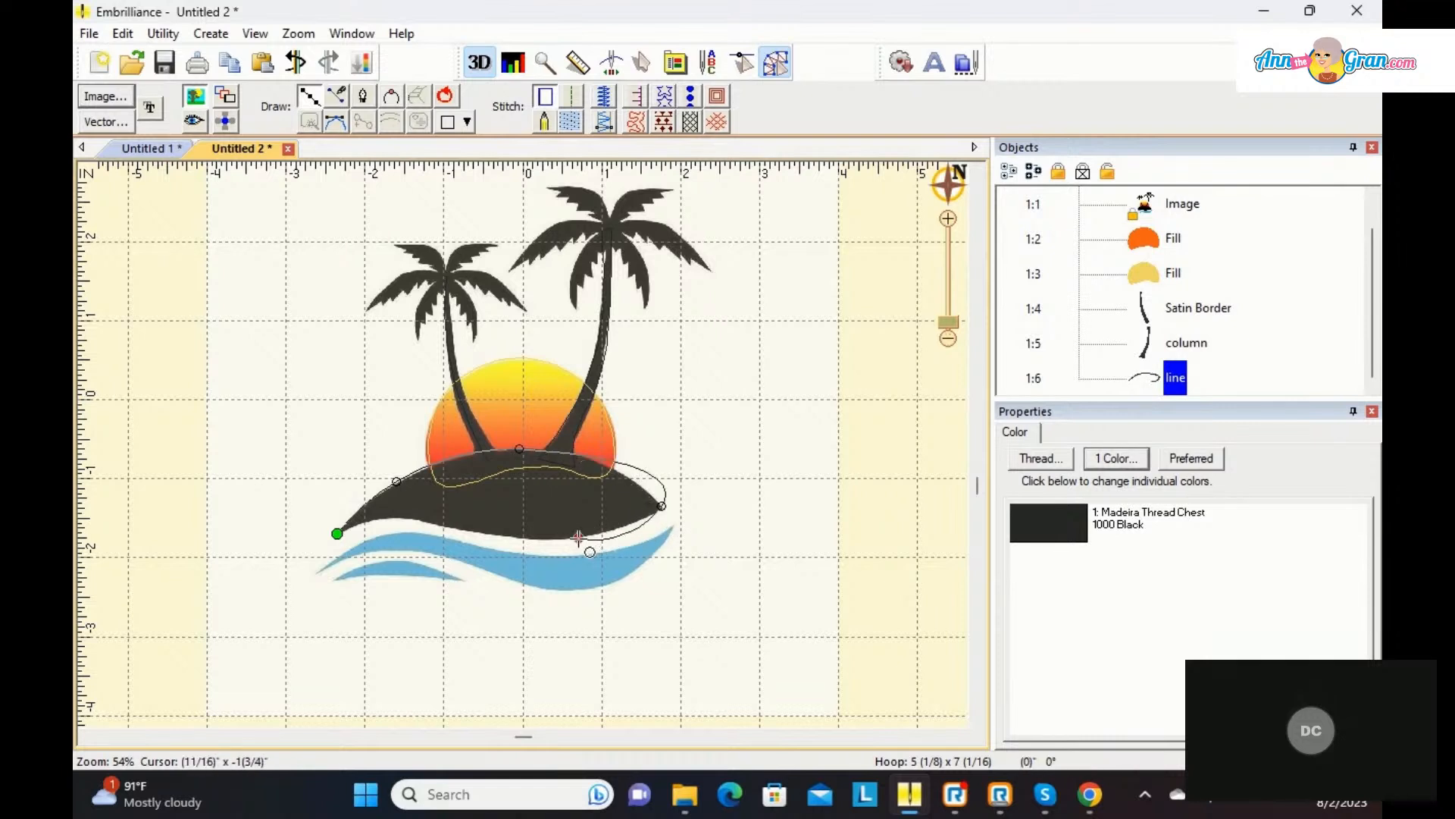
pyautogui.click(456, 525)
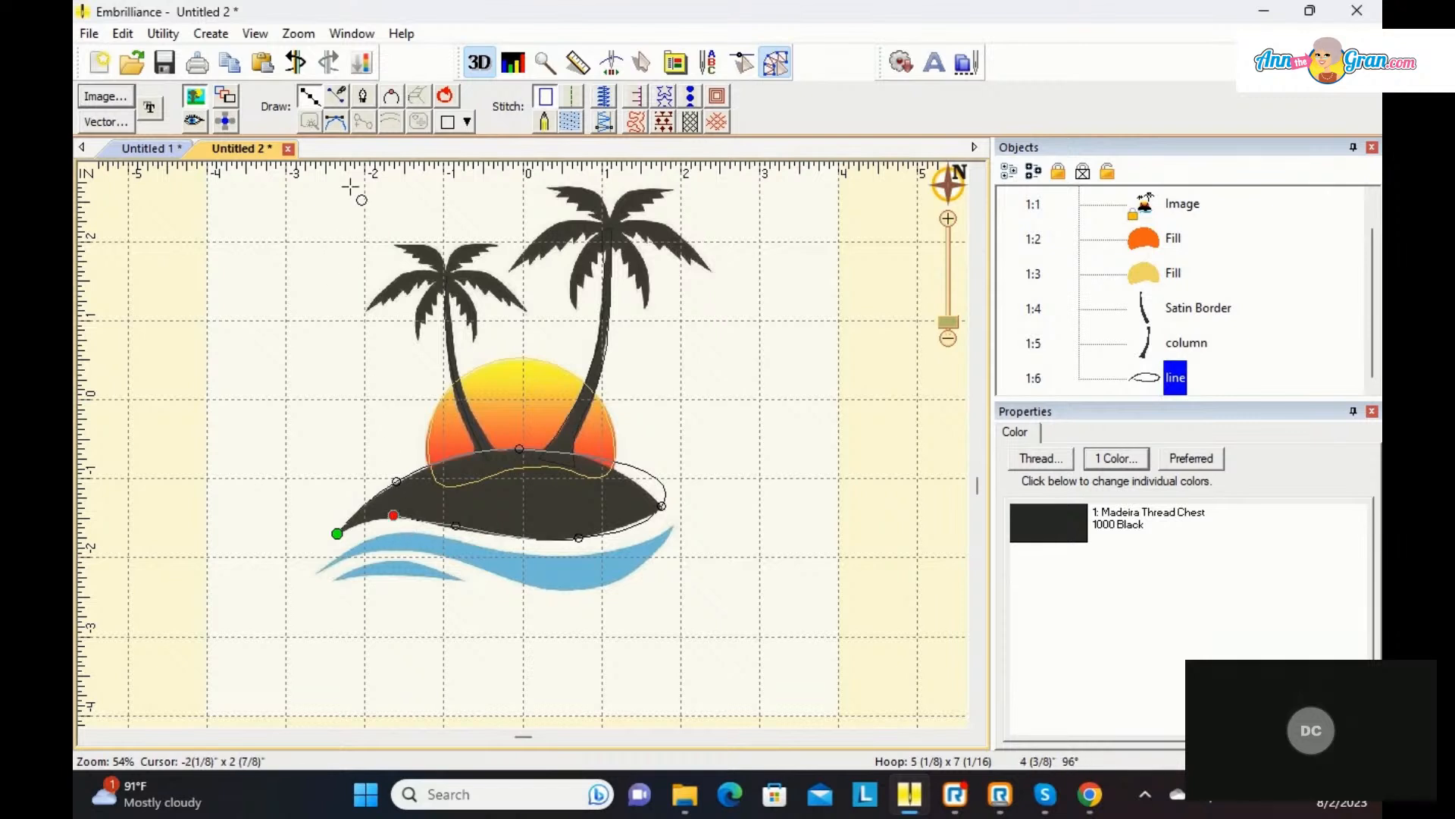
pyautogui.click(446, 100)
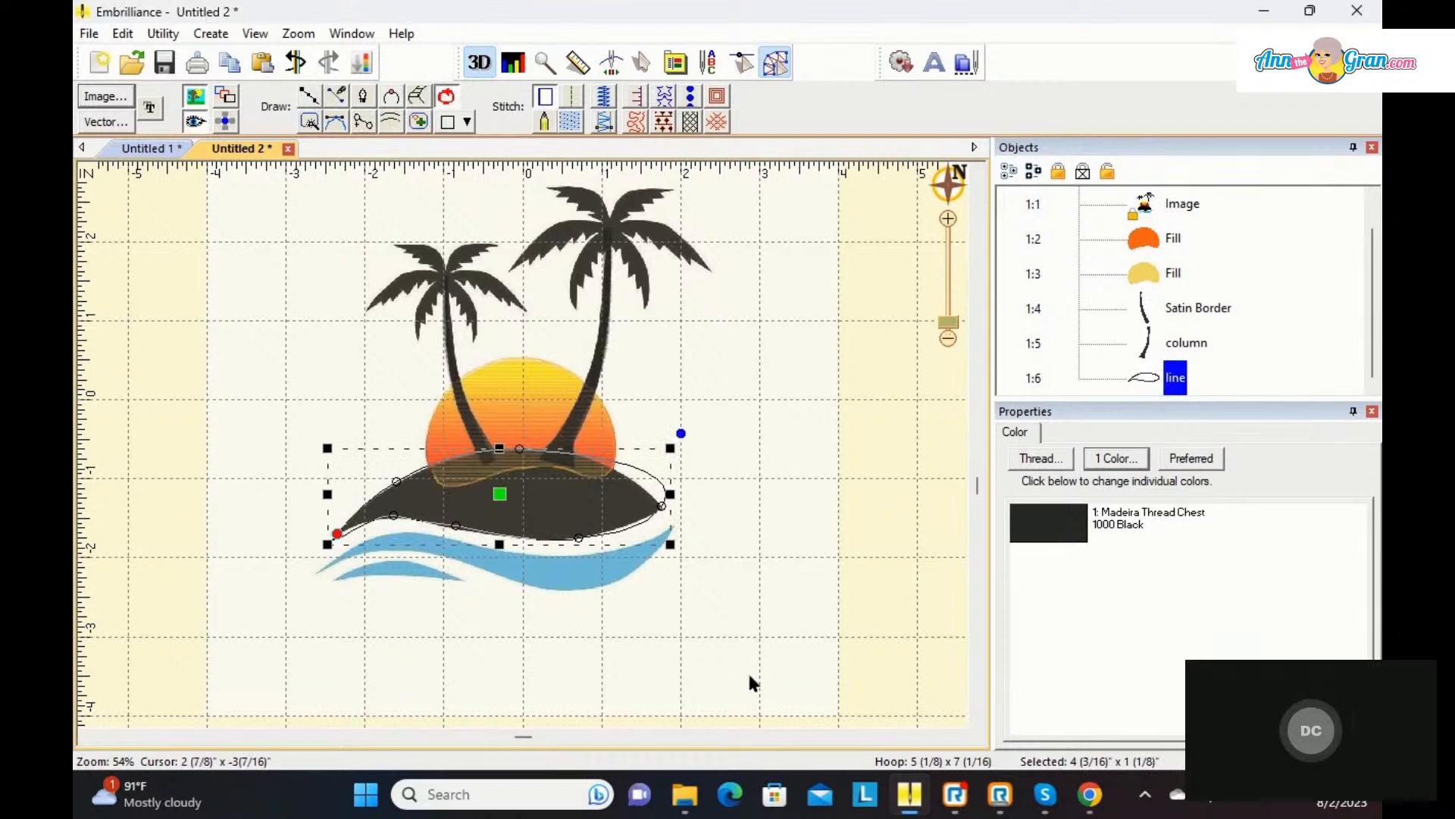
# Step: Make the island outline's tip on the larger palm's side a cusp and pull its upper curve handle in to match the artwork
pyautogui.click(662, 506)
pyautogui.rightClick(664, 516)
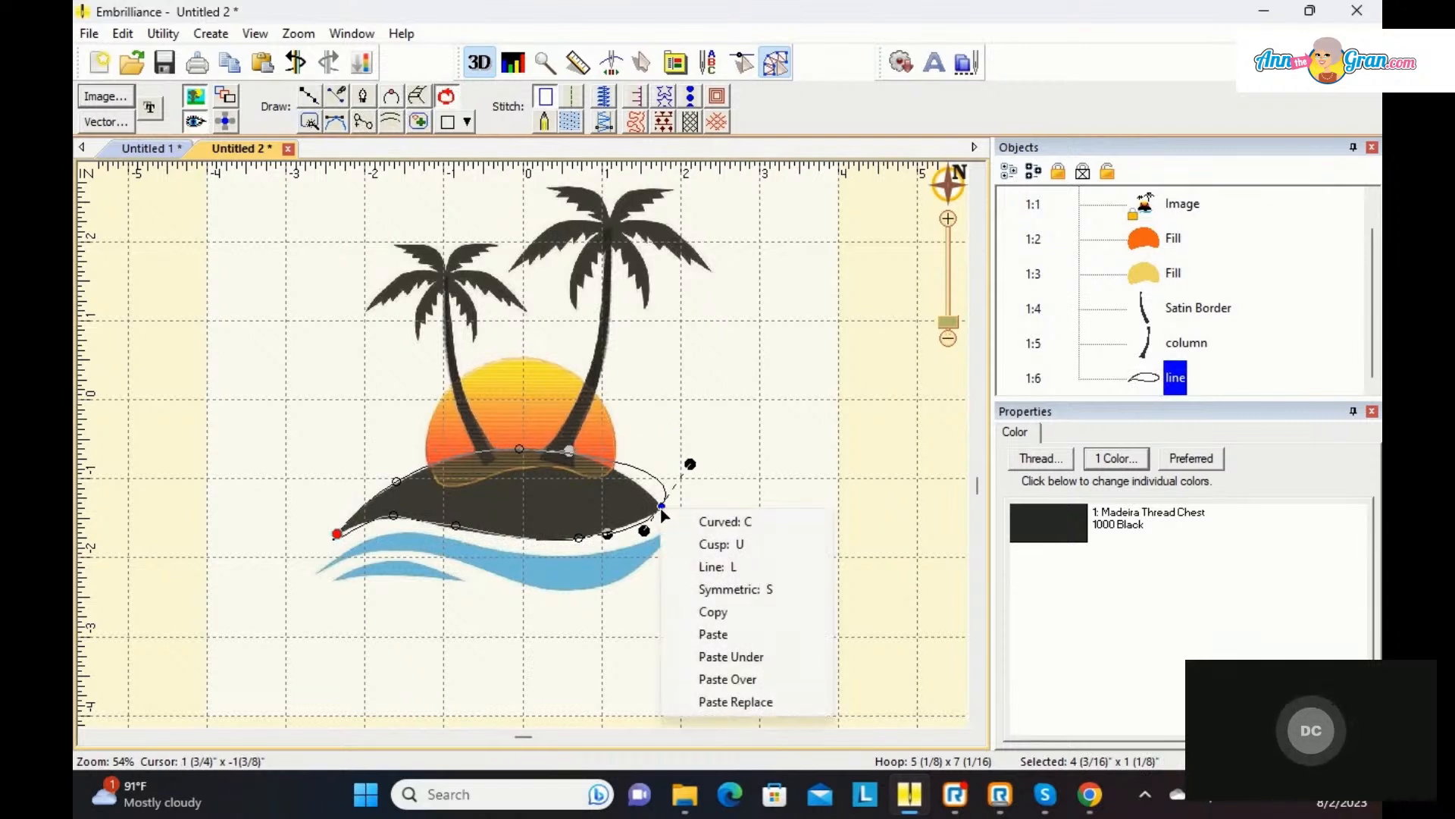
pyautogui.click(701, 544)
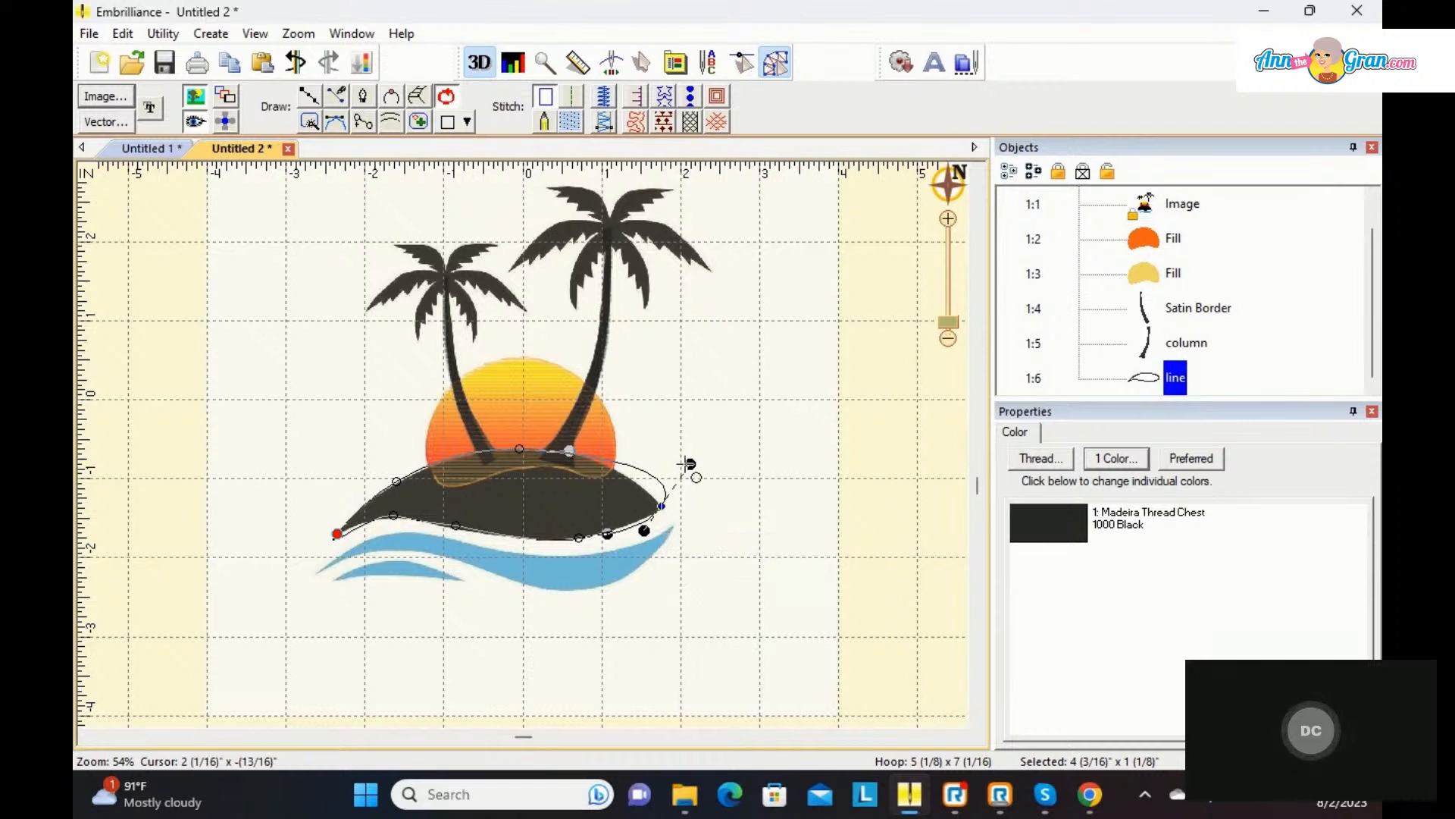
pyautogui.click(690, 464)
pyautogui.moveTo(690, 464); pyautogui.dragTo(625, 461)
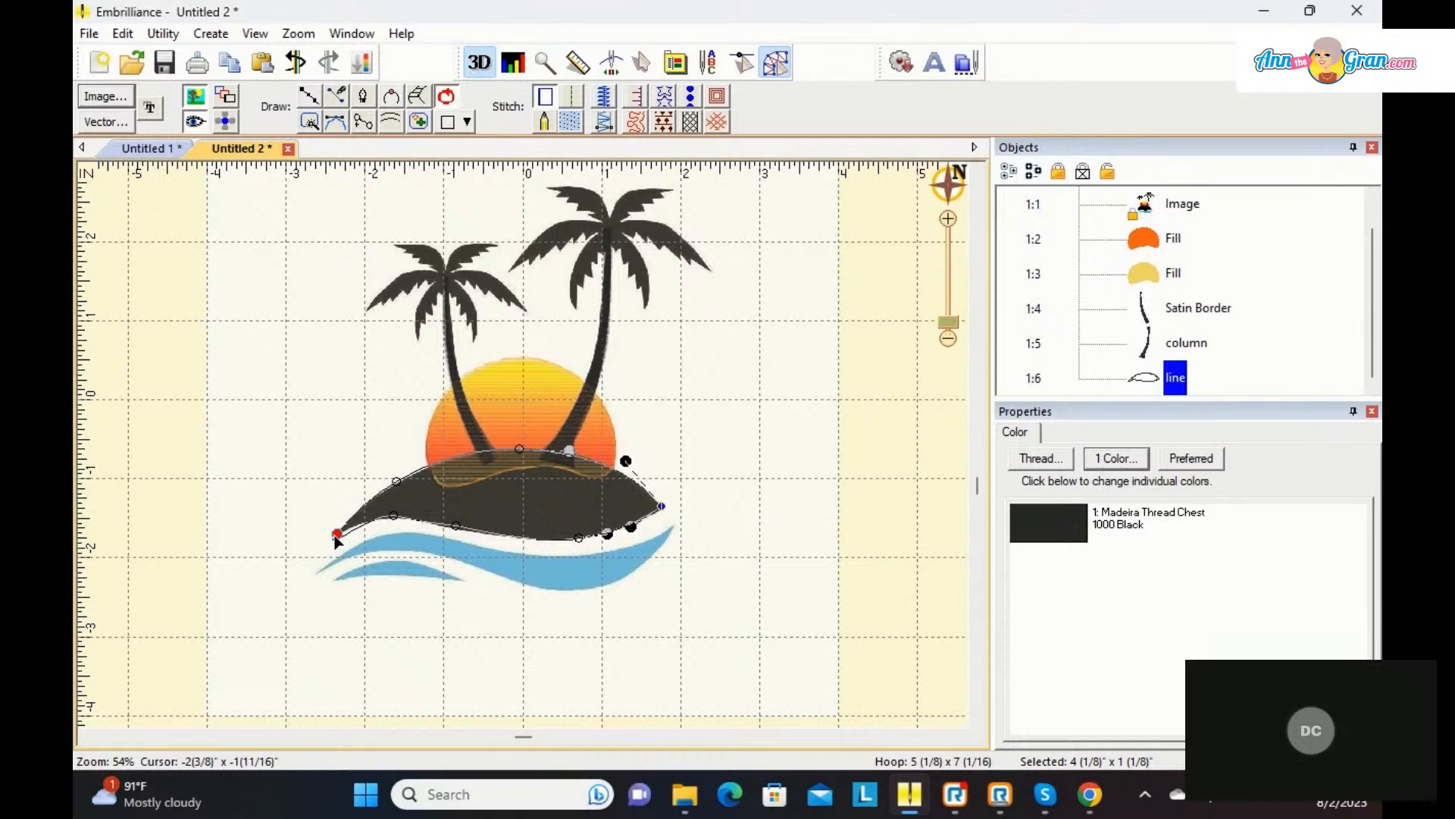
# Step: Move the outline's start point outward at the island's thin tip and shorten its outer curve handle
pyautogui.moveTo(336, 536); pyautogui.dragTo(331, 541)
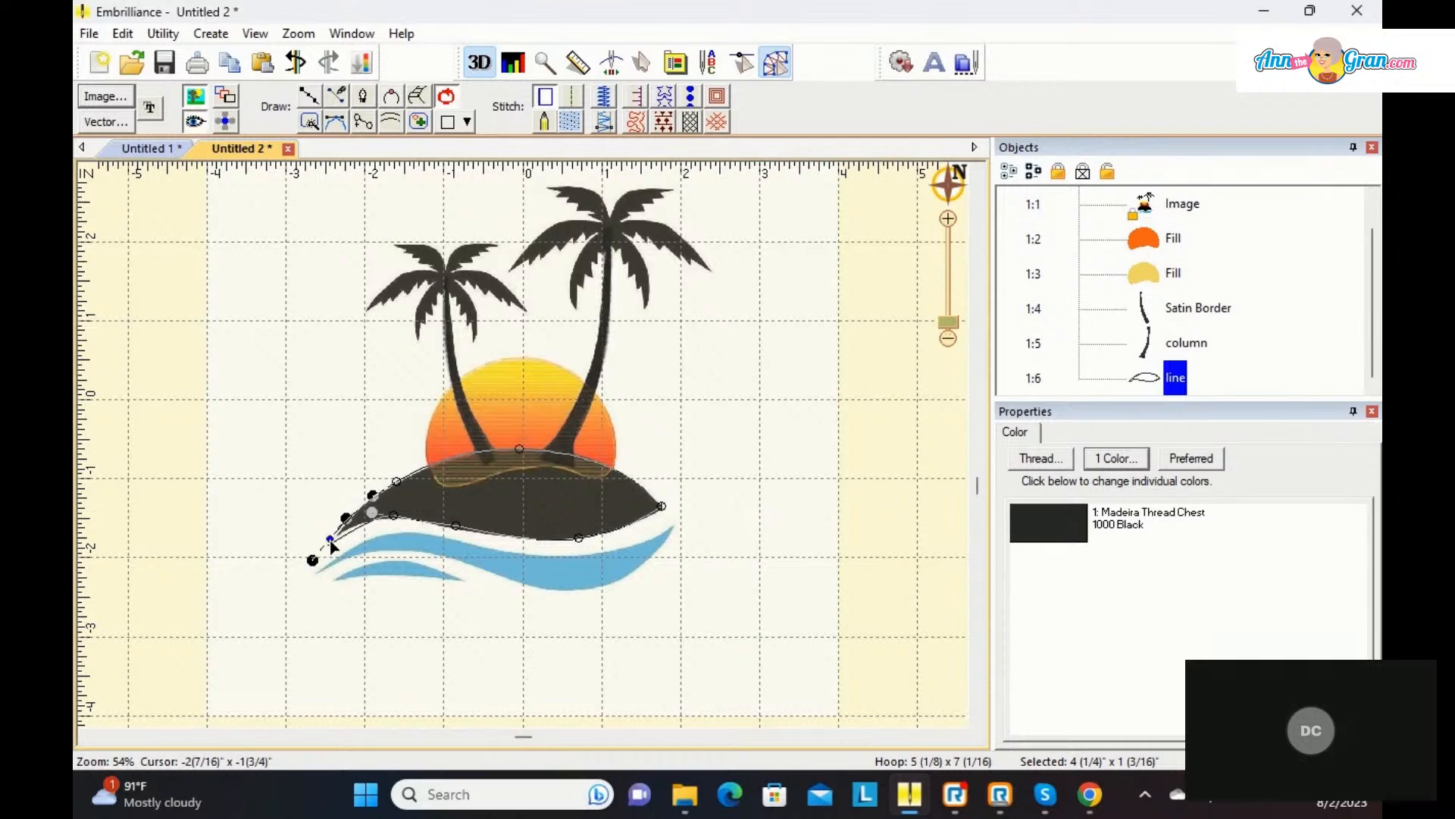
pyautogui.click(311, 560)
pyautogui.moveTo(312, 560); pyautogui.dragTo(319, 550)
# Step: Convert the island outline to a fill with its gradient set to None and a density of 4.0 pt
pyautogui.click(562, 118)
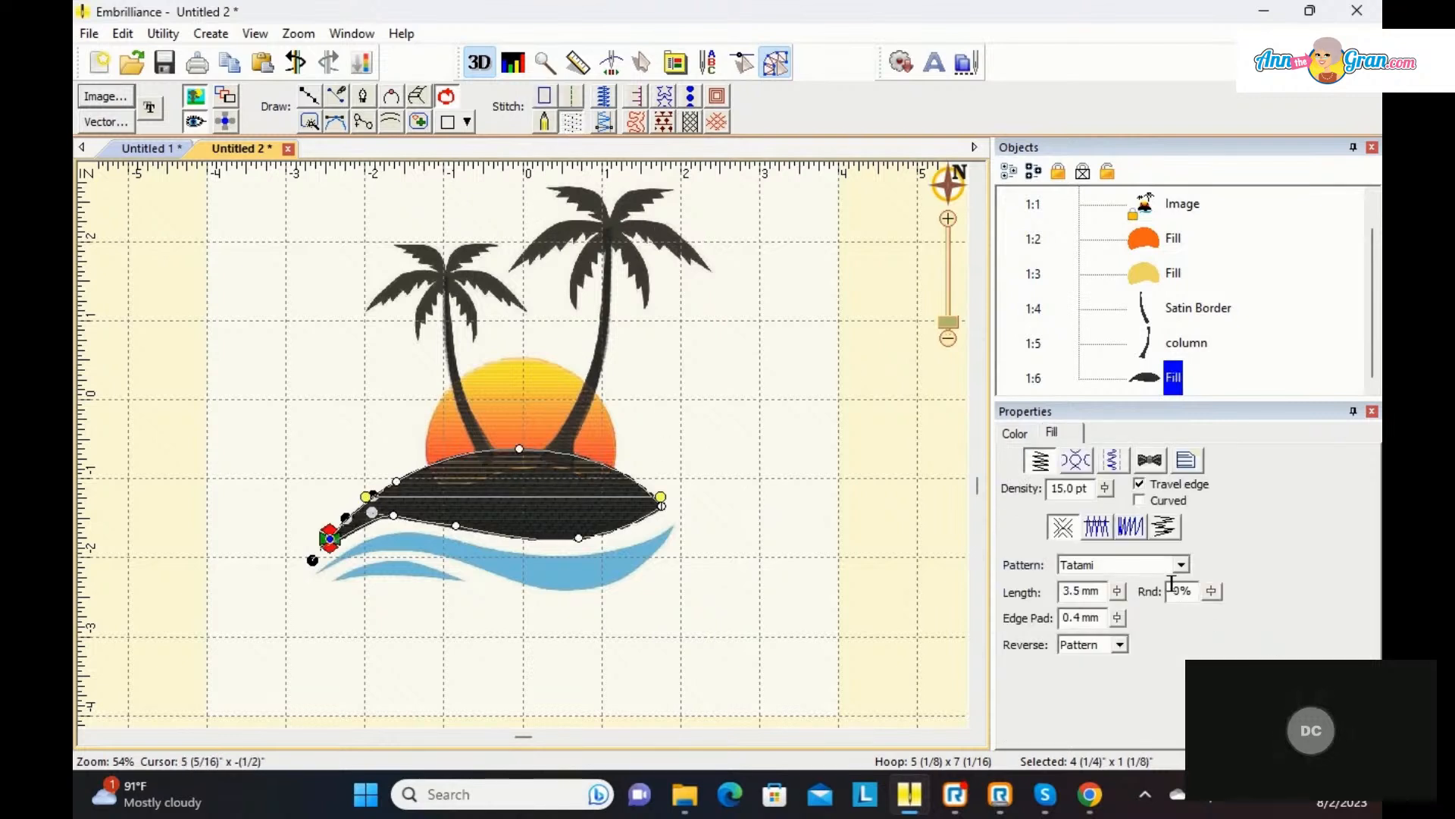
pyautogui.click(1131, 527)
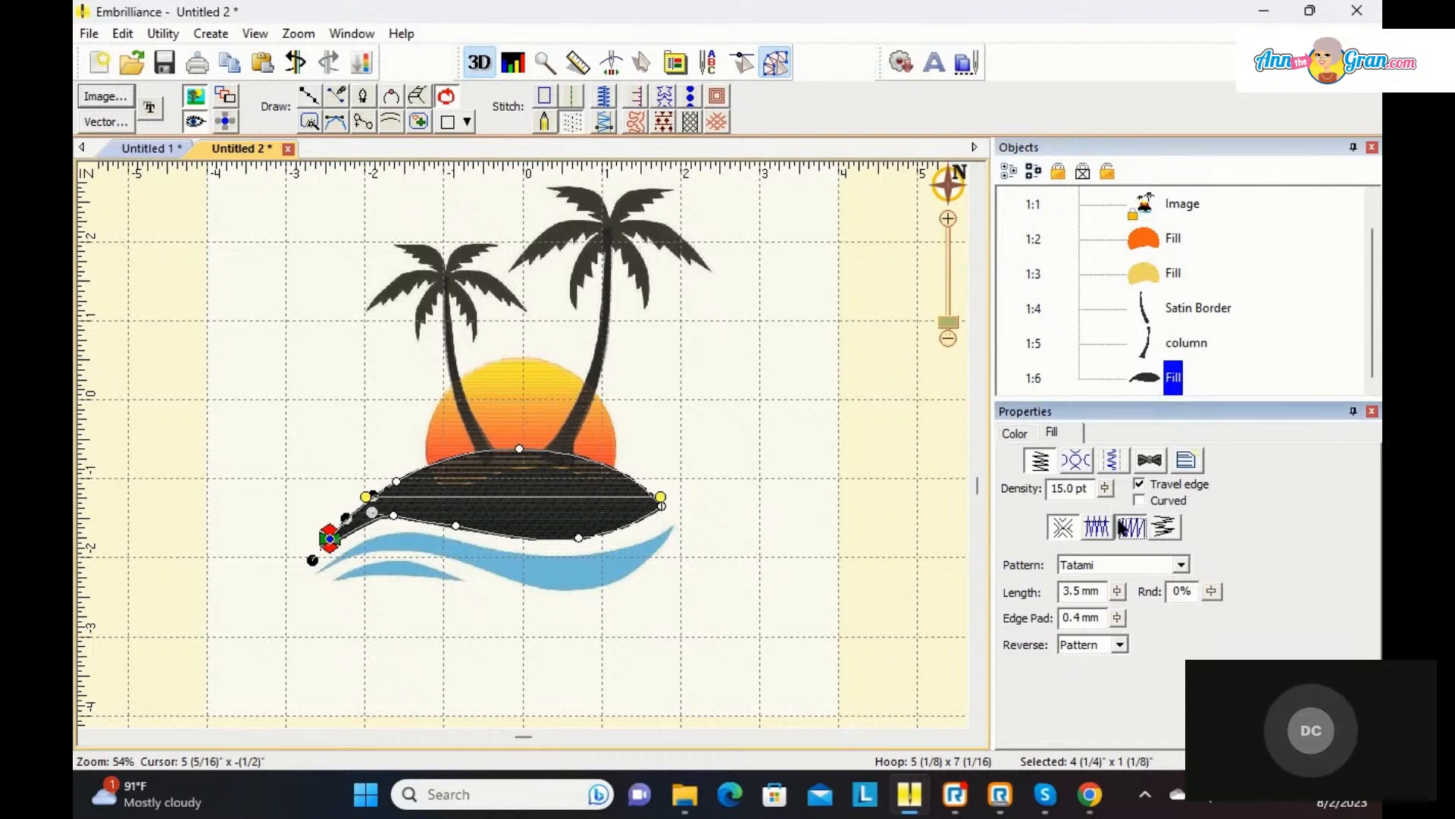
pyautogui.click(1166, 565)
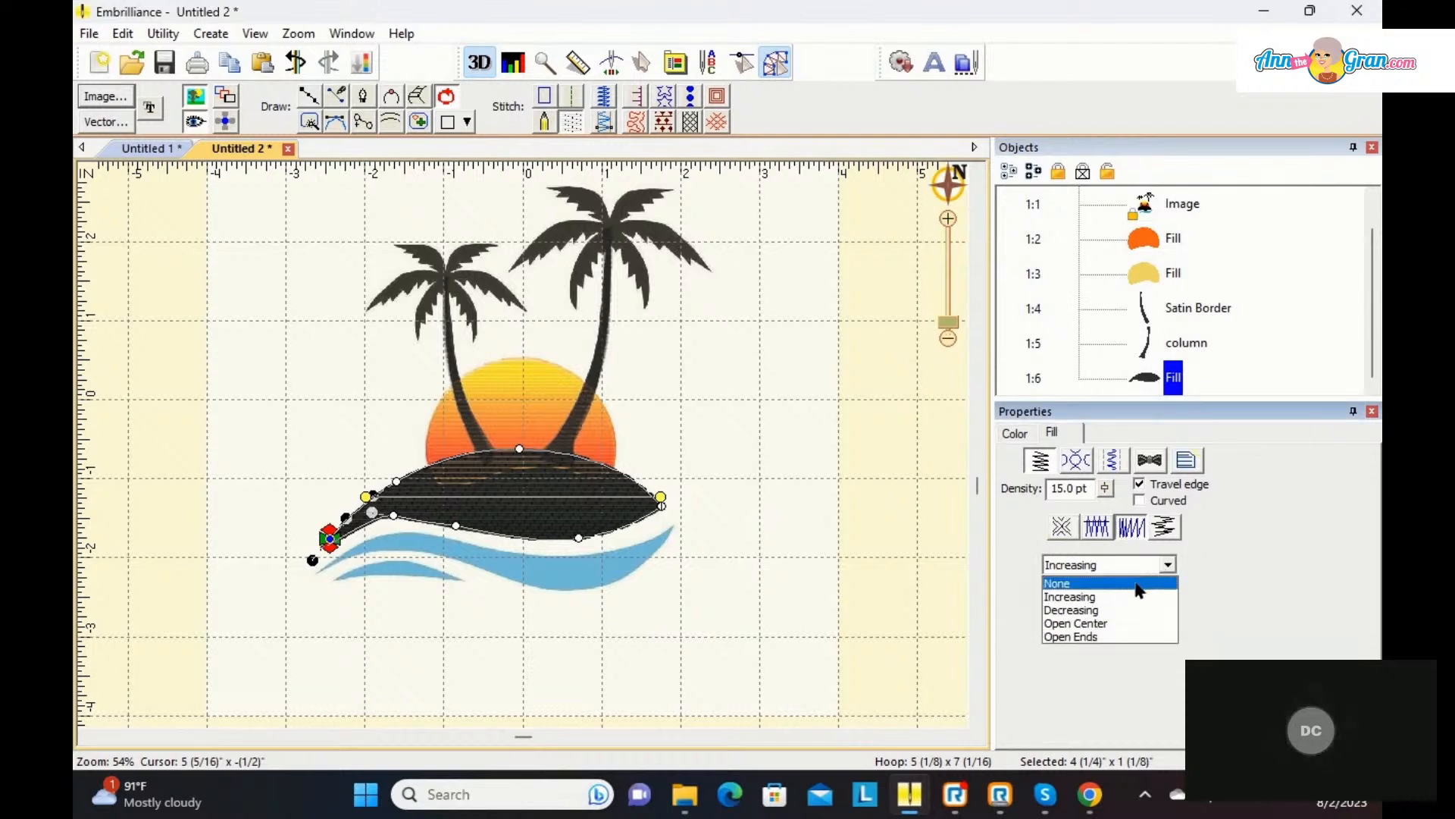
pyautogui.click(1137, 583)
pyautogui.moveTo(1104, 487); pyautogui.dragTo(1112, 615)
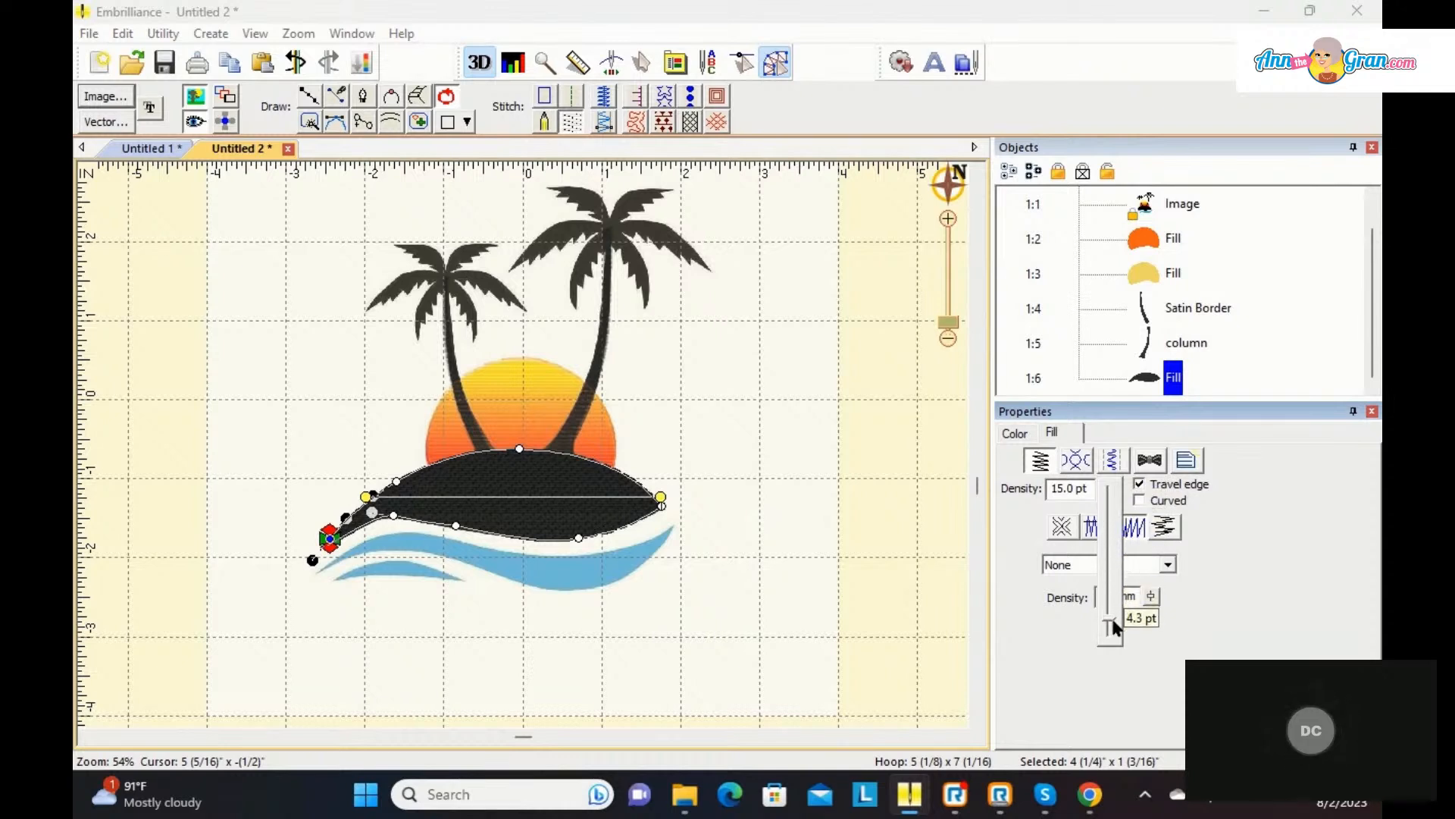
pyautogui.moveTo(1114, 624); pyautogui.dragTo(1113, 625)
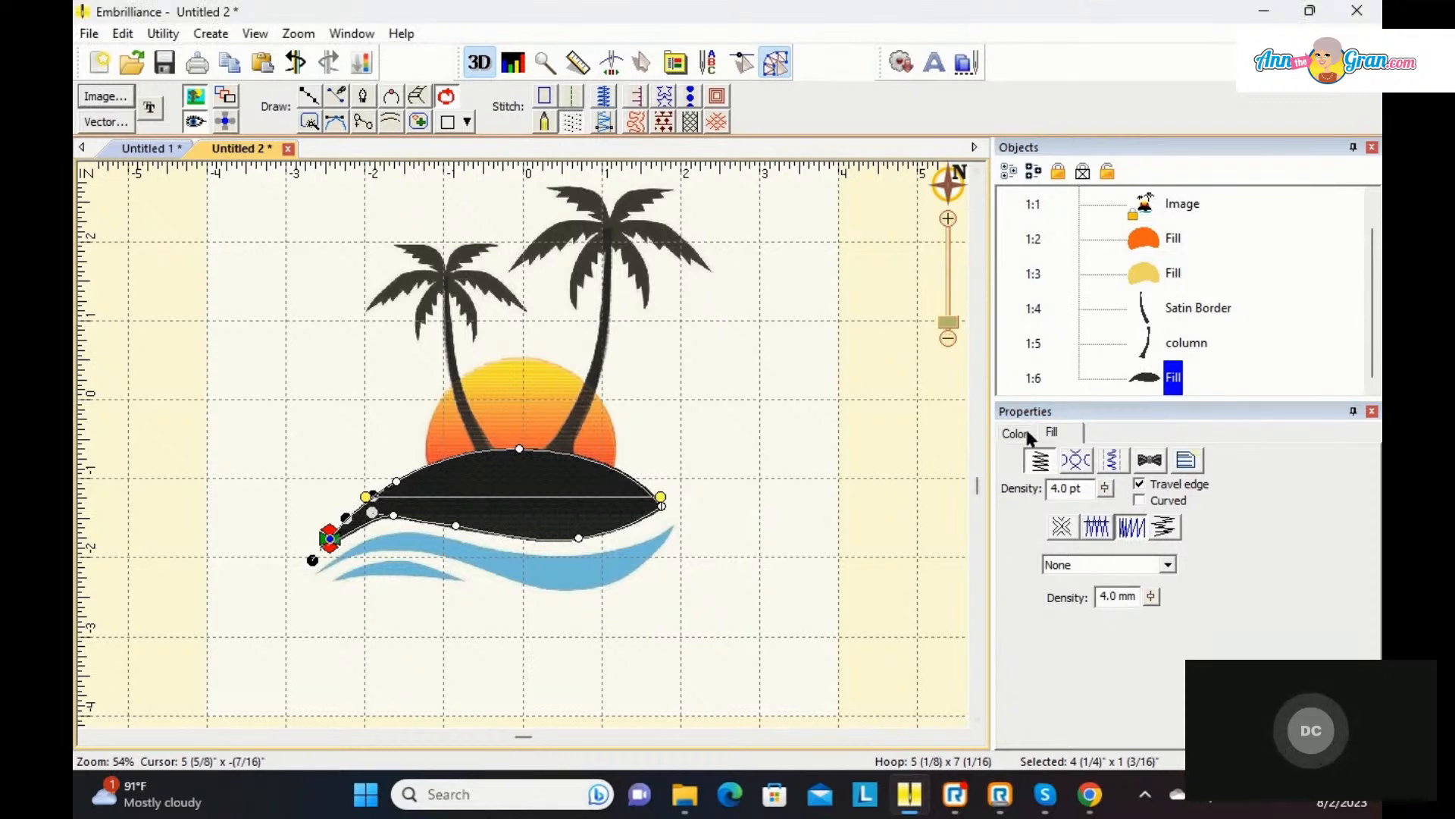
# Step: Add Contour and Perpendicular underlay to the black island fill and deselect it
pyautogui.click(1111, 462)
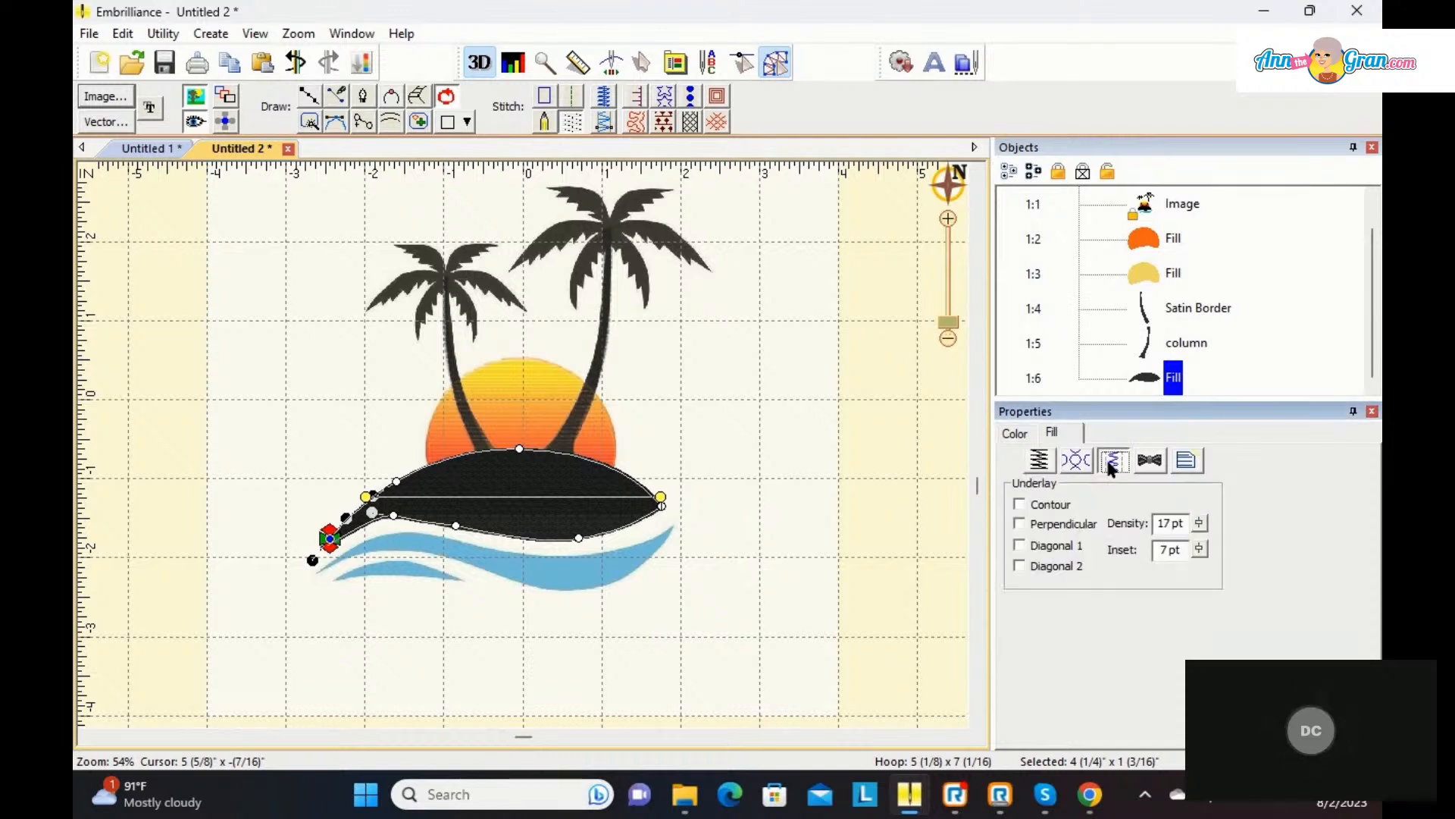
pyautogui.click(1018, 503)
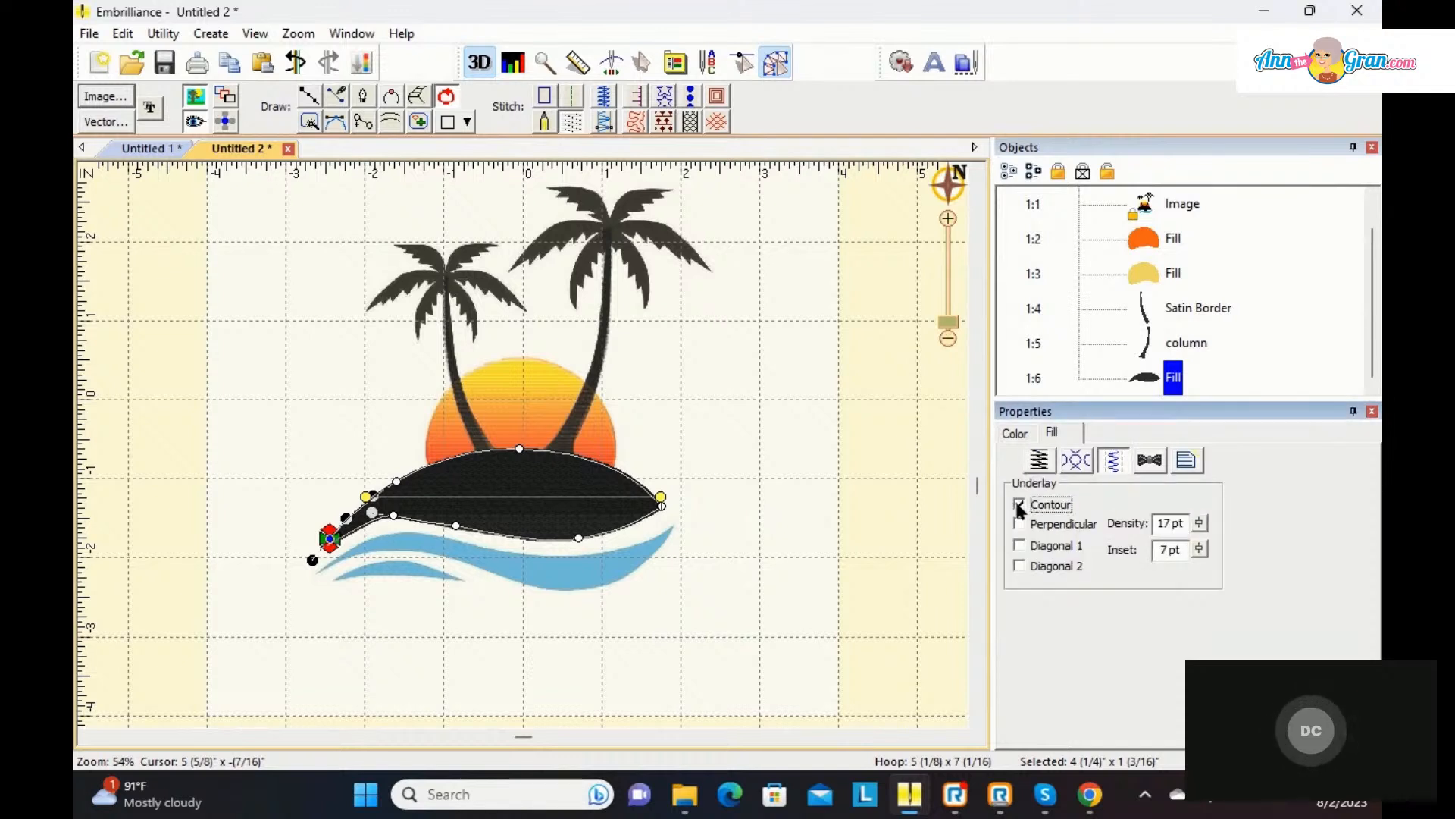
pyautogui.click(1018, 522)
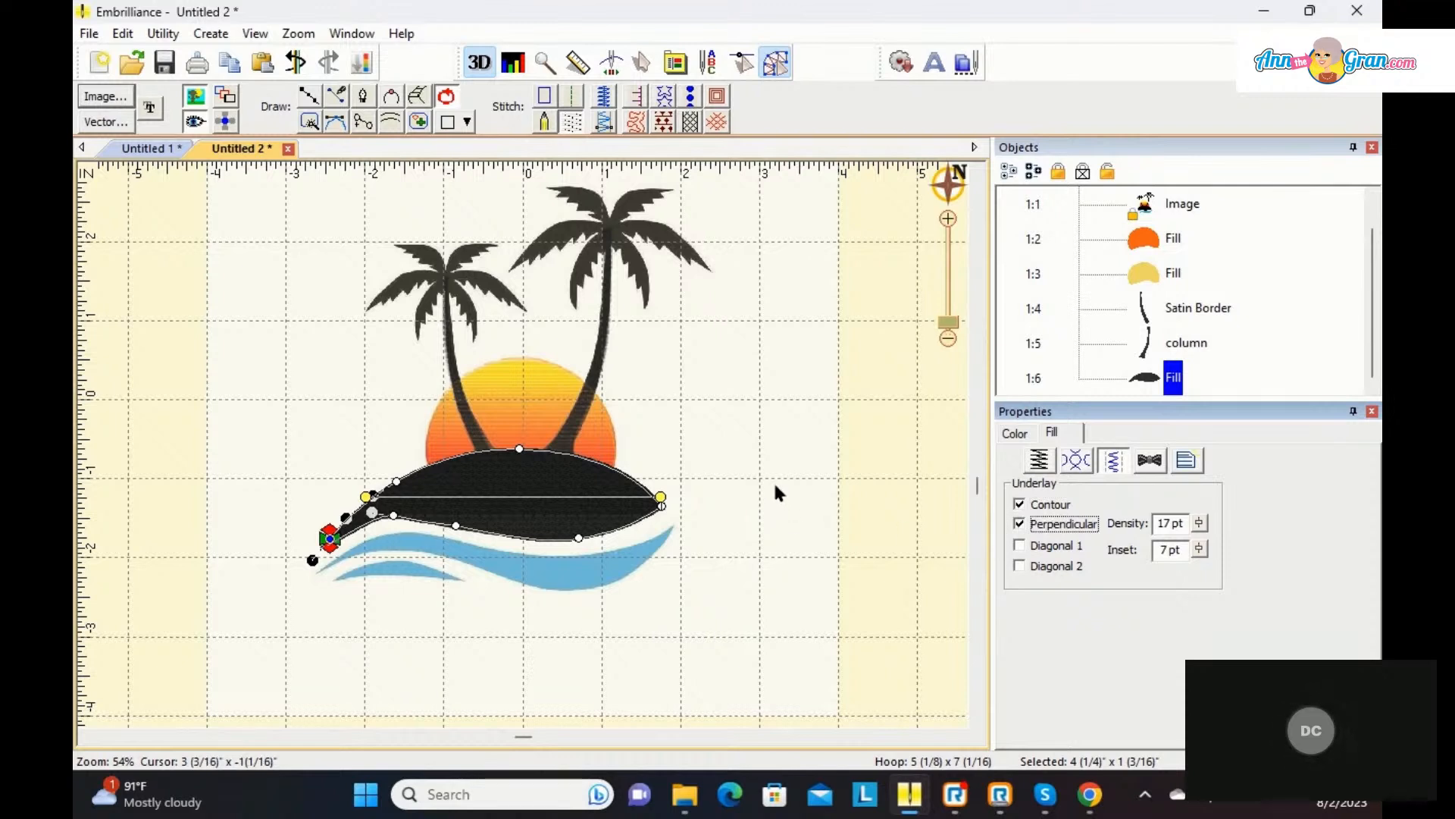
pyautogui.click(766, 455)
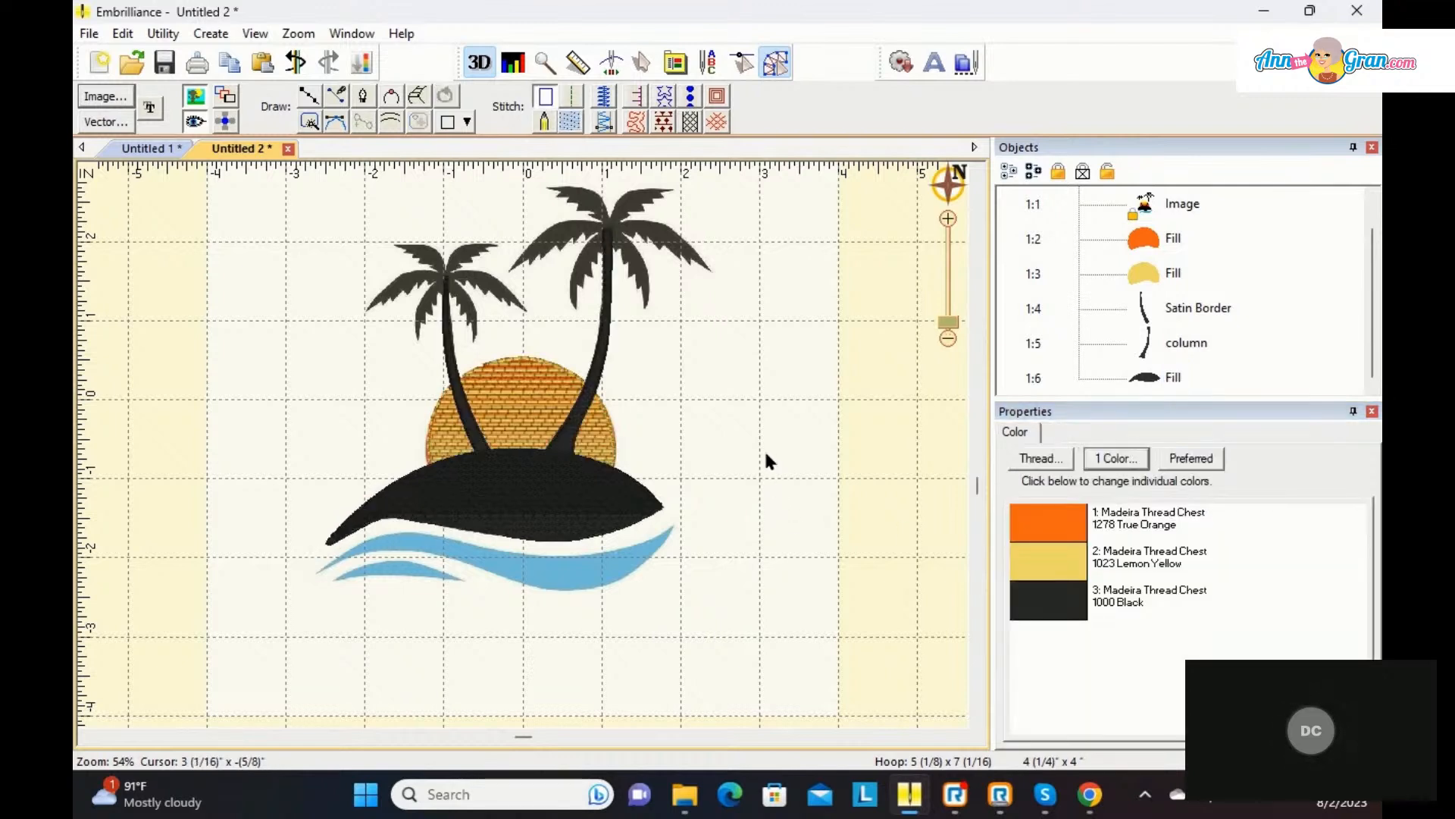
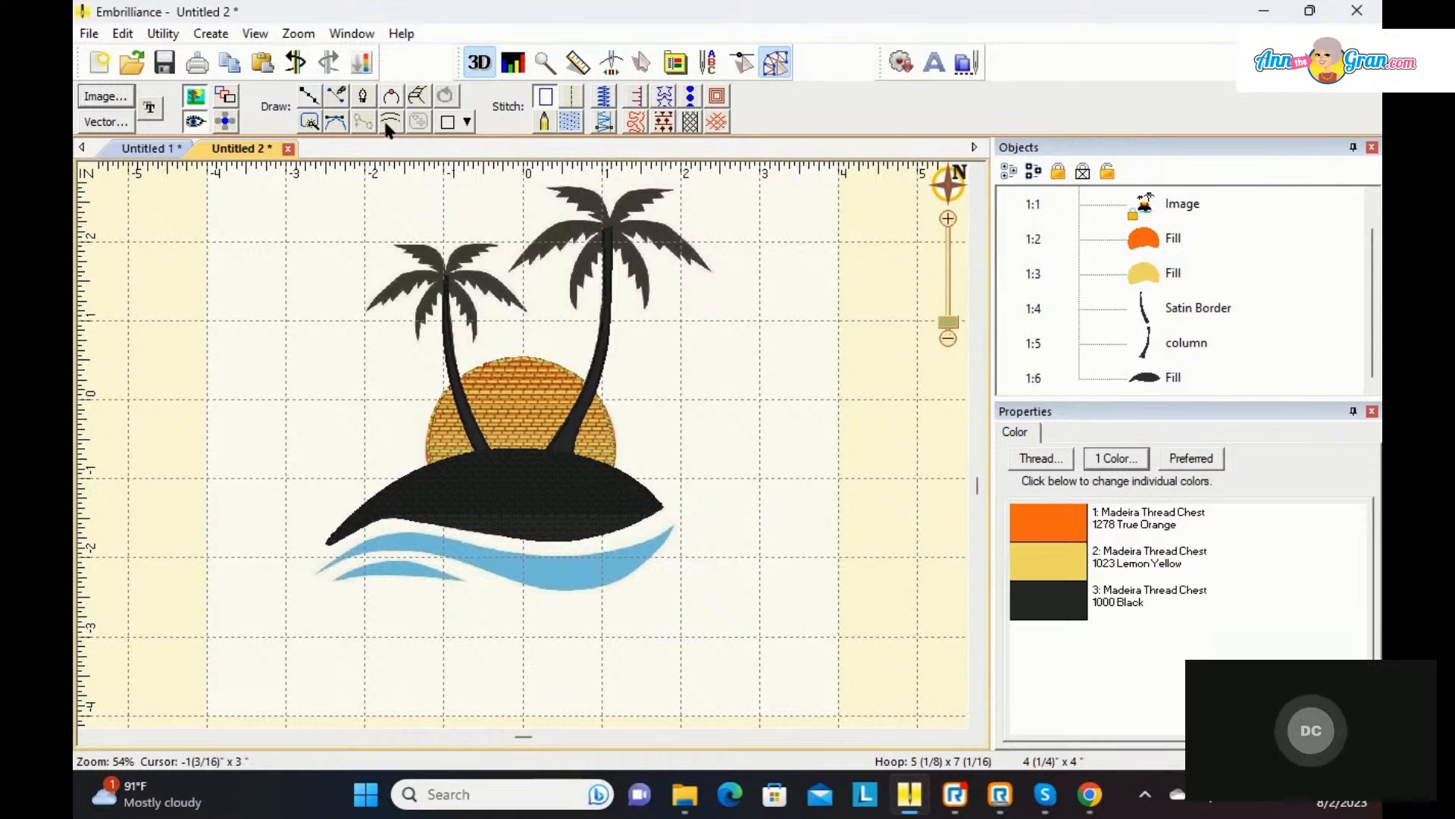
# Step: Start a column object on the larger palm and trace the long left frond's upper edge with three points from its tip to the crown
pyautogui.click(388, 122)
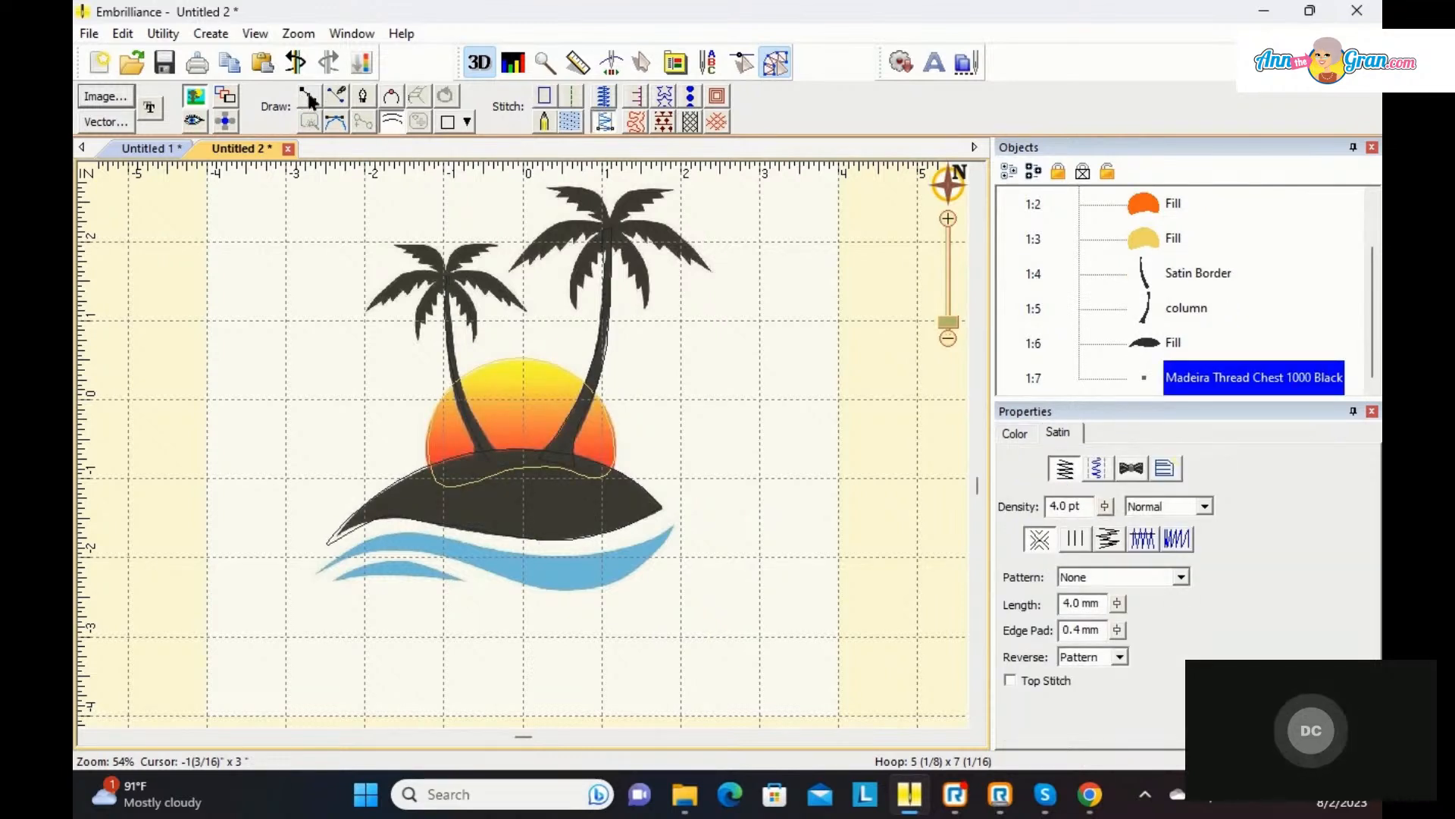
pyautogui.click(309, 97)
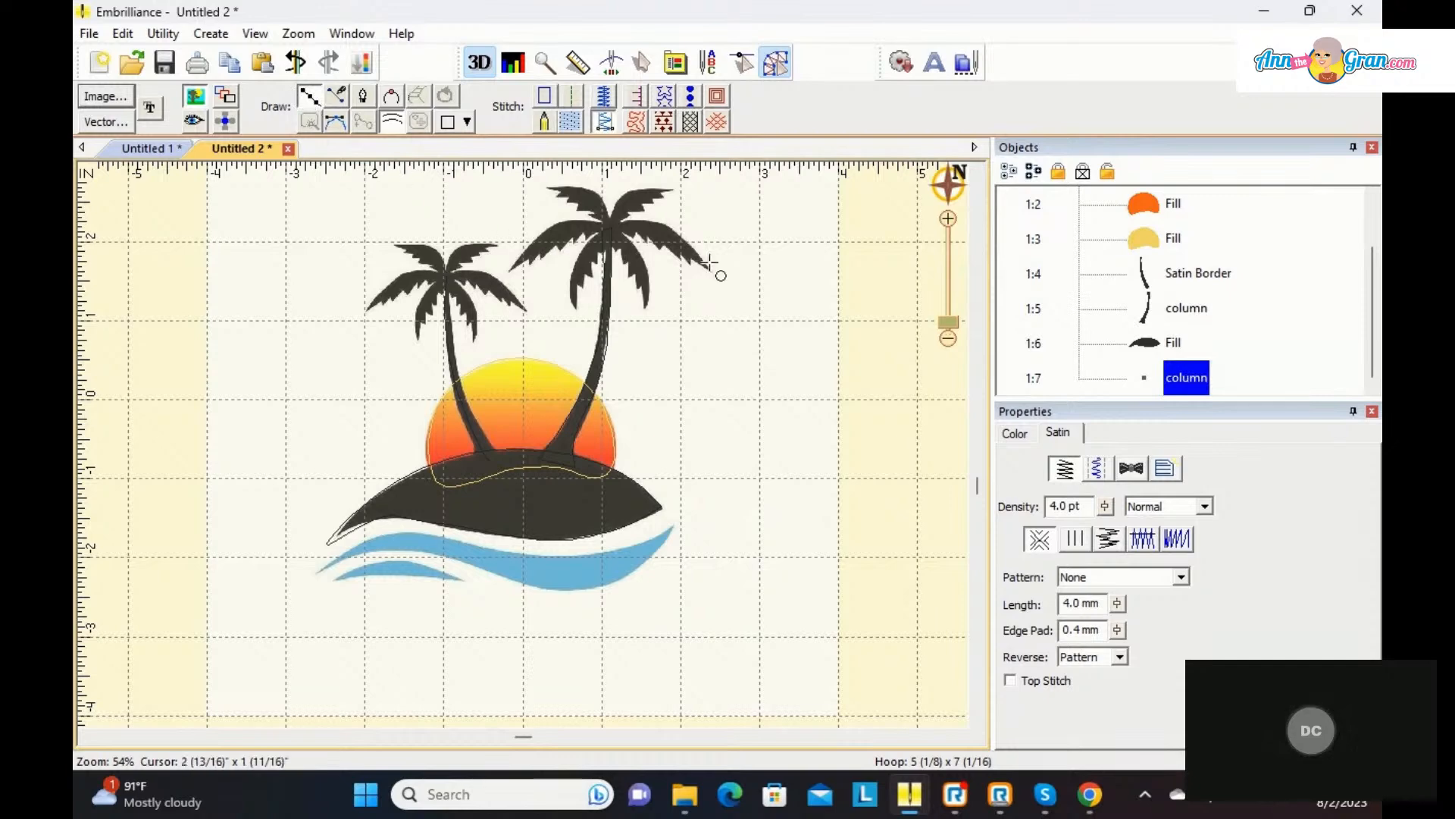
pyautogui.moveTo(948, 322); pyautogui.dragTo(949, 307)
pyautogui.moveTo(951, 186)
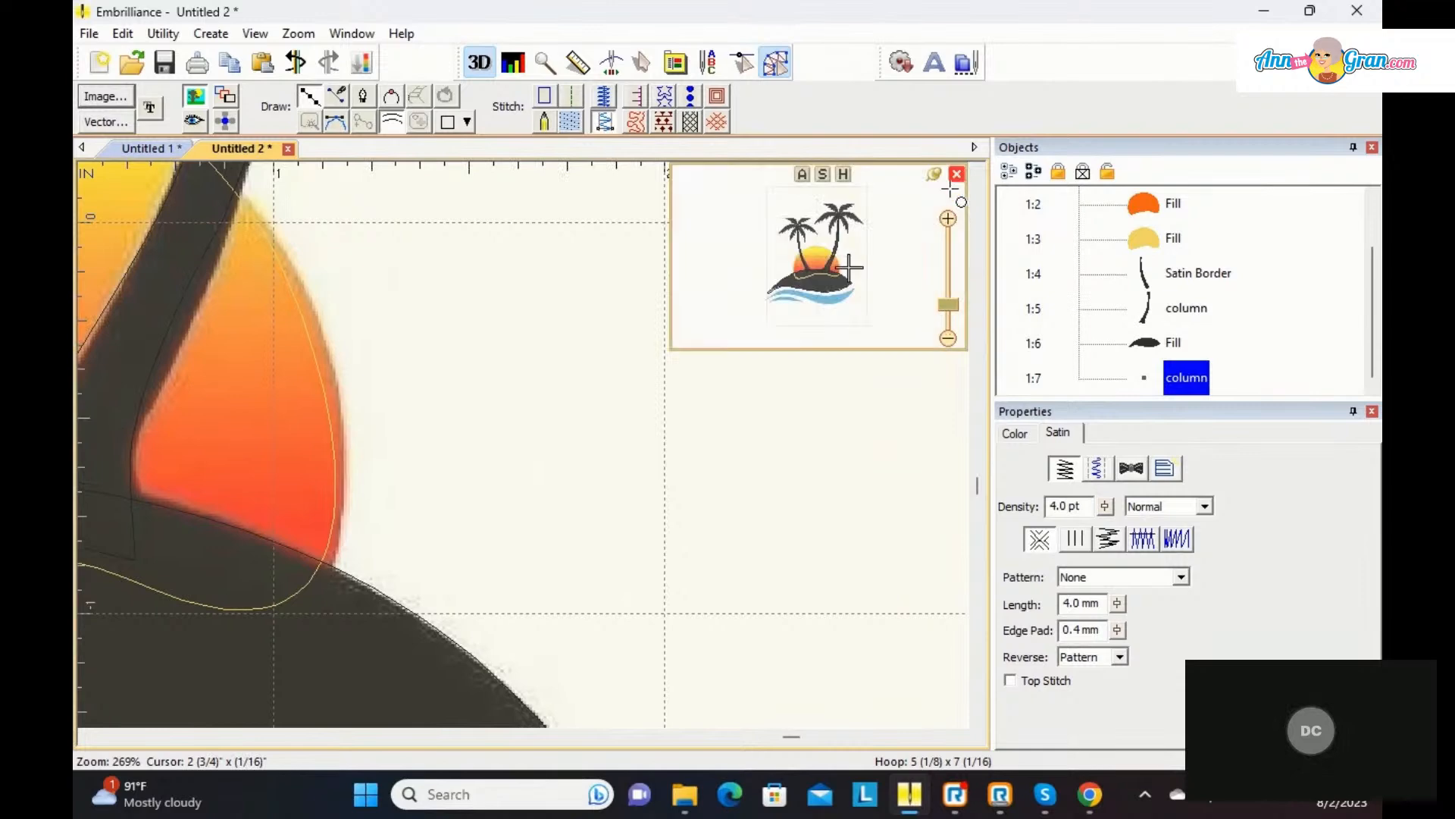
pyautogui.moveTo(864, 260); pyautogui.dragTo(831, 226)
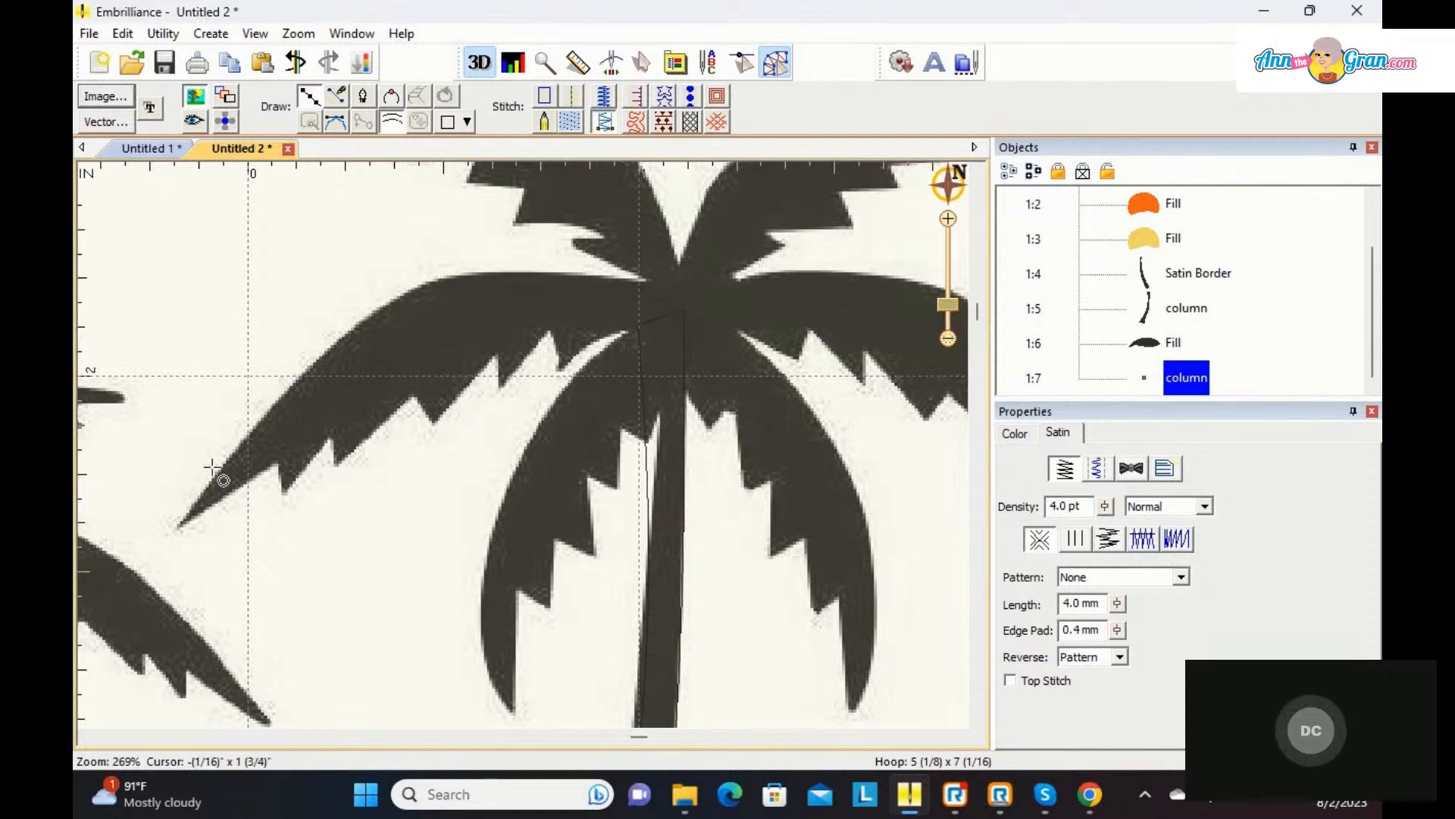
pyautogui.click(181, 525)
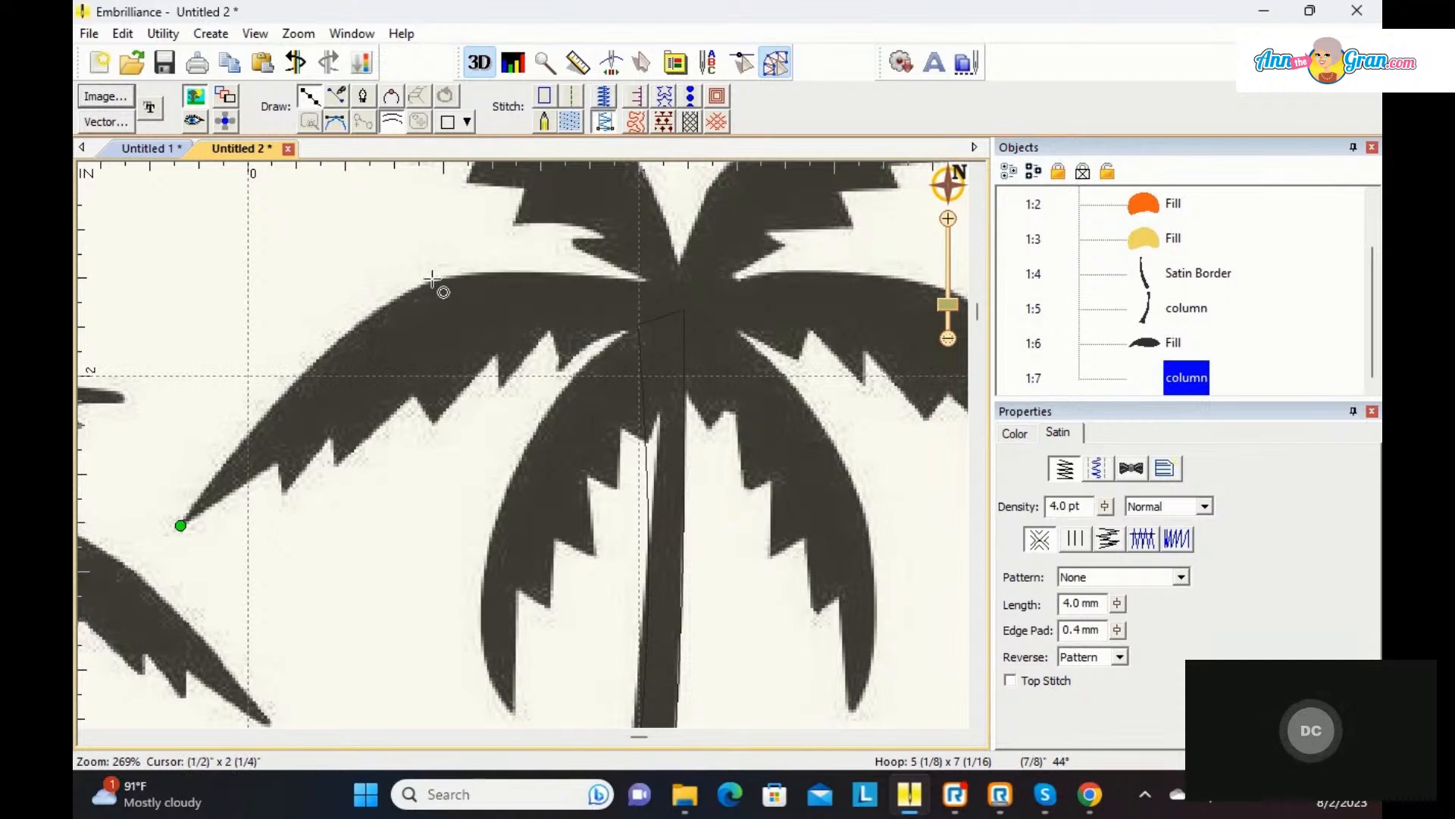
pyautogui.click(435, 278)
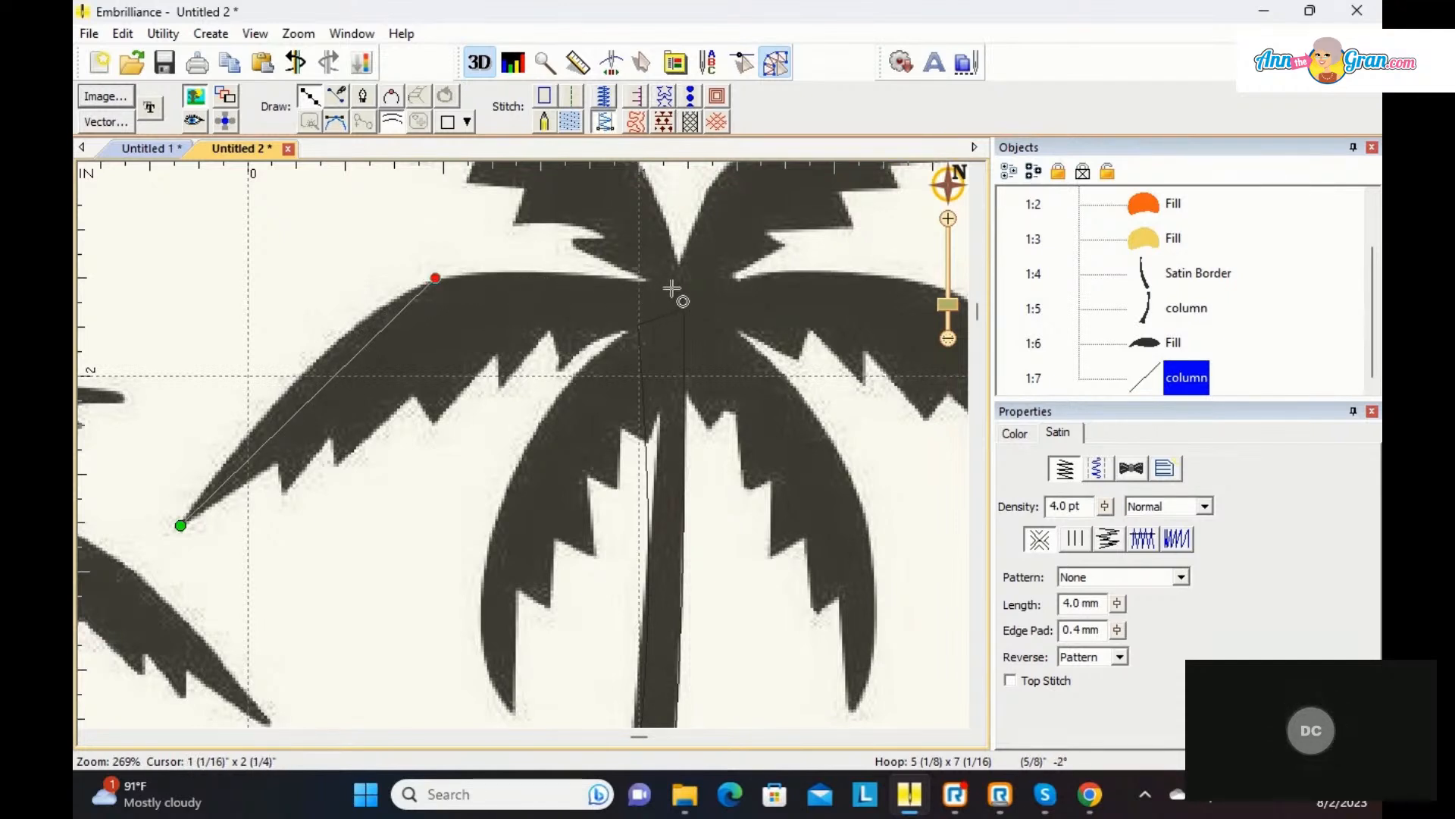
pyautogui.click(684, 296)
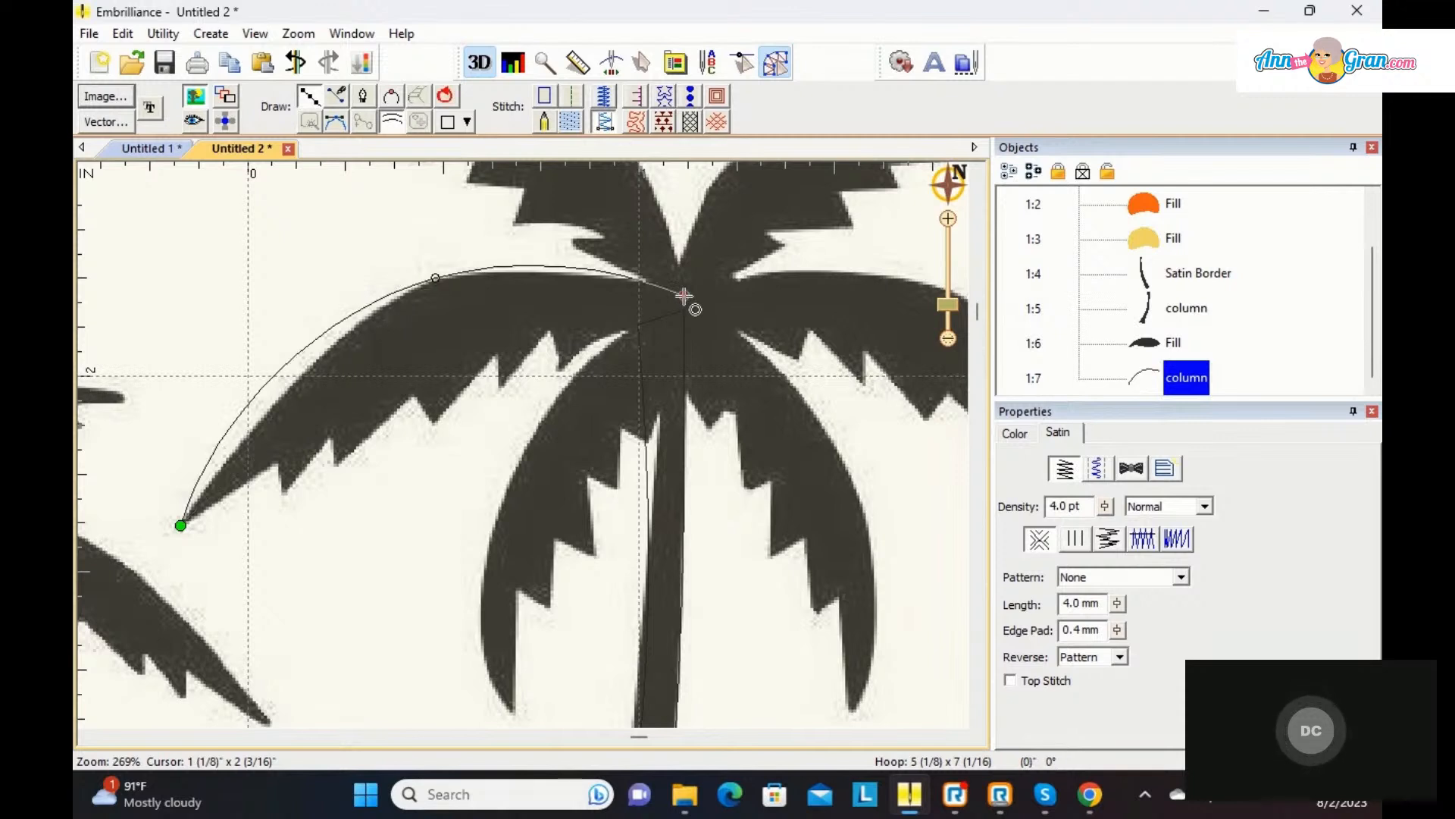
pyautogui.press('Return')
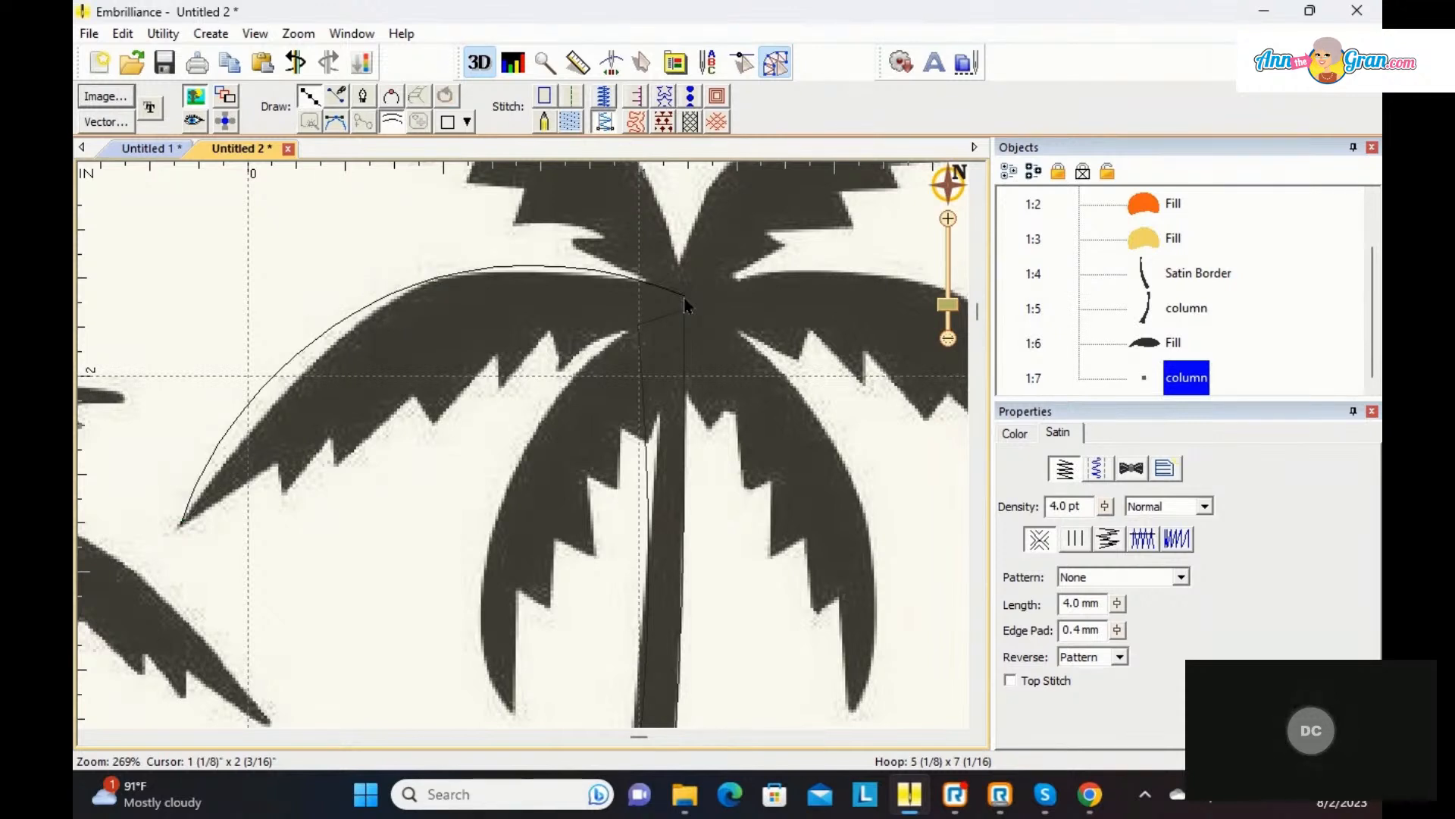
# Step: Trace the same frond's jagged lower edge point by point from the crown back toward its tip and finish the column outline
pyautogui.click(623, 327)
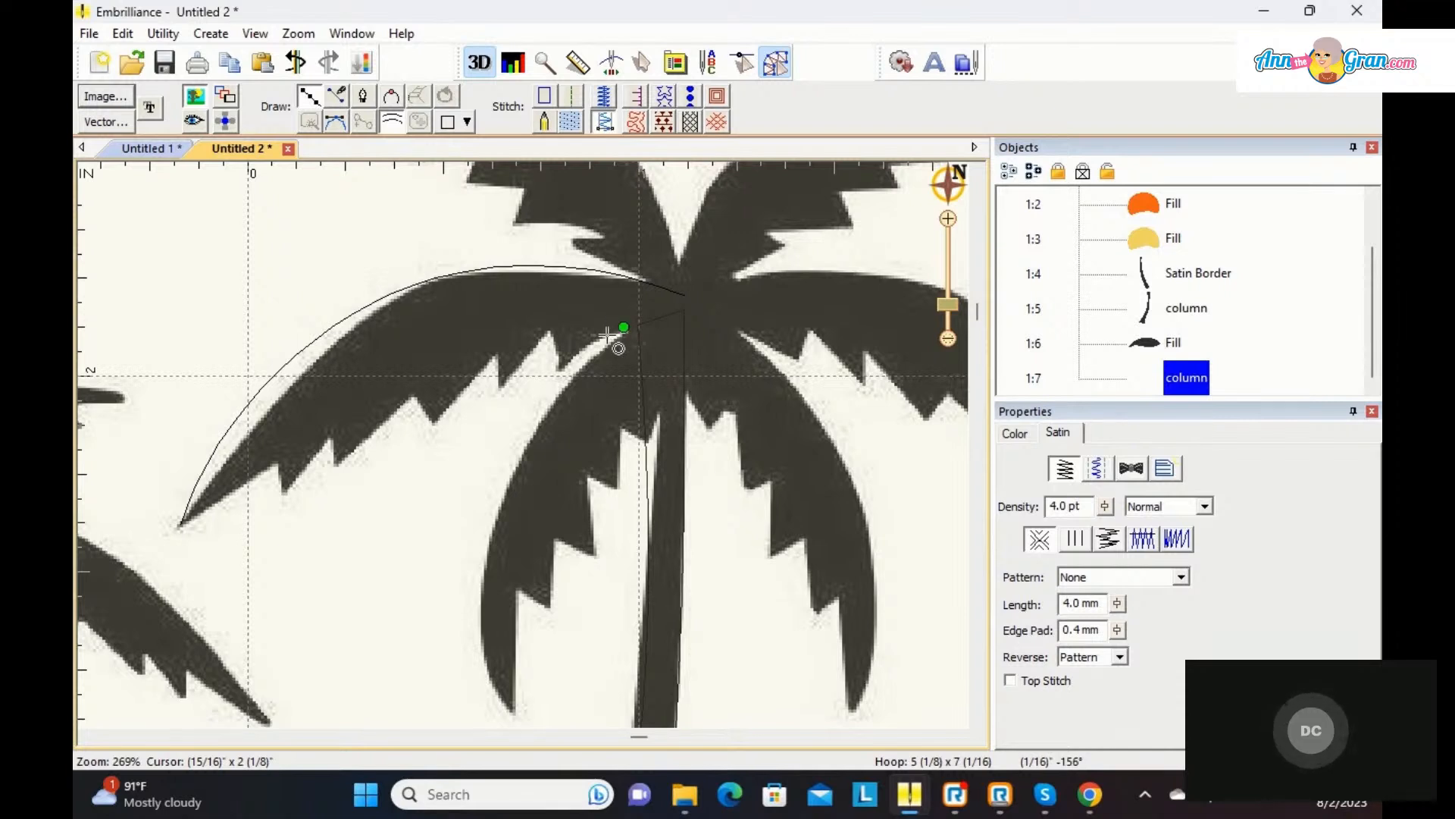
pyautogui.click(559, 371)
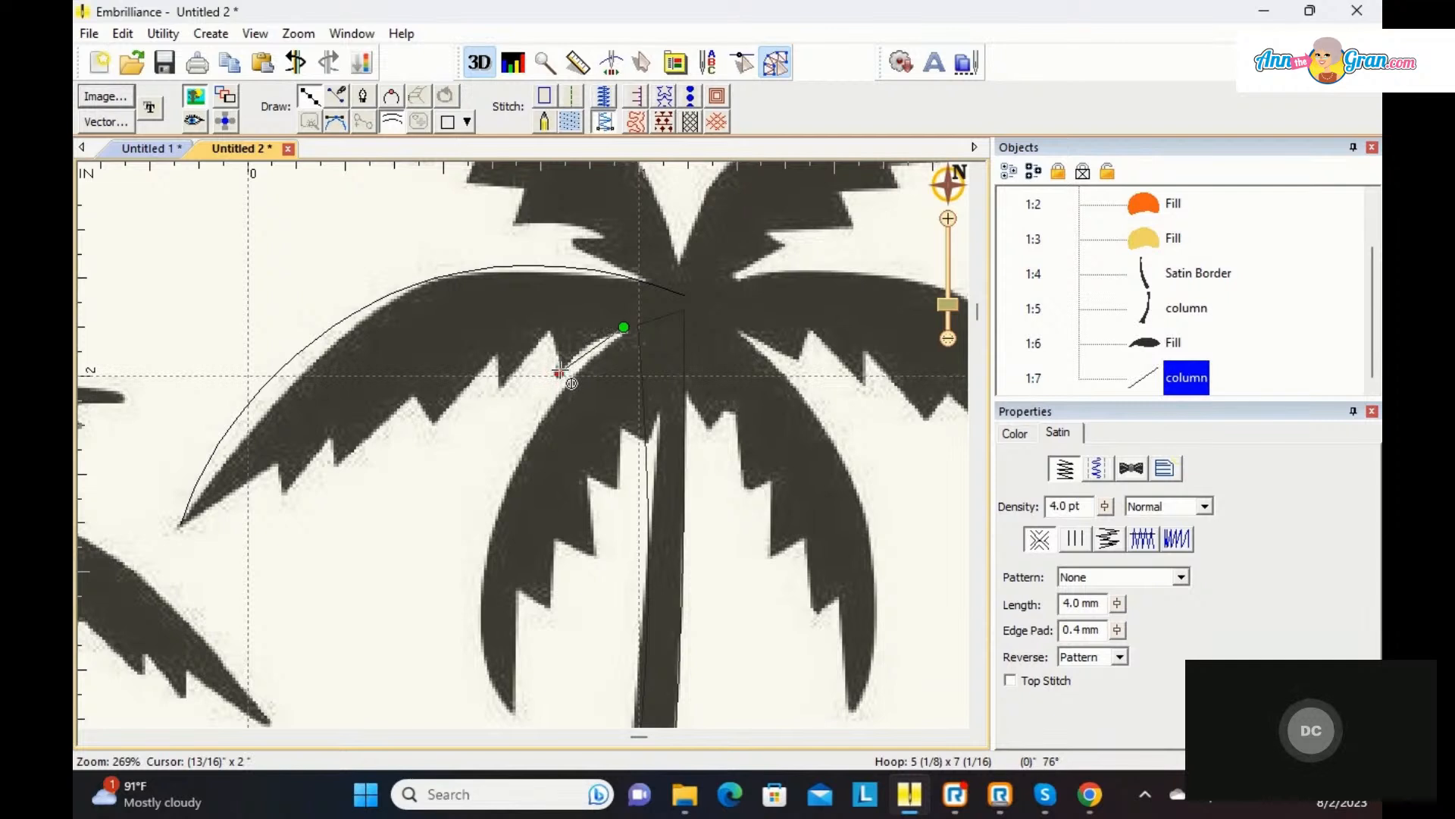
pyautogui.click(549, 328)
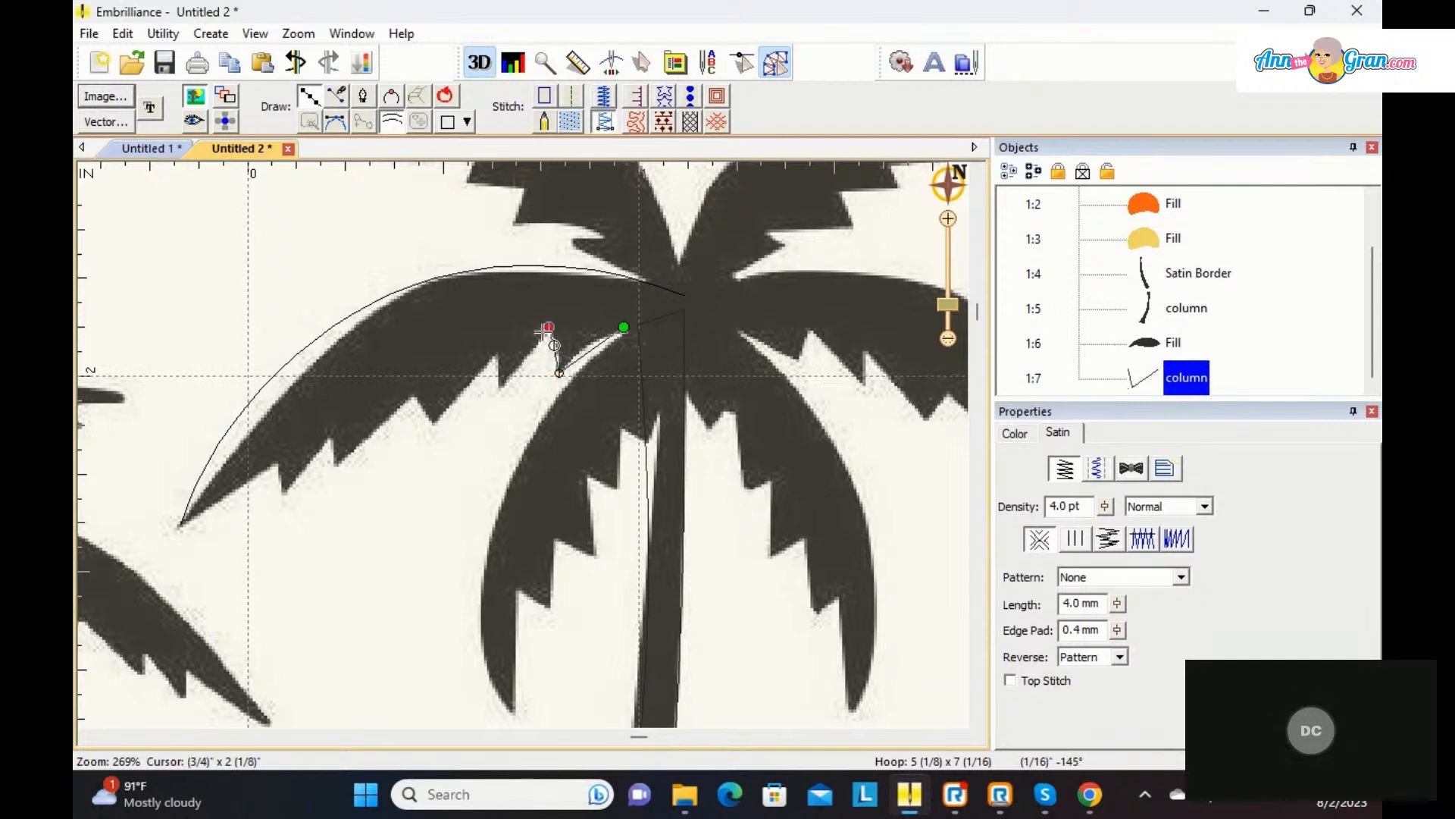
pyautogui.click(500, 382)
pyautogui.click(497, 351)
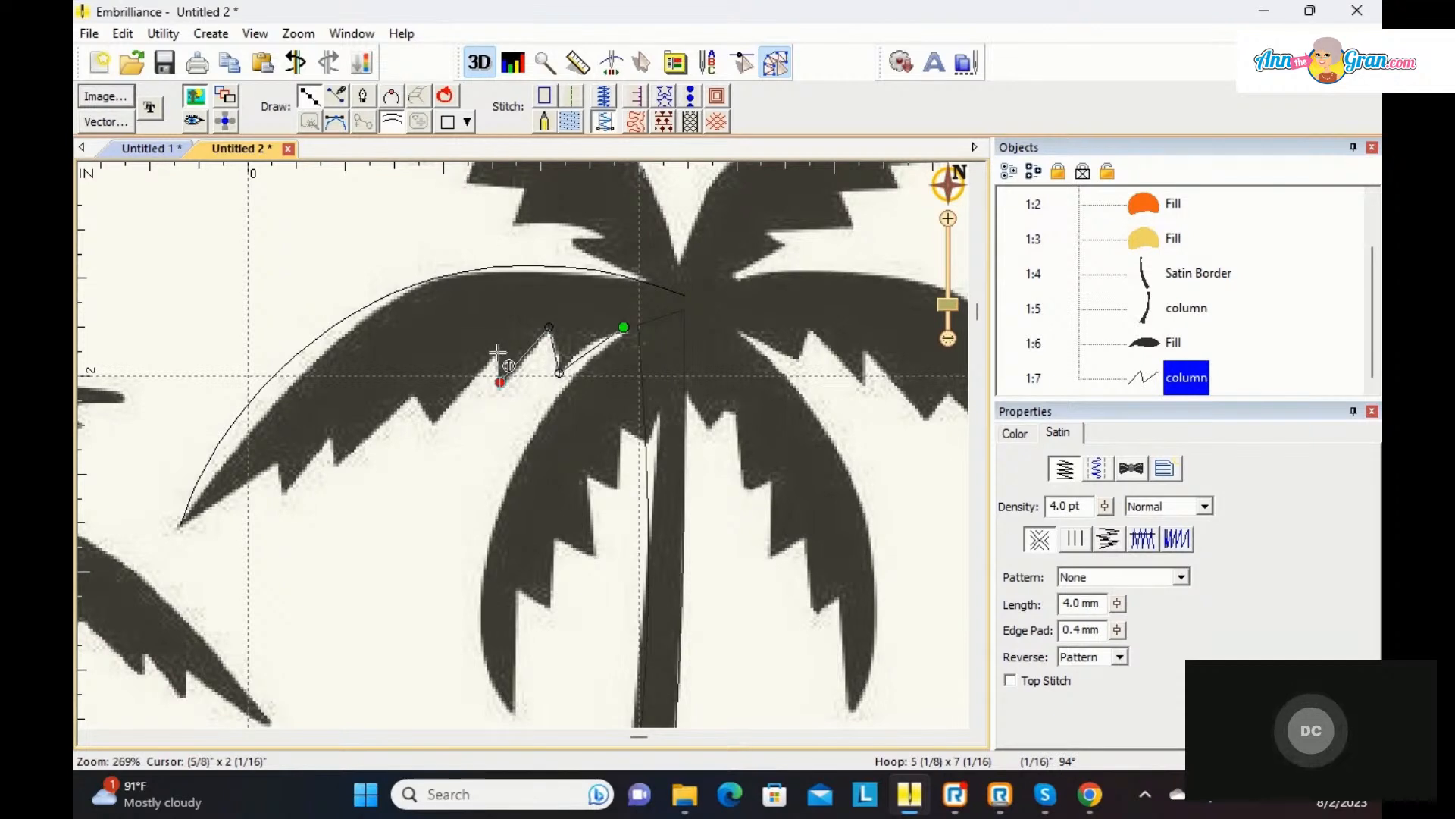
pyautogui.click(422, 409)
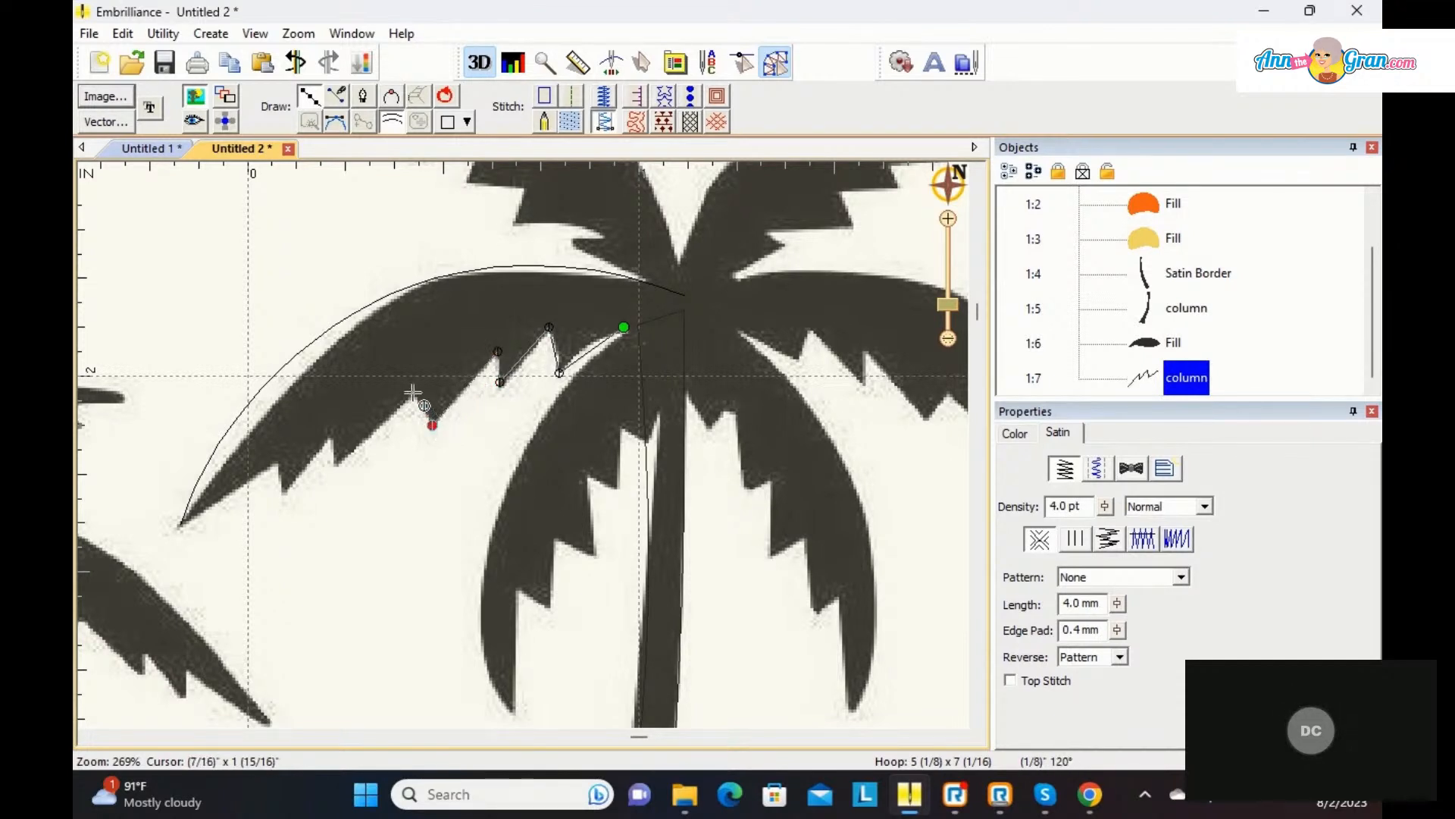
pyautogui.click(412, 391)
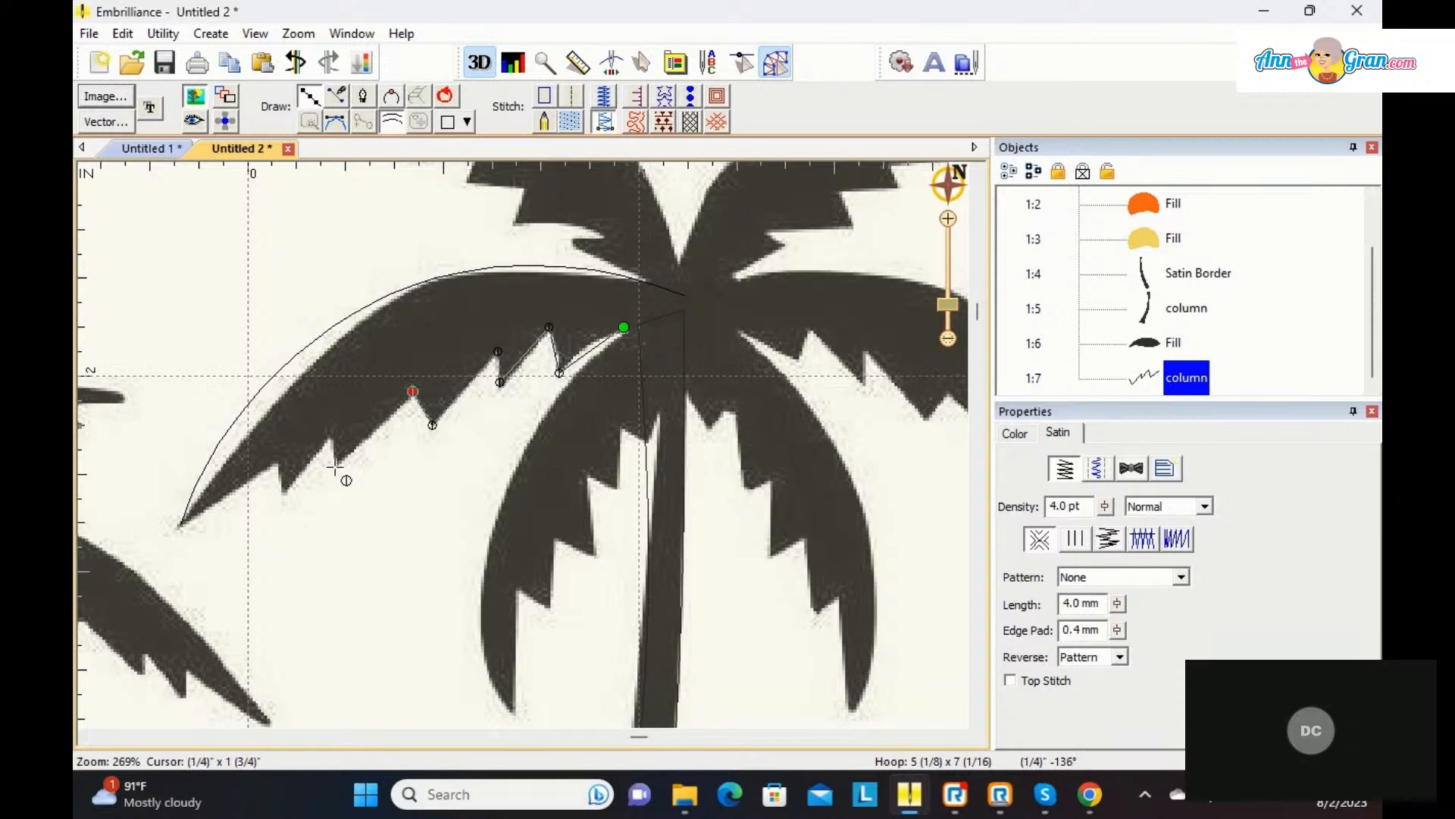
pyautogui.click(338, 465)
pyautogui.click(331, 435)
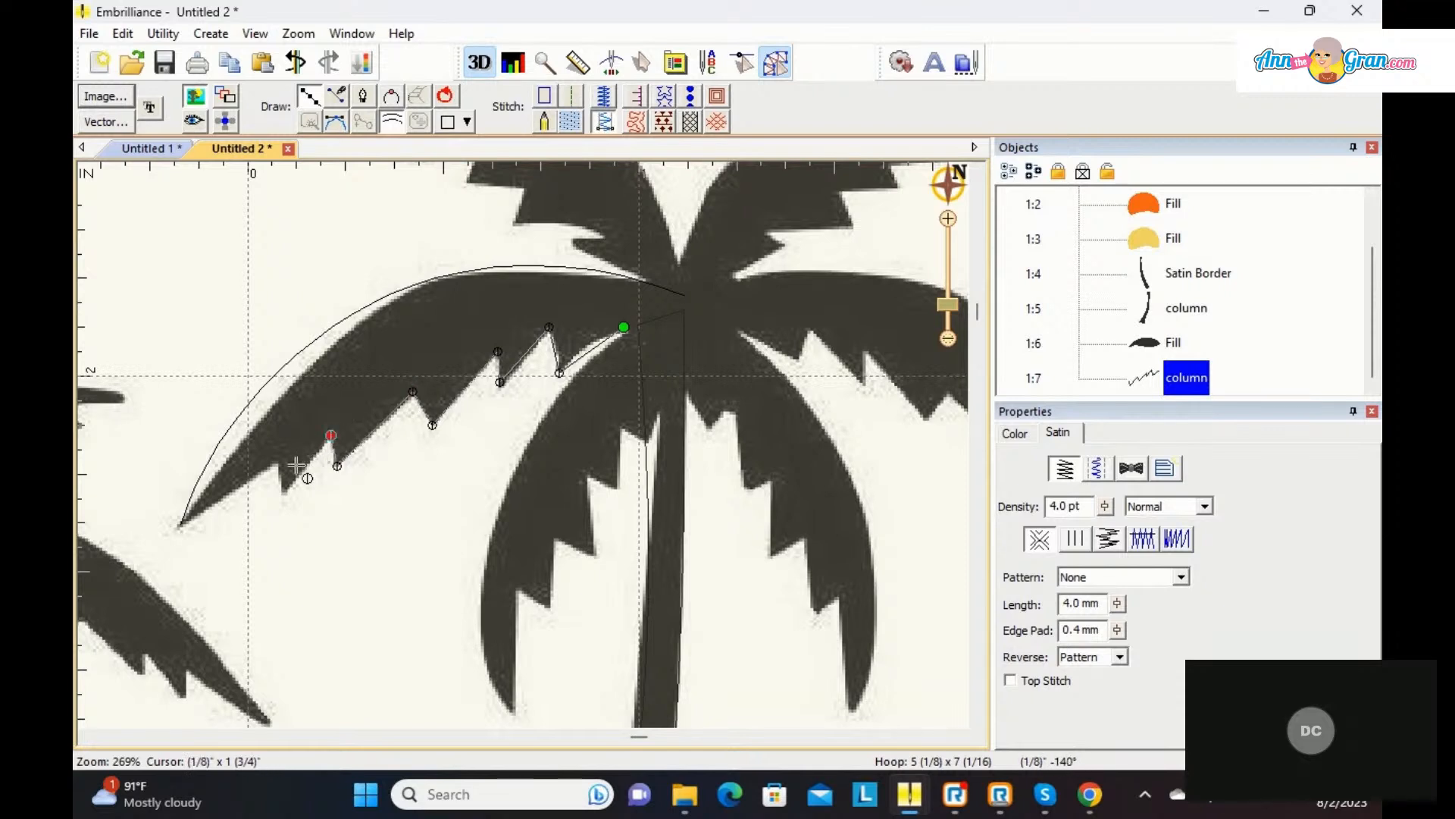
pyautogui.click(287, 490)
pyautogui.click(275, 463)
pyautogui.click(233, 491)
pyautogui.rightClick(233, 491)
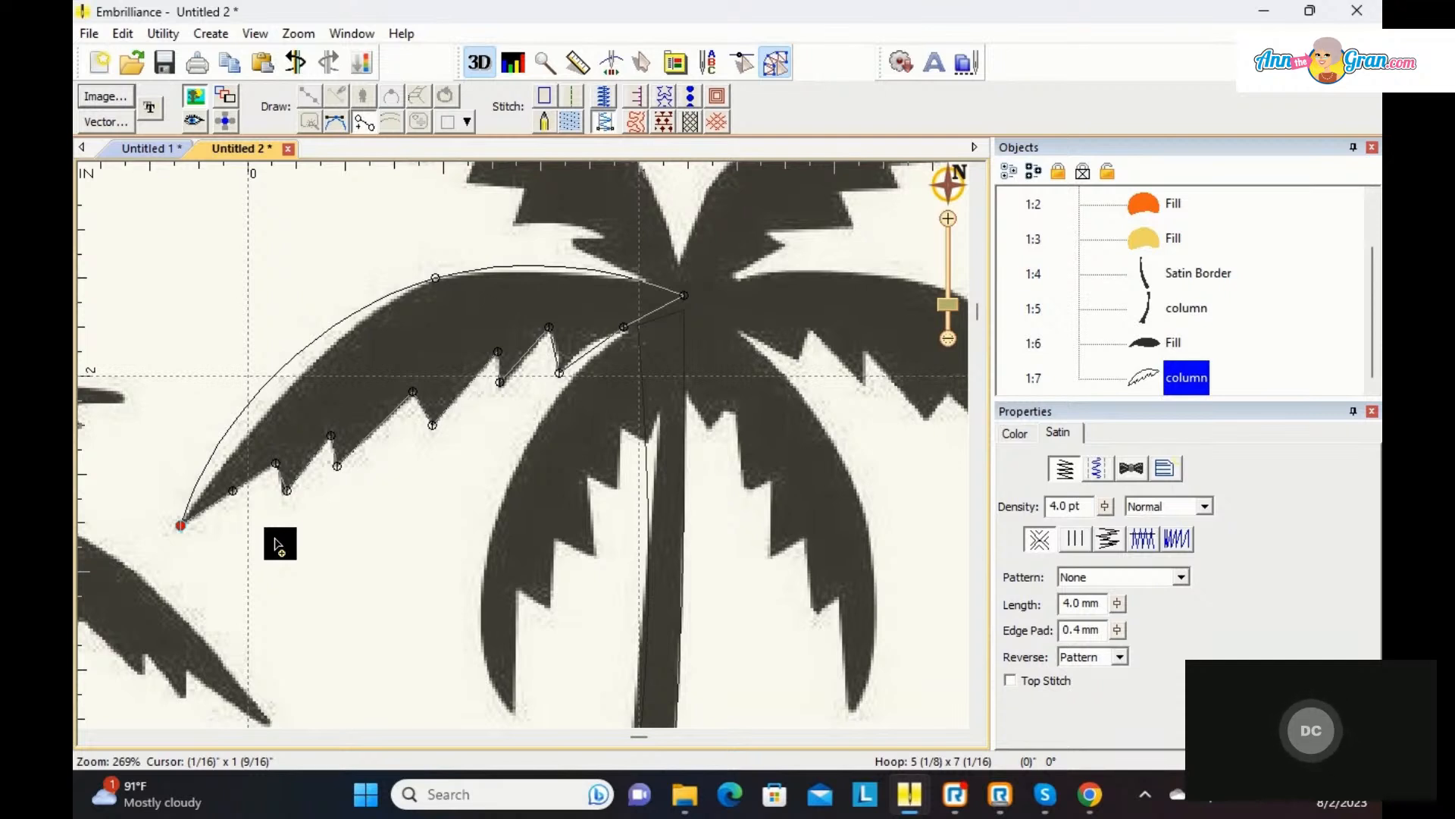
# Step: Add three inclination lines across the left frond near its tip, middle and crown, generate the satin stitches and deselect the column
pyautogui.click(253, 398)
pyautogui.click(271, 475)
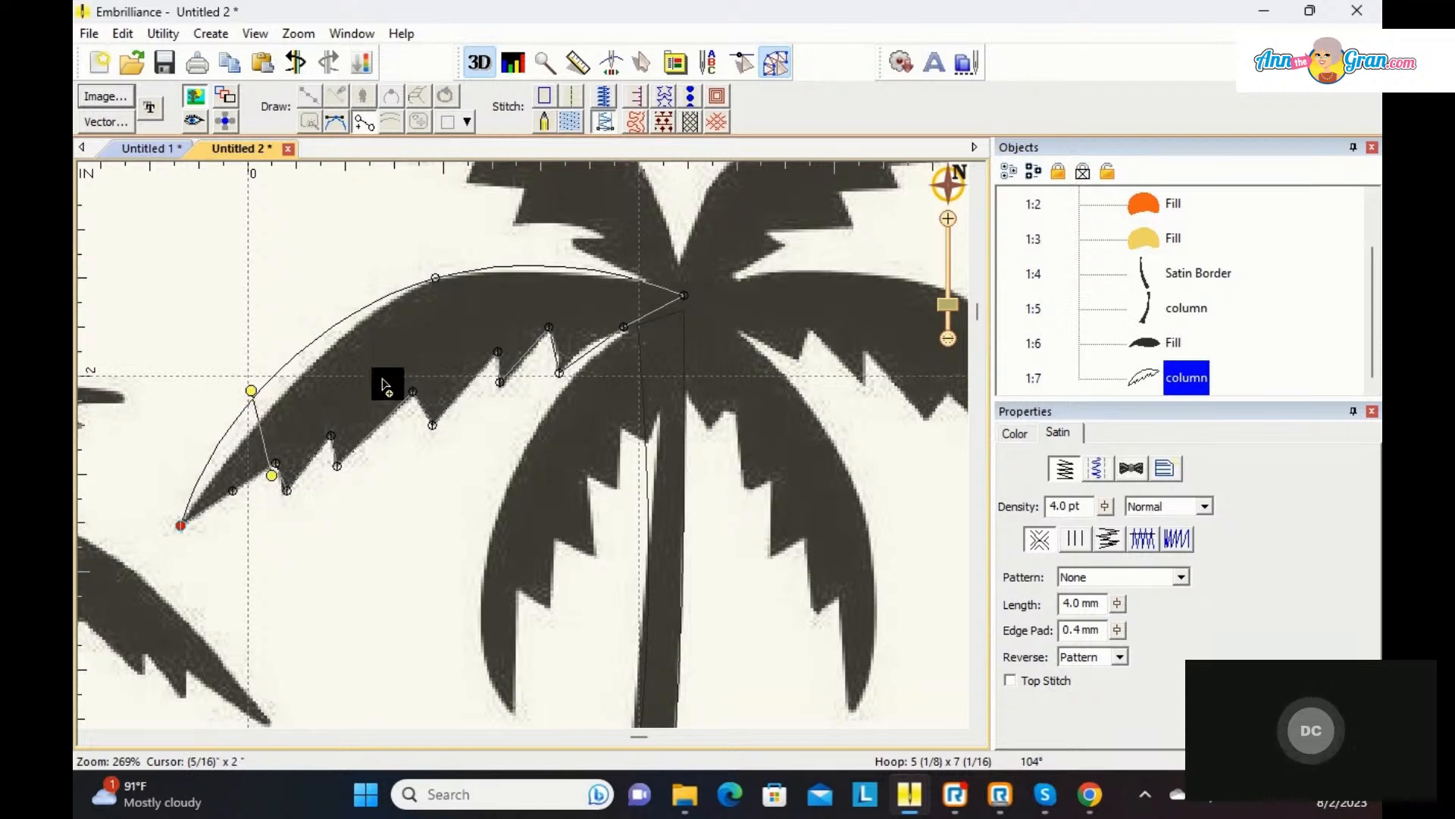
pyautogui.click(434, 279)
pyautogui.click(456, 409)
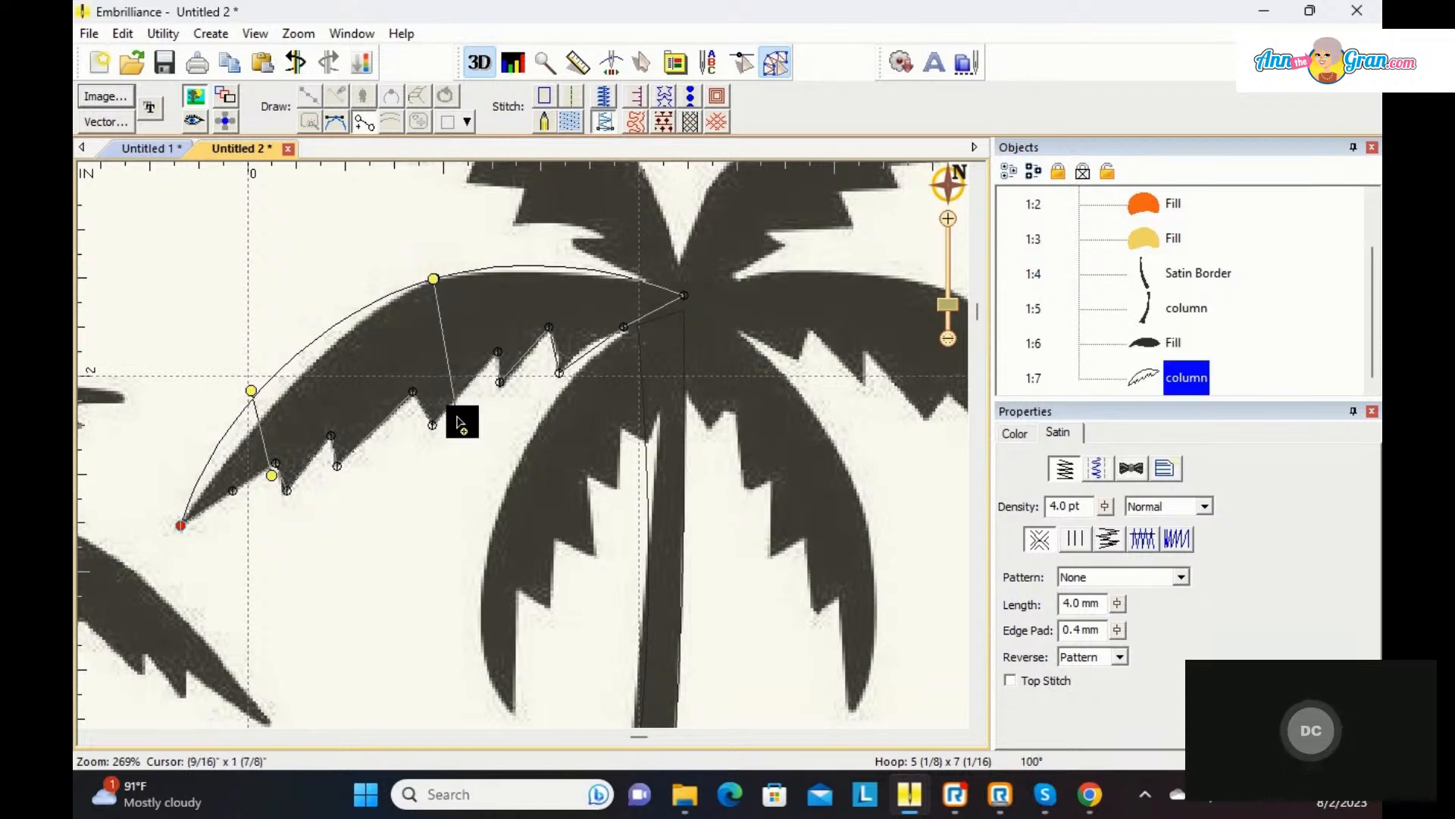
pyautogui.click(629, 275)
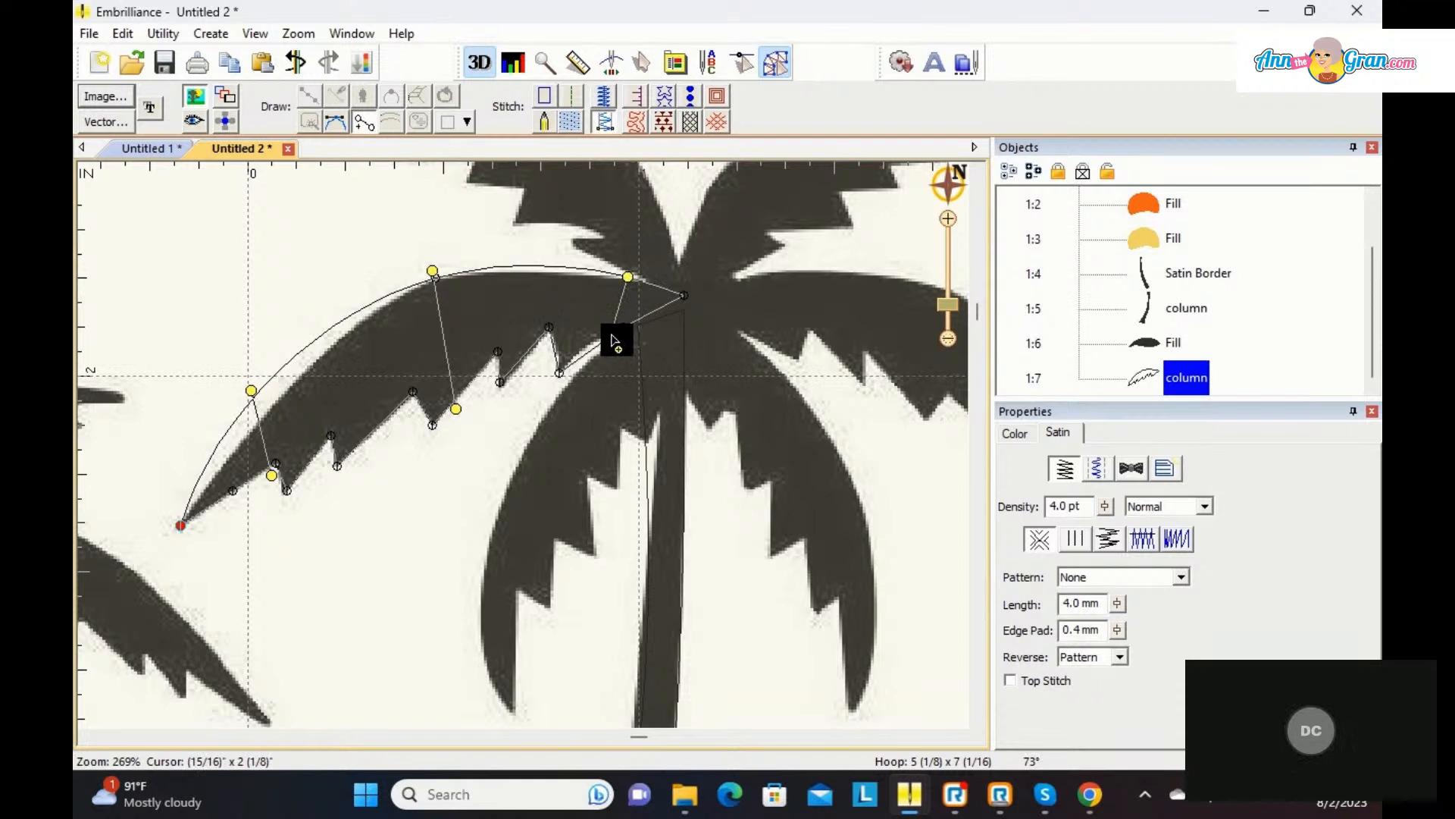
pyautogui.click(614, 341)
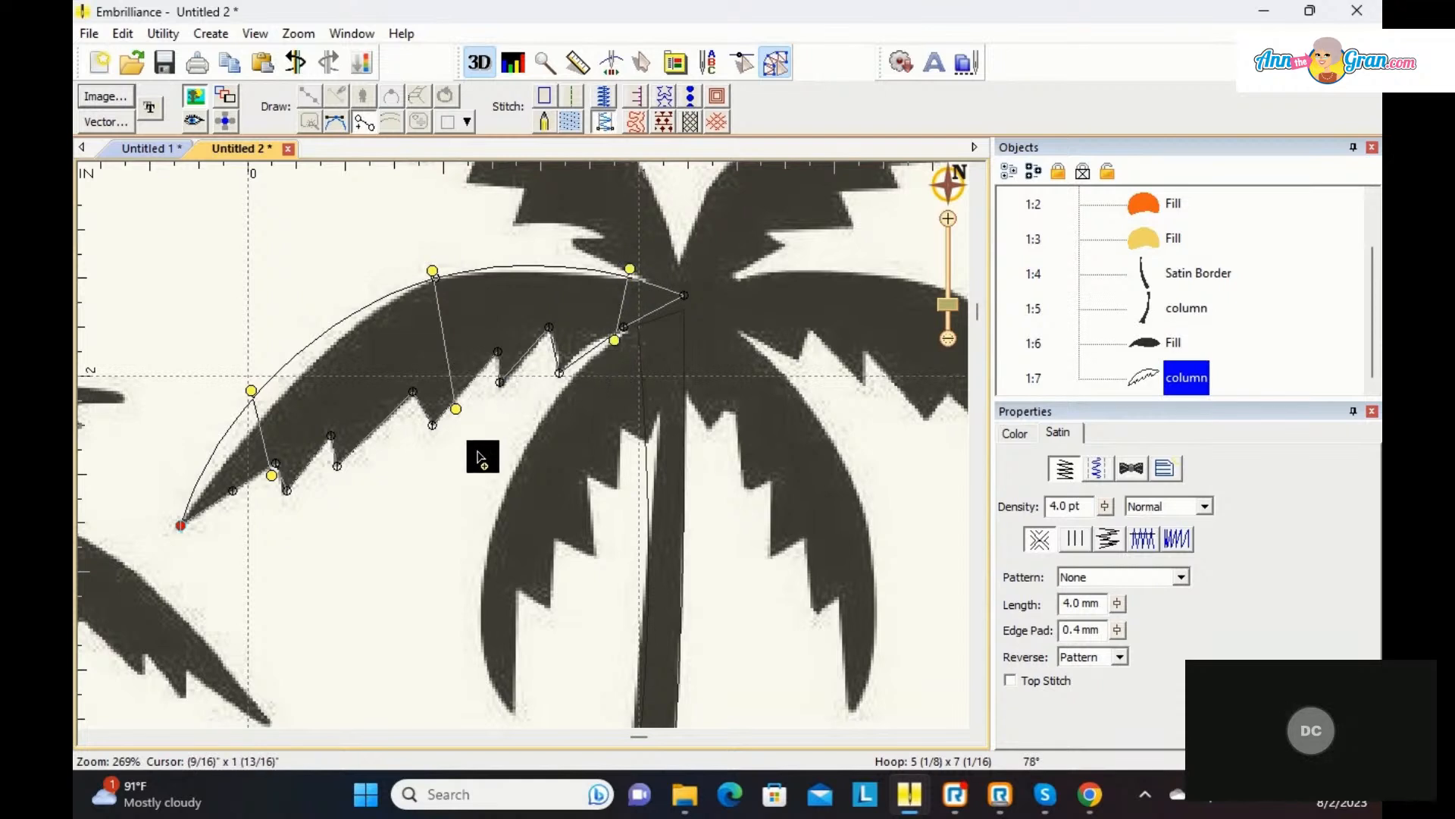
pyautogui.press('Return')
pyautogui.click(390, 474)
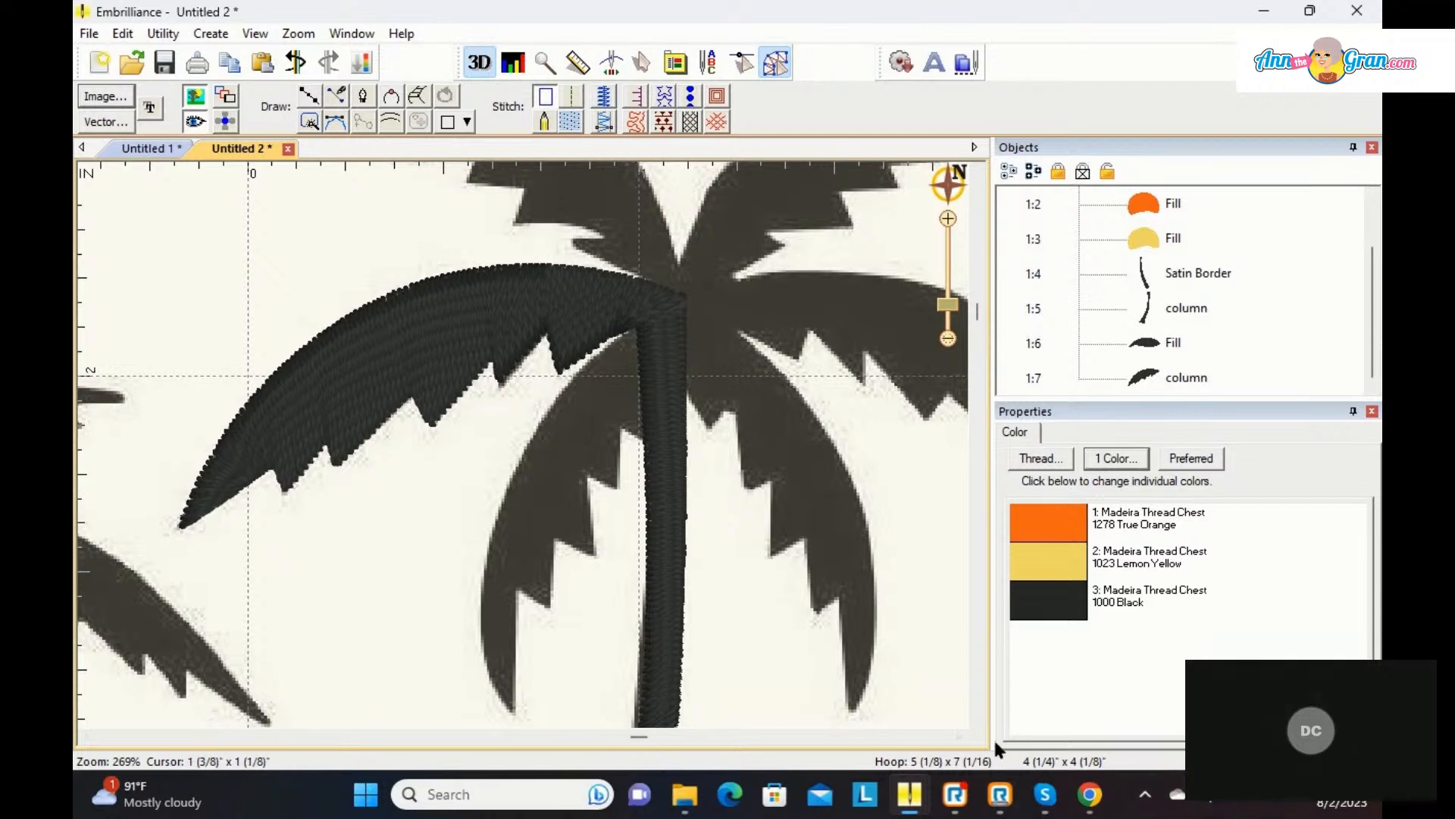
# Step: Start another column object and trace the larger palm's long right frond along its upper edge with three points from crown to tip
pyautogui.moveTo(961, 736); pyautogui.dragTo(962, 735)
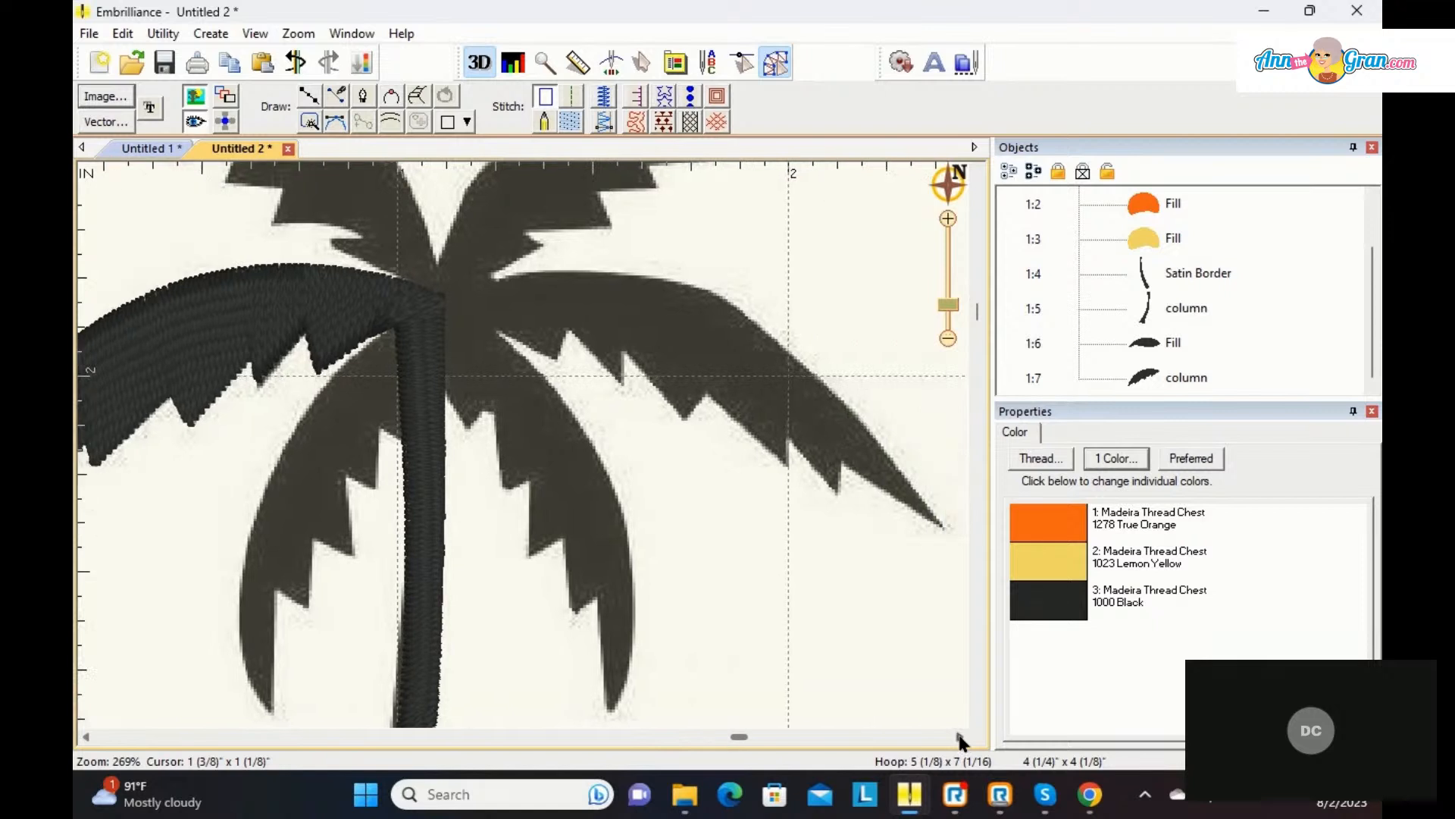
pyautogui.click(392, 119)
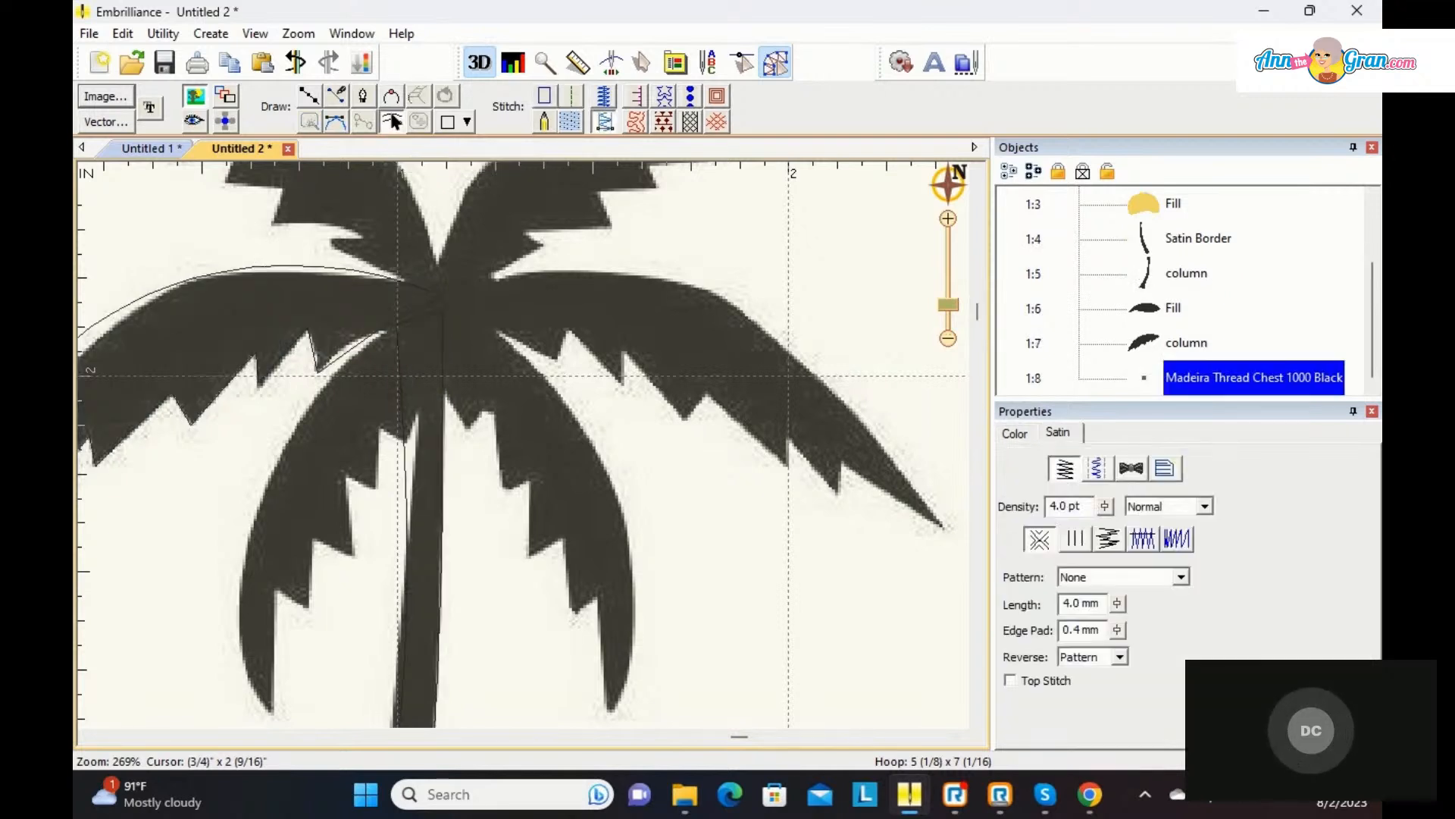
pyautogui.click(309, 99)
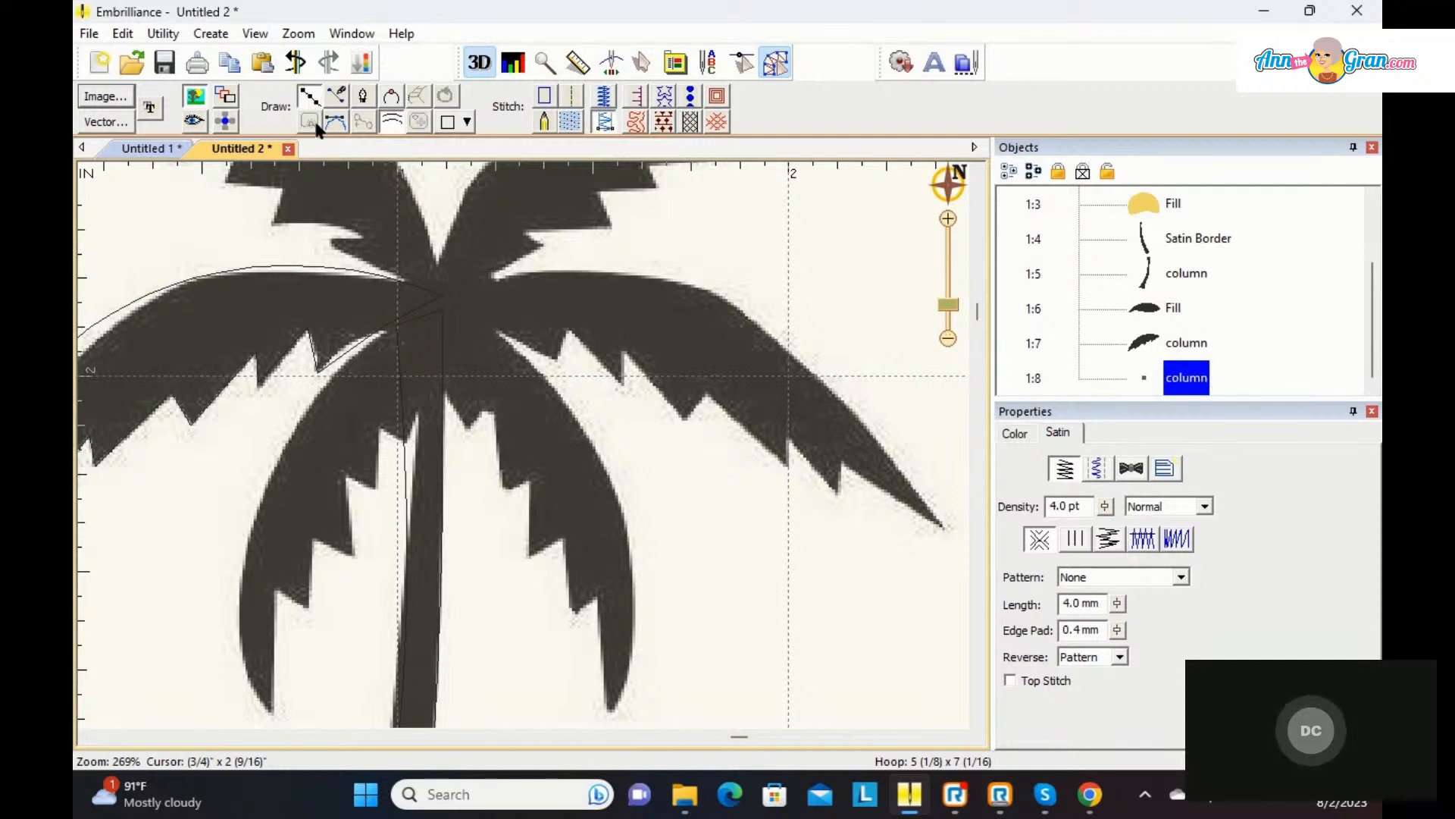
pyautogui.click(449, 295)
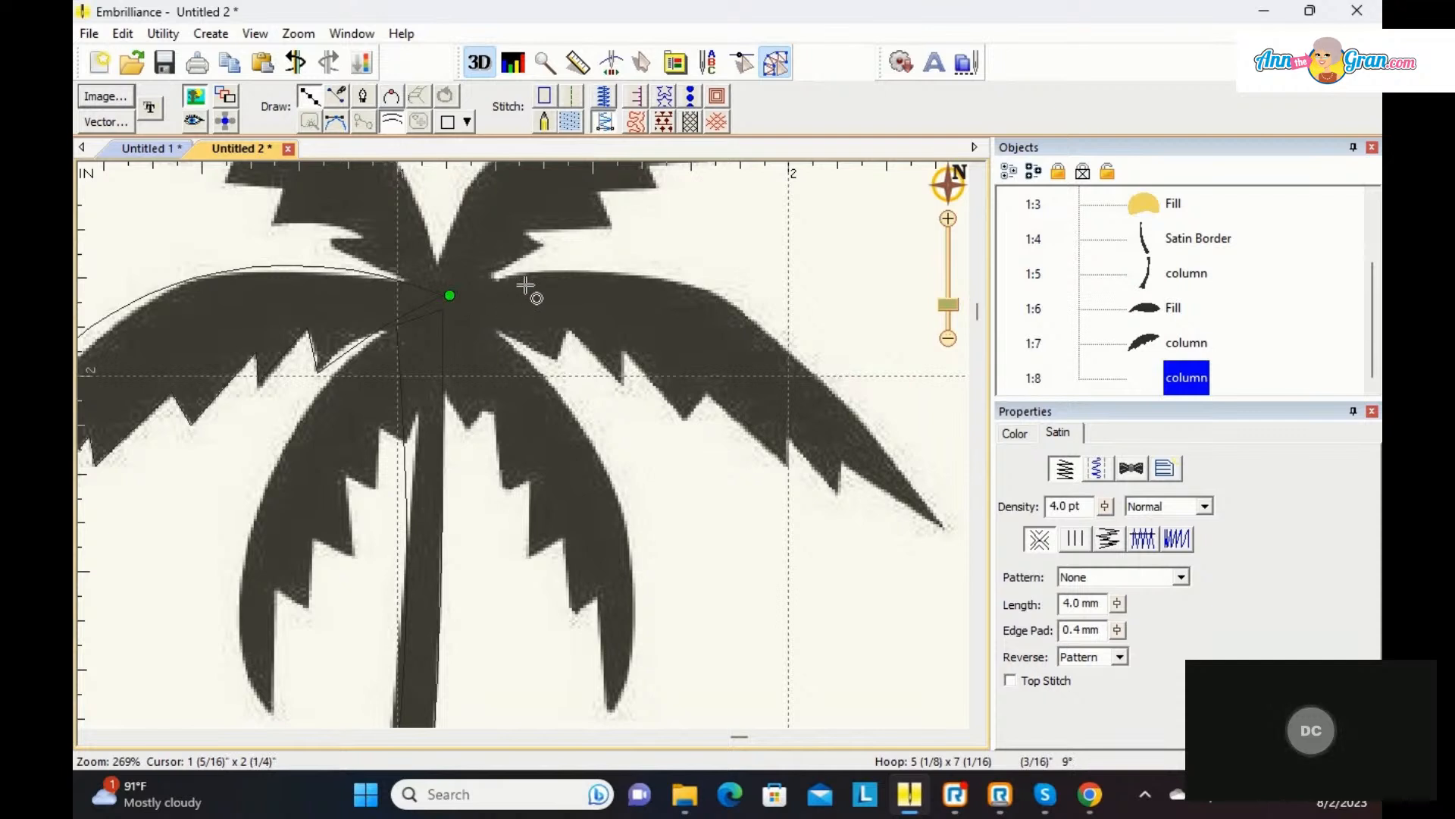
pyautogui.click(709, 290)
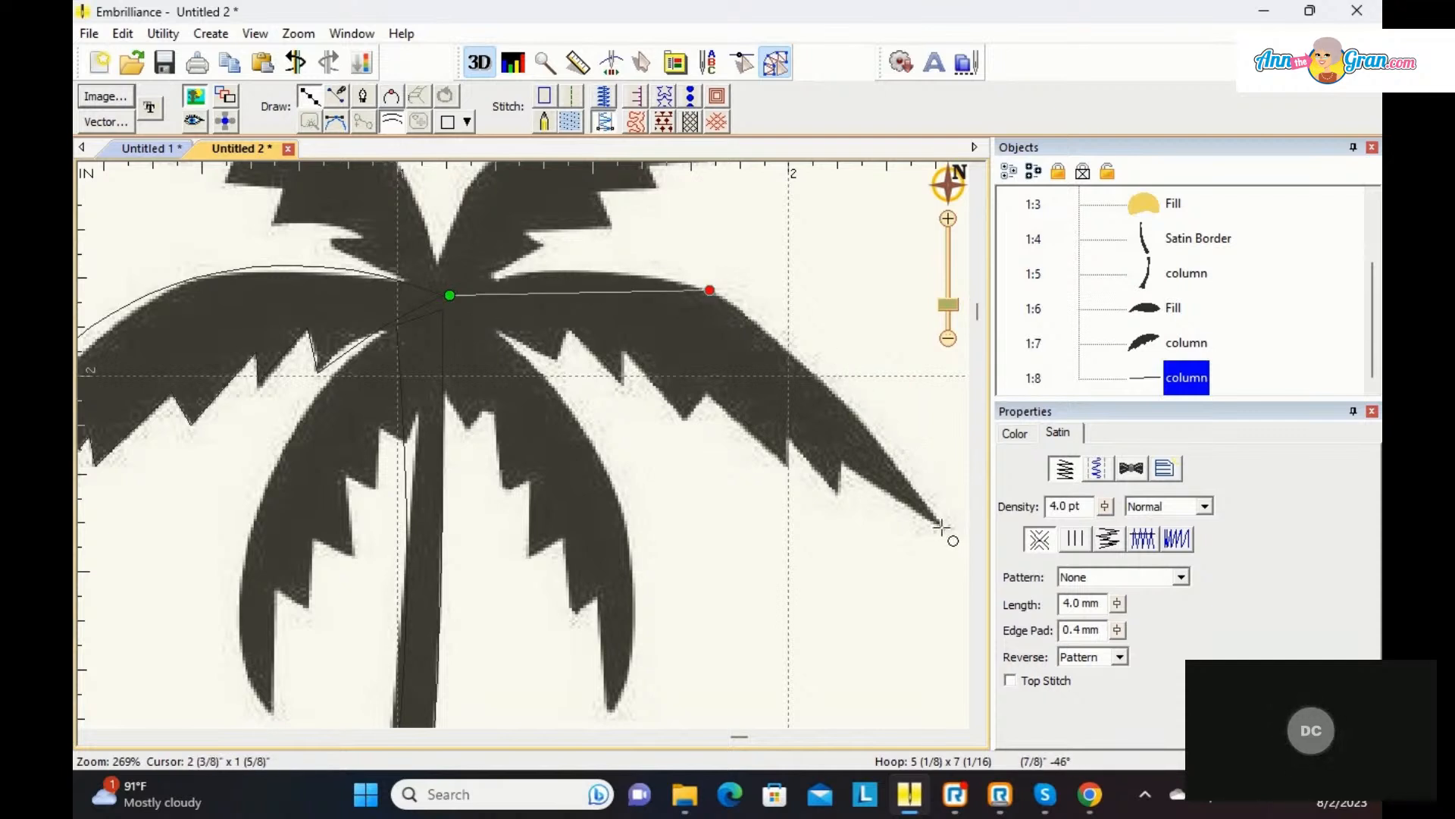
pyautogui.click(942, 526)
pyautogui.press('Return')
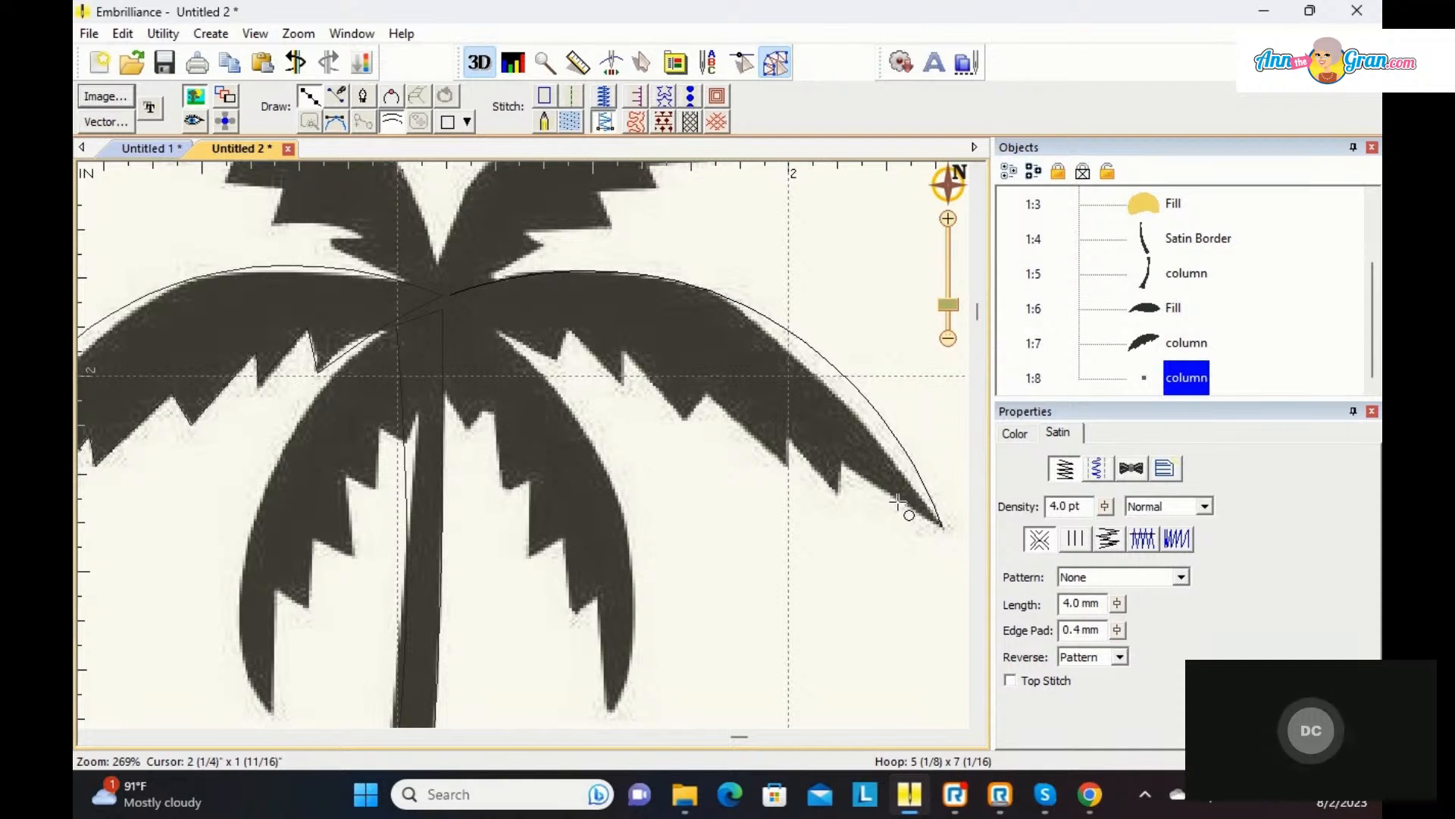
# Step: Trace the right frond's jagged lower edge point by point from its tip back to the crown and finish the column outline
pyautogui.moveTo(898, 501); pyautogui.dragTo(845, 471)
pyautogui.click(843, 463)
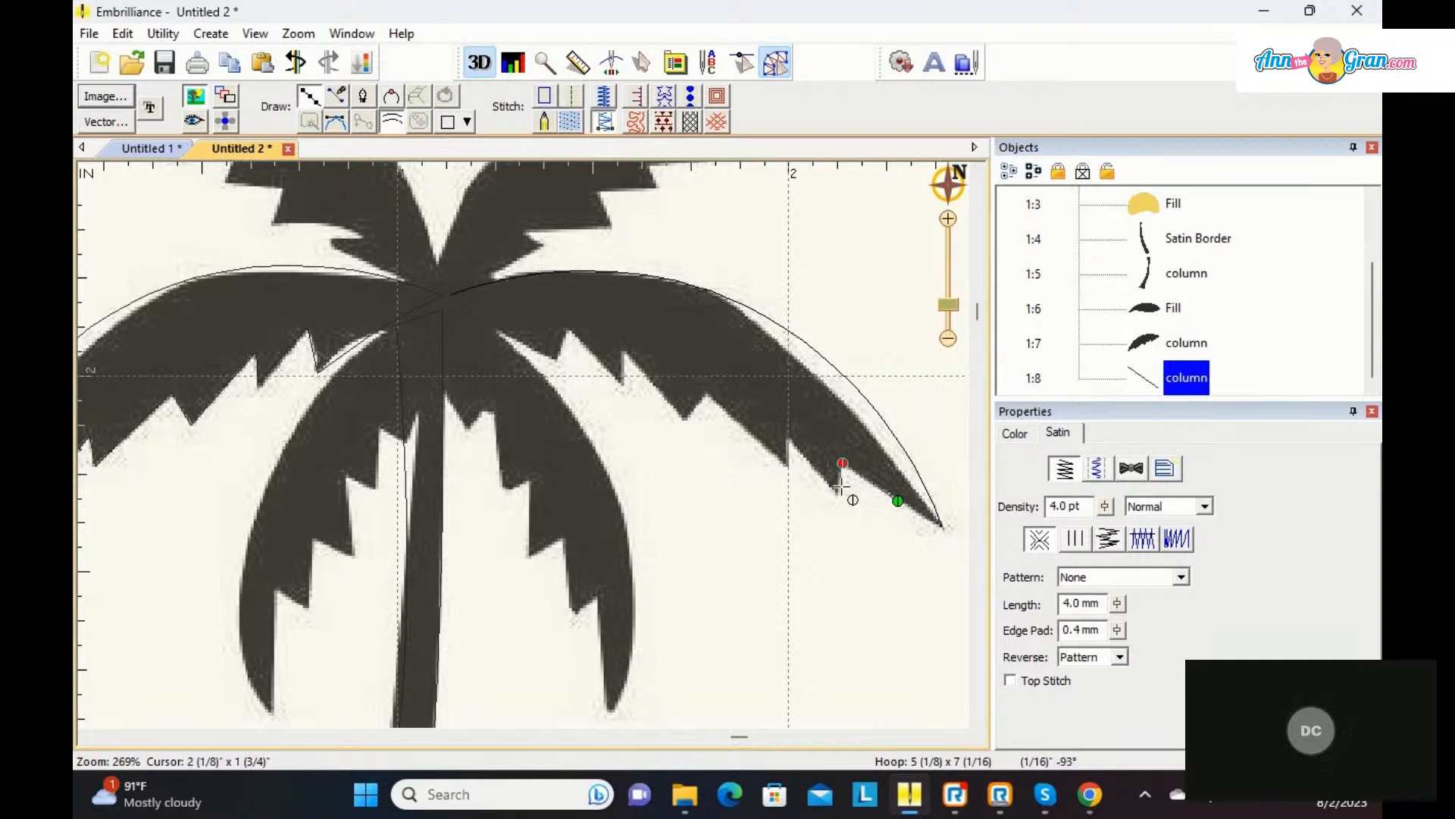
pyautogui.click(836, 501)
pyautogui.click(788, 430)
pyautogui.click(788, 469)
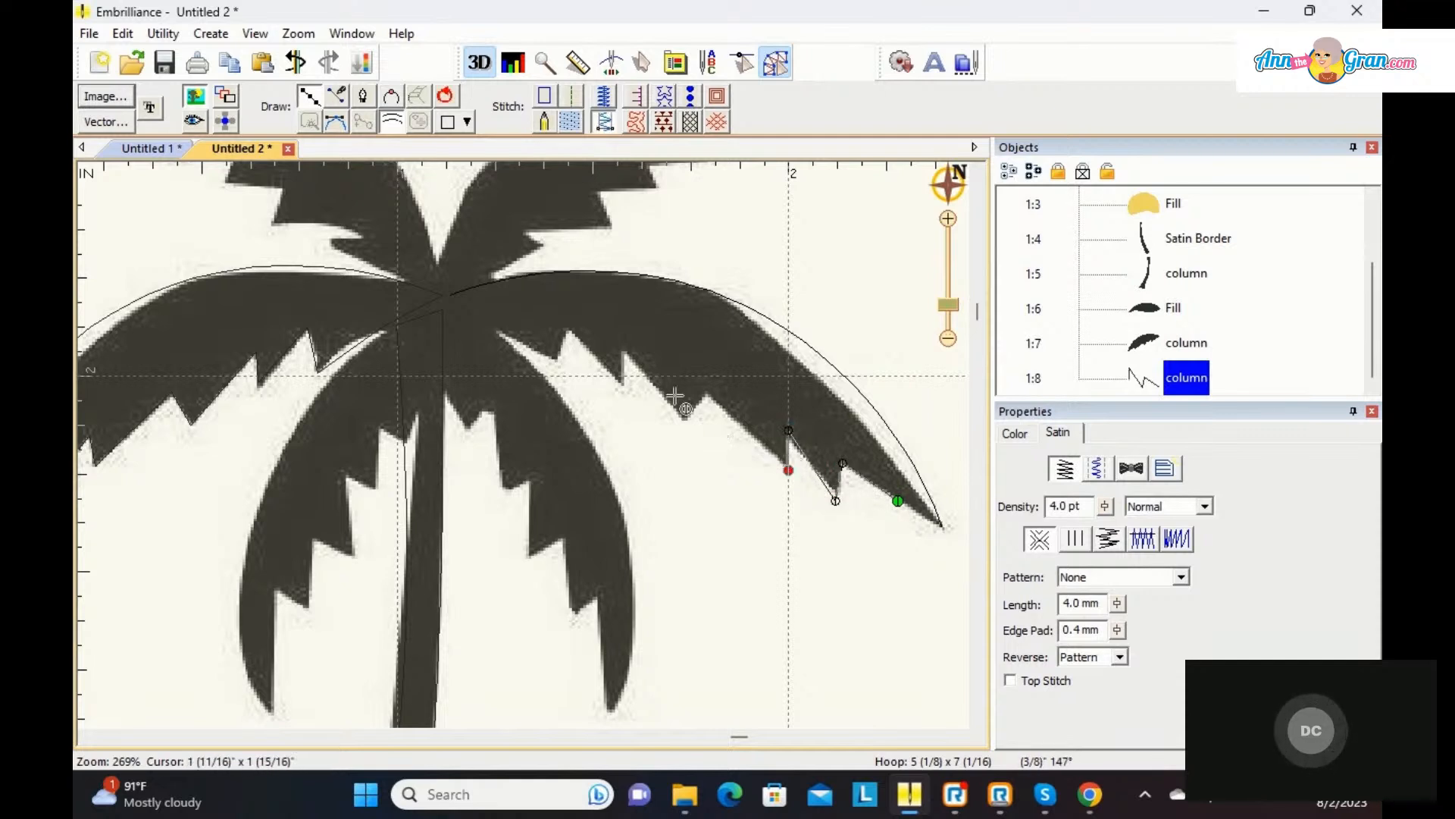
pyautogui.click(706, 394)
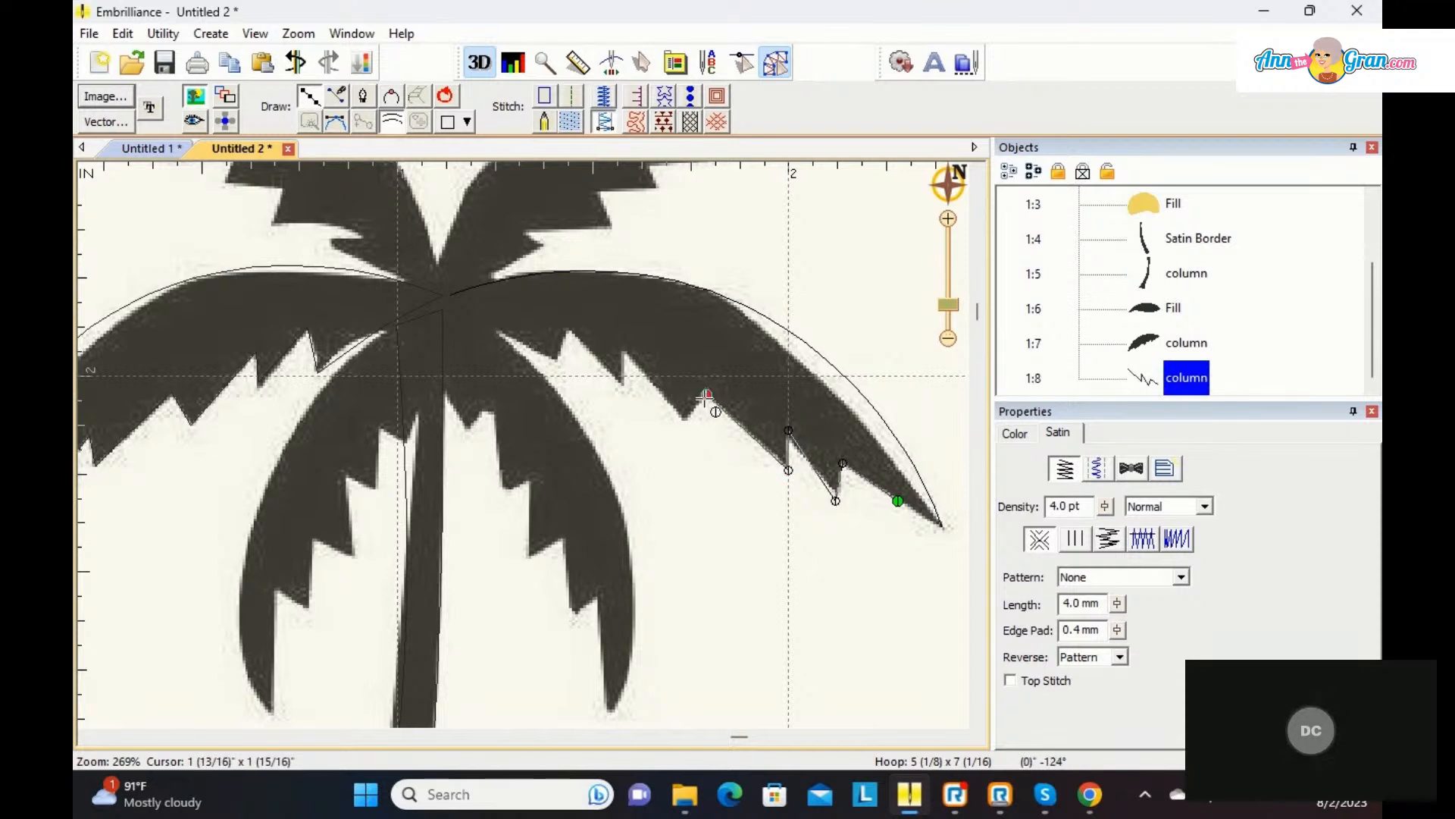
pyautogui.click(685, 419)
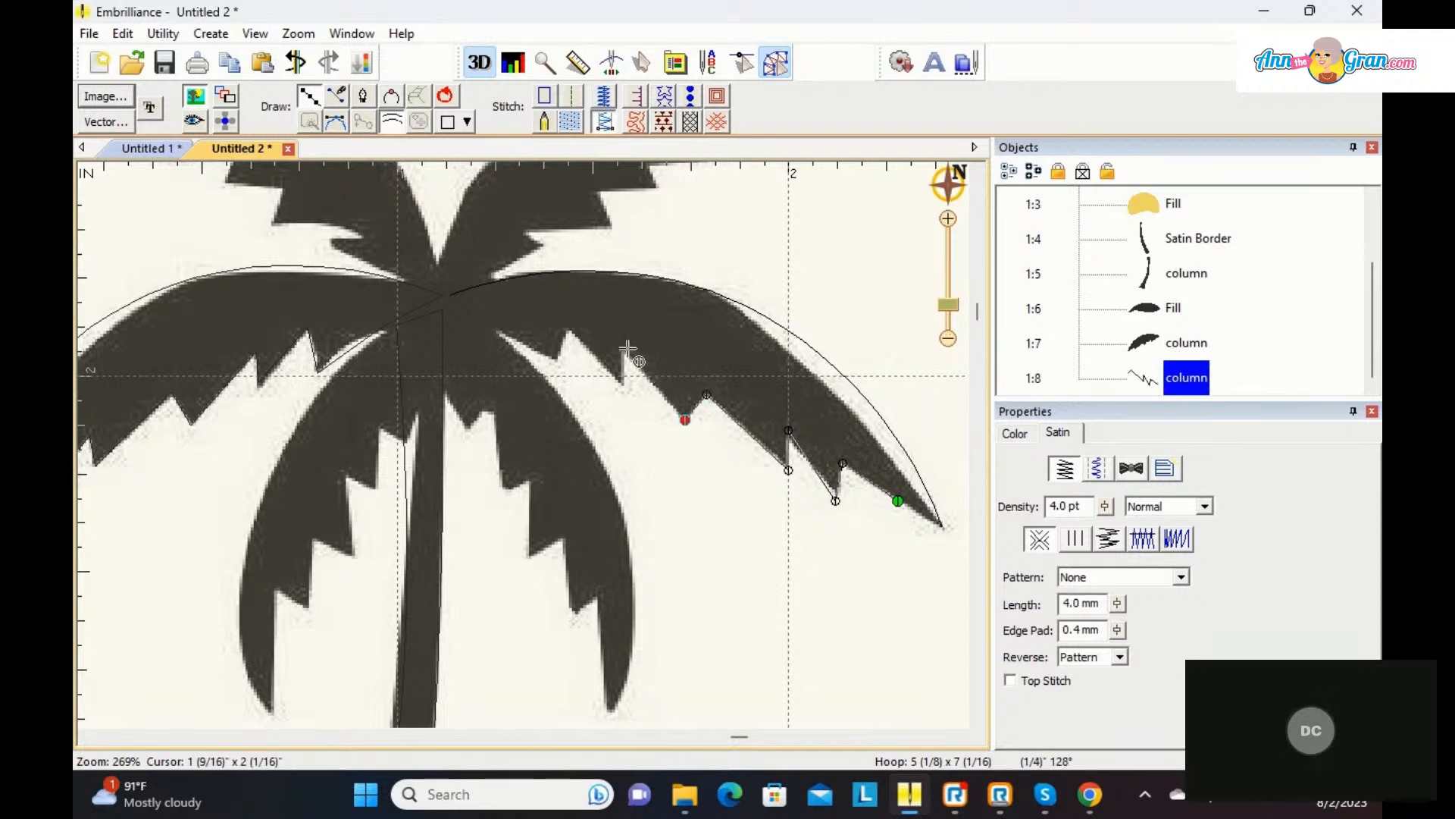
pyautogui.click(624, 345)
pyautogui.click(621, 388)
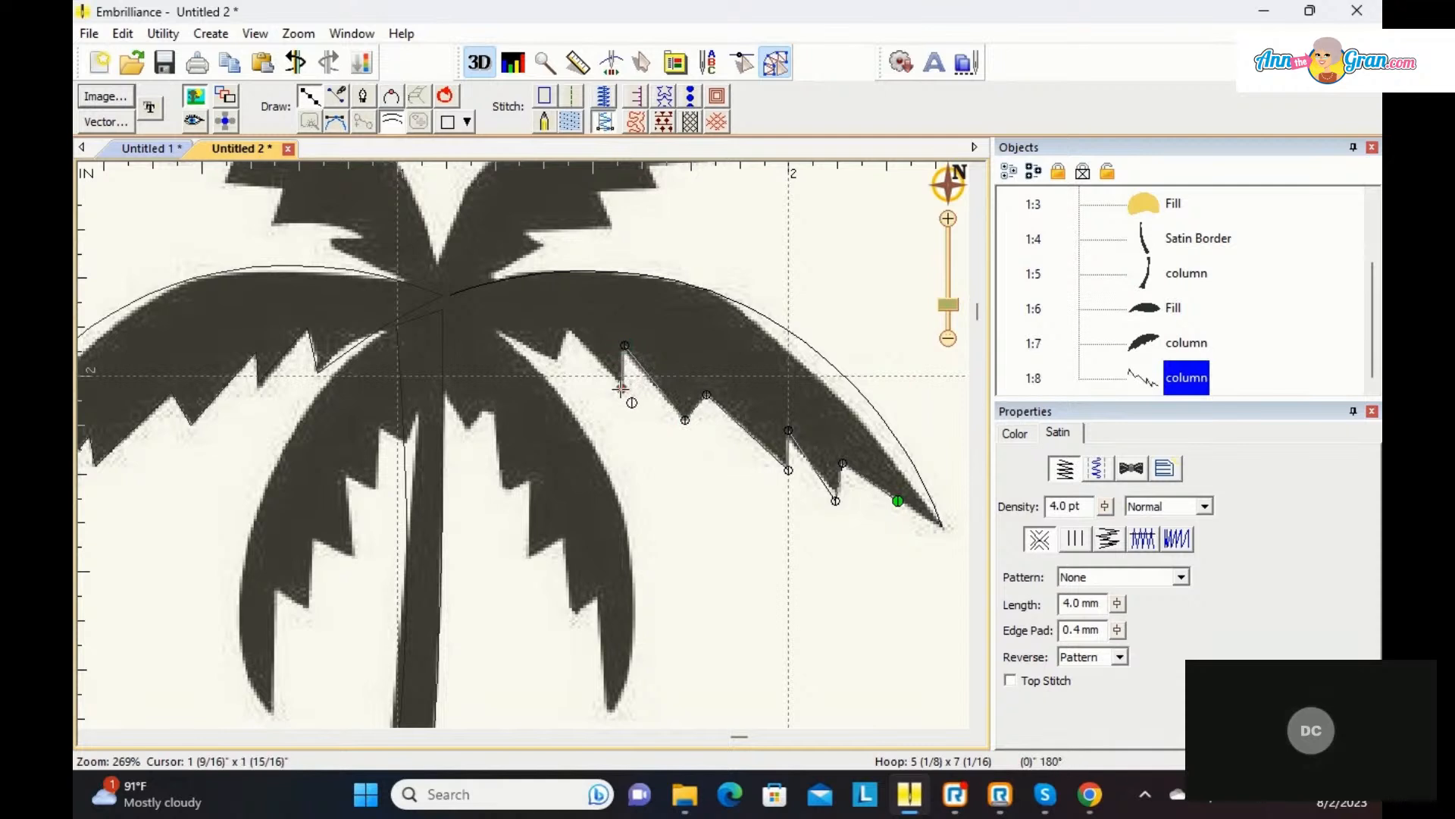
pyautogui.click(570, 333)
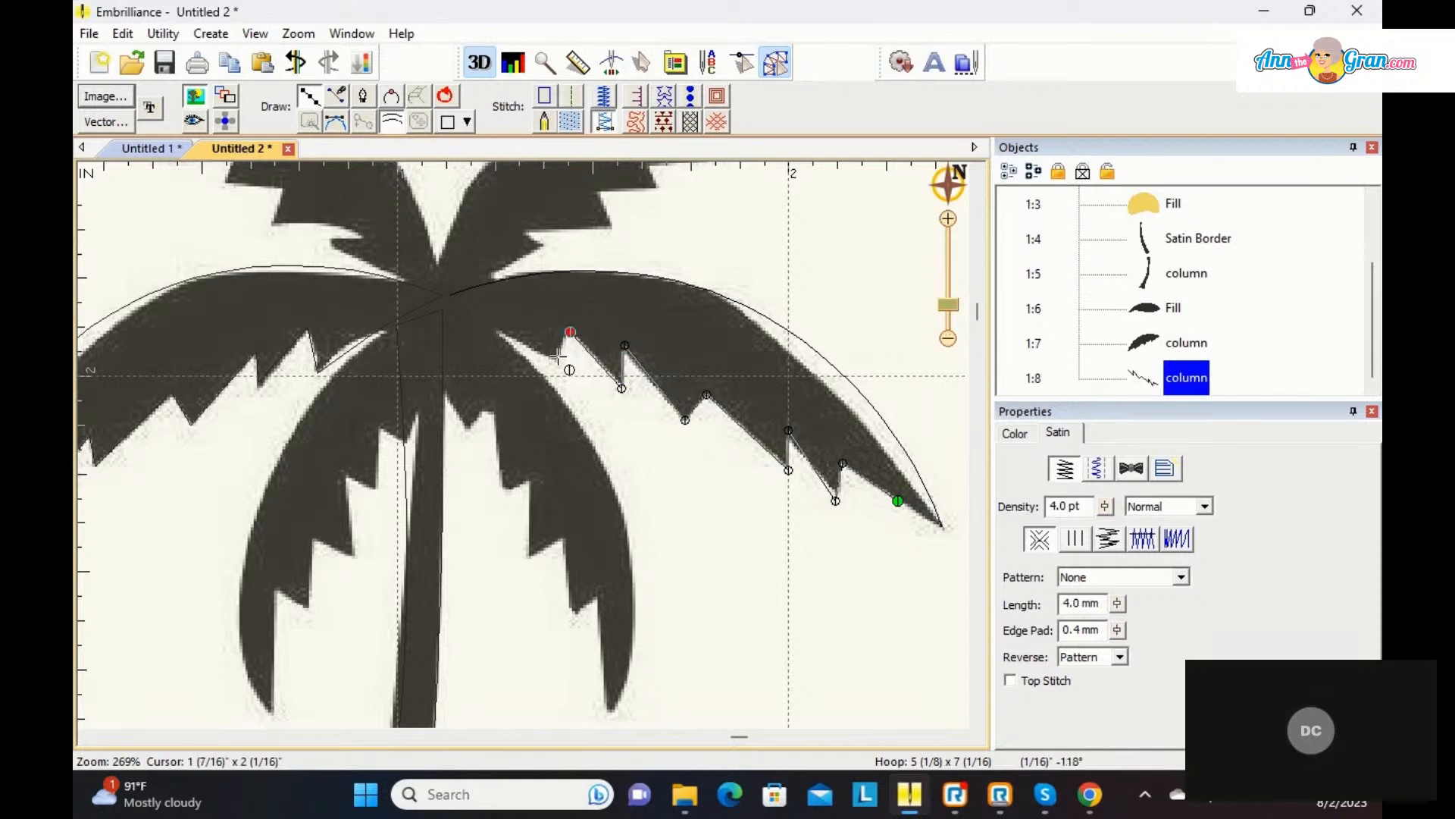
pyautogui.click(554, 363)
pyautogui.click(494, 331)
pyautogui.press('Return')
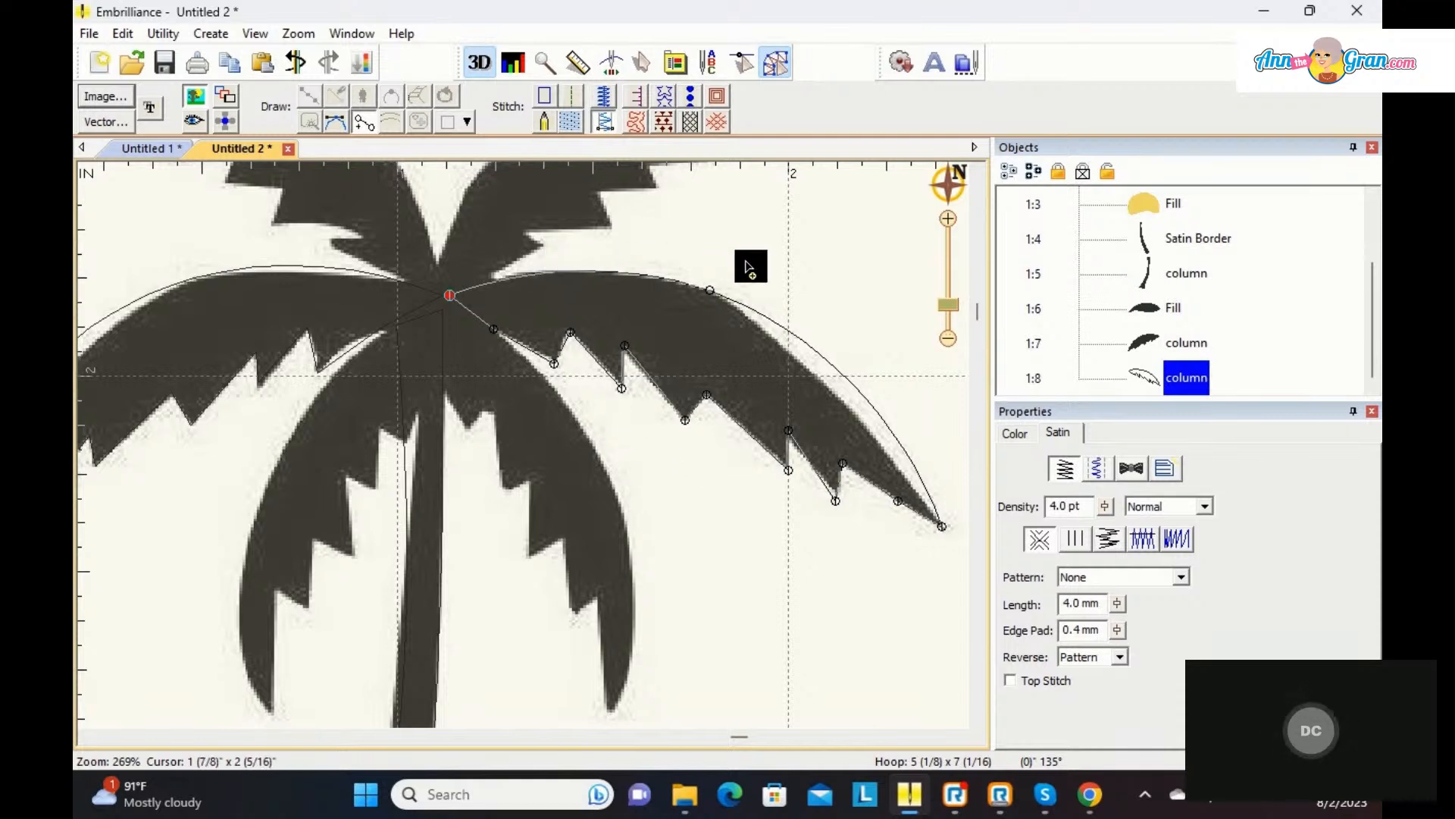
# Step: Add three inclination lines across the right frond at its middle, near the tip and near the crown, and generate the satin stitches
pyautogui.click(726, 298)
pyautogui.click(667, 411)
pyautogui.click(856, 388)
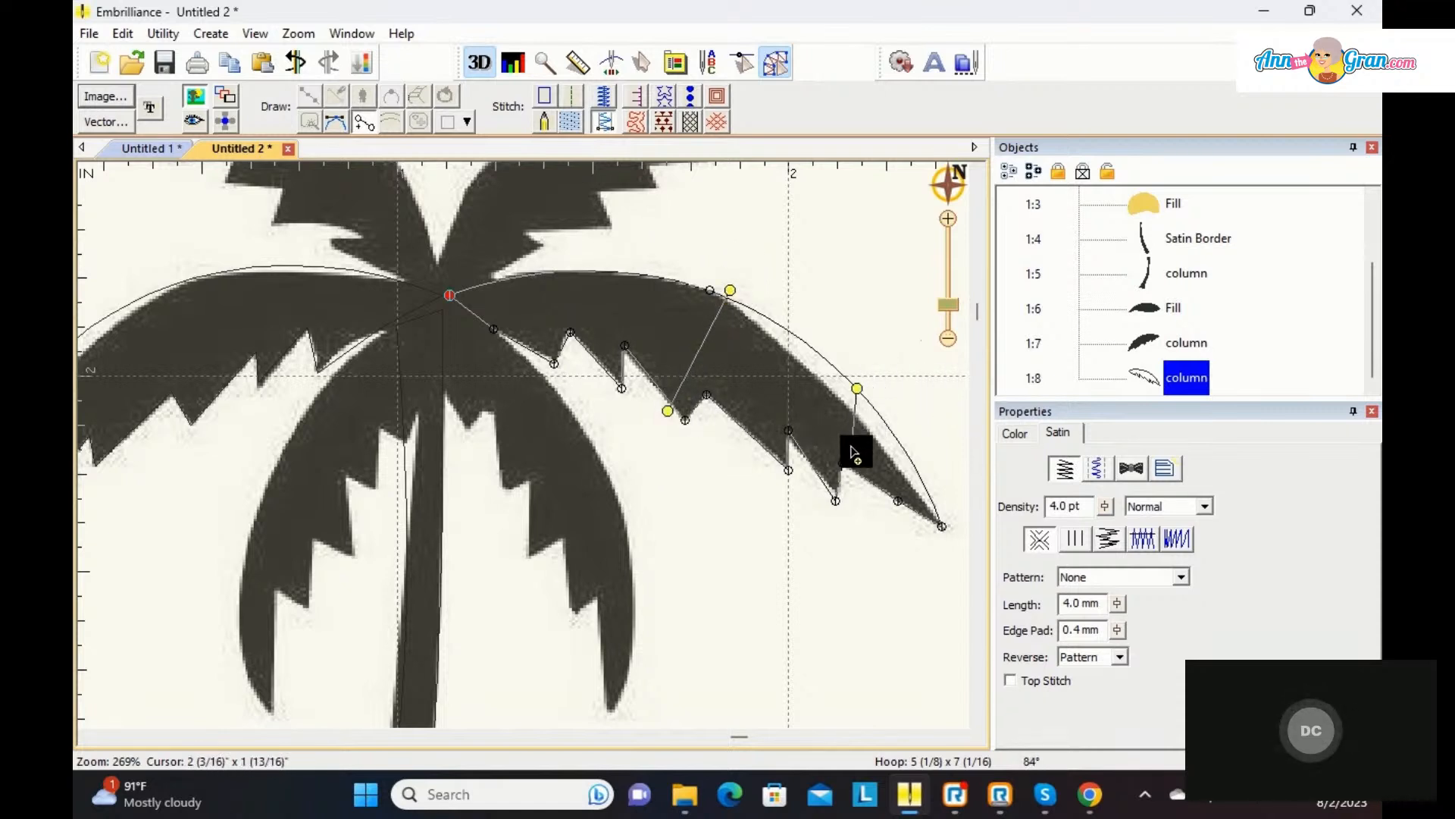
pyautogui.click(802, 464)
pyautogui.click(538, 273)
pyautogui.click(569, 347)
pyautogui.press('Return')
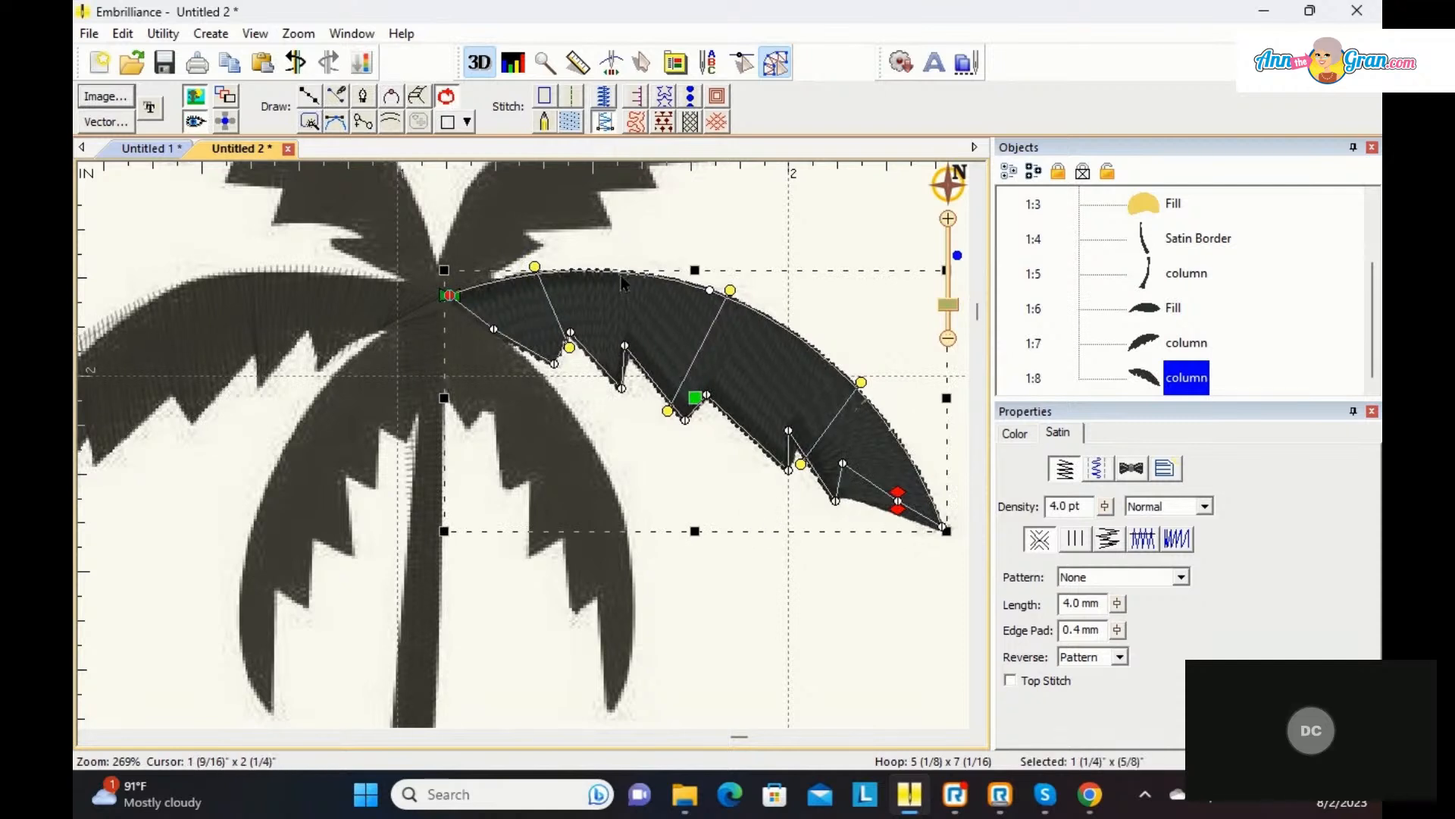
# Step: Reshape the right frond's upper edge with the curve handles around its middle point to follow the artwork, and deselect the column
pyautogui.click(710, 292)
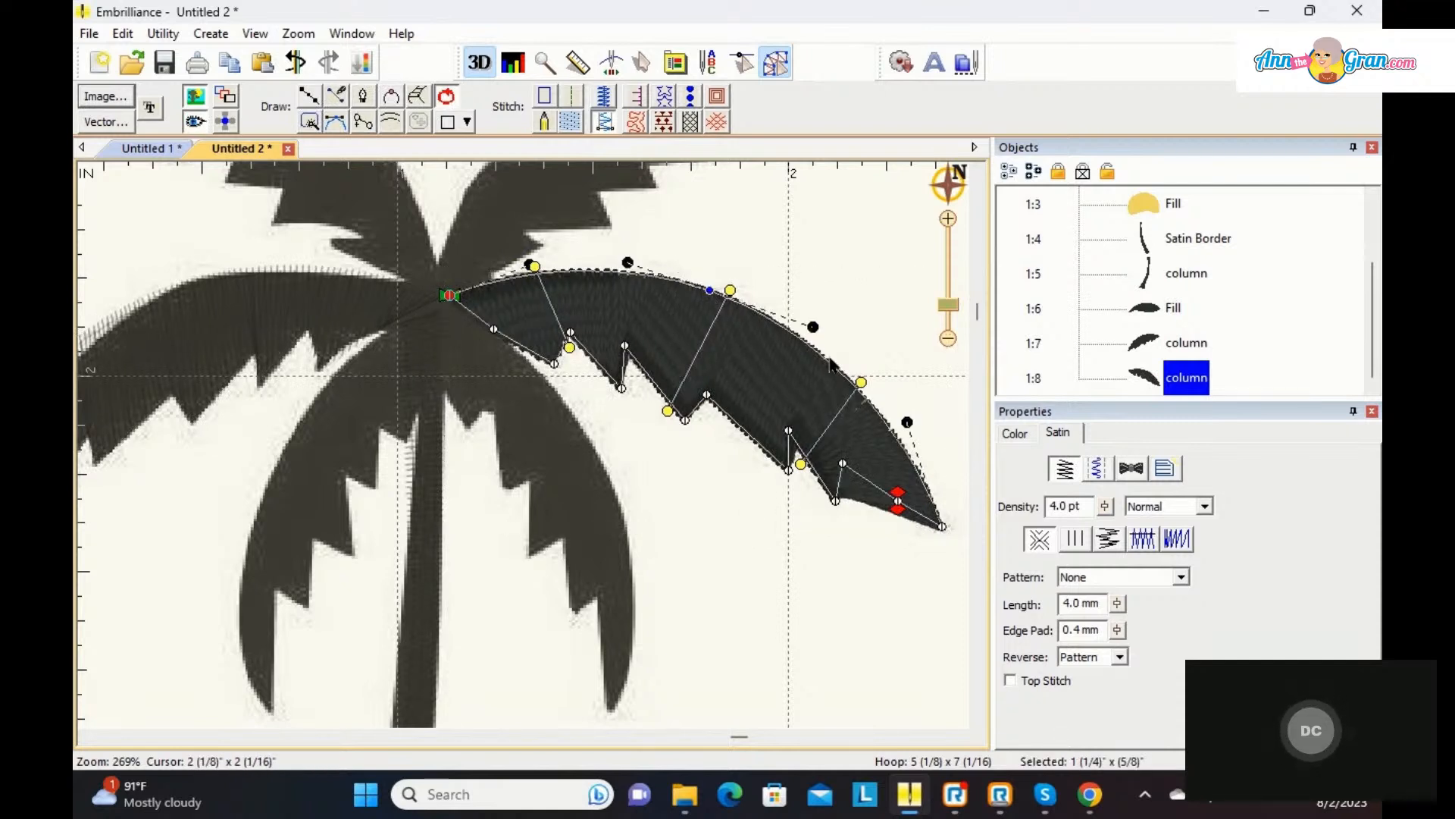
pyautogui.moveTo(821, 339); pyautogui.dragTo(799, 359)
pyautogui.moveTo(906, 421); pyautogui.dragTo(884, 427)
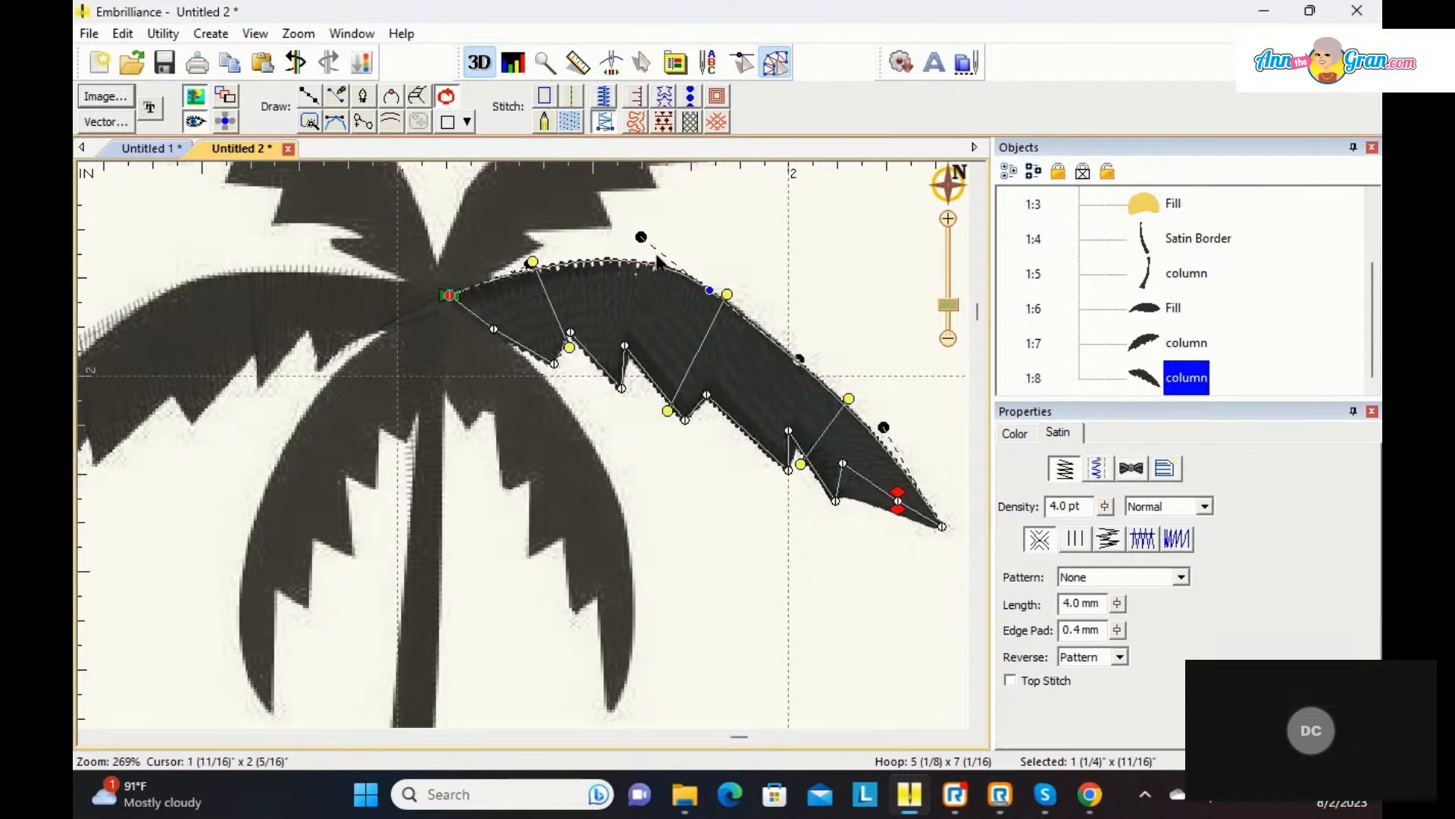
pyautogui.moveTo(642, 241); pyautogui.dragTo(671, 265)
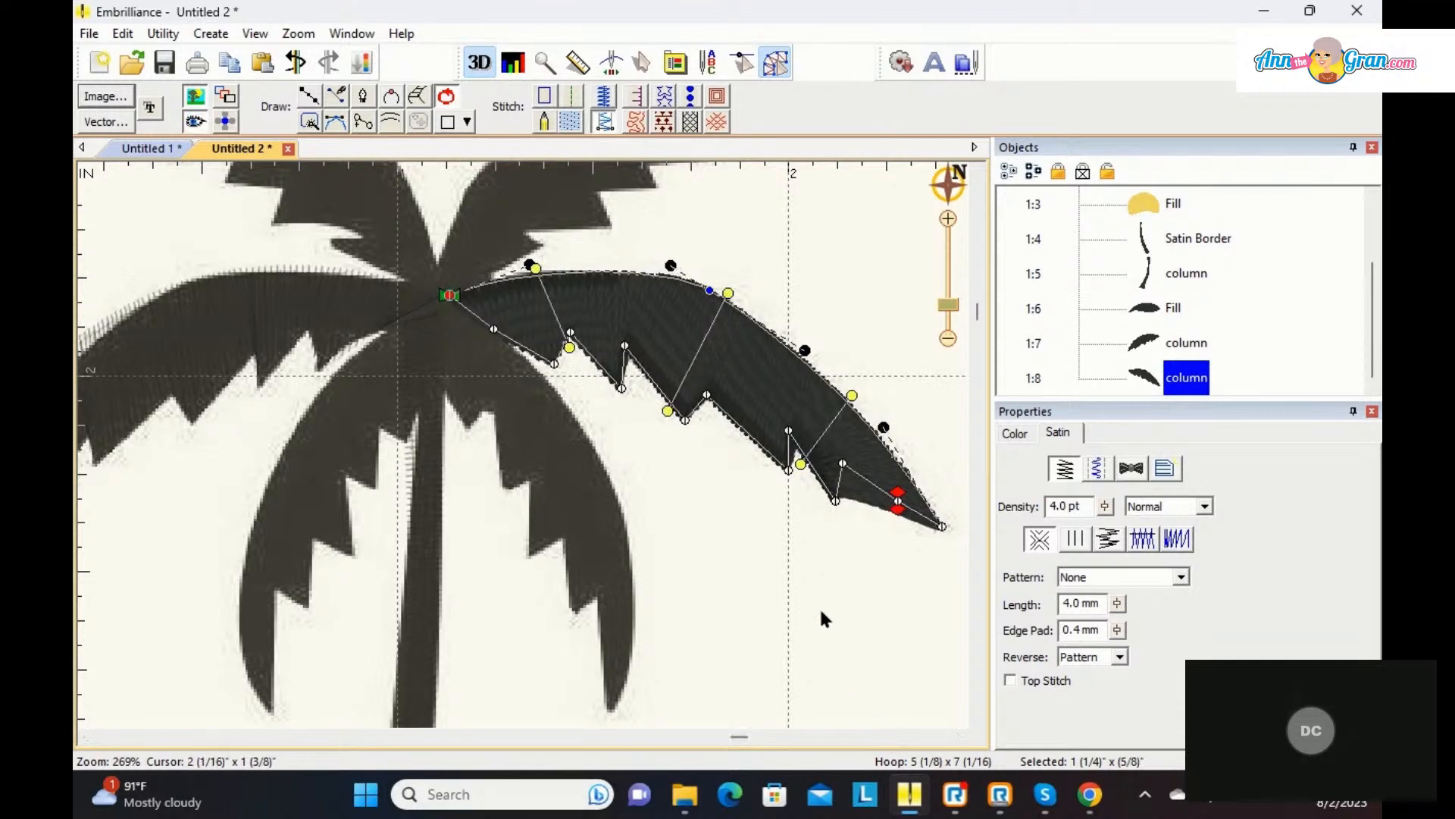
pyautogui.rightClick(821, 580)
pyautogui.click(761, 535)
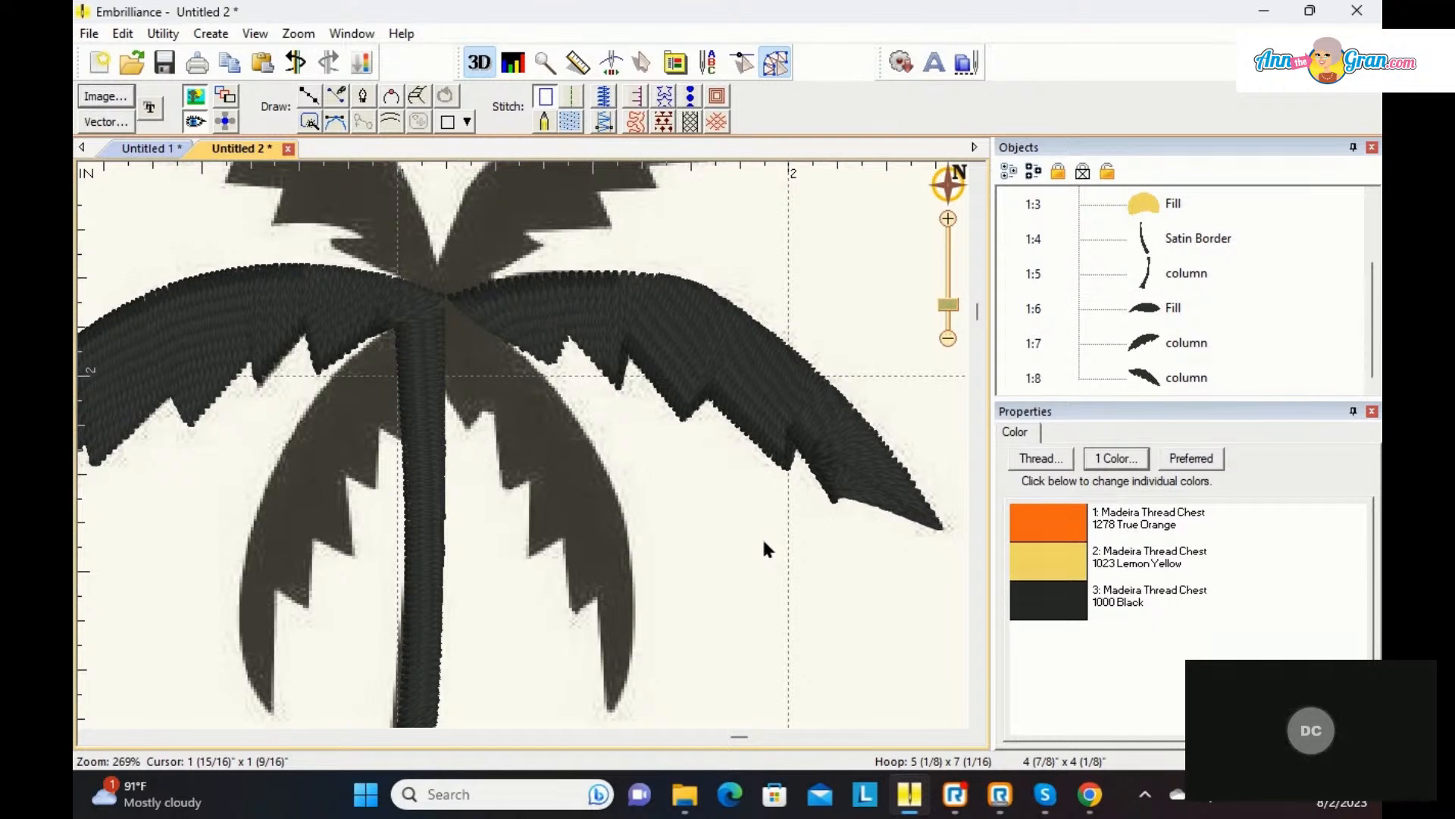
# Step: Bend the right frond's lower edge segment nearest the tip slightly outward and deselect the column
pyautogui.click(857, 502)
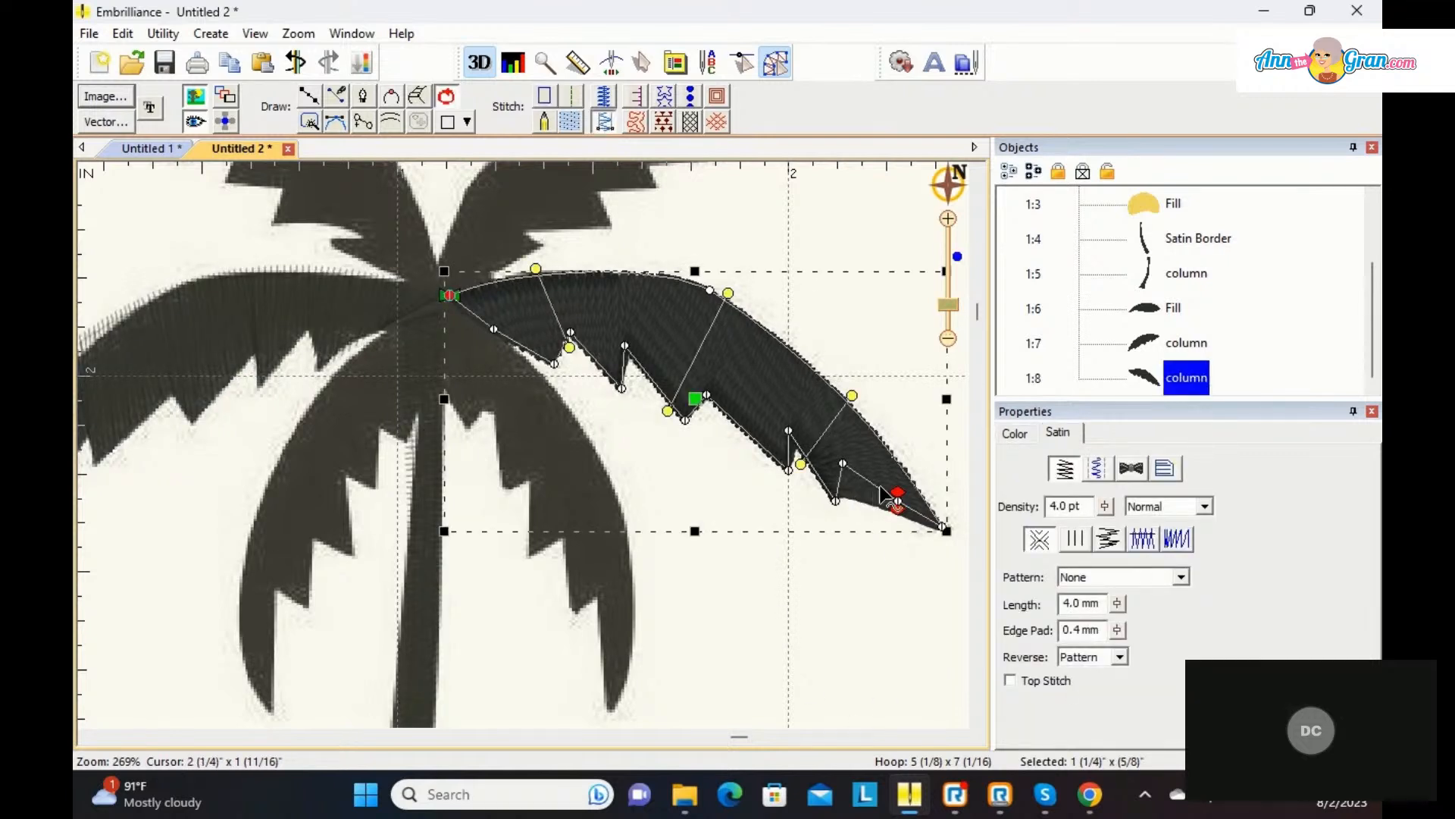
pyautogui.moveTo(883, 497)
pyautogui.mouseDown()
pyautogui.moveTo(866, 493)
pyautogui.moveTo(886, 497)
pyautogui.mouseUp()
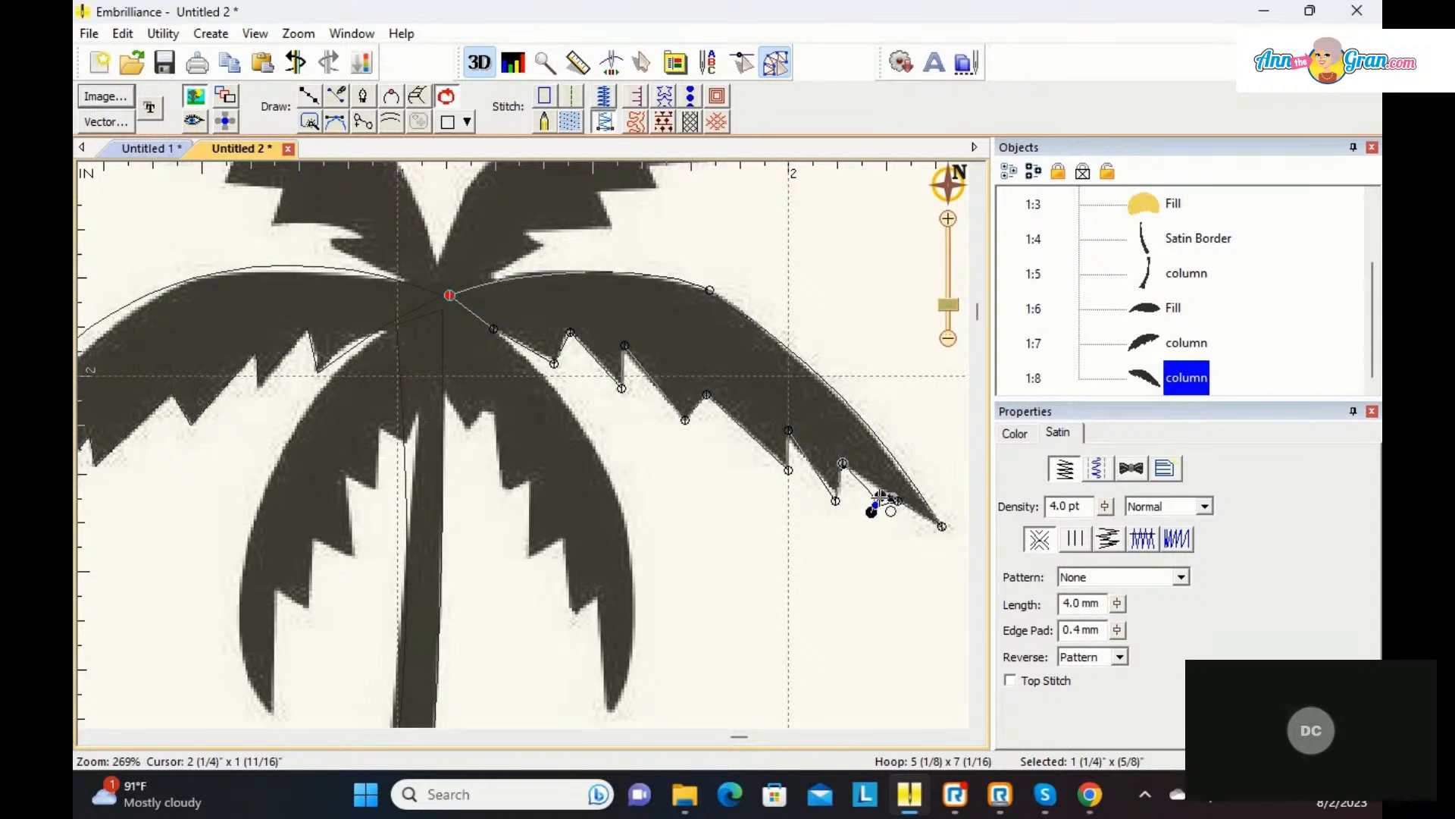
pyautogui.moveTo(879, 496); pyautogui.dragTo(877, 507)
pyautogui.rightClick(890, 573)
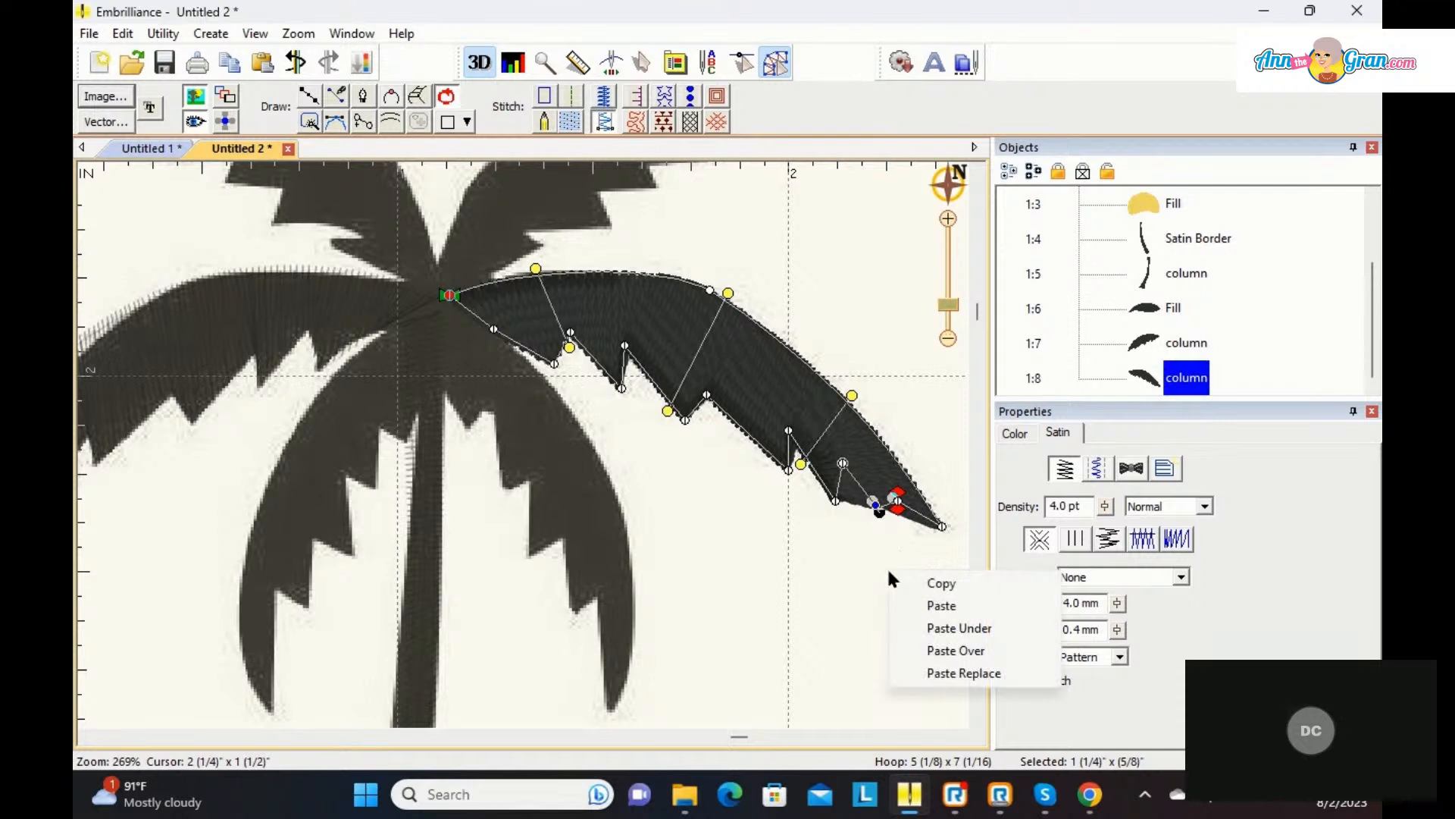
pyautogui.click(843, 565)
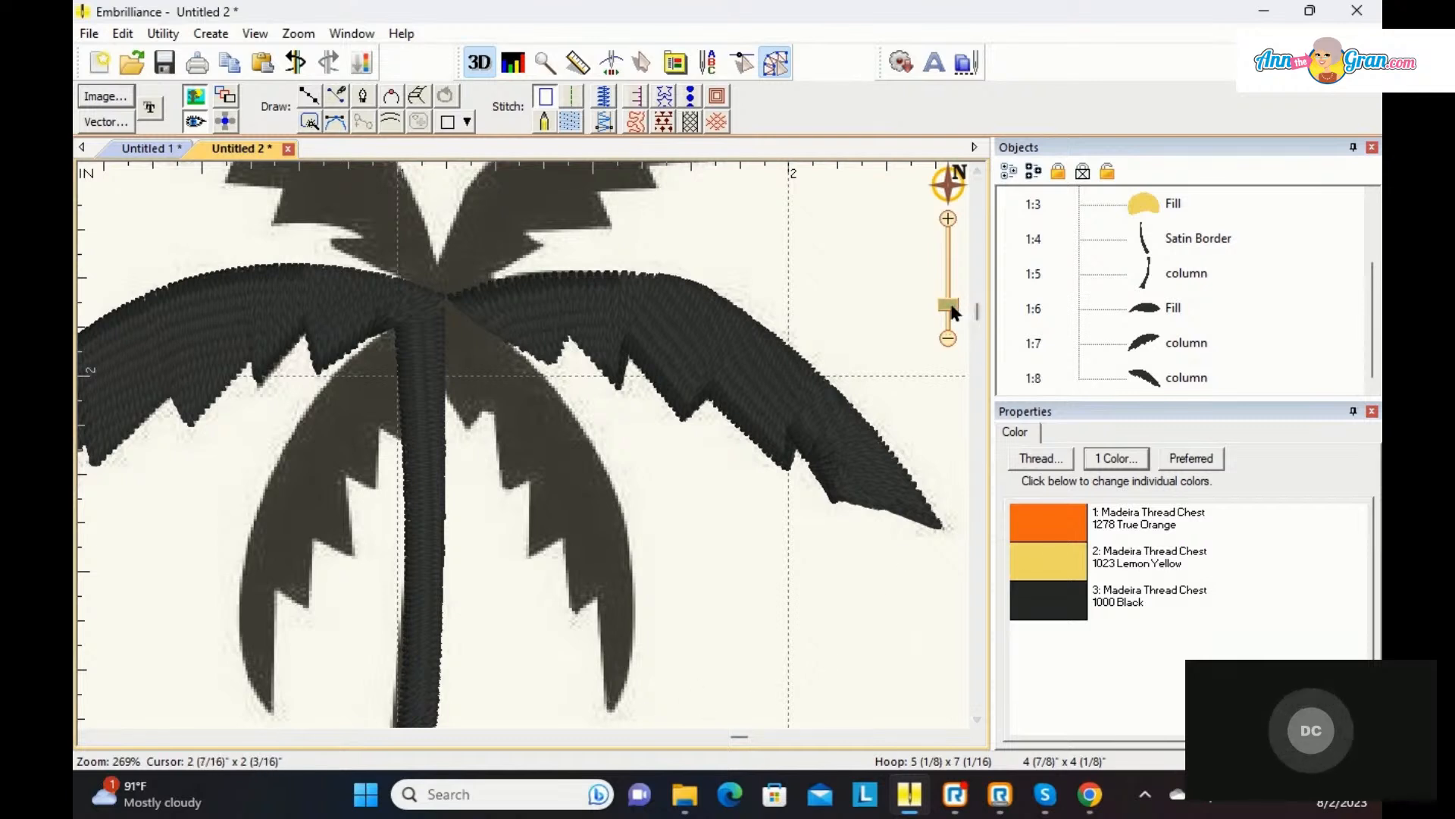
# Step: Trace the large blue wave and the small blue wave below the island with the magic wand
pyautogui.moveTo(939, 173); pyautogui.dragTo(816, 299)
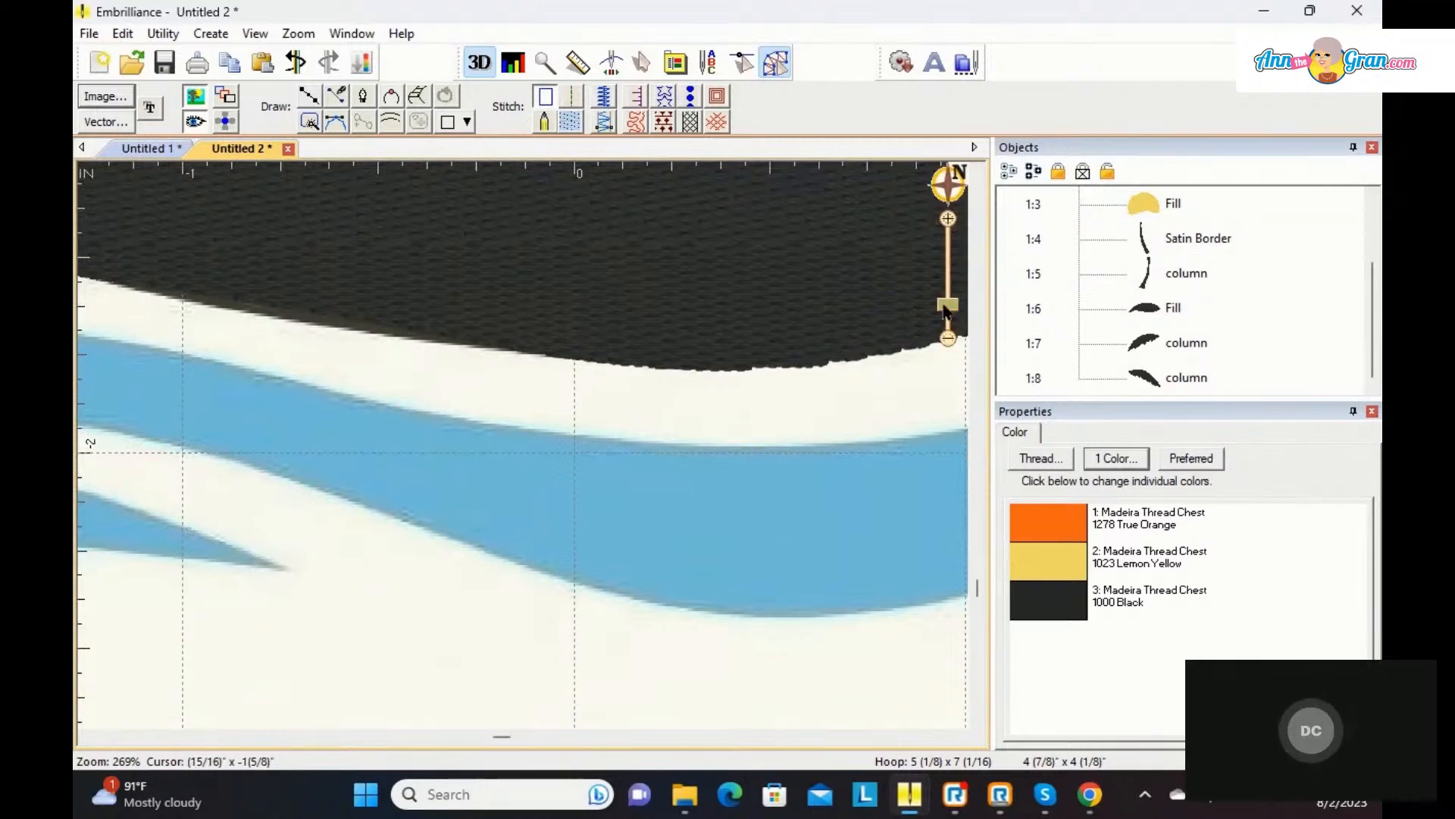
pyautogui.click(948, 338)
pyautogui.click(948, 339)
pyautogui.click(948, 338)
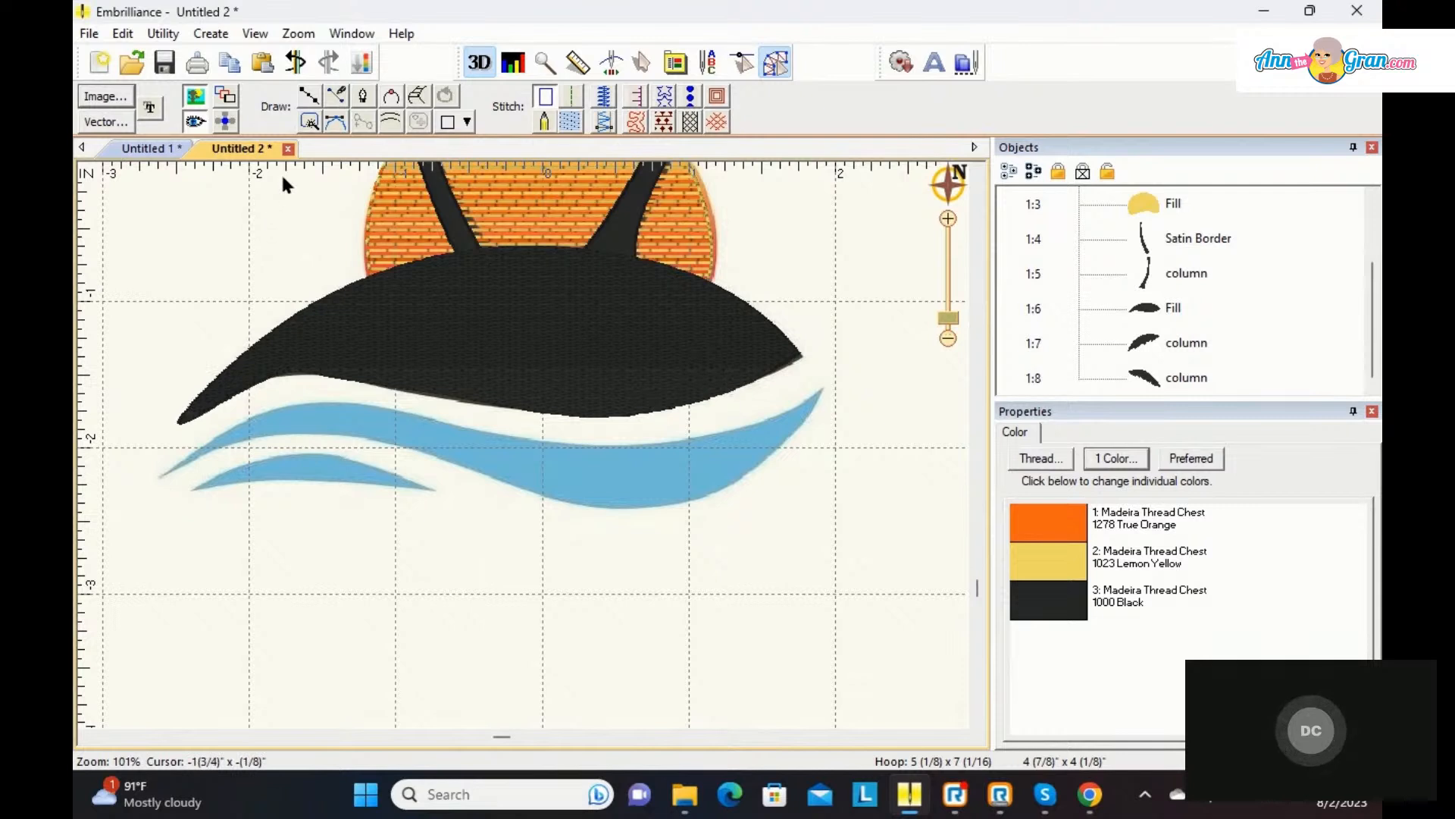
pyautogui.click(310, 122)
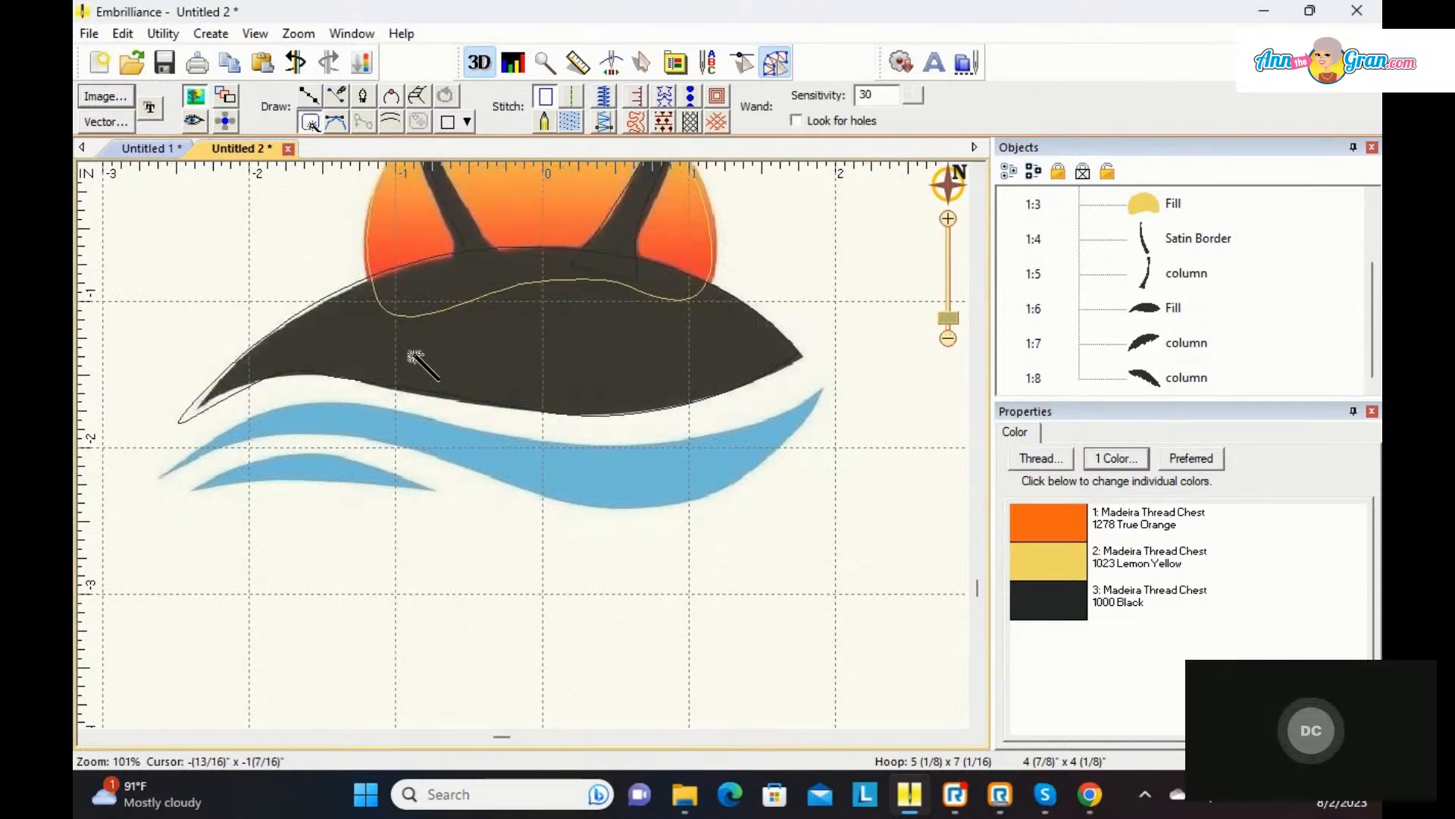
pyautogui.click(557, 473)
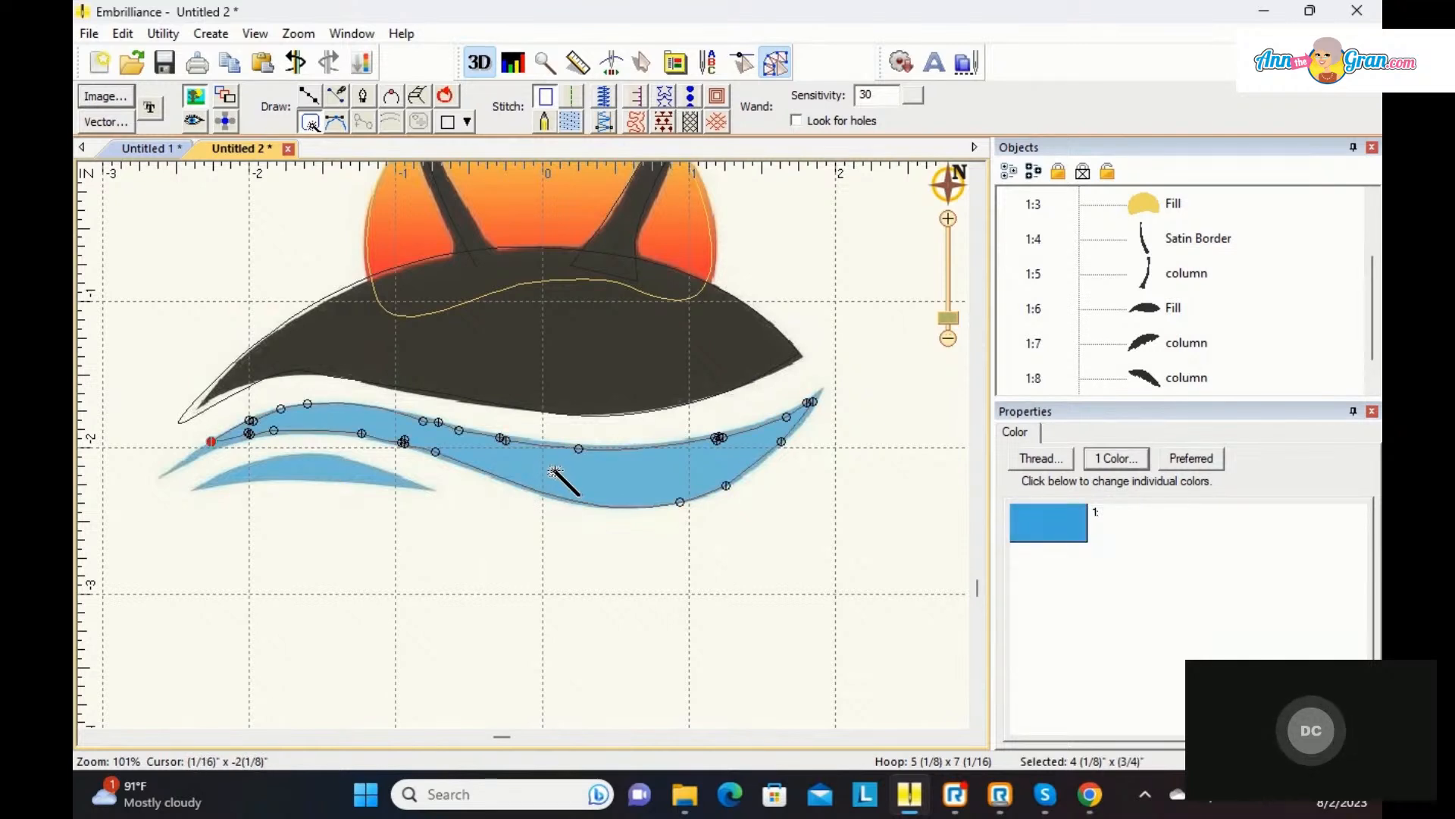
pyautogui.click(308, 465)
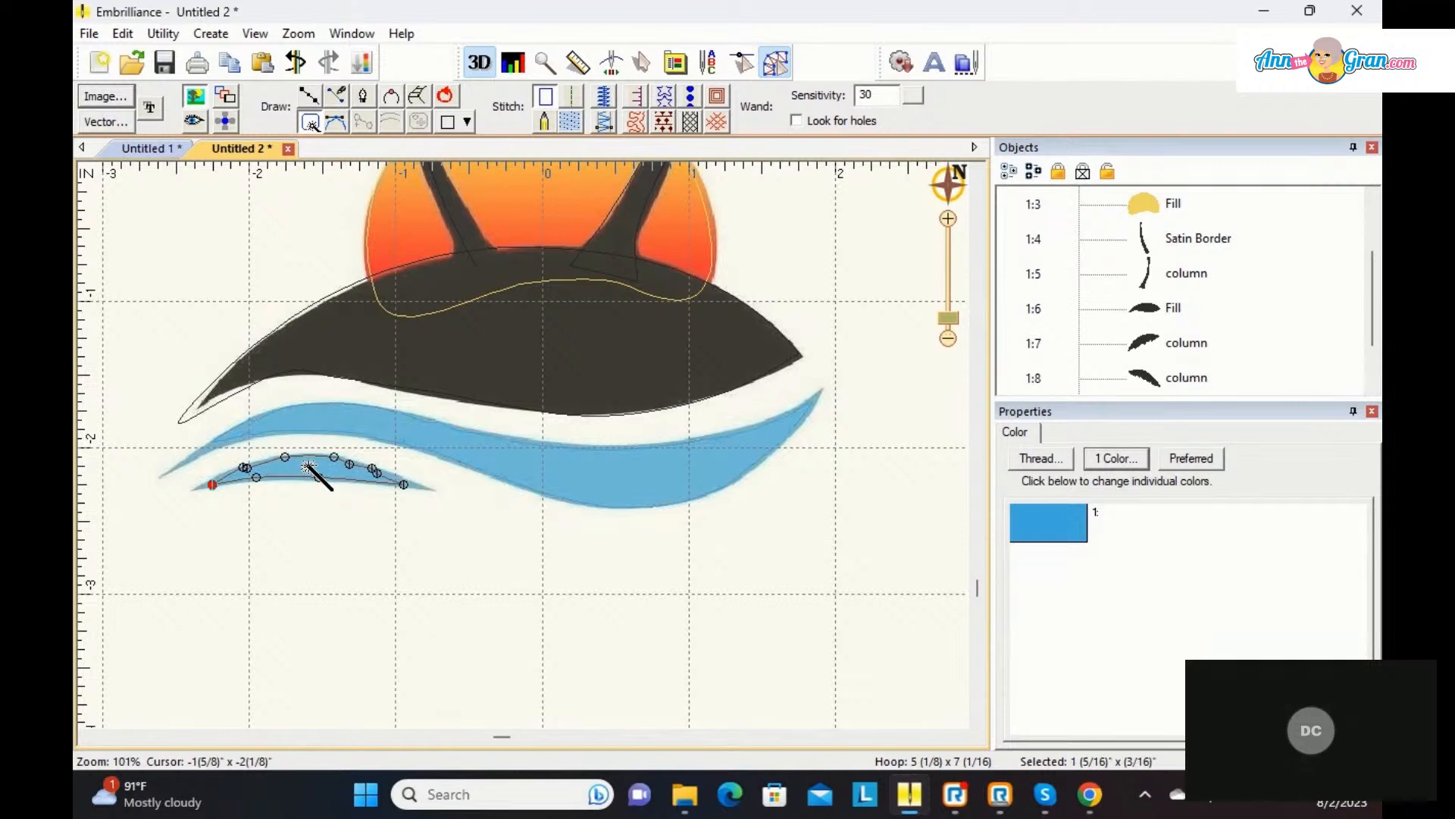
# Step: Turn the small wave outline into a satin column with generated stitches and select the large wave's outline
pyautogui.click(604, 123)
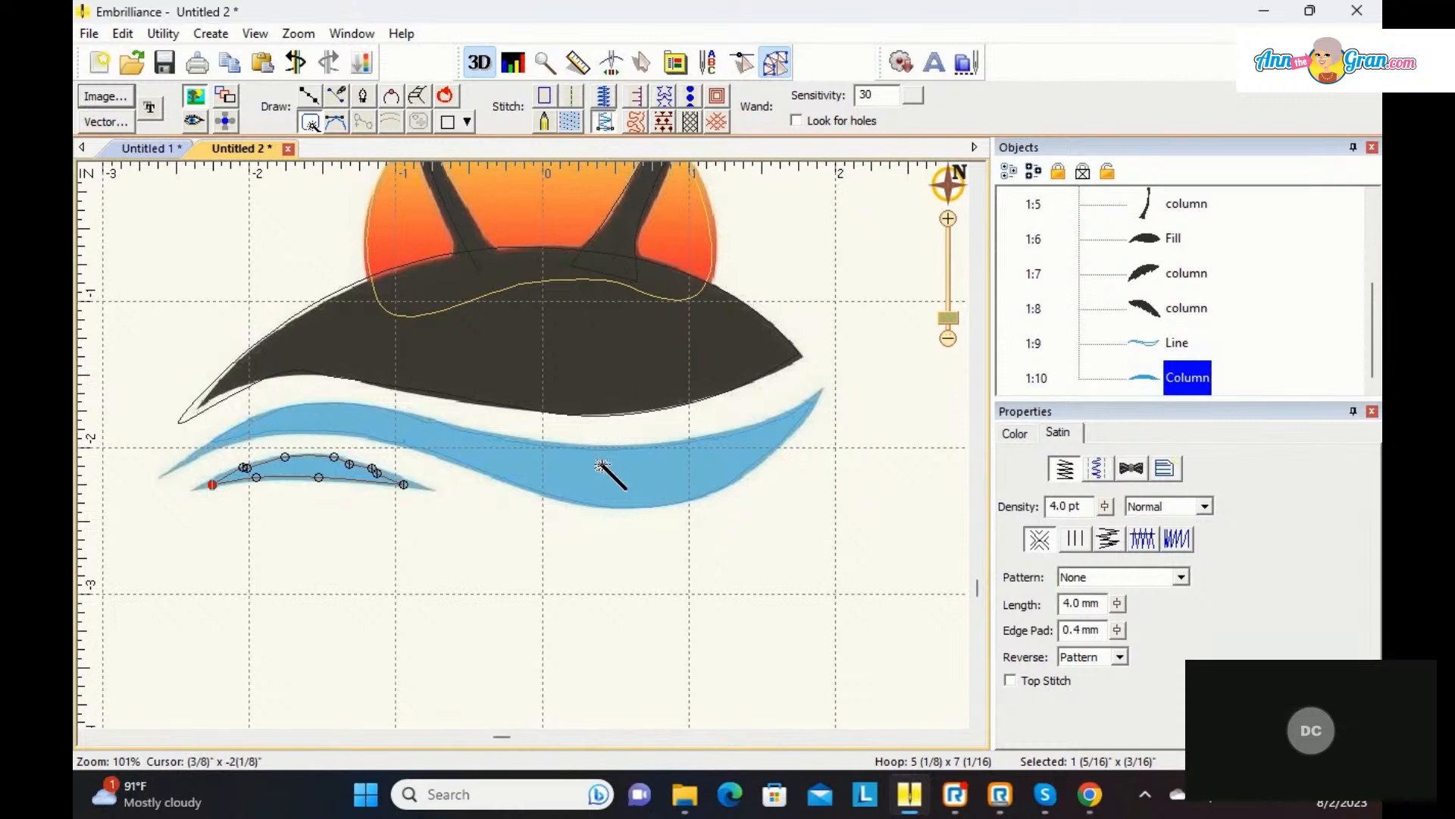
pyautogui.press('Escape')
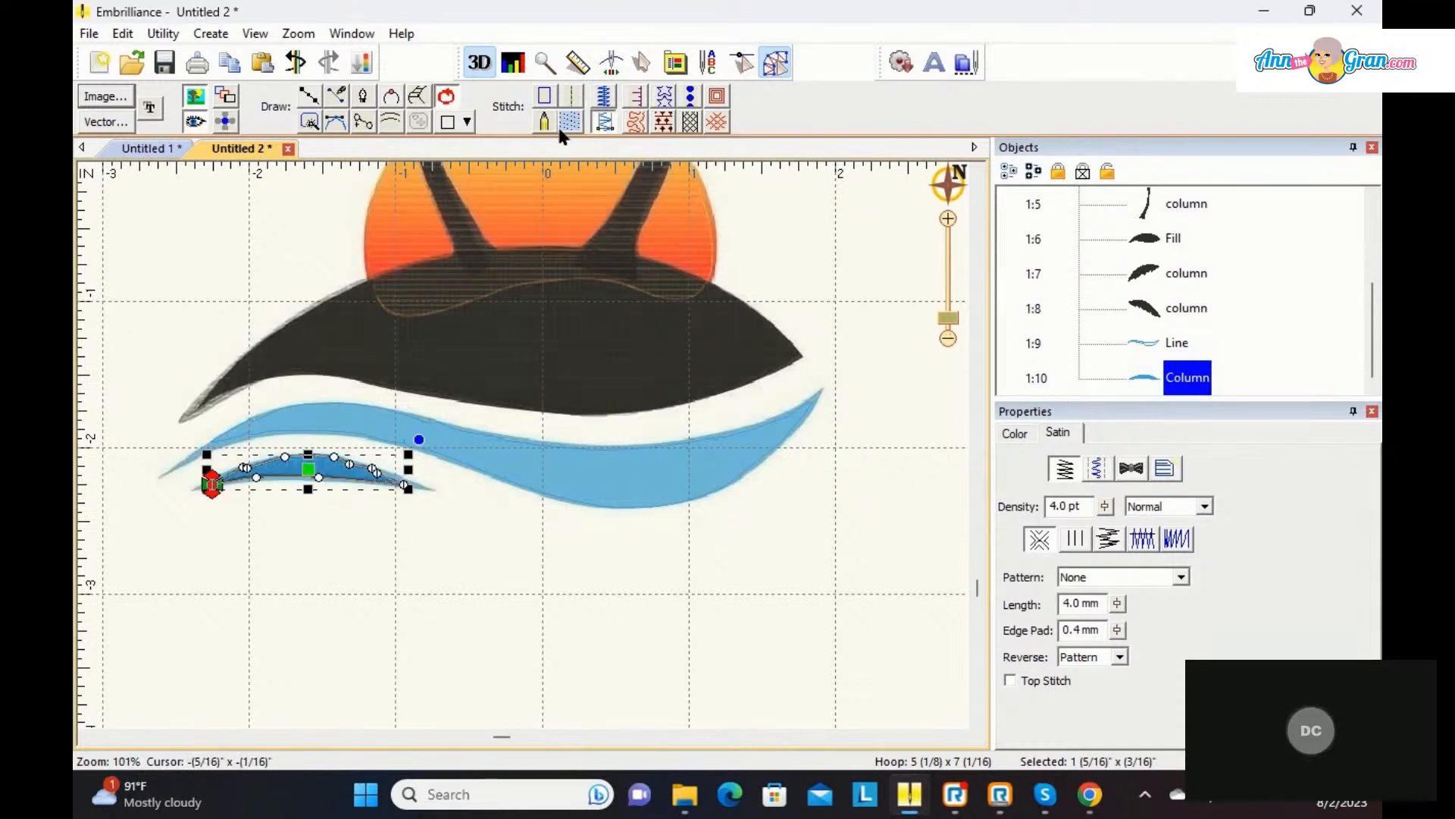
pyautogui.click(611, 453)
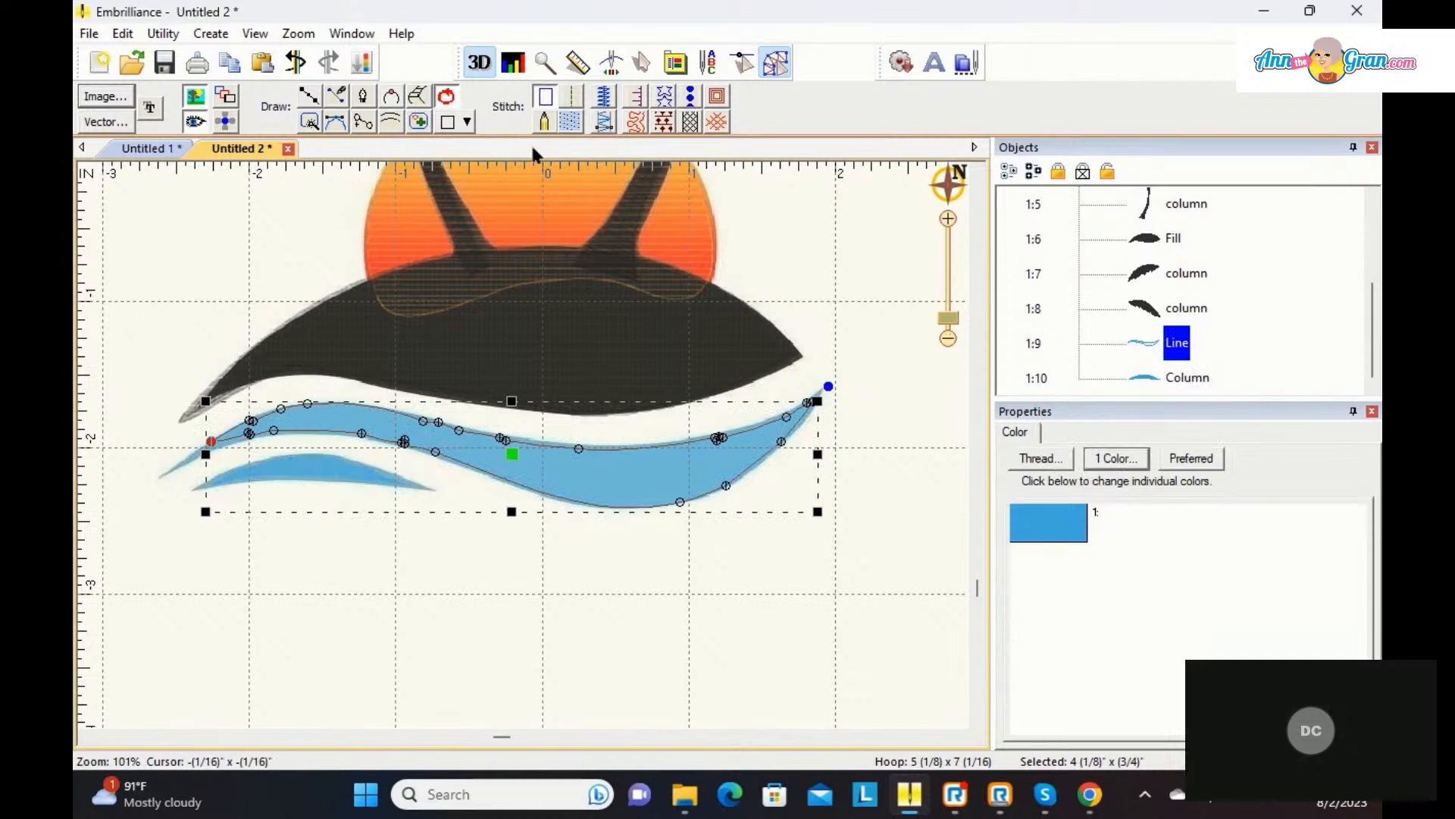
# Step: Convert the large blue wave line to a satin column
pyautogui.click(603, 121)
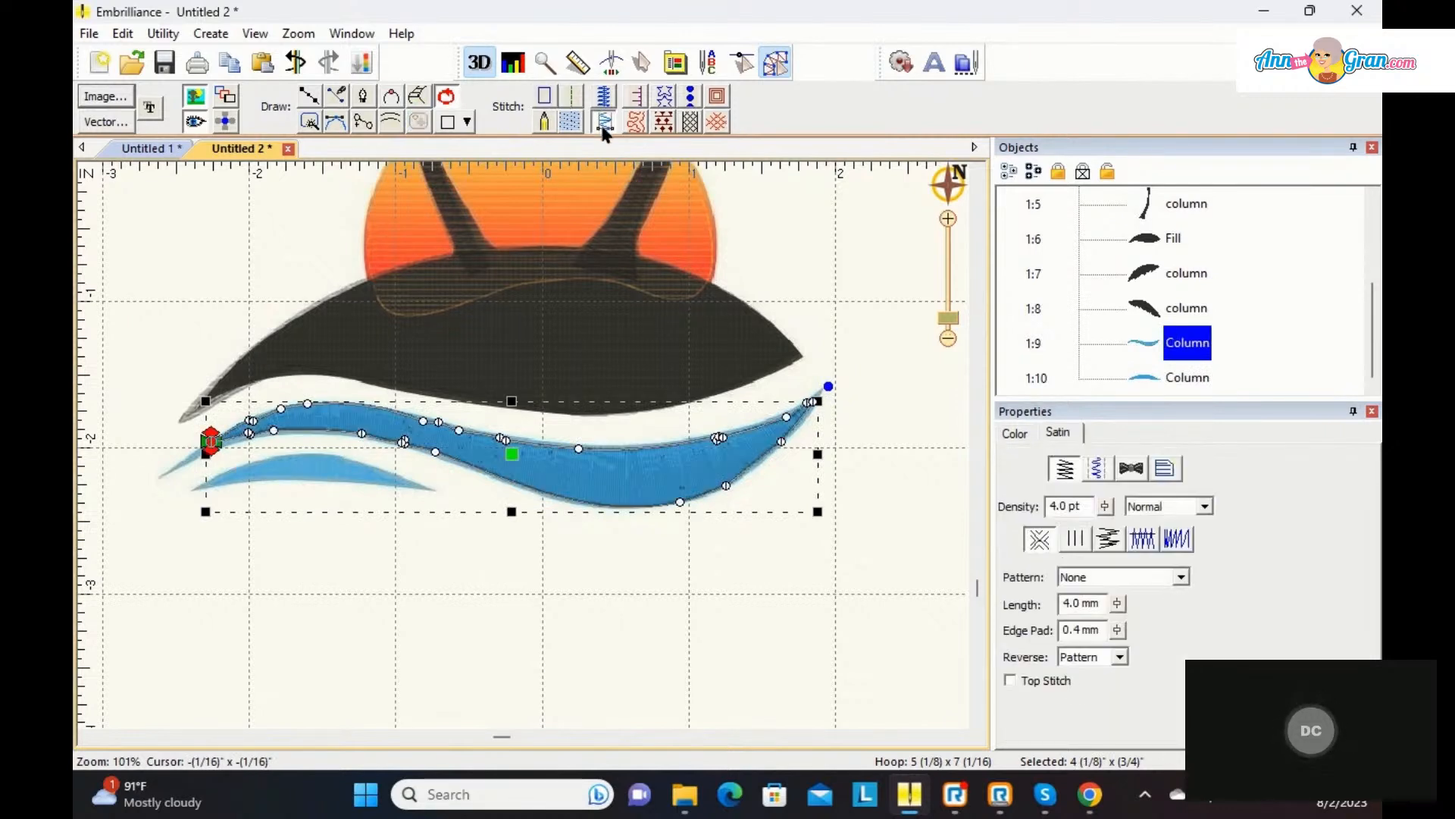
pyautogui.click(859, 334)
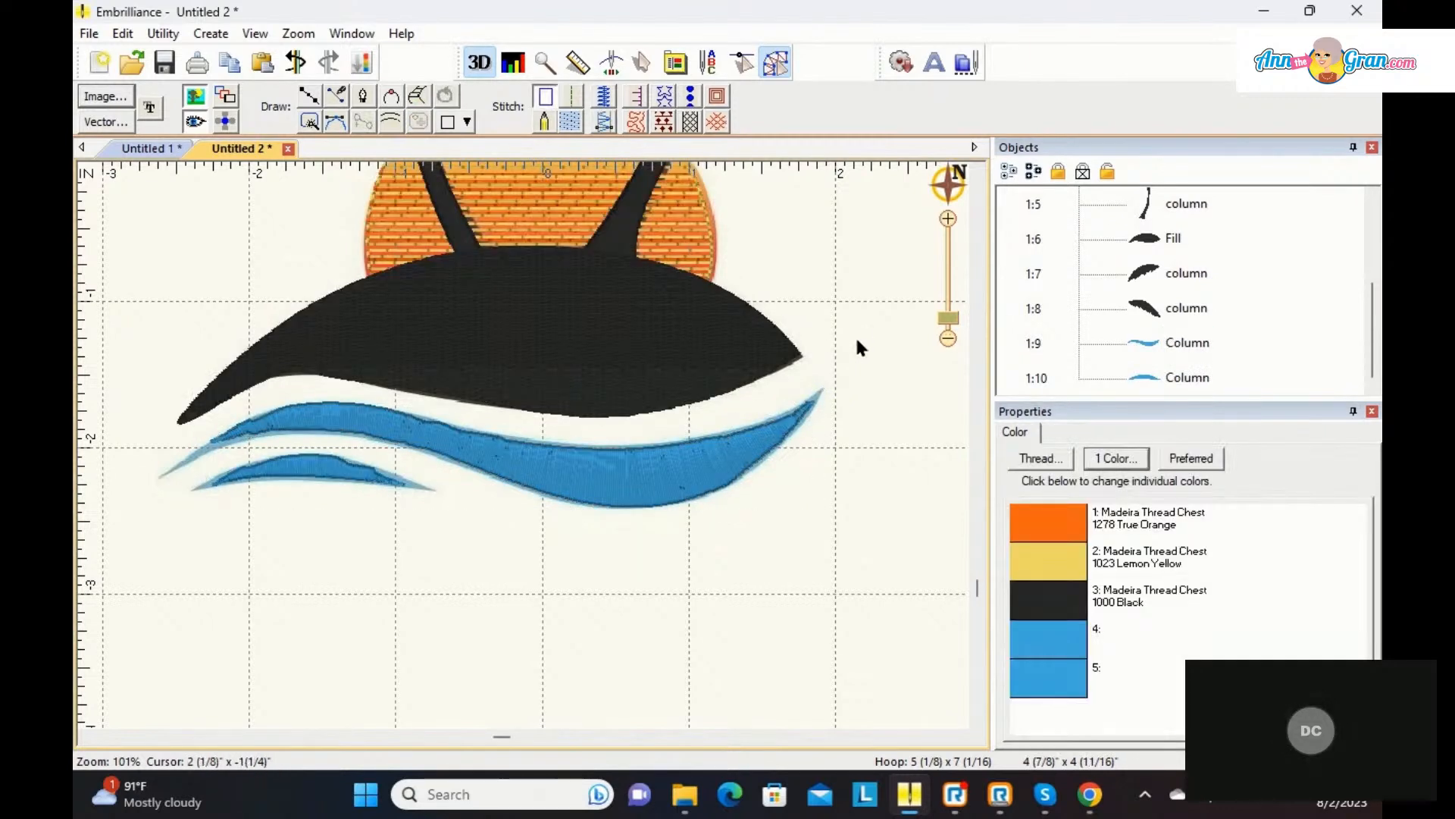
# Step: Delete the surplus clustered nodes along the upper edge of the large blue wave column near its pointed right end
pyautogui.click(771, 454)
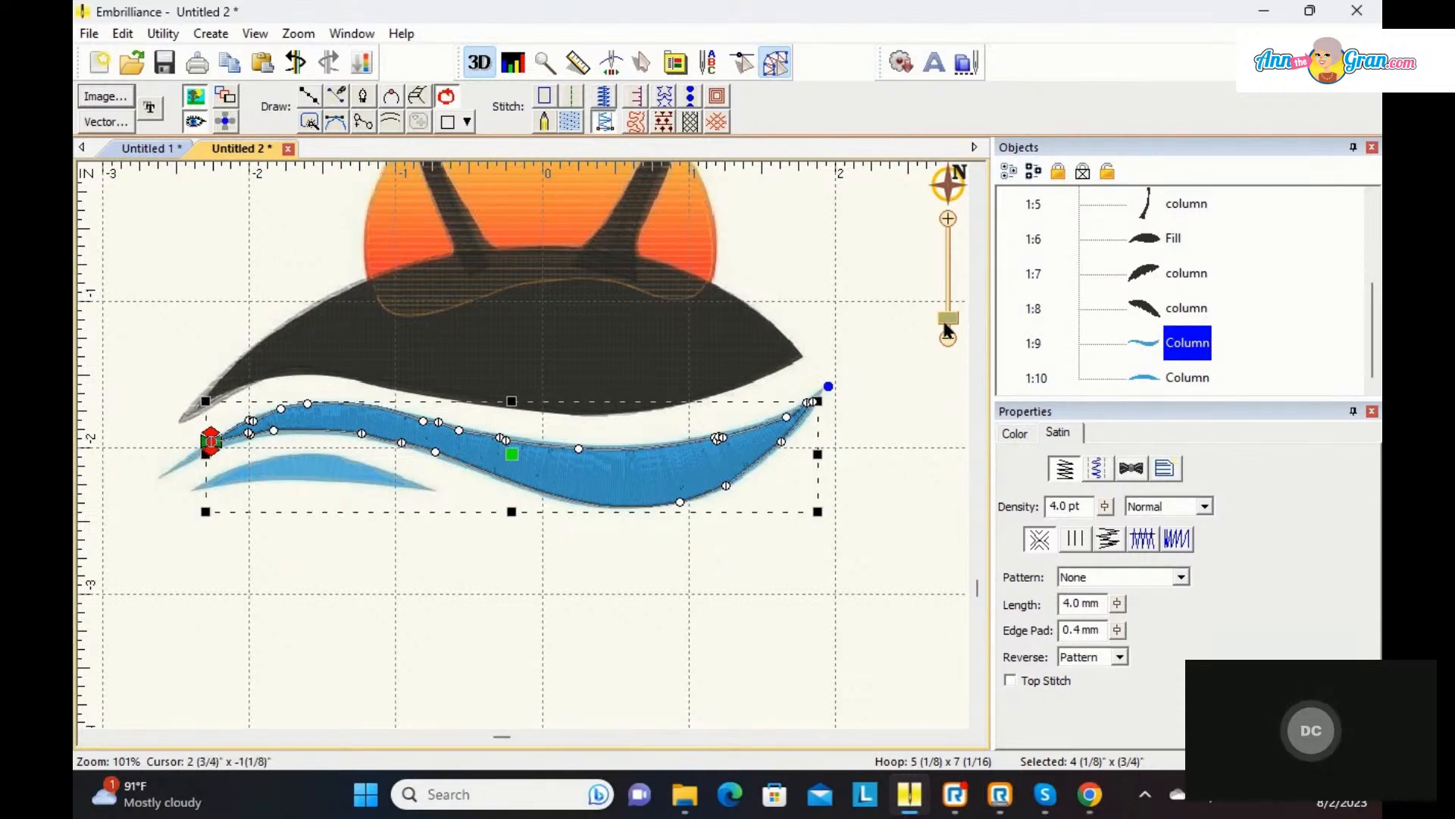
pyautogui.moveTo(949, 320); pyautogui.dragTo(948, 305)
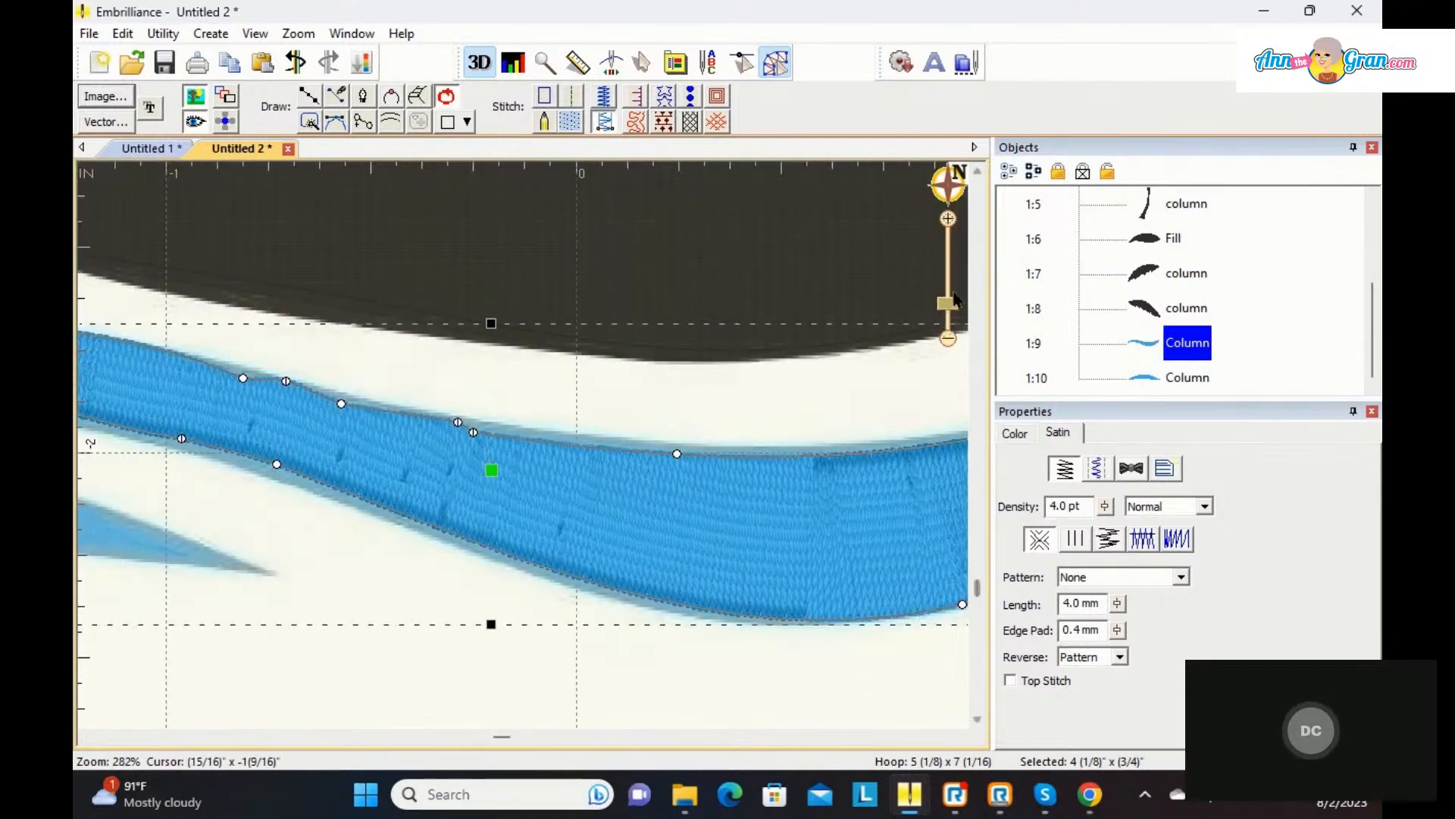
pyautogui.moveTo(940, 194)
pyautogui.moveTo(821, 292); pyautogui.dragTo(834, 299)
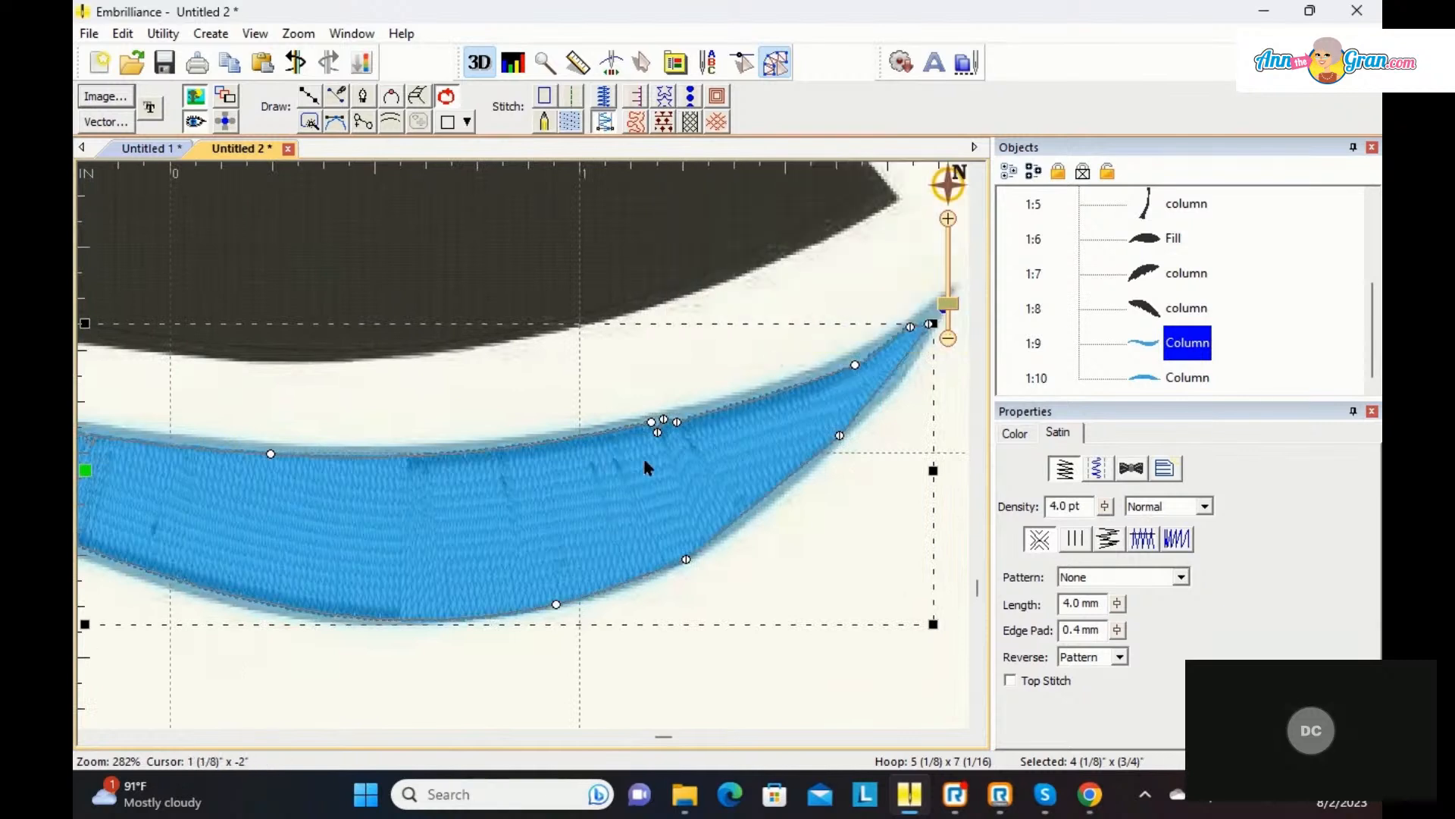
pyautogui.click(660, 441)
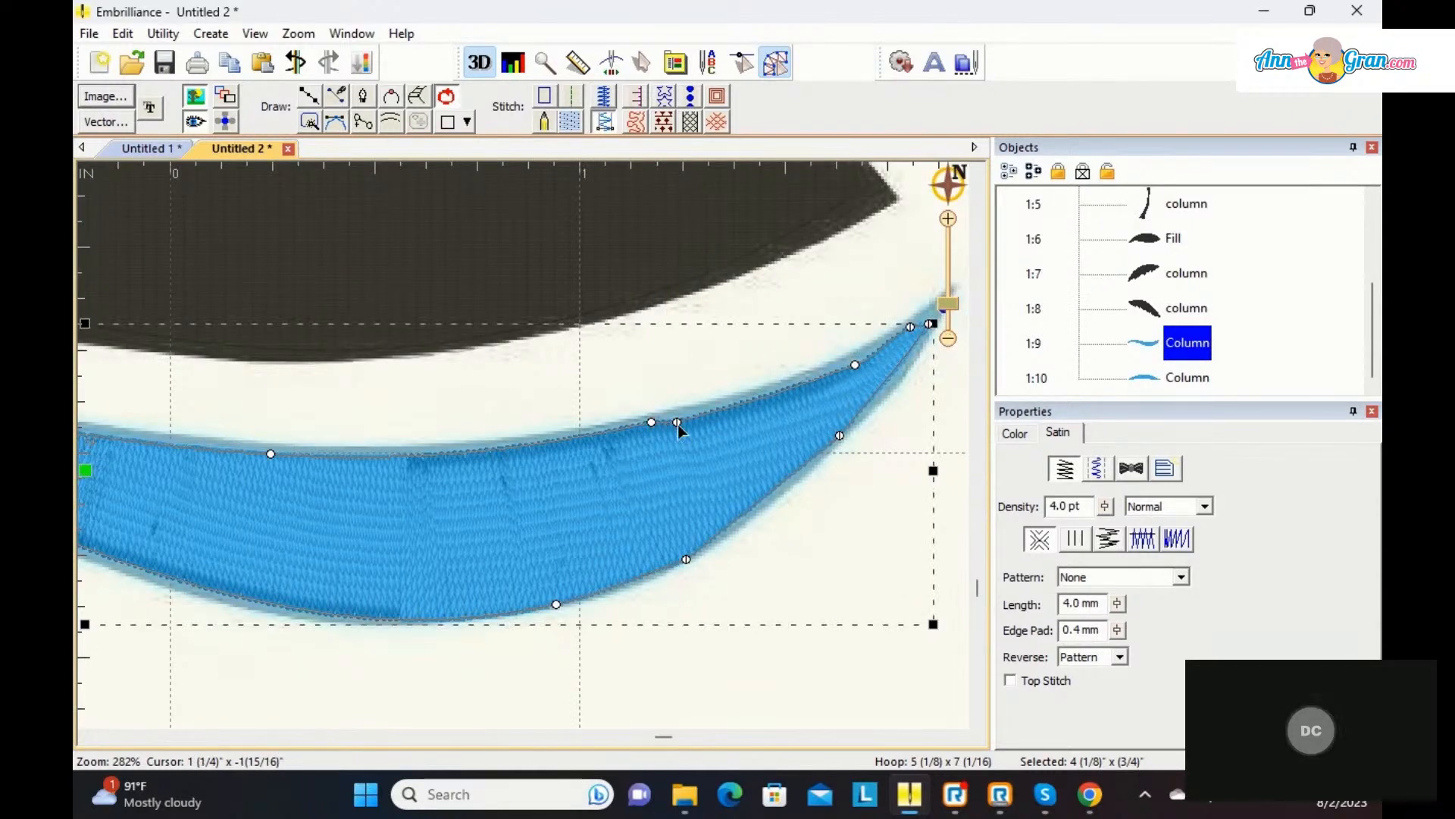
pyautogui.press('Delete')
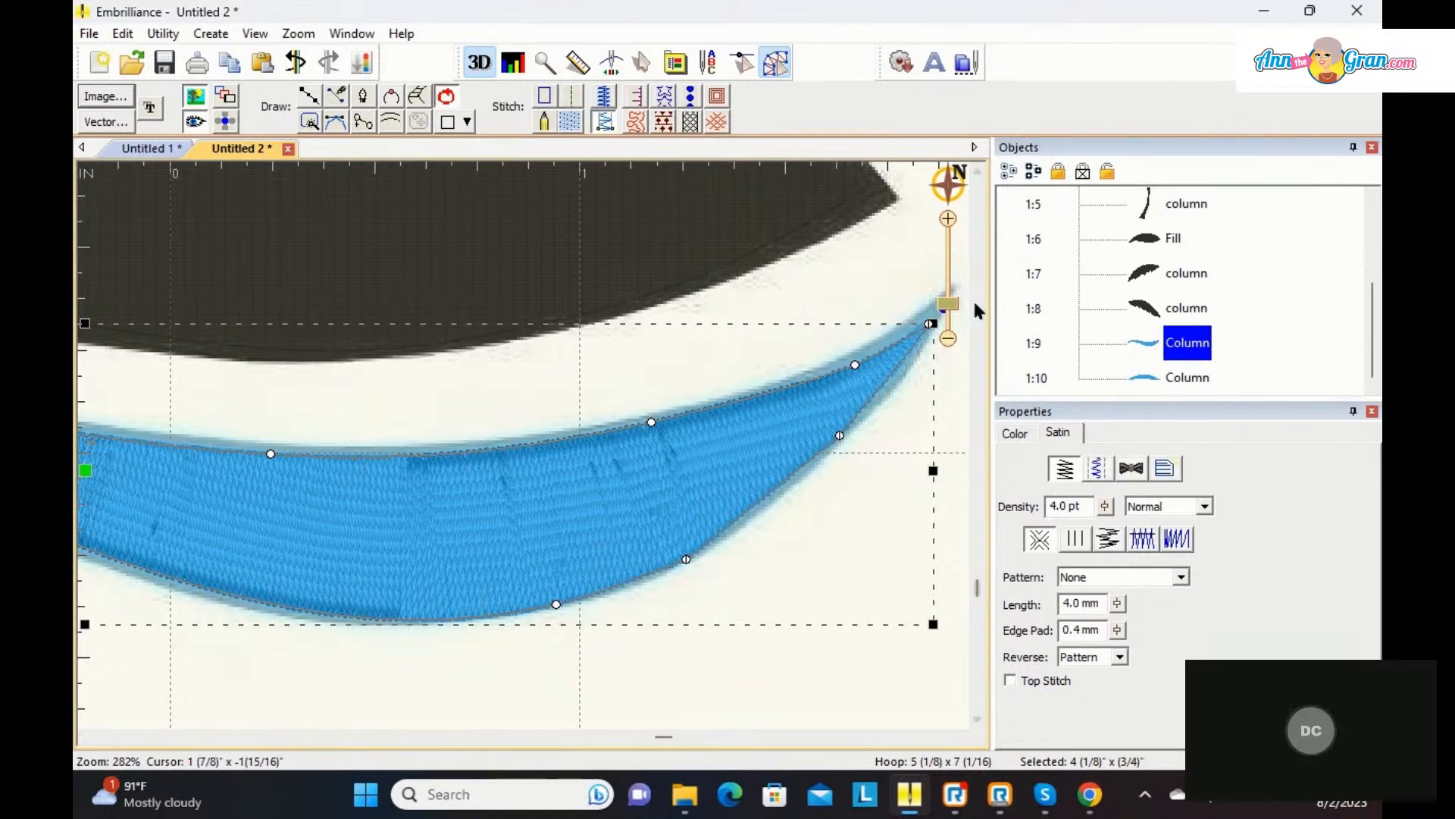
pyautogui.moveTo(950, 299); pyautogui.dragTo(953, 318)
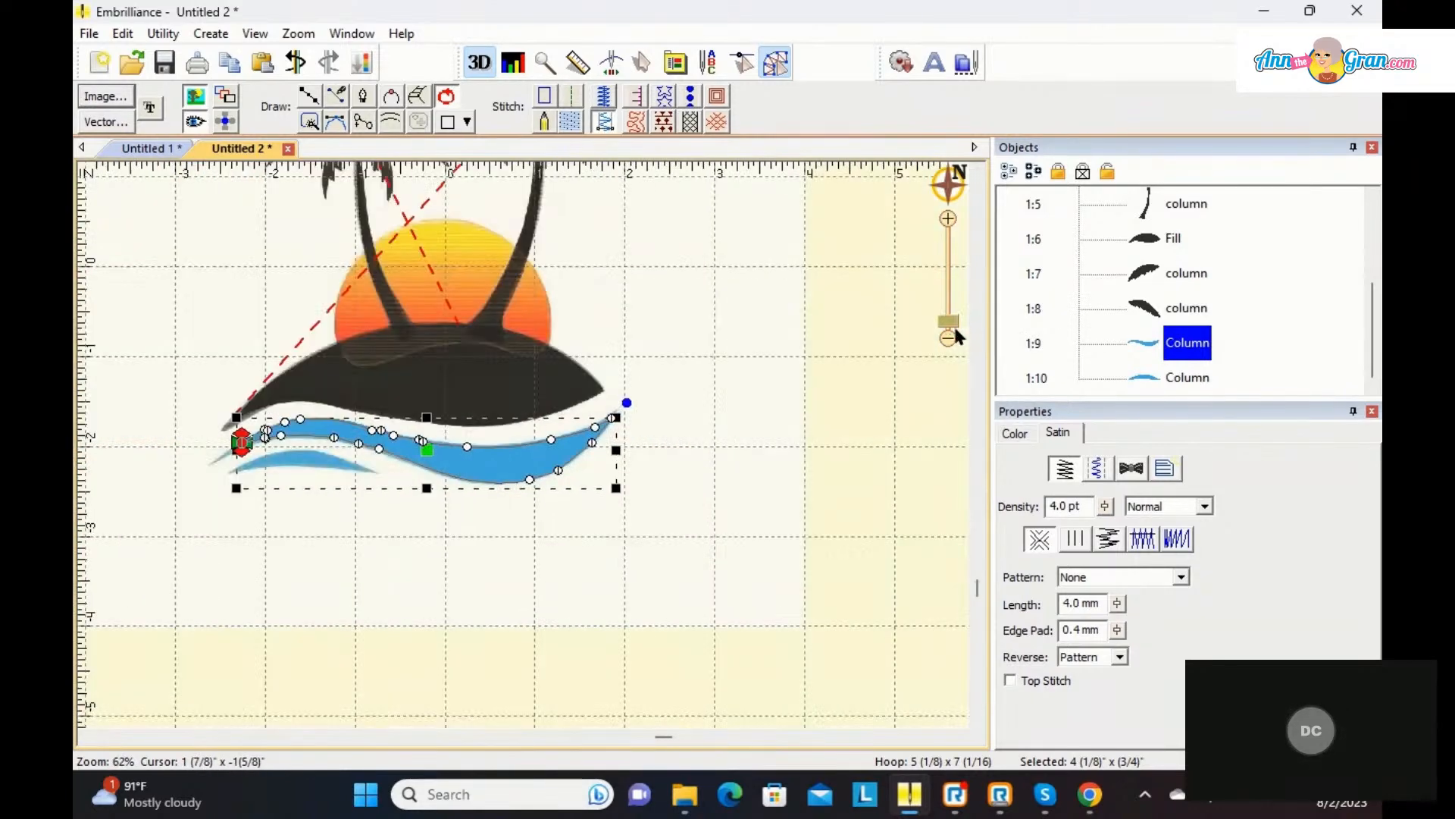
pyautogui.click(856, 341)
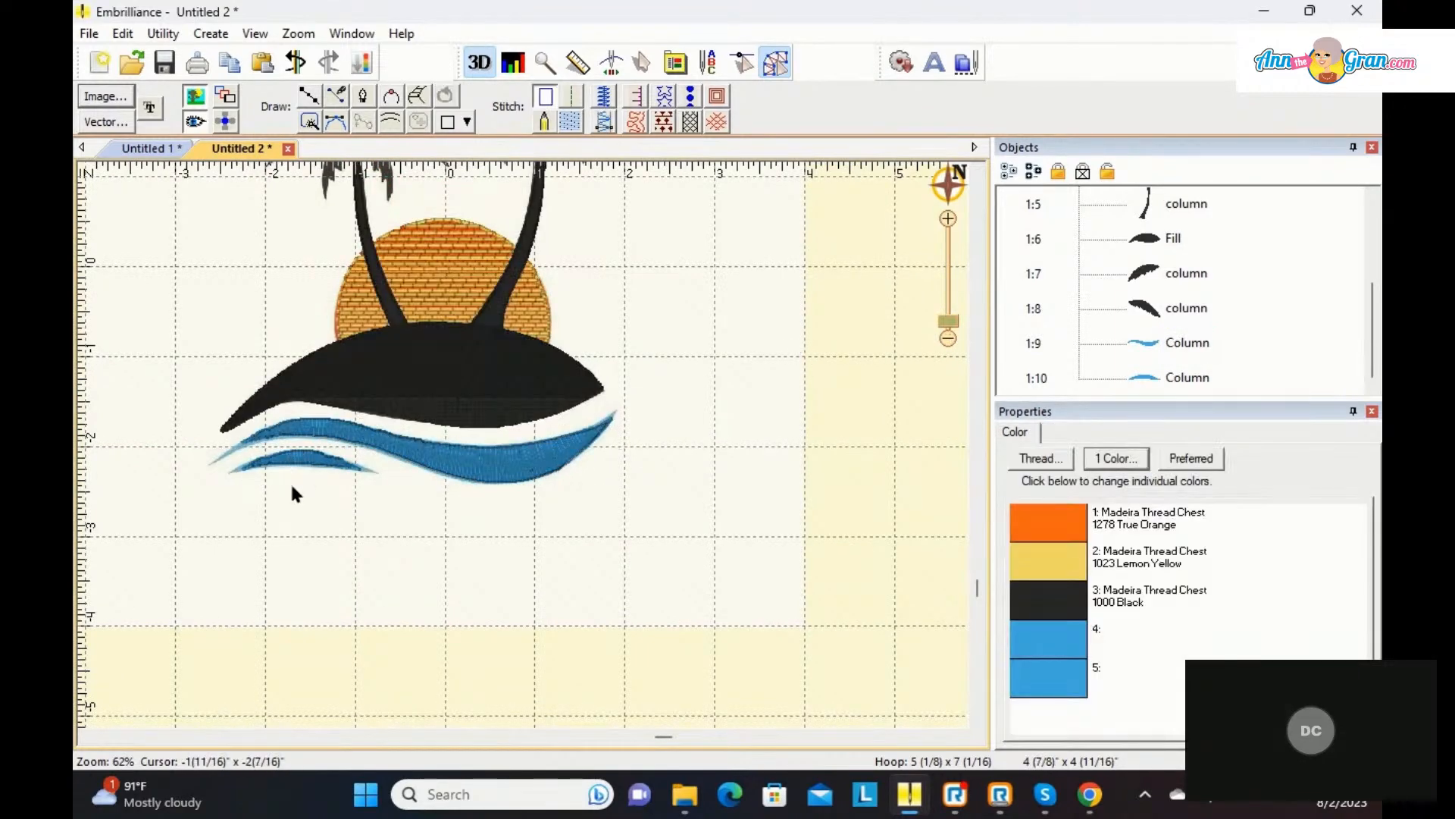
# Step: Show the underlay settings of the taller palm's trunk column and adjust the stitch-angle line on its upper part
pyautogui.click(953, 334)
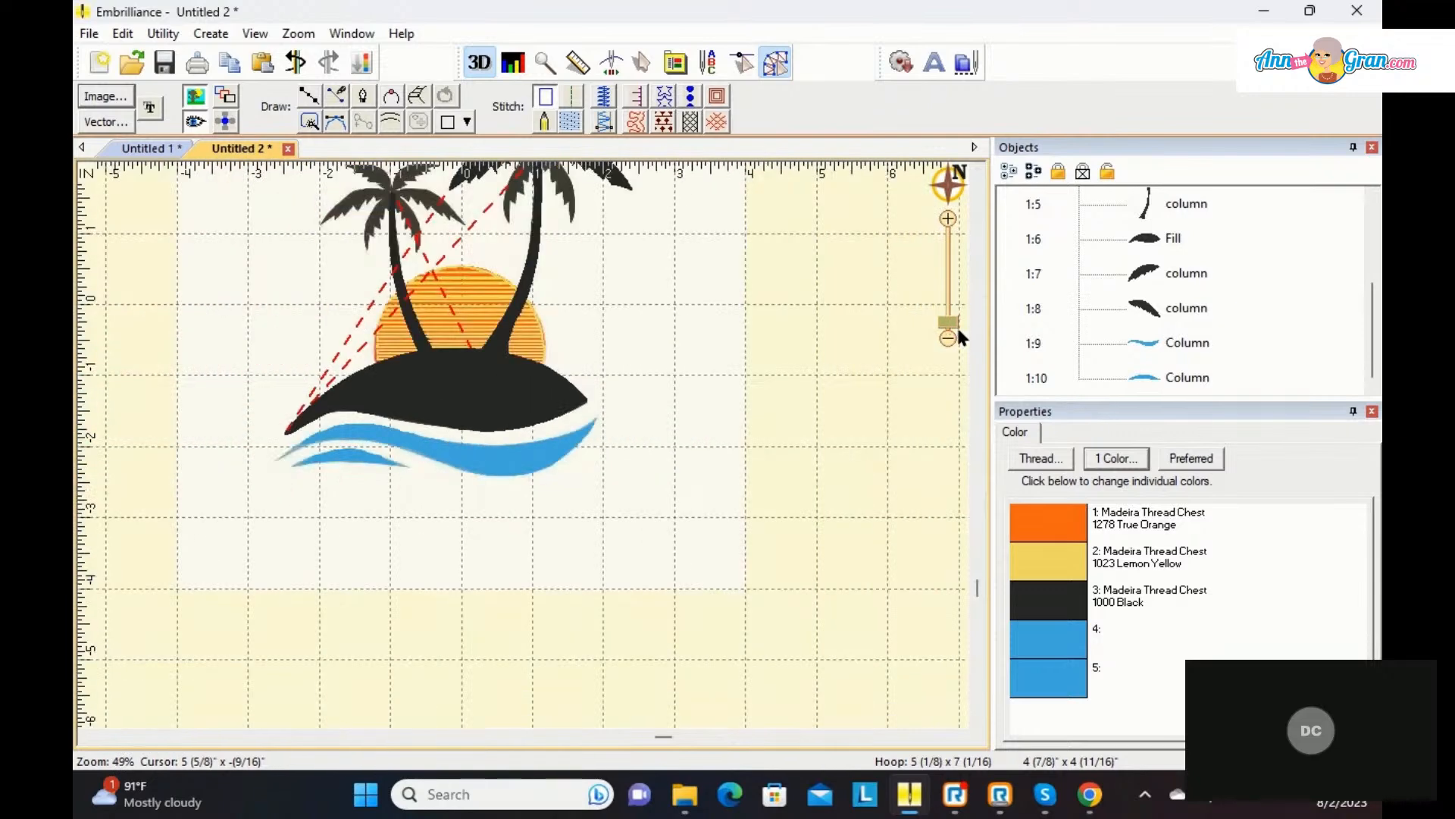
pyautogui.scroll(4, 980, 173)
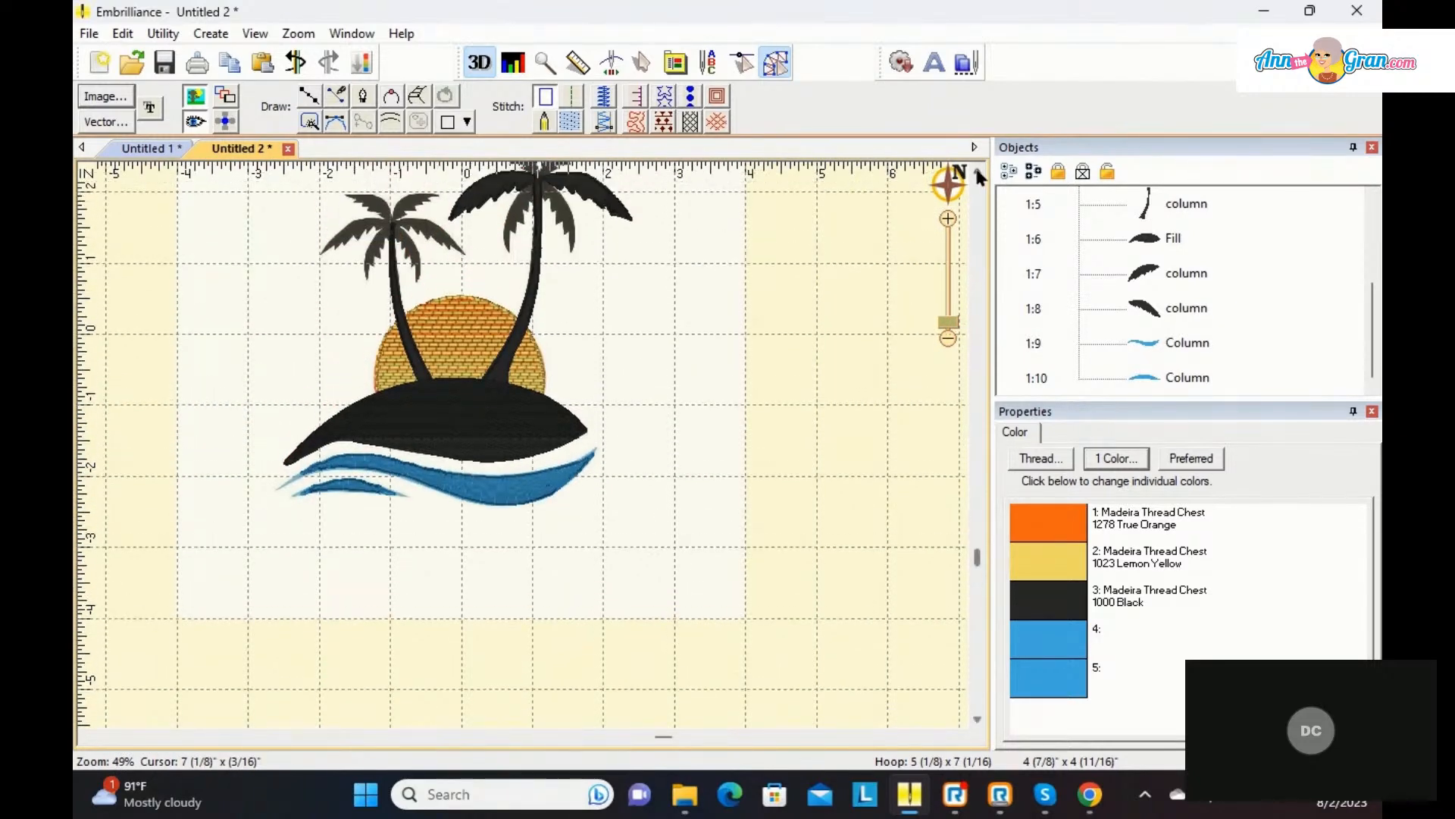
pyautogui.click(977, 173)
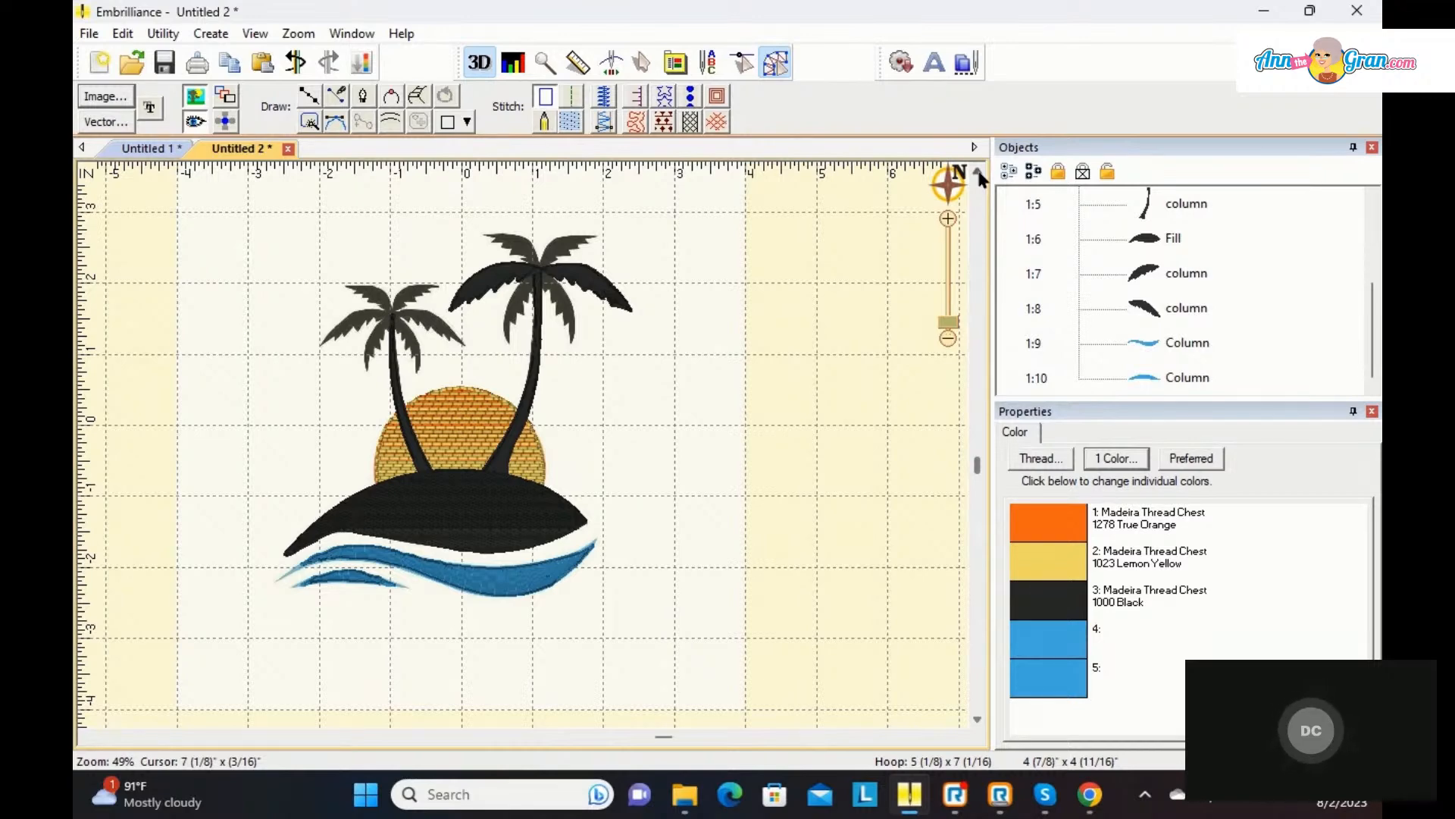
pyautogui.scroll(4, 978, 178)
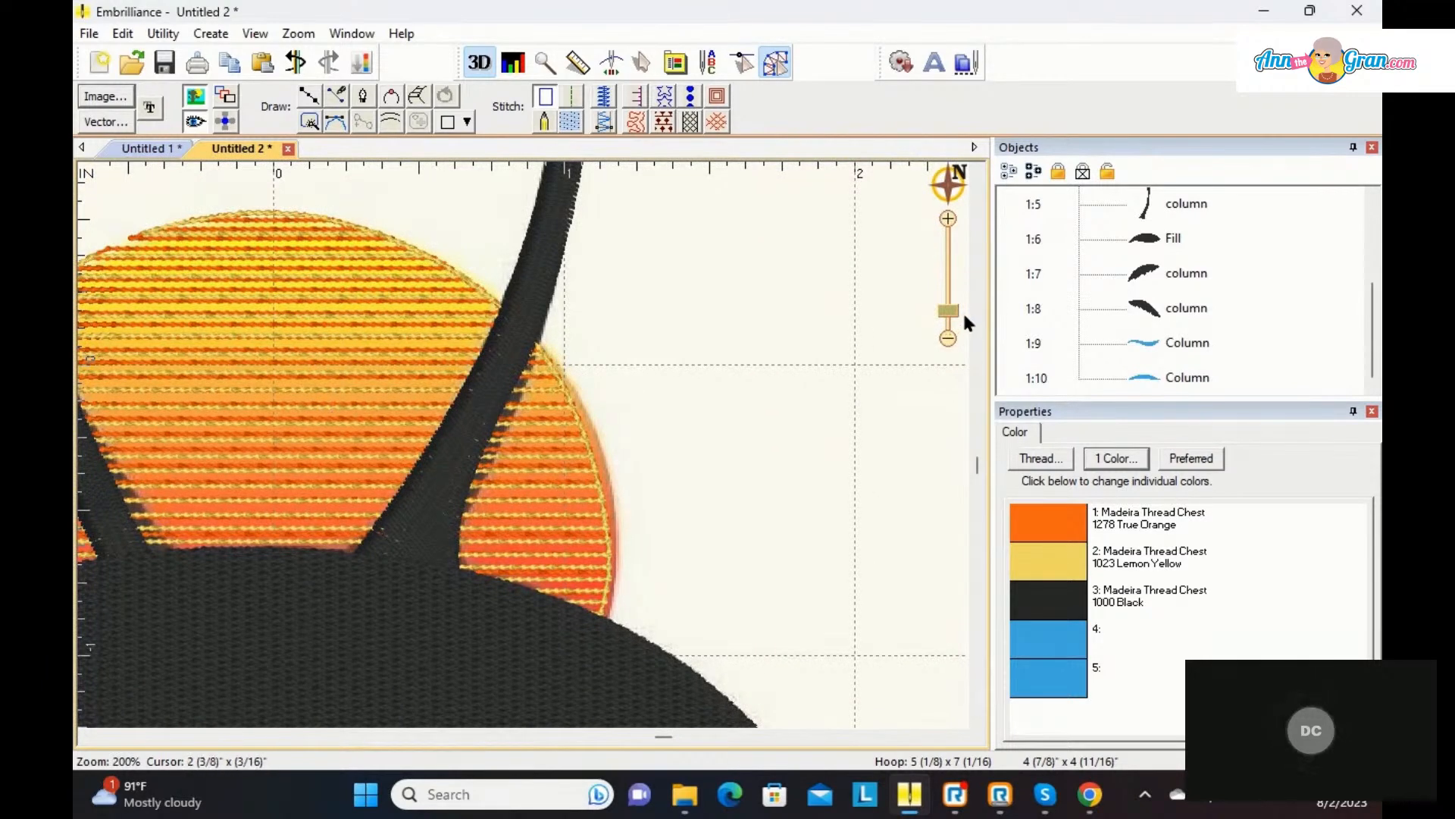
pyautogui.moveTo(952, 314); pyautogui.dragTo(950, 324)
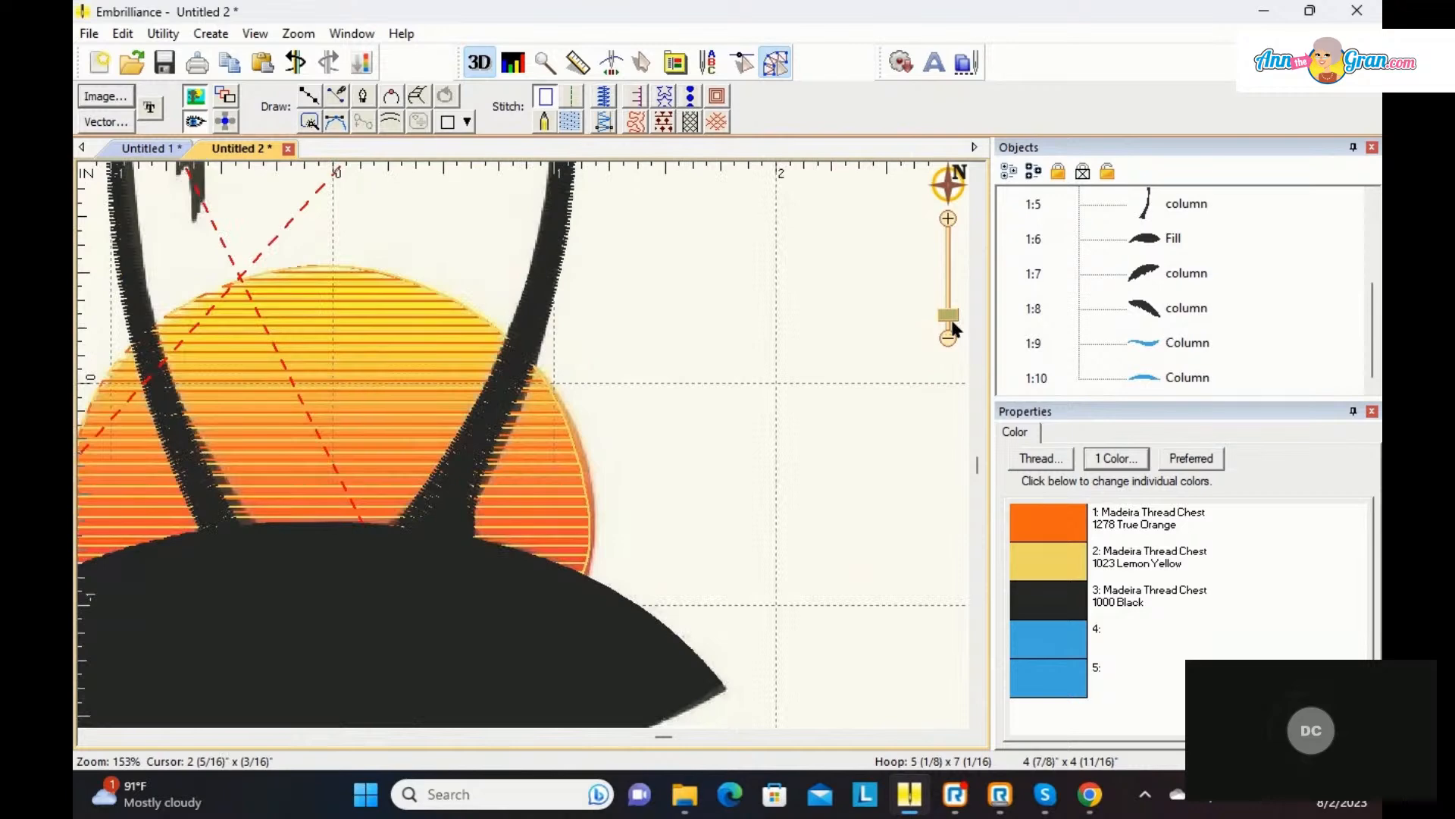
pyautogui.click(539, 366)
pyautogui.click(1098, 469)
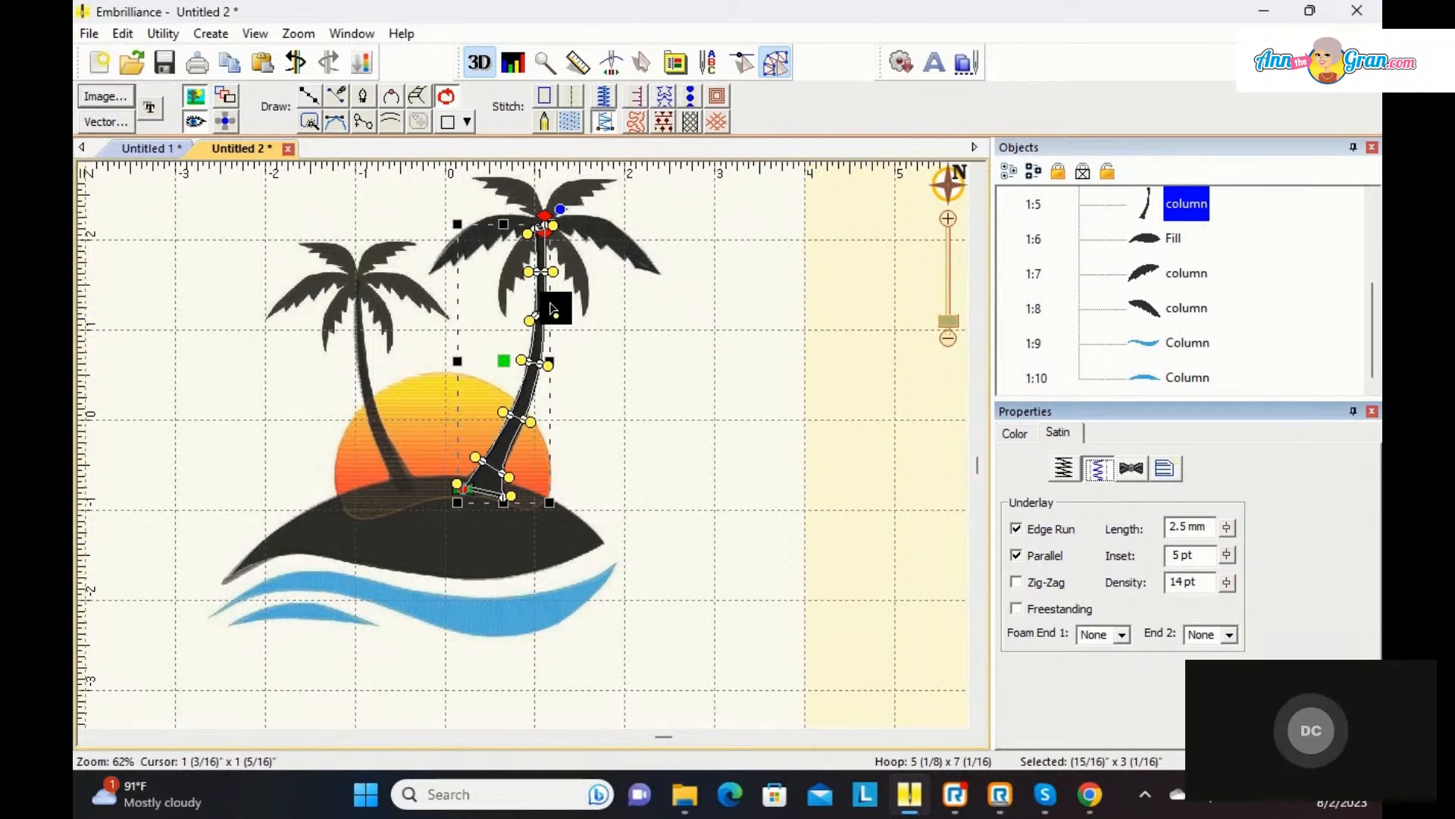
pyautogui.moveTo(557, 318); pyautogui.dragTo(554, 324)
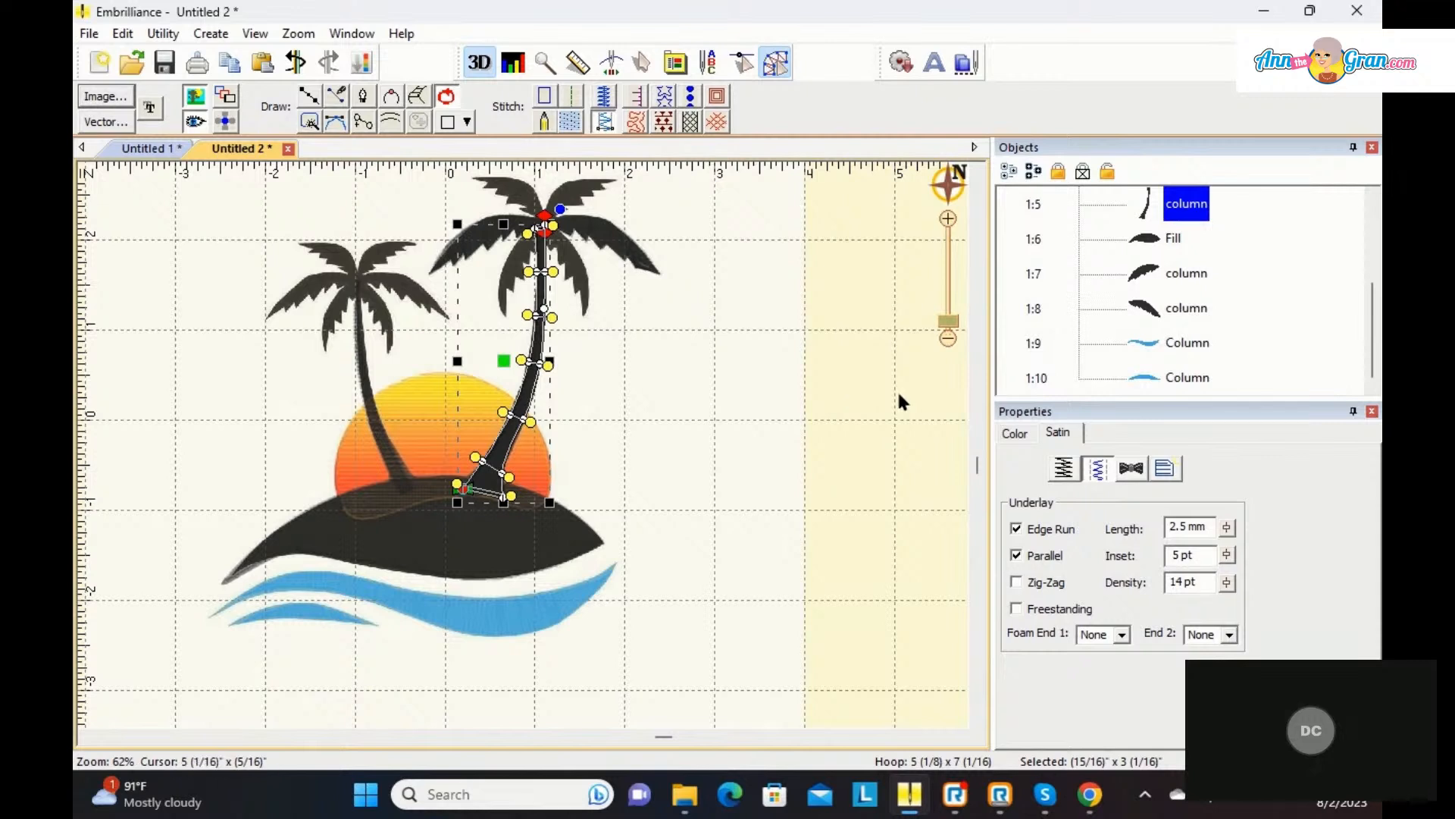
pyautogui.click(837, 387)
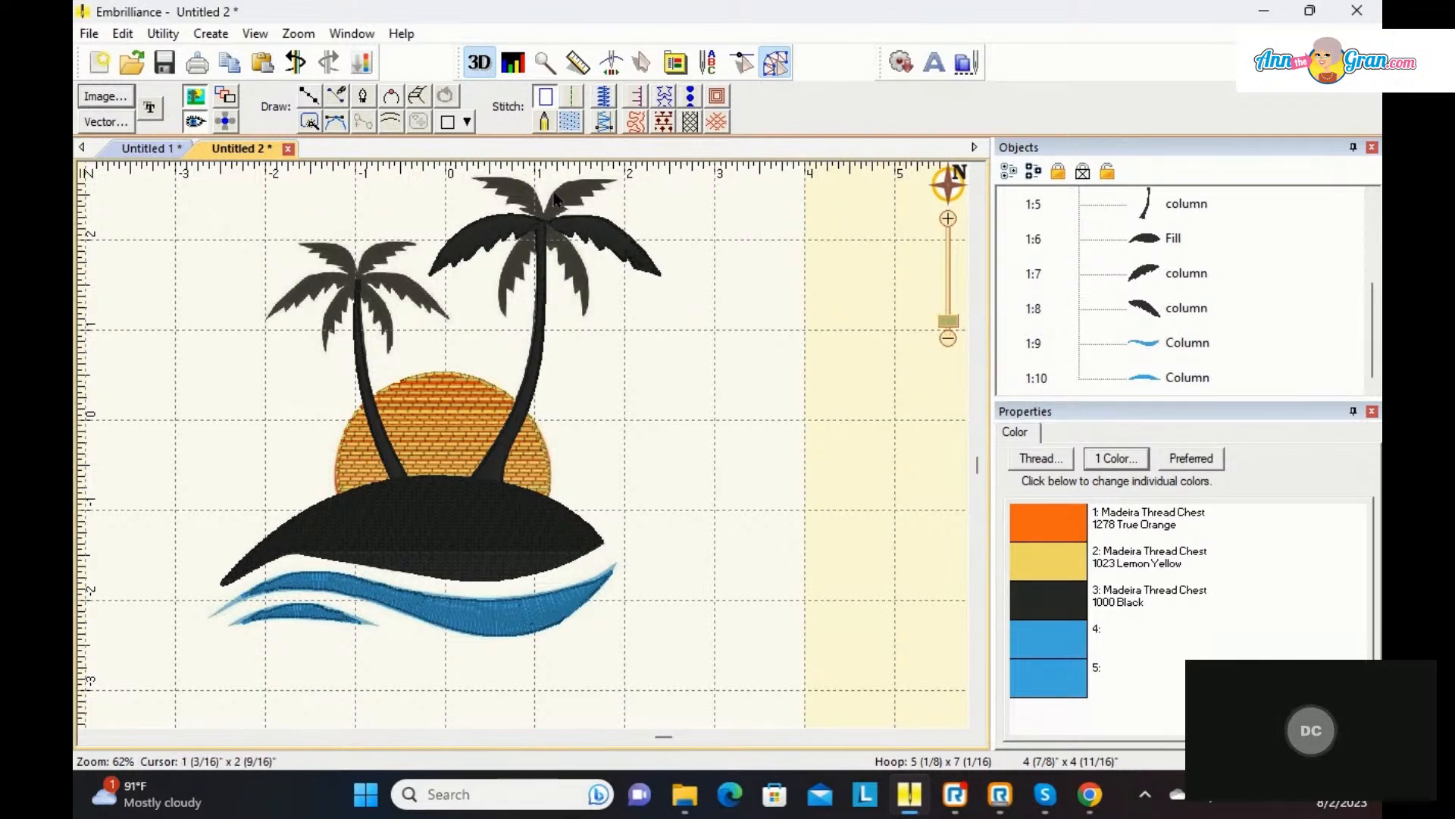
# Step: Select every object including the background image and move them together about 1.5 inches to the right
pyautogui.hotkey('ctrl', 'a')
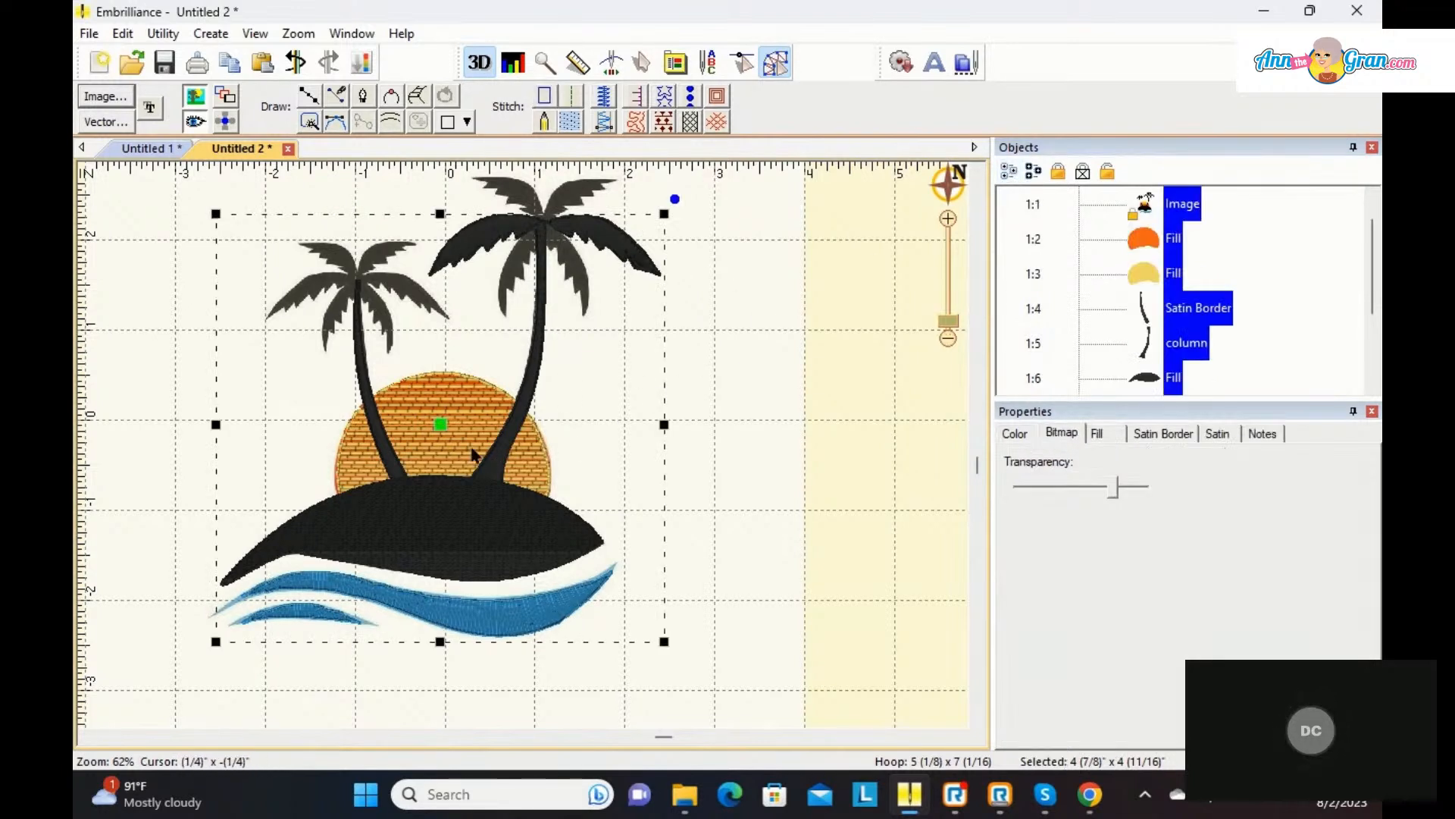
pyautogui.moveTo(438, 429); pyautogui.dragTo(706, 456)
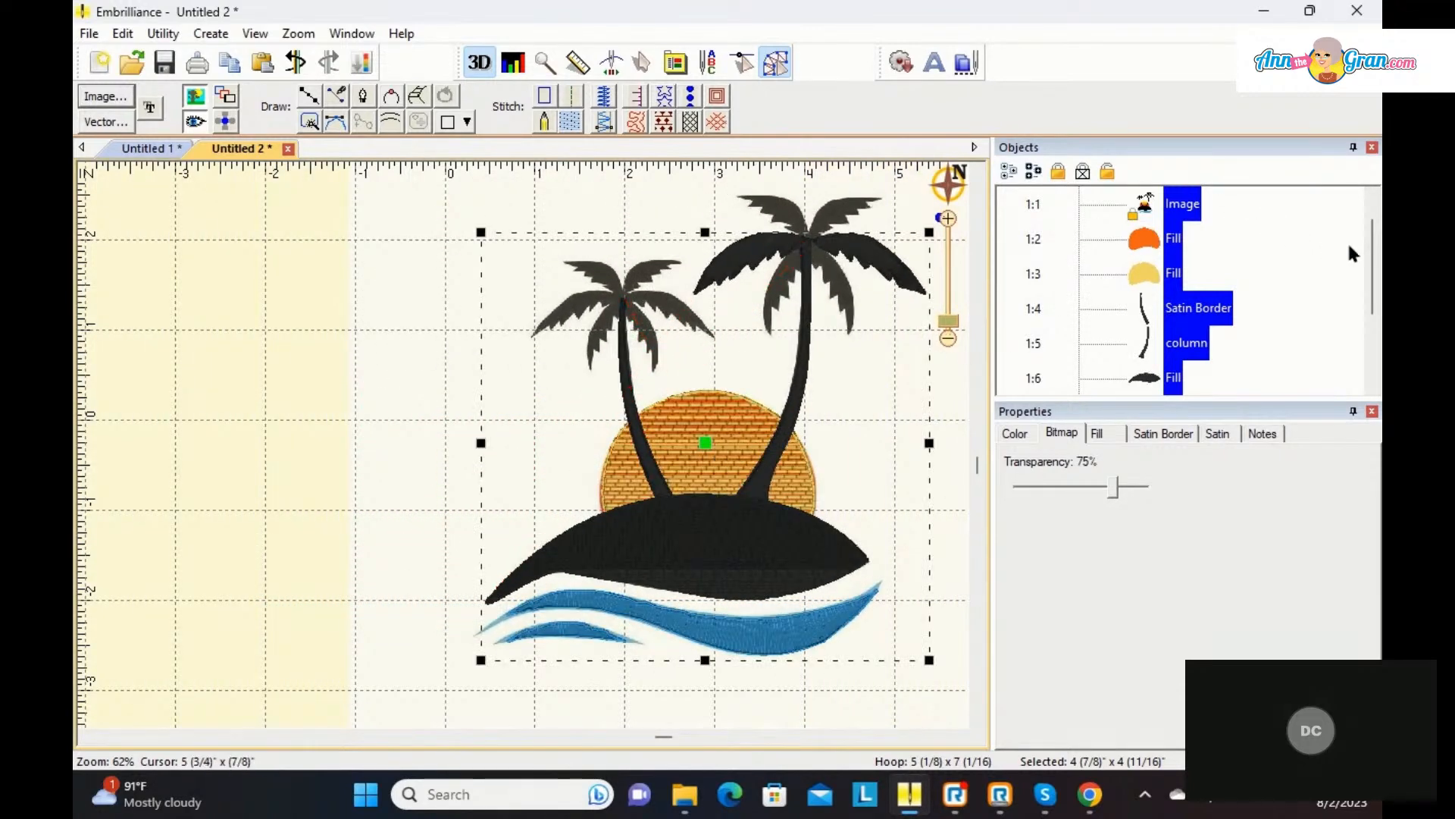
pyautogui.scroll(1, 1374, 245)
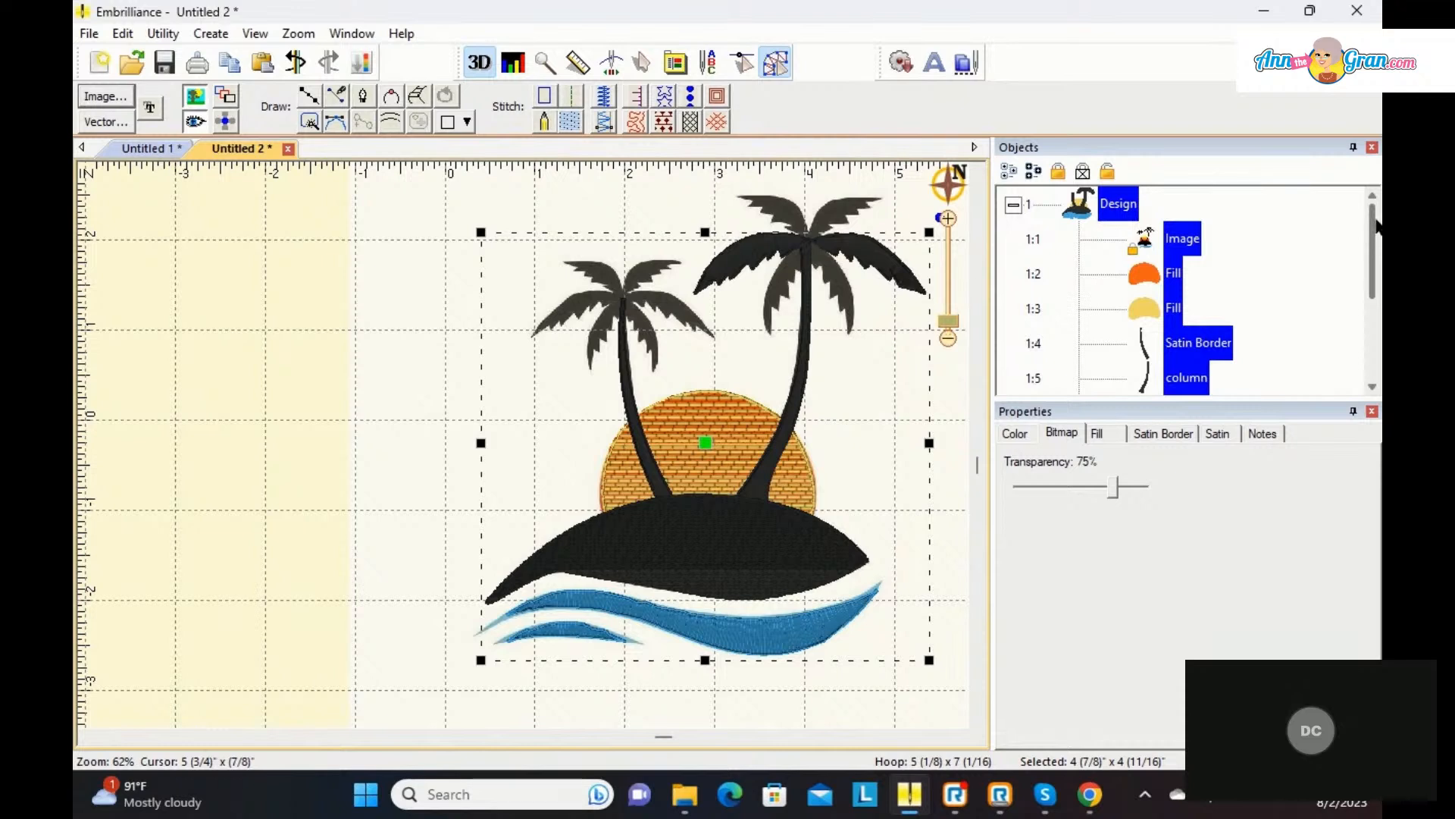
pyautogui.scroll(-2, 1370, 269)
pyautogui.scroll(-3, 1371, 269)
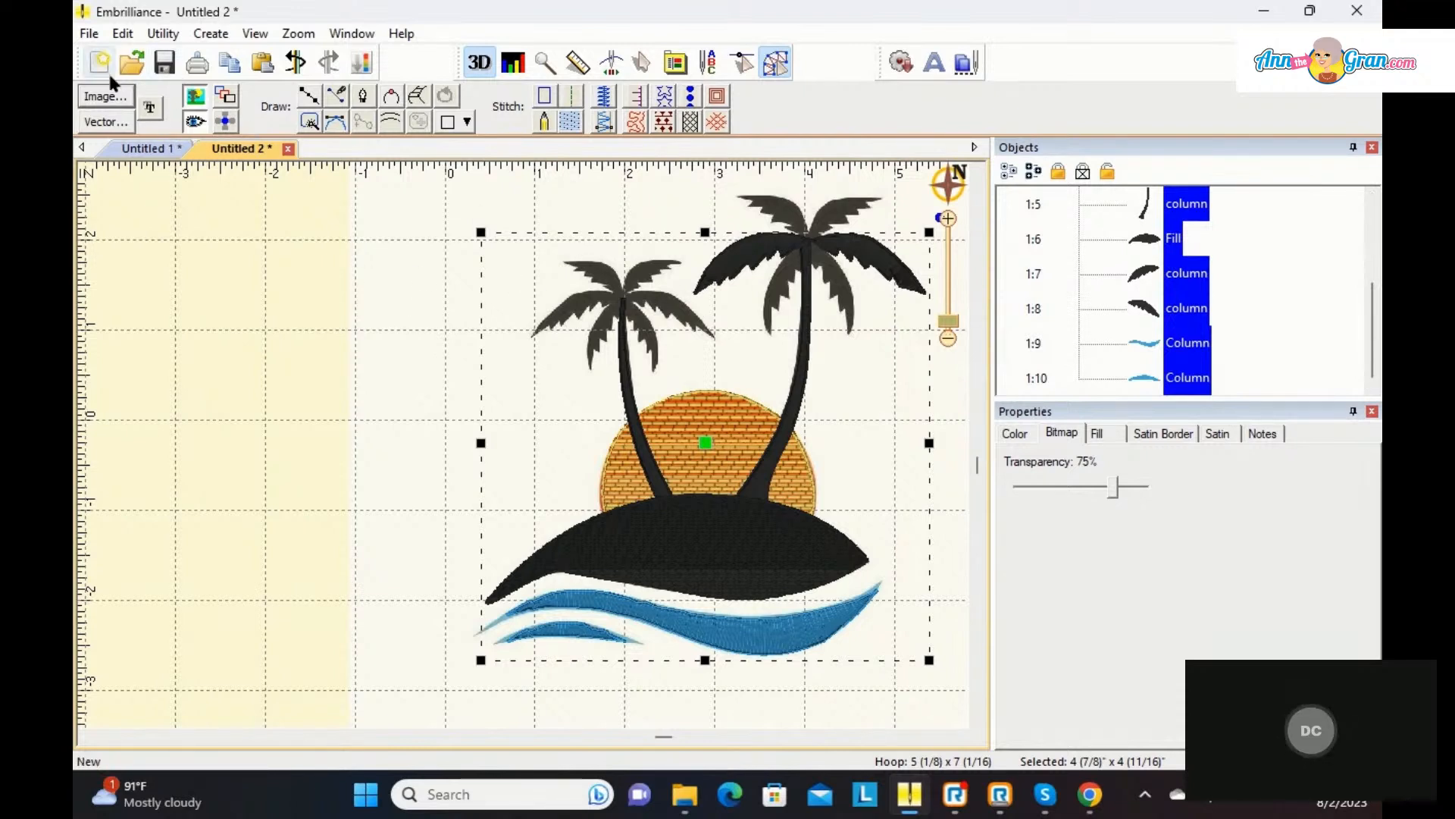
pyautogui.moveTo(665, 736)
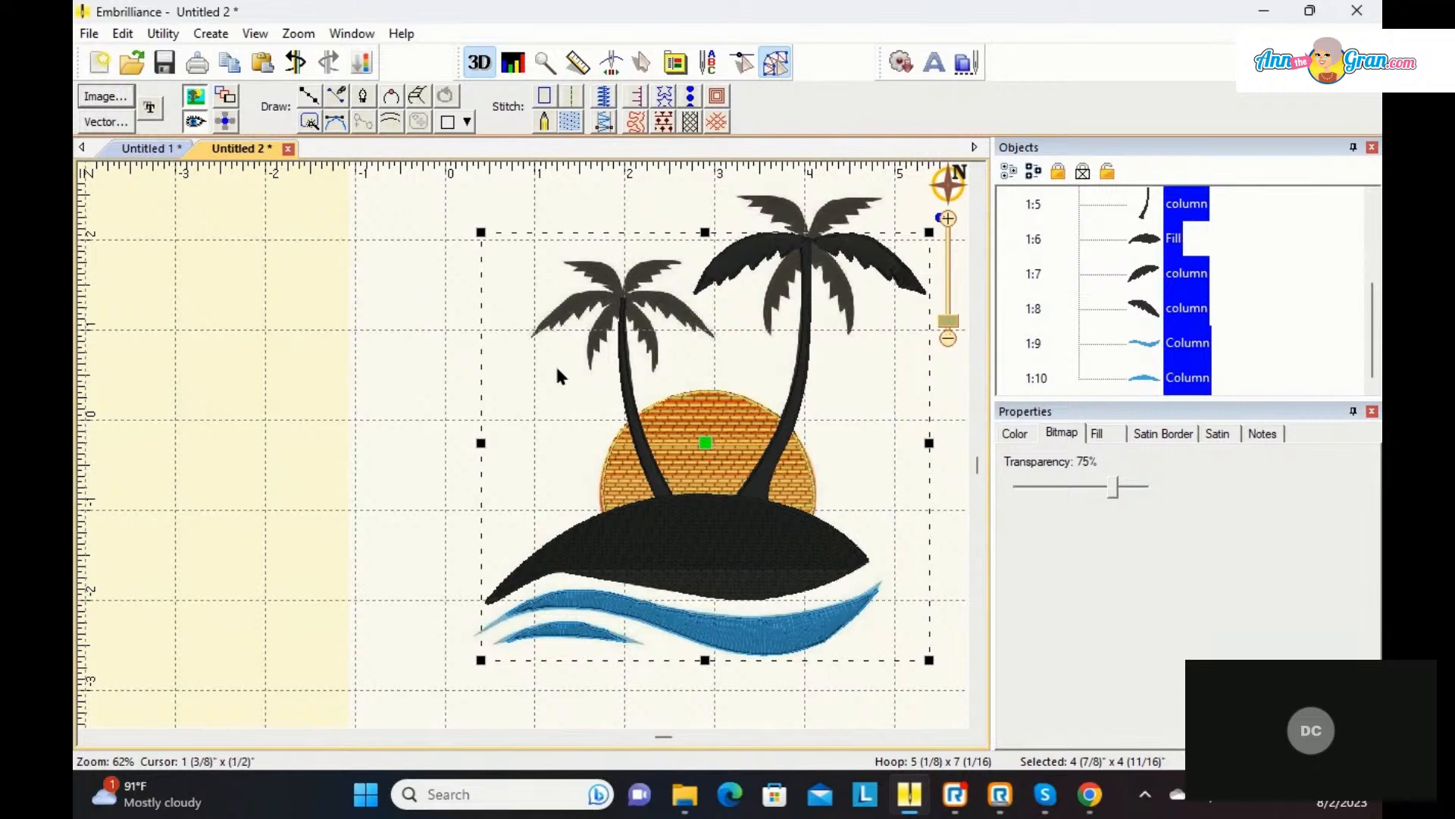
pyautogui.moveTo(705, 444); pyautogui.dragTo(572, 449)
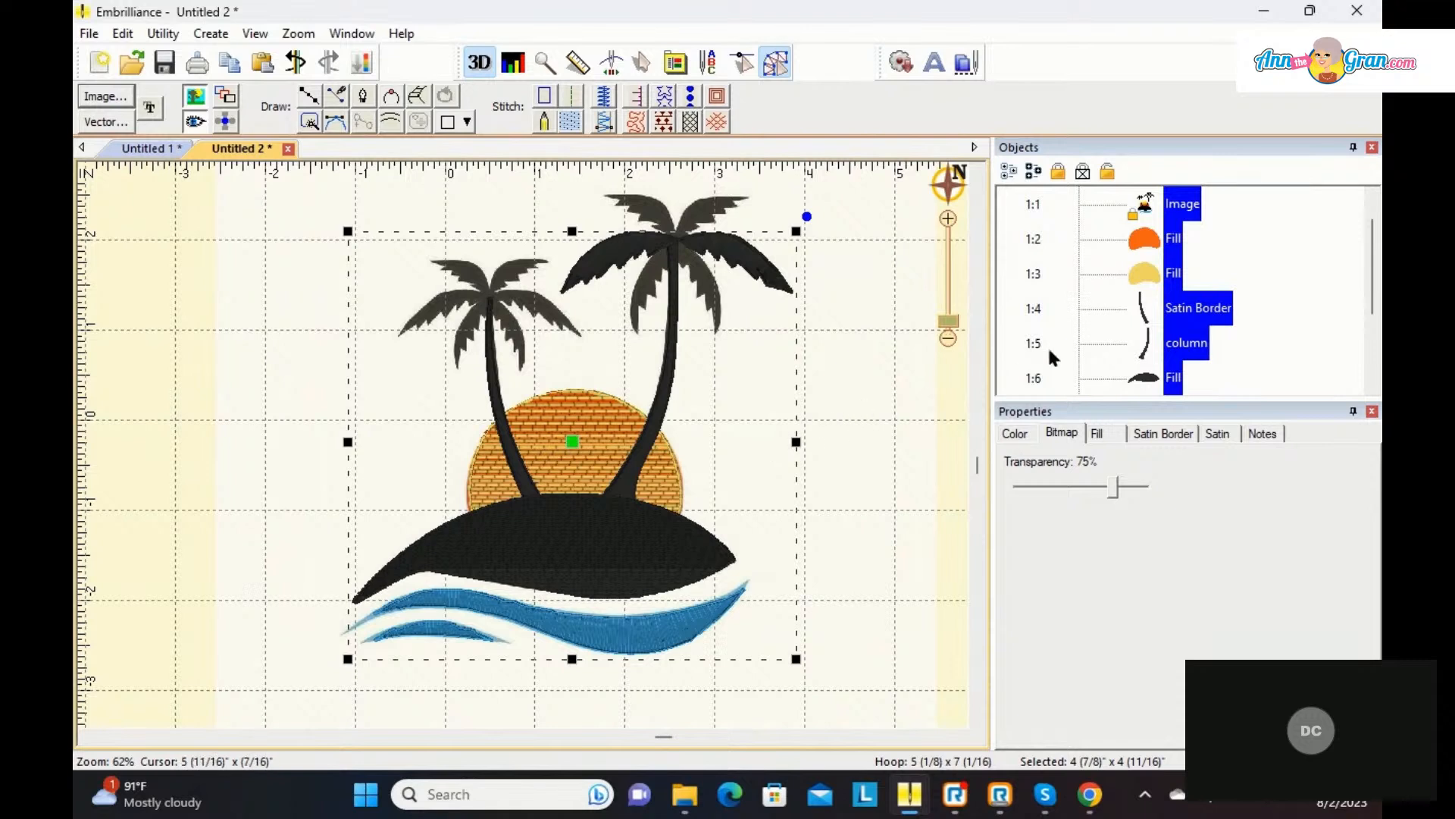
# Step: Select only the stitch objects without the background image and move them about 3 inches to the right, beside the artwork
pyautogui.scroll(2, 1376, 280)
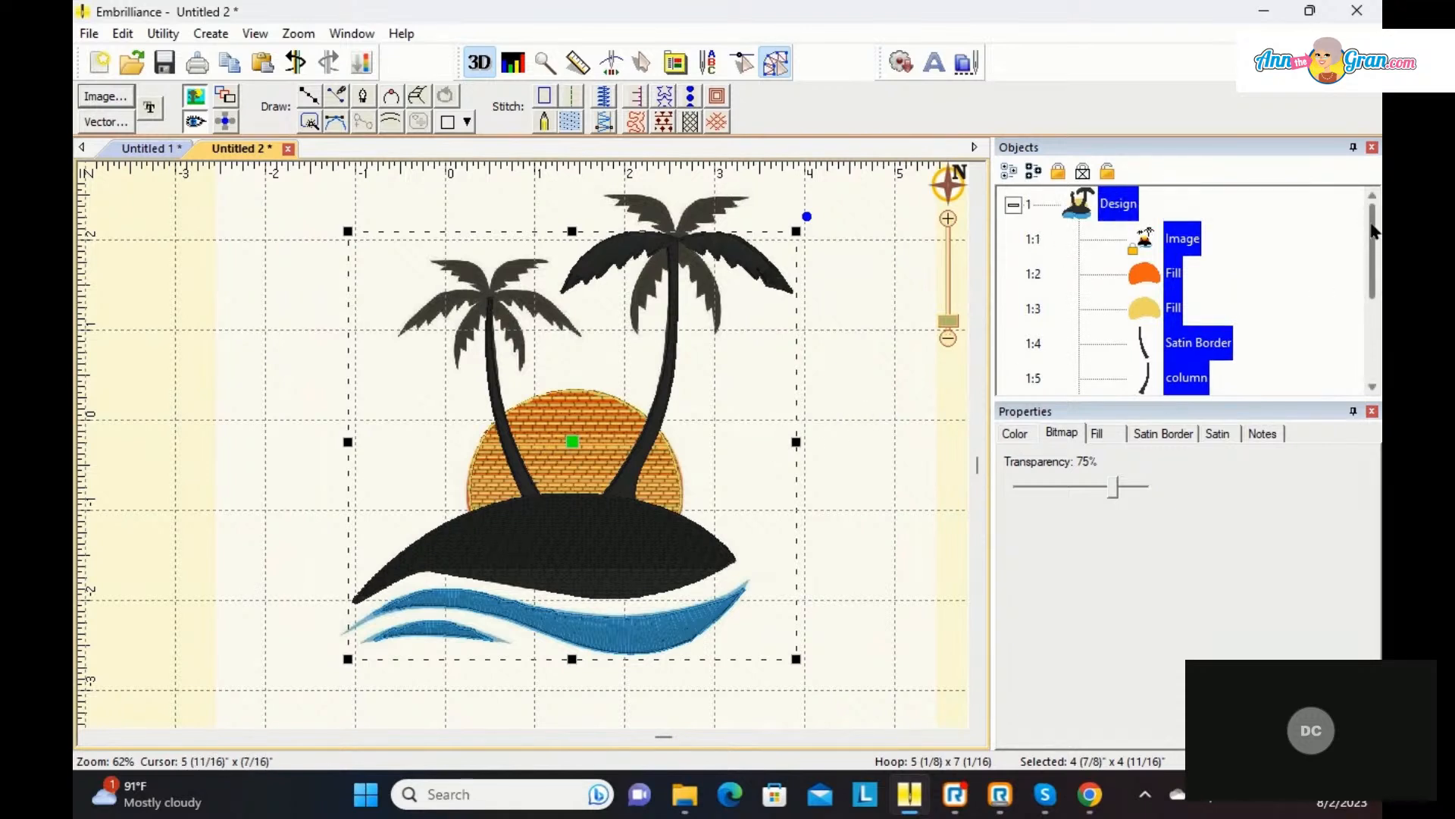
pyautogui.click(1013, 205)
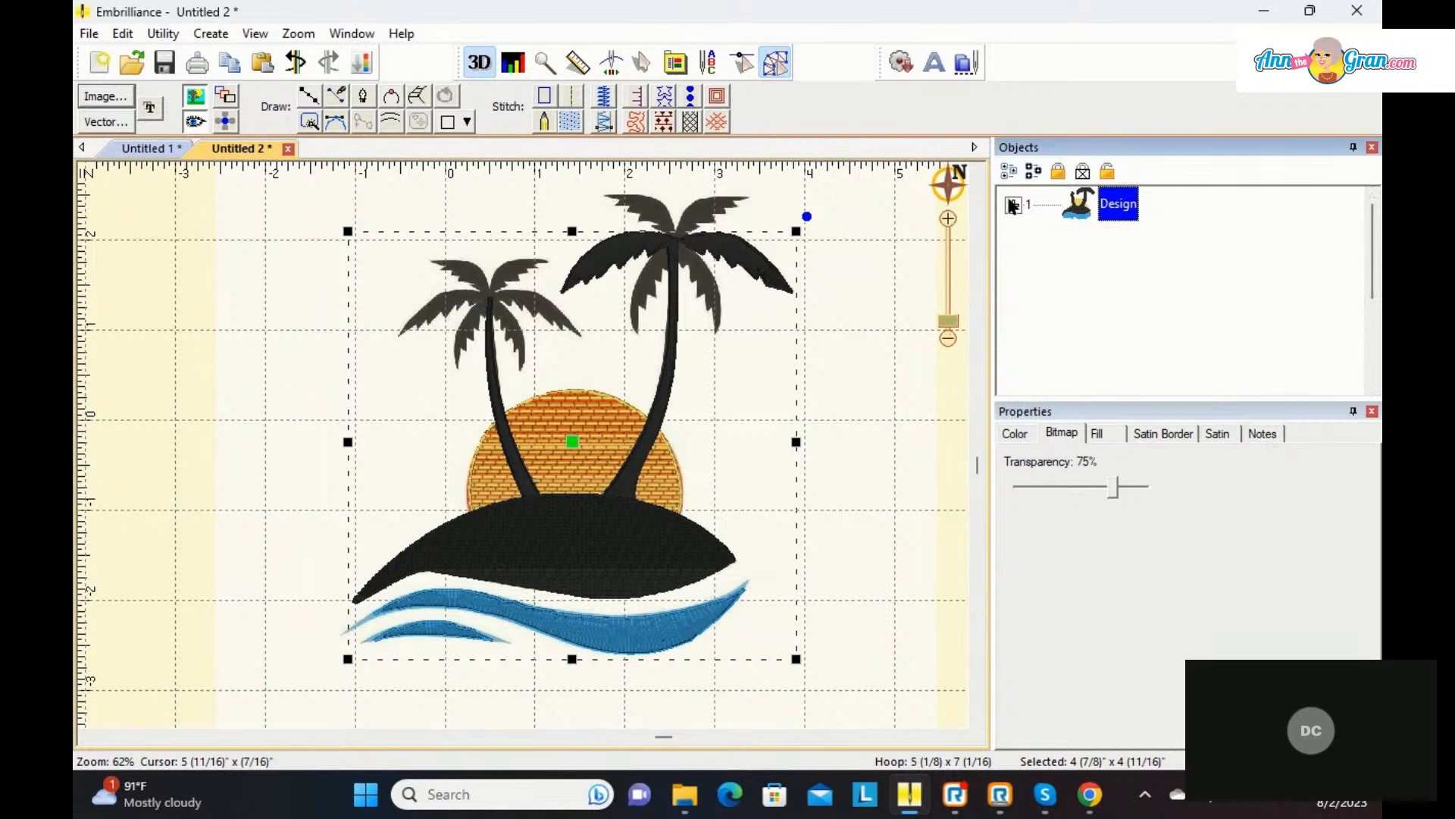
pyautogui.click(1032, 173)
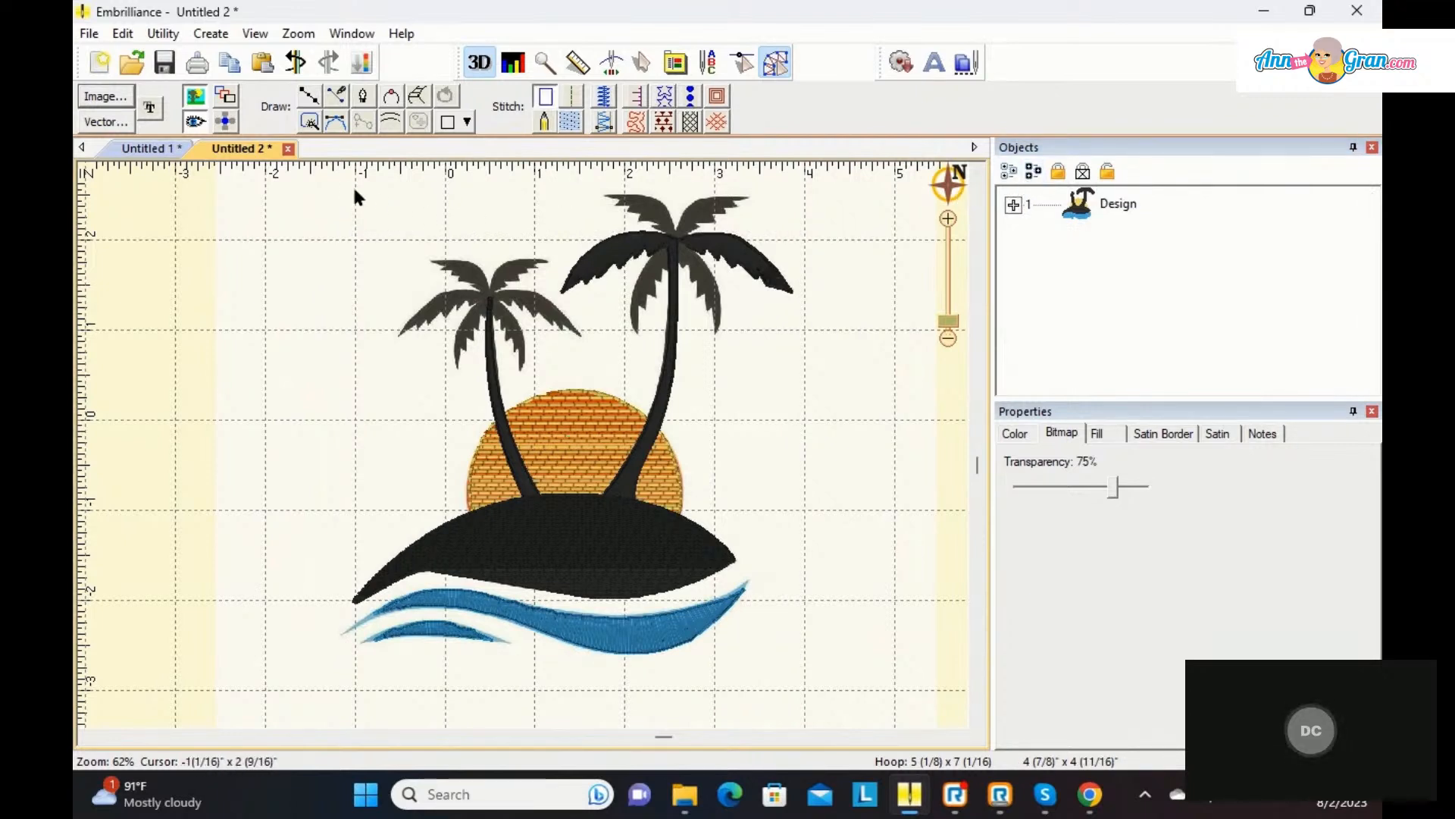
pyautogui.click(321, 170)
pyautogui.moveTo(417, 189)
pyautogui.mouseDown()
pyautogui.moveTo(668, 172)
pyautogui.moveTo(732, 194)
pyautogui.moveTo(766, 236)
pyautogui.moveTo(808, 337)
pyautogui.moveTo(829, 564)
pyautogui.moveTo(794, 714)
pyautogui.moveTo(715, 737)
pyautogui.moveTo(566, 711)
pyautogui.moveTo(481, 660)
pyautogui.moveTo(303, 592)
pyautogui.mouseUp()
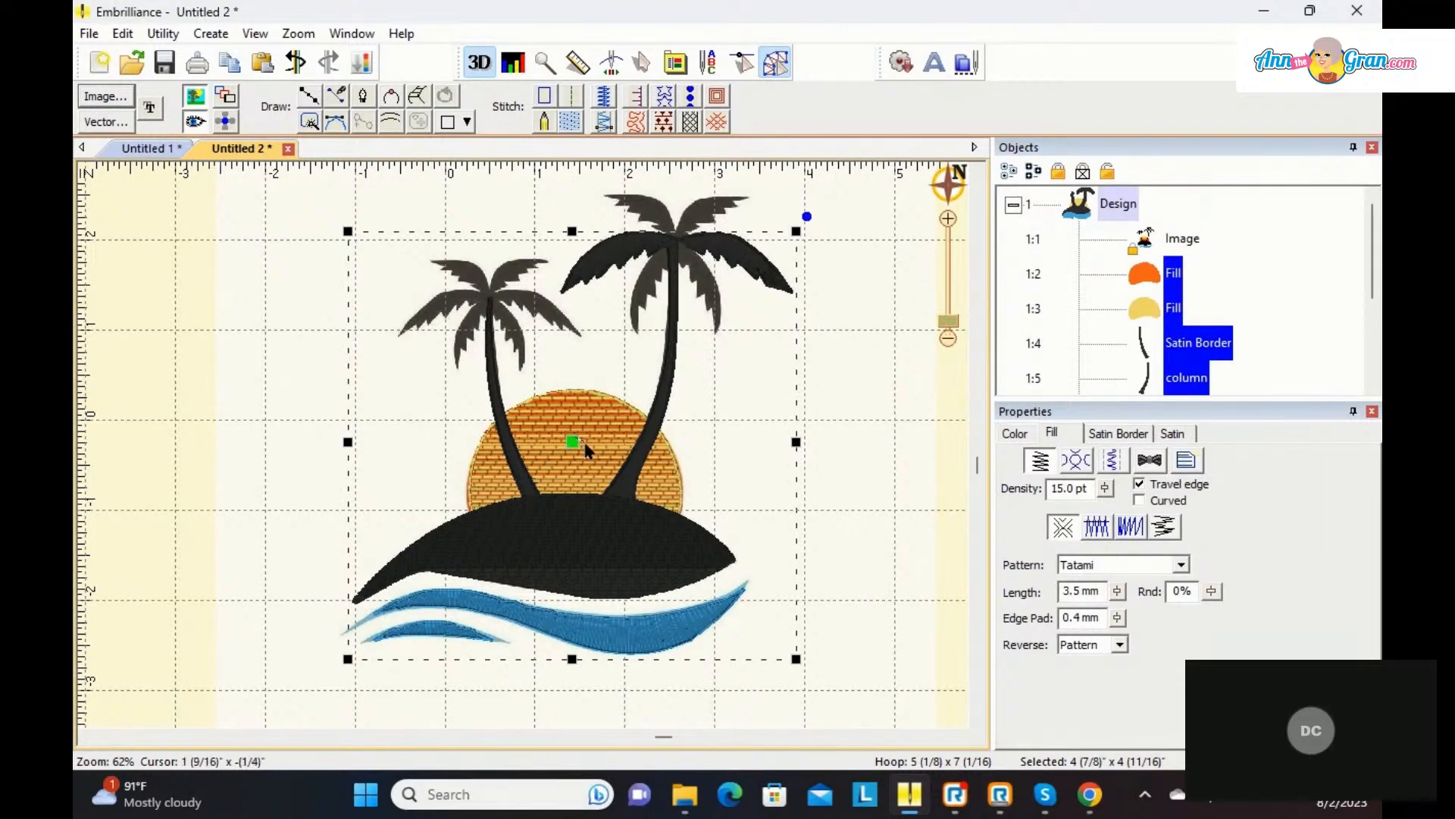
pyautogui.moveTo(572, 451); pyautogui.dragTo(846, 444)
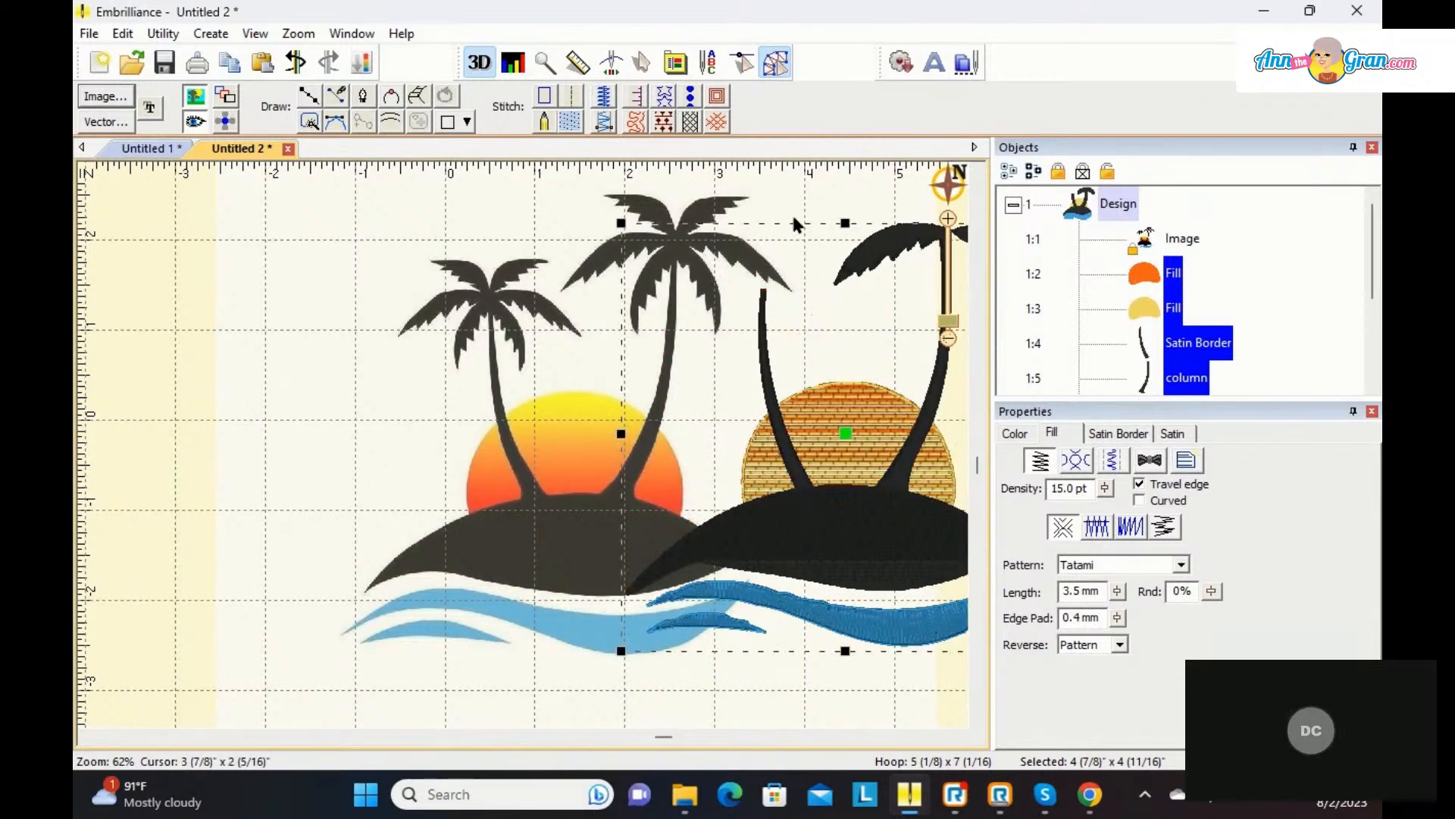
pyautogui.click(793, 217)
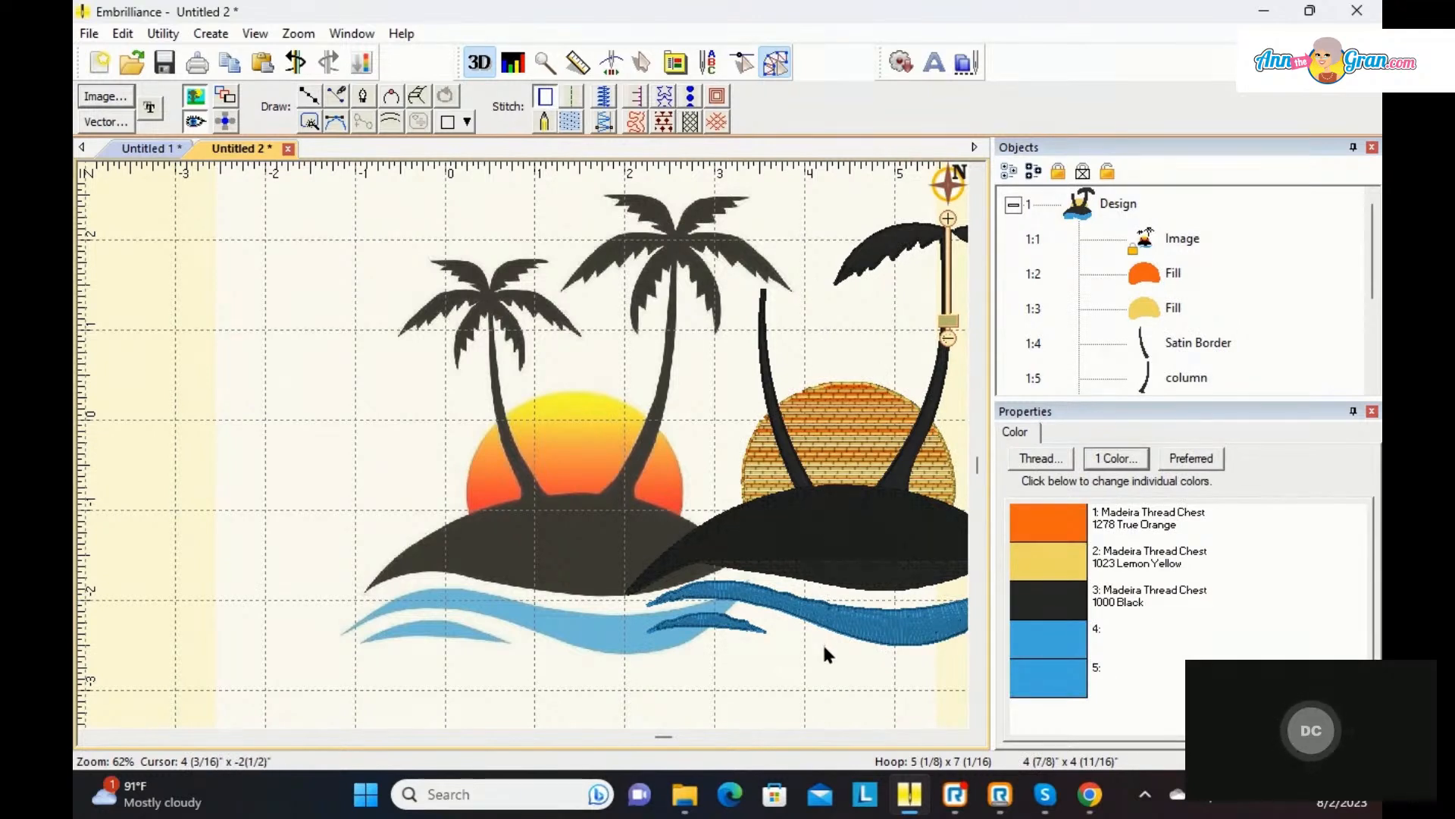
# Step: Duplicate the left frond column of the taller stitched palm by copying and pasting it
pyautogui.click(961, 737)
pyautogui.moveTo(960, 736); pyautogui.dragTo(960, 739)
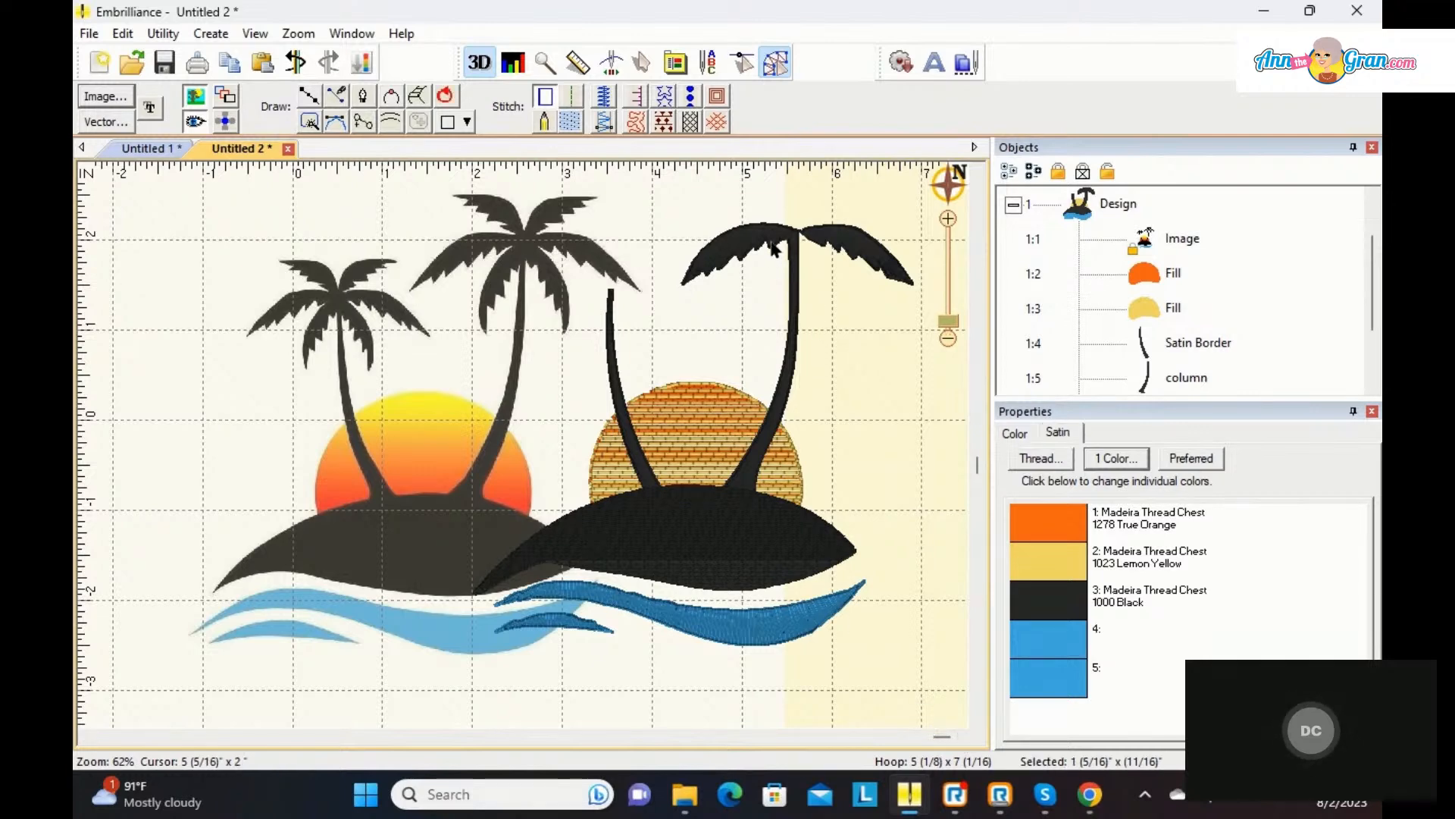
pyautogui.click(774, 250)
pyautogui.rightClick(779, 239)
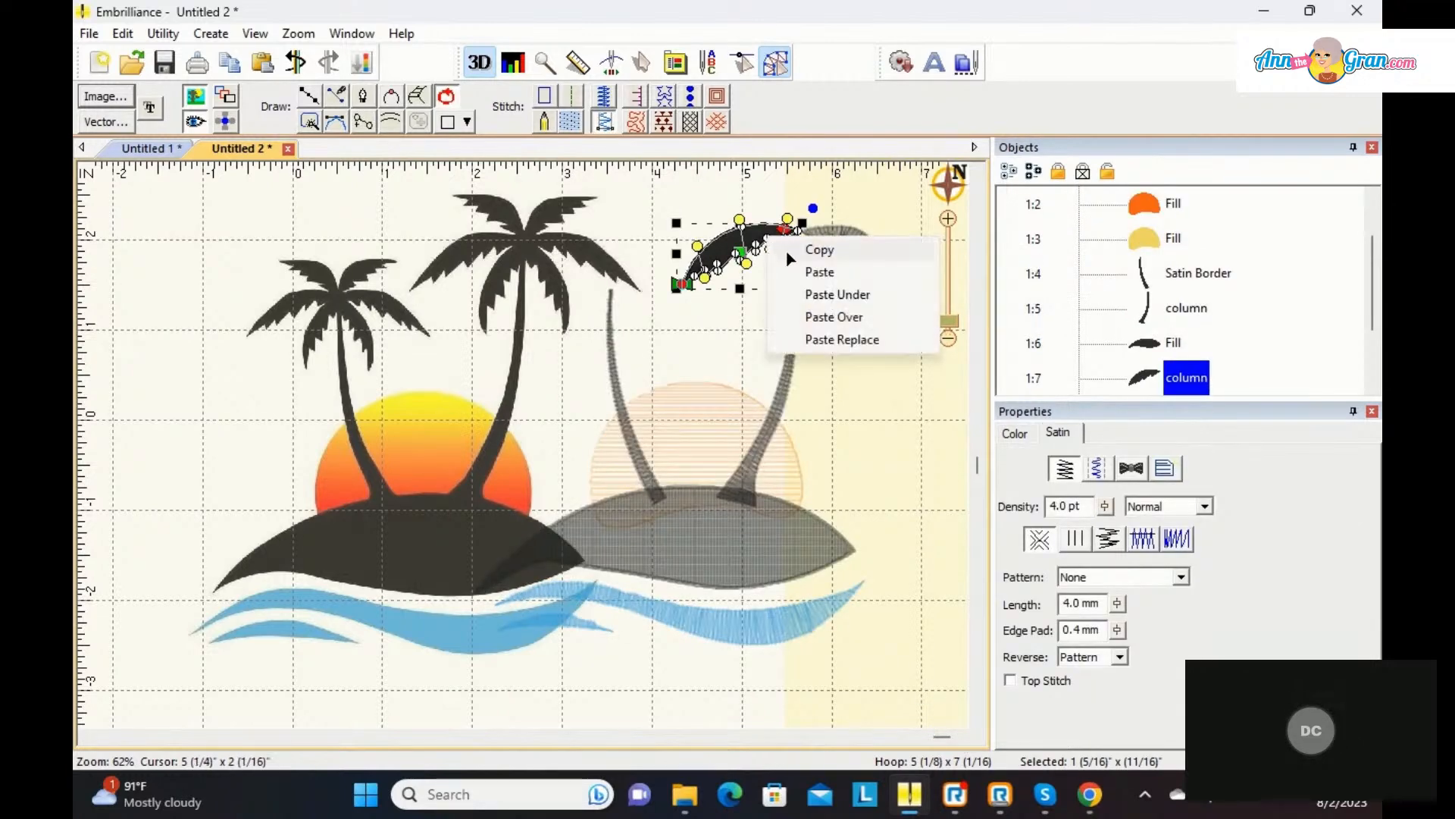
pyautogui.press('Escape')
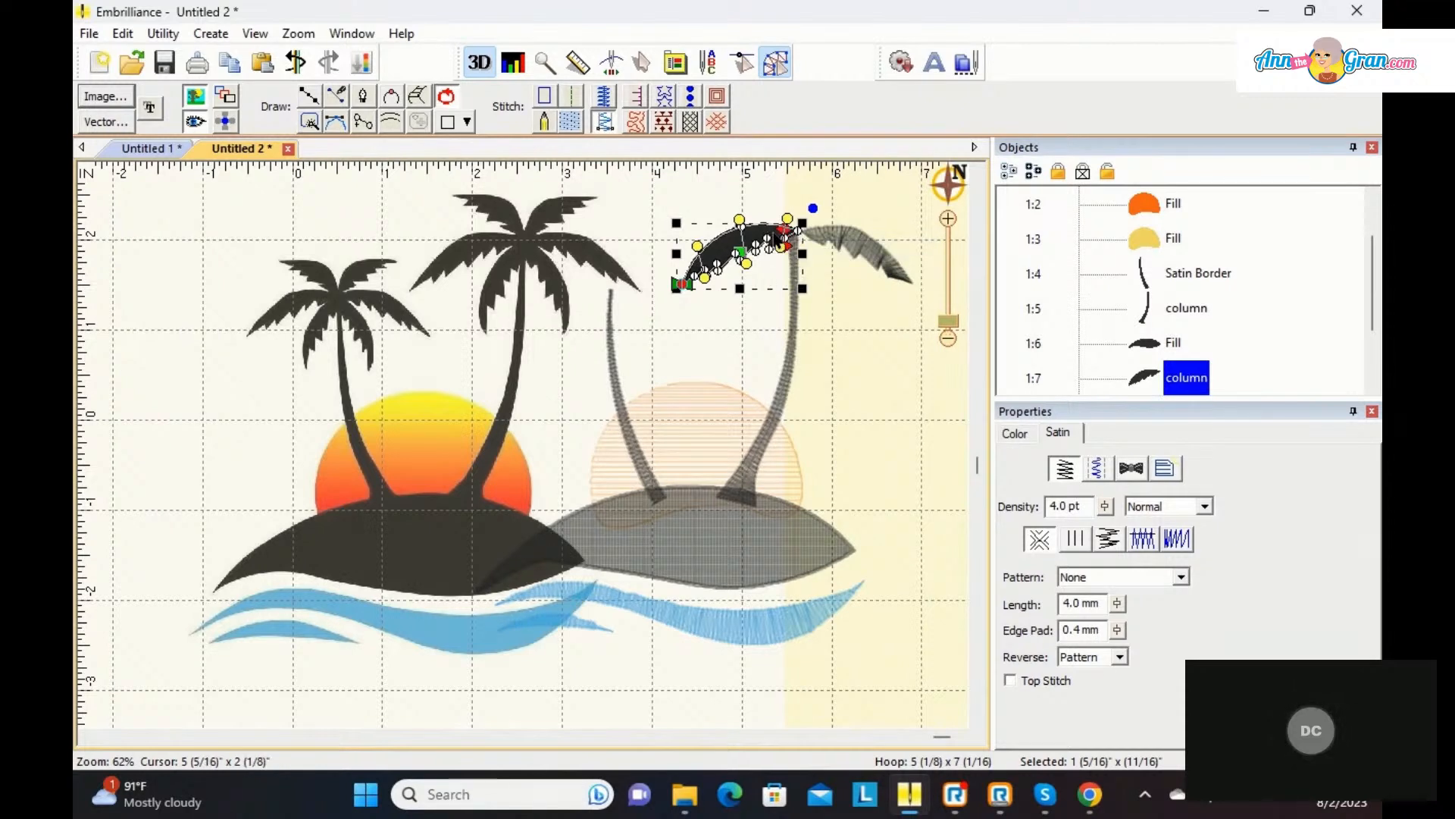
pyautogui.rightClick(775, 239)
pyautogui.click(826, 266)
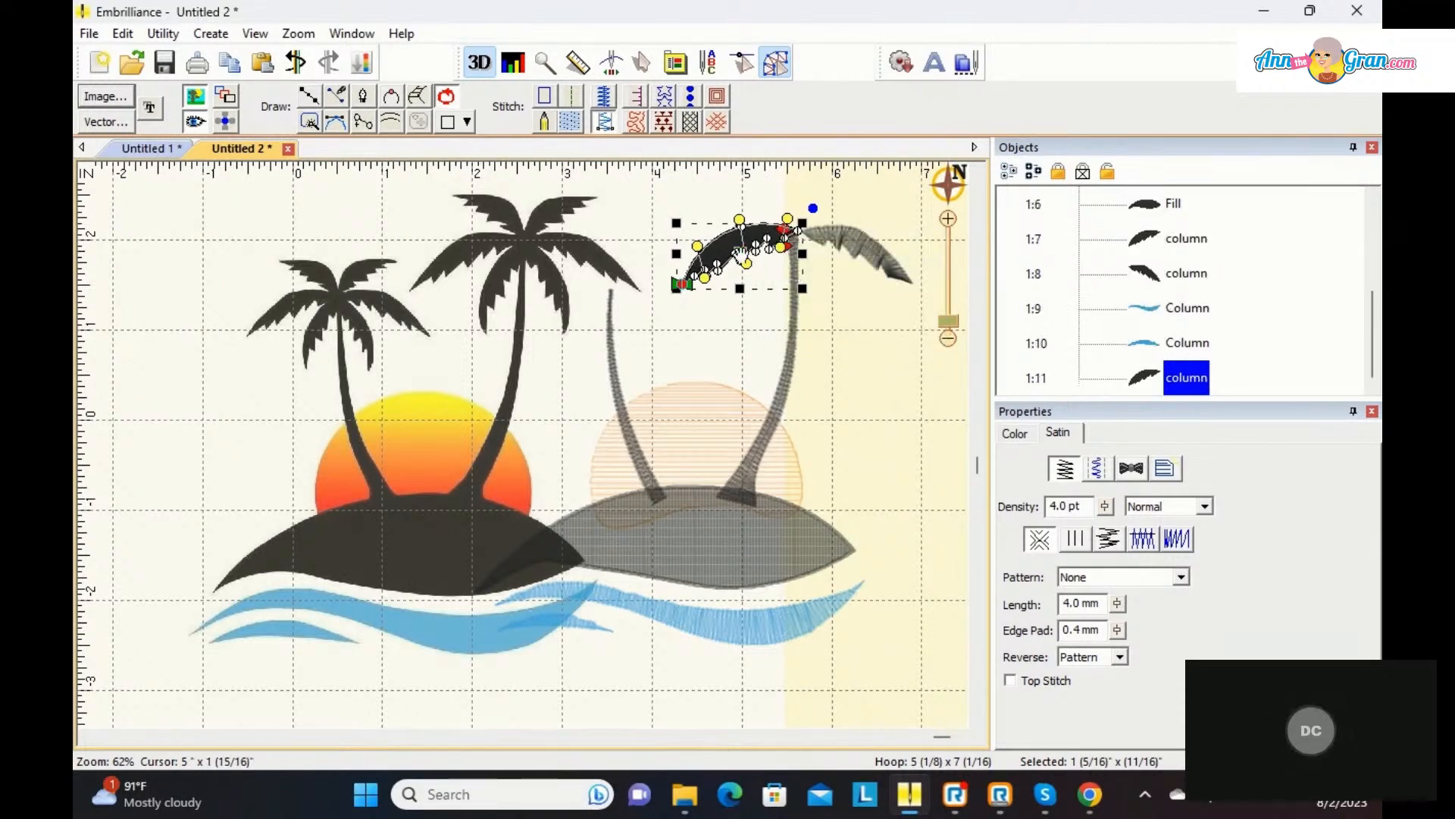
# Step: Move the copied frond above the taller palm's left frond and rotate it flatter so it forms the upper left frond
pyautogui.moveTo(741, 254); pyautogui.dragTo(747, 229)
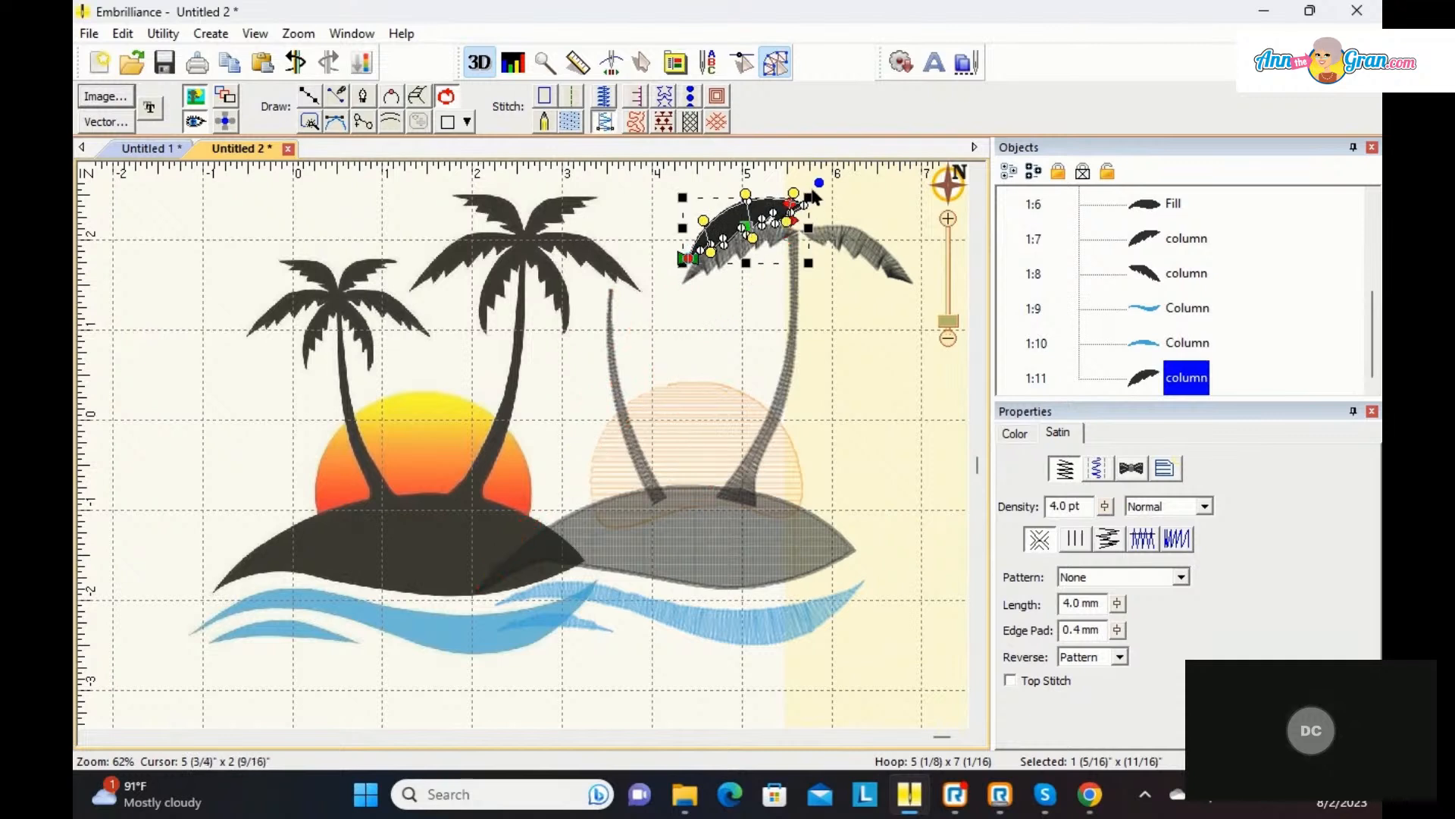
pyautogui.moveTo(815, 182); pyautogui.dragTo(737, 215)
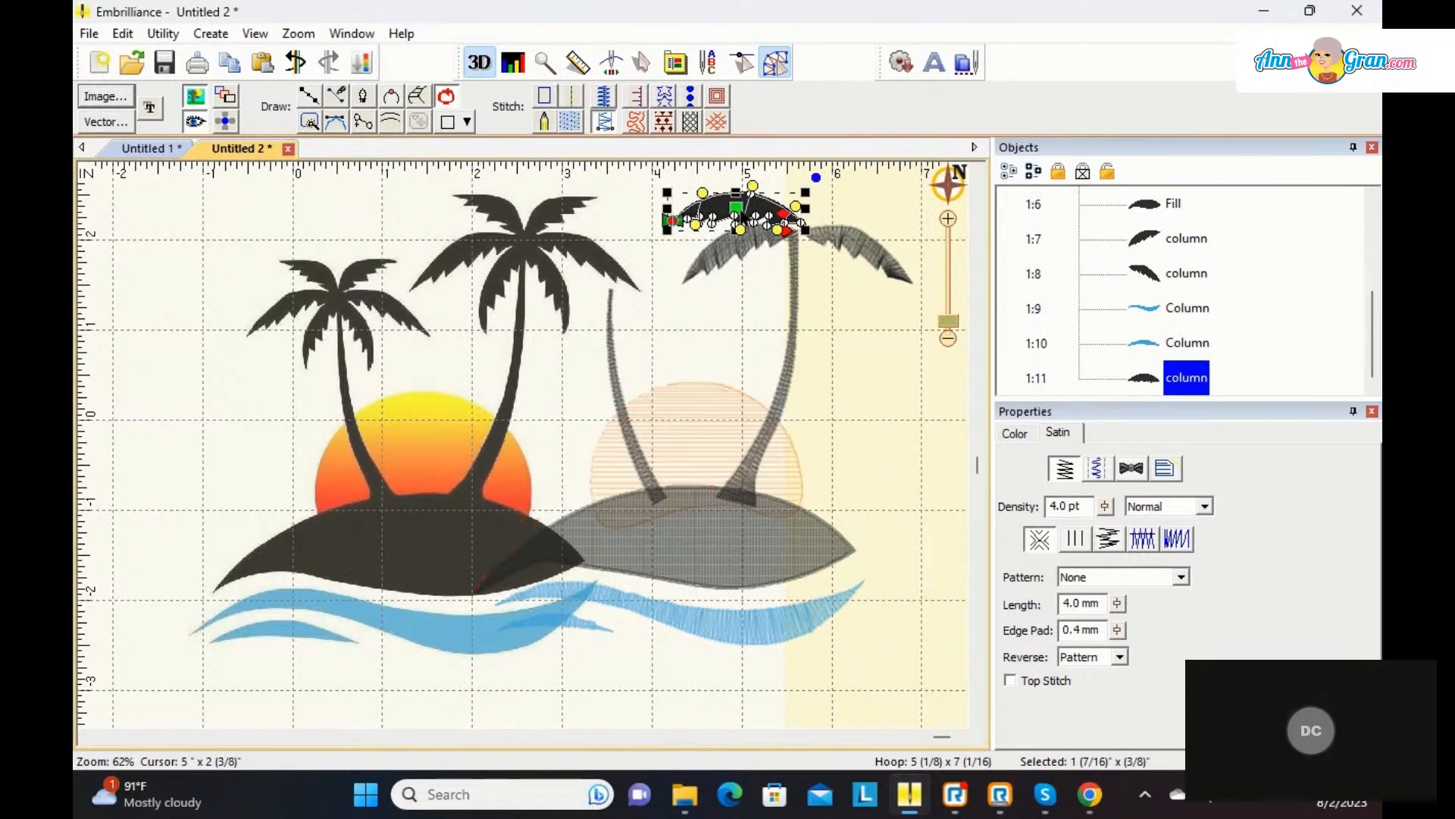
pyautogui.moveTo(816, 177); pyautogui.dragTo(813, 189)
pyautogui.click(827, 372)
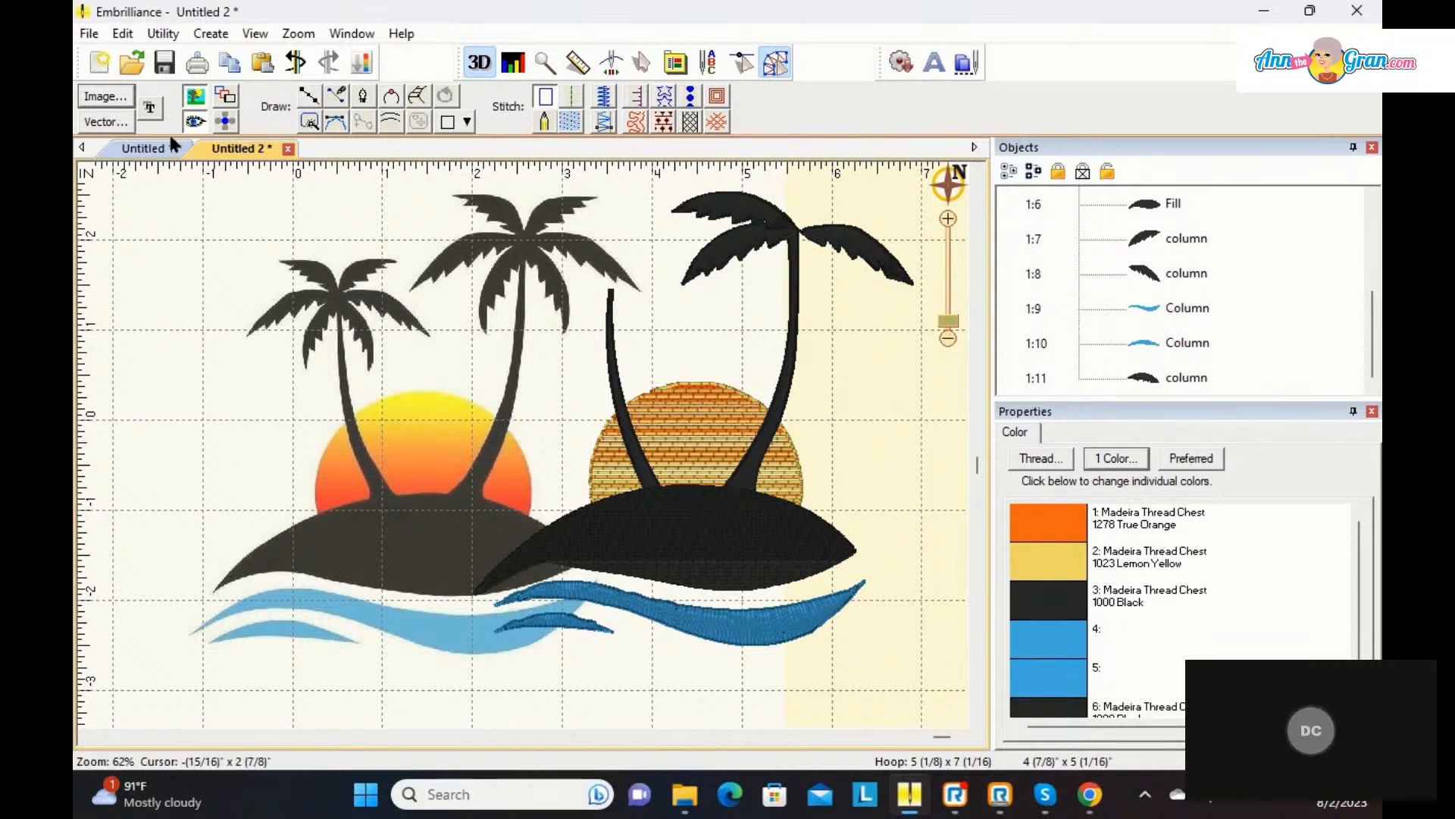
# Step: Start a new design page and import the vector file PGSB1761-a from the ArtWork folder
pyautogui.click(770, 69)
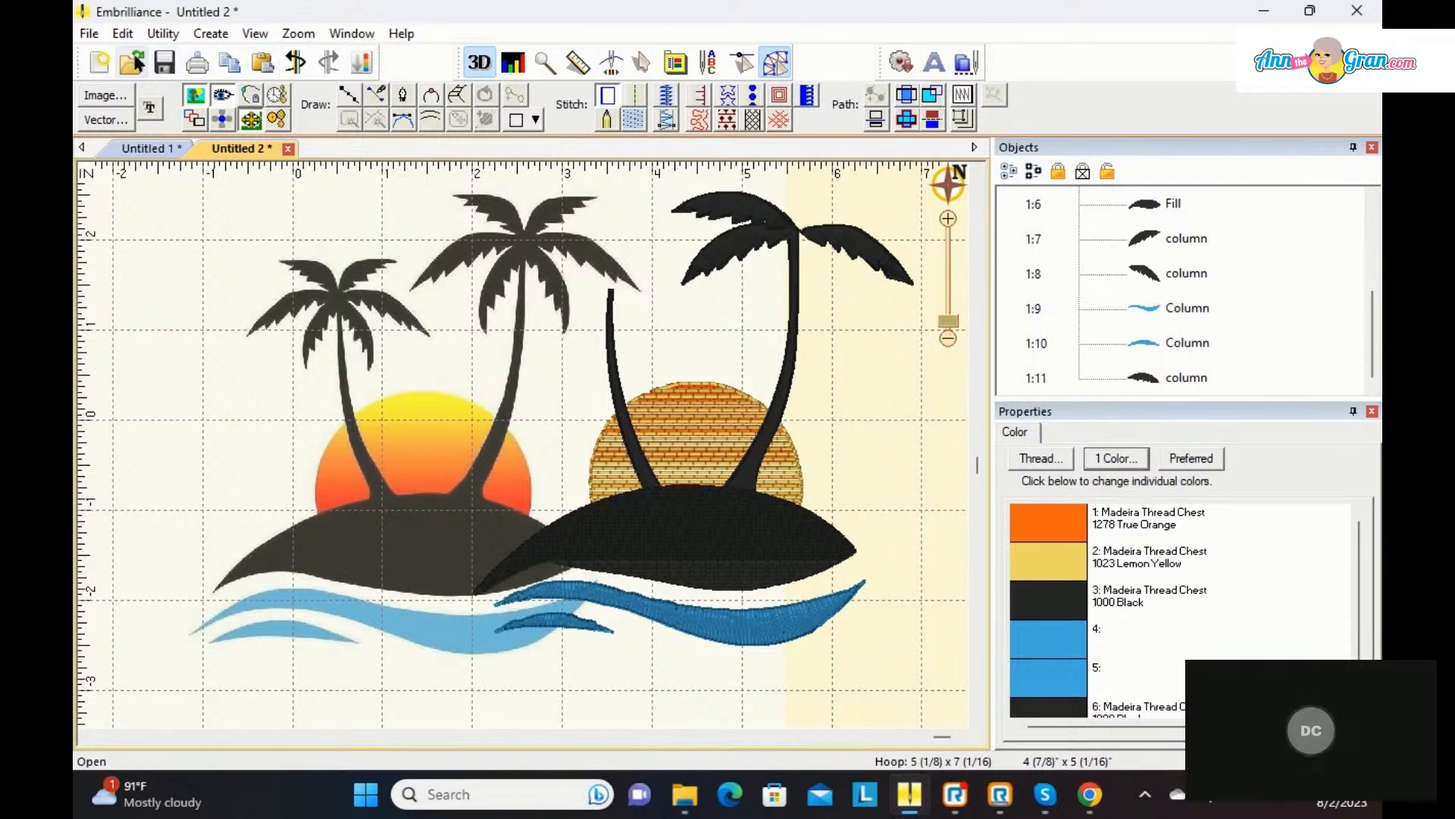
pyautogui.click(98, 62)
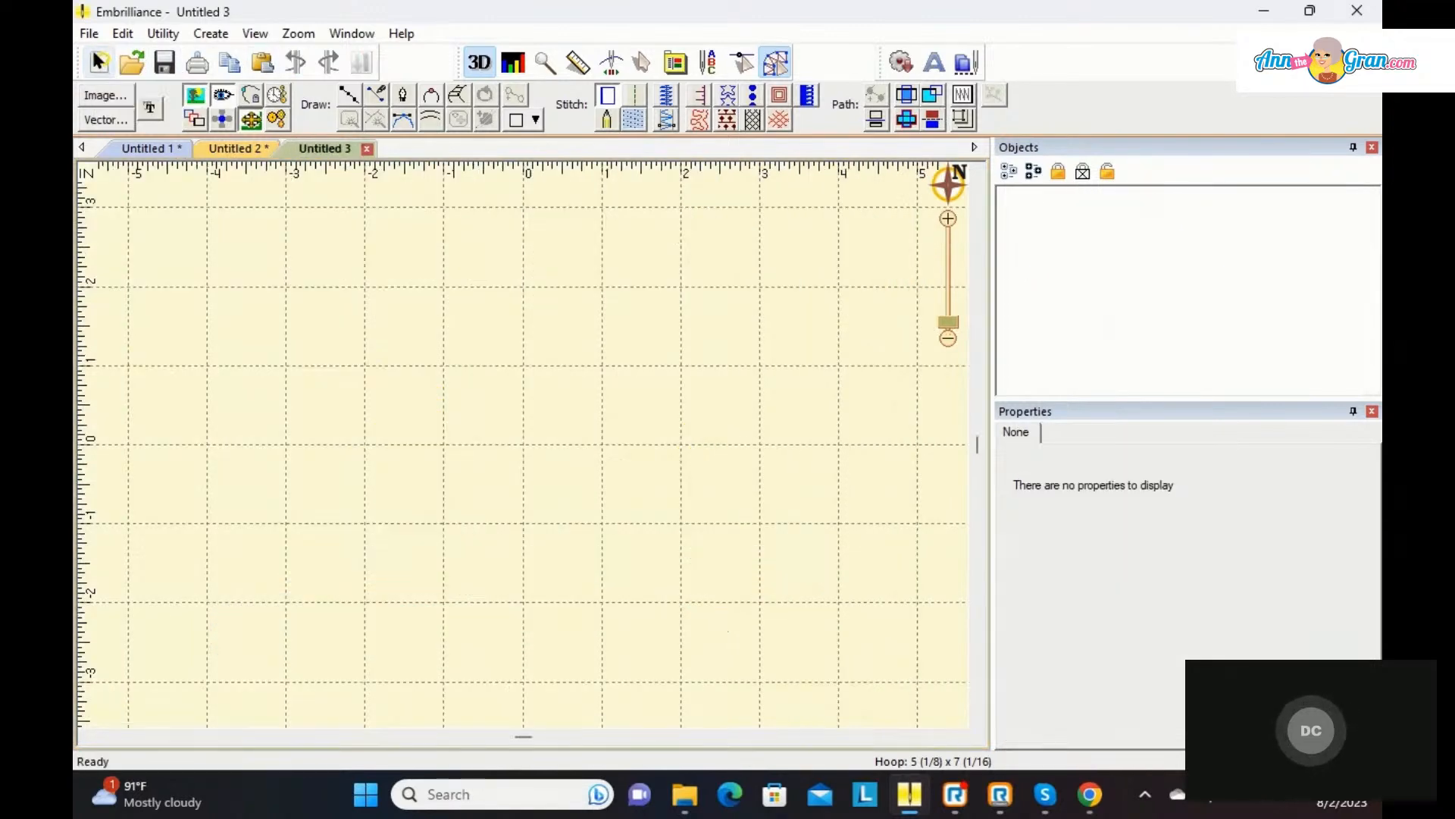
pyautogui.click(102, 124)
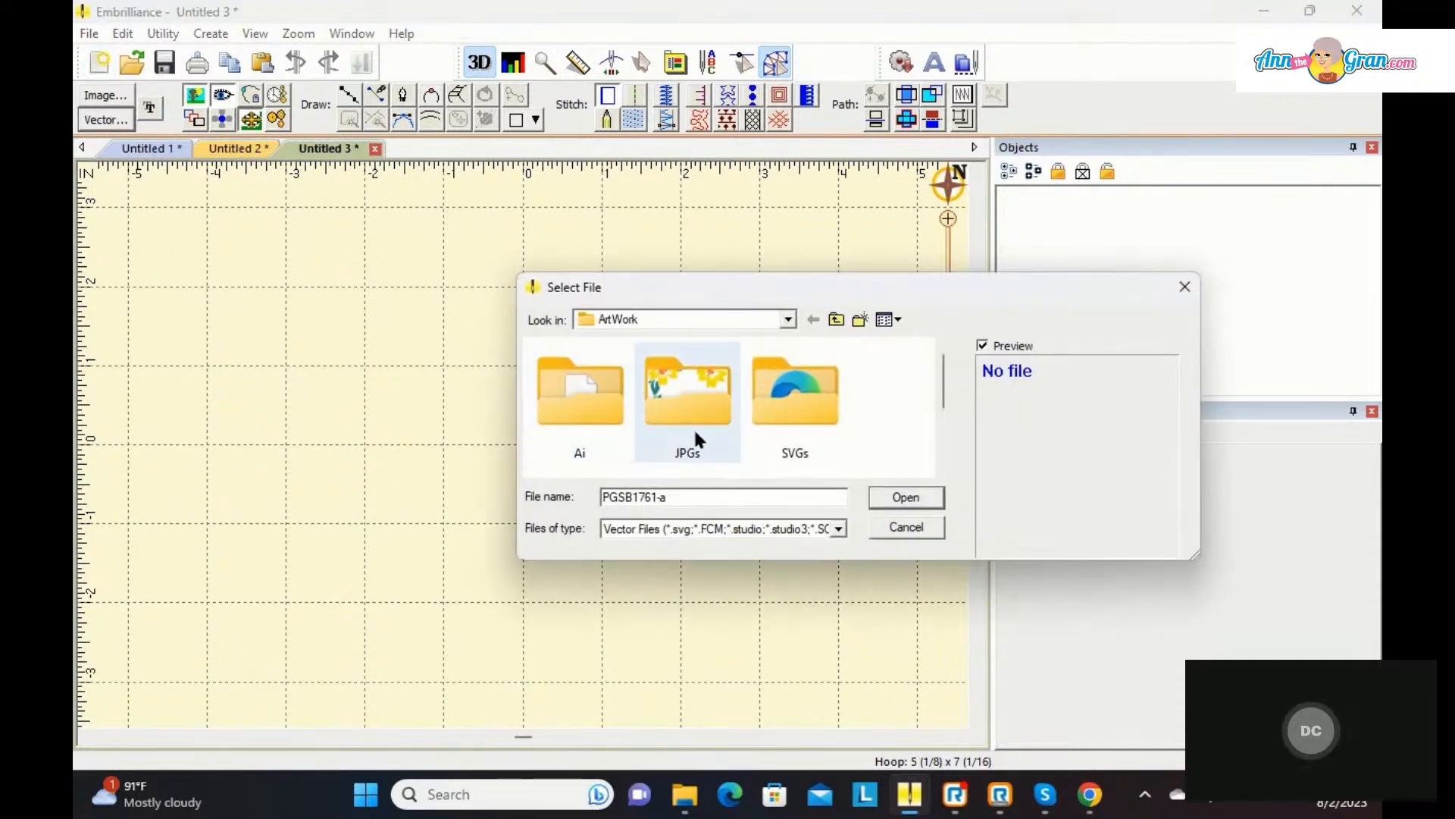
pyautogui.moveTo(945, 387); pyautogui.dragTo(948, 434)
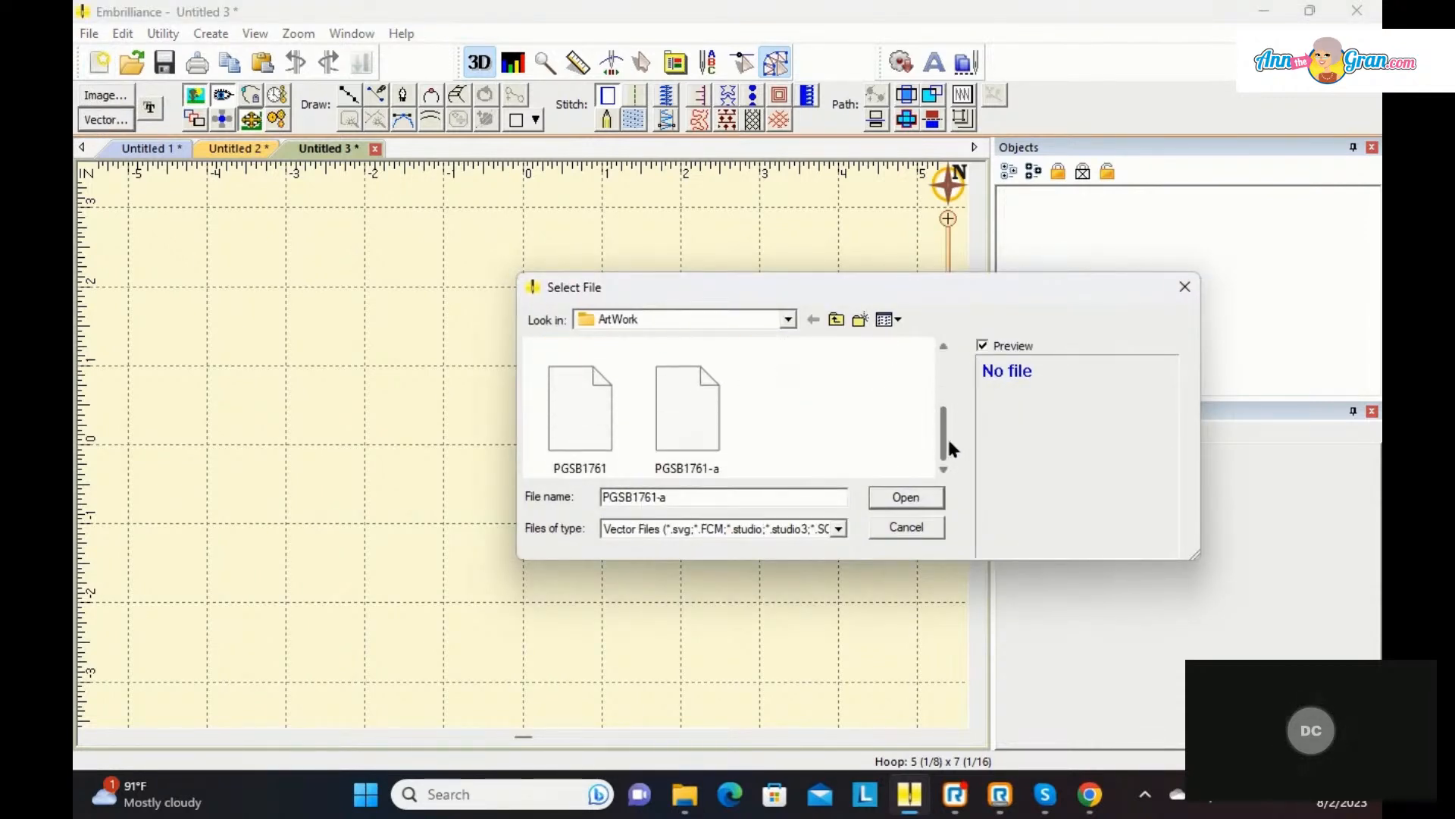
pyautogui.click(654, 442)
pyautogui.click(904, 497)
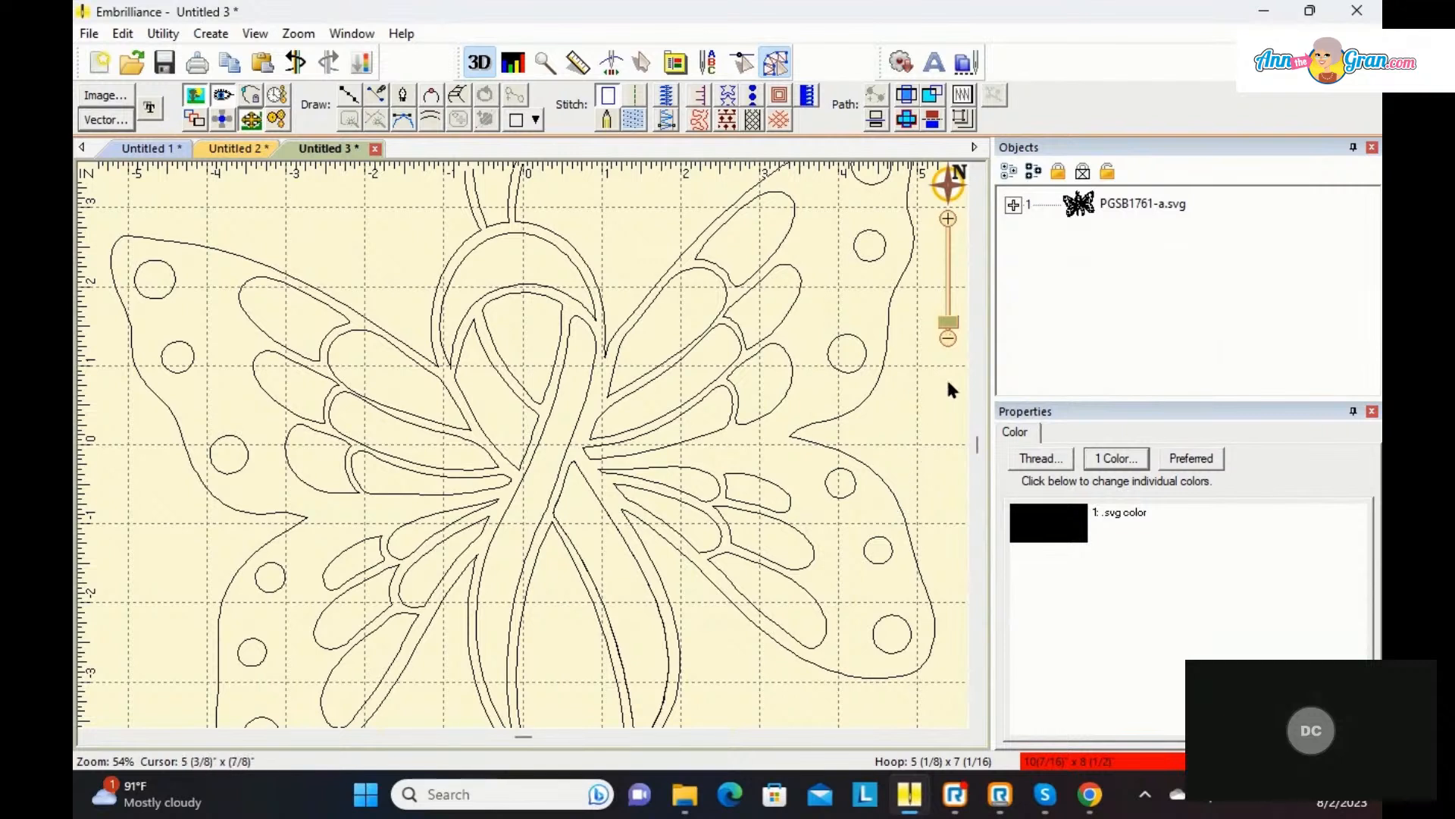
# Step: Delete the line on the ribbon's right tail and adjust the butterfly outline's nodes where the head meets the upper right wing
pyautogui.click(653, 611)
pyautogui.press('Delete')
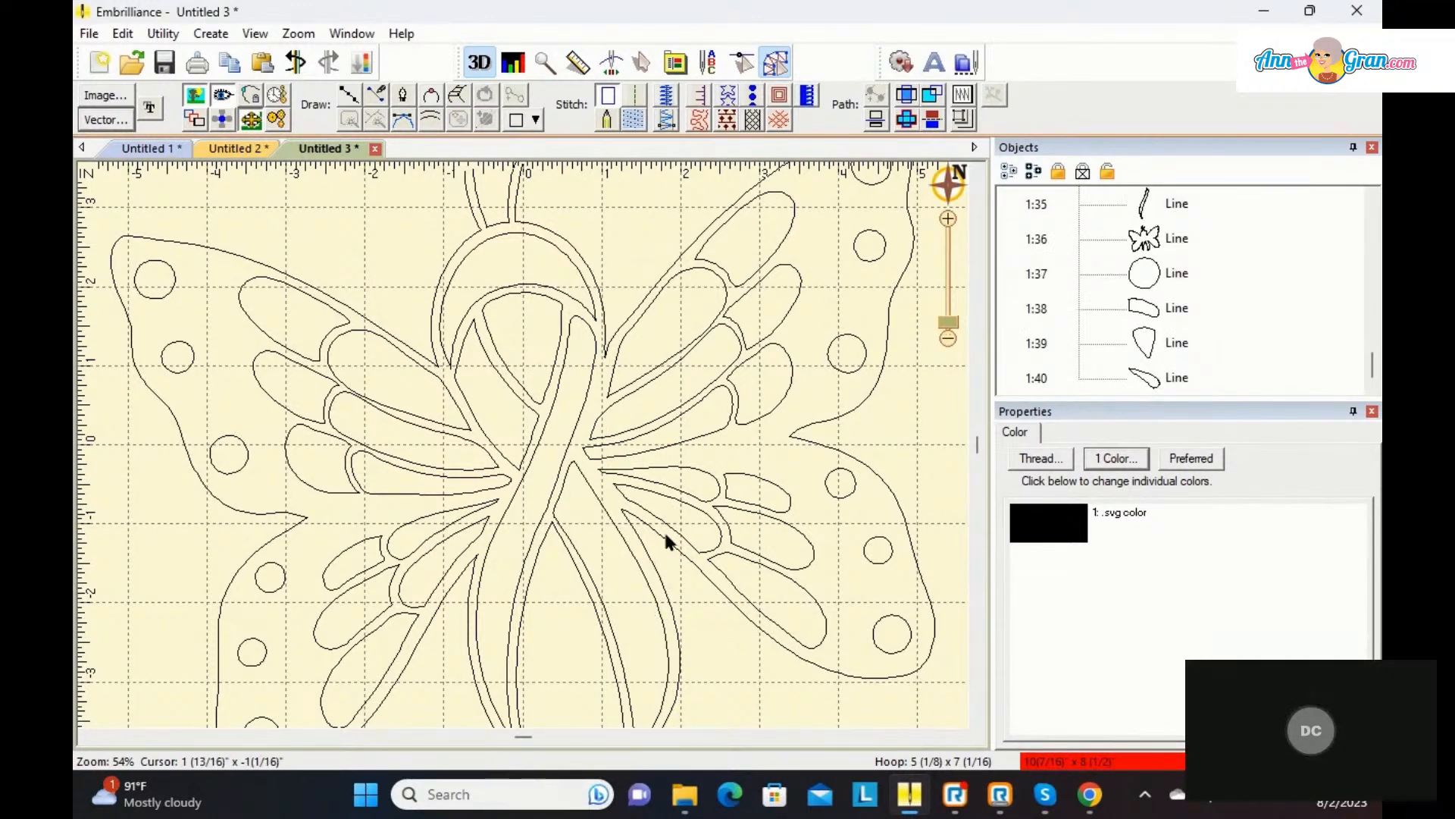
pyautogui.click(607, 353)
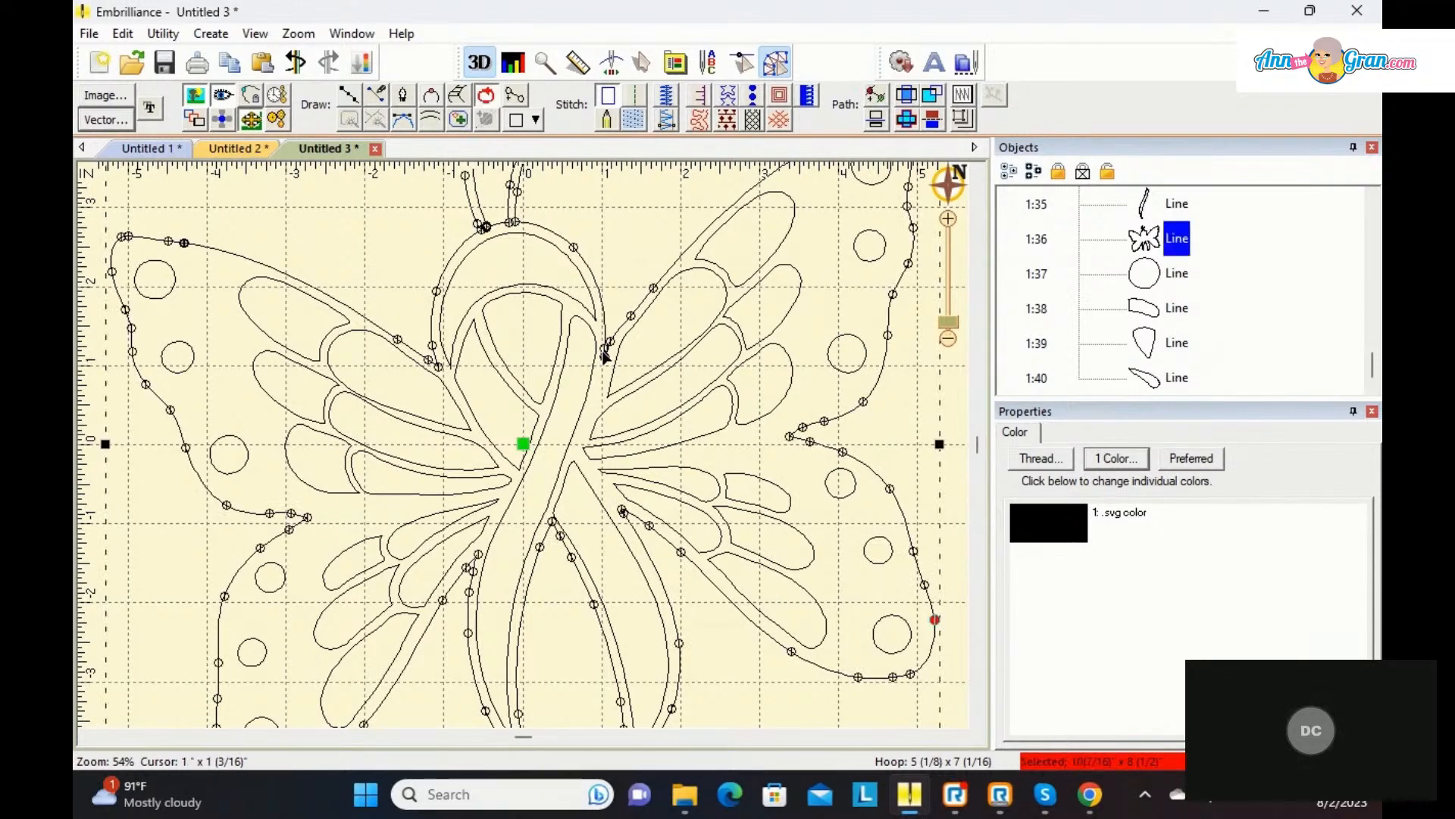
pyautogui.moveTo(608, 342); pyautogui.dragTo(606, 360)
pyautogui.click(606, 354)
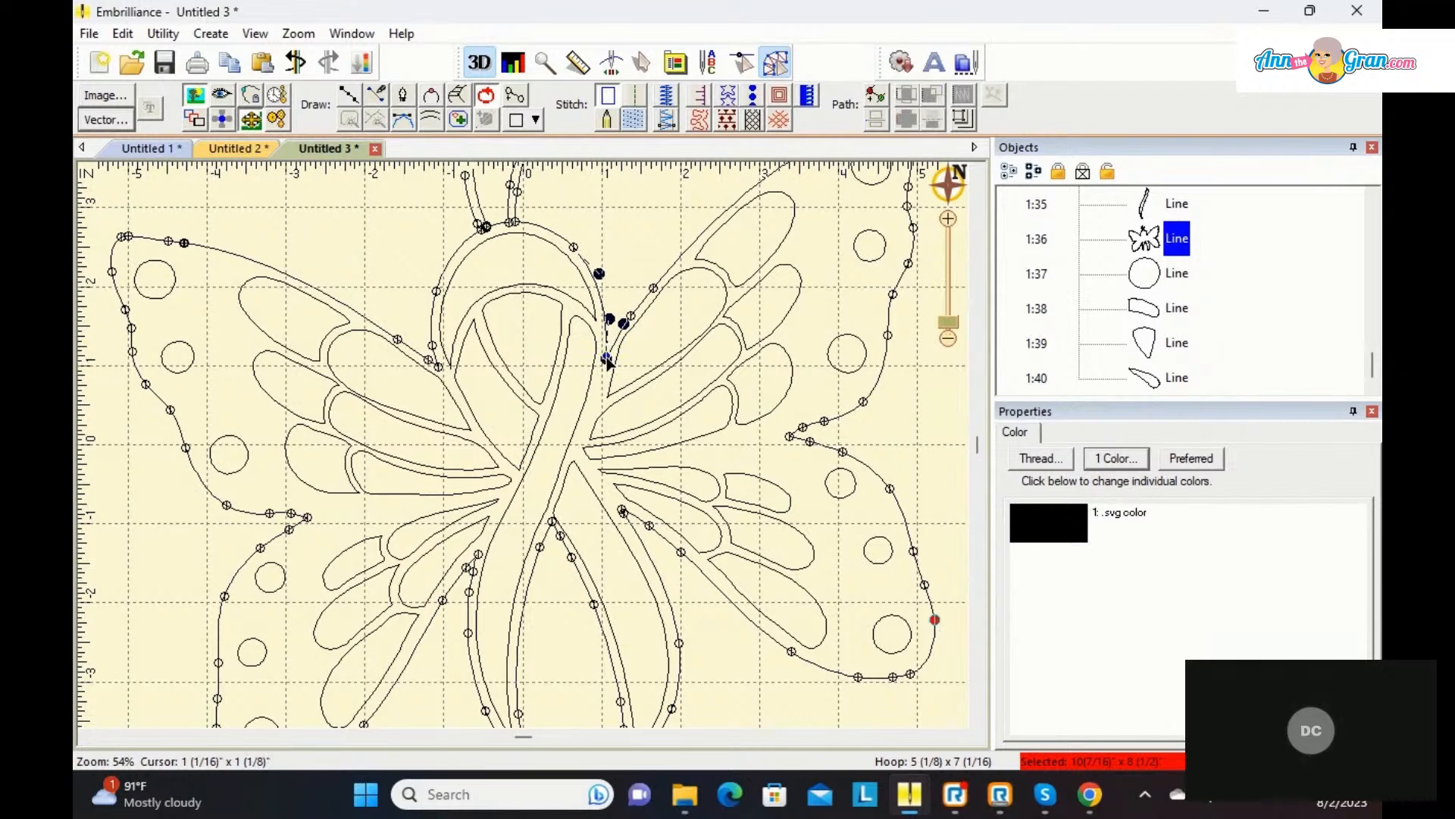
pyautogui.click(656, 250)
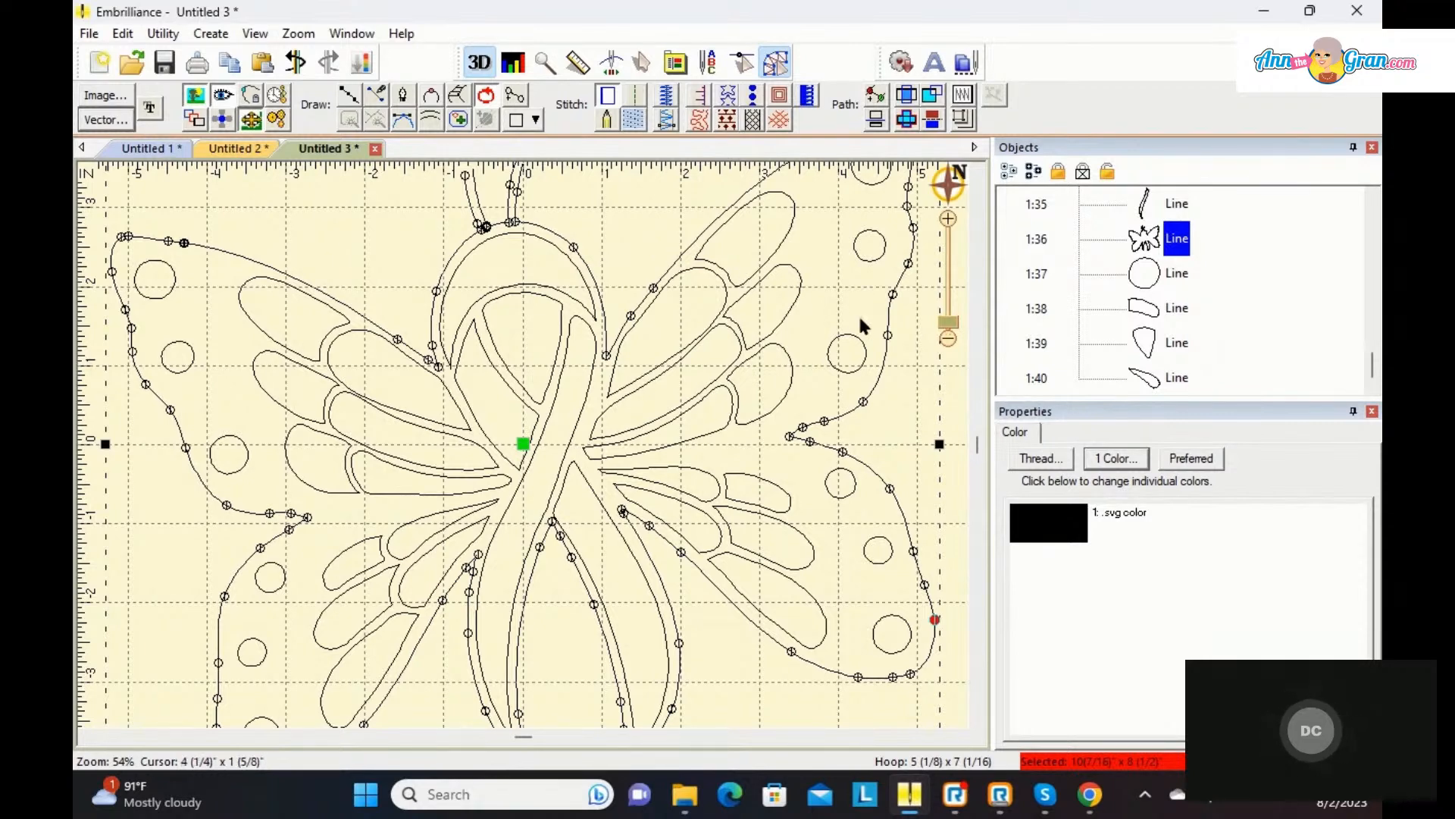
# Step: Convert the large butterfly outline into a fill stitch object
pyautogui.click(948, 337)
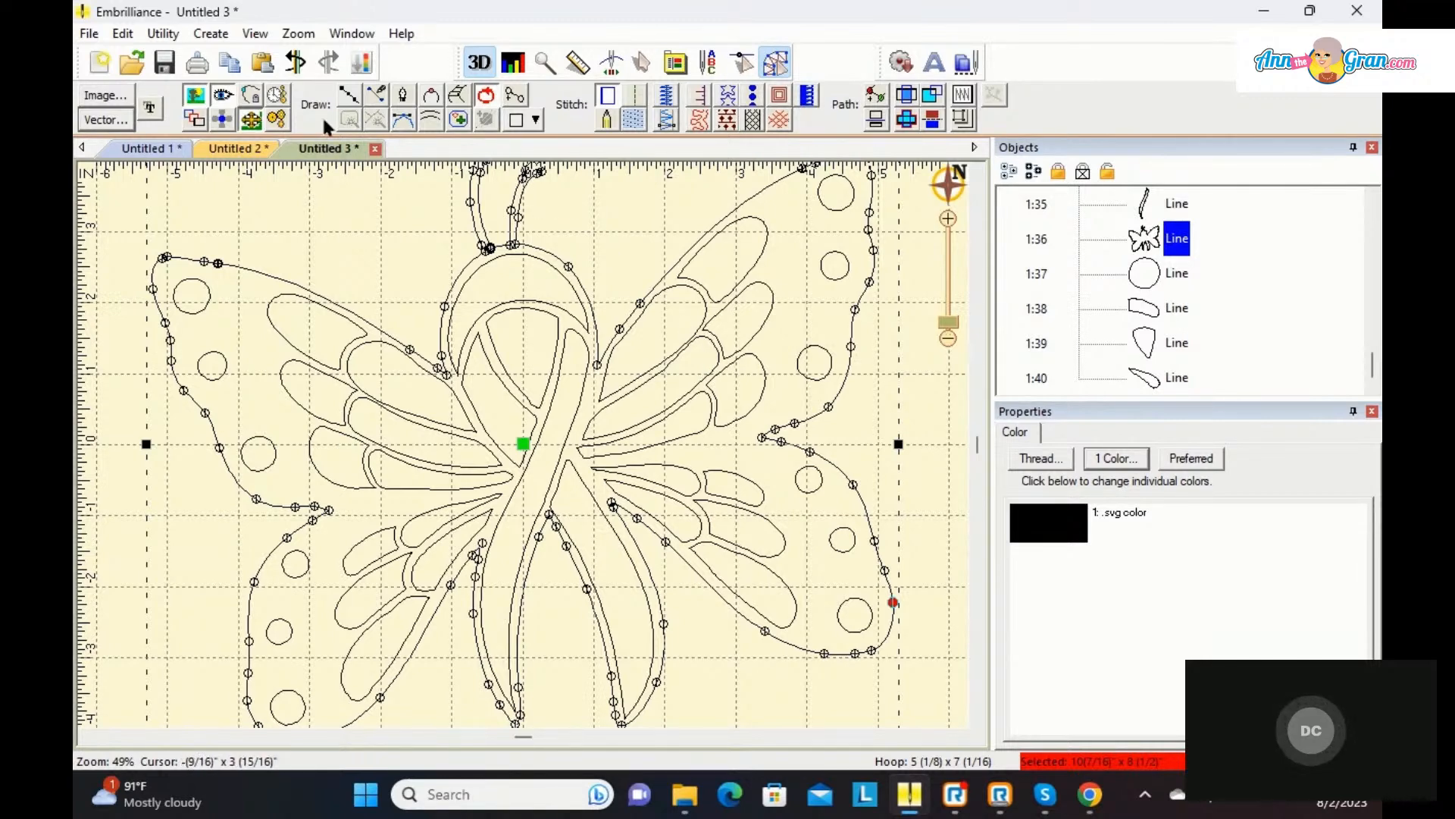
pyautogui.click(279, 96)
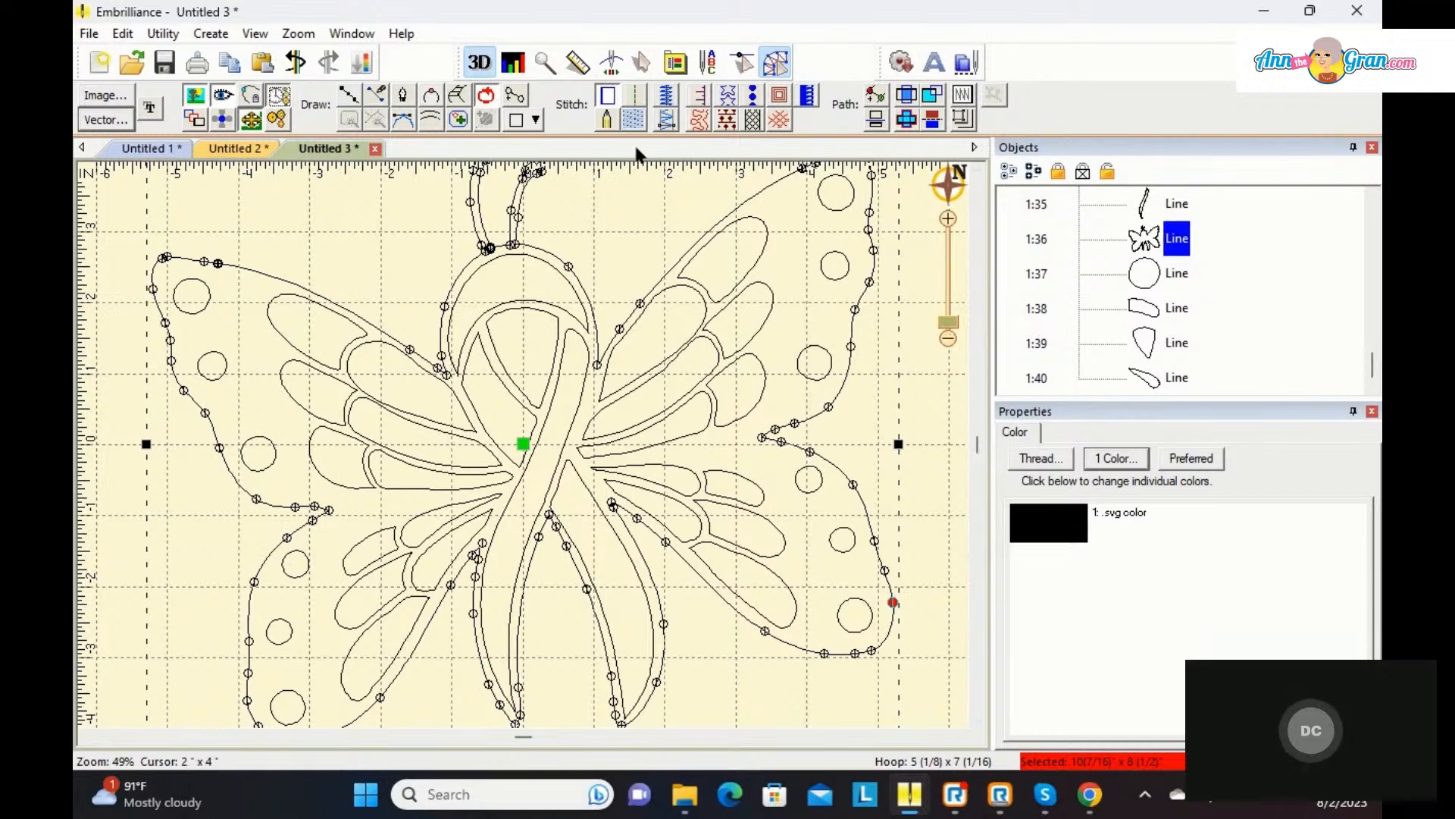
pyautogui.click(627, 120)
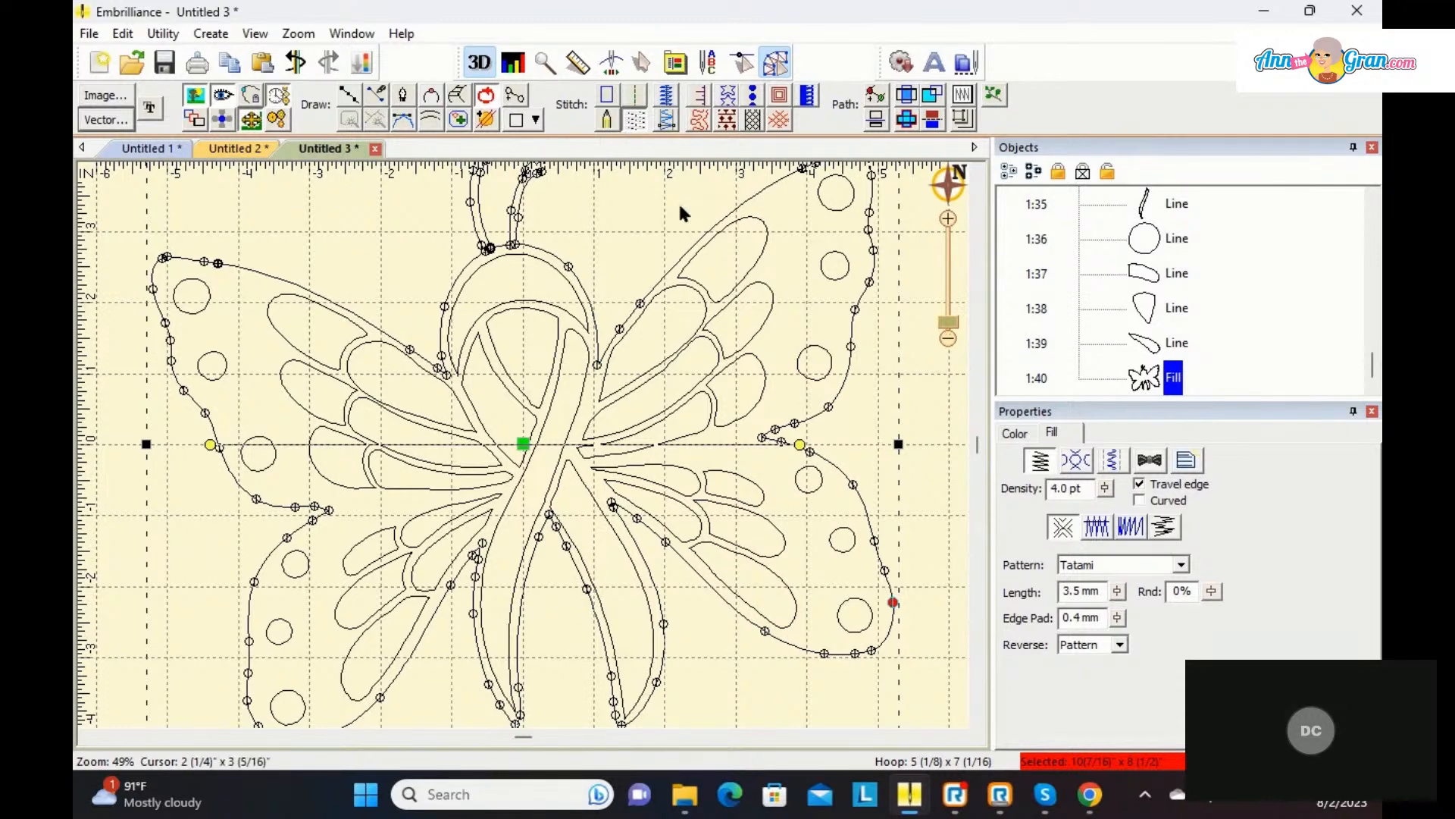
pyautogui.moveTo(1379, 367); pyautogui.dragTo(1376, 271)
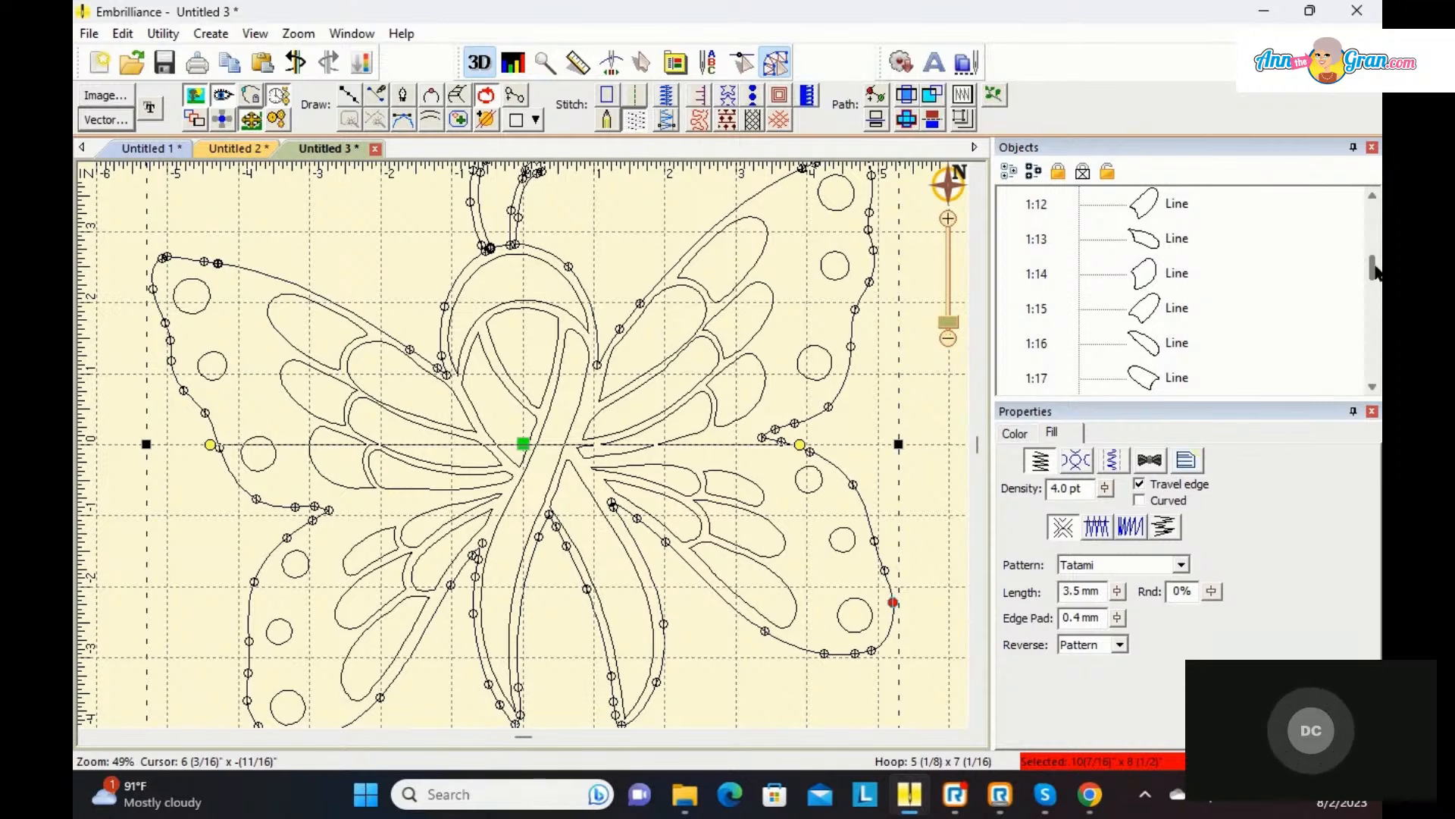
pyautogui.moveTo(1376, 272); pyautogui.dragTo(1370, 260)
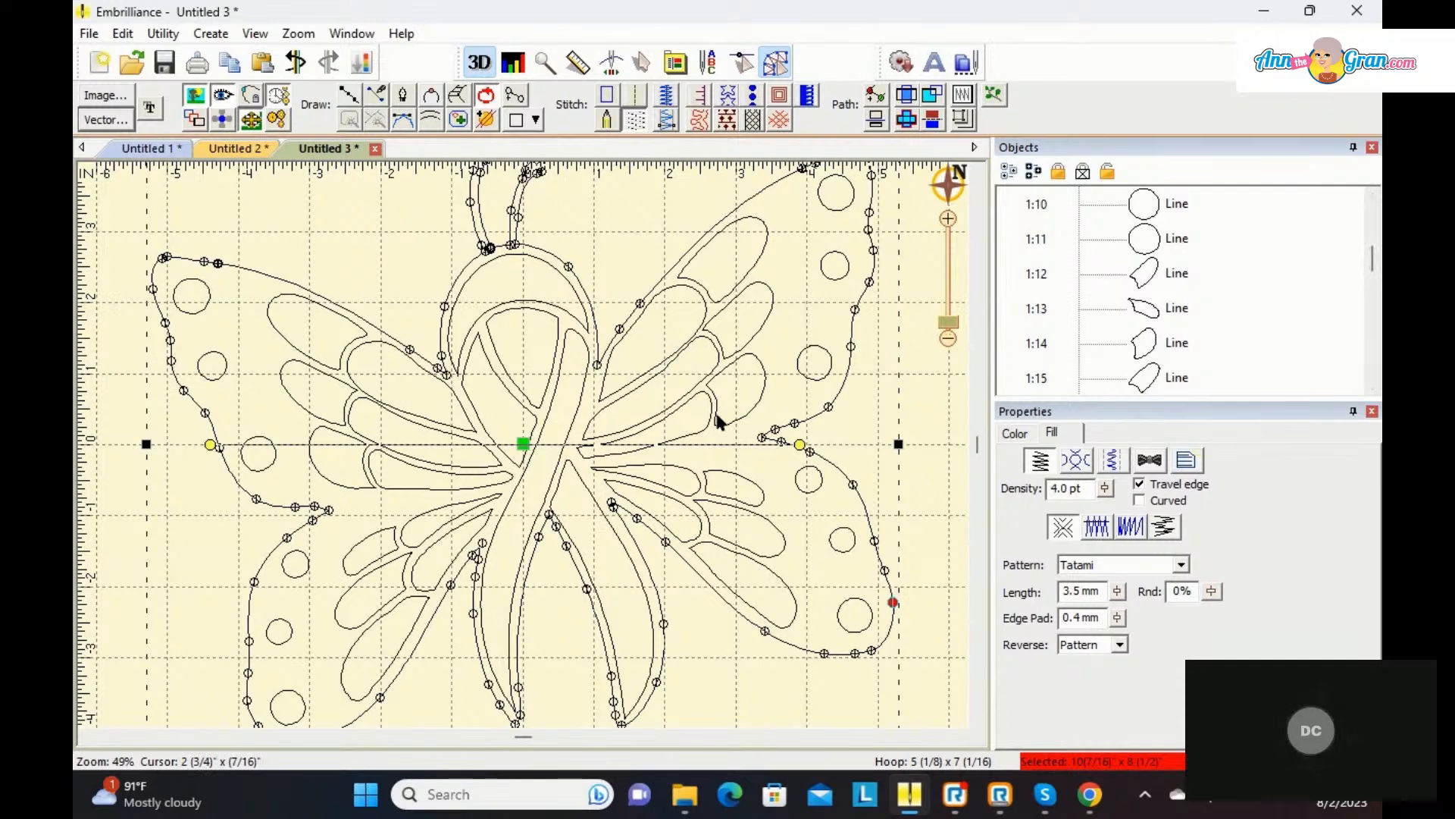
# Step: Give the large inner cell of the upper right wing Madeira thread 1031 Medium Orchid and convert it to a fill
pyautogui.click(671, 292)
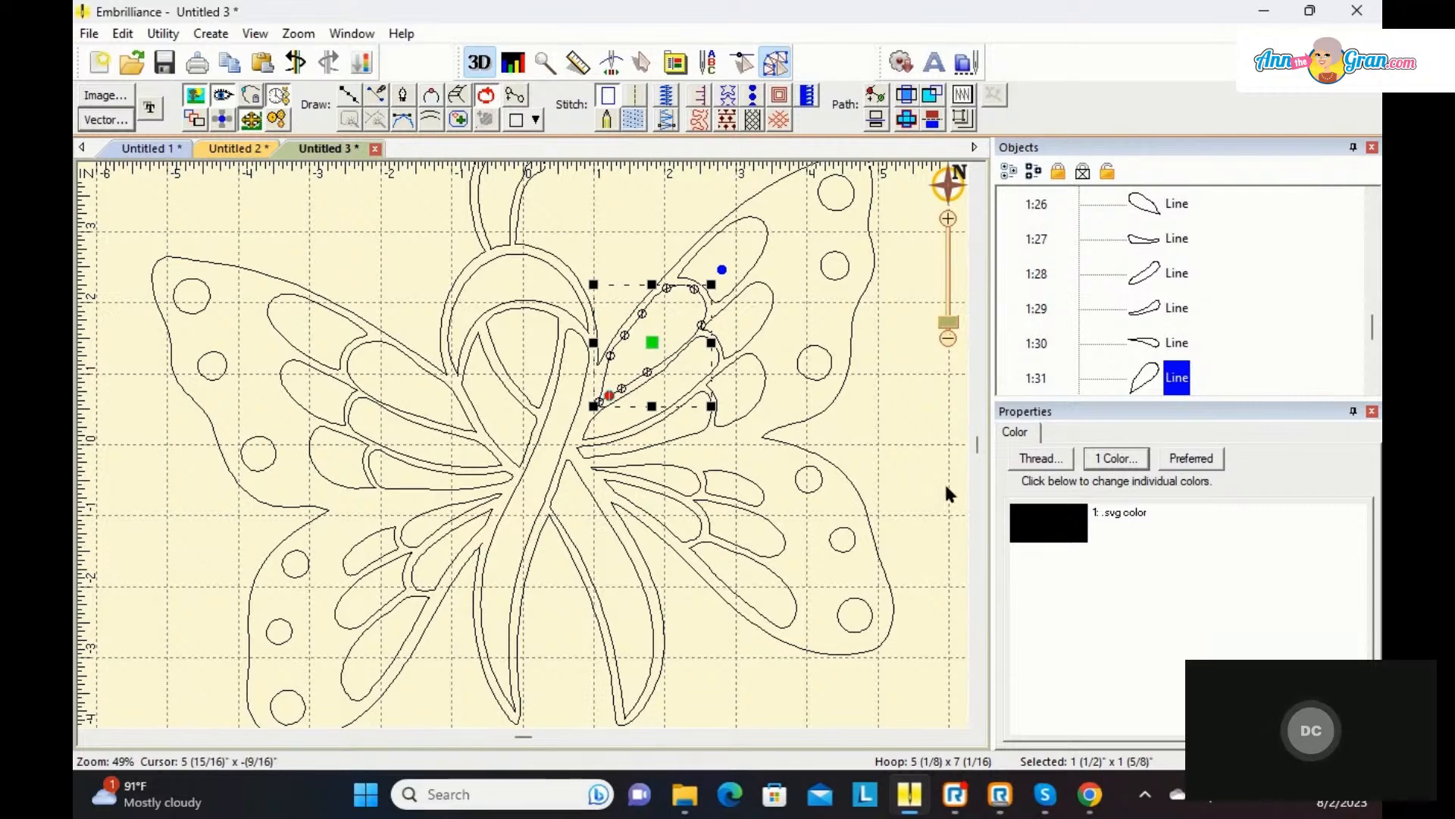
pyautogui.click(1056, 528)
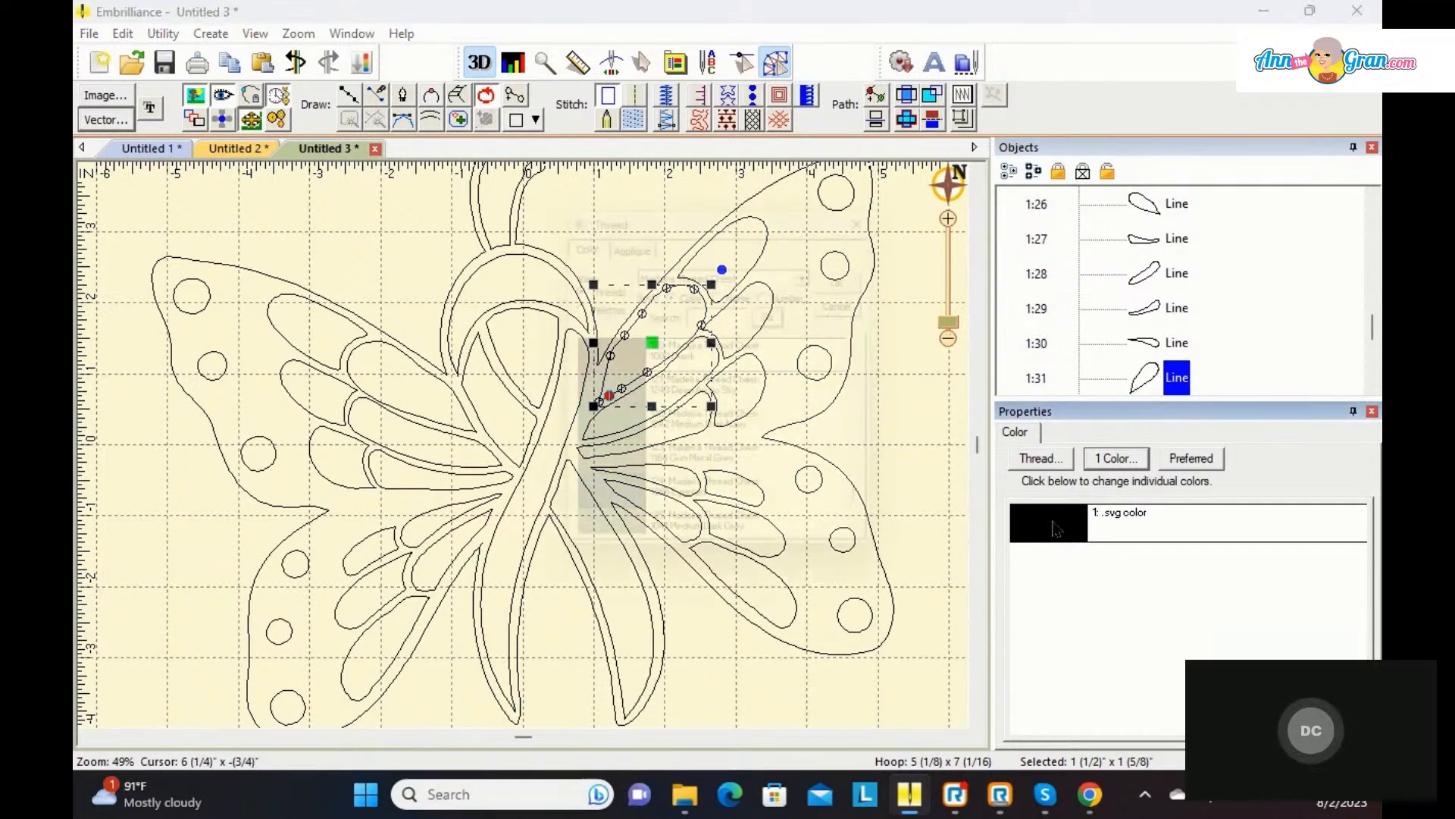
pyautogui.click(713, 311)
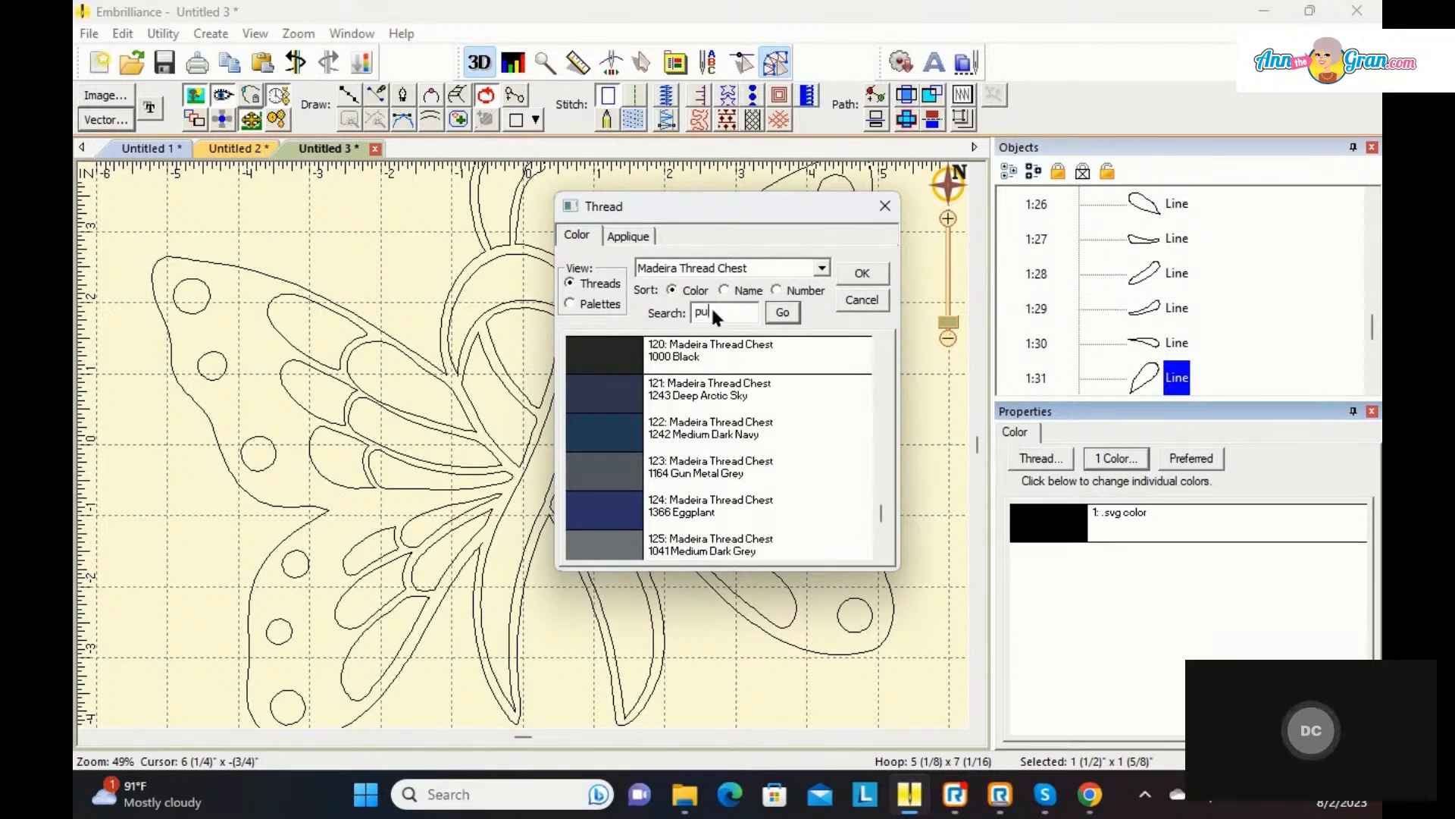
pyautogui.write('purple')
pyautogui.press('Return')
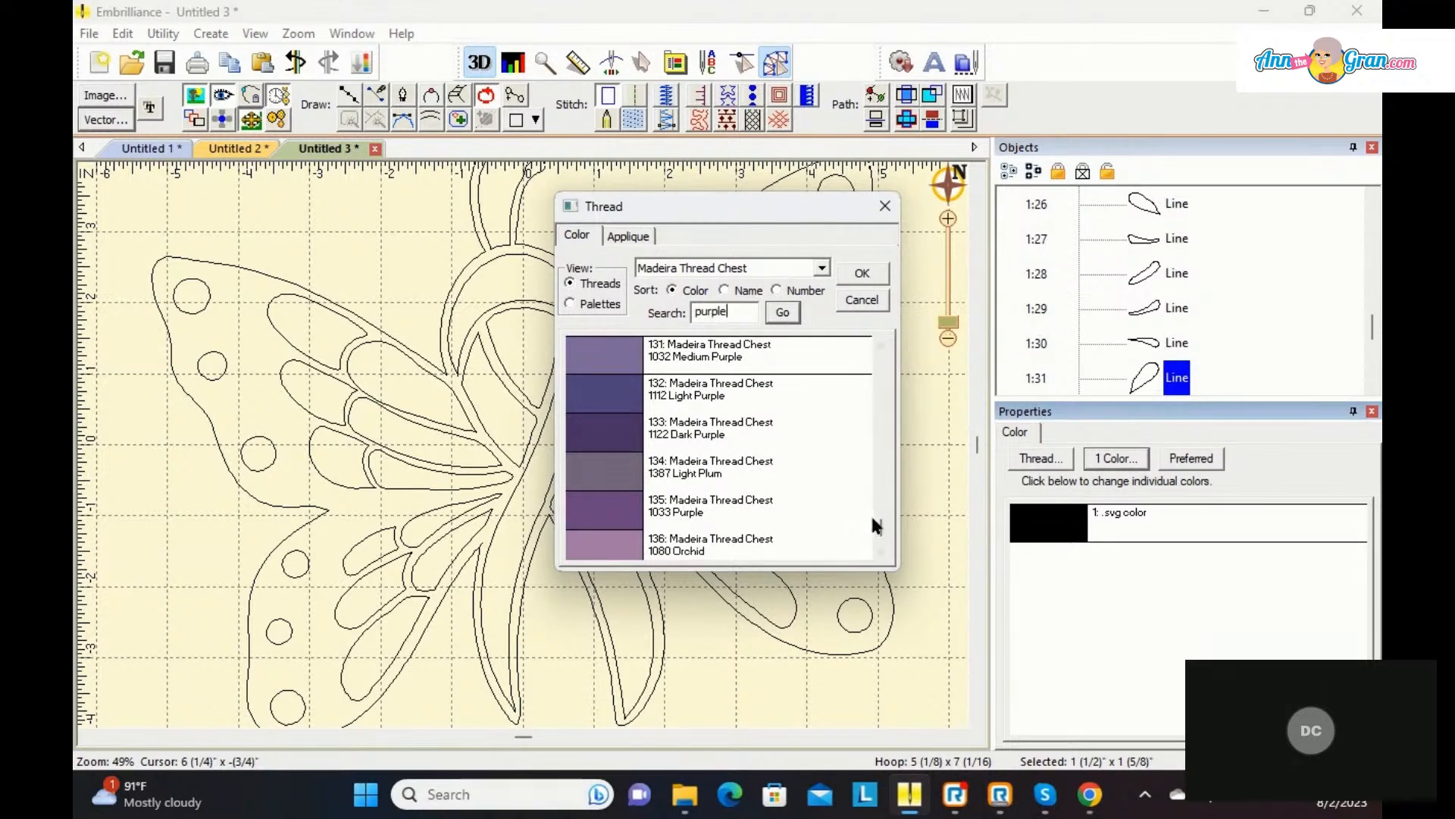
pyautogui.click(881, 538)
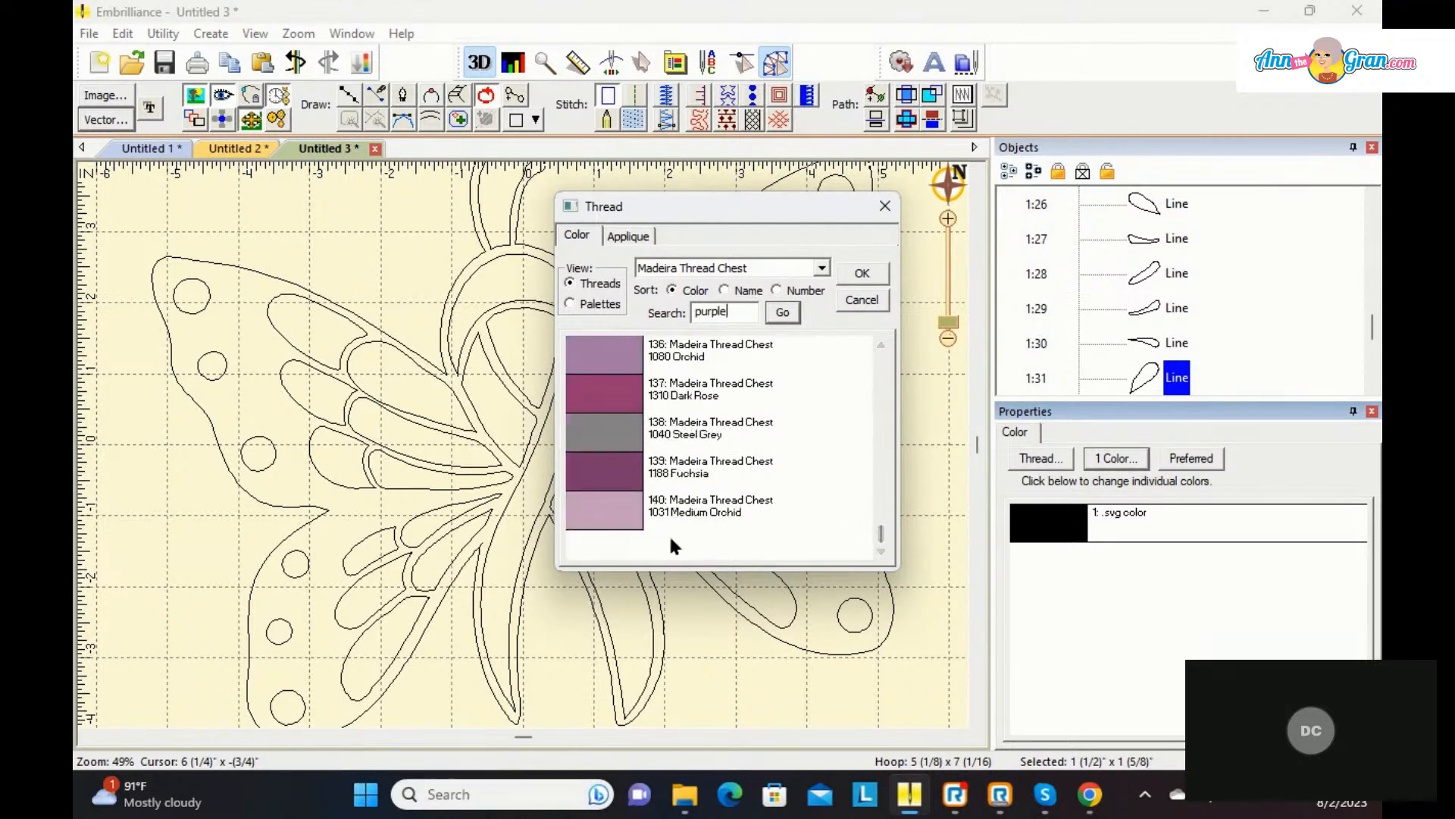
pyautogui.click(636, 519)
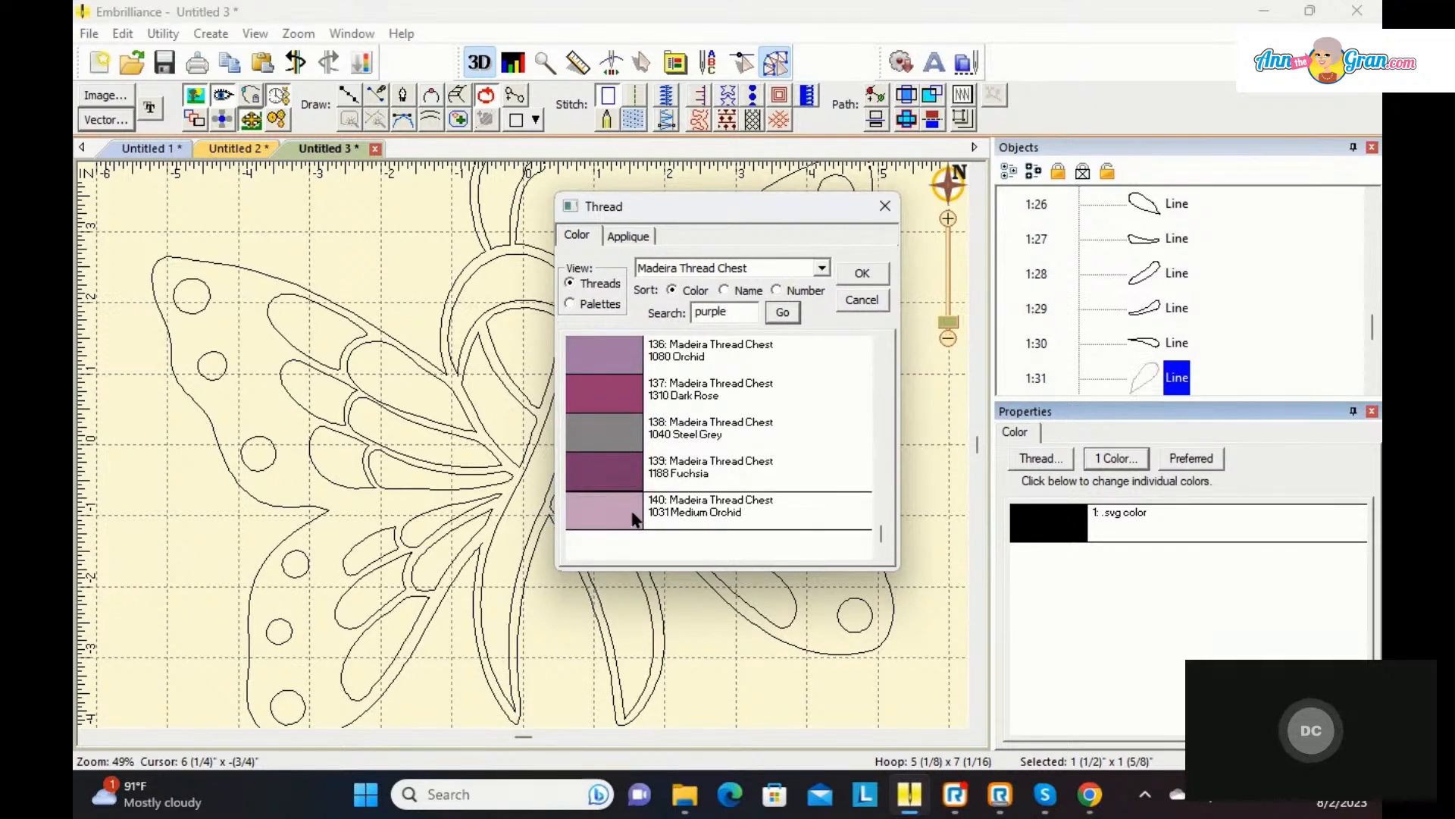
pyautogui.click(863, 278)
pyautogui.click(634, 119)
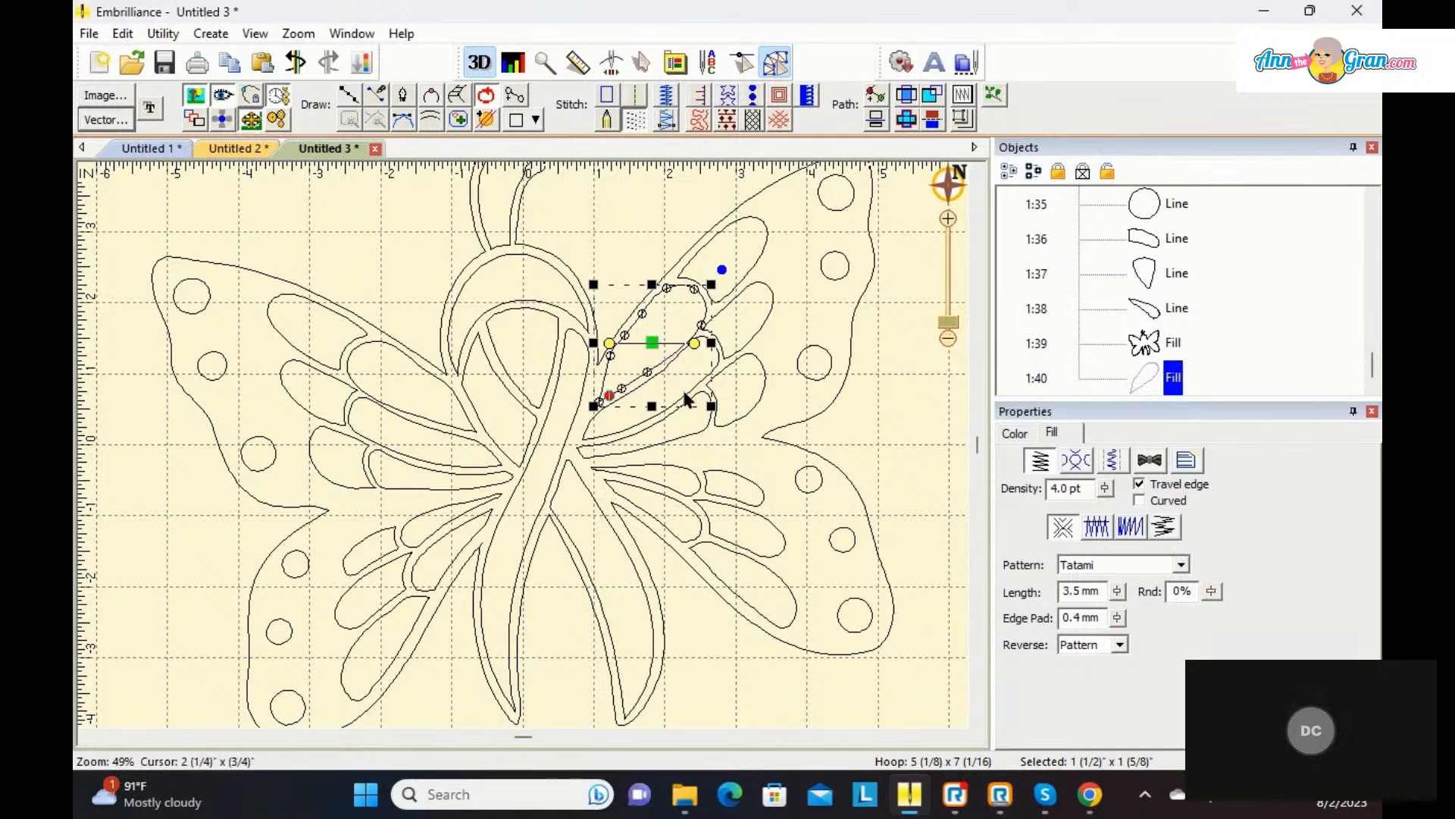
# Step: Give the second long wing cell below it 1031 Medium Orchid from the current page's palette and convert it to a fill
pyautogui.click(626, 429)
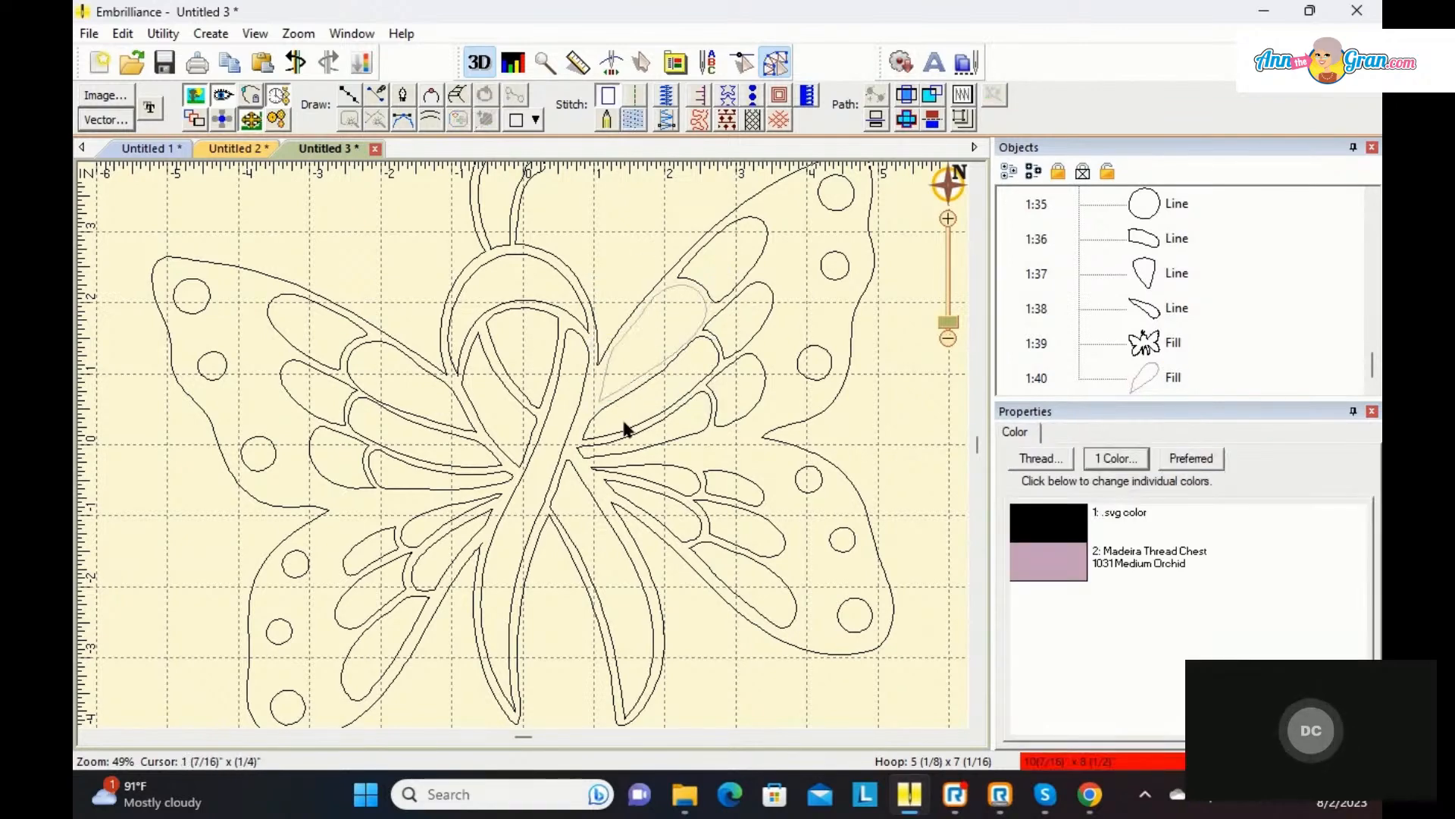
pyautogui.click(625, 428)
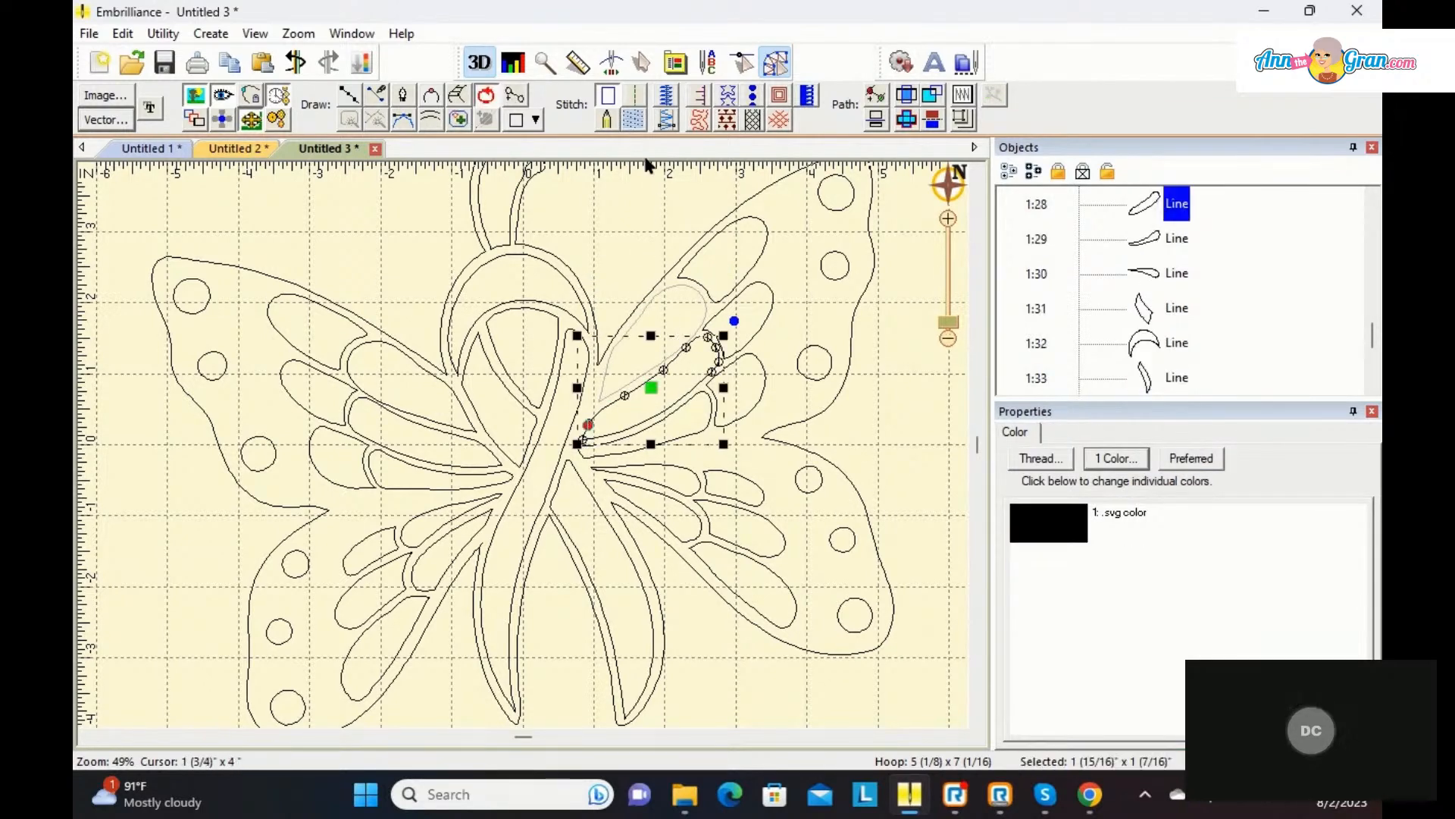
pyautogui.doubleClick(1043, 523)
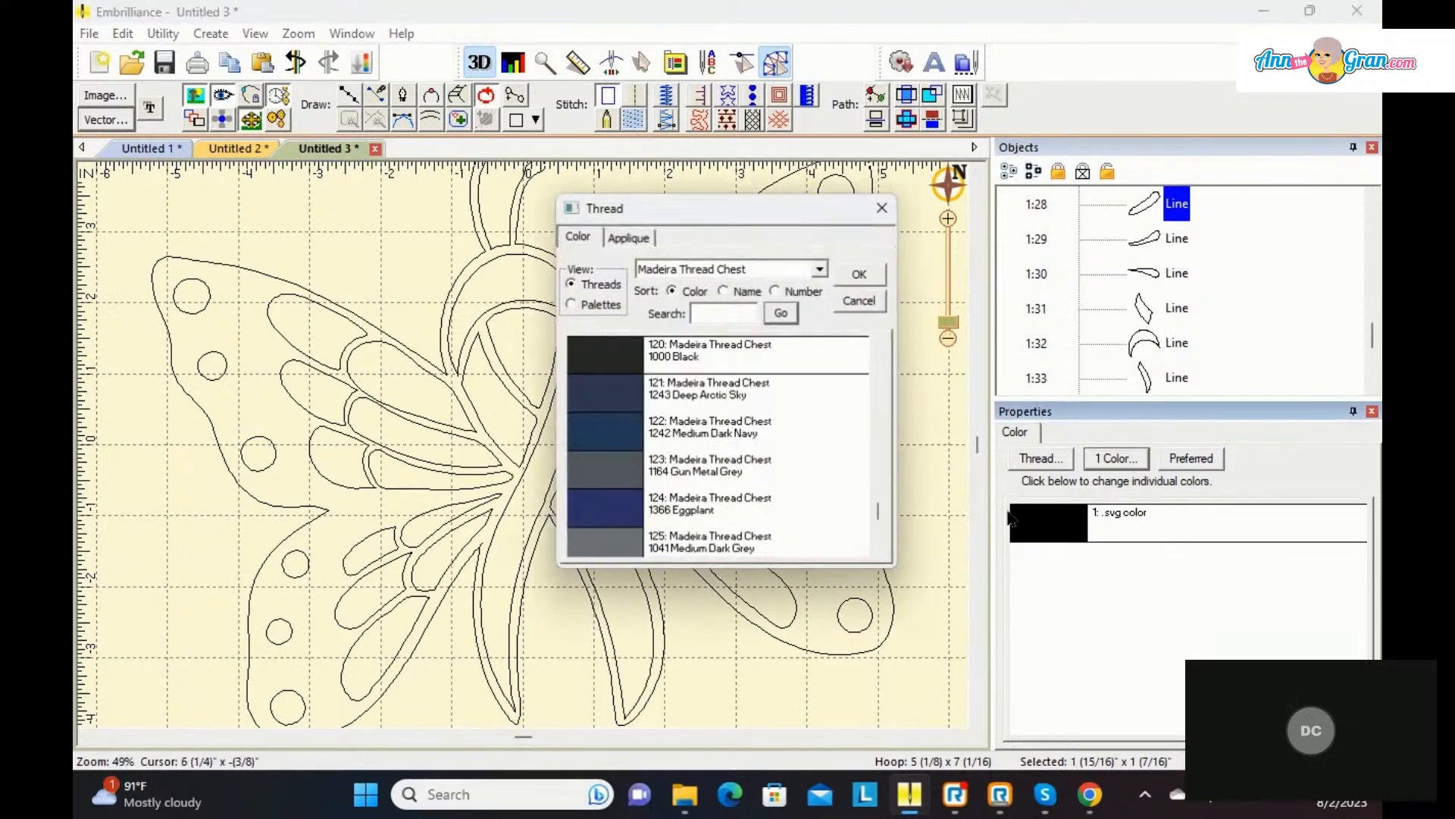
pyautogui.click(569, 302)
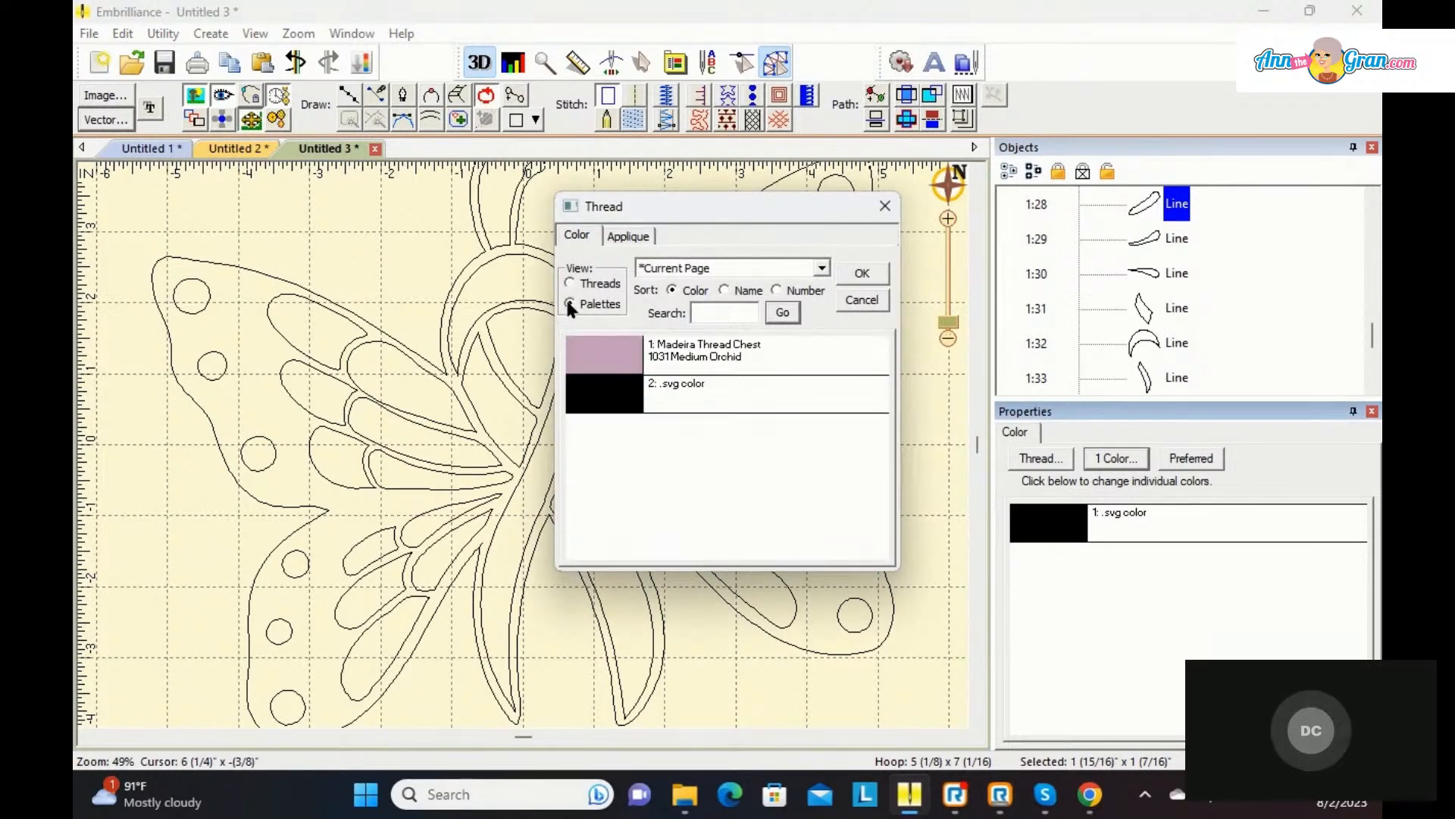
pyautogui.click(626, 364)
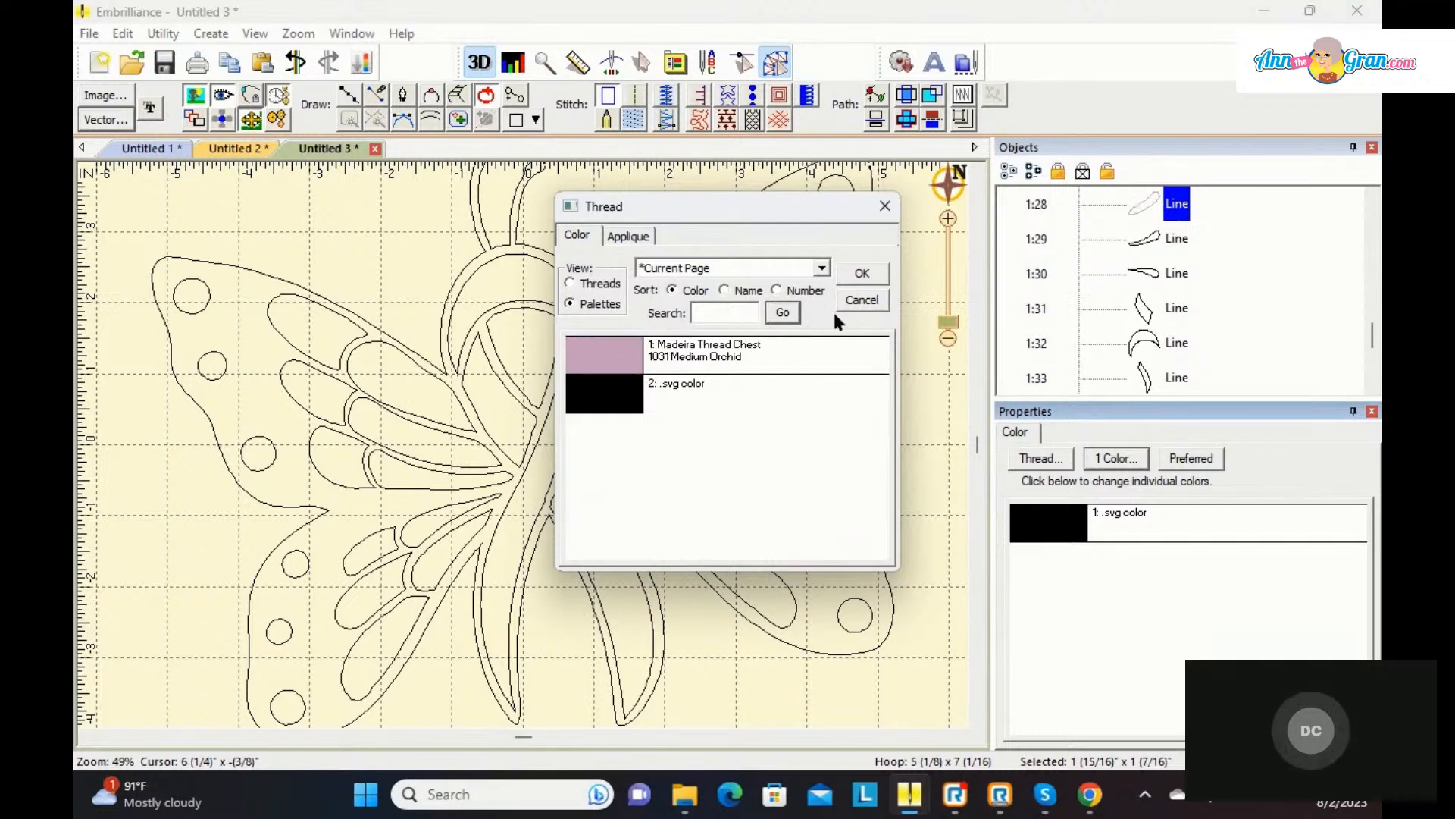
pyautogui.click(850, 270)
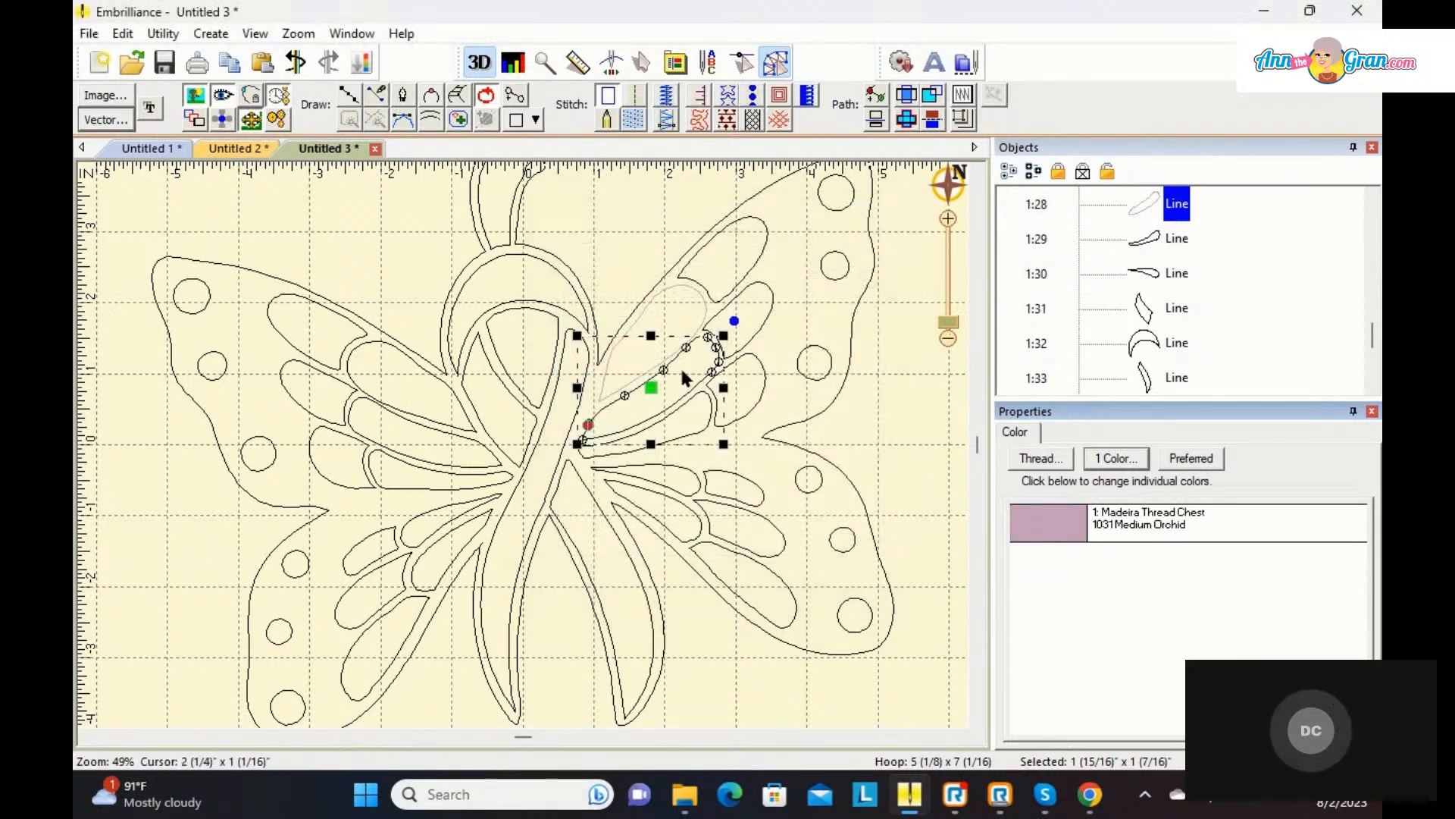
pyautogui.click(634, 118)
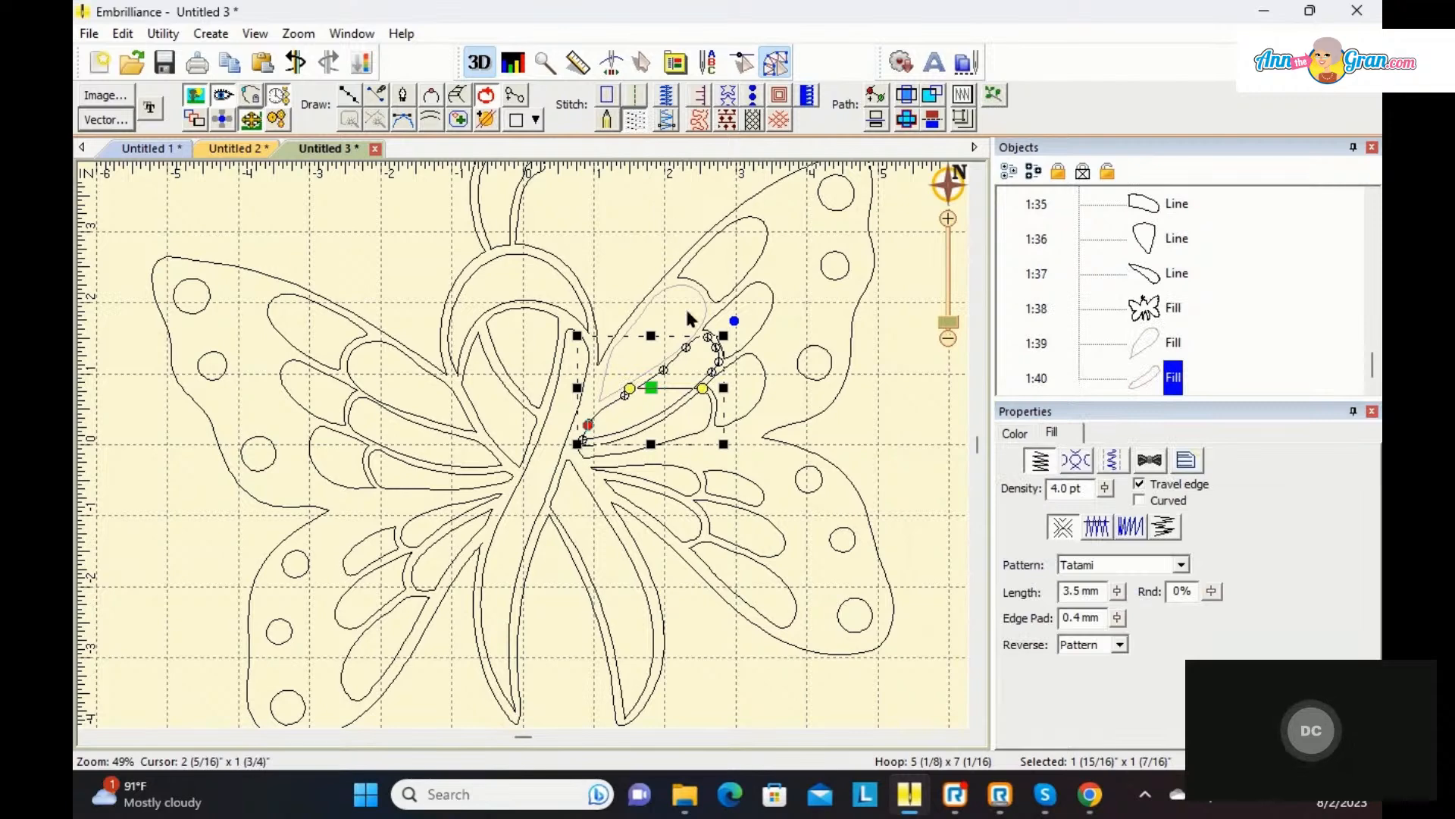
# Step: Give the lowest long cell of the upper right wing the palette color 1031 Medium Orchid and convert it to a fill
pyautogui.click(699, 425)
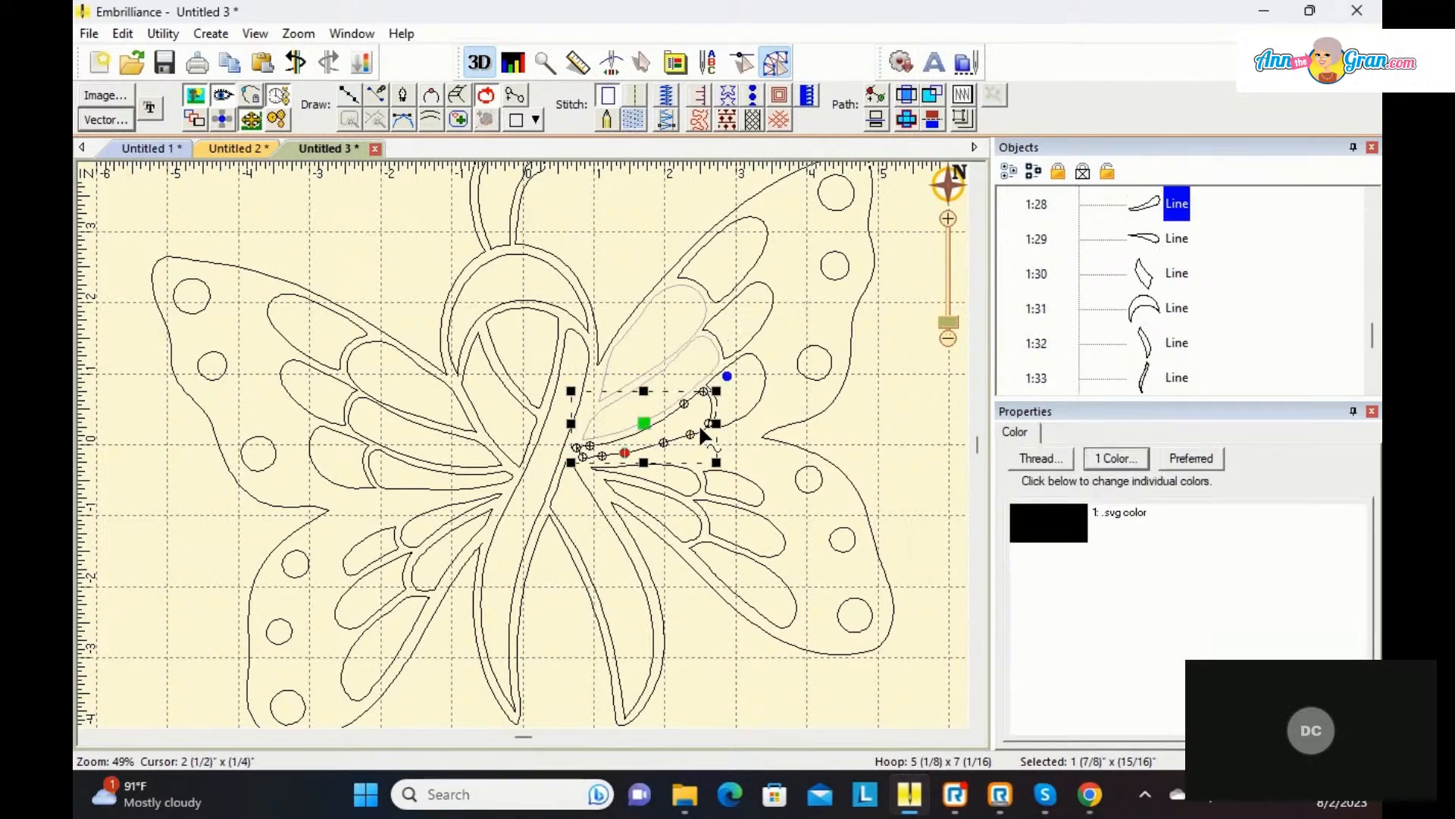
pyautogui.click(1069, 533)
pyautogui.click(621, 350)
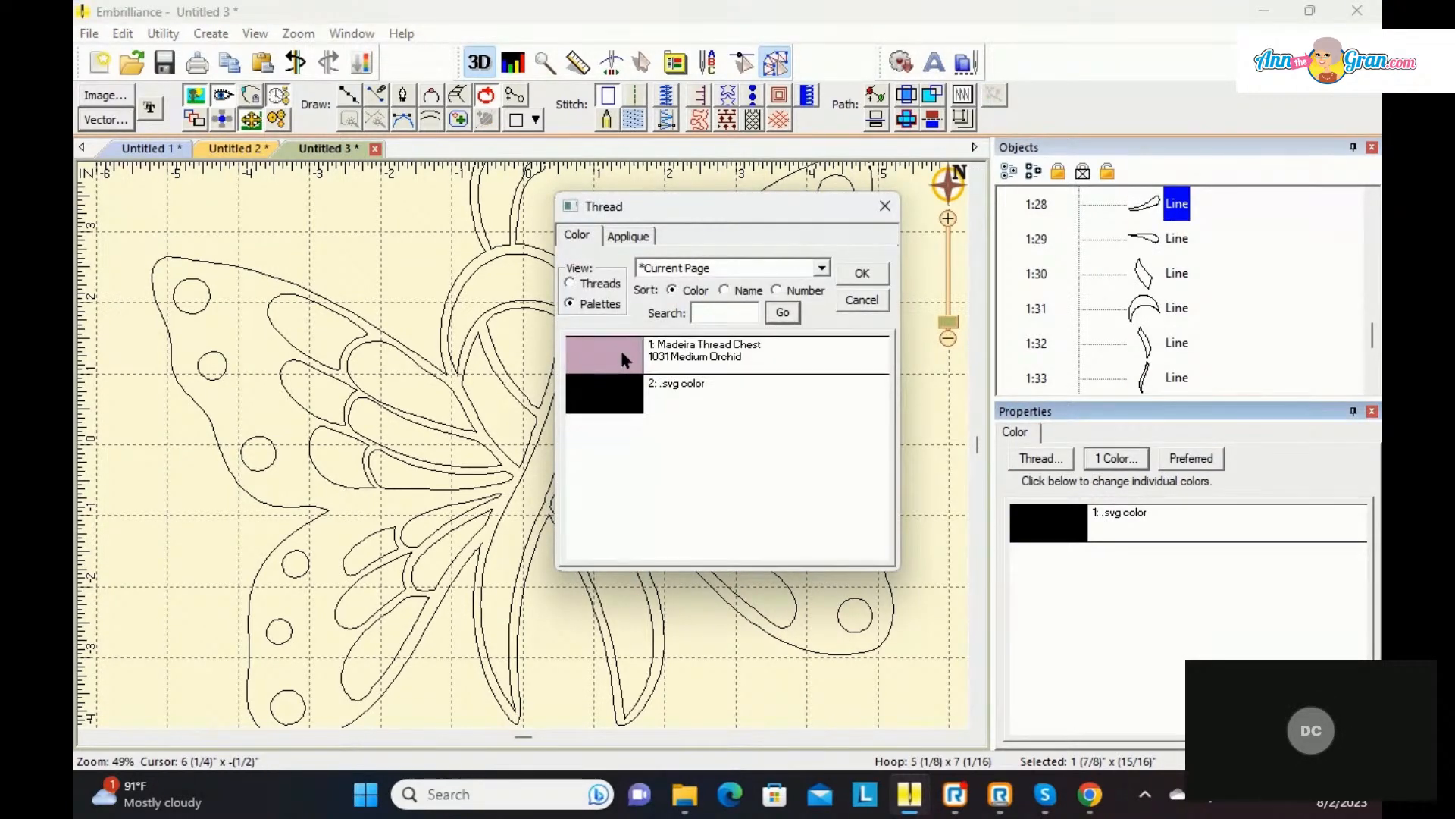
pyautogui.click(860, 274)
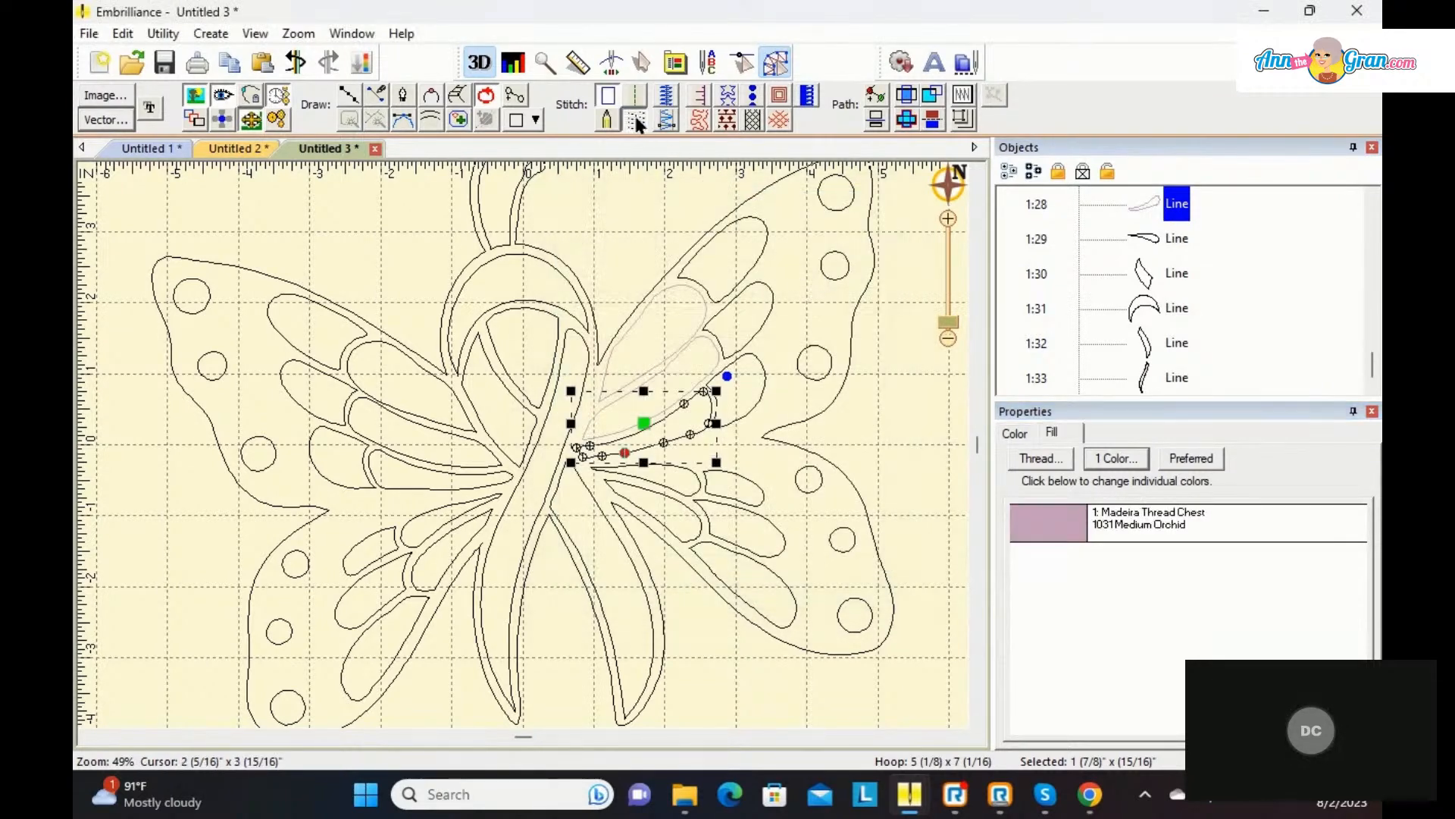
pyautogui.click(635, 119)
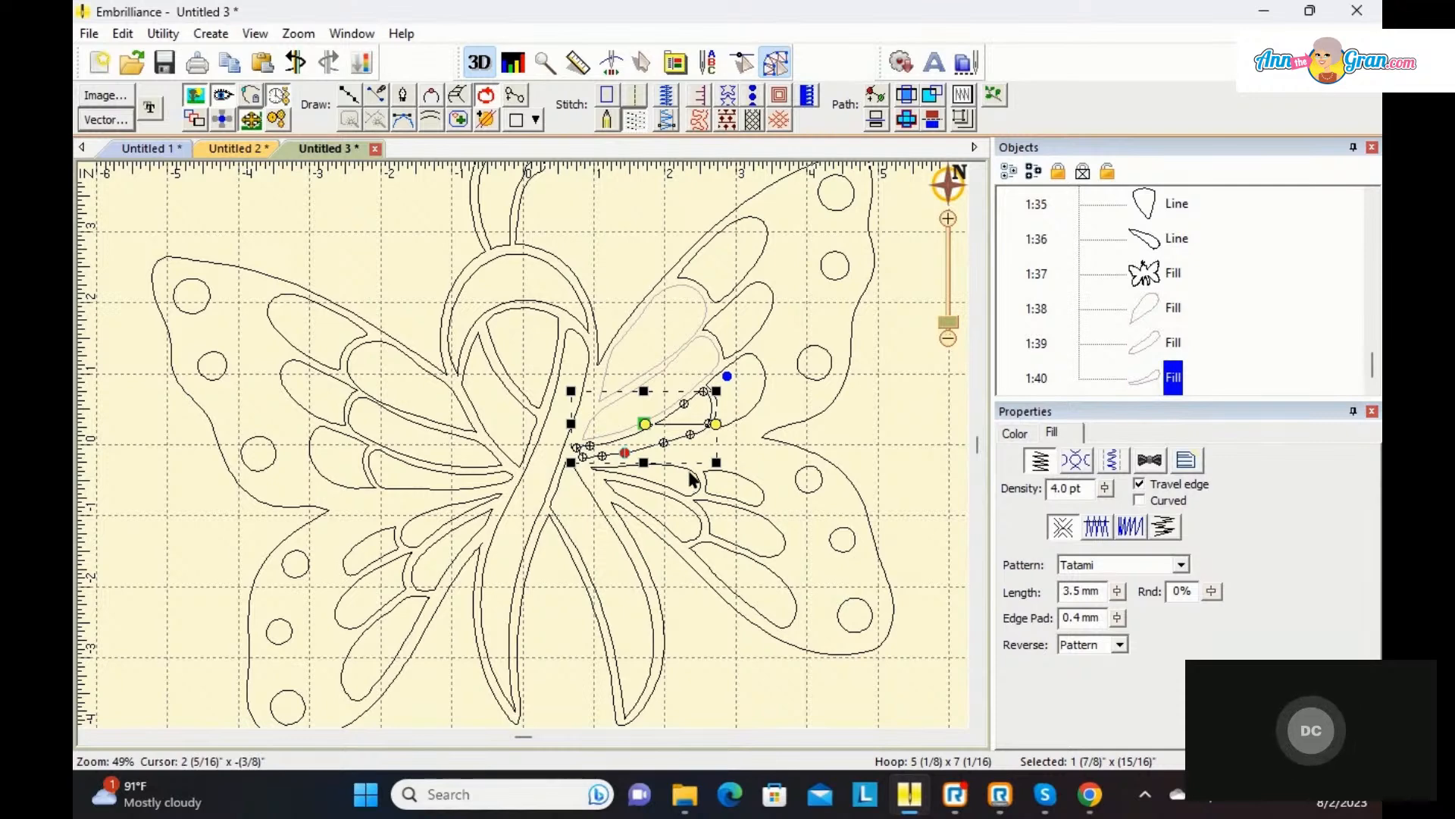
# Step: Convert the top inner cell of the lower right wing to a fill, and the cell below it to a 1031 Medium Orchid fill
pyautogui.click(692, 479)
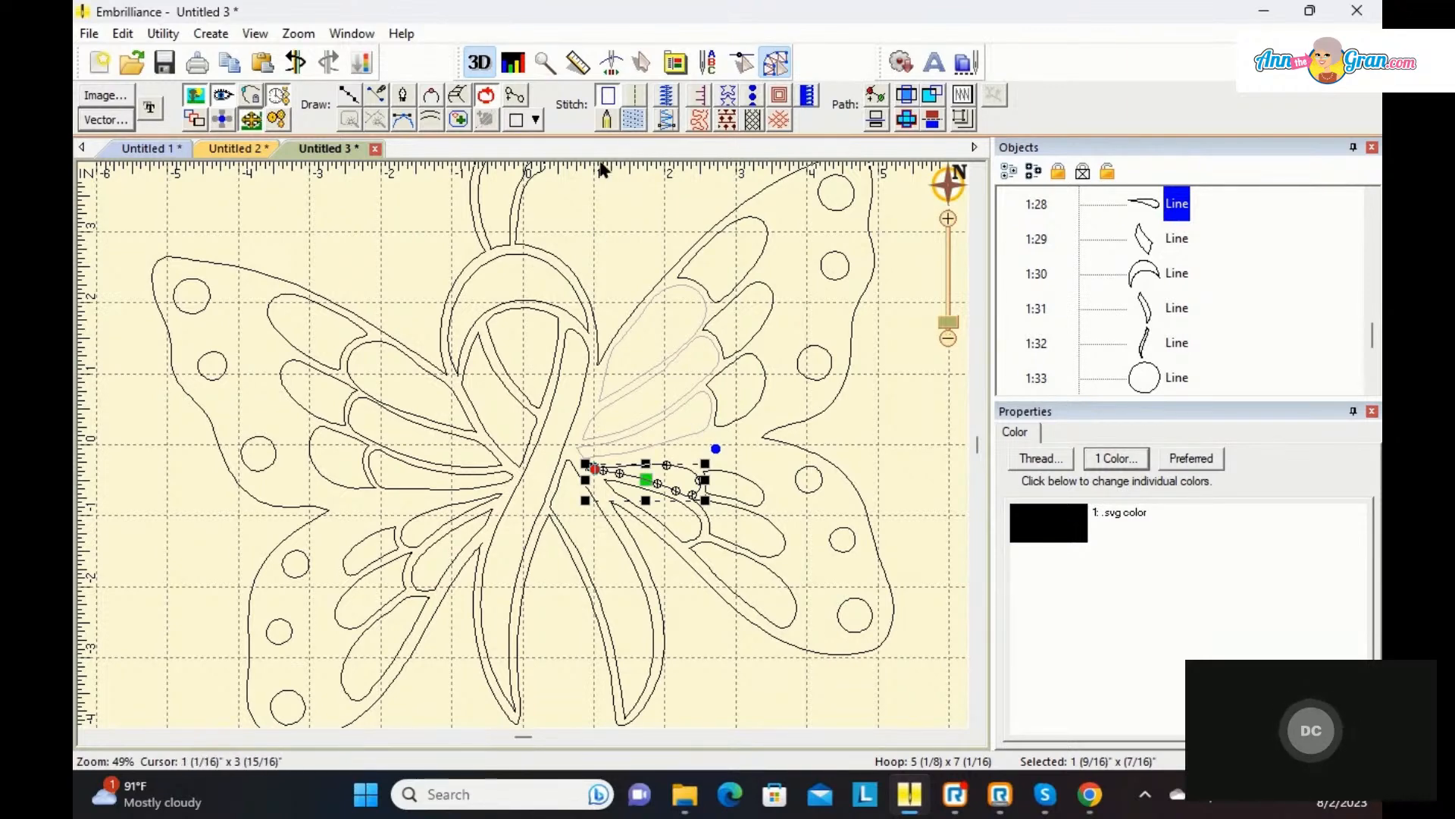
pyautogui.click(634, 120)
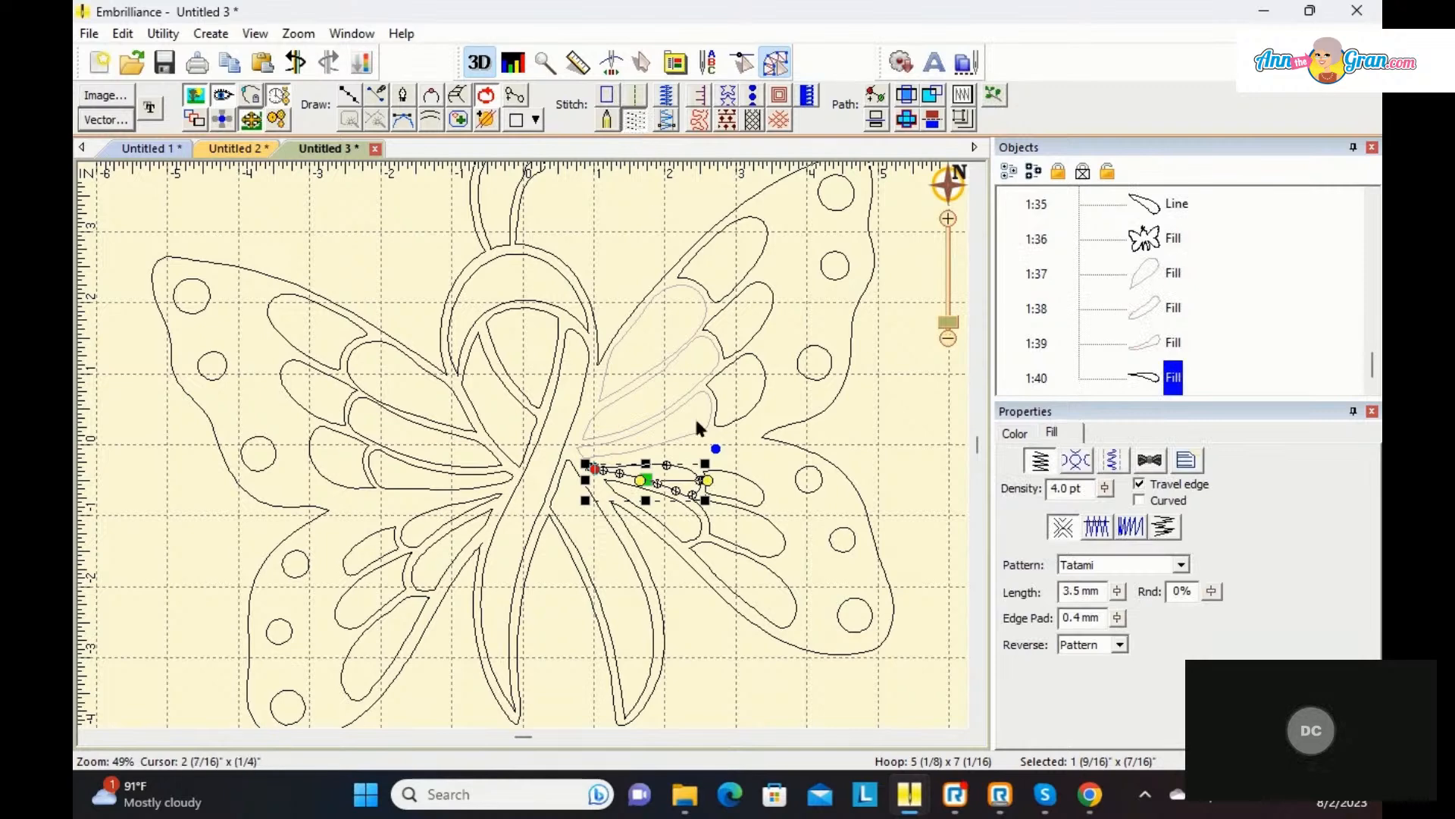
pyautogui.click(689, 514)
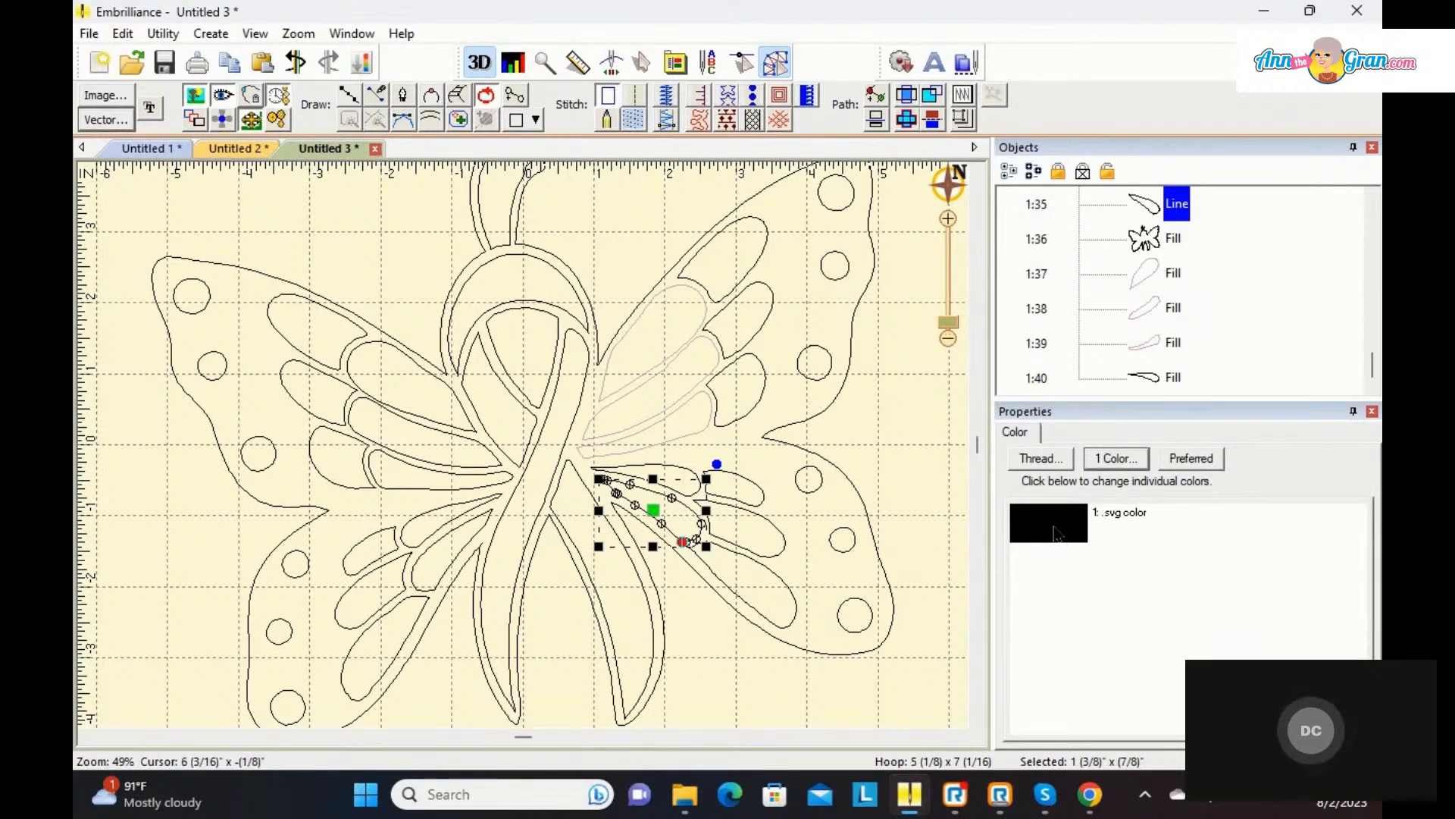
pyautogui.click(1040, 458)
pyautogui.click(616, 353)
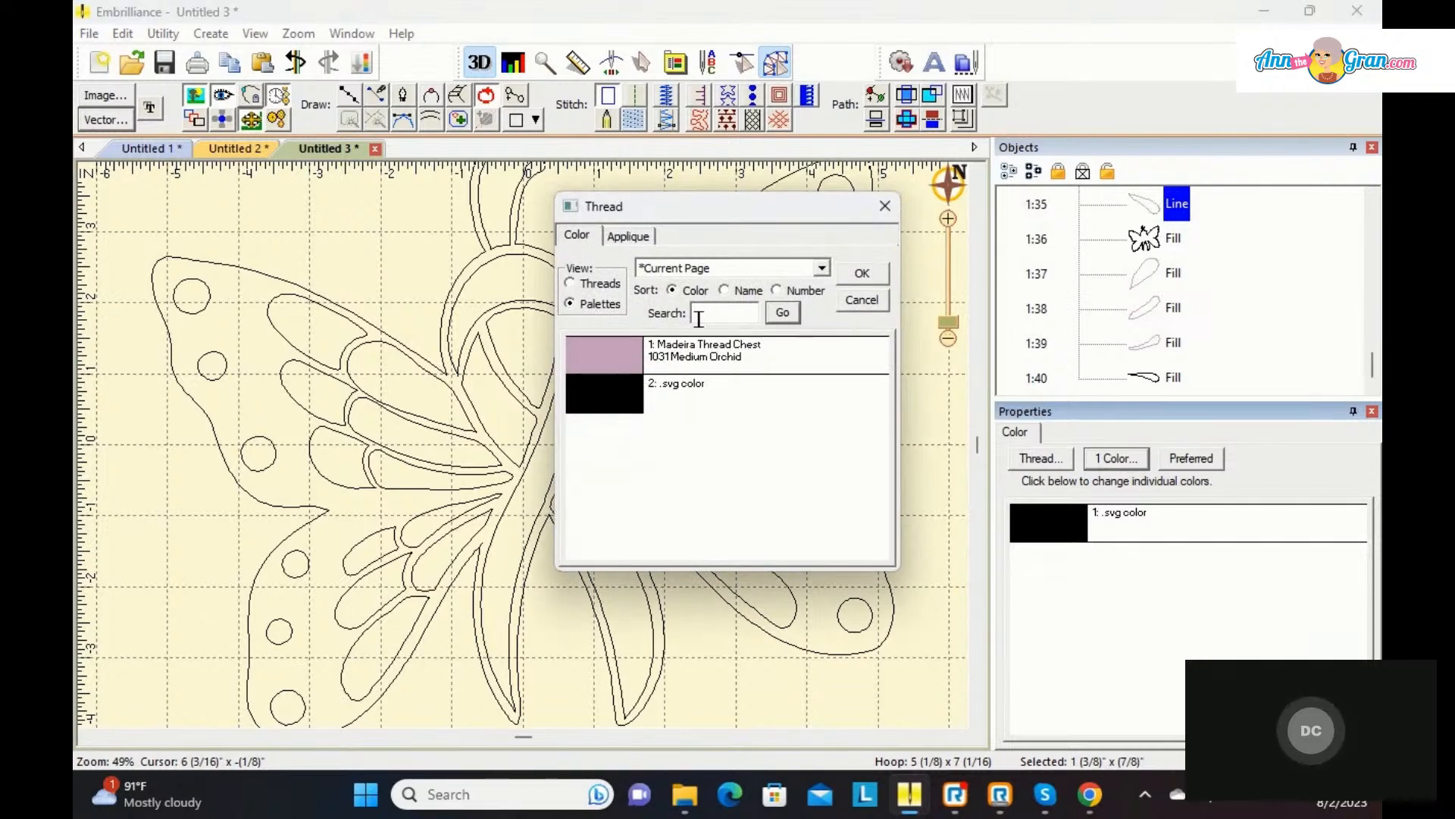
pyautogui.click(862, 276)
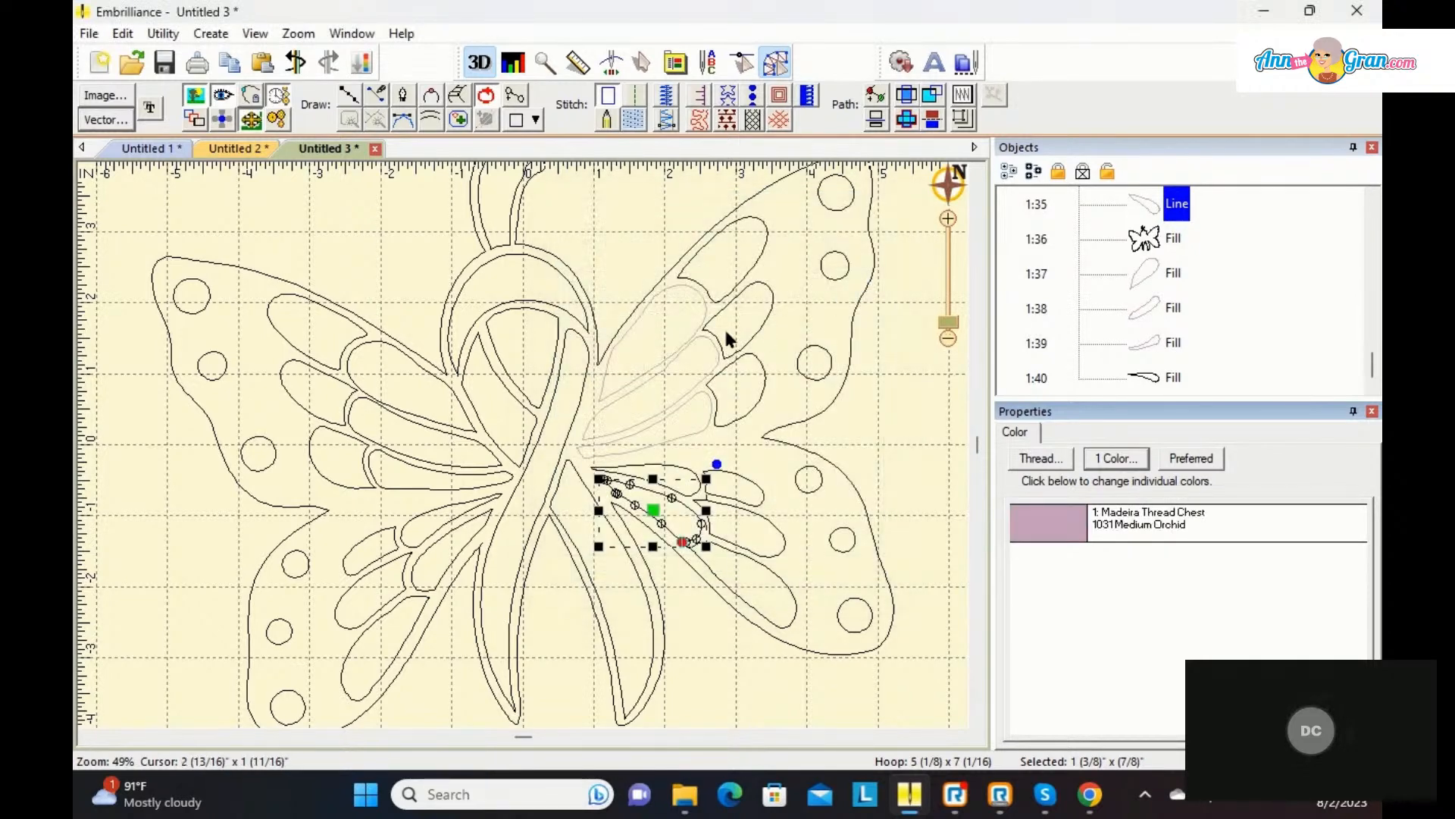
pyautogui.click(633, 121)
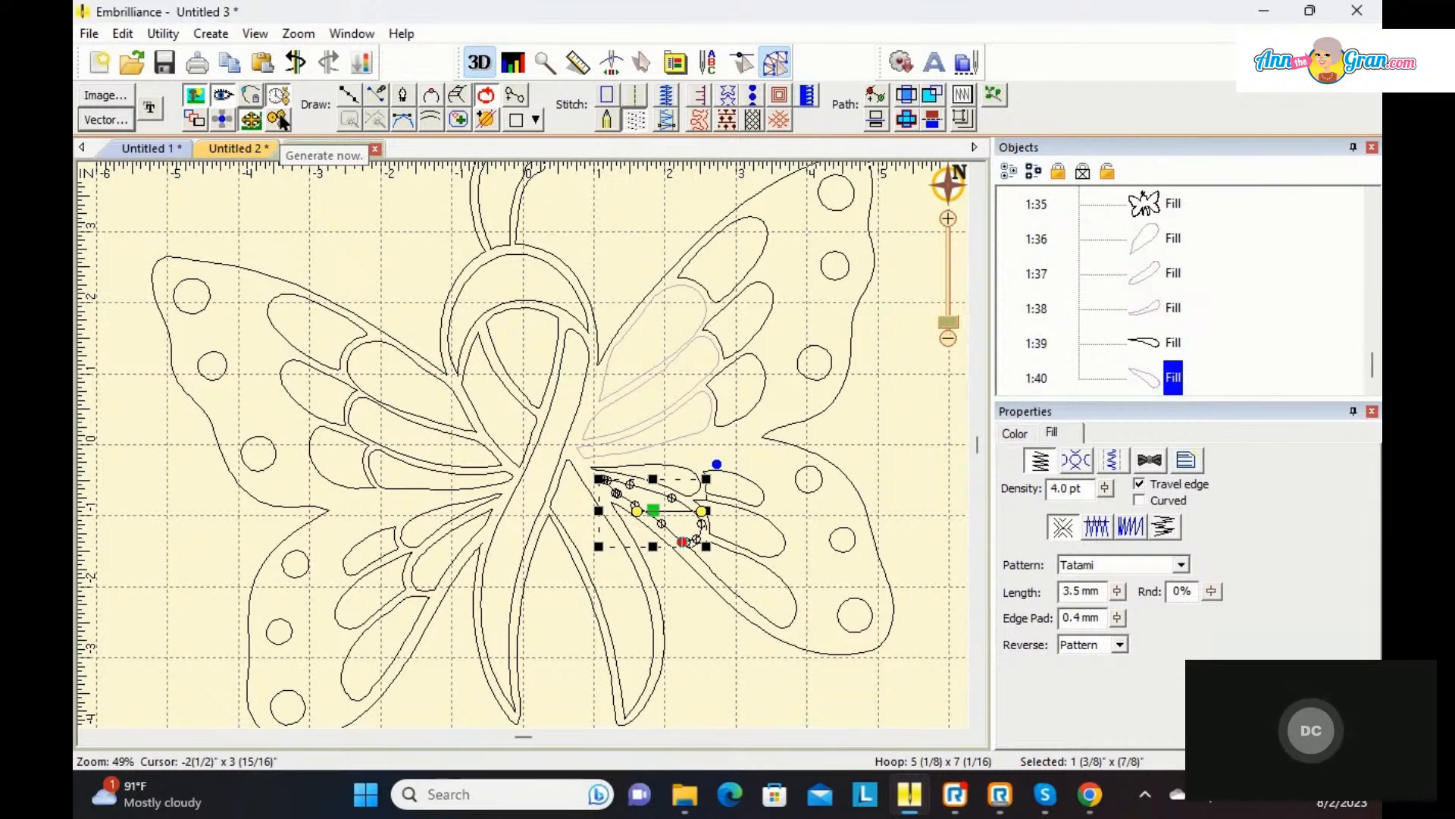
# Step: Give the large inner cell of the upper left wing the palette color 1031 Medium Orchid and convert it to a fill
pyautogui.click(365, 350)
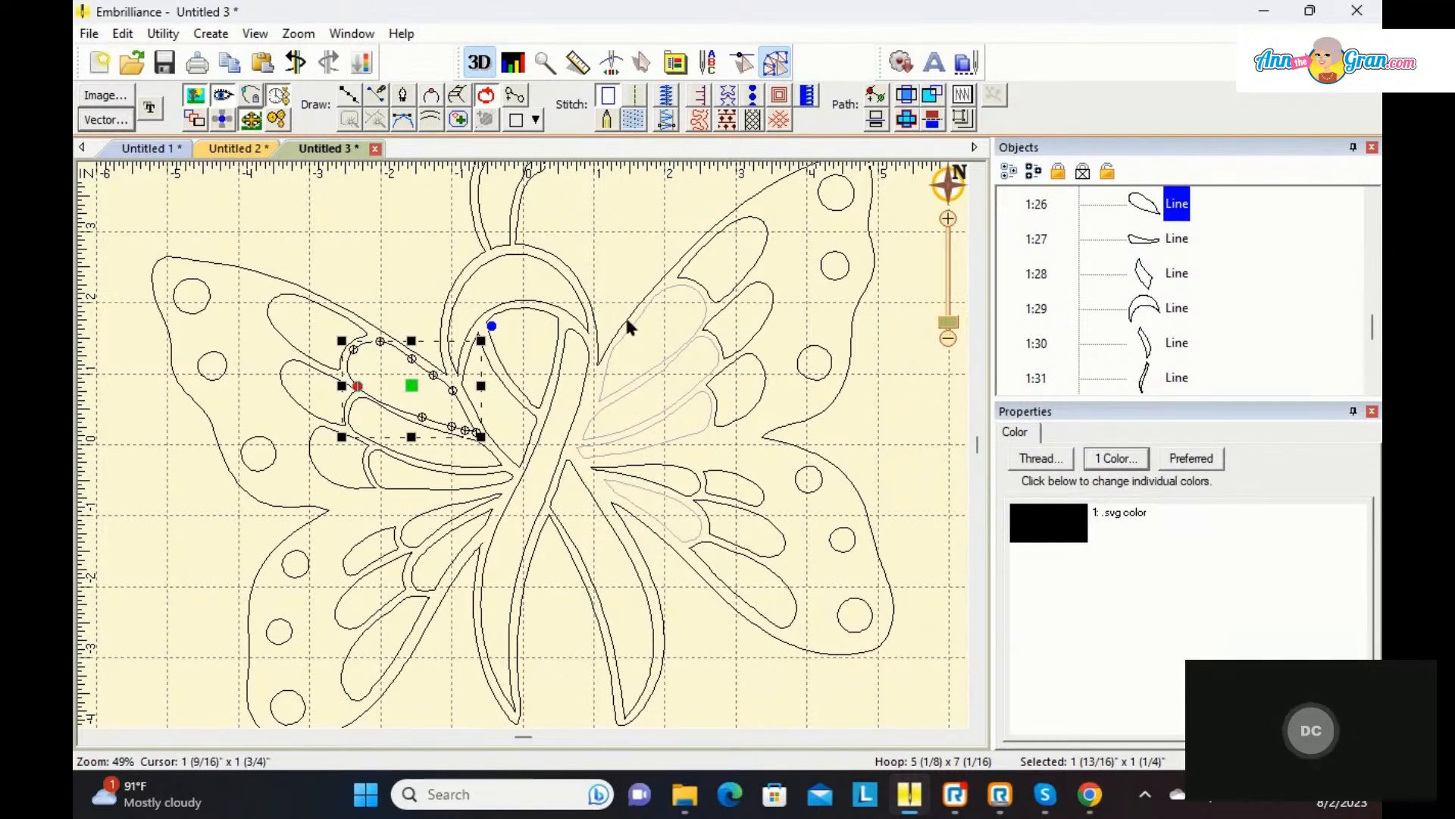
pyautogui.click(1047, 529)
pyautogui.click(623, 358)
pyautogui.click(862, 274)
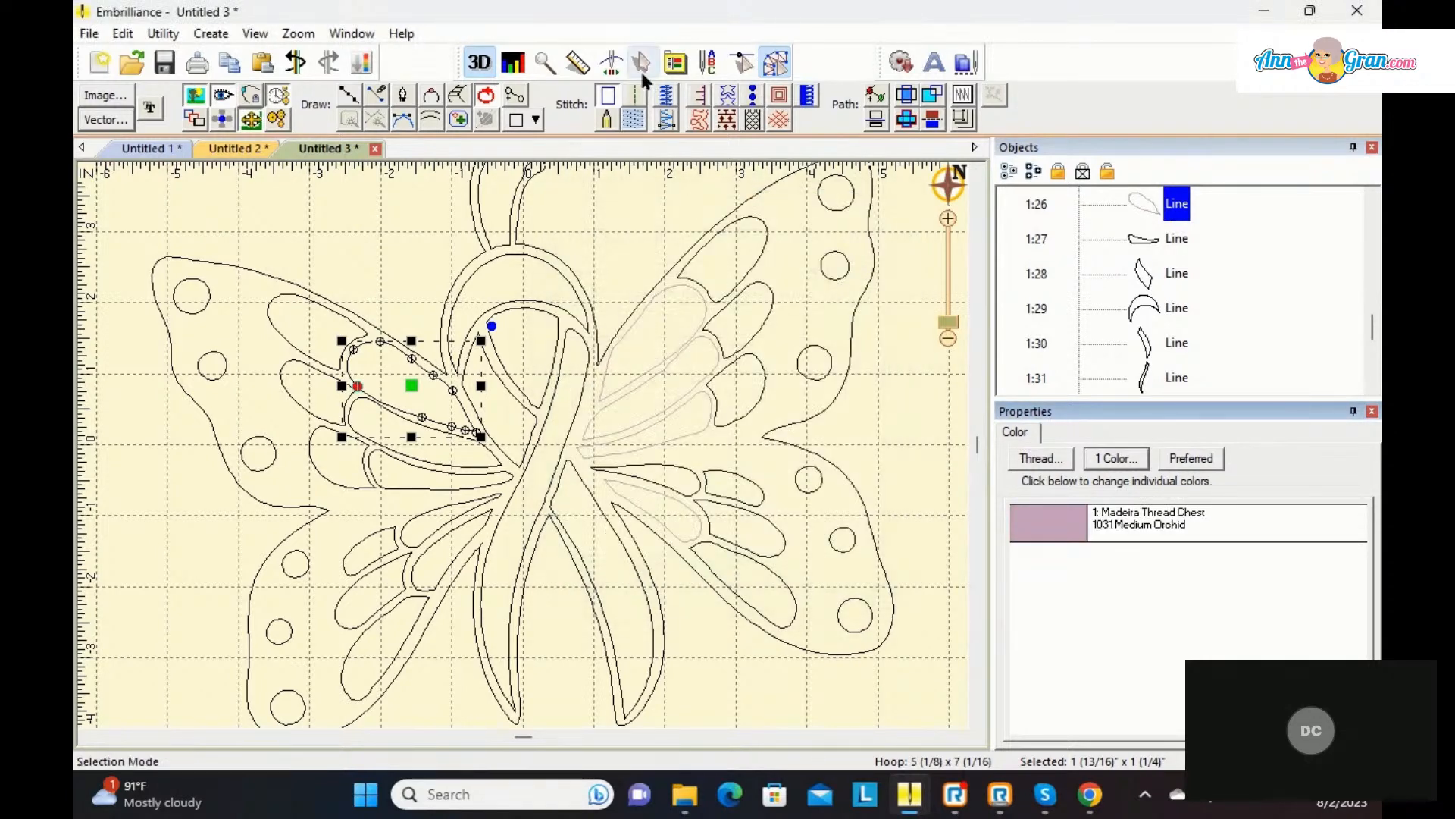
pyautogui.click(636, 118)
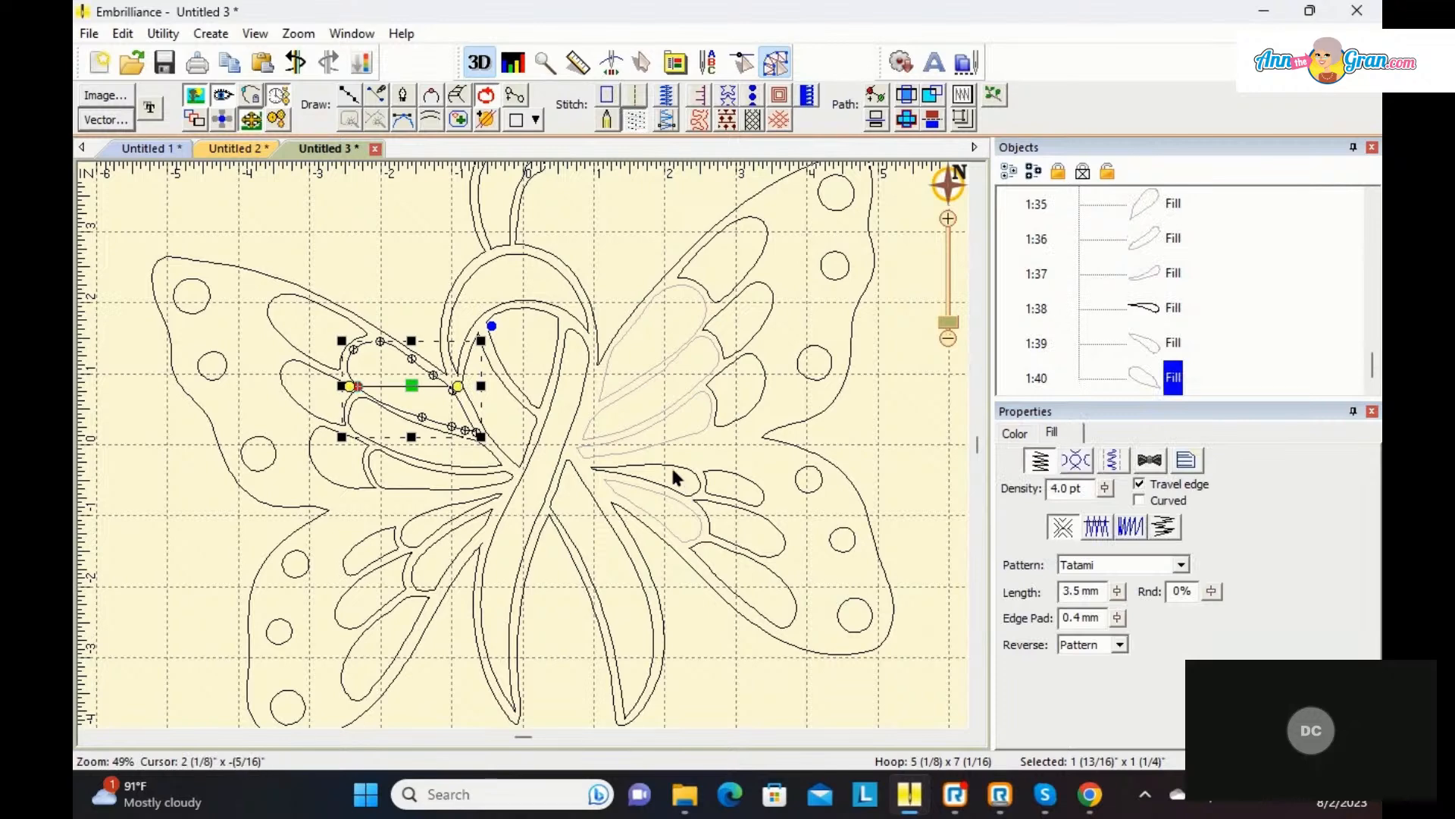
# Step: Recolor the top inner cell of the lower right wing to 1031 Medium Orchid and switch it from fill to line
pyautogui.click(675, 479)
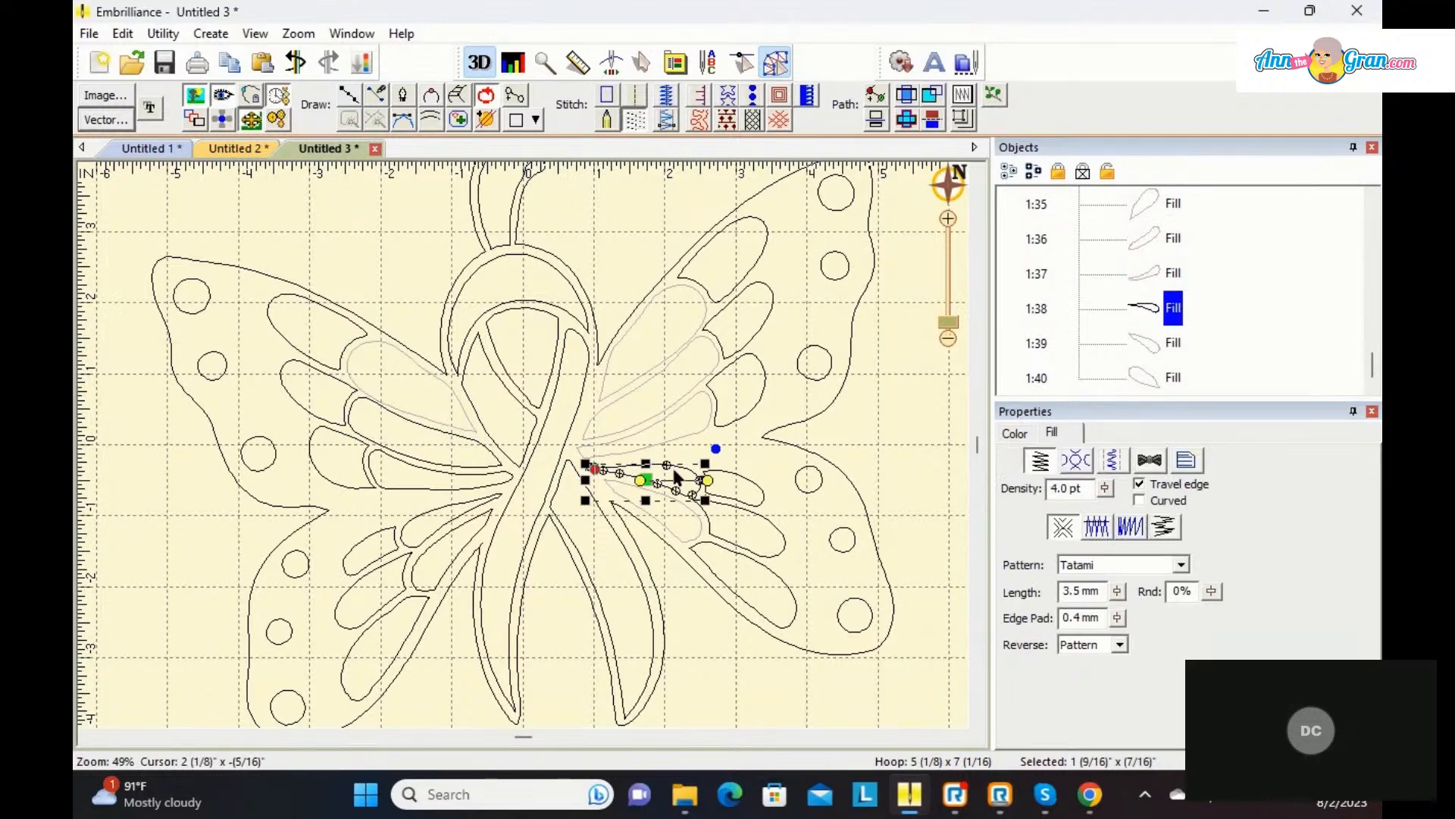
pyautogui.click(1027, 432)
pyautogui.click(1040, 458)
pyautogui.click(631, 350)
pyautogui.click(862, 272)
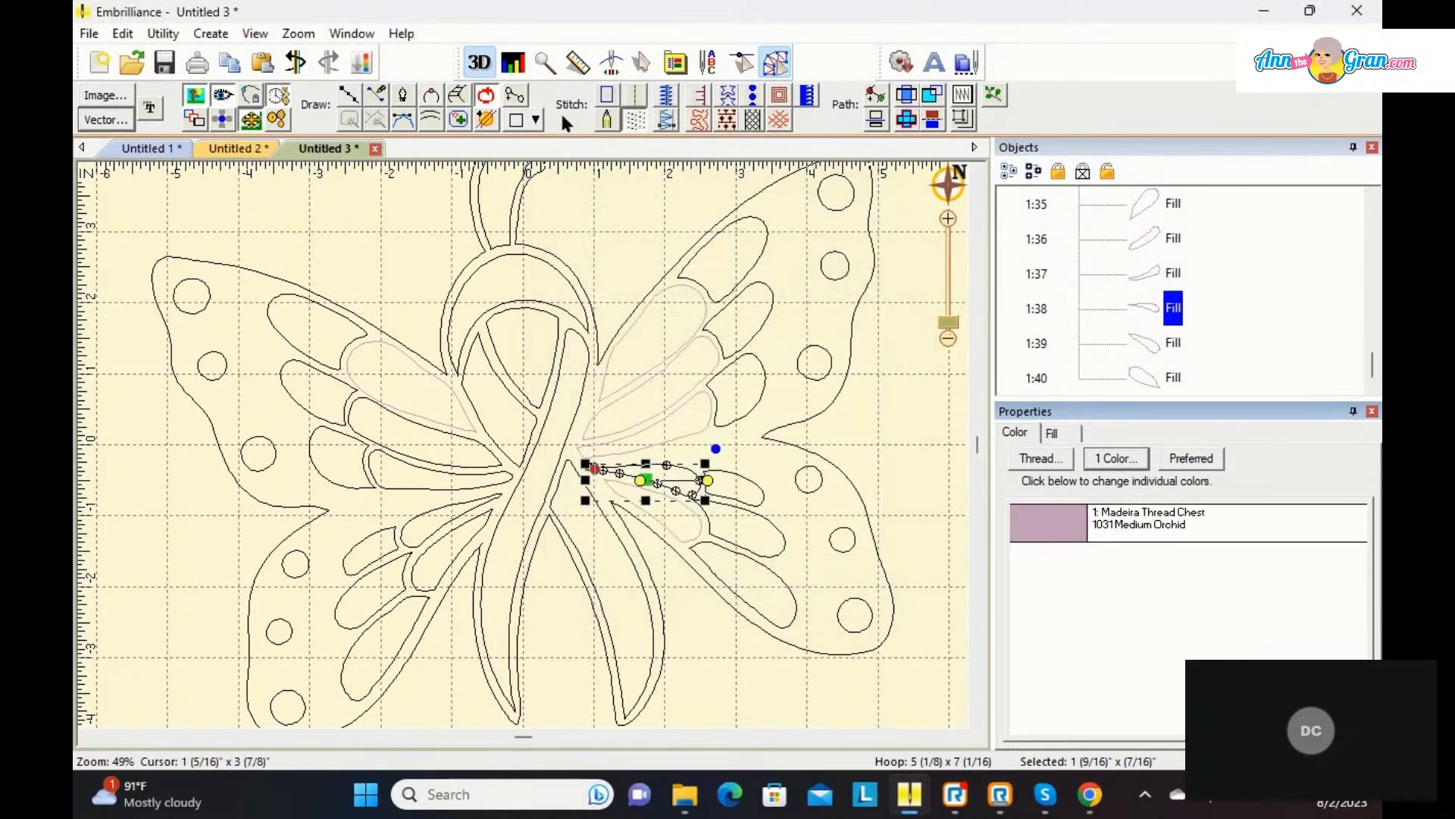
pyautogui.click(633, 120)
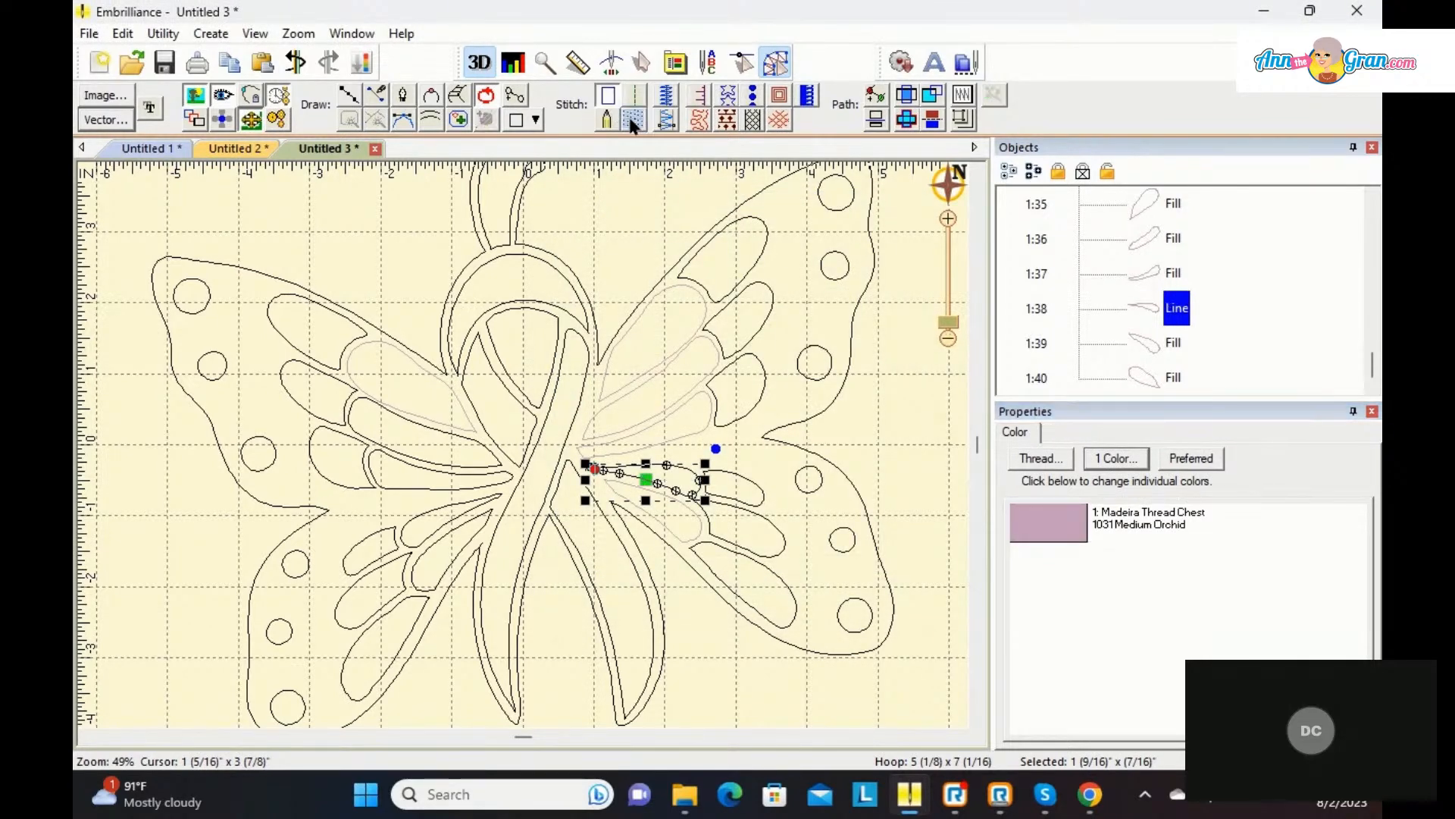
# Step: Give the middle long cell of the upper left wing the color 1031 Medium Orchid and convert it to a fill
pyautogui.click(397, 425)
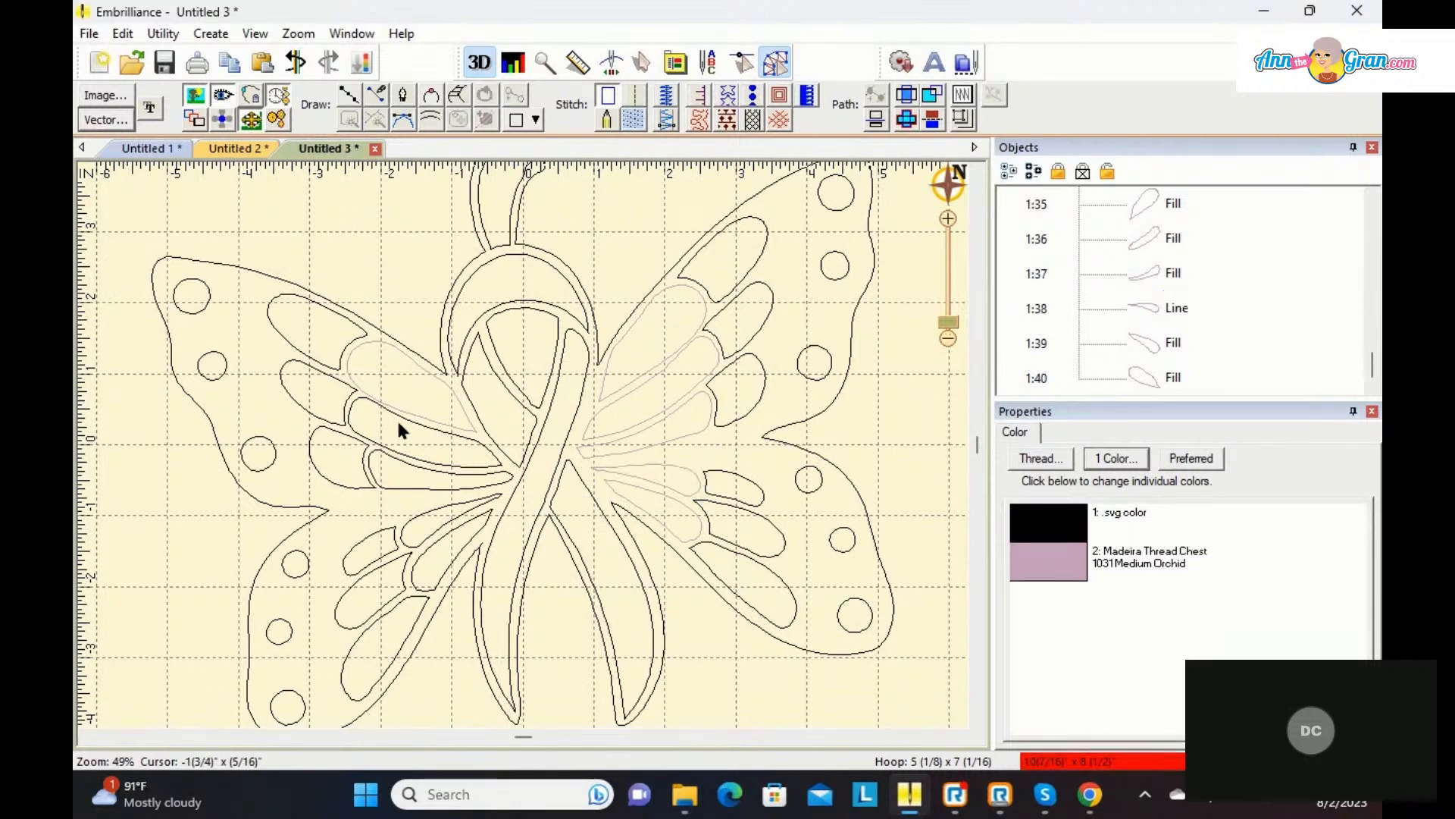
pyautogui.click(399, 424)
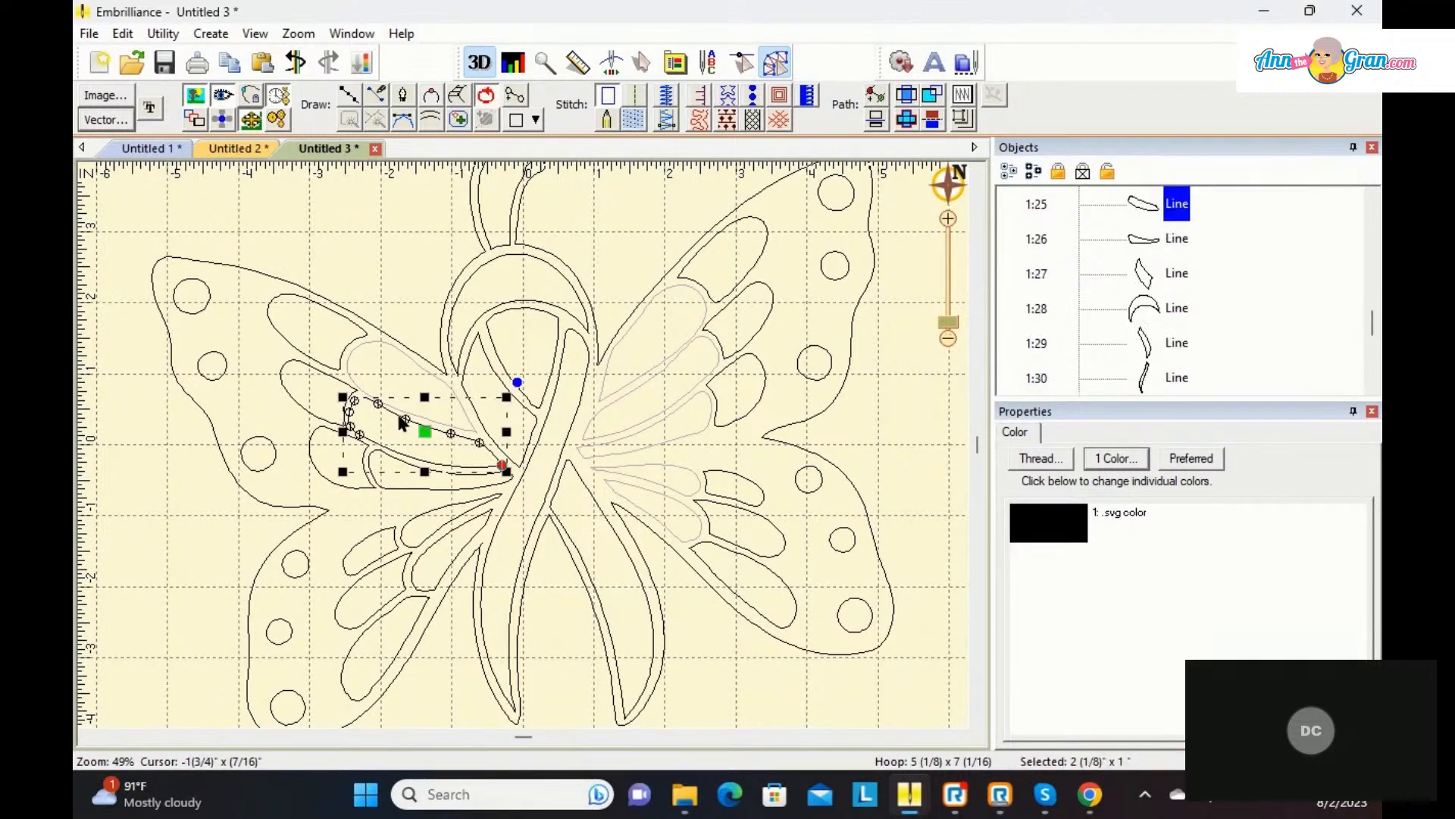
pyautogui.click(1065, 533)
pyautogui.click(605, 362)
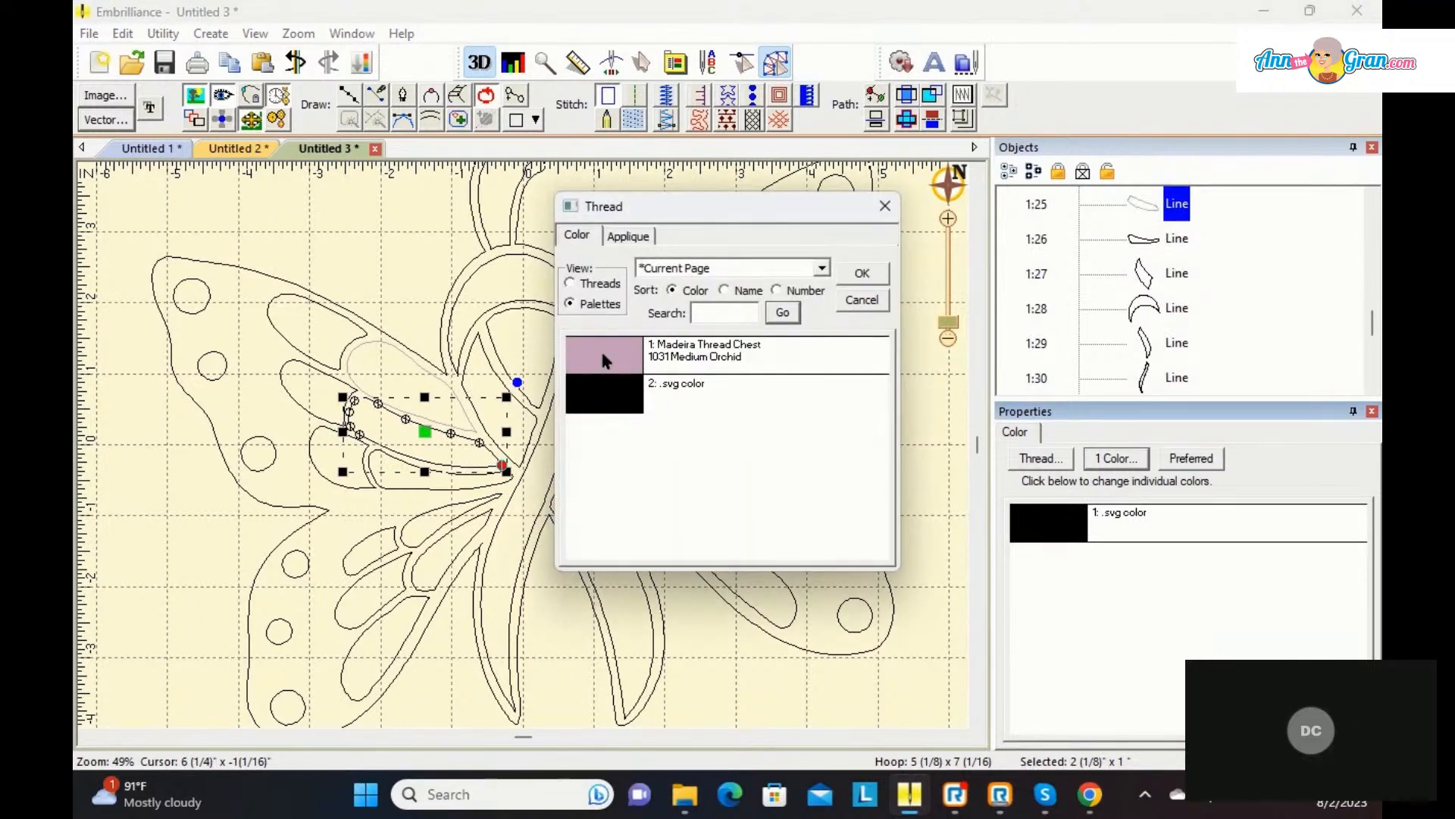
pyautogui.click(853, 270)
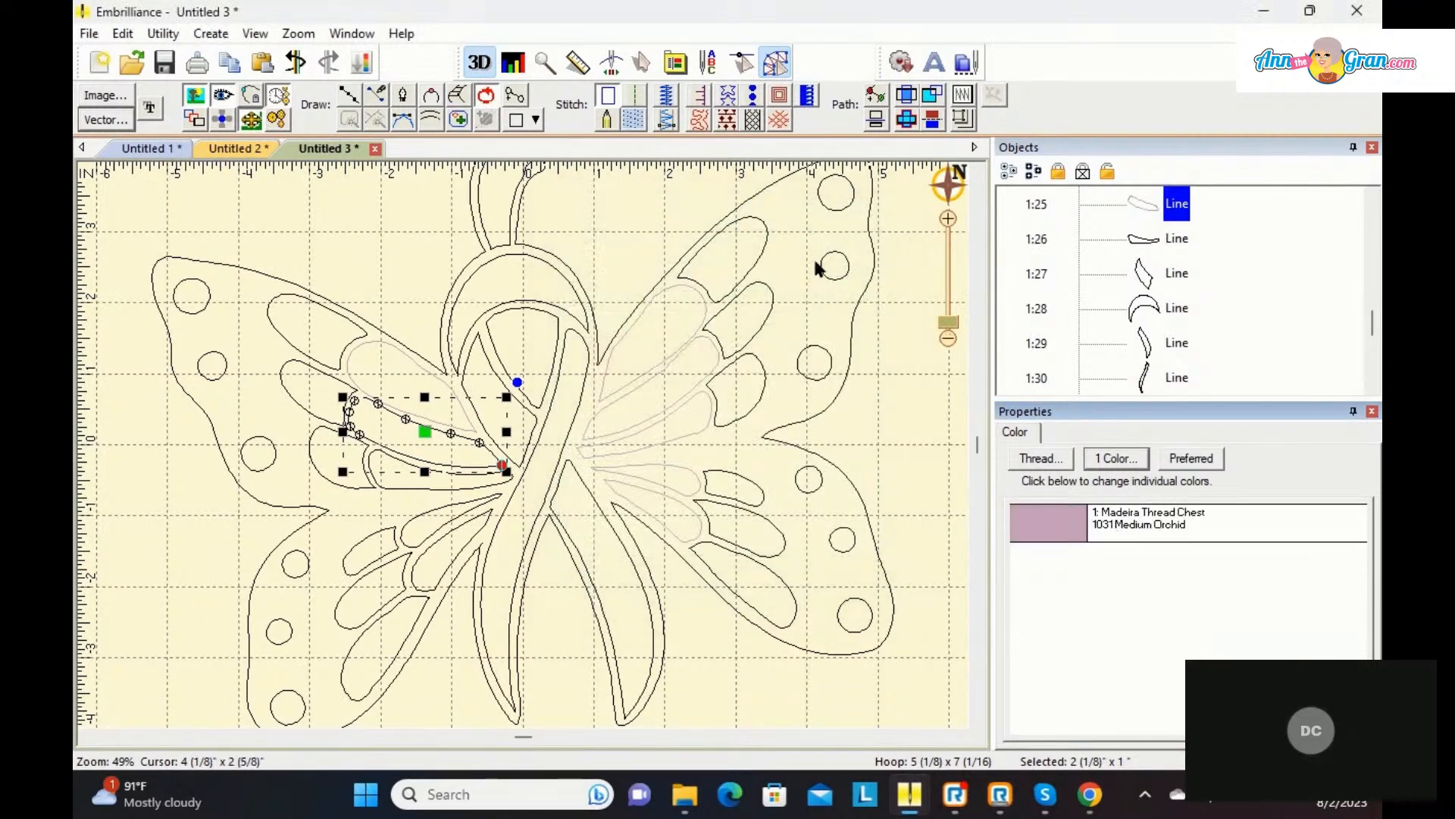
pyautogui.click(636, 119)
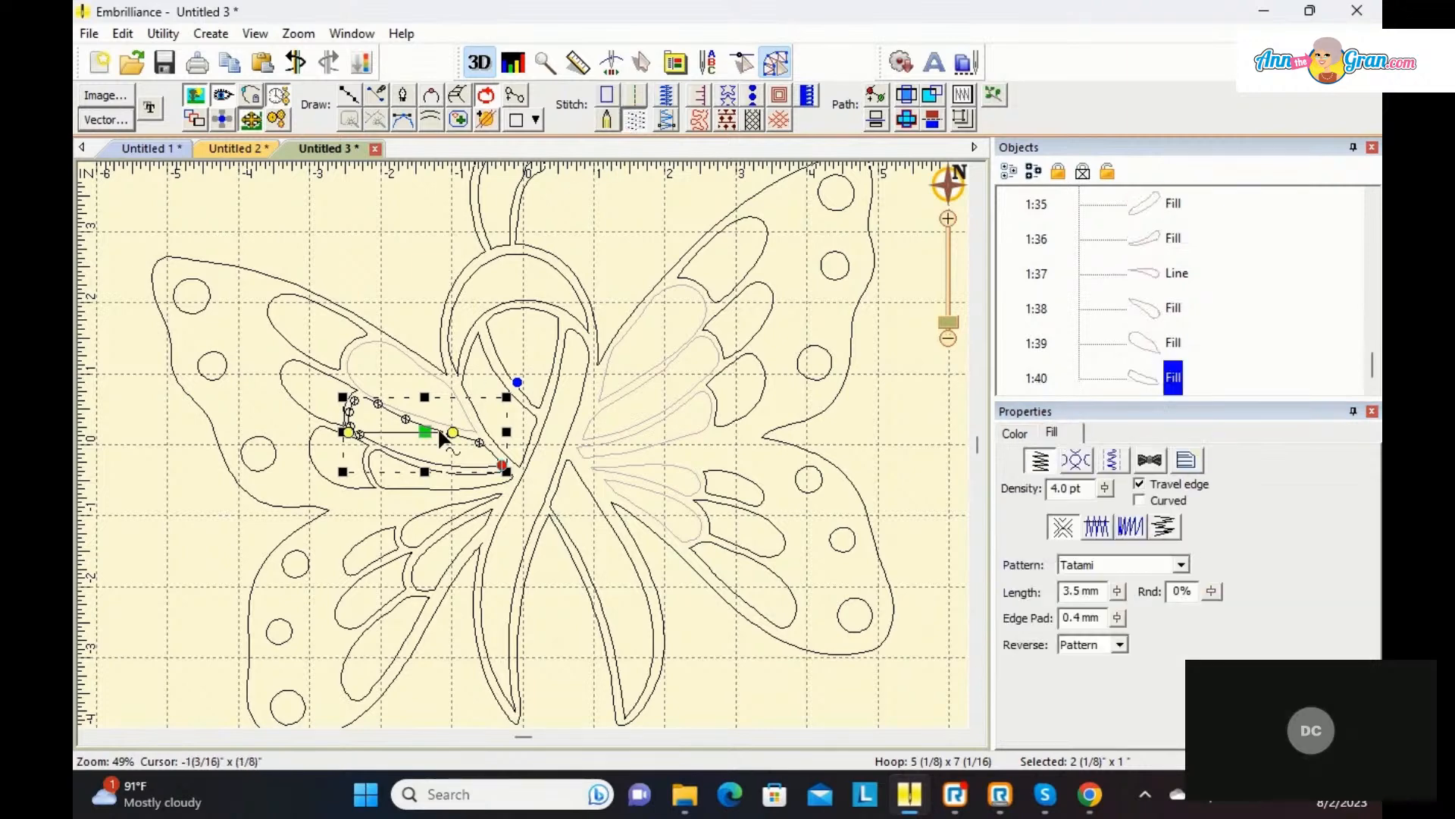
# Step: Give the lowest long cell of the upper left wing the color 1031 Medium Orchid and convert it to a fill
pyautogui.click(400, 482)
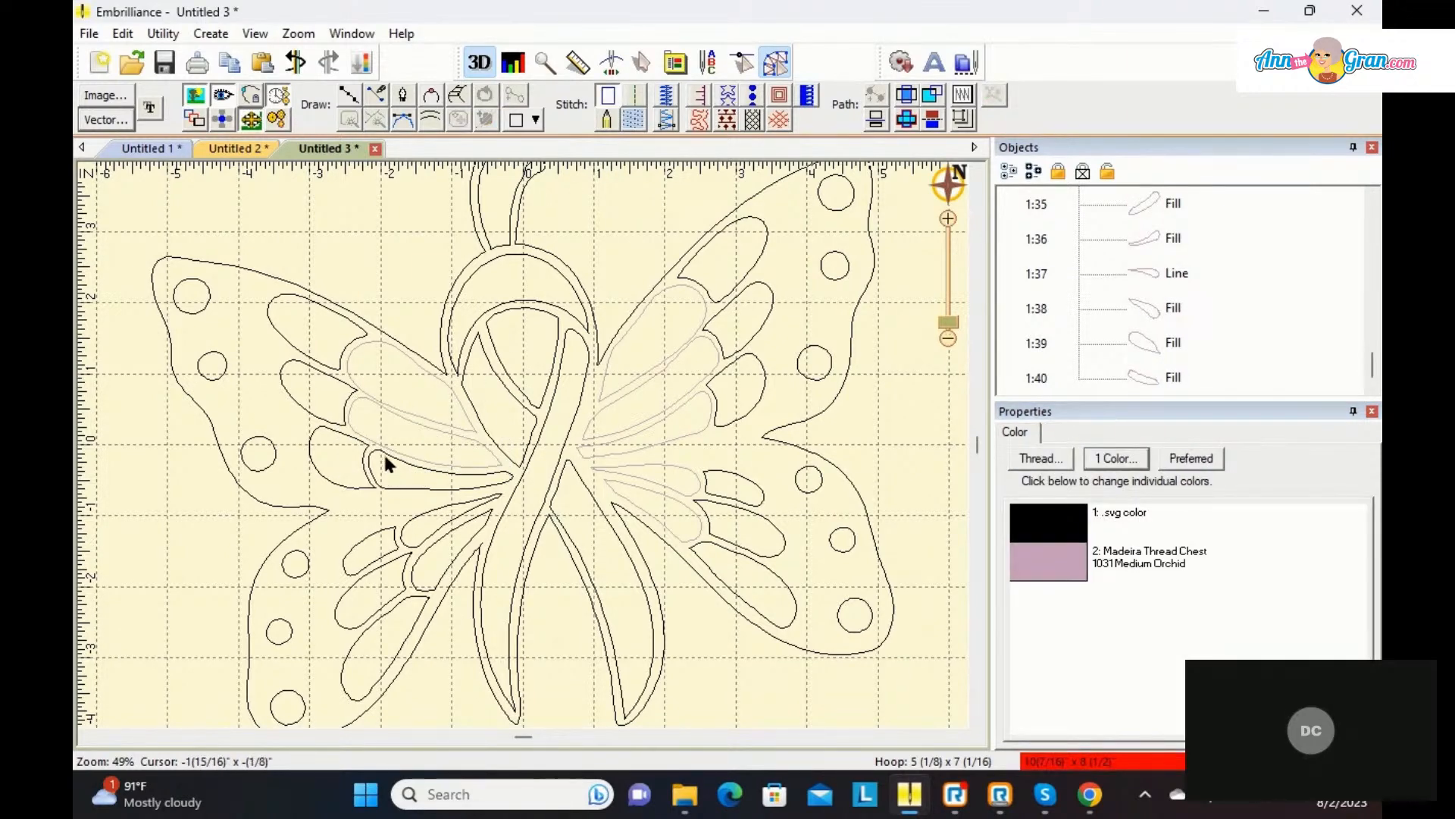
pyautogui.click(384, 457)
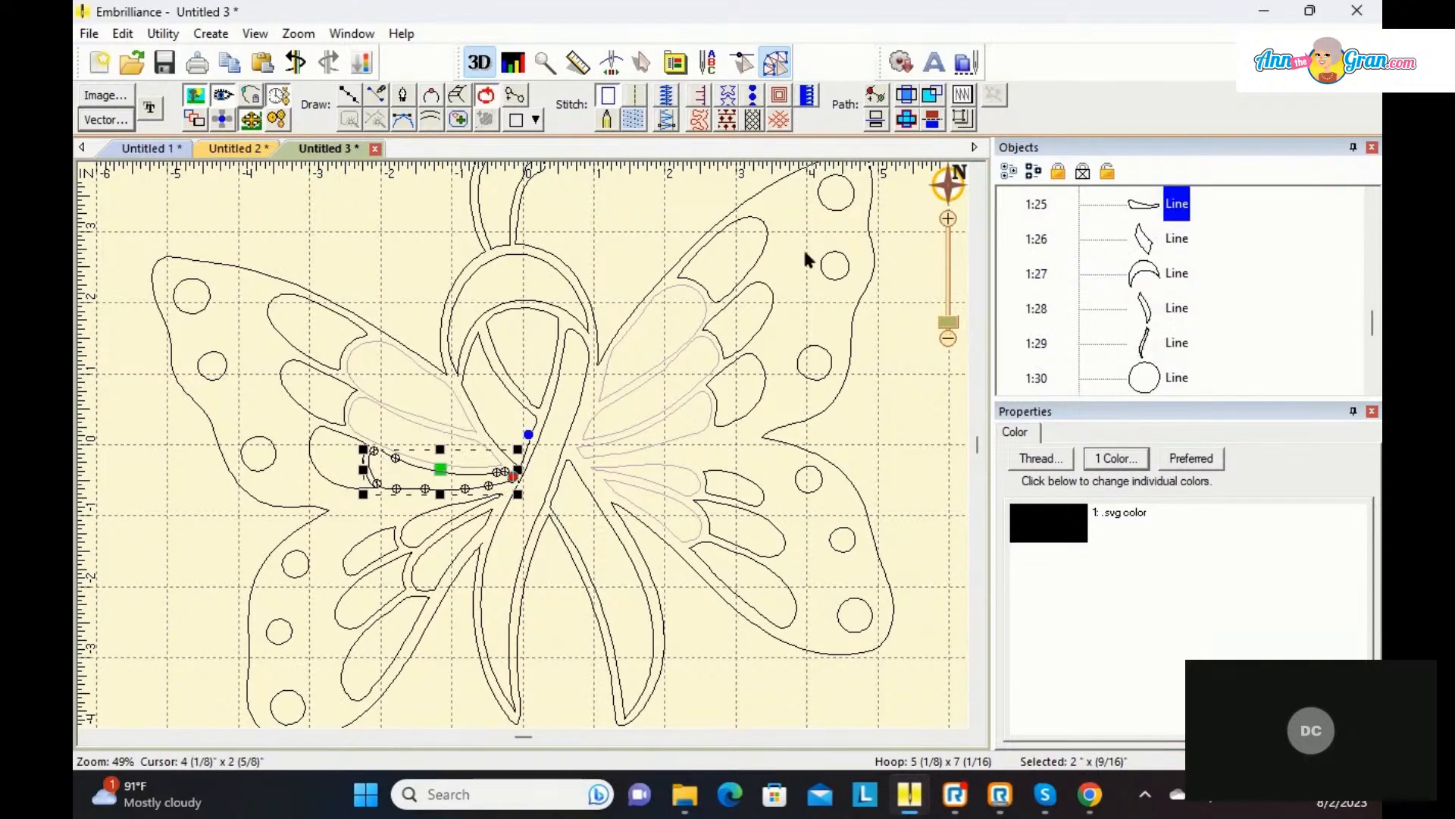
pyautogui.click(1040, 457)
pyautogui.click(618, 366)
pyautogui.click(863, 272)
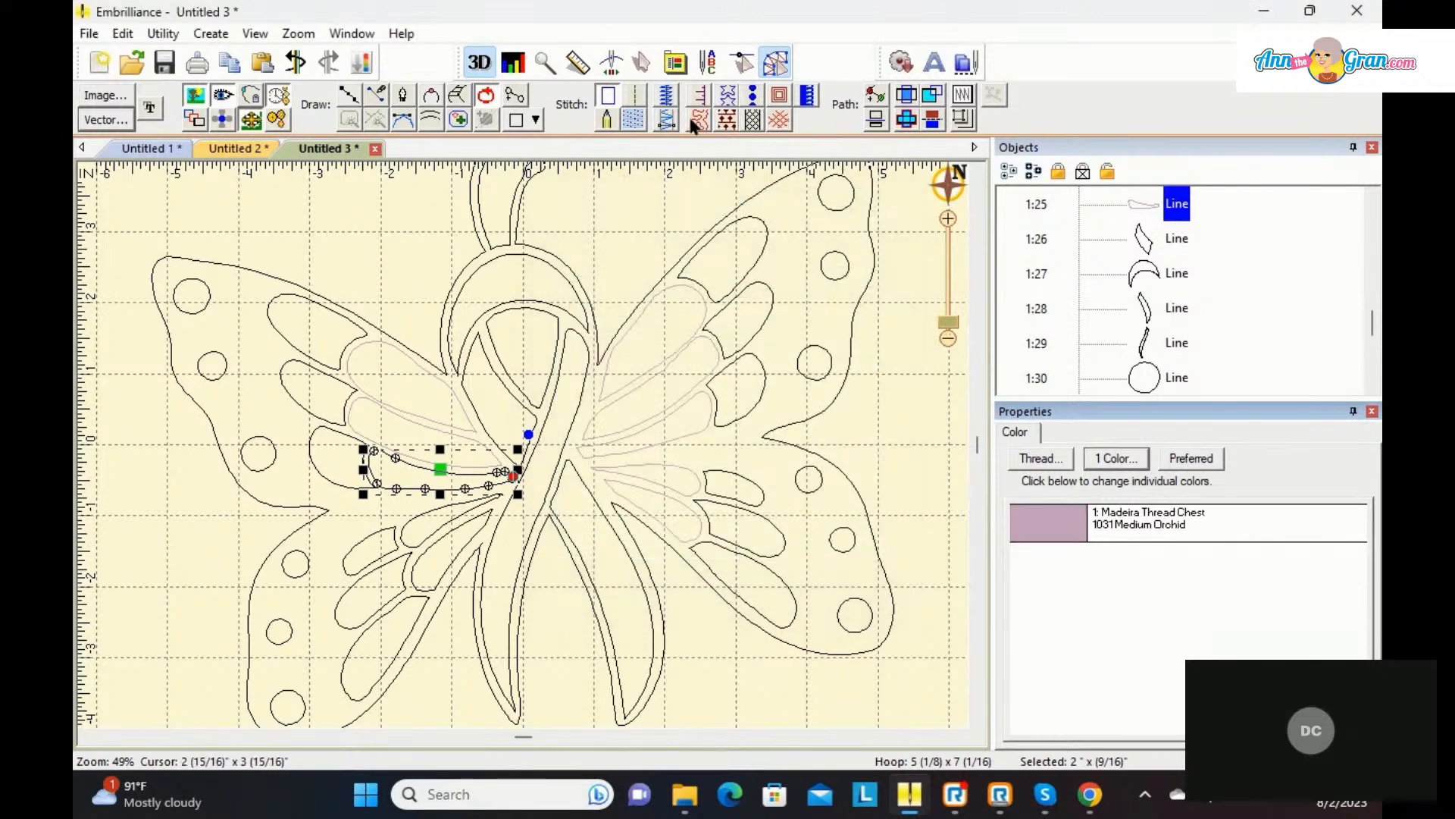
pyautogui.click(633, 122)
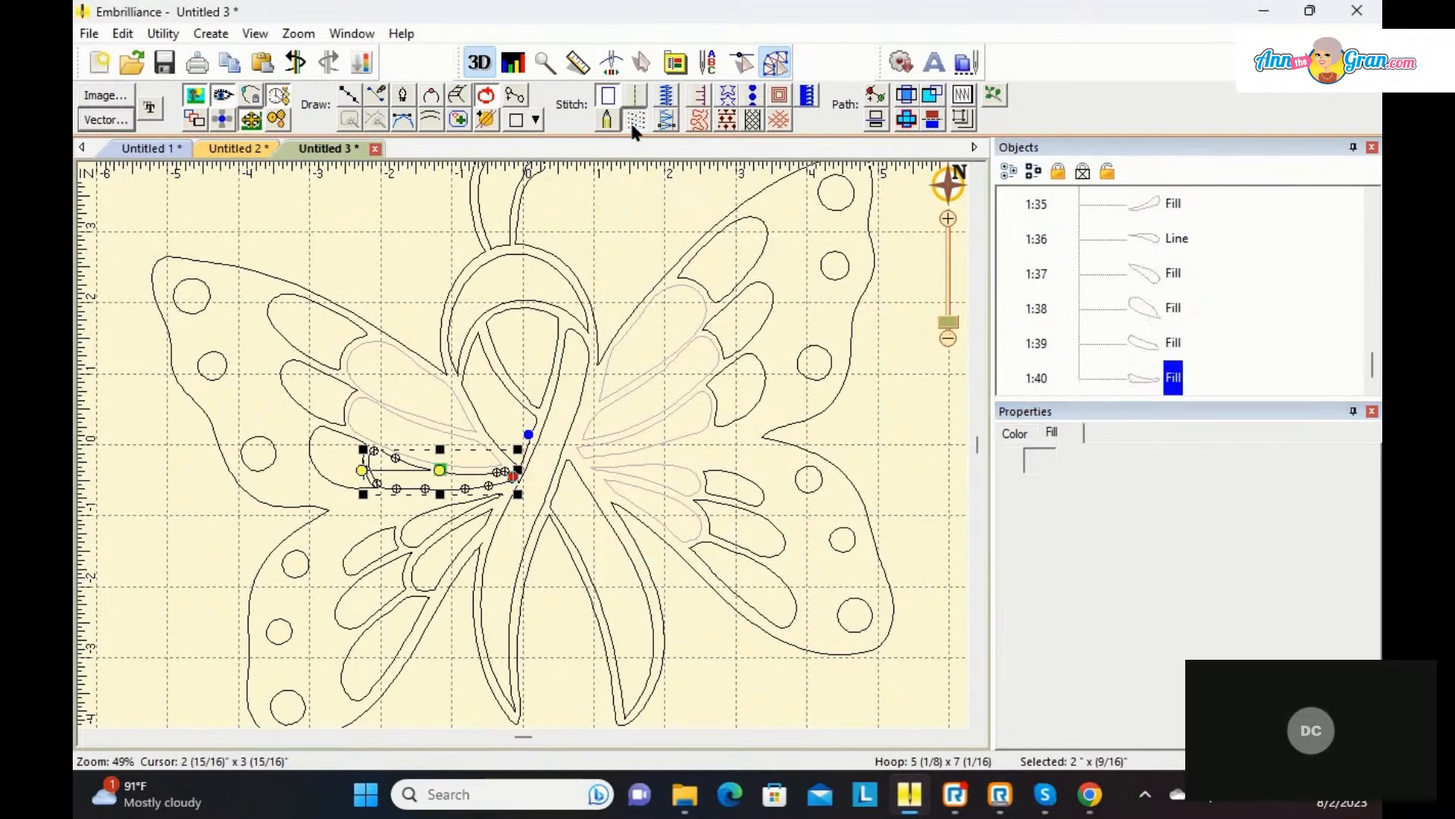
# Step: Give the top inner cell of the lower left wing the color 1031 Medium Orchid and convert it to a fill
pyautogui.click(430, 524)
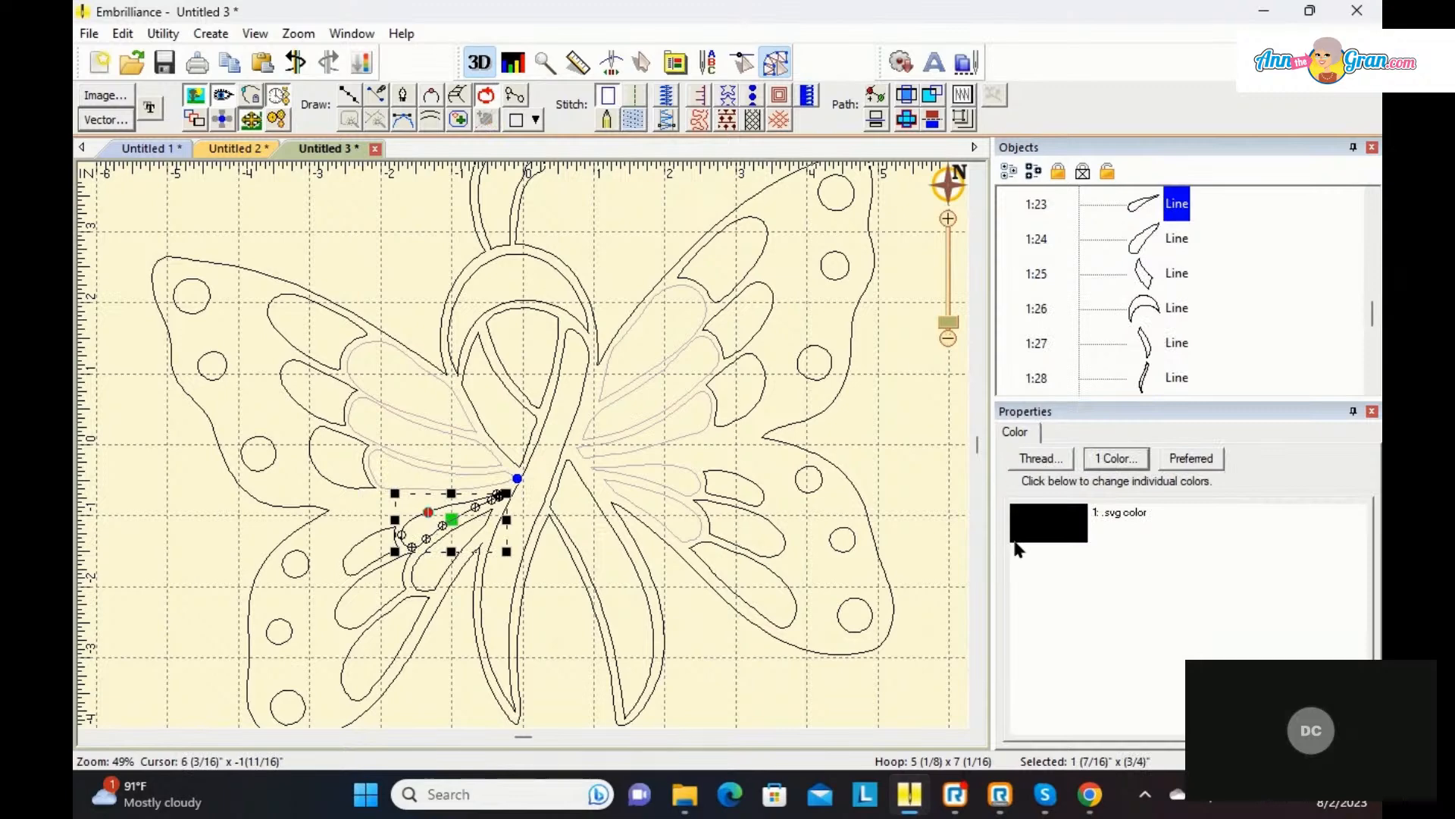
pyautogui.click(1036, 534)
pyautogui.click(682, 356)
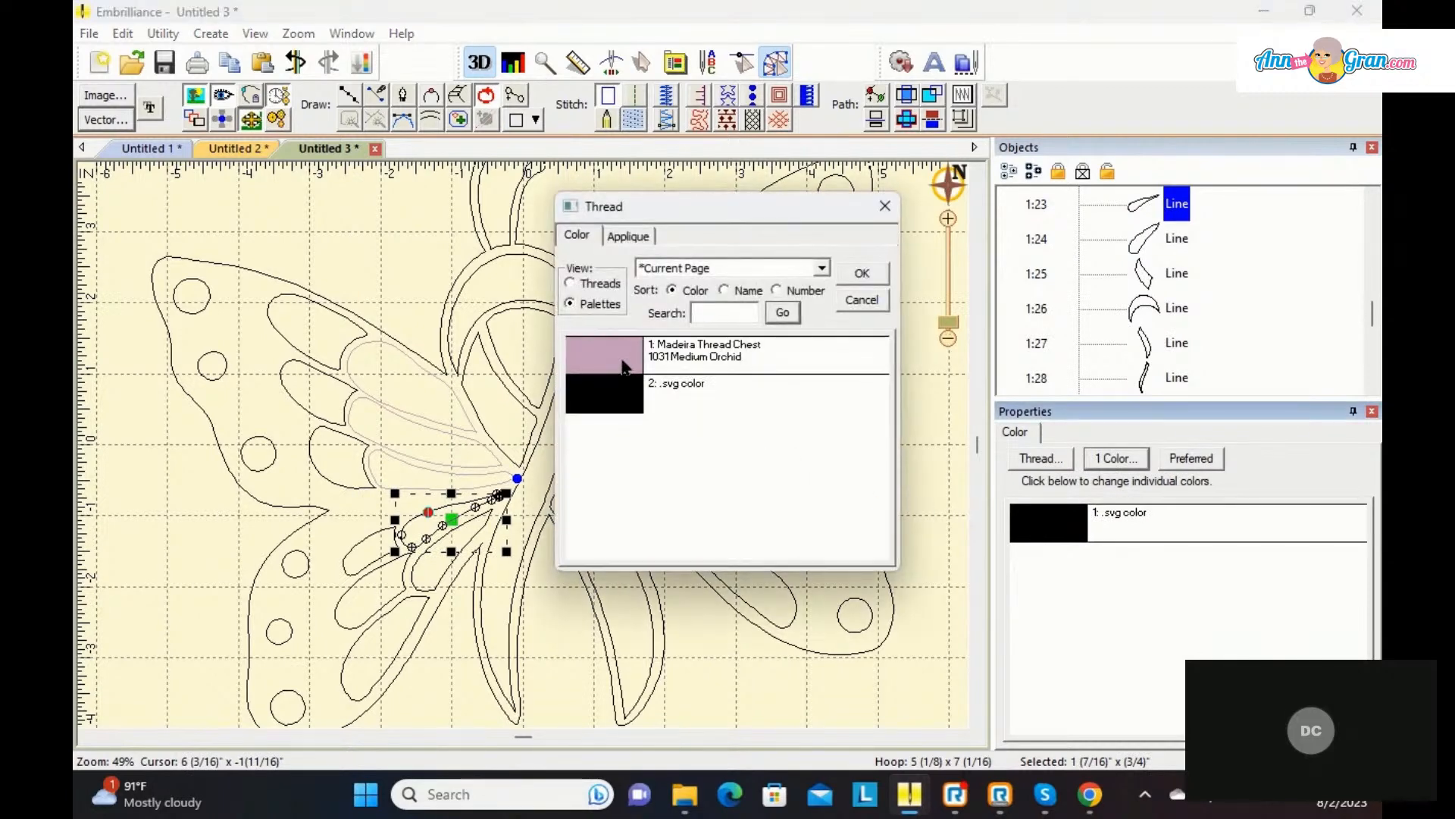
pyautogui.click(859, 274)
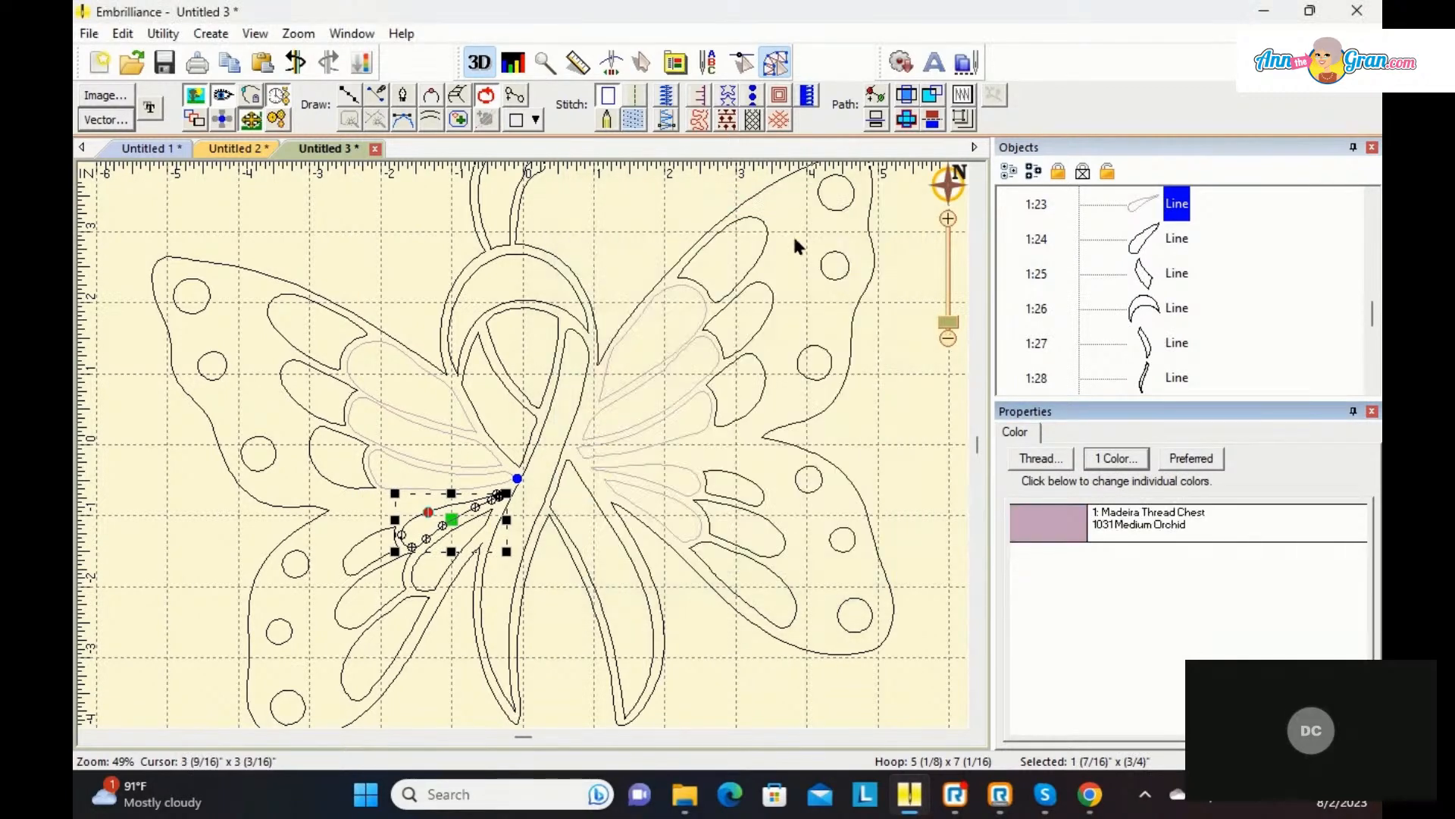
pyautogui.click(636, 119)
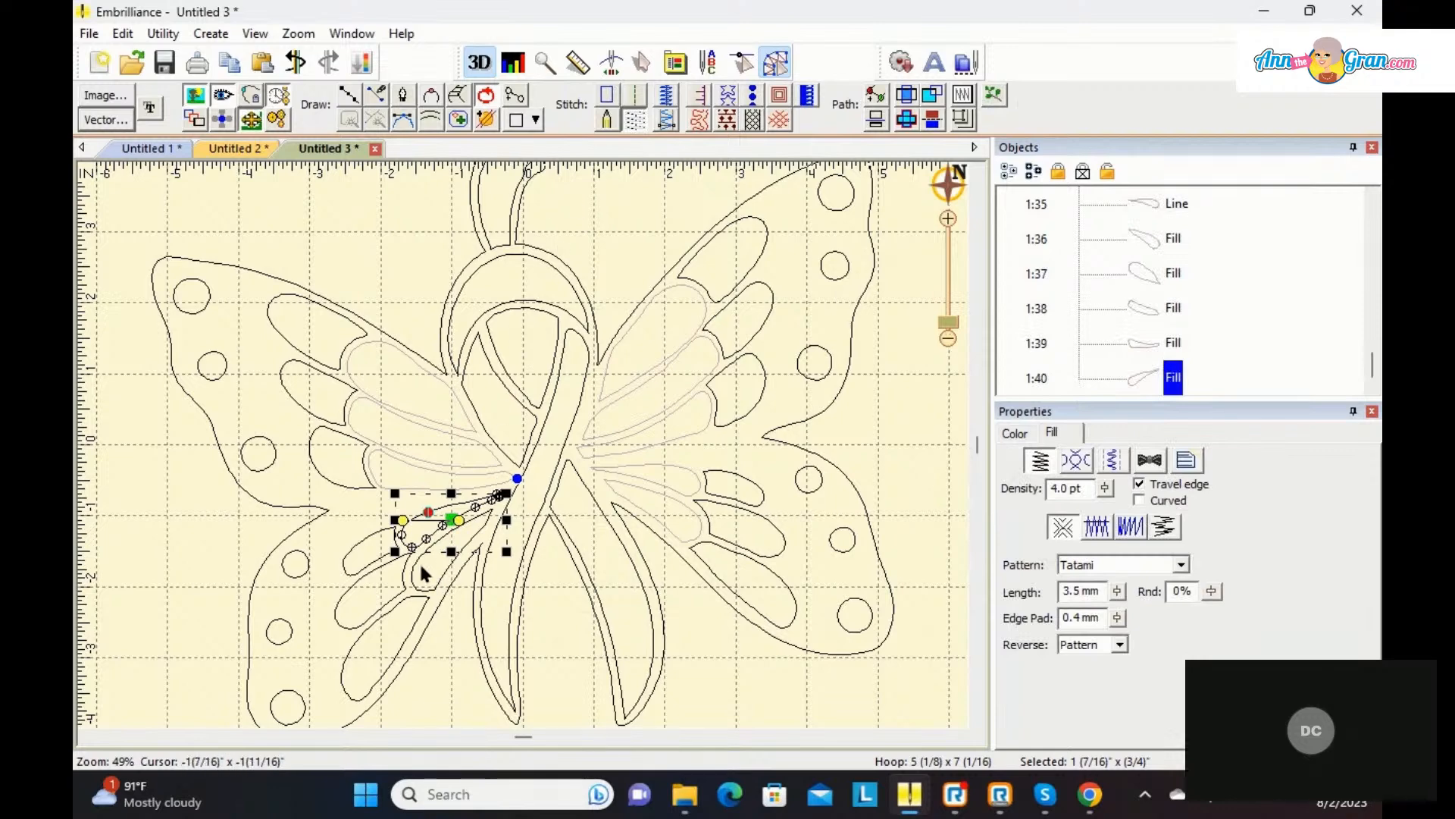
# Step: Set the second inner cell of the lower left wing to the palette color 1031 Medium Orchid and deselect it
pyautogui.hotkey('ctrl', 'z')
pyautogui.click(1023, 535)
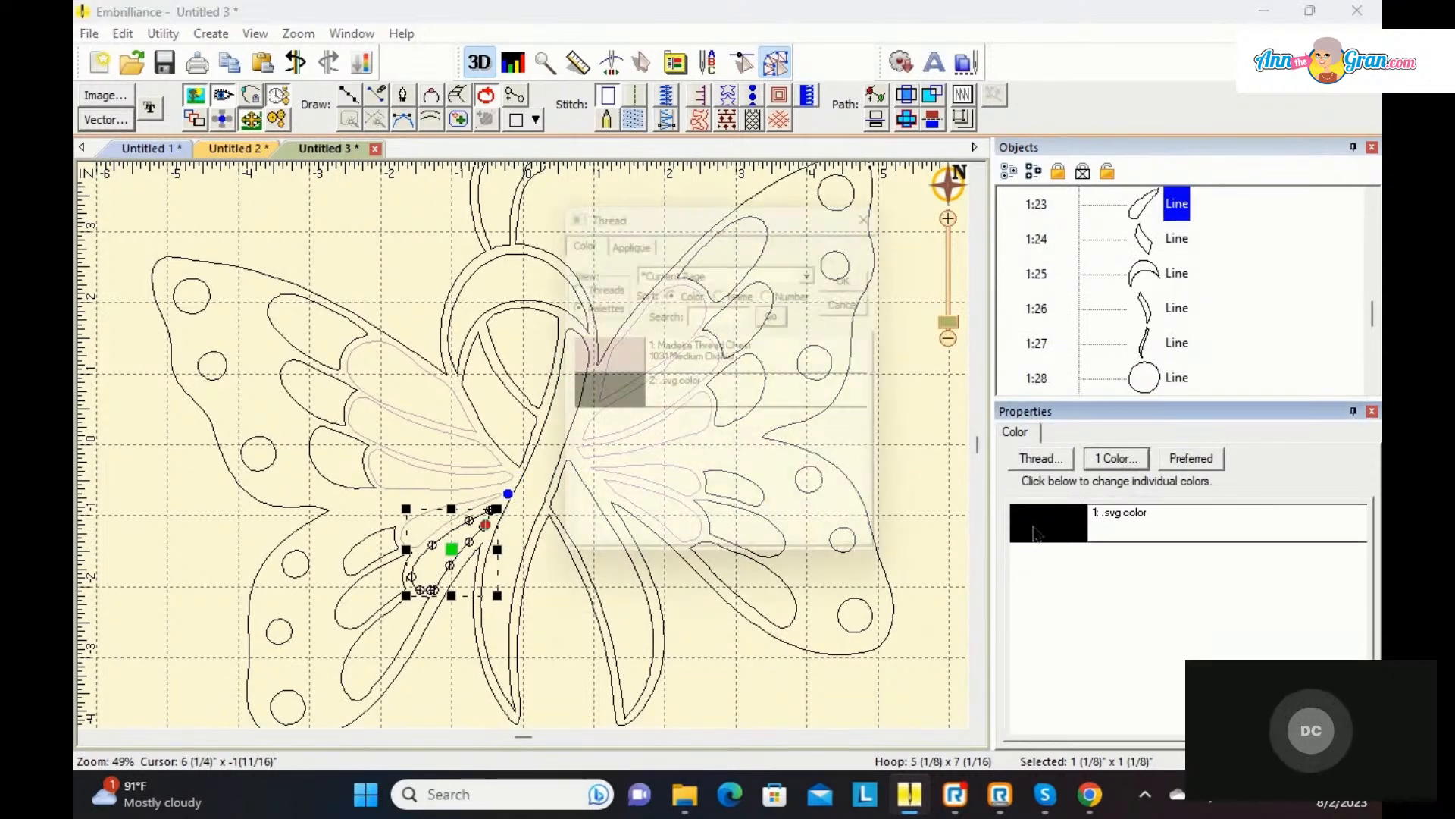
pyautogui.click(626, 362)
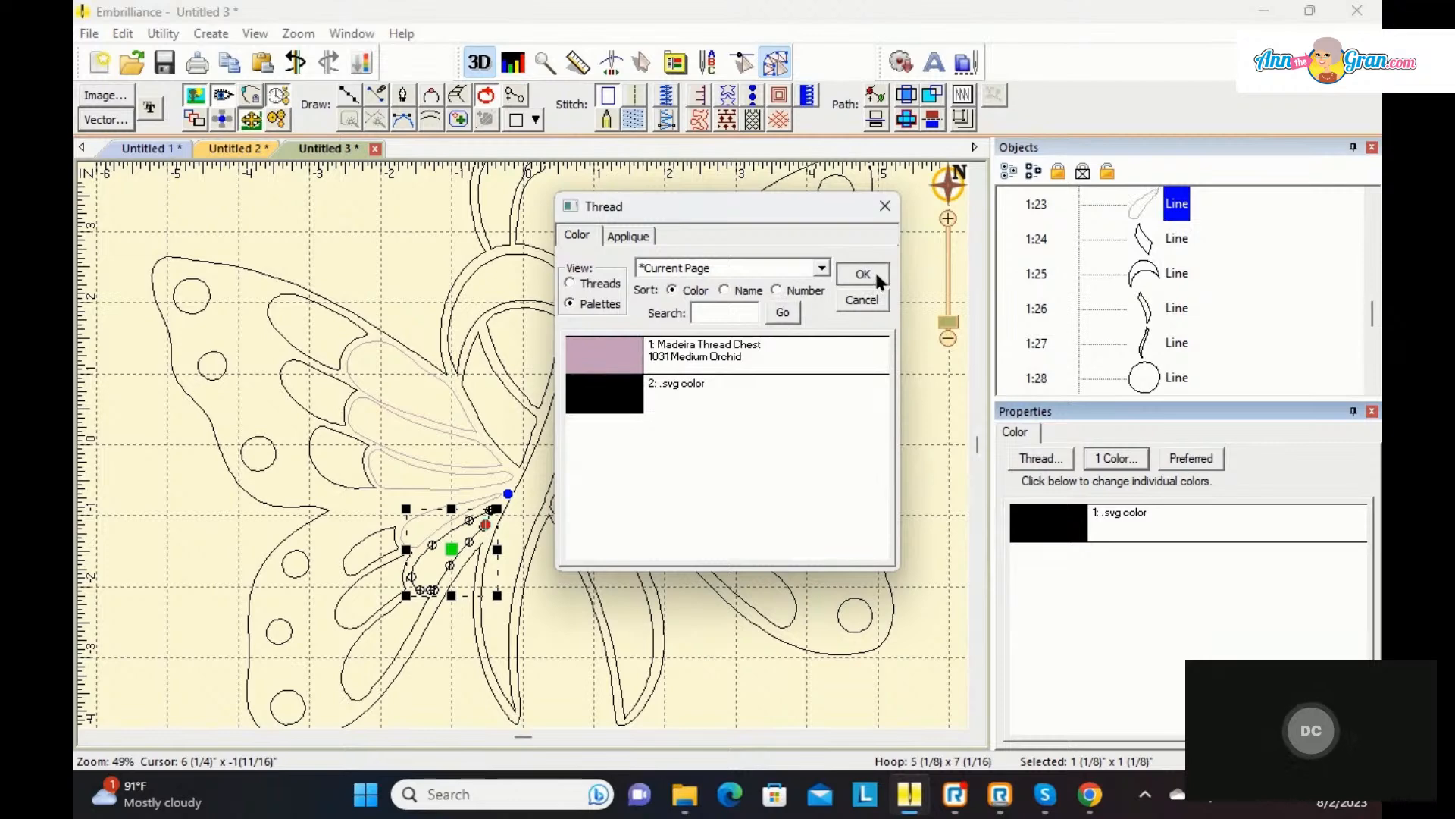
pyautogui.click(872, 272)
pyautogui.click(899, 357)
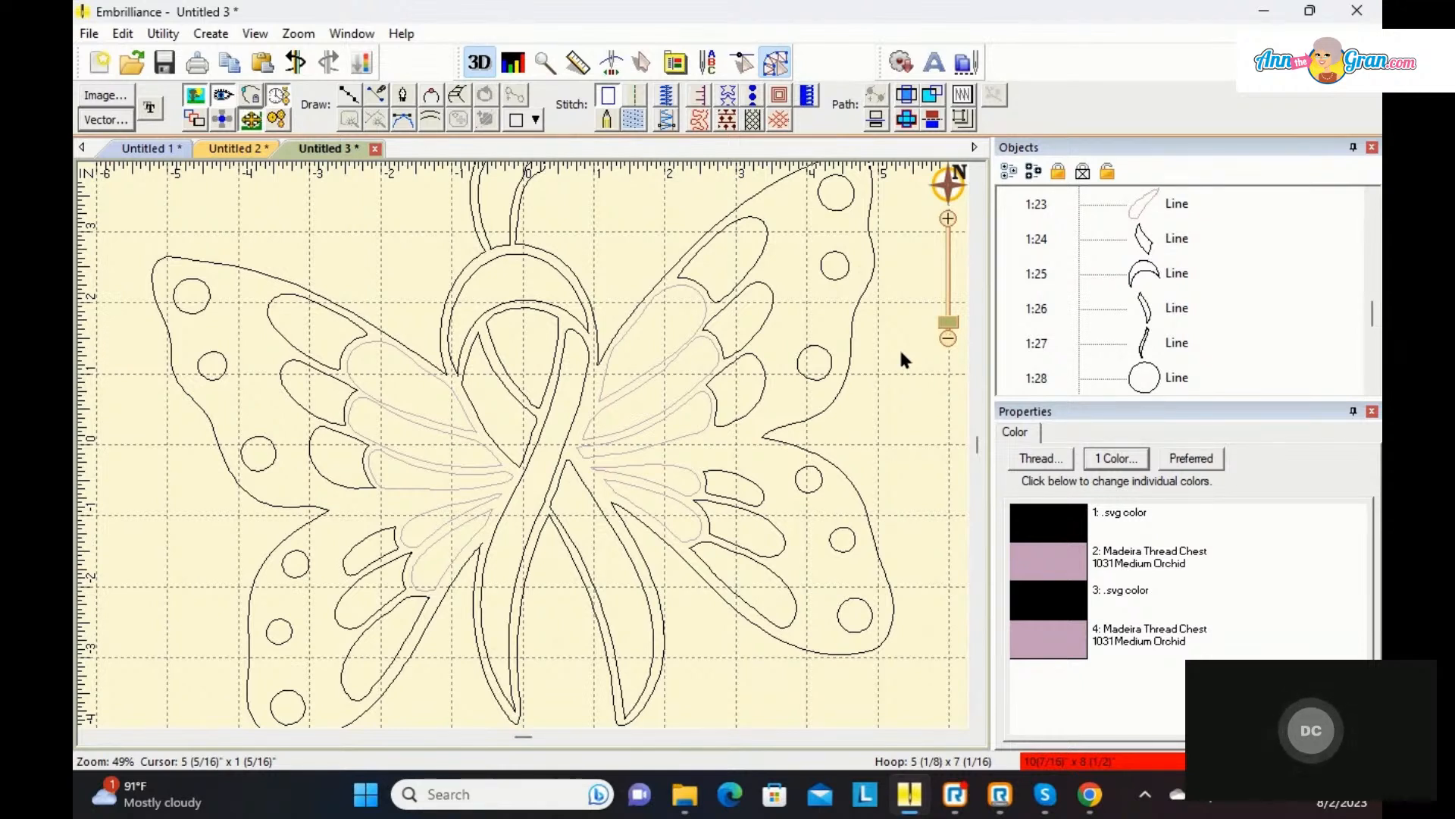
# Step: Search the Madeira Thread Chest for blue, give the top outer cell of the upper right wing 1094 Medium Turquoise, and convert it to a fill
pyautogui.click(743, 221)
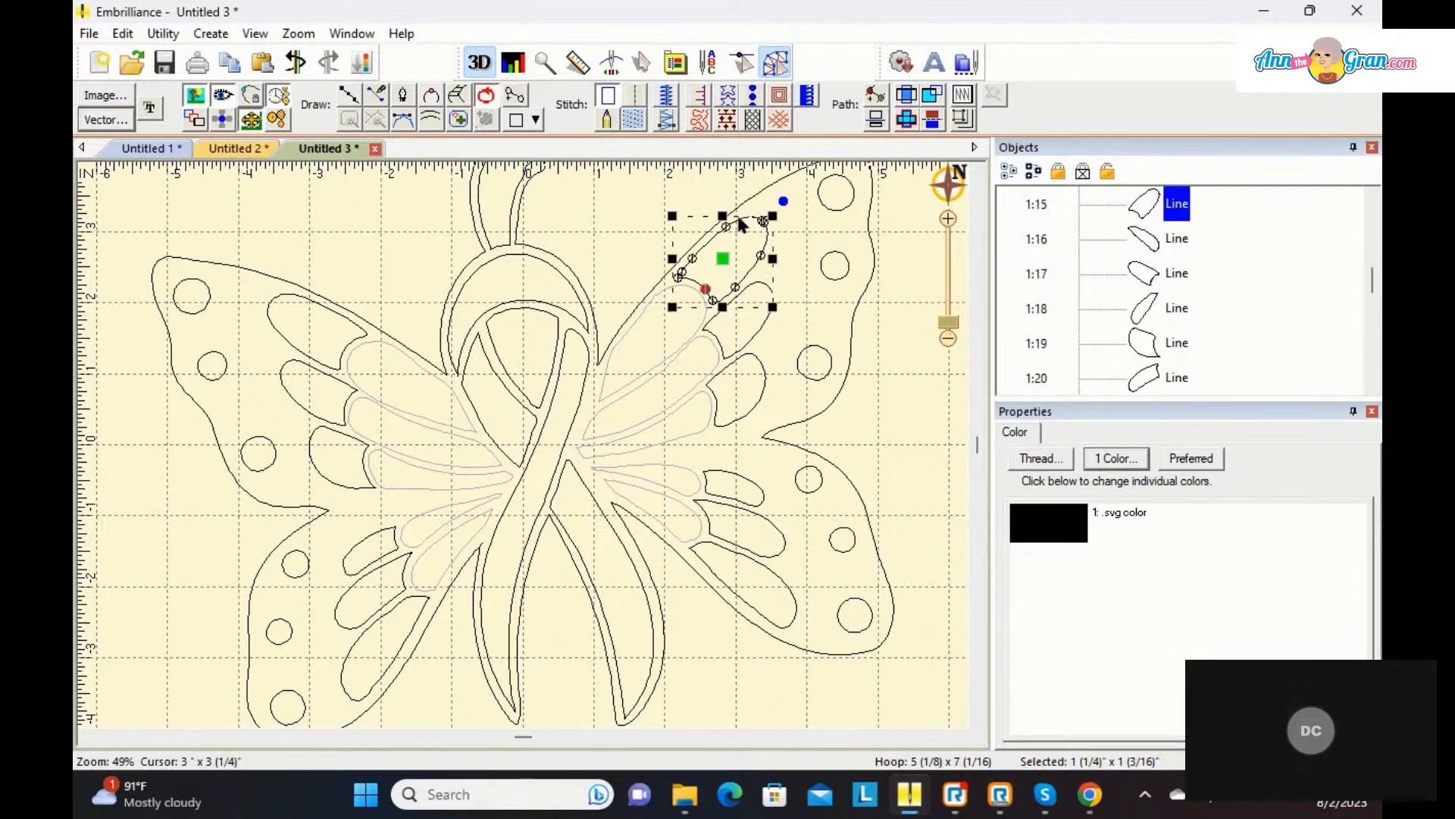
pyautogui.click(1058, 531)
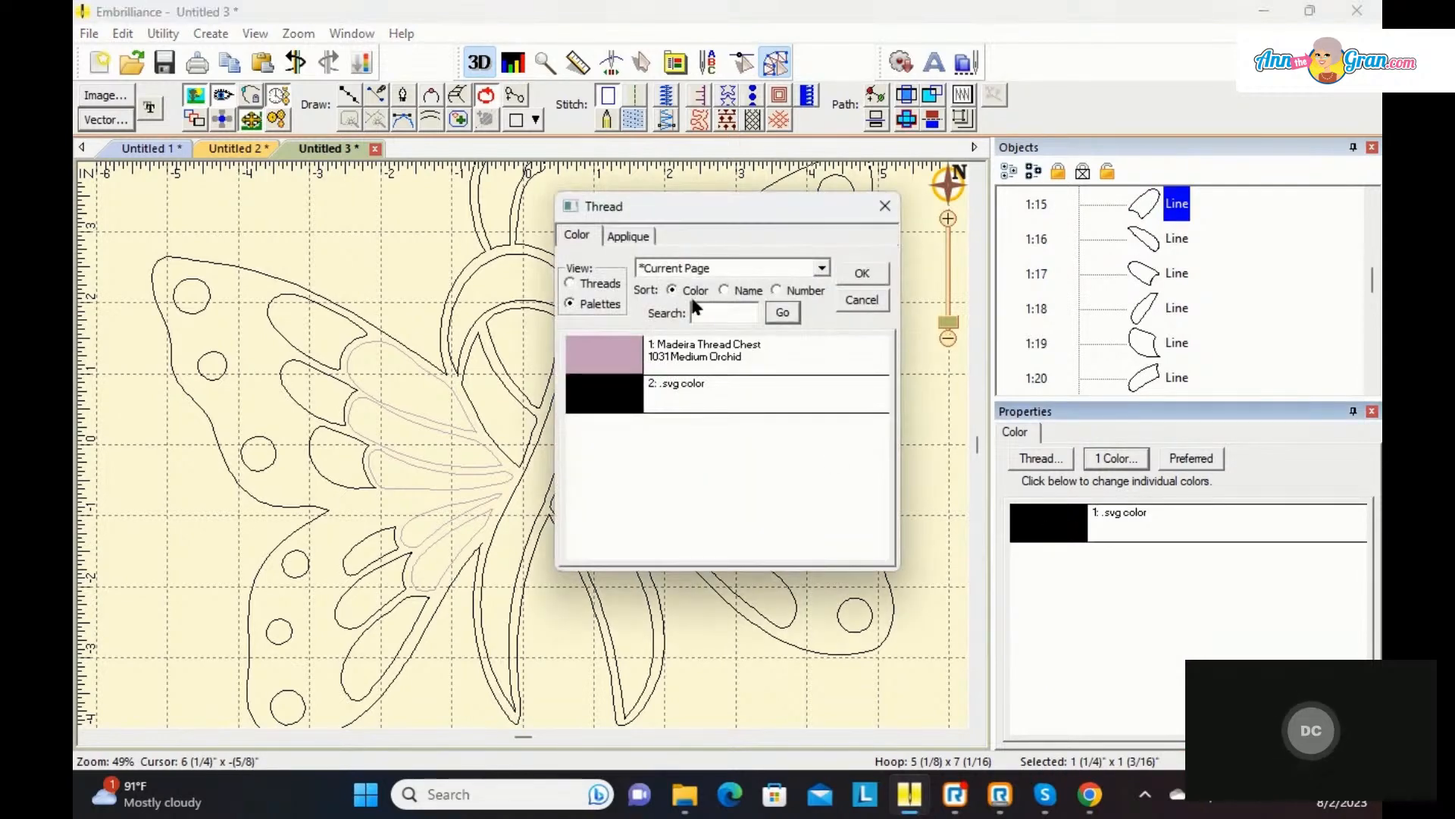
pyautogui.click(575, 284)
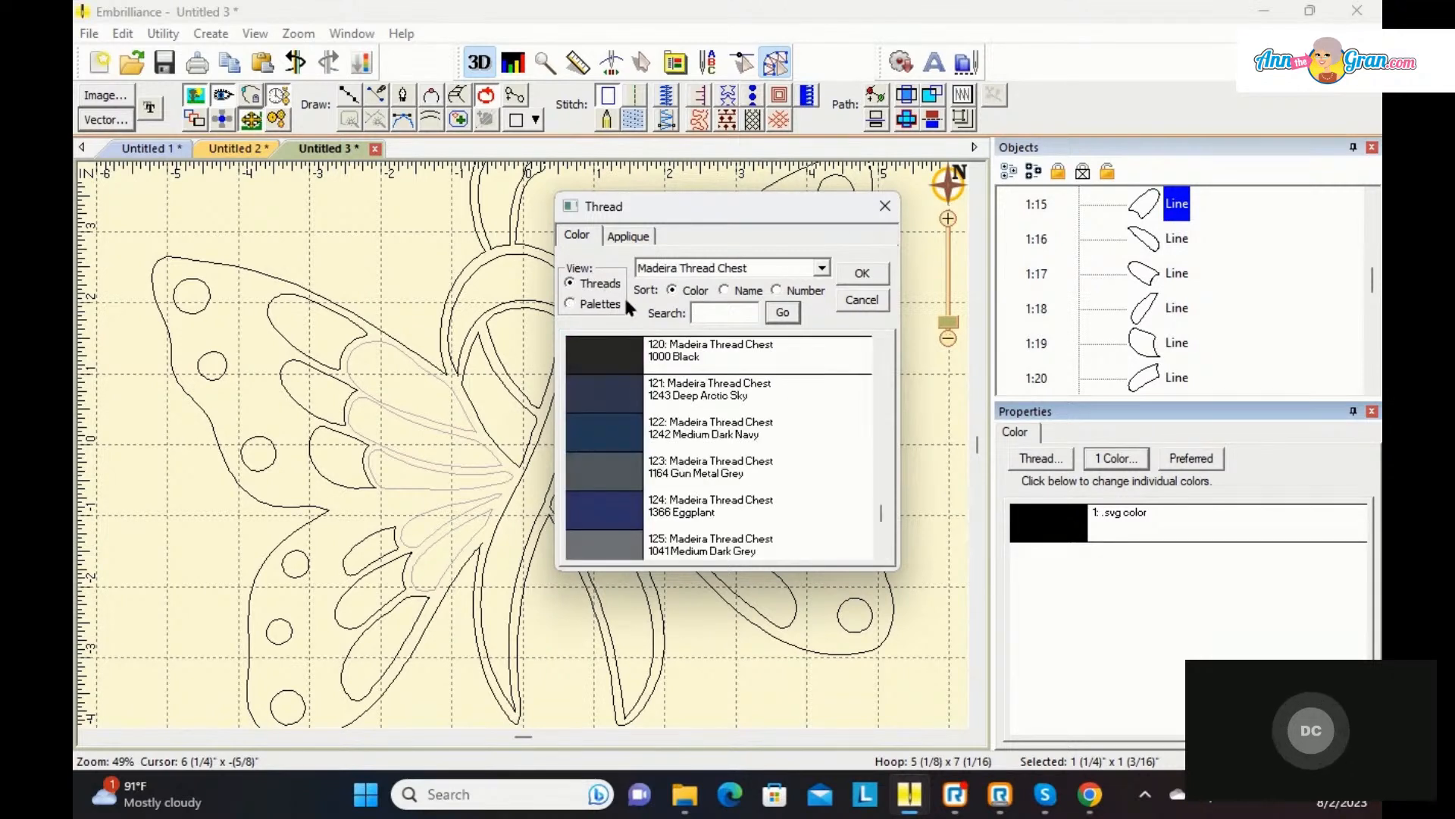
pyautogui.click(730, 313)
pyautogui.write('blue')
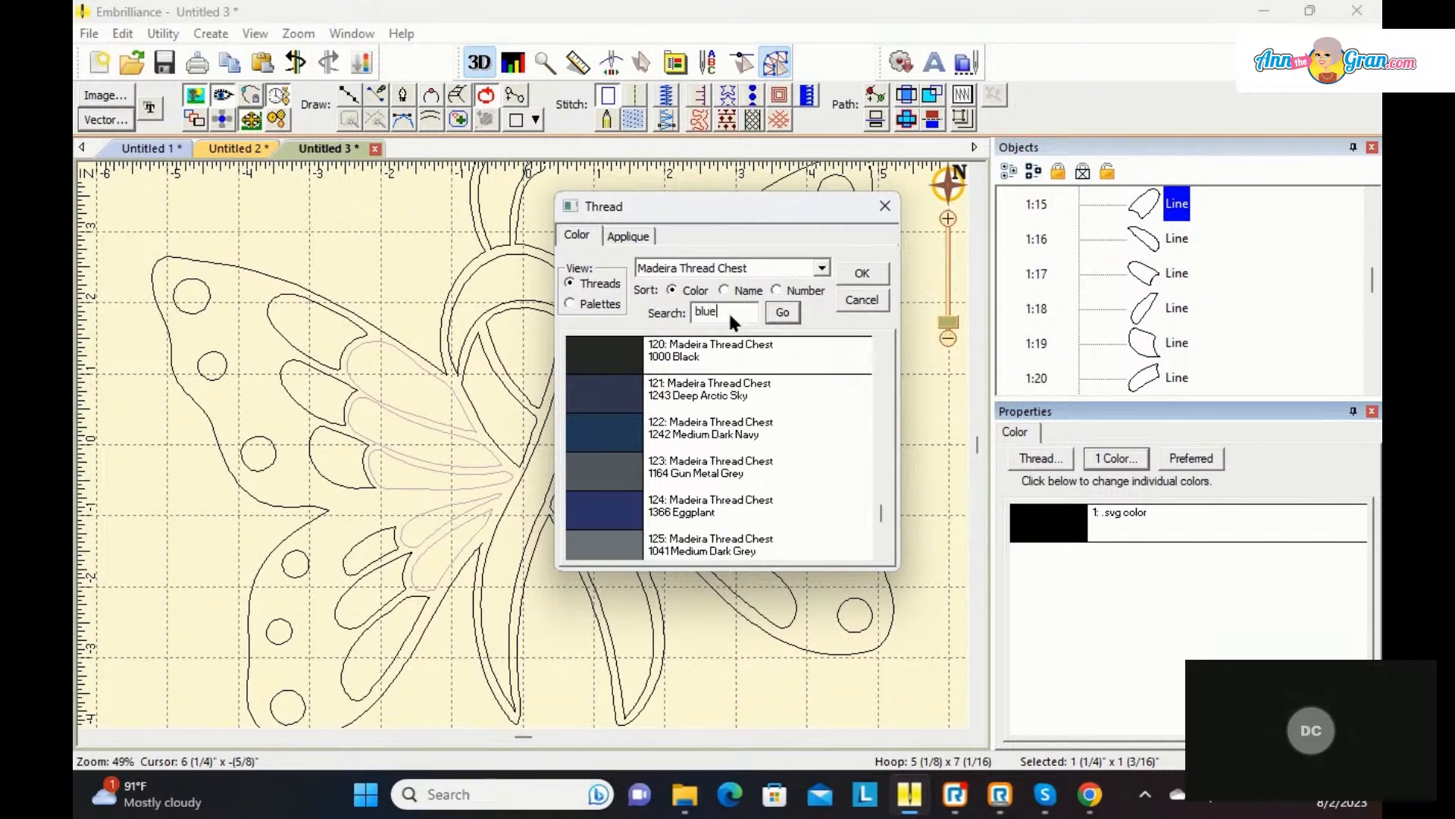
pyautogui.click(784, 314)
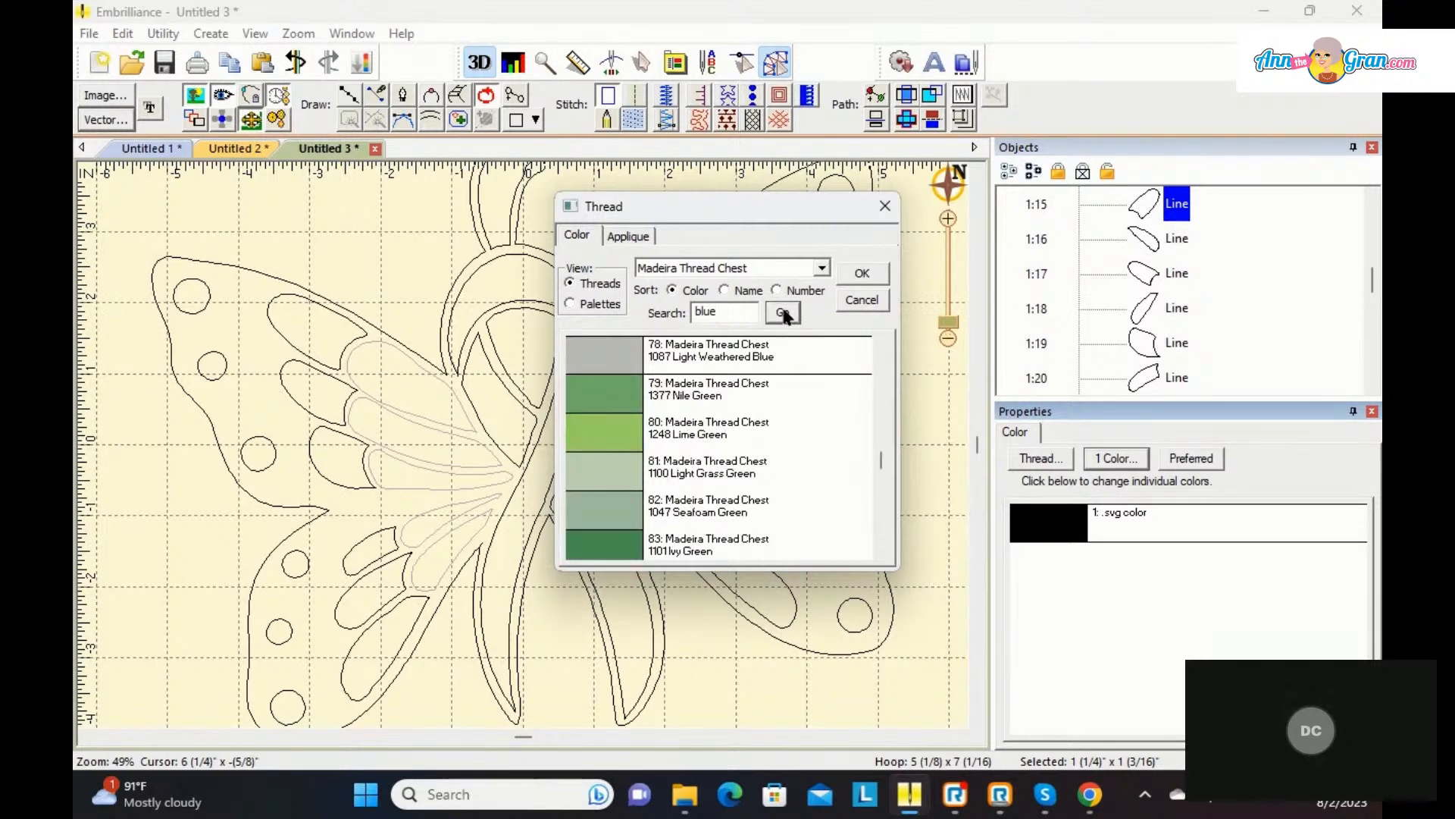
pyautogui.click(783, 314)
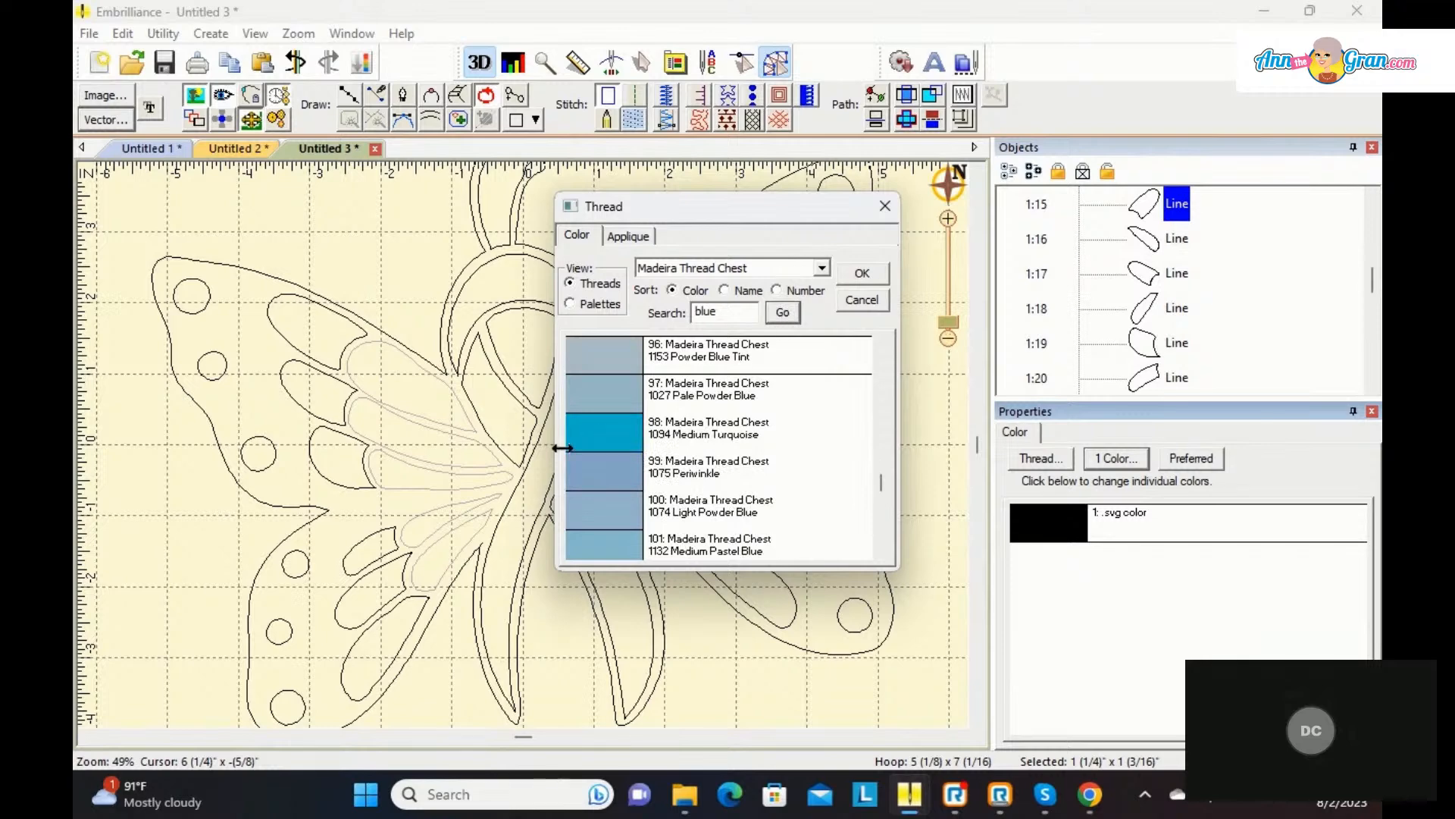
pyautogui.click(631, 442)
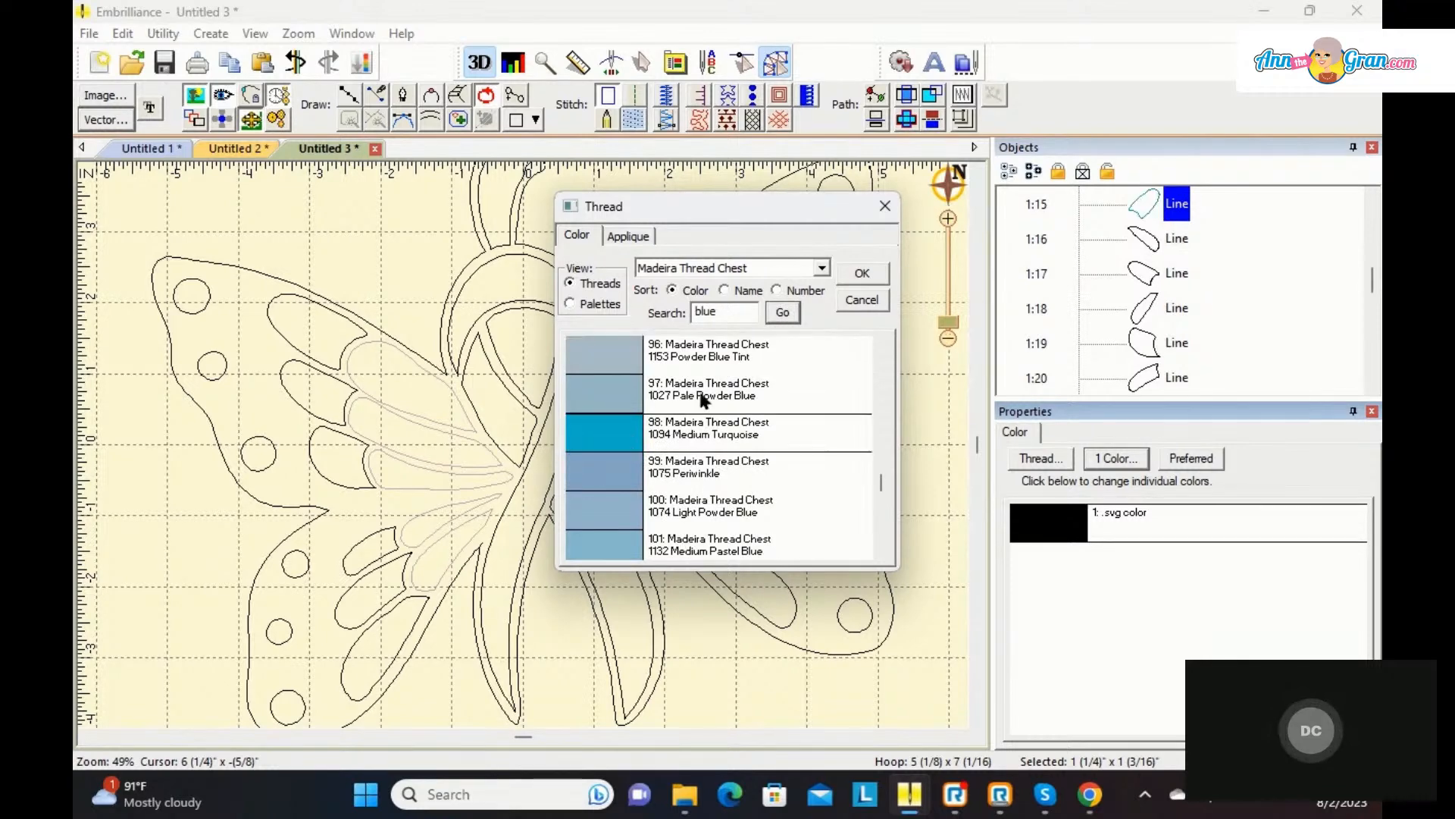
pyautogui.click(860, 275)
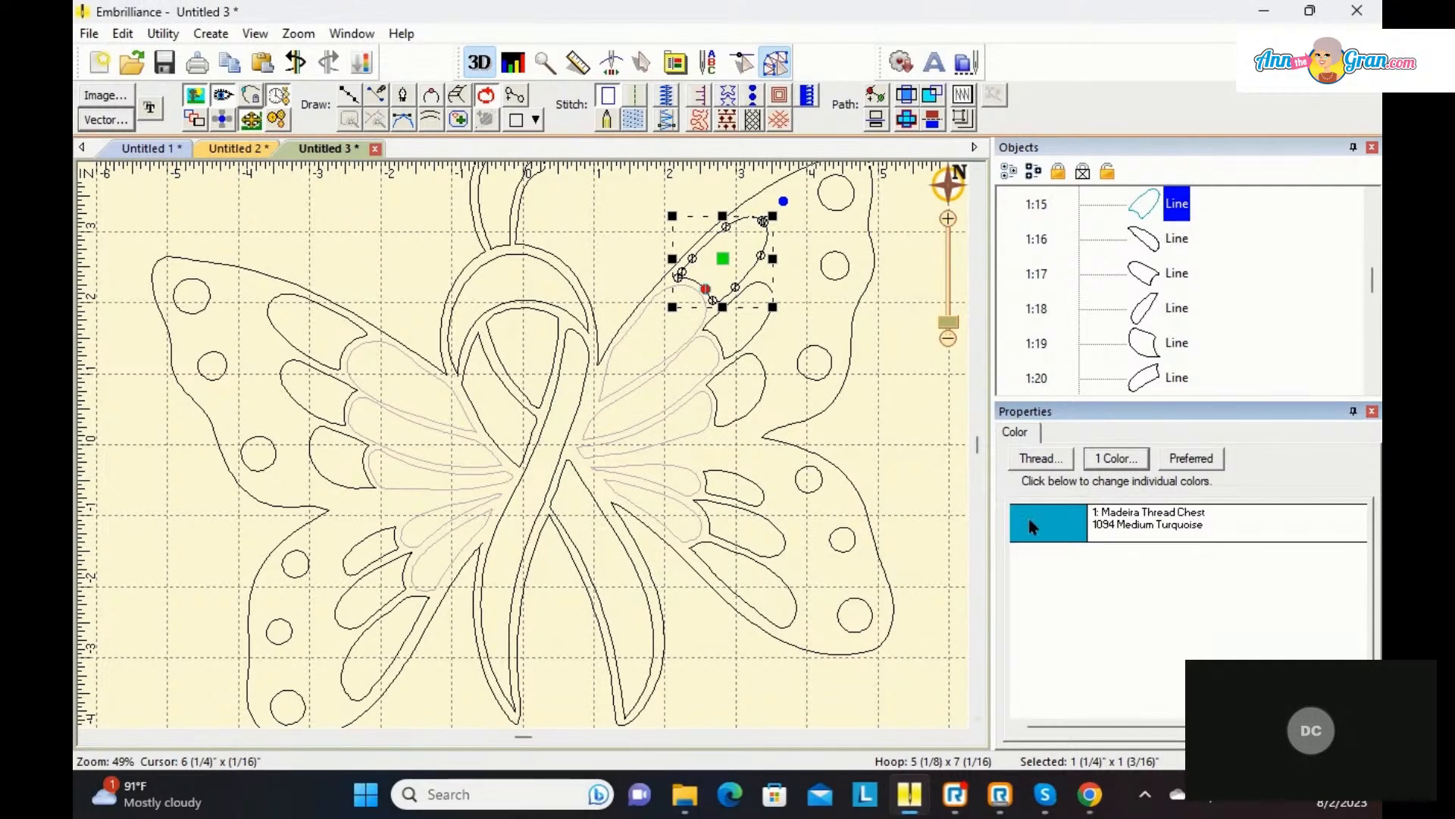
pyautogui.click(634, 119)
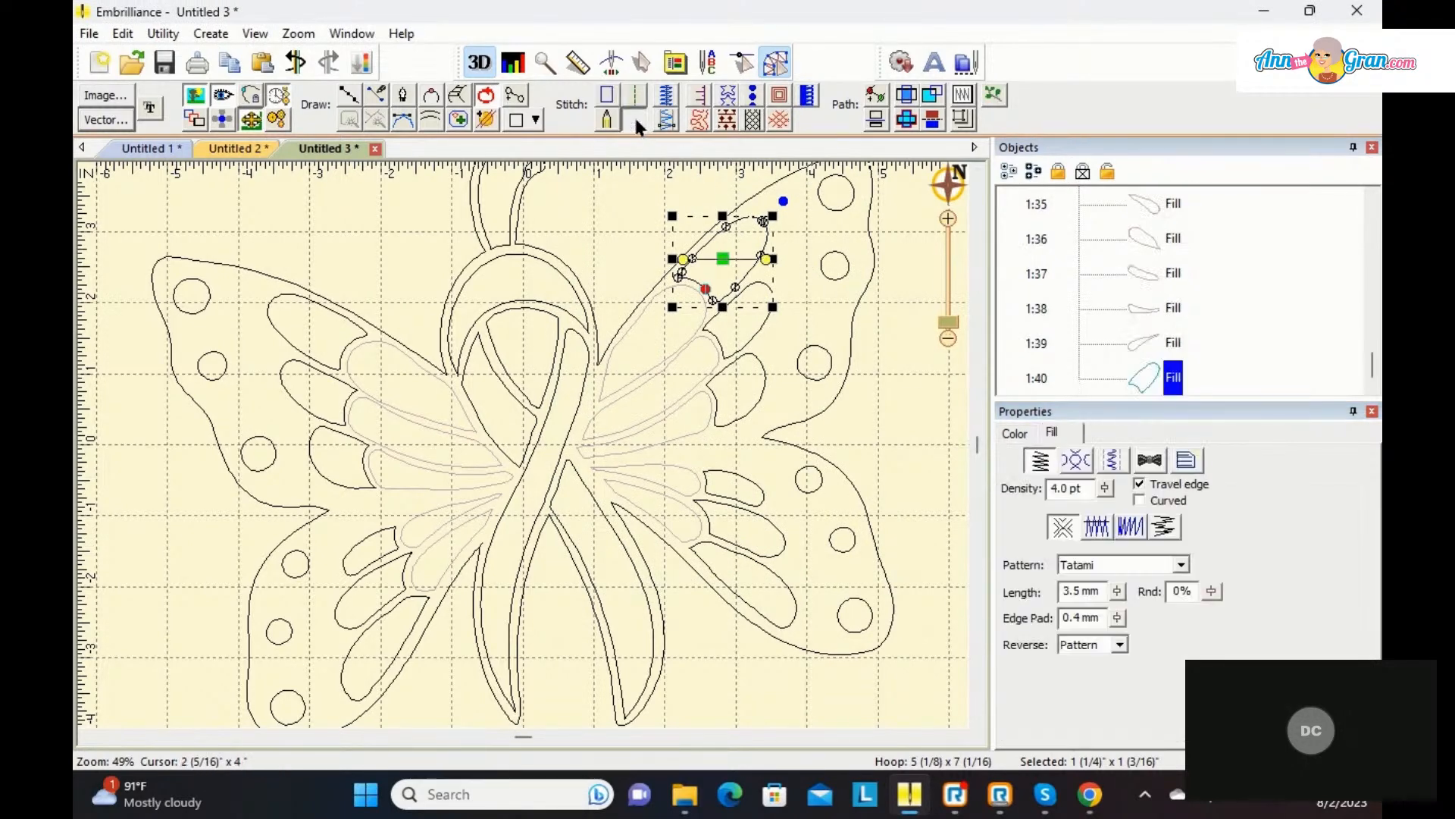
pyautogui.click(730, 323)
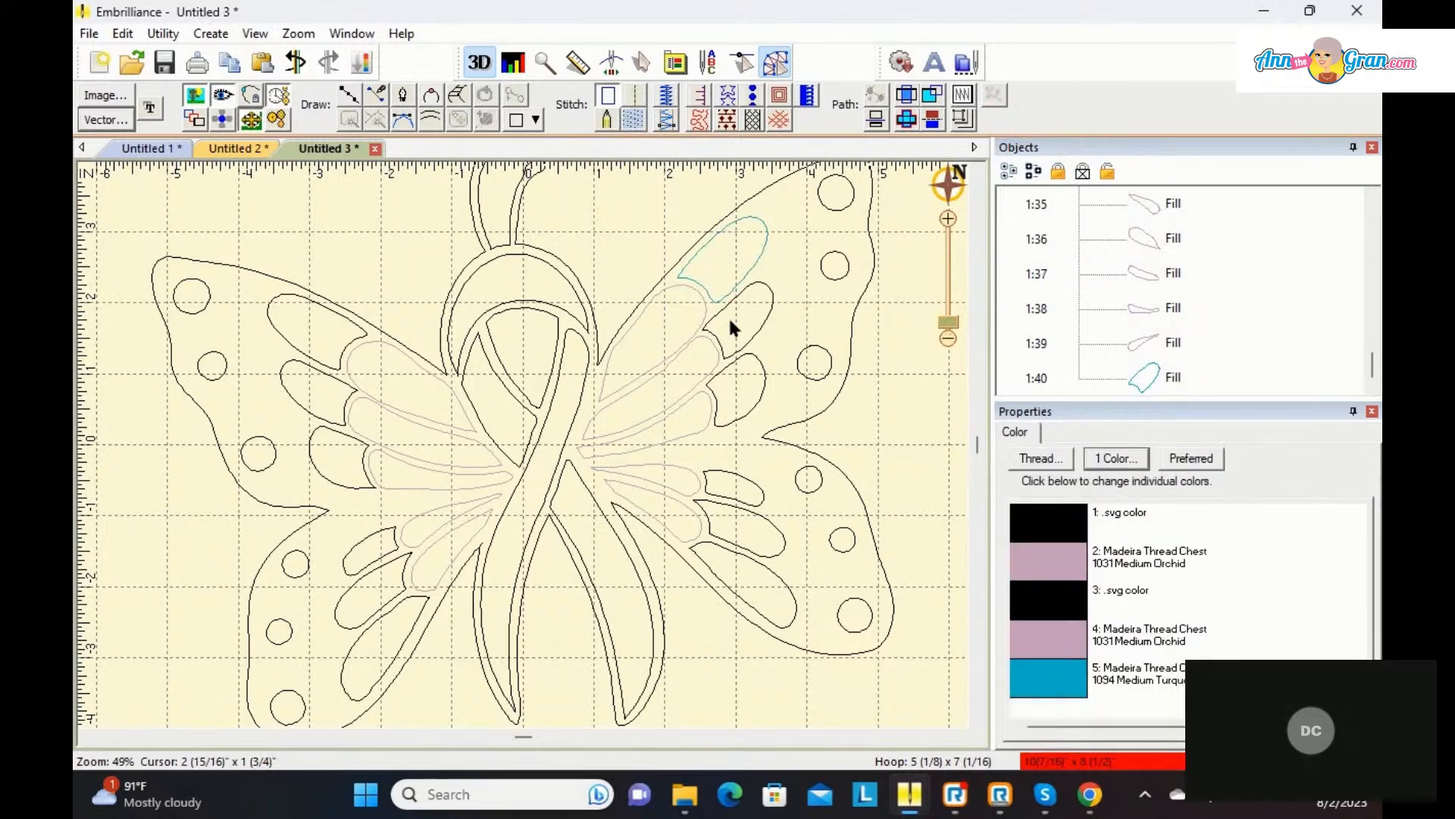
# Step: Give the middle outer cell of the upper right wing the palette color 1094 Medium Turquoise and convert it to a fill
pyautogui.click(726, 314)
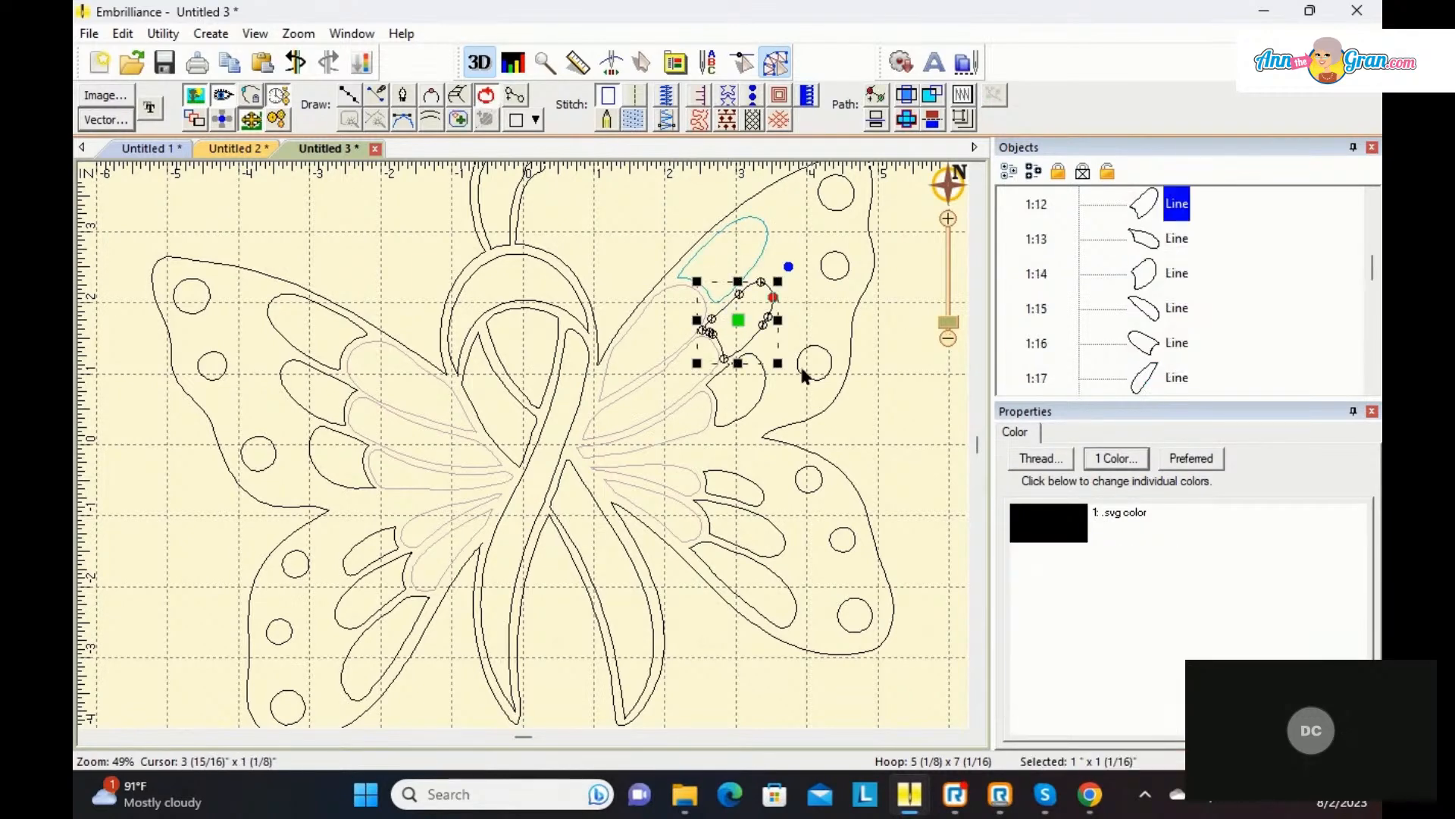
pyautogui.click(1044, 542)
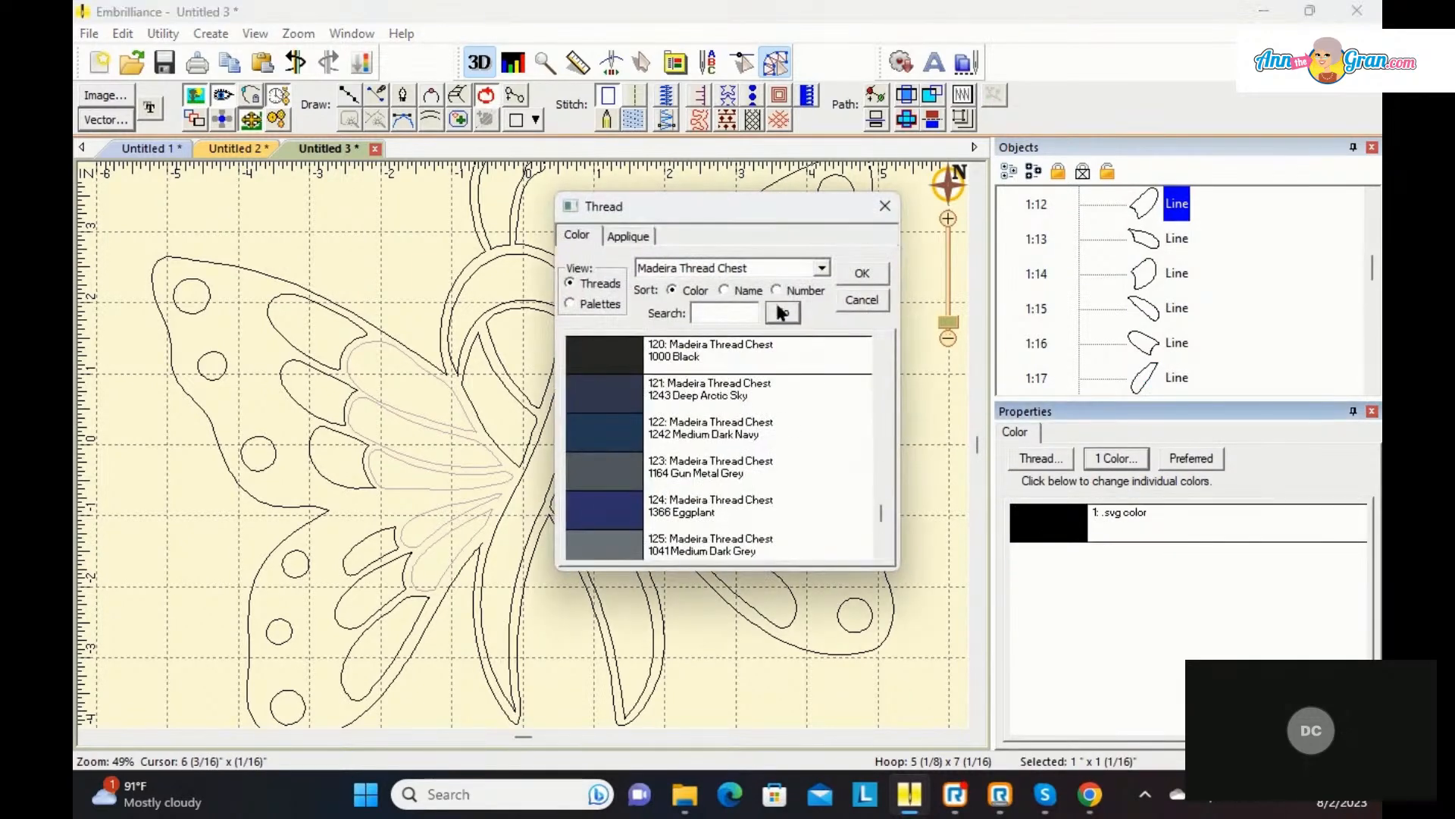
pyautogui.click(569, 302)
pyautogui.click(621, 363)
pyautogui.click(845, 272)
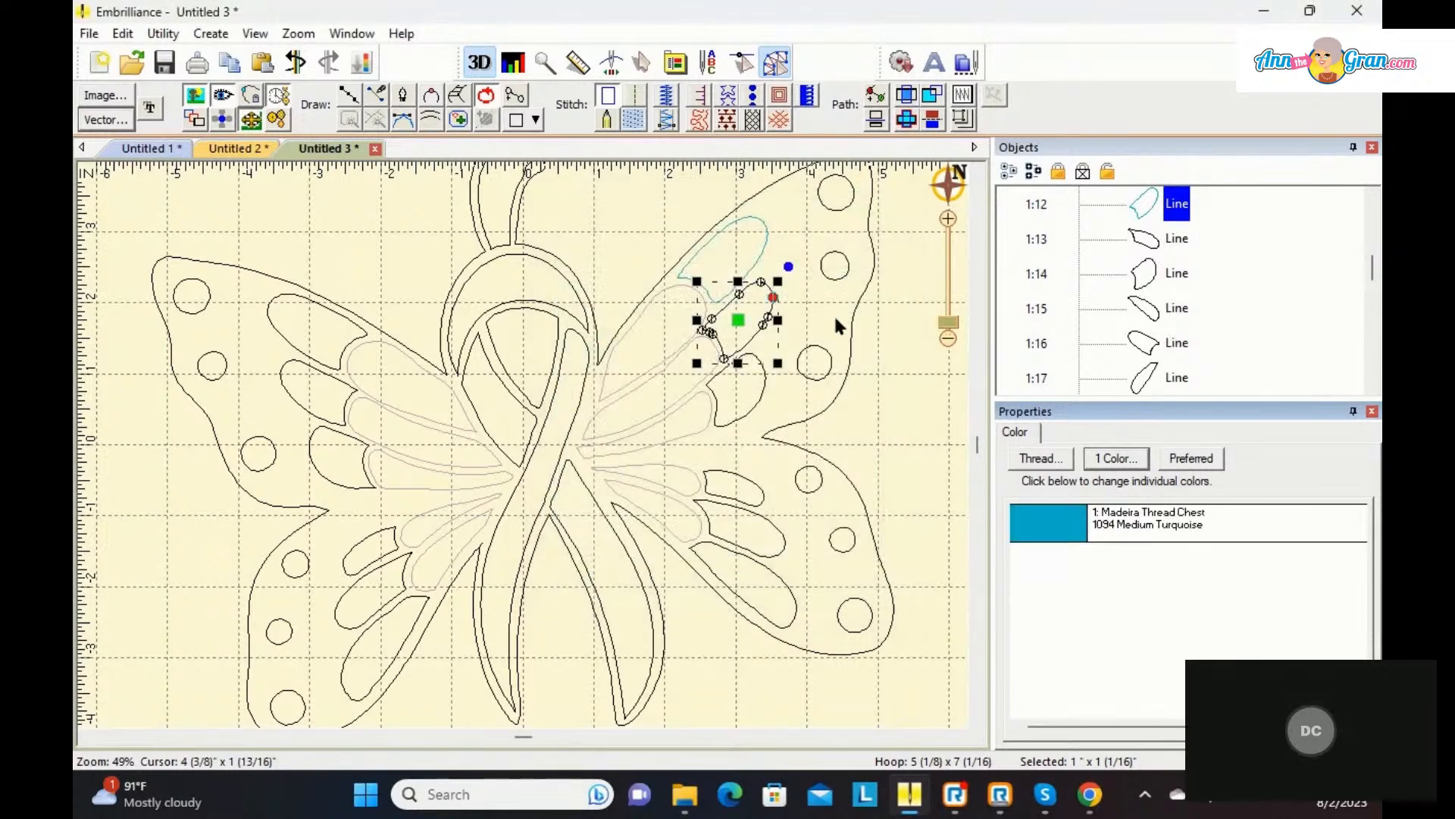
pyautogui.click(633, 120)
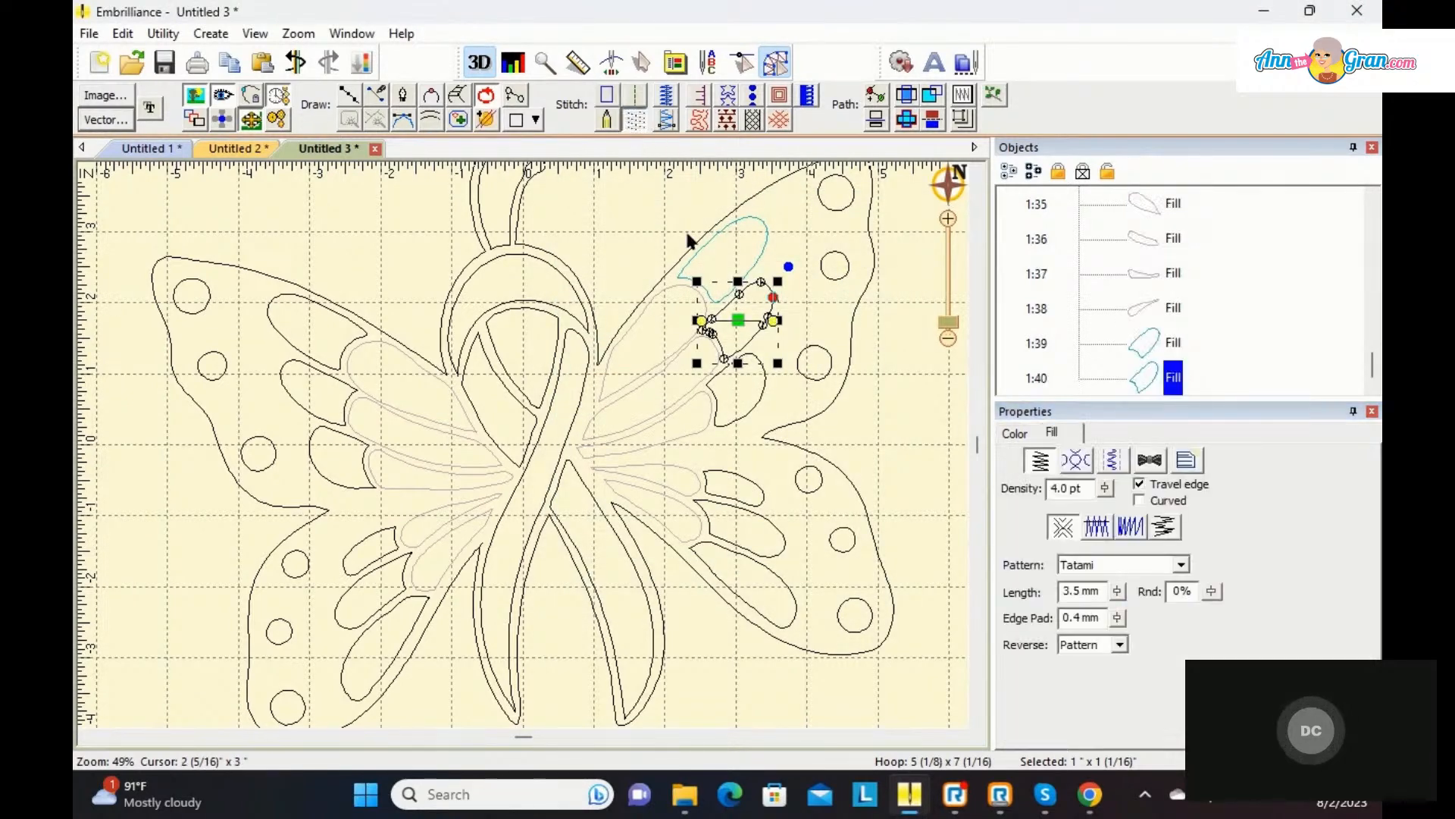
# Step: Give the lowest outer cell of the upper right wing the palette color 1094 Medium Turquoise and convert it to a fill
pyautogui.click(756, 408)
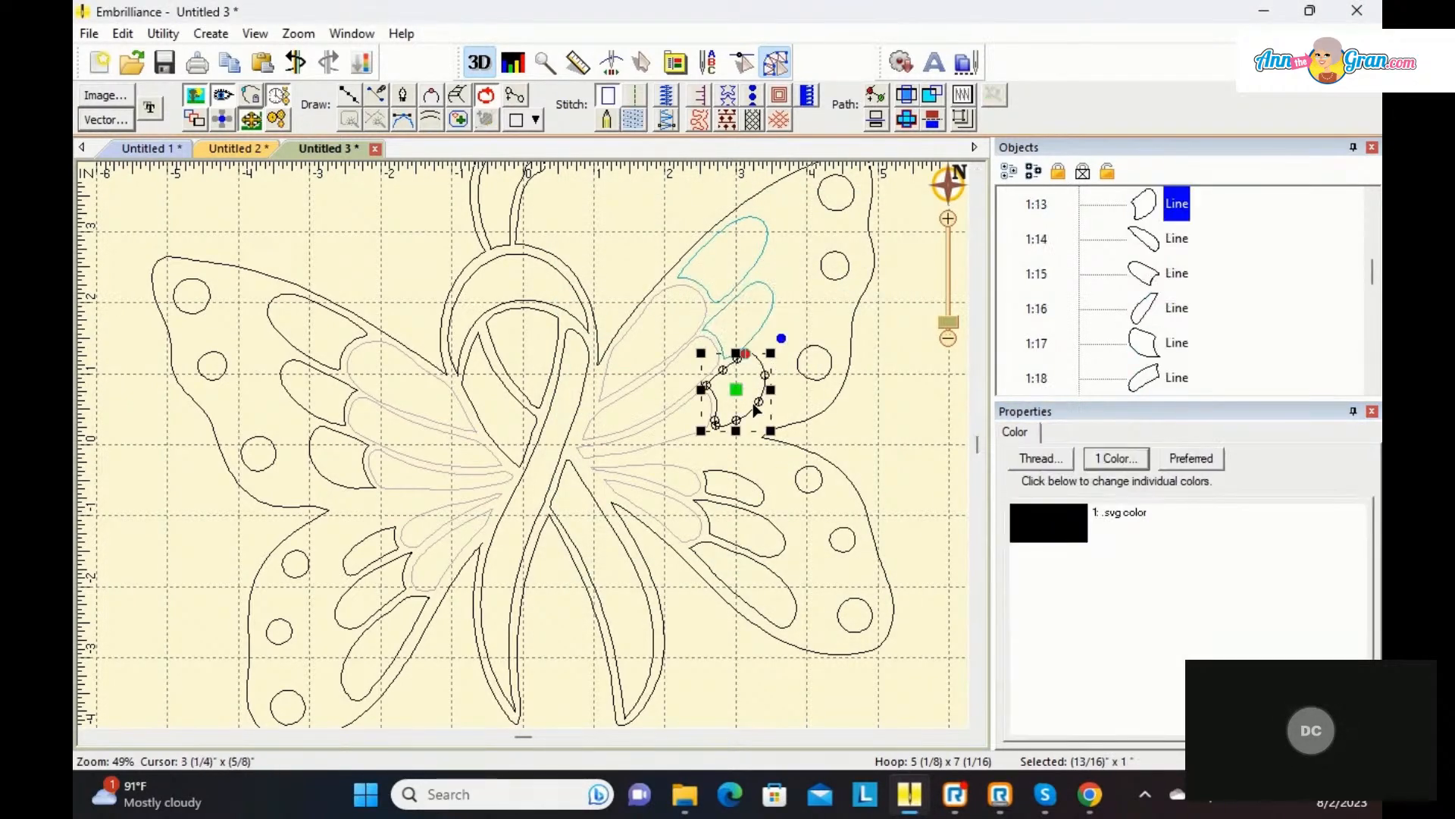
pyautogui.click(1061, 533)
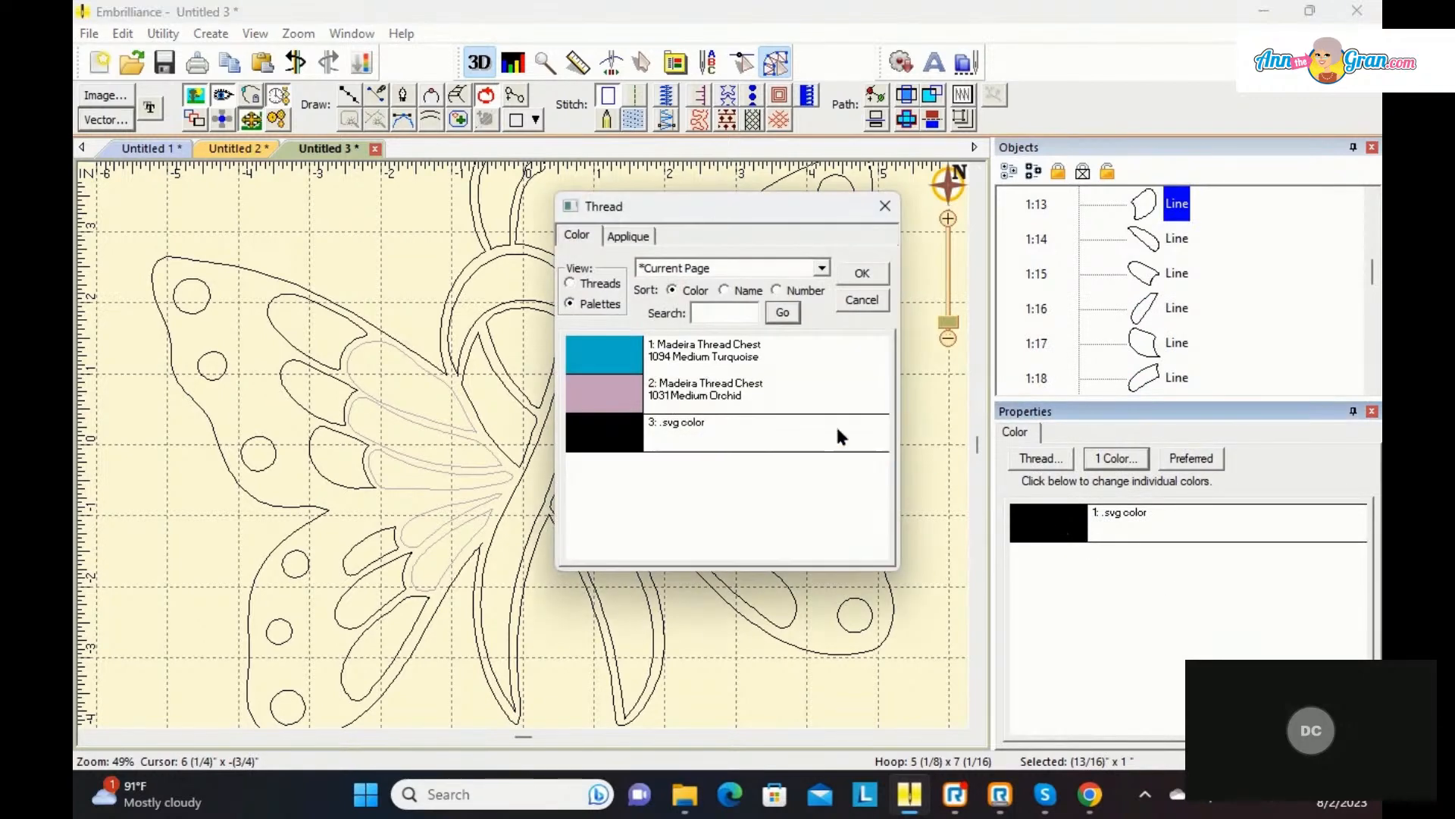
pyautogui.click(632, 360)
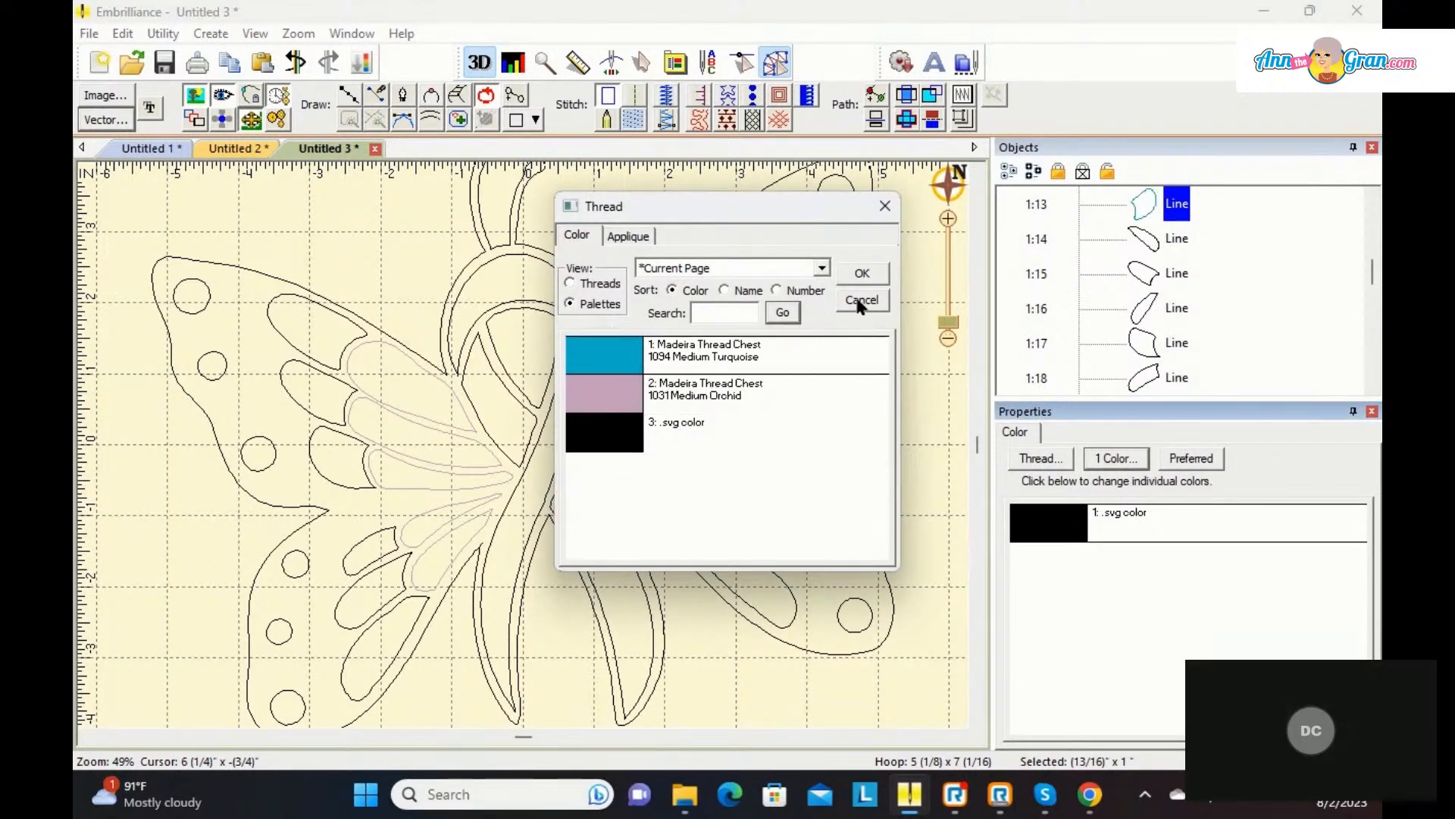
pyautogui.click(863, 269)
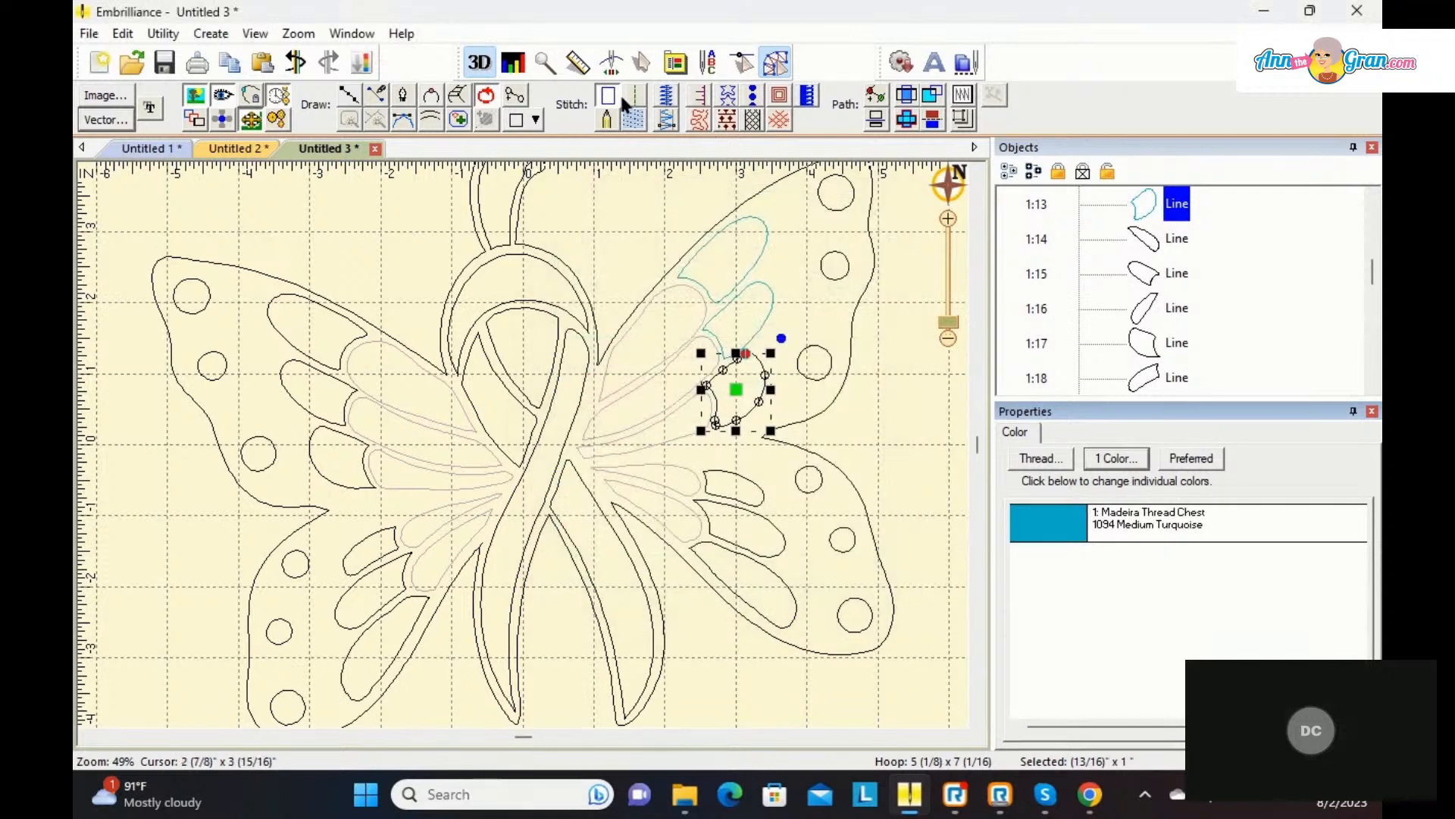
pyautogui.click(630, 122)
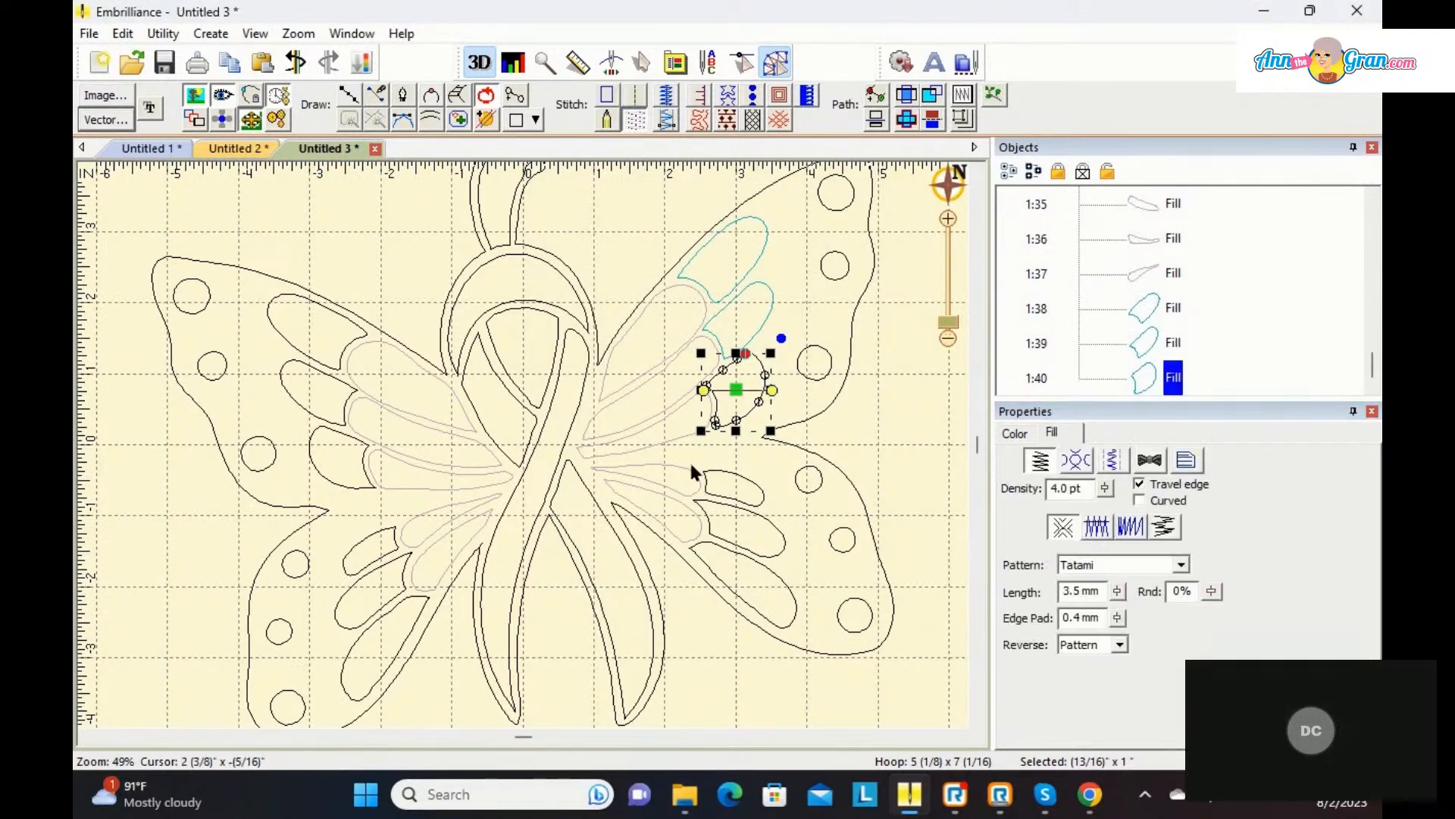
# Step: Give the top outer cell of the lower right wing the palette color 1094 Medium Turquoise and convert it to a fill
pyautogui.click(724, 478)
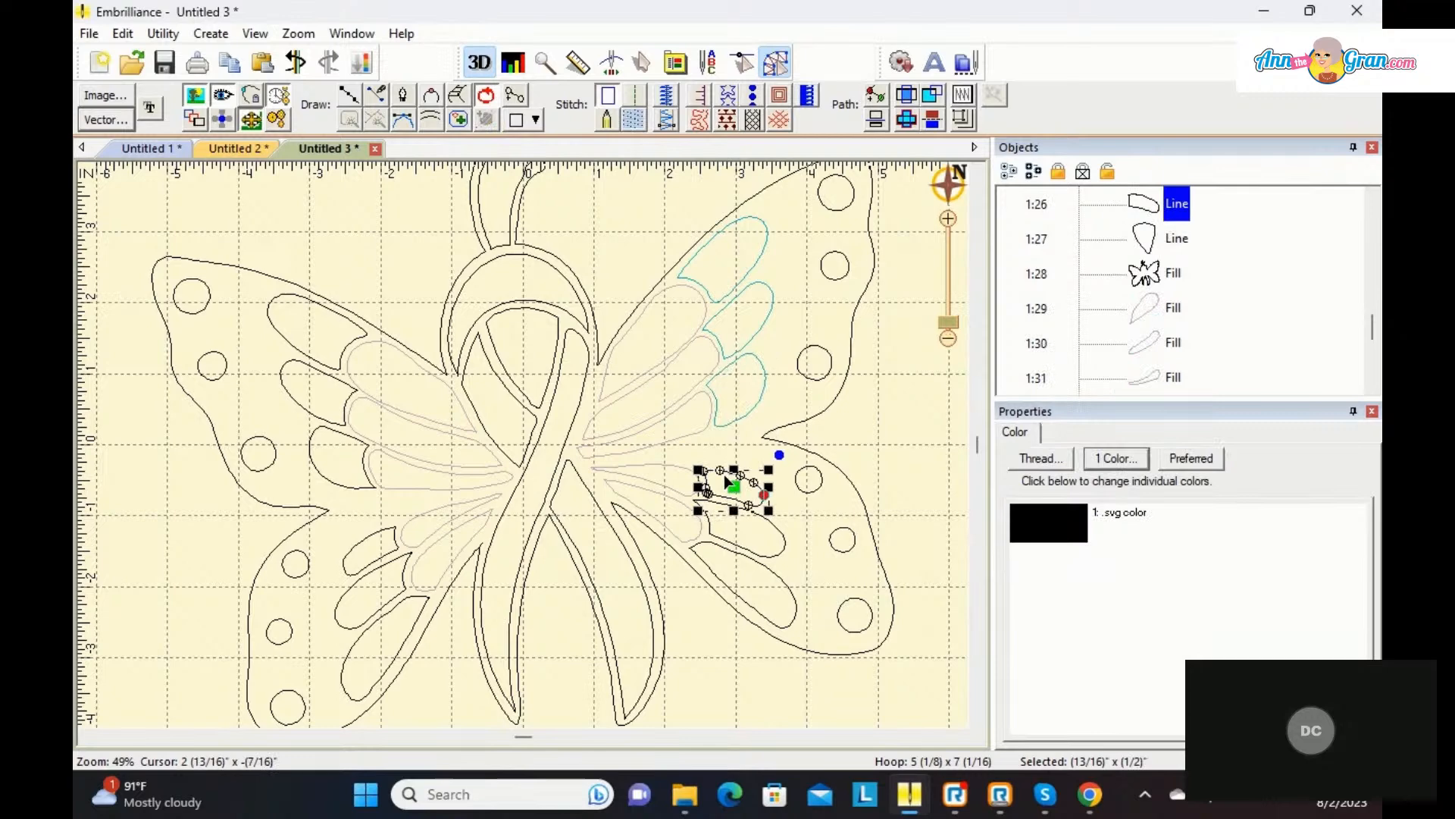
pyautogui.click(1035, 531)
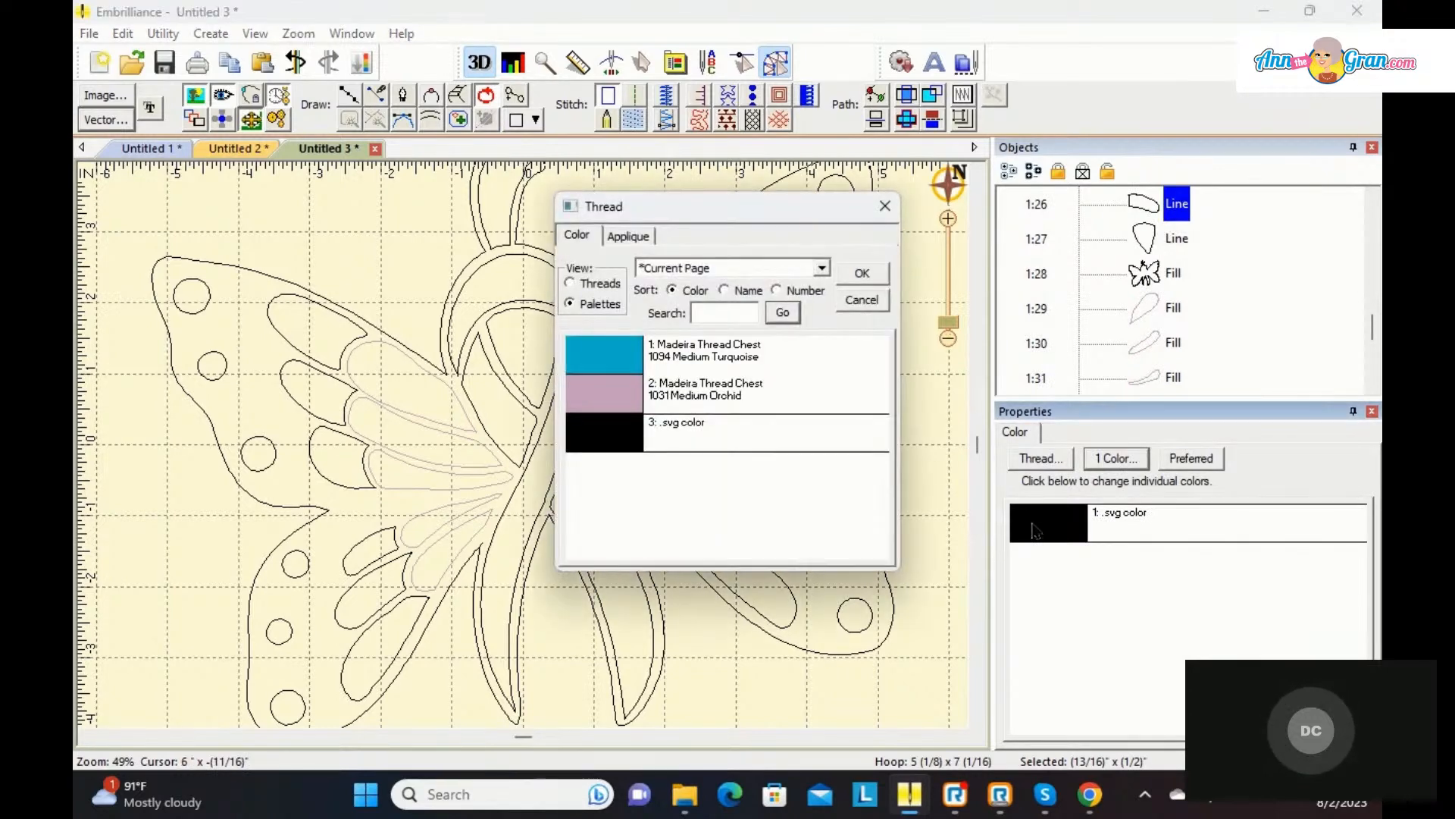
pyautogui.click(620, 367)
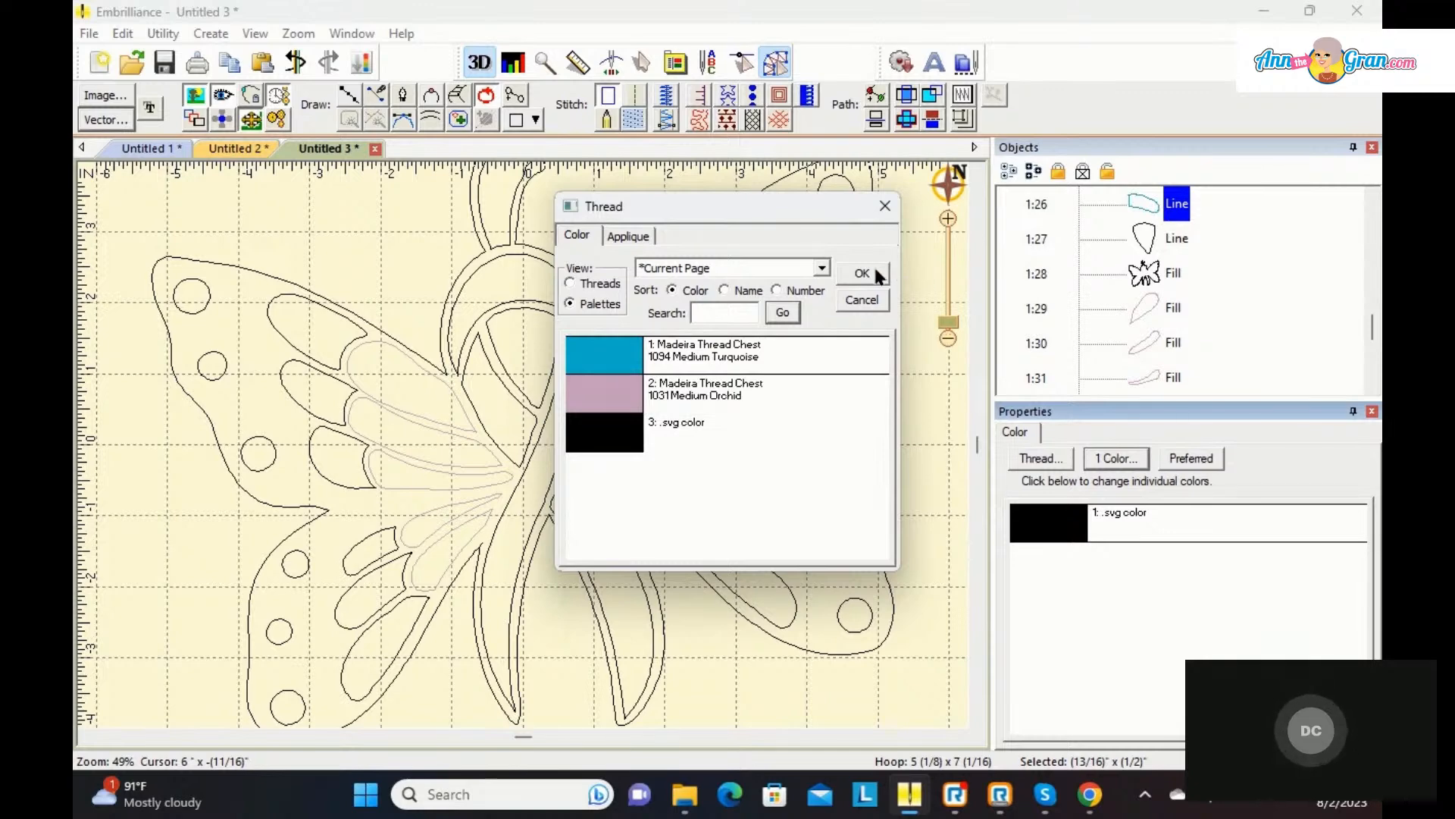
pyautogui.click(871, 273)
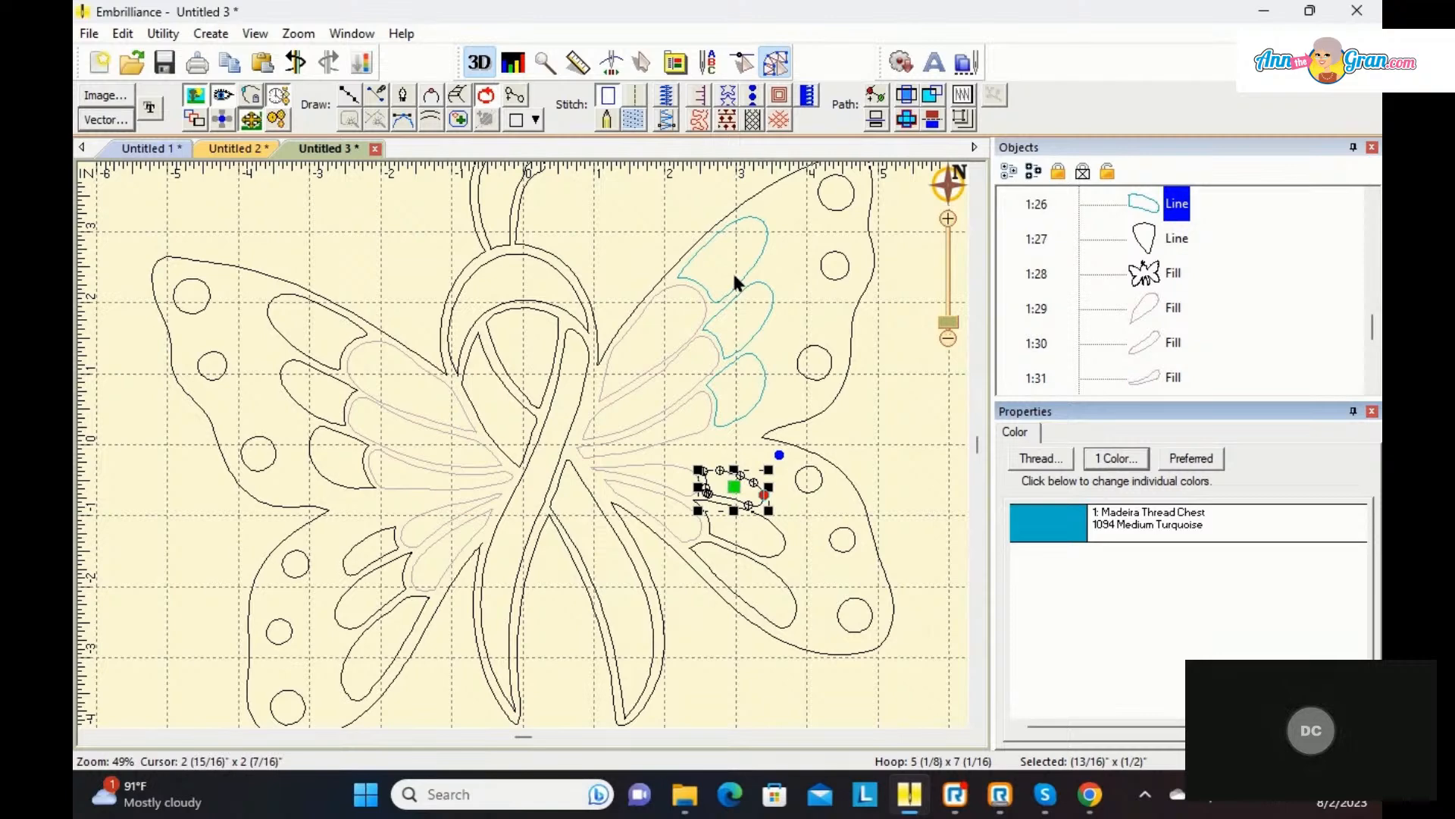
pyautogui.click(635, 120)
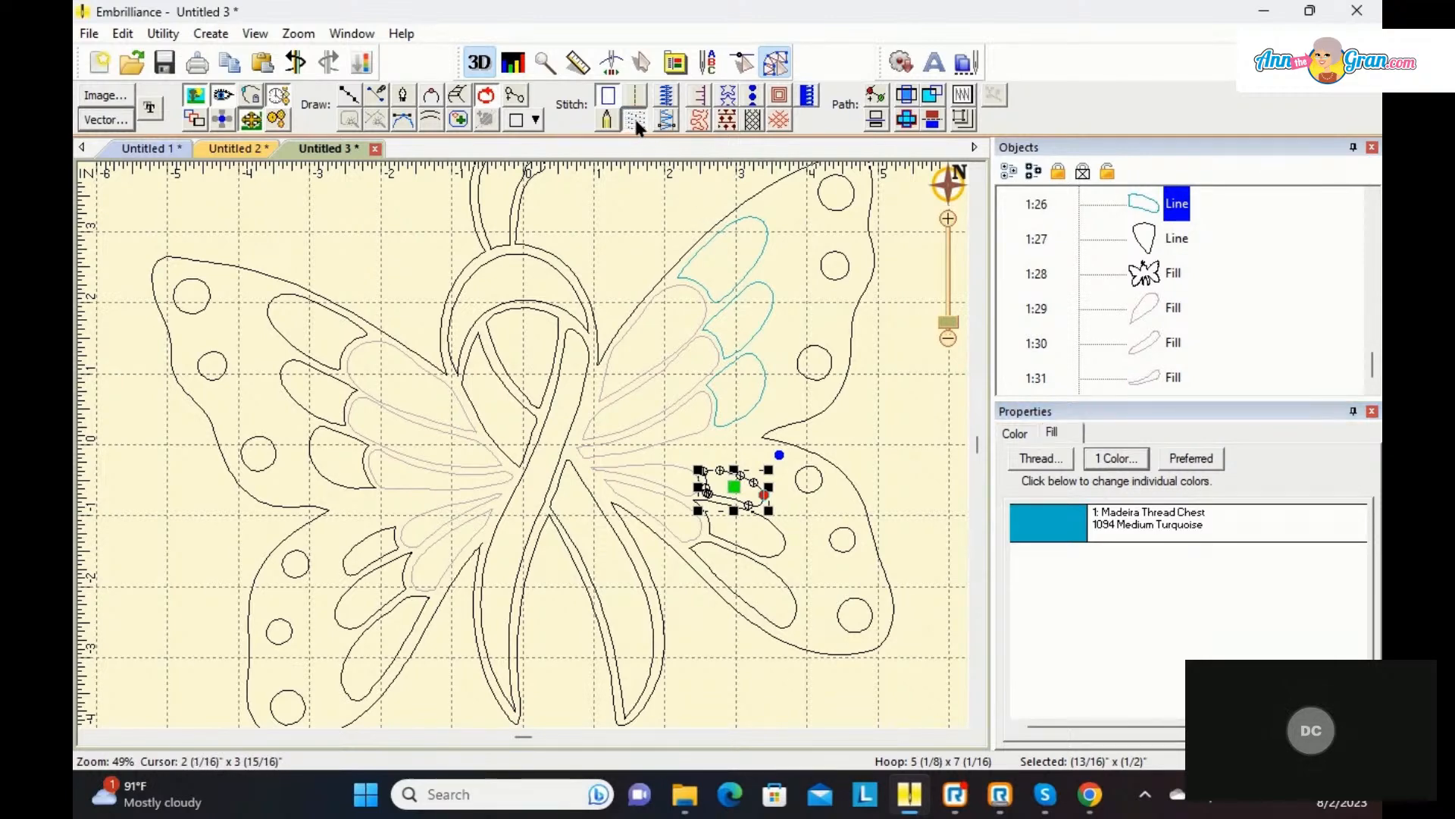
pyautogui.click(764, 527)
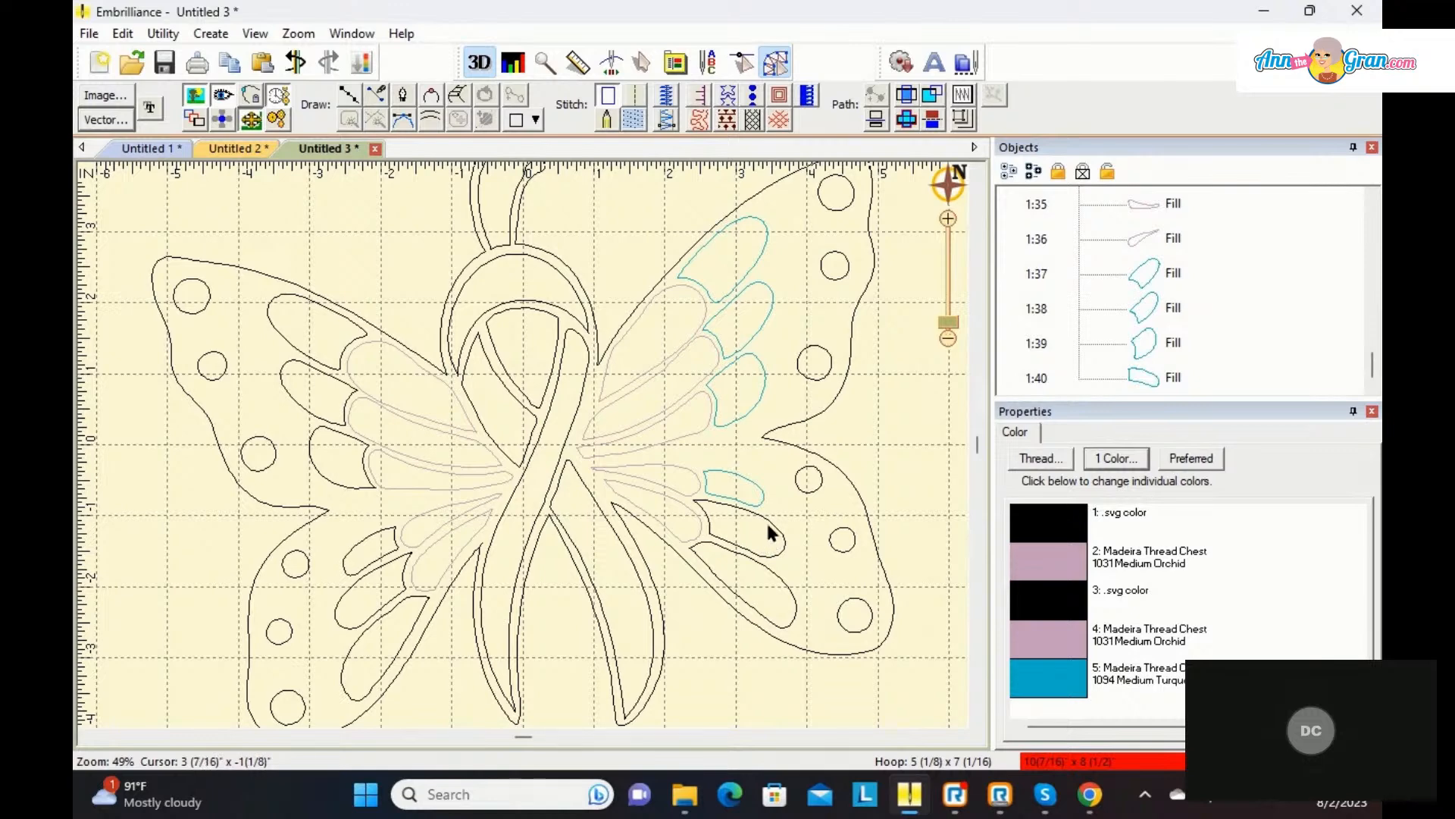
# Step: Give the middle outer cell of the lower right wing the palette color 1094 Medium Turquoise and convert it to a fill
pyautogui.click(766, 526)
pyautogui.click(1042, 535)
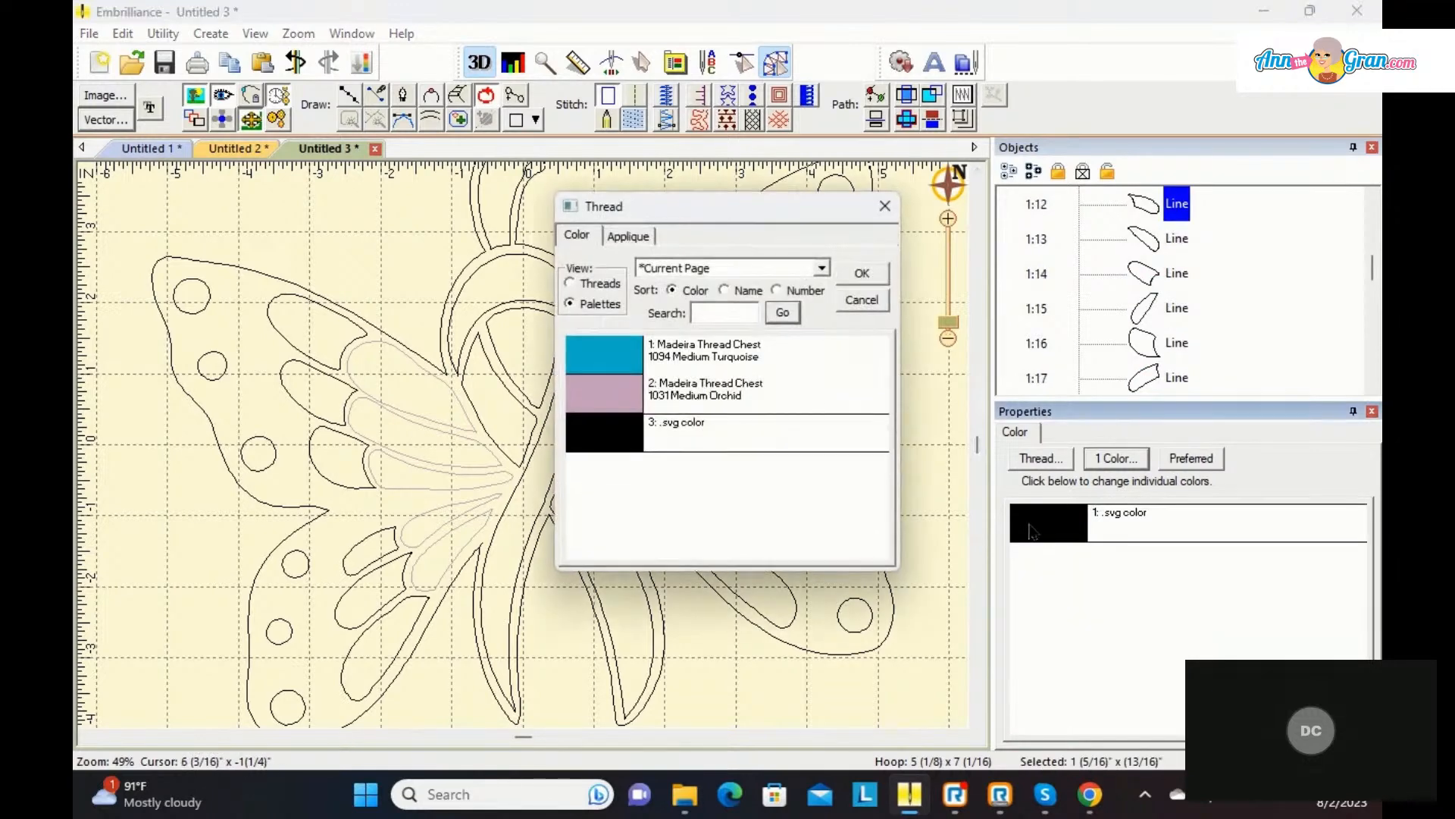
pyautogui.click(617, 362)
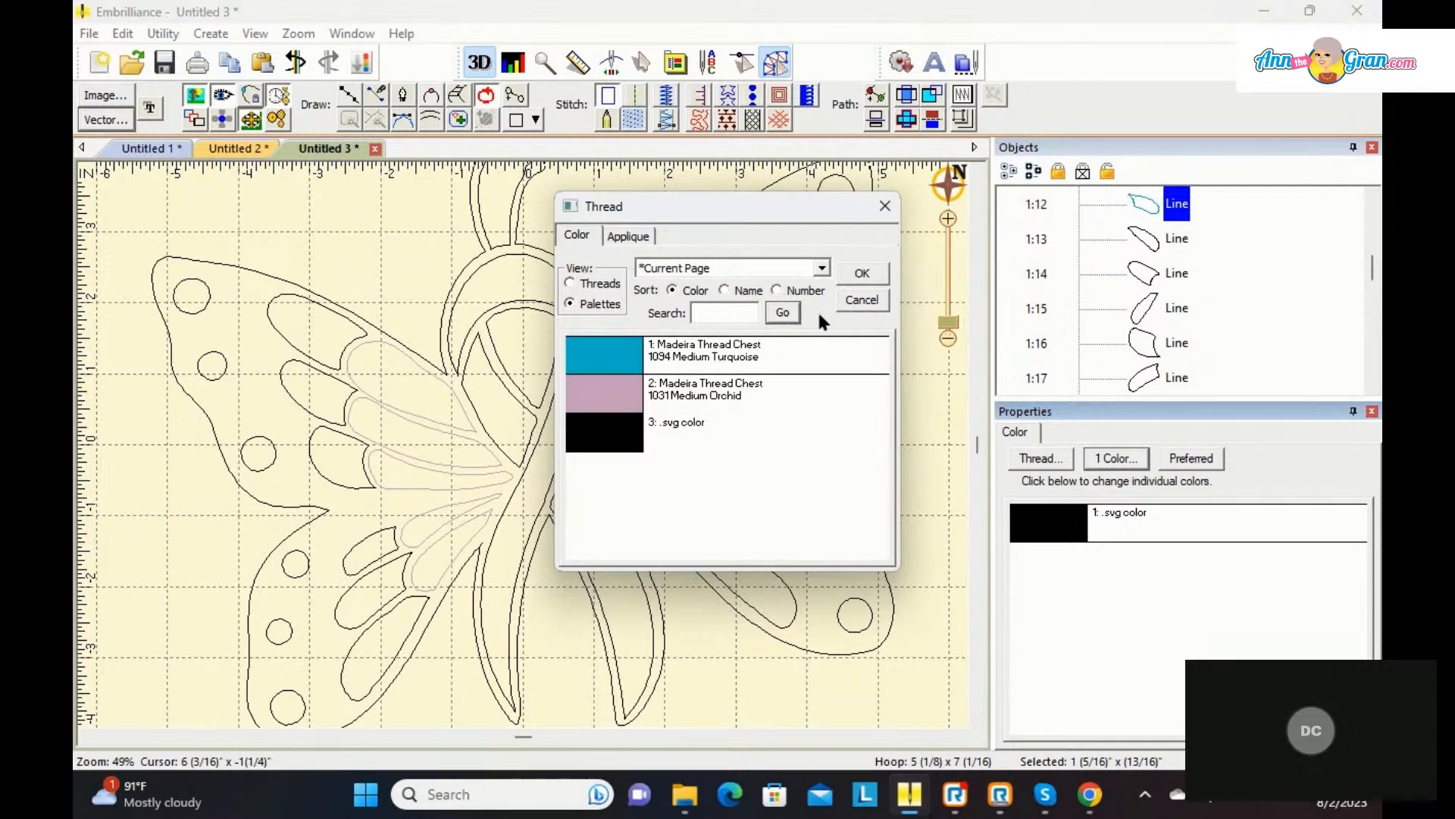
pyautogui.click(853, 275)
pyautogui.click(634, 119)
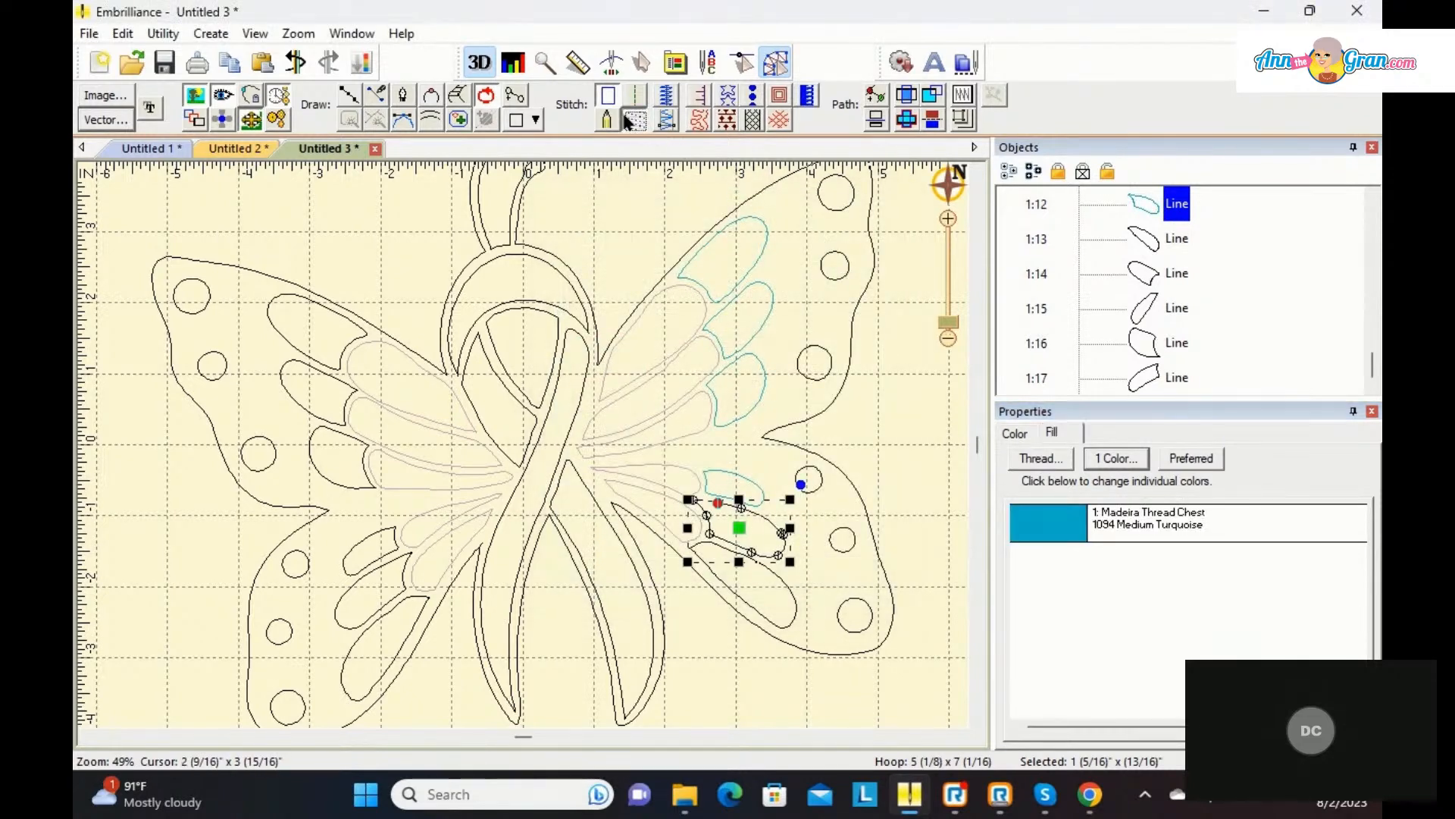
pyautogui.click(765, 576)
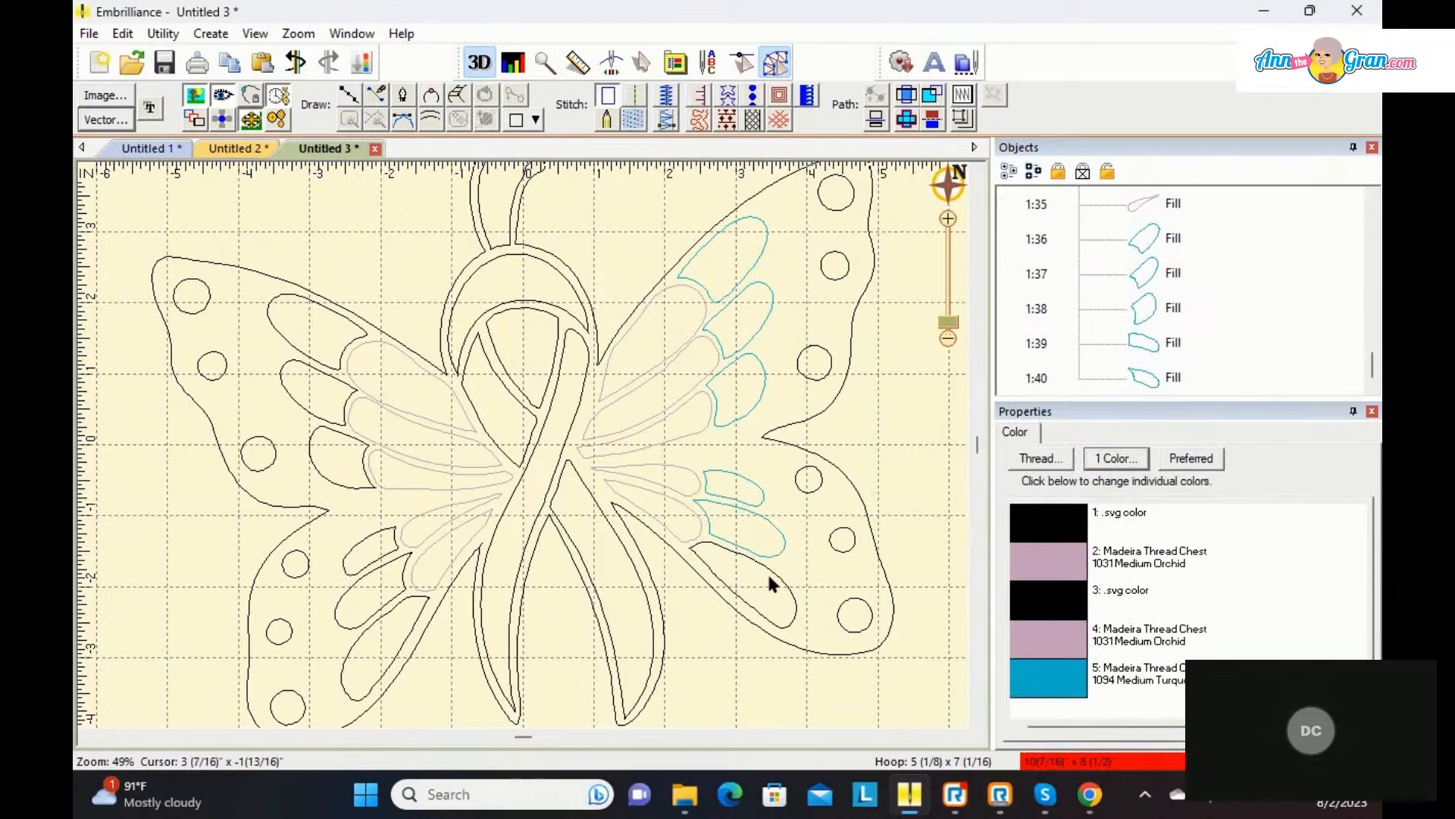
# Step: Give the lowest outer cell of the lower right wing the color 1094 Medium Turquoise, convert it to a fill and deselect it
pyautogui.click(771, 567)
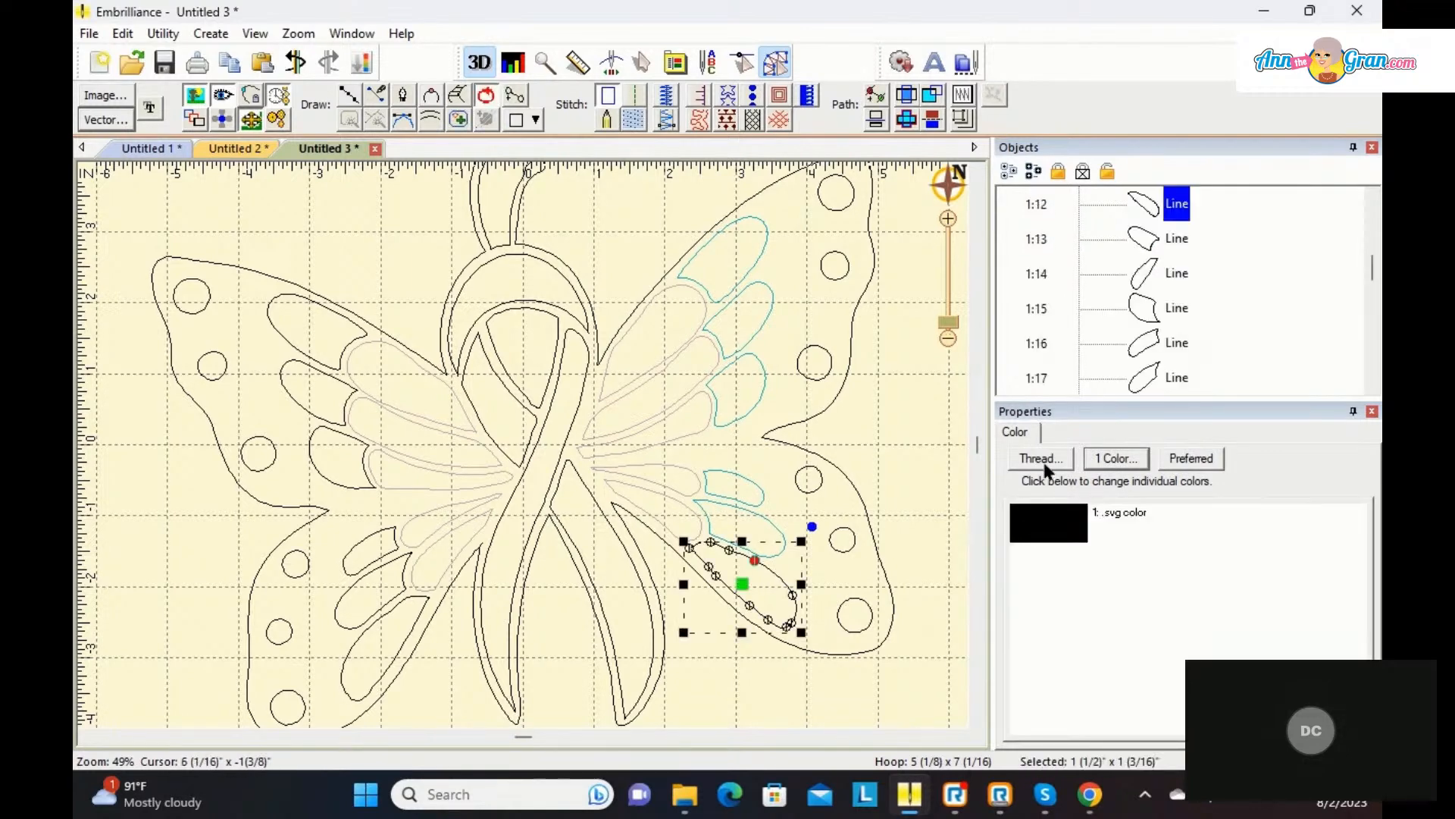
pyautogui.click(1055, 525)
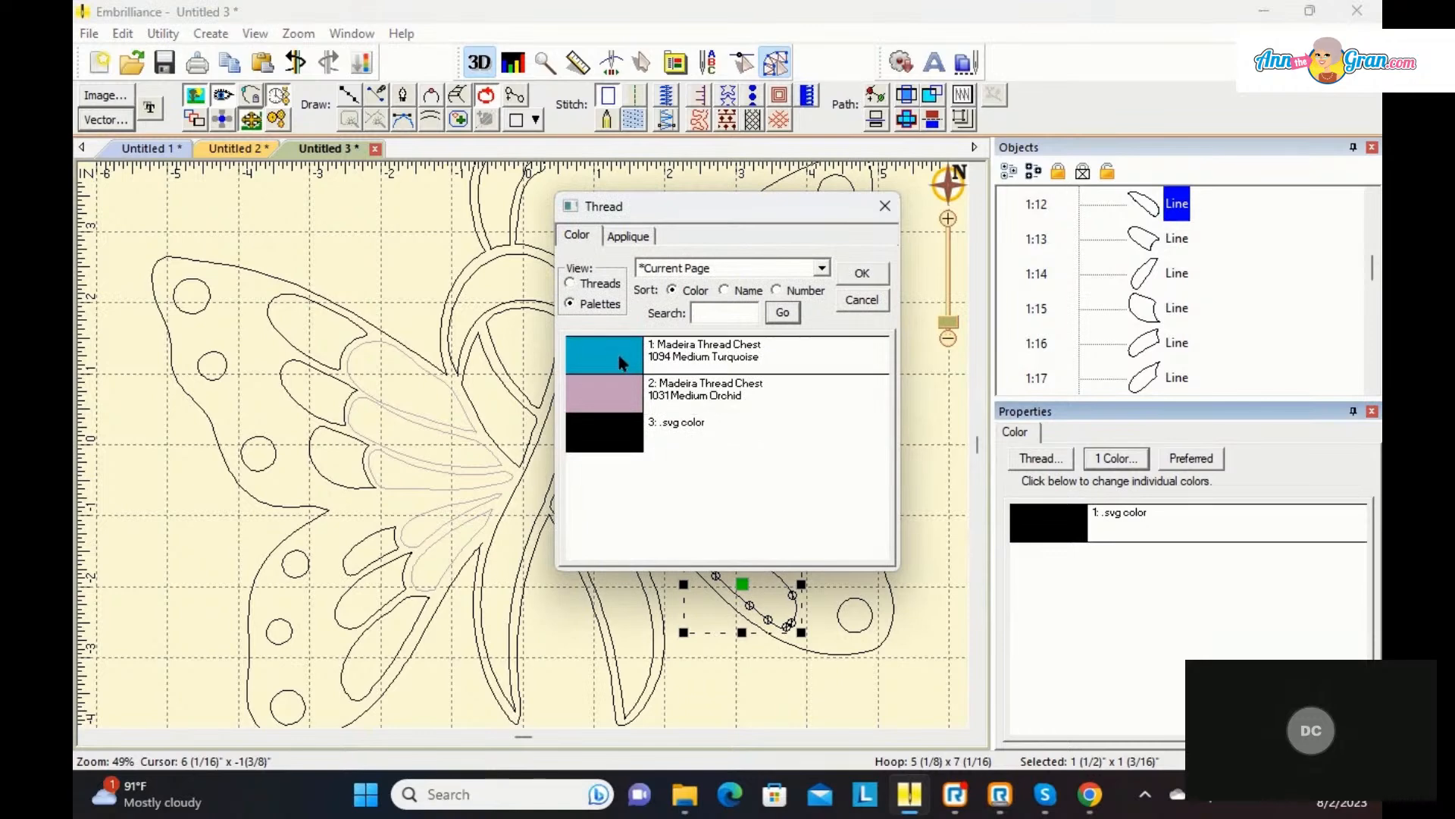
pyautogui.click(854, 277)
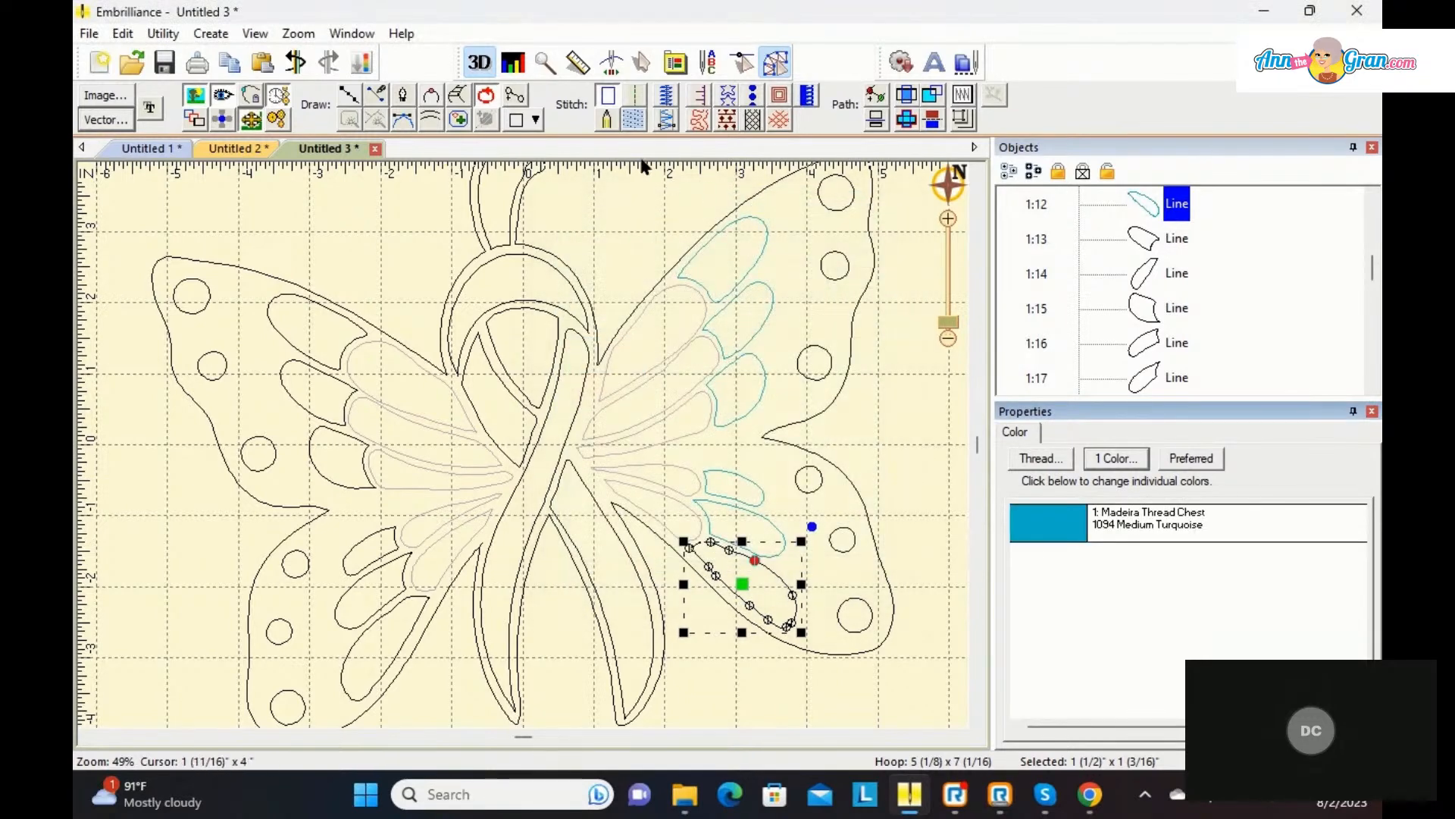
pyautogui.click(634, 120)
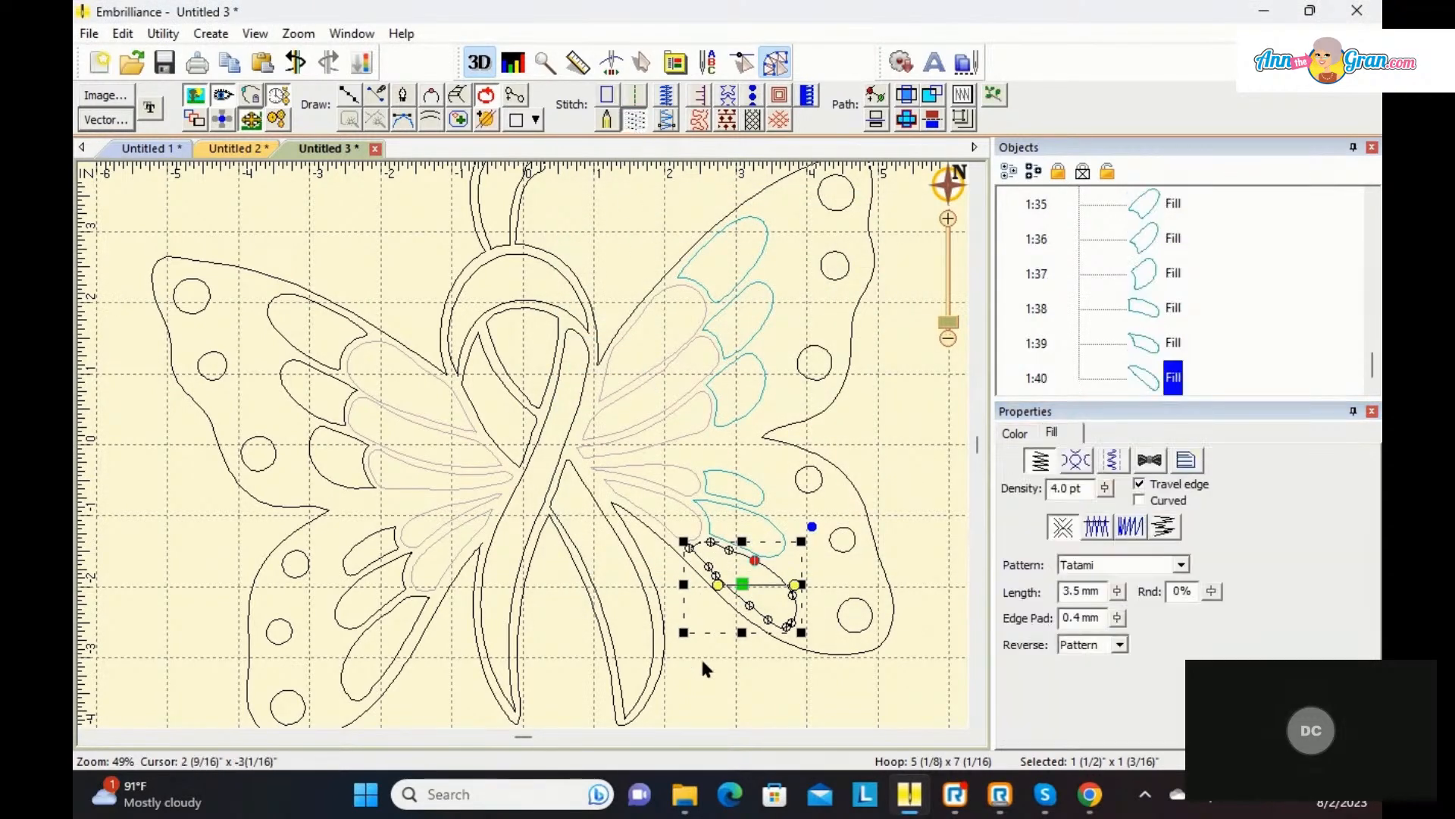
pyautogui.click(727, 687)
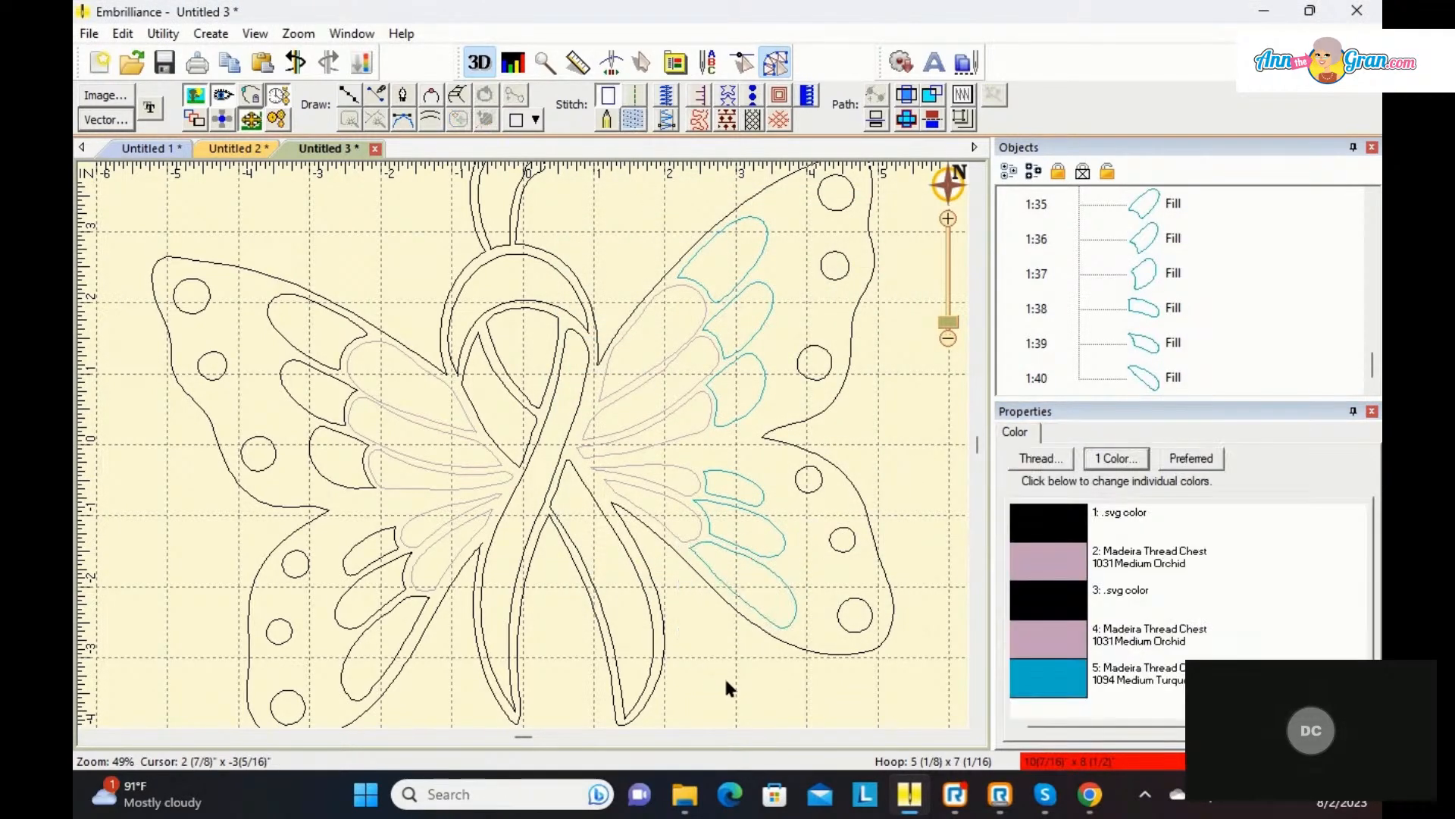
# Step: Give the lowest outer cell of the lower left wing the palette color 1094 Medium Turquoise and convert it to a fill
pyautogui.click(361, 629)
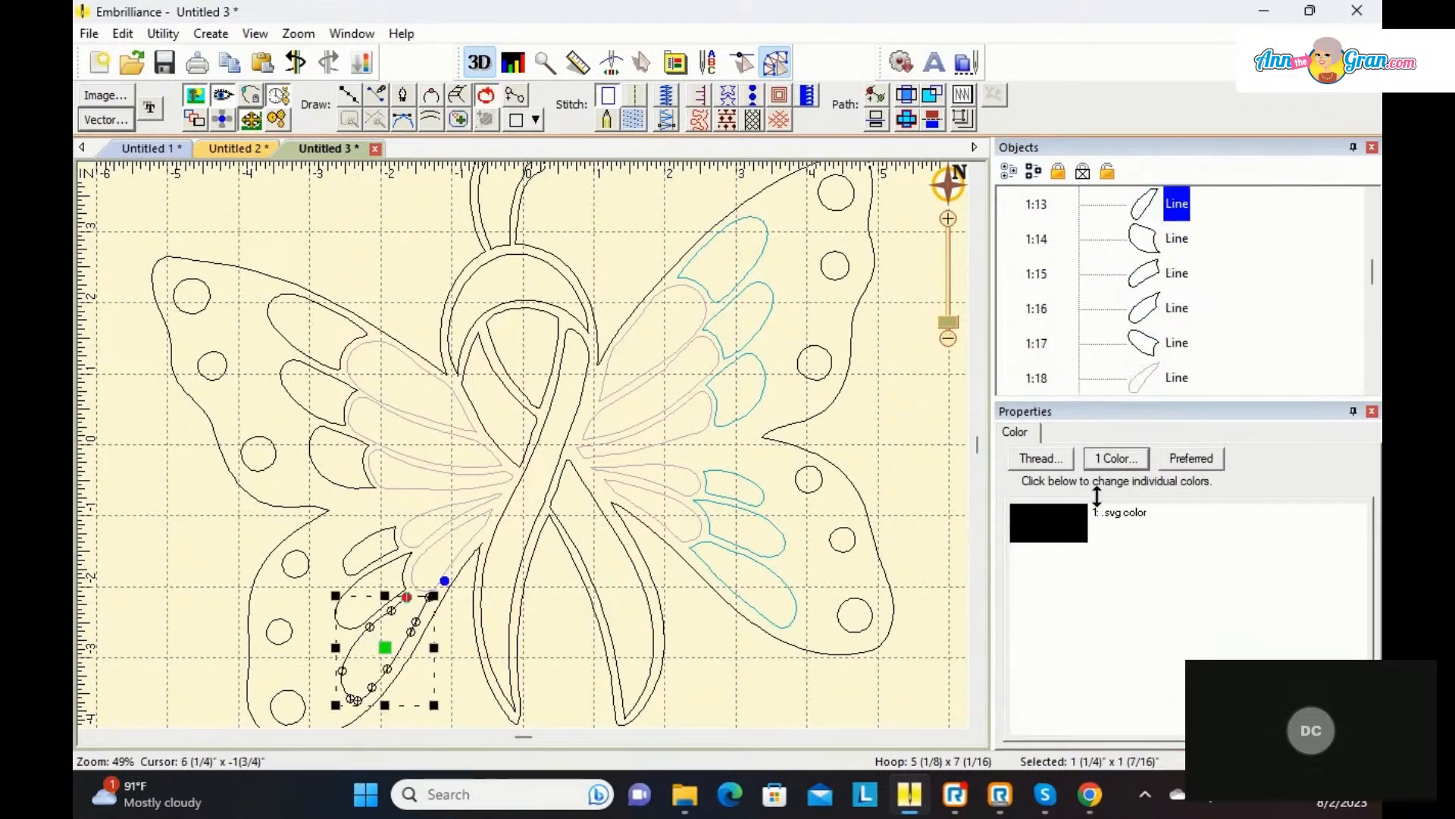
pyautogui.click(617, 353)
pyautogui.click(861, 285)
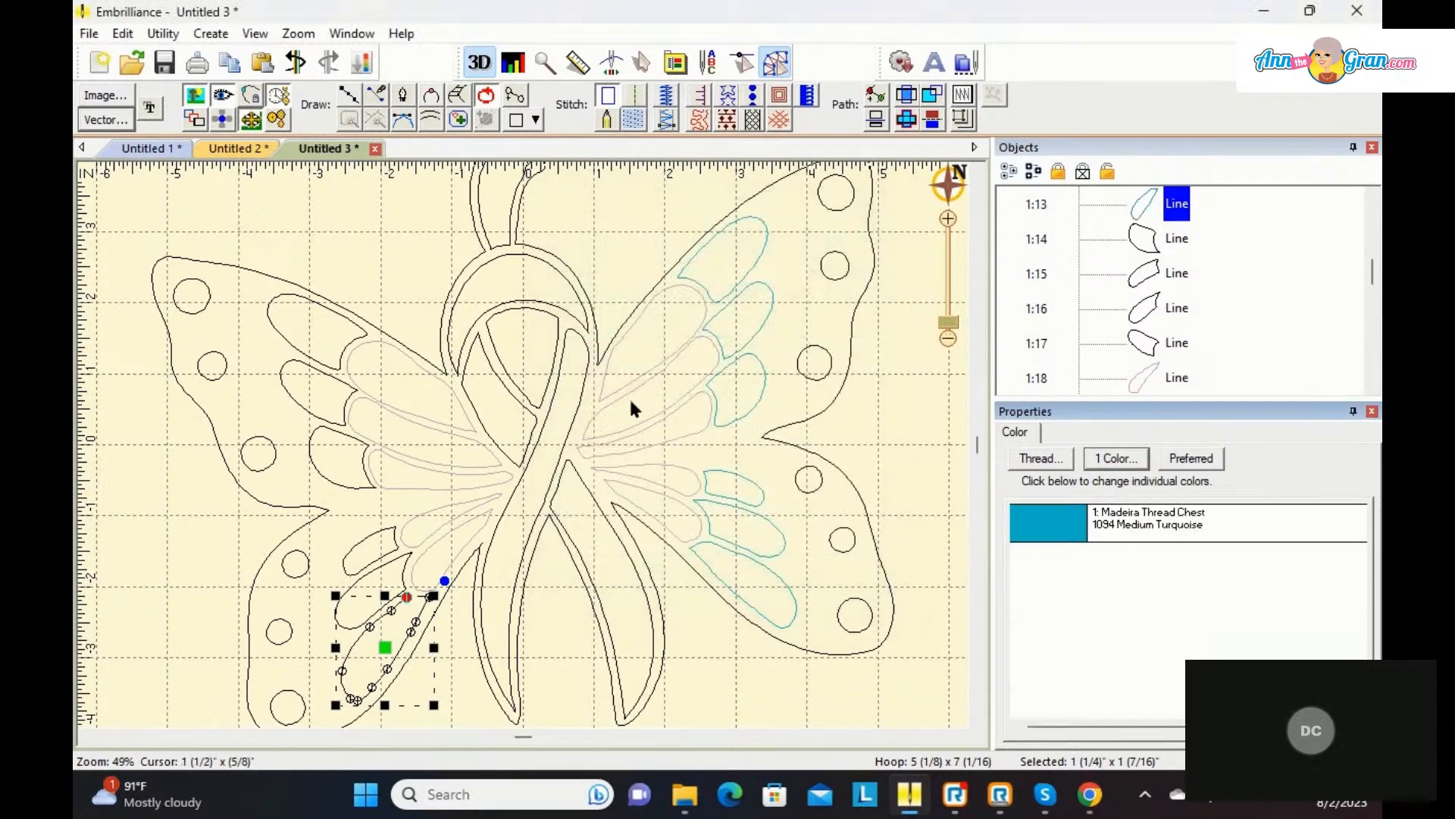
pyautogui.click(634, 119)
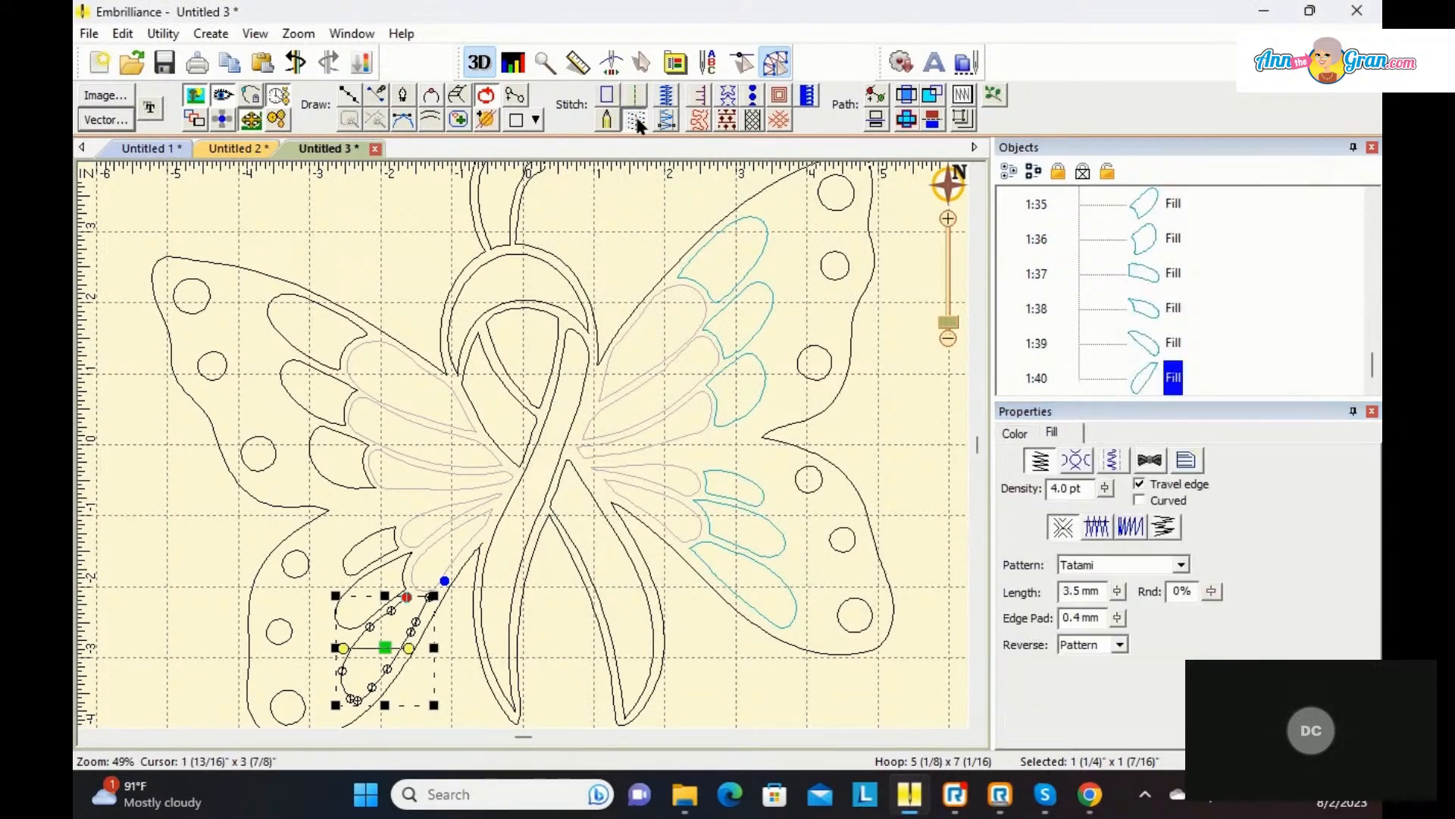
# Step: Give the middle outer cell of the lower left wing the palette color 1094 Medium Turquoise and convert it to a fill
pyautogui.click(373, 580)
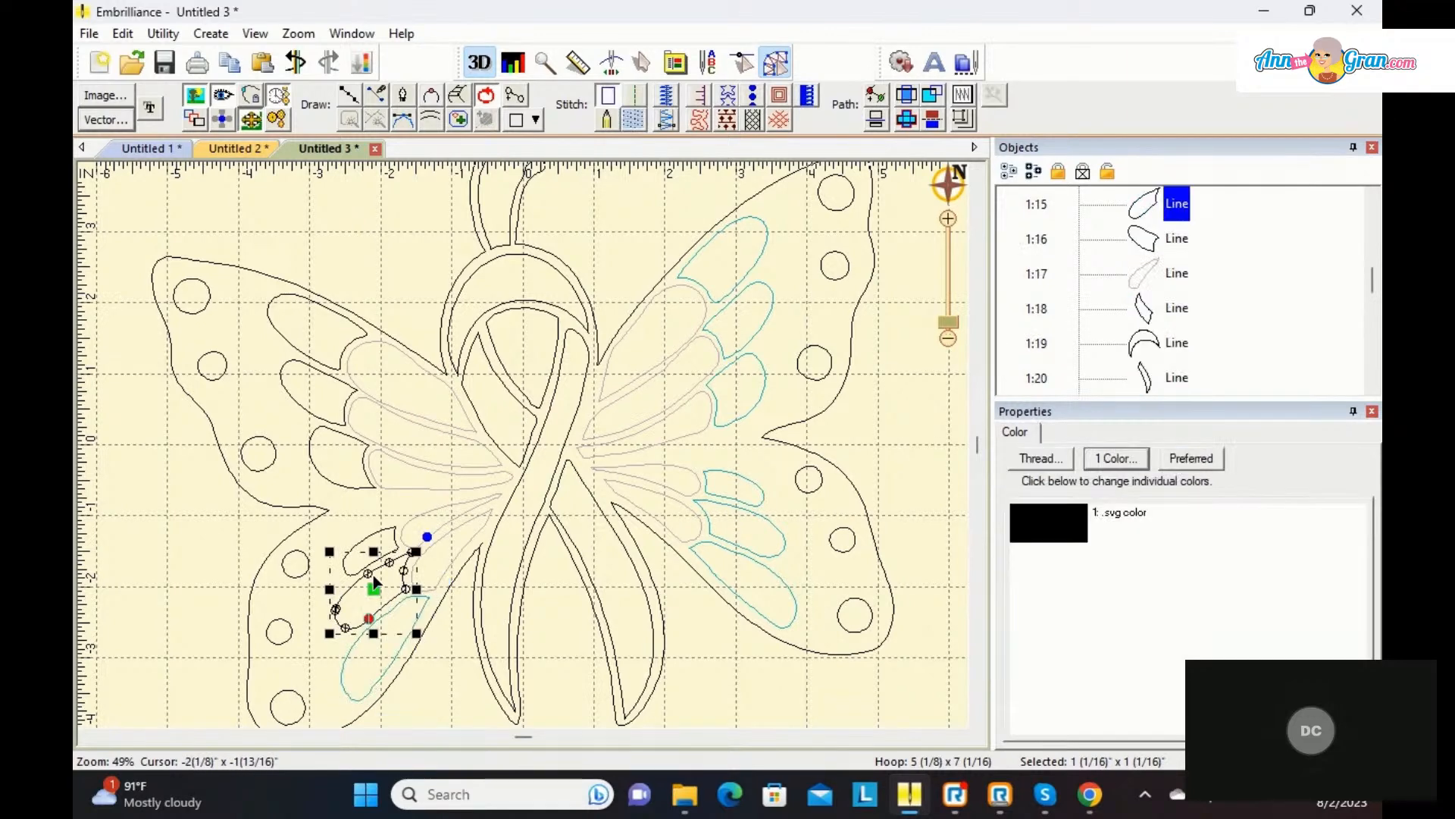
pyautogui.click(1030, 531)
pyautogui.click(627, 342)
pyautogui.click(862, 276)
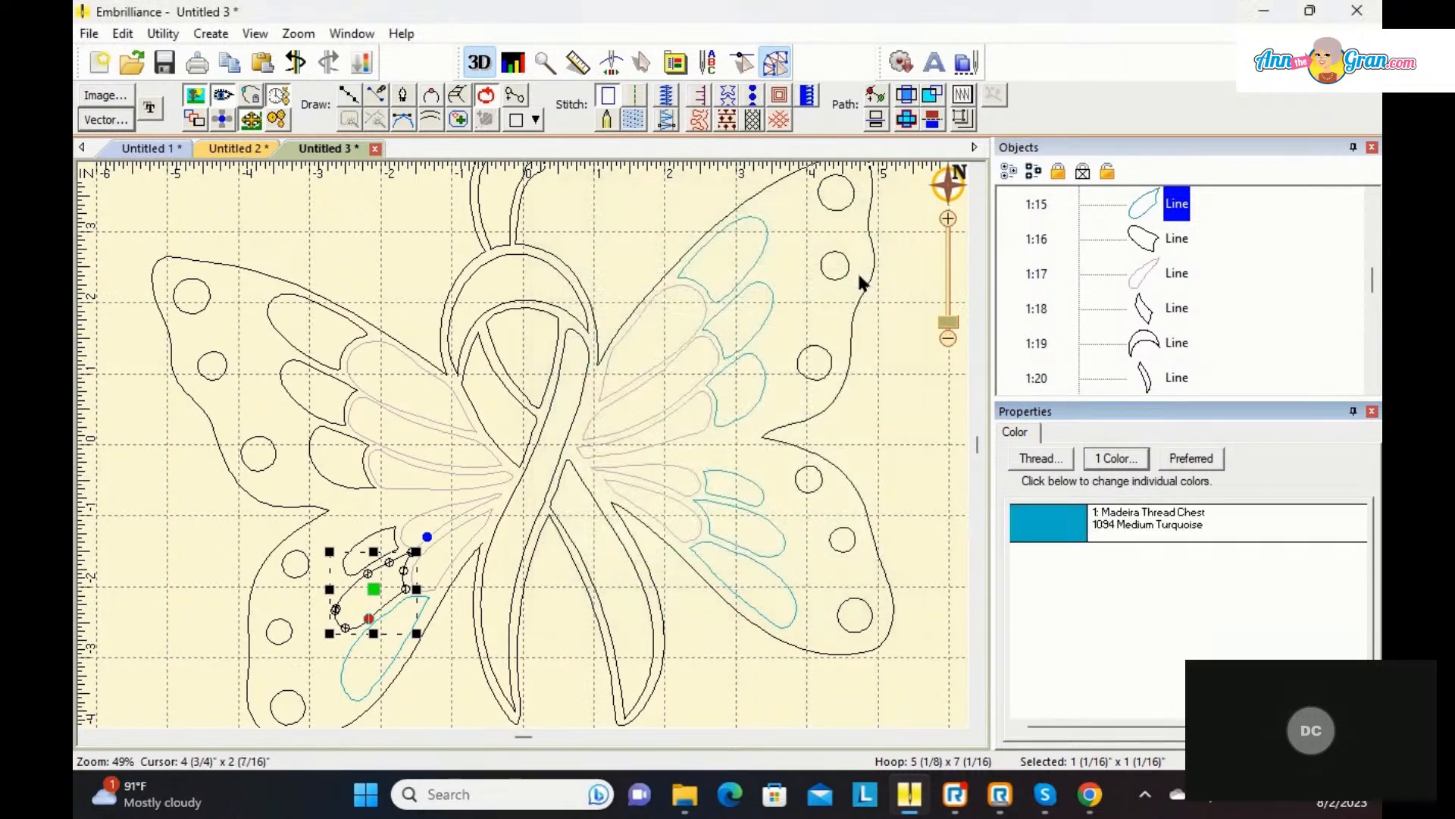
pyautogui.click(644, 115)
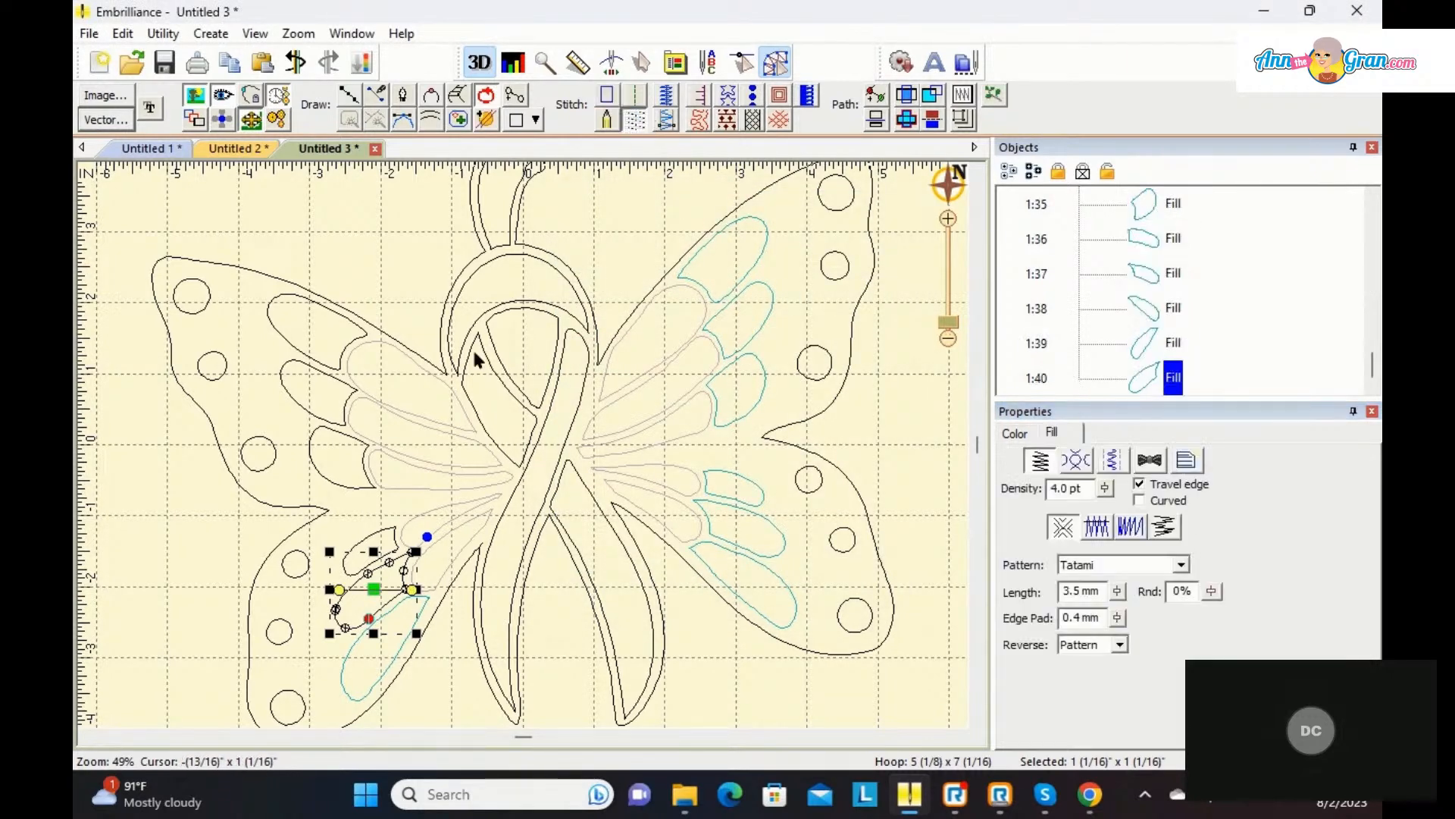
# Step: Give the top outer cell of the lower left wing the palette color 1094 Medium Turquoise and convert it to a fill
pyautogui.click(392, 542)
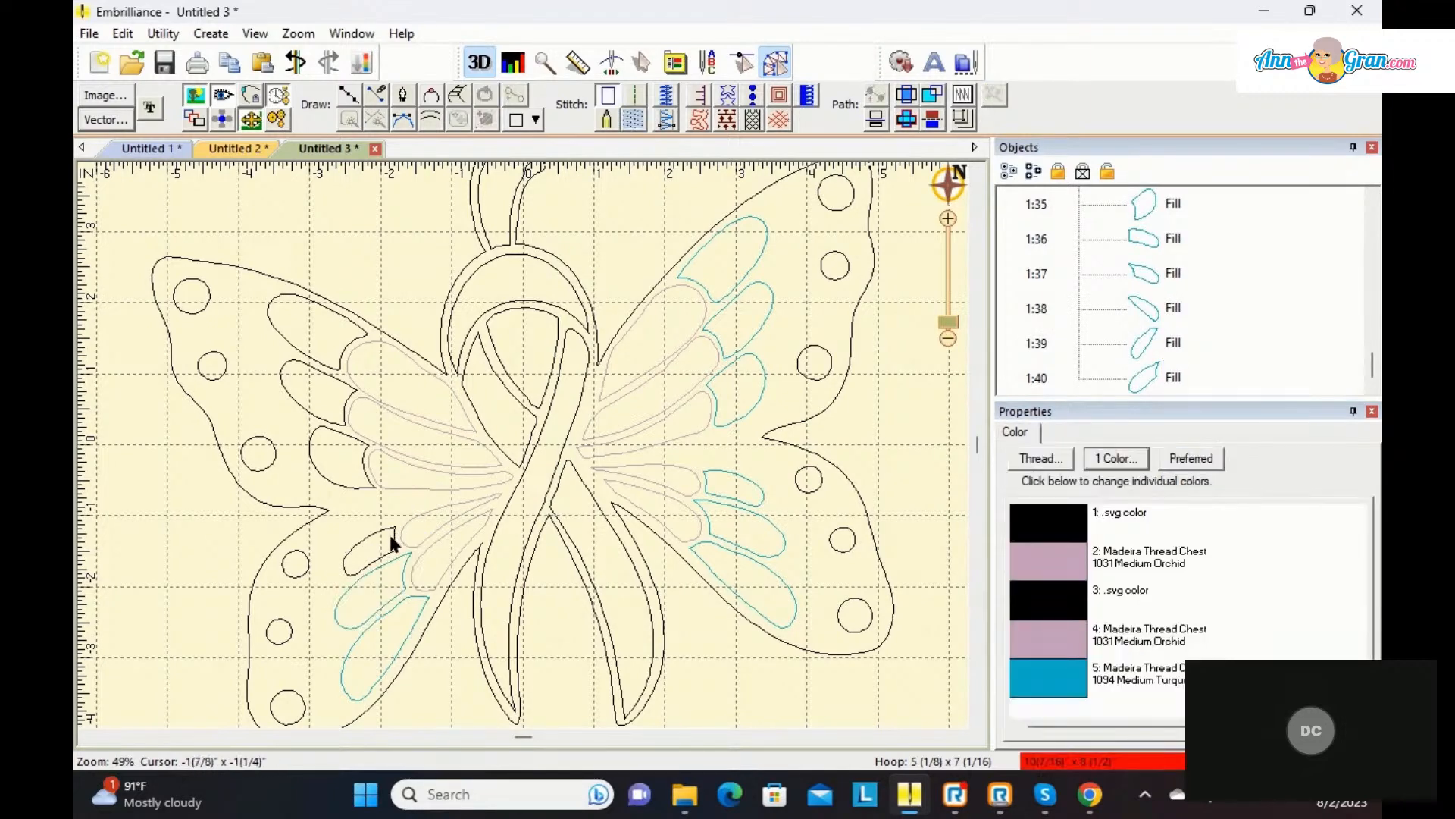
pyautogui.click(386, 540)
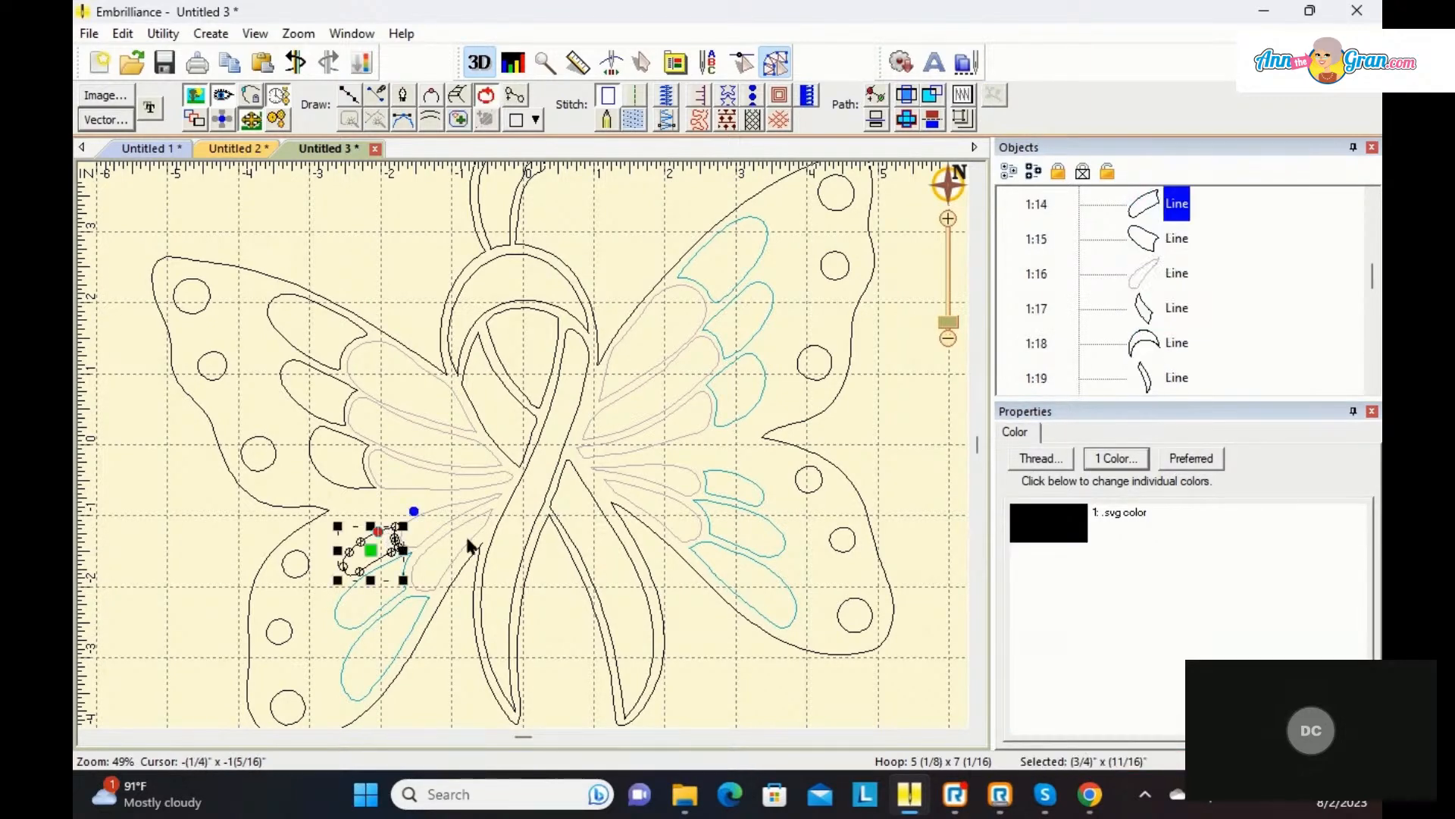
pyautogui.click(1053, 522)
pyautogui.click(635, 358)
pyautogui.click(863, 273)
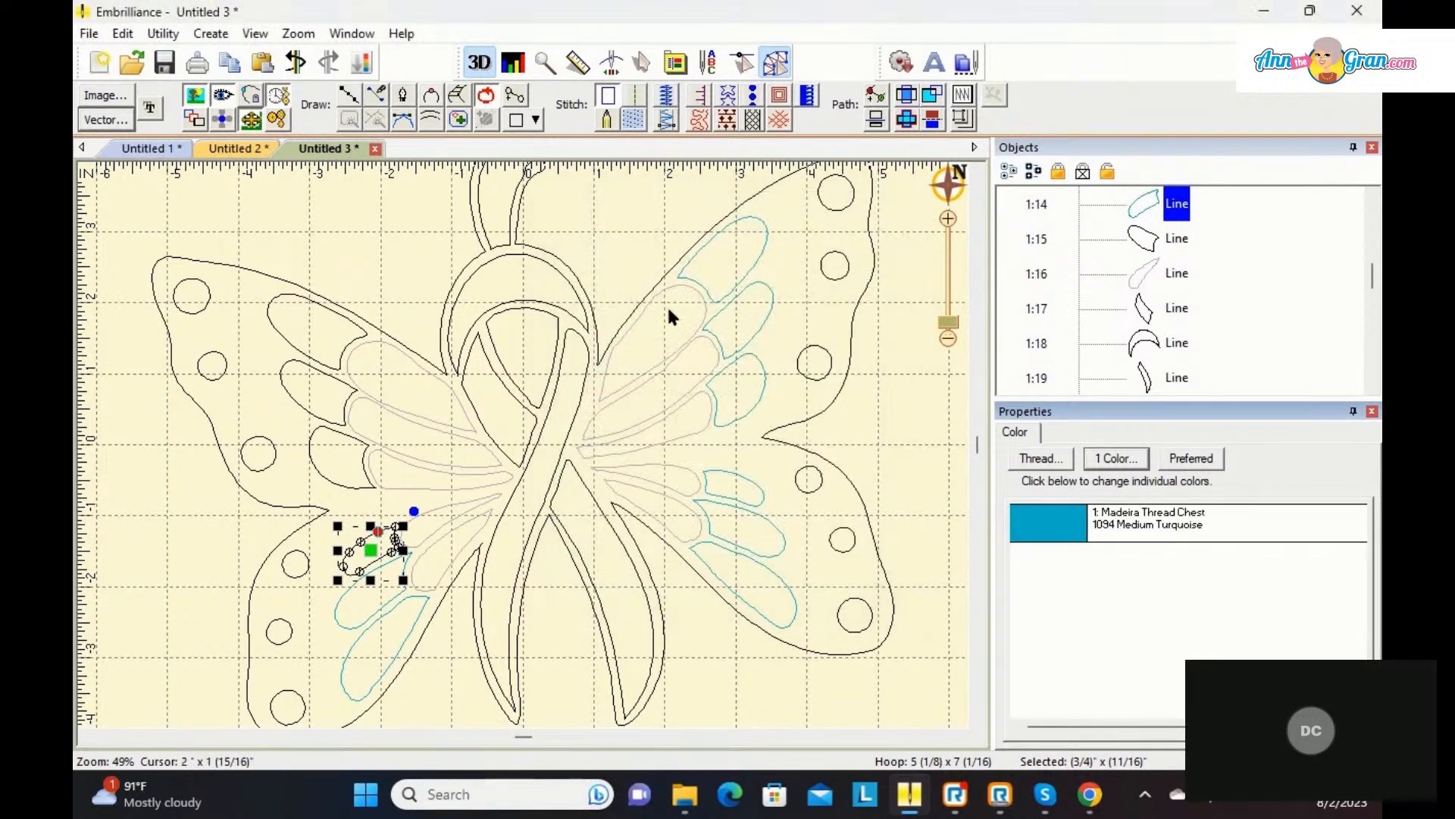
pyautogui.click(634, 119)
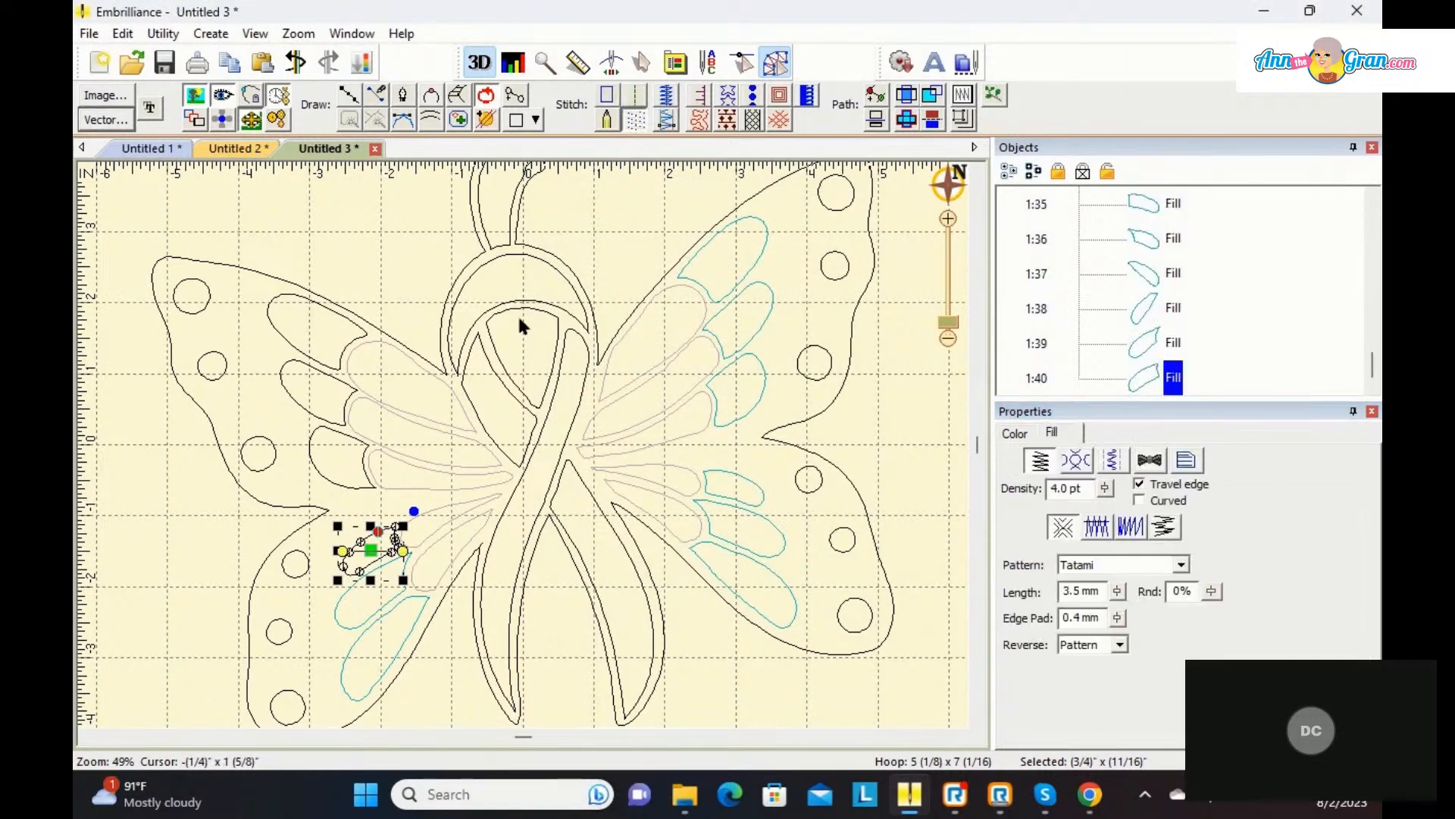
# Step: Give the lowest outer cell of the upper left wing the palette color 1094 Medium Turquoise and convert it to a fill
pyautogui.click(330, 433)
pyautogui.click(327, 433)
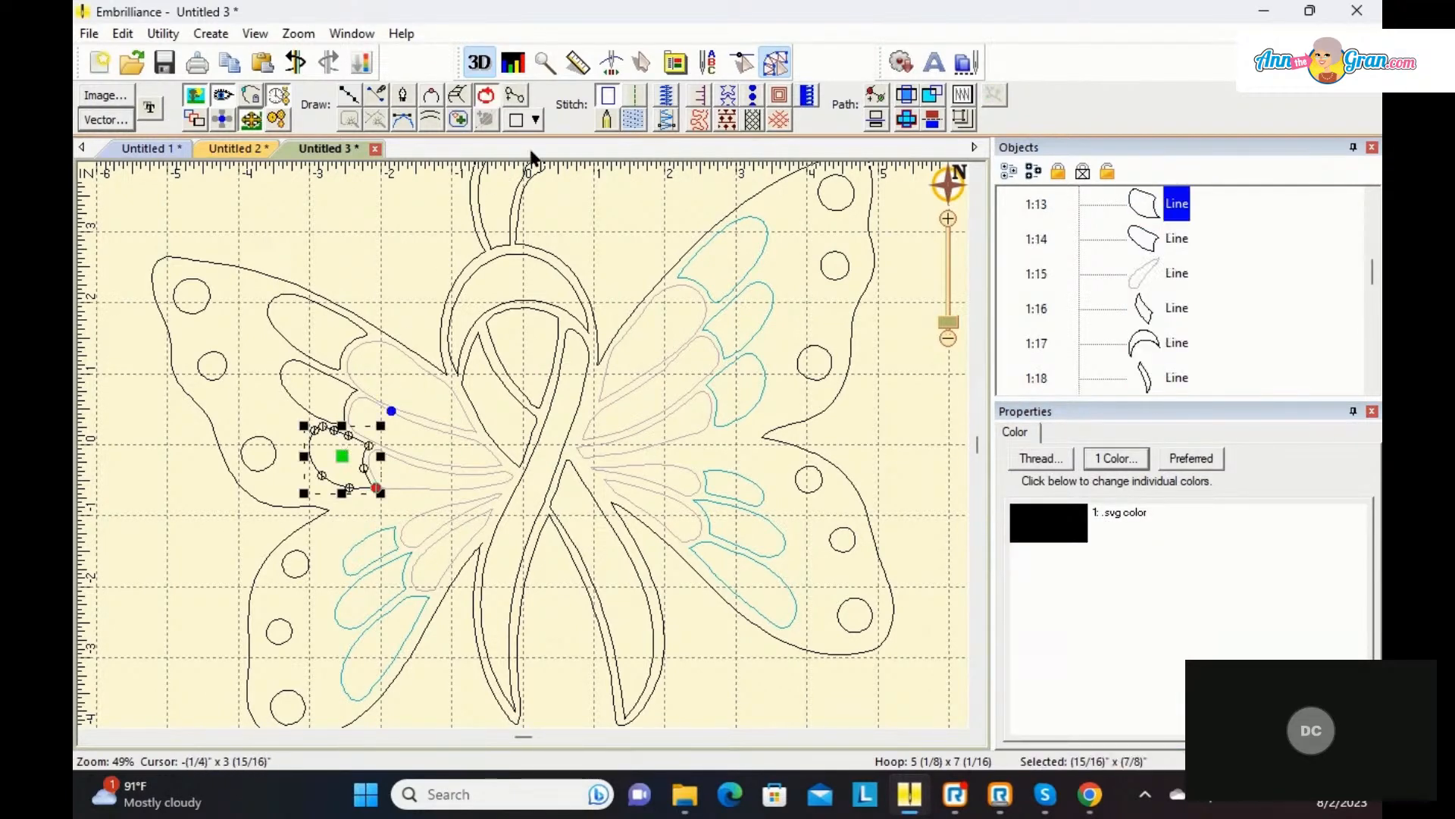
pyautogui.click(1047, 522)
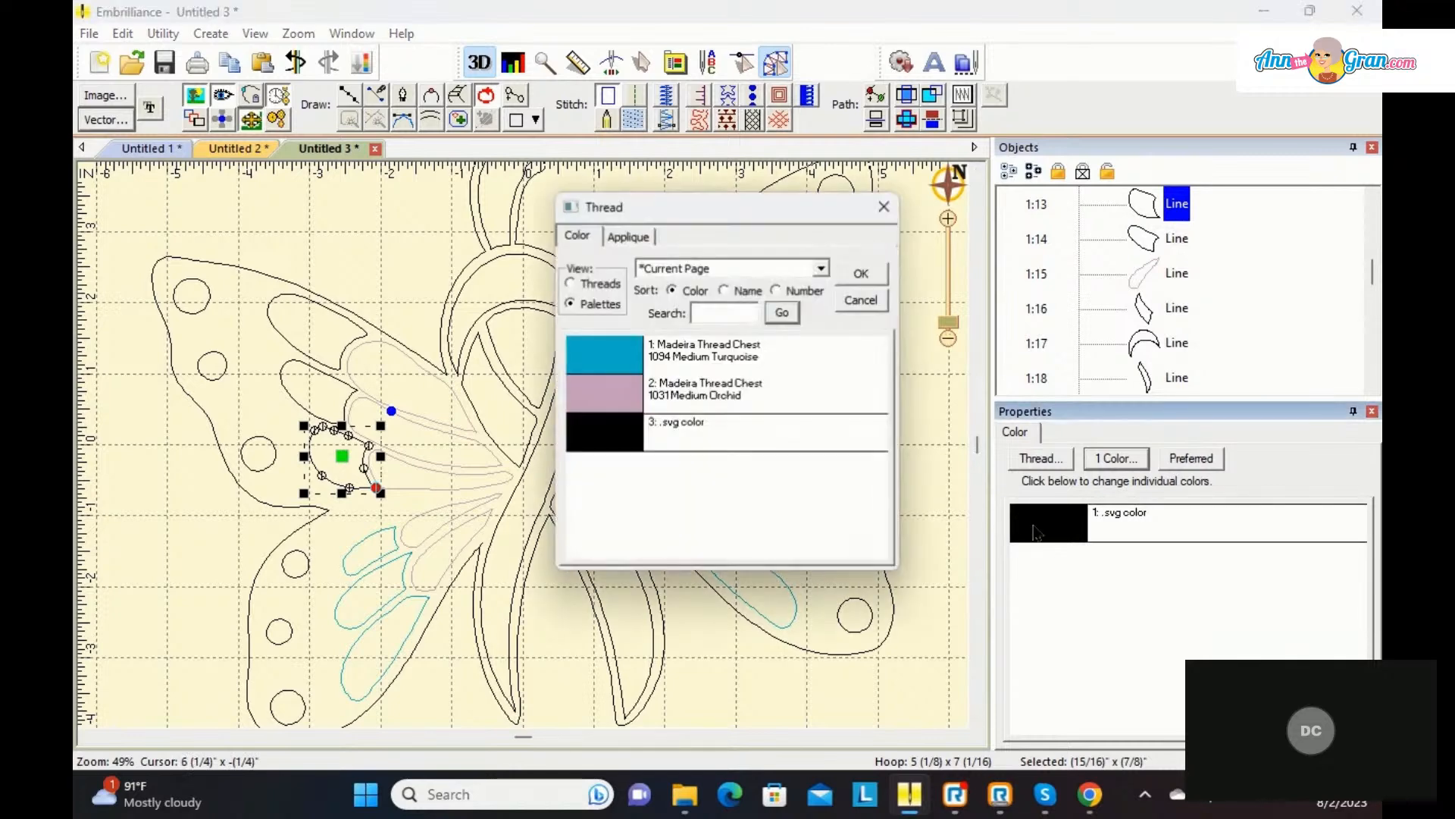
pyautogui.click(598, 362)
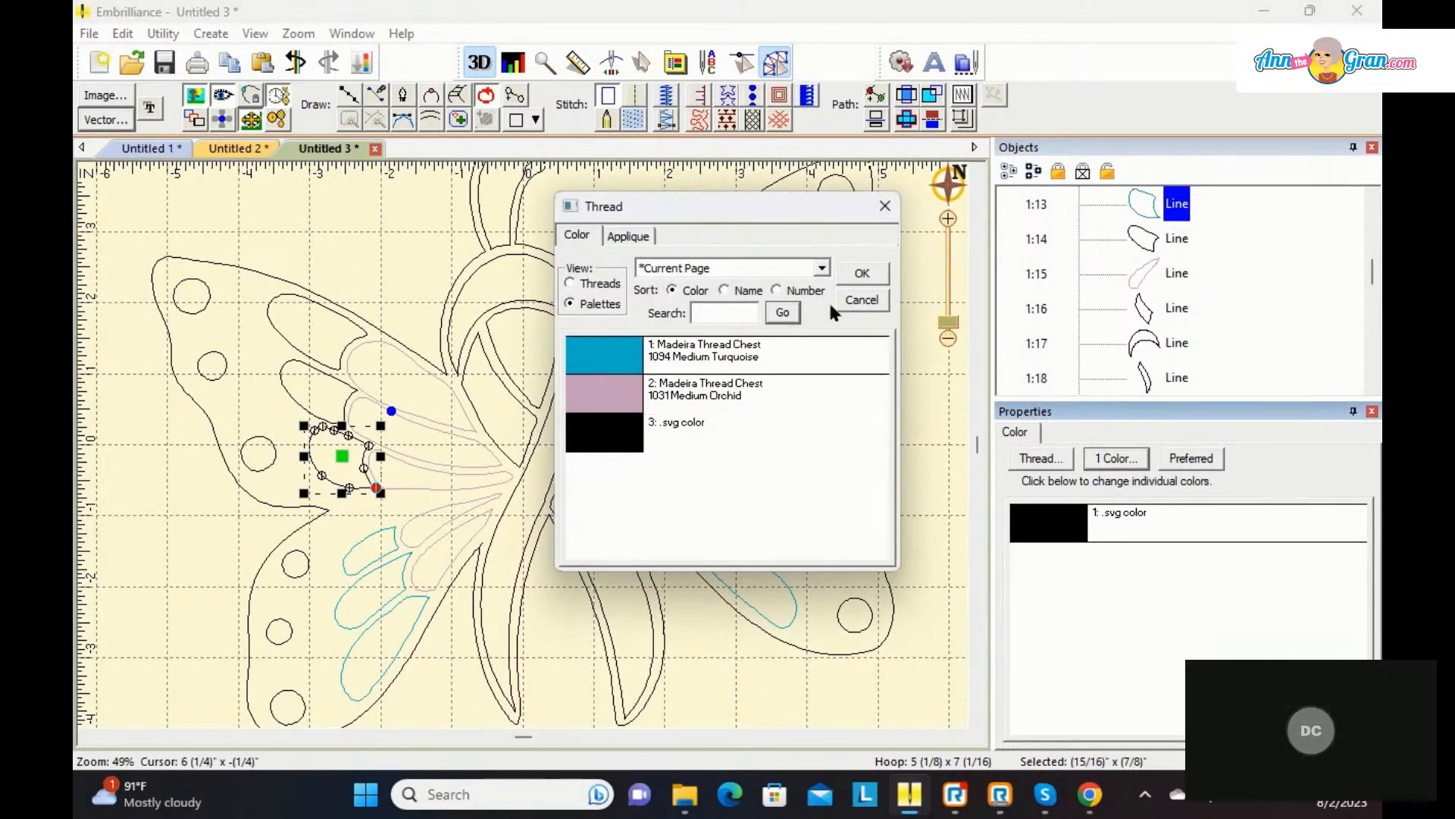
pyautogui.click(864, 275)
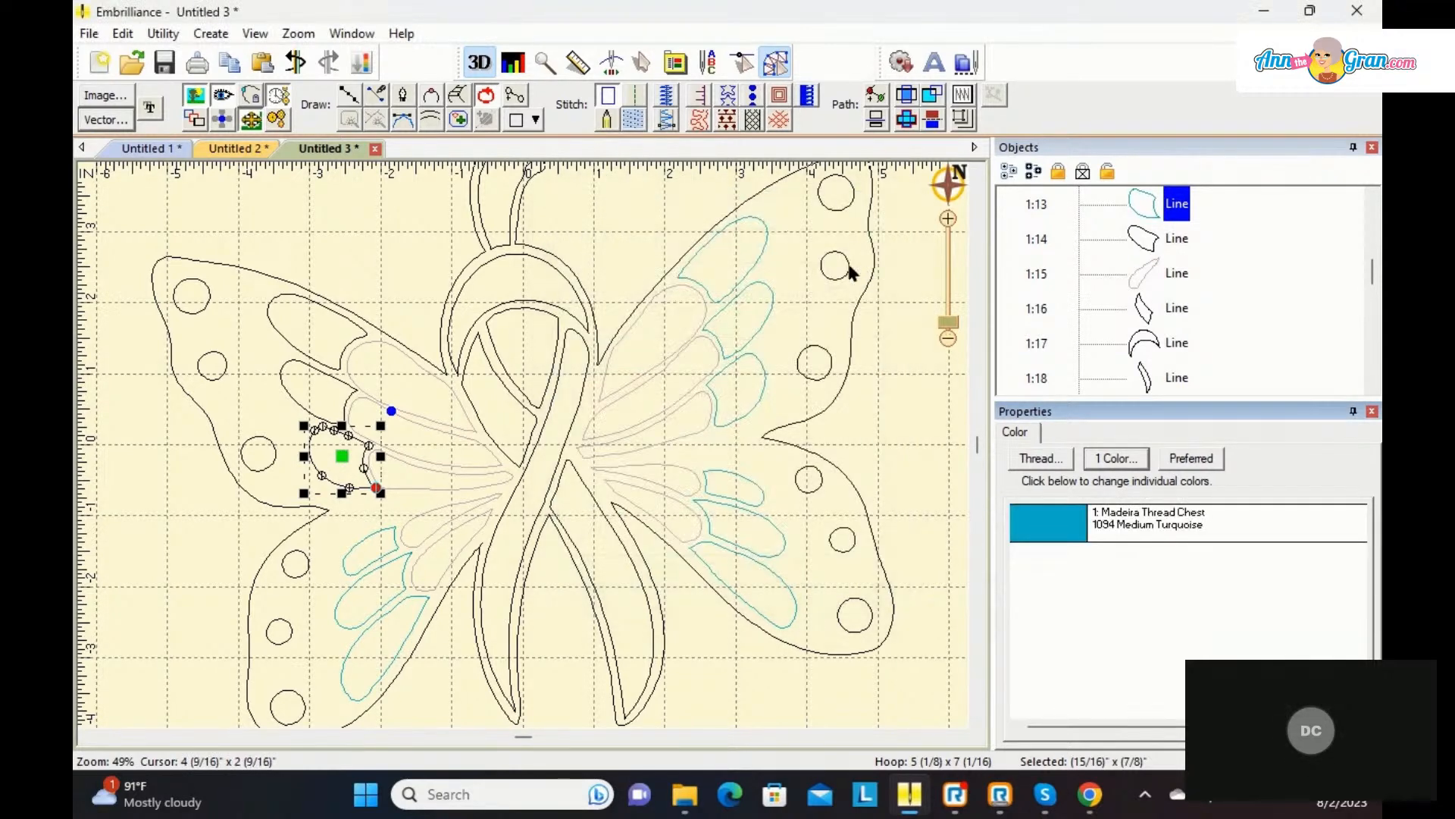
pyautogui.click(606, 124)
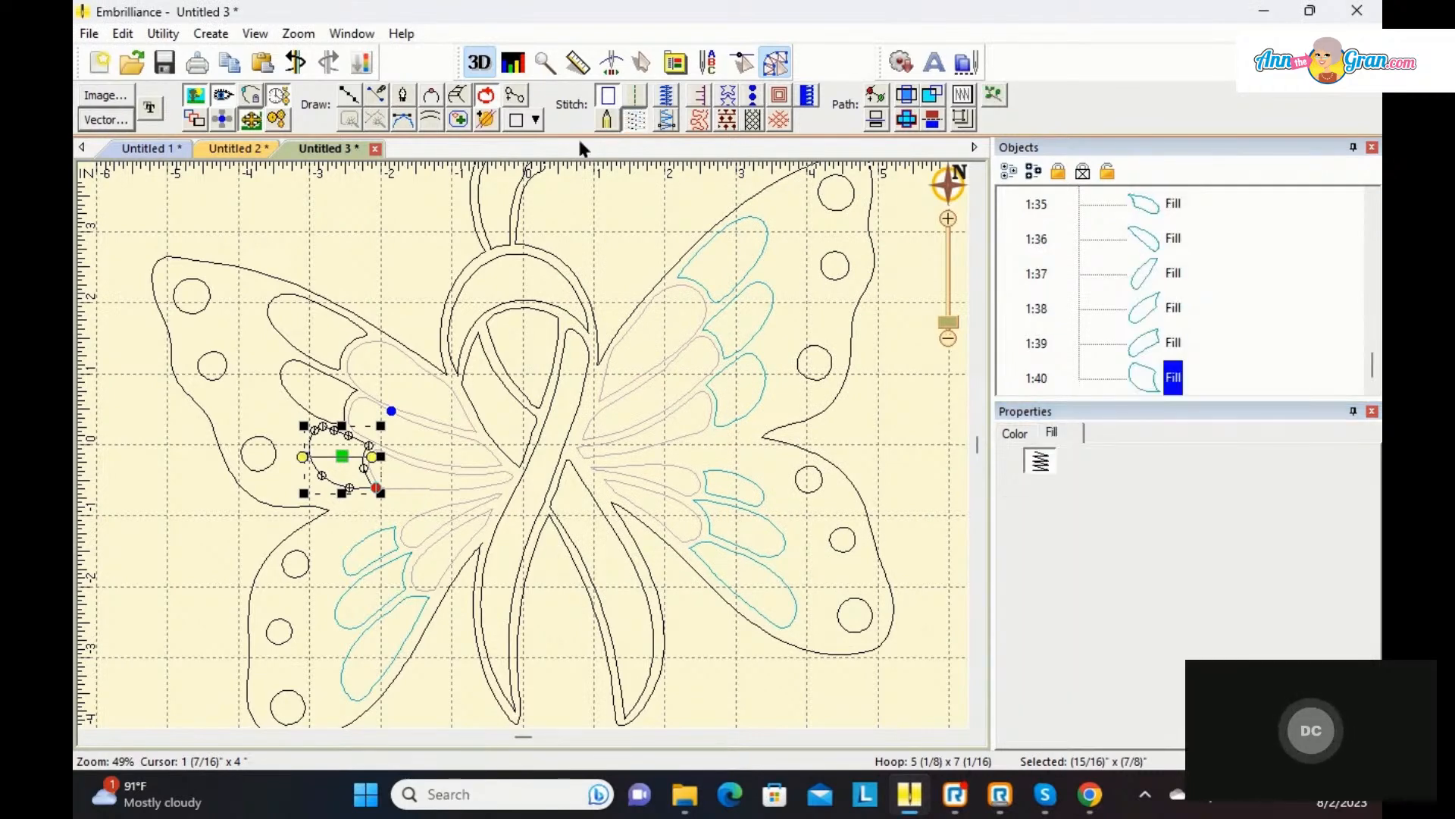
# Step: Give the middle outer cell of the upper left wing the palette color 1094 Medium Turquoise and convert it to a fill
pyautogui.click(318, 371)
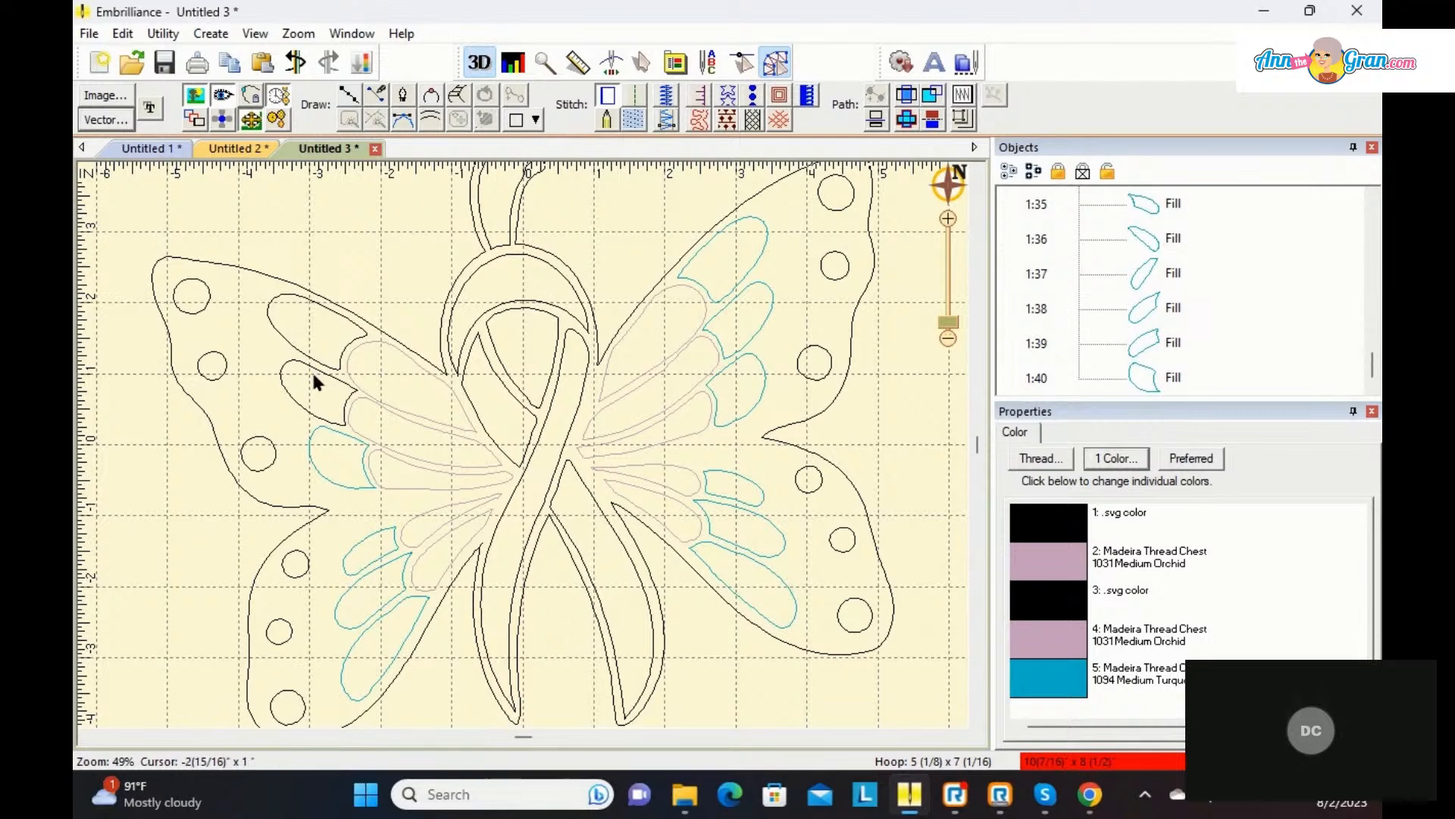
pyautogui.click(316, 370)
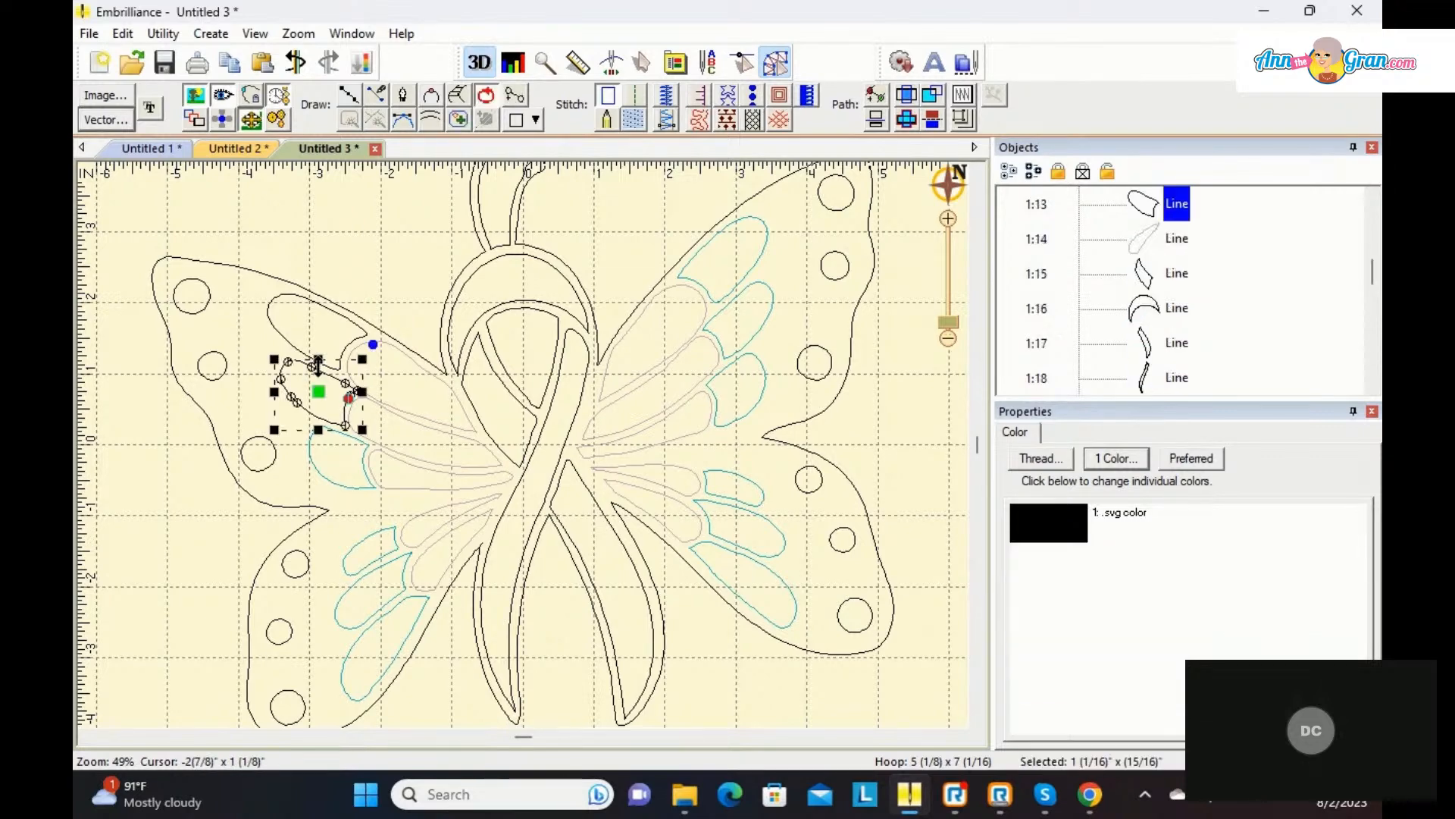
pyautogui.click(1037, 523)
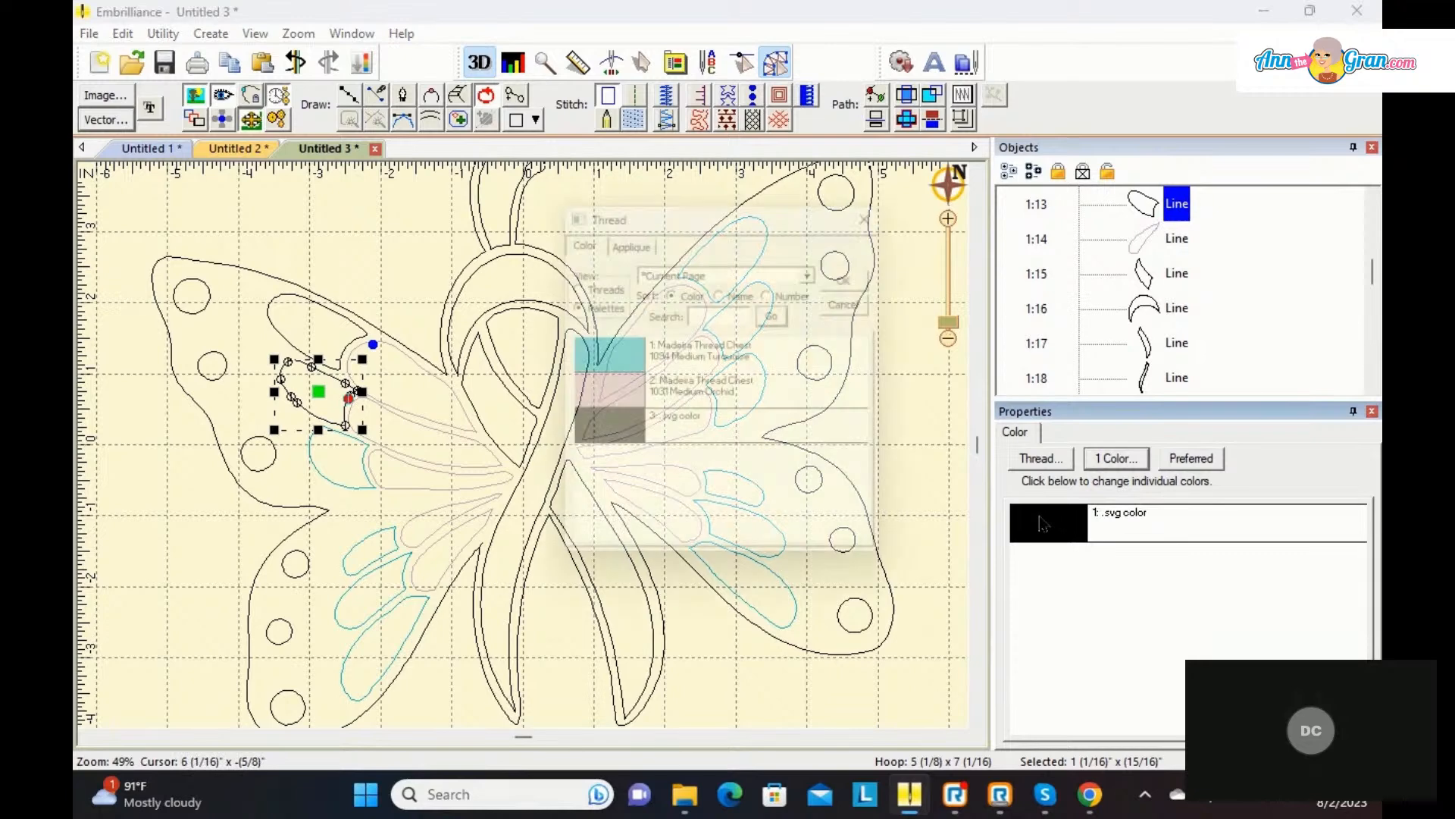
pyautogui.click(629, 363)
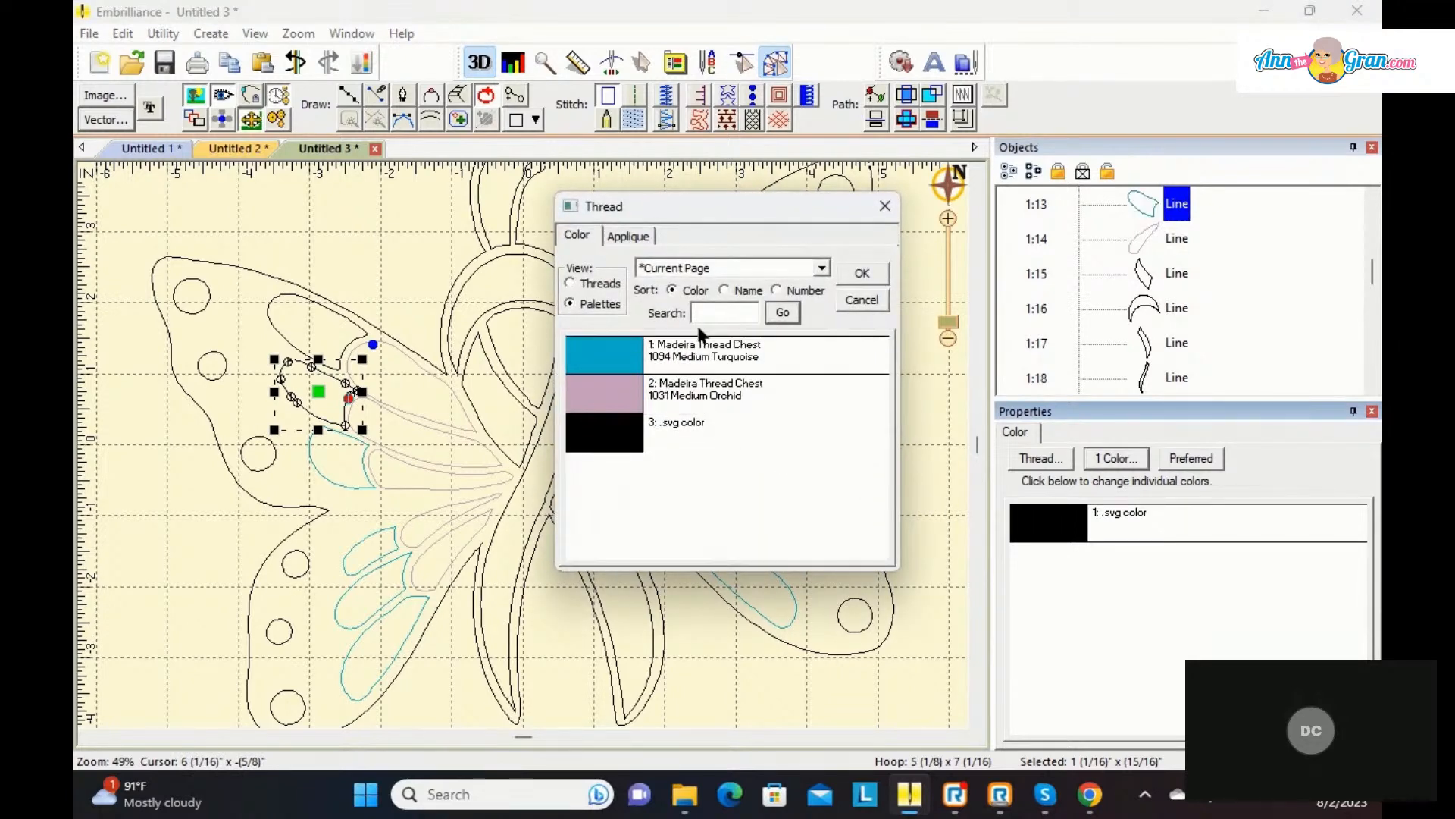
pyautogui.click(862, 274)
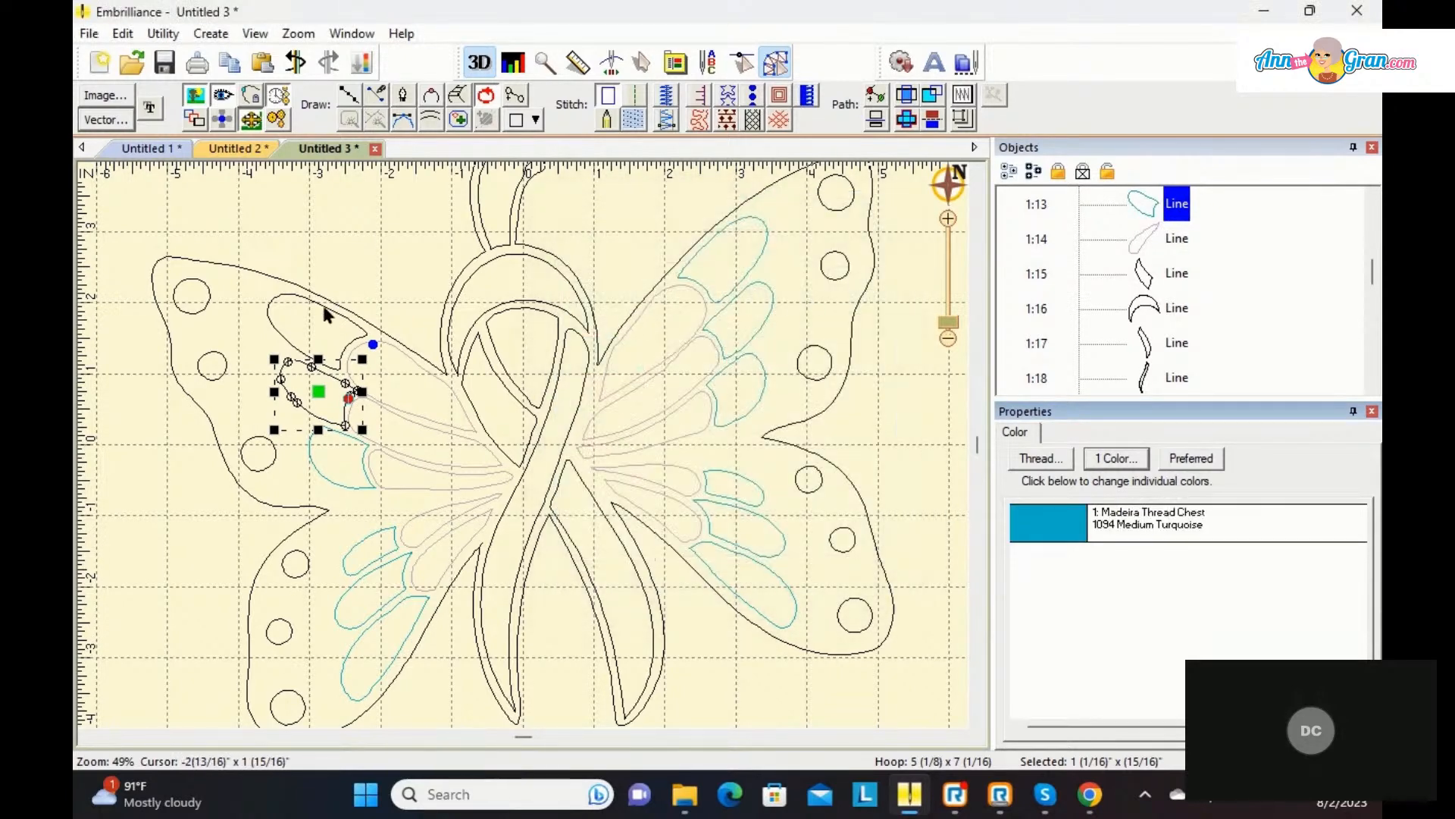
pyautogui.click(632, 119)
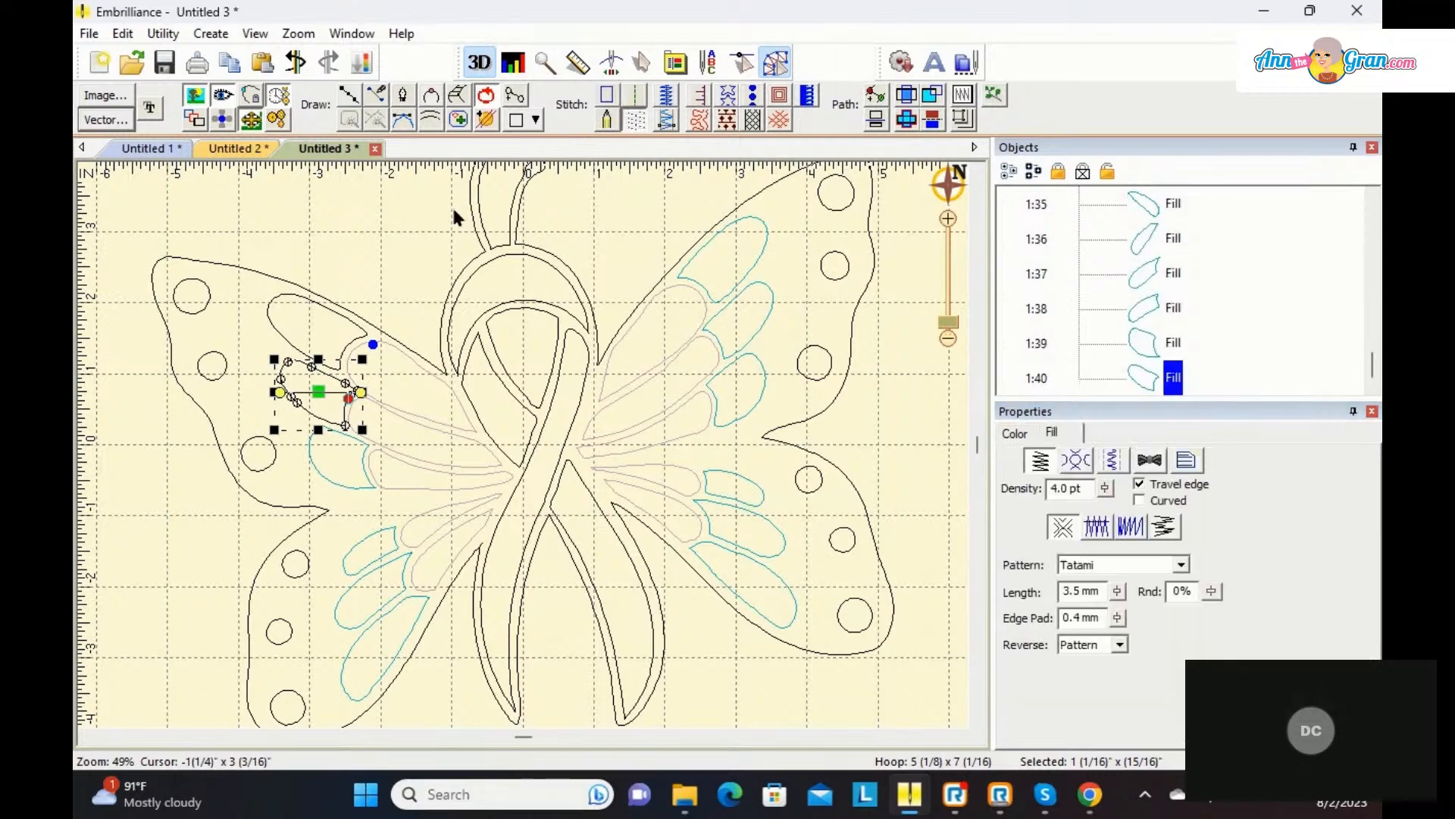
# Step: Give the top outer cell of the upper left wing the palette color 1094 Medium Turquoise and deselect it
pyautogui.click(306, 295)
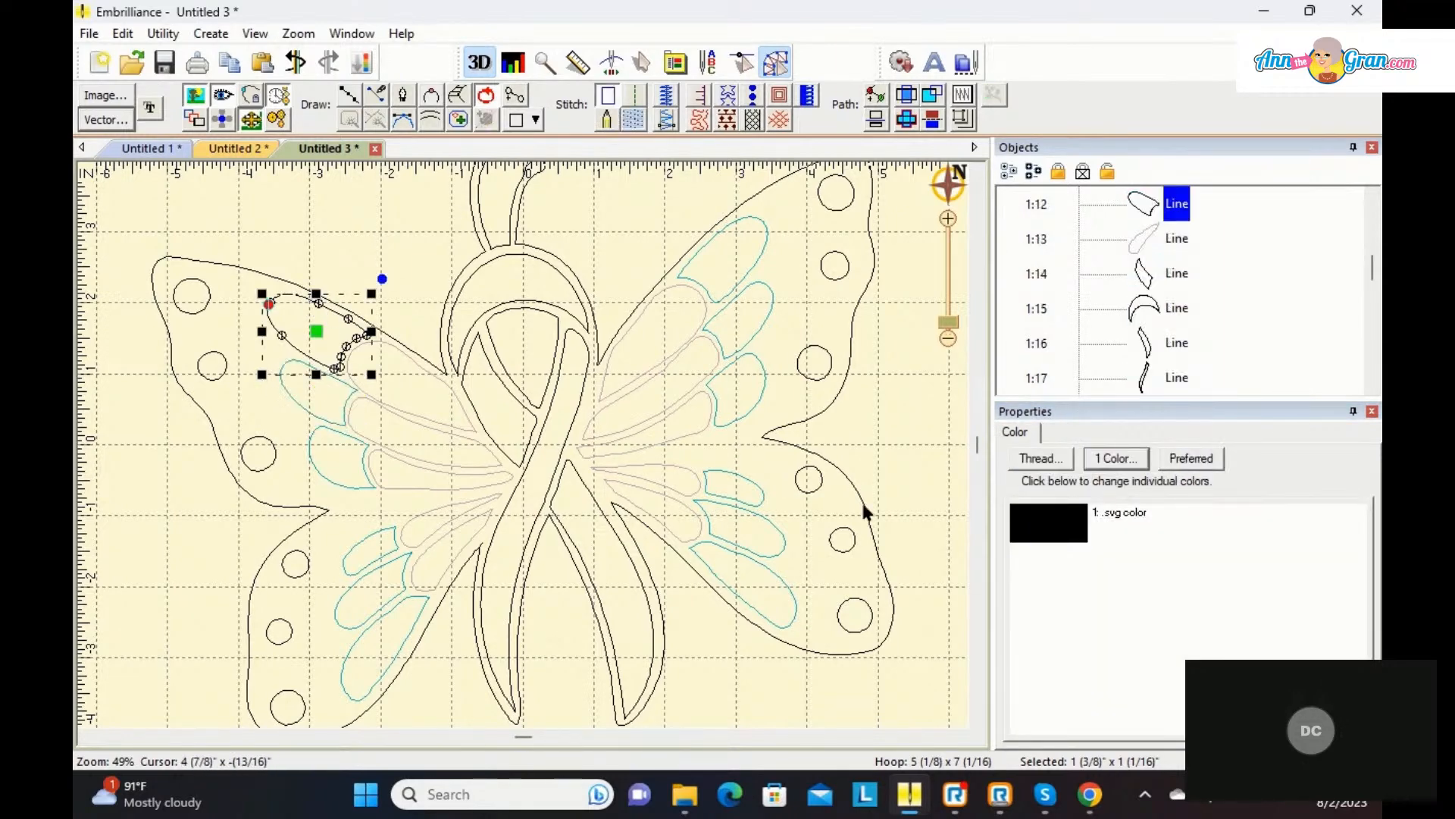
pyautogui.click(1016, 534)
pyautogui.click(614, 349)
pyautogui.click(862, 278)
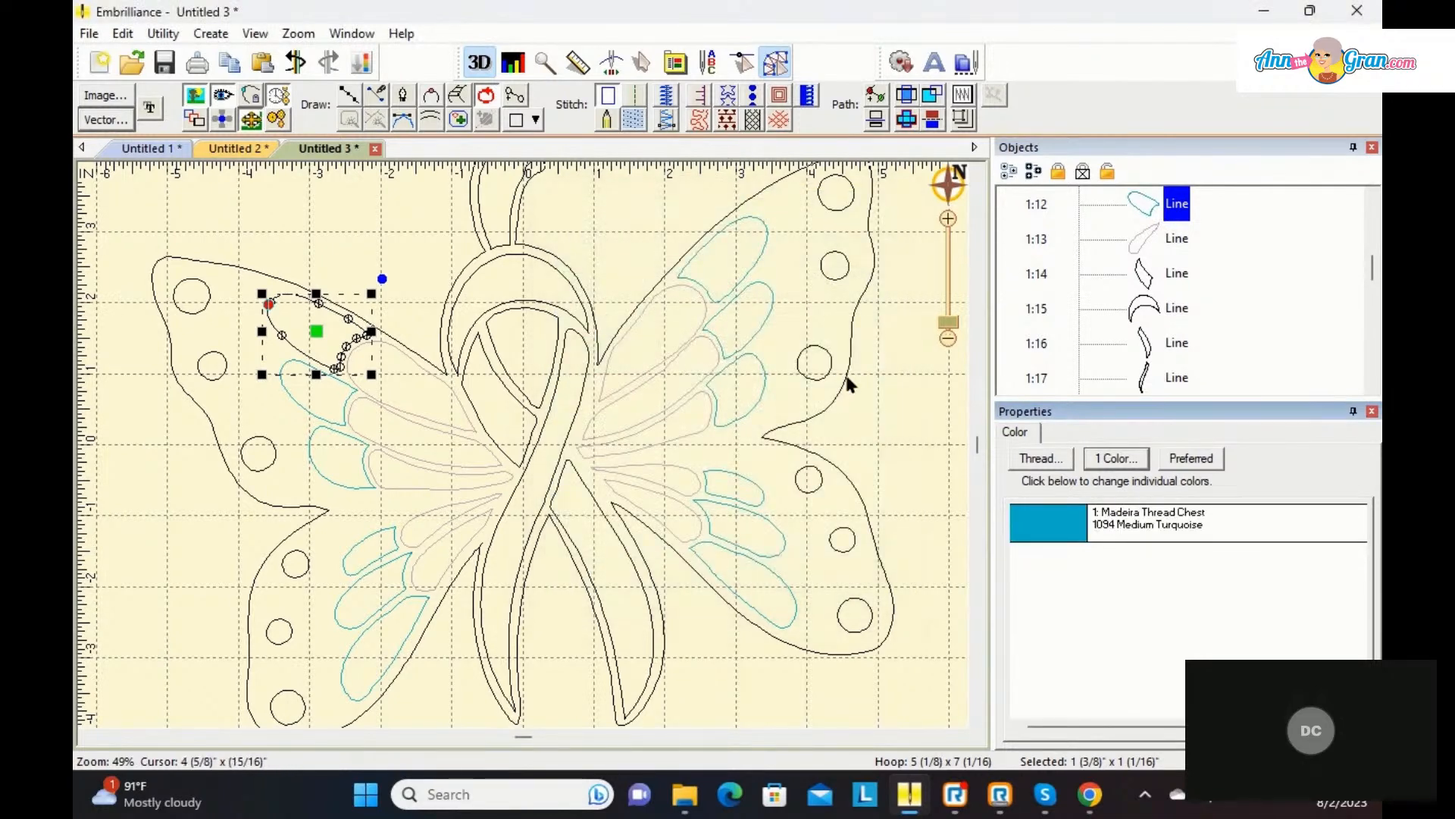
pyautogui.click(870, 393)
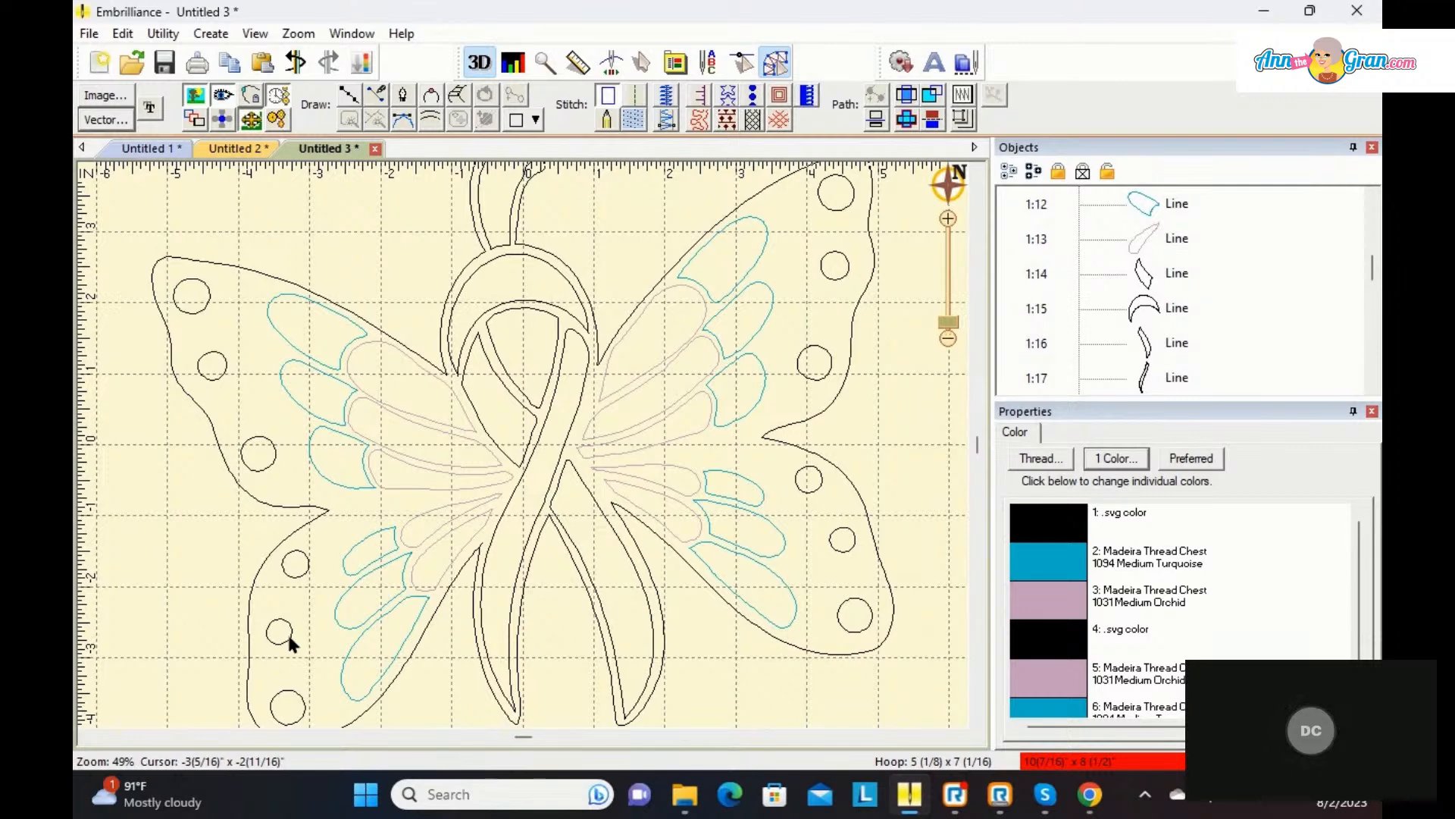
# Step: Search the Madeira Thread Chest threads for "pink" and give the ribbon's top arch the color 1116 Pink
pyautogui.click(522, 304)
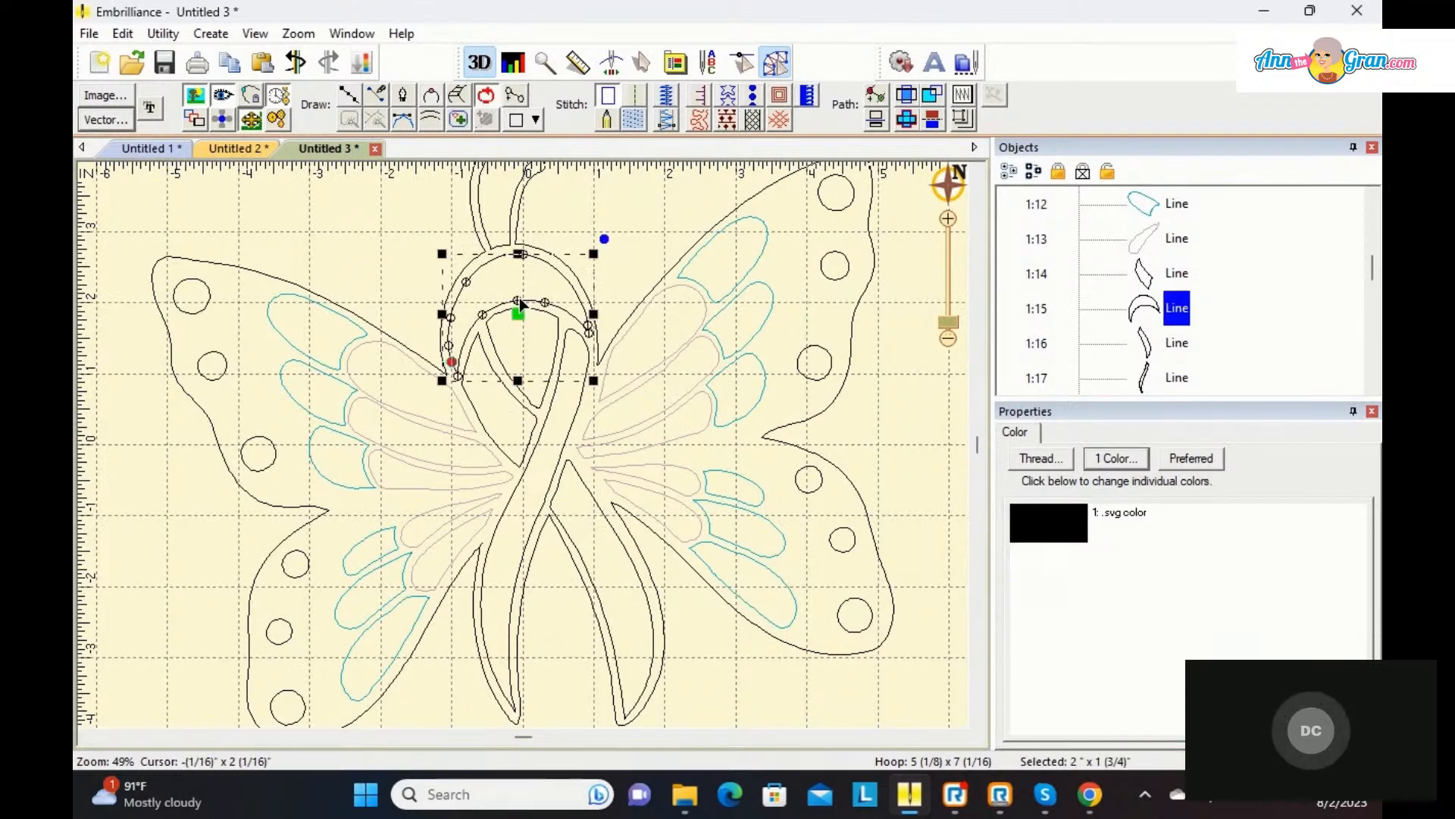
pyautogui.click(1048, 534)
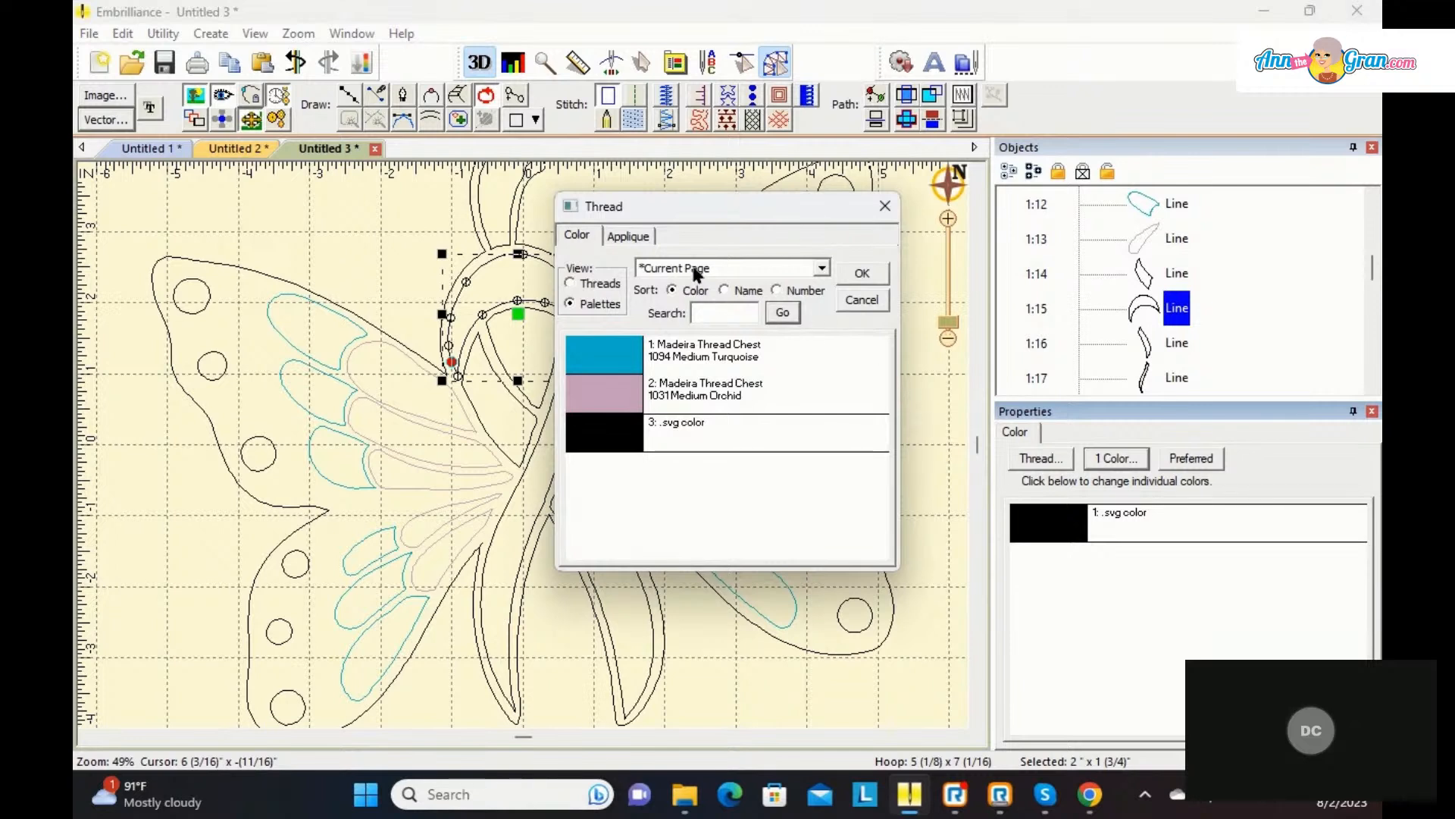
pyautogui.click(569, 282)
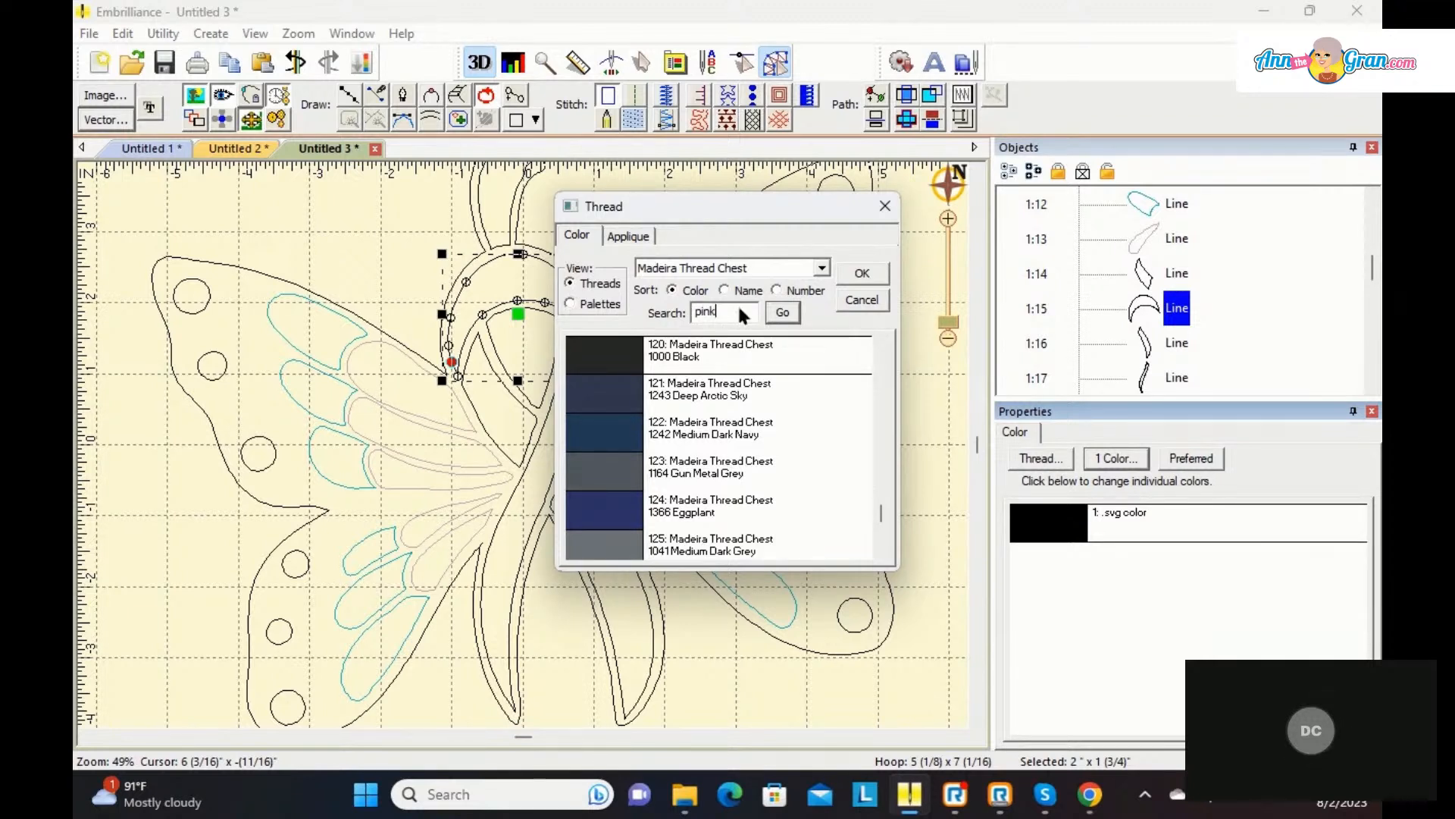
pyautogui.click(784, 314)
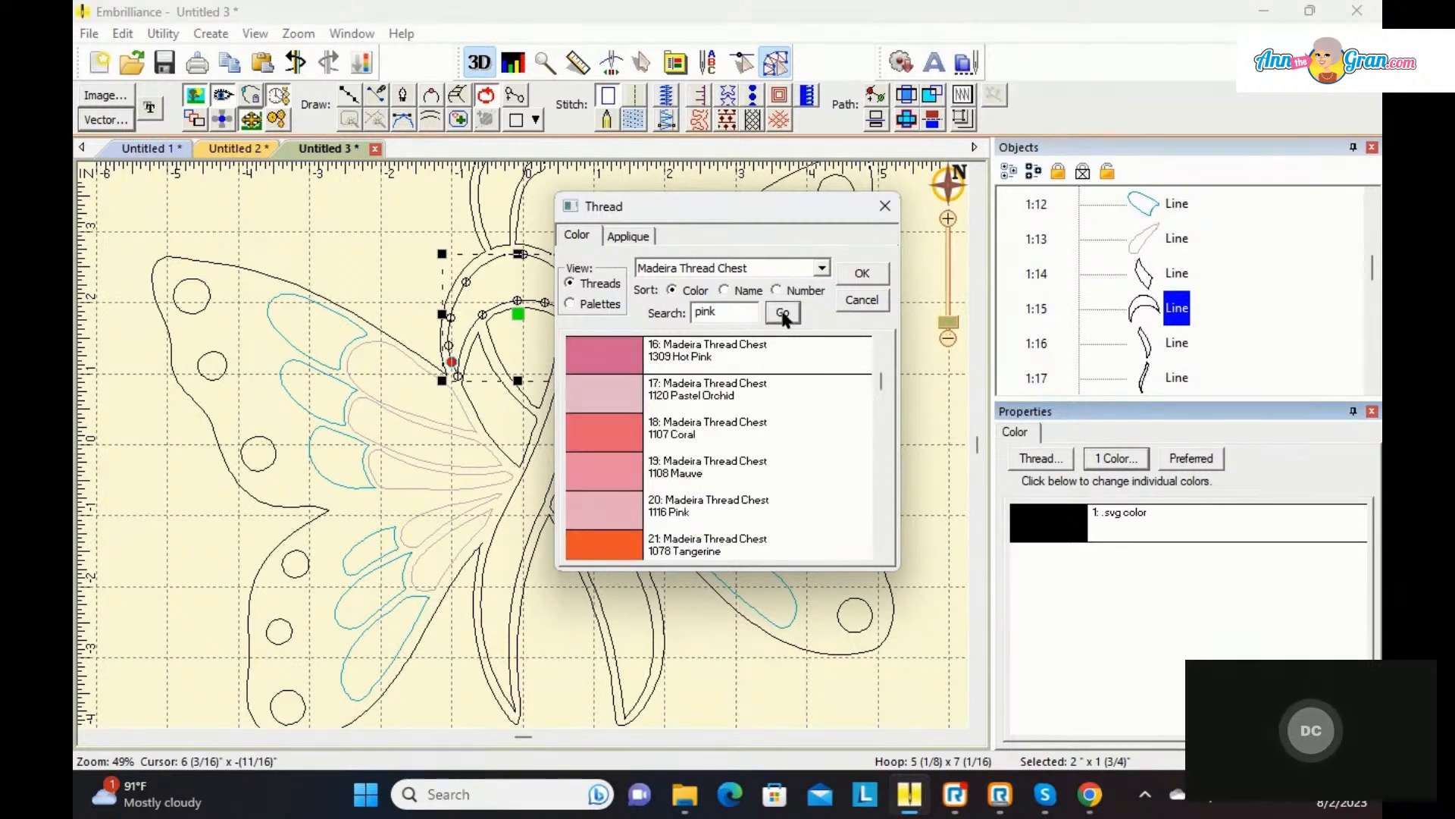
pyautogui.click(602, 502)
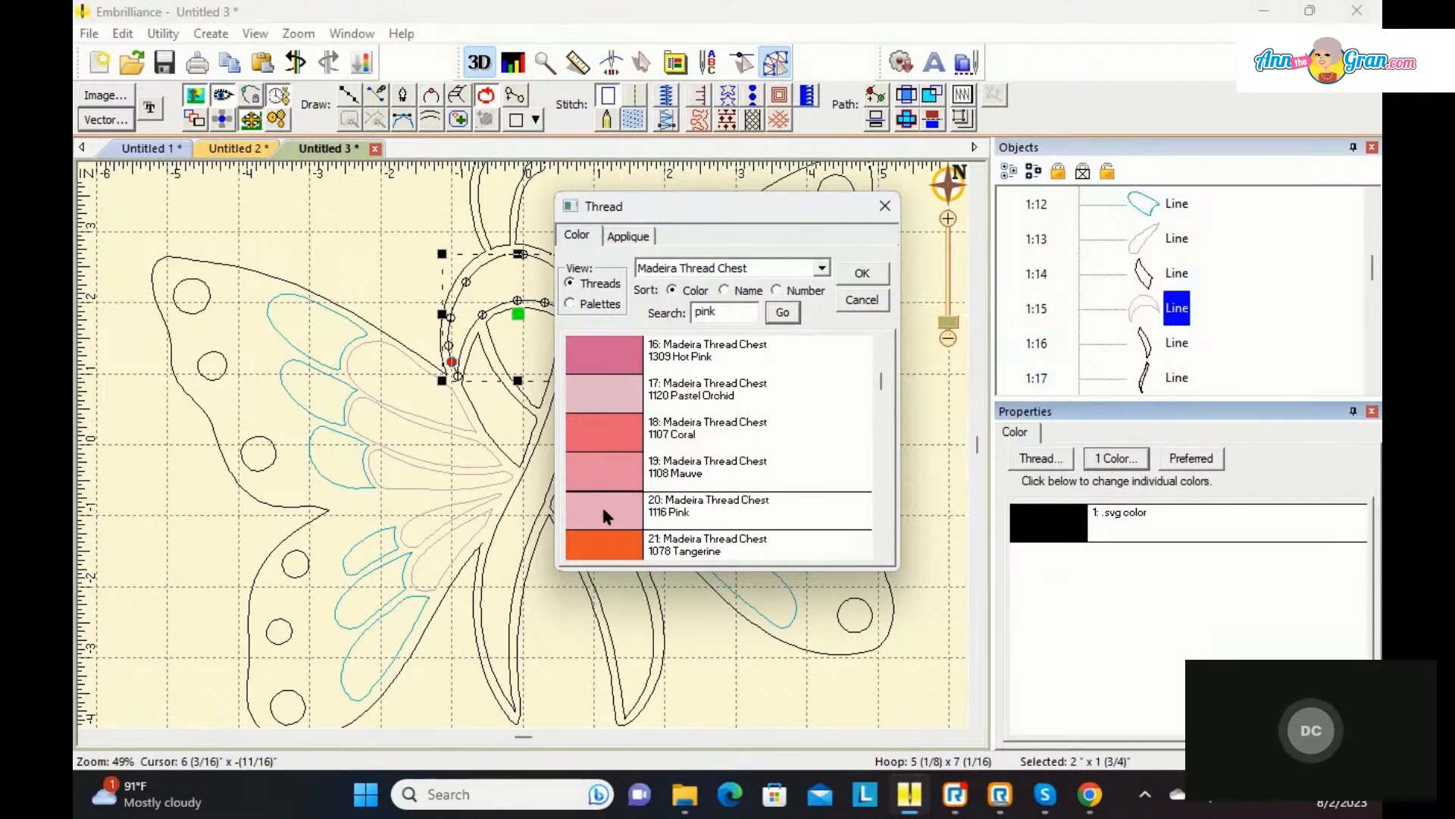
pyautogui.click(859, 275)
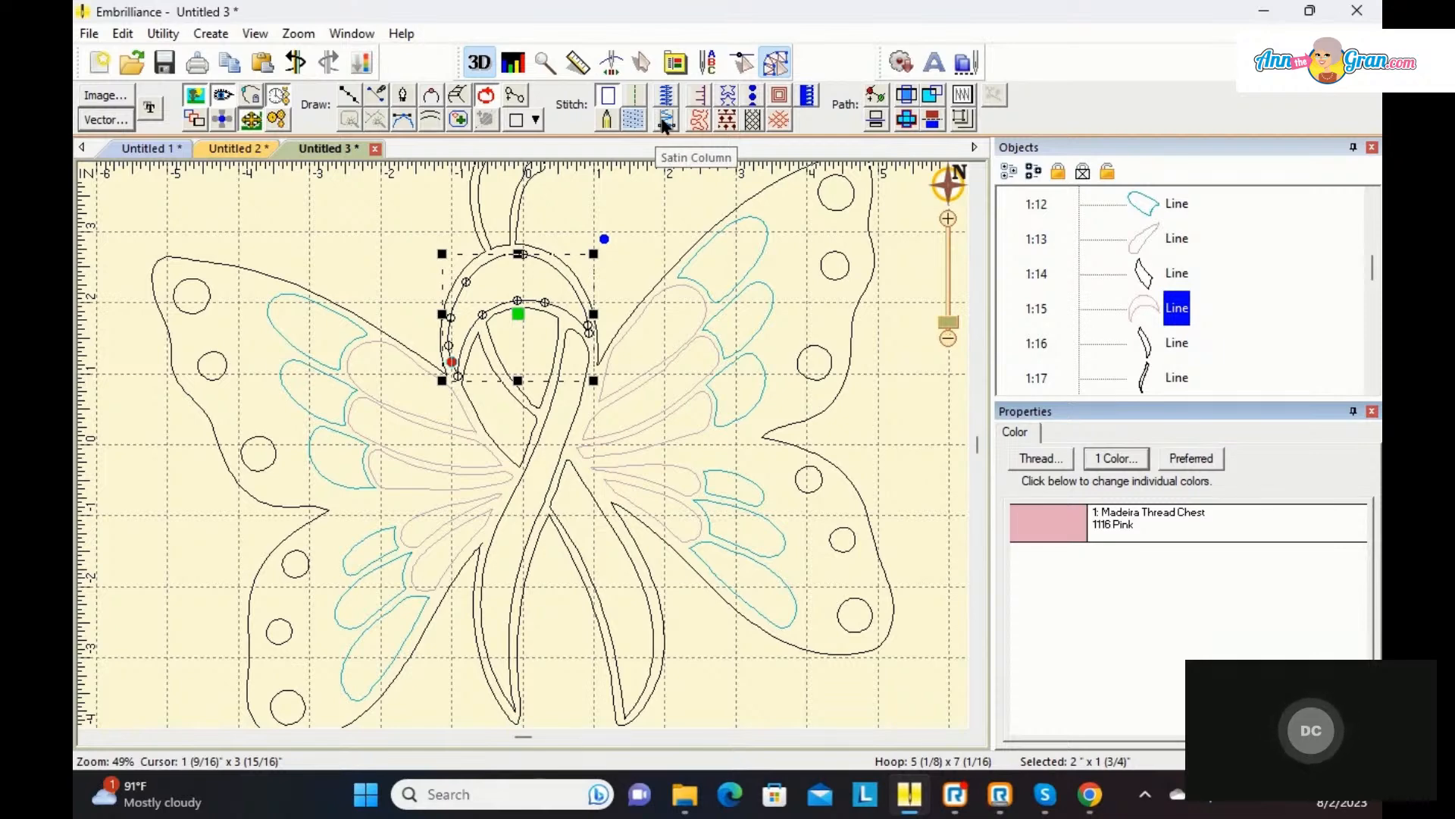
# Step: Convert the ribbon's top arch to a satin column and reselect it to check its stitch properties
pyautogui.click(664, 124)
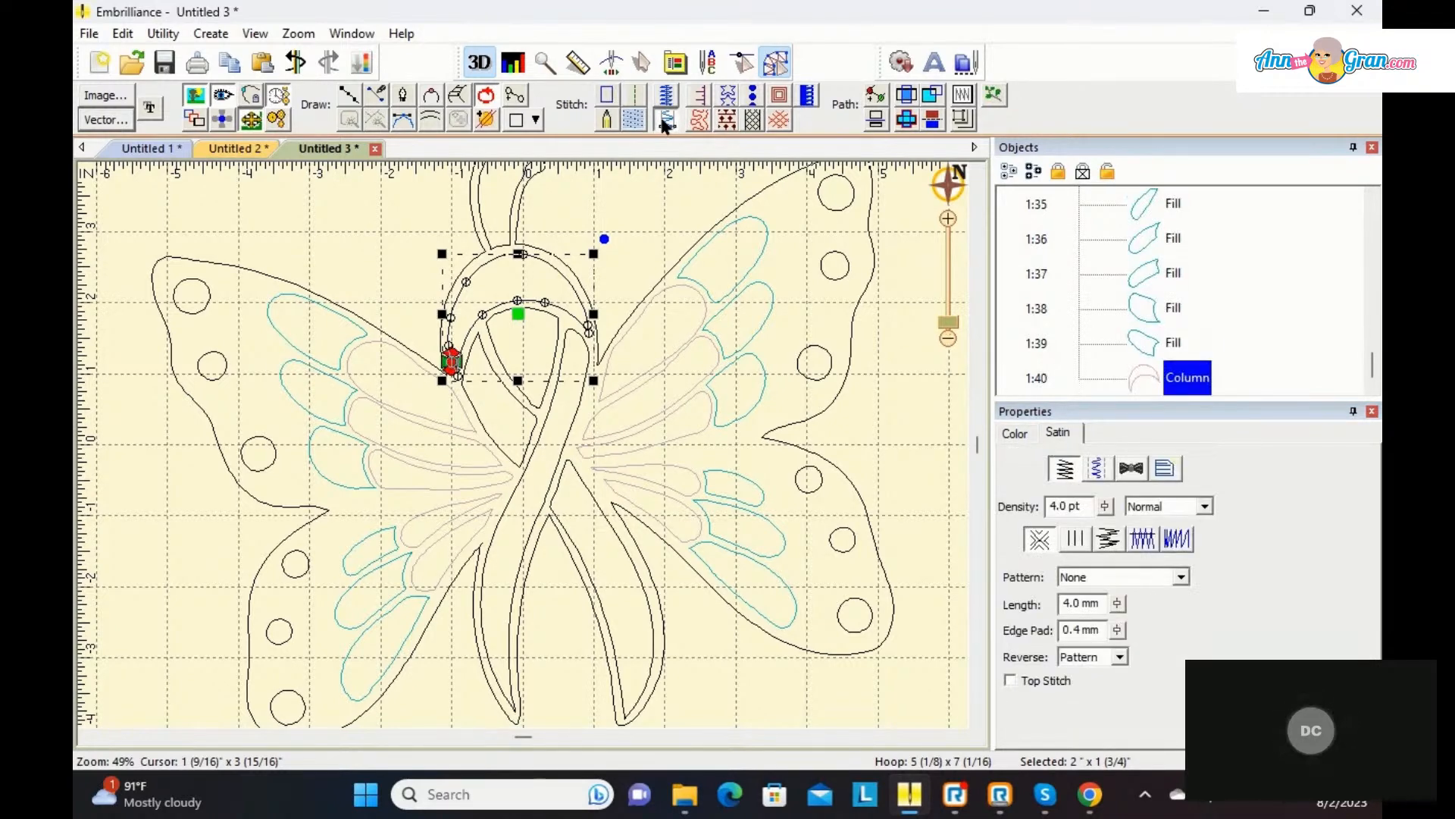
pyautogui.click(409, 233)
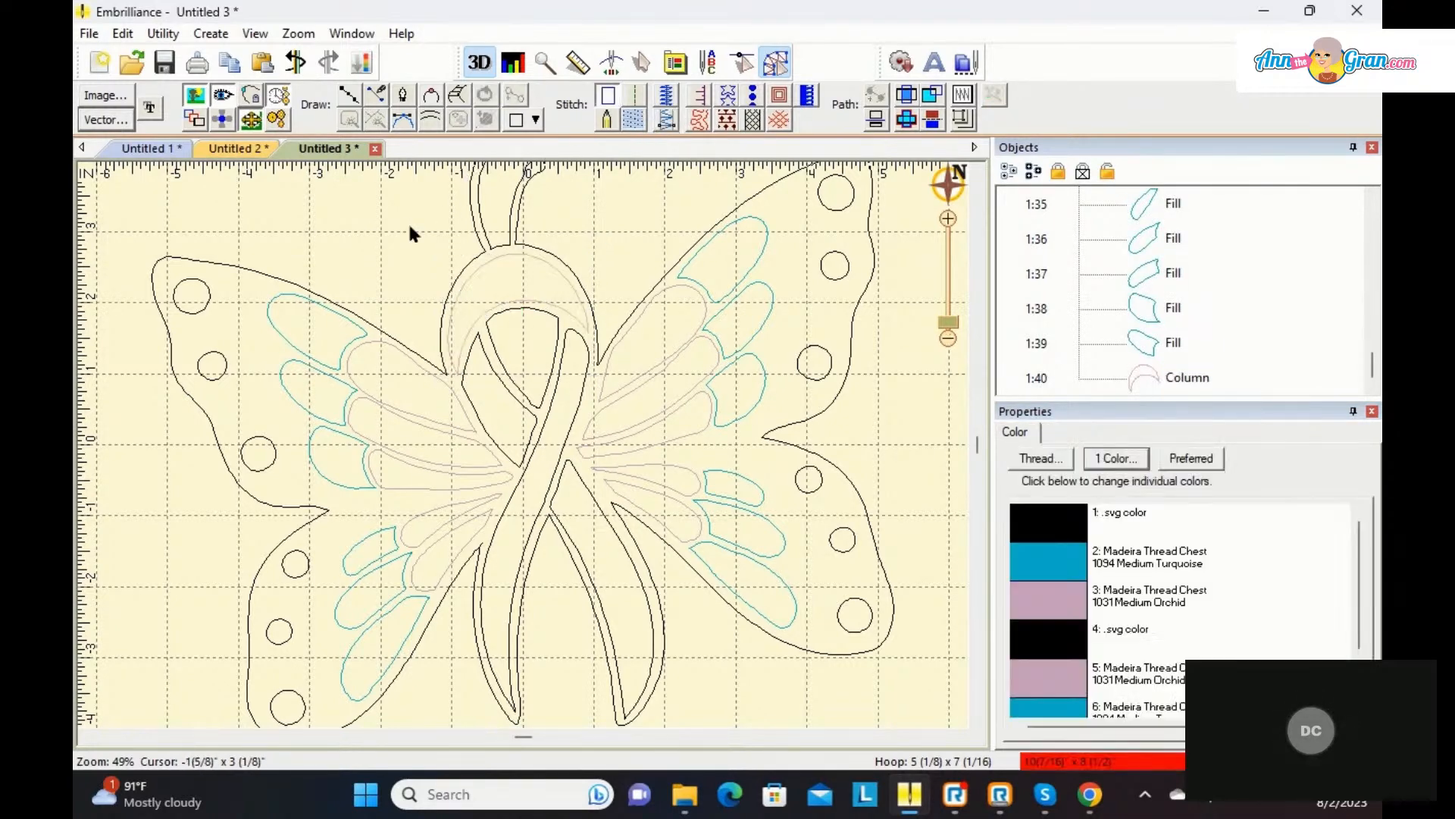
pyautogui.click(488, 267)
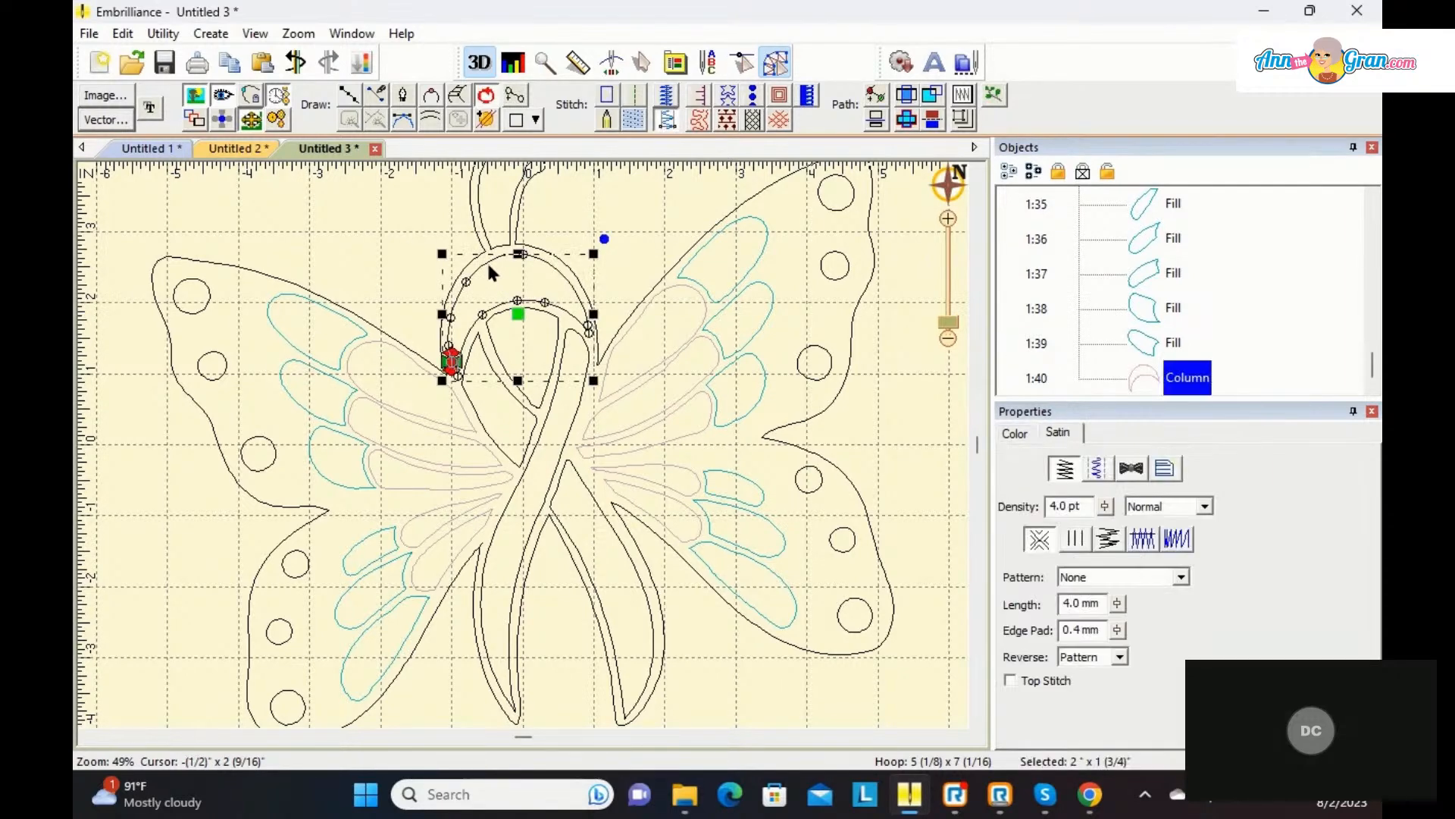
# Step: Give the left crossing piece of the ribbon loop the palette color 1116 Pink and convert it to a satin column
pyautogui.click(529, 420)
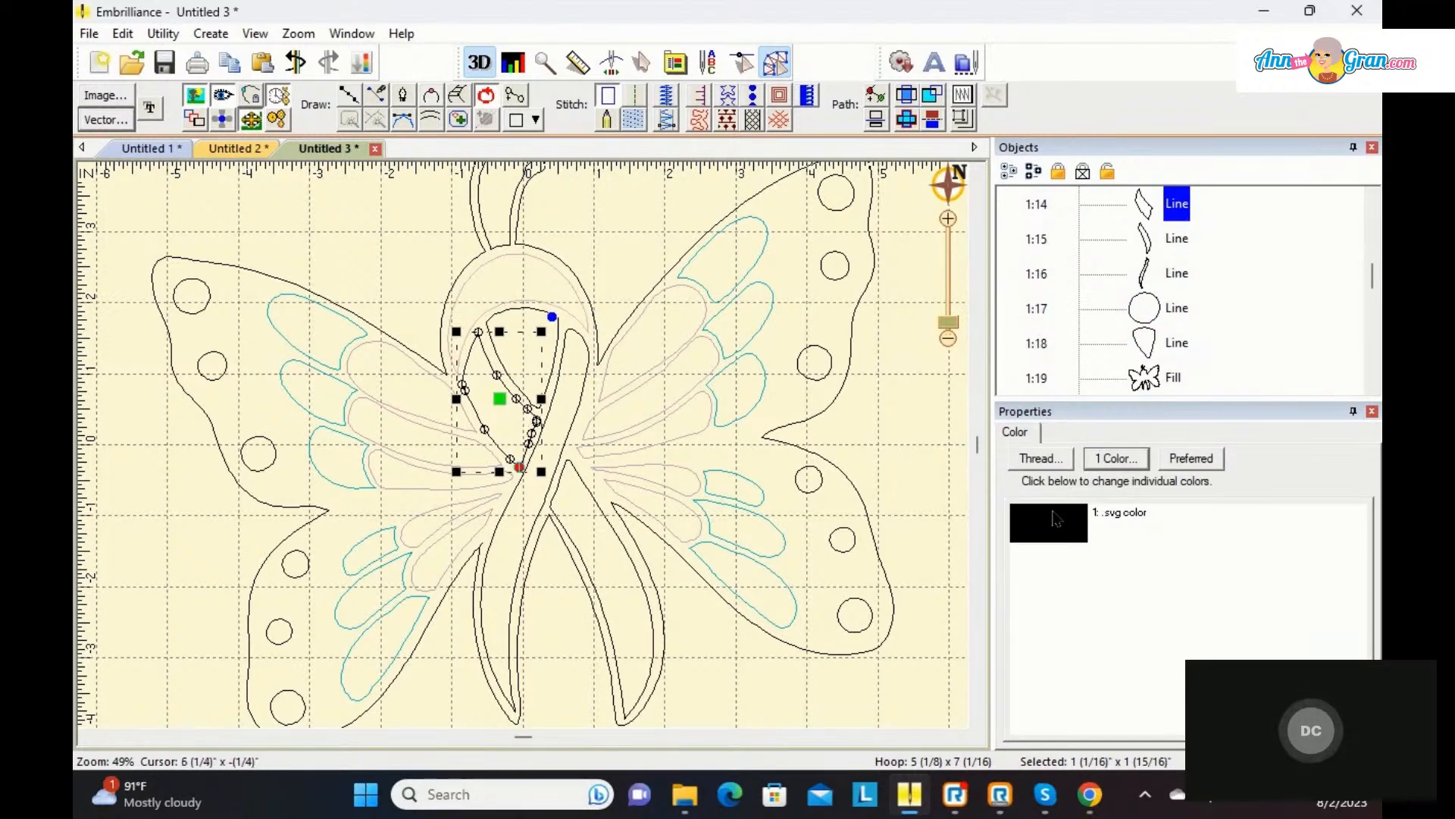
pyautogui.doubleClick(1056, 517)
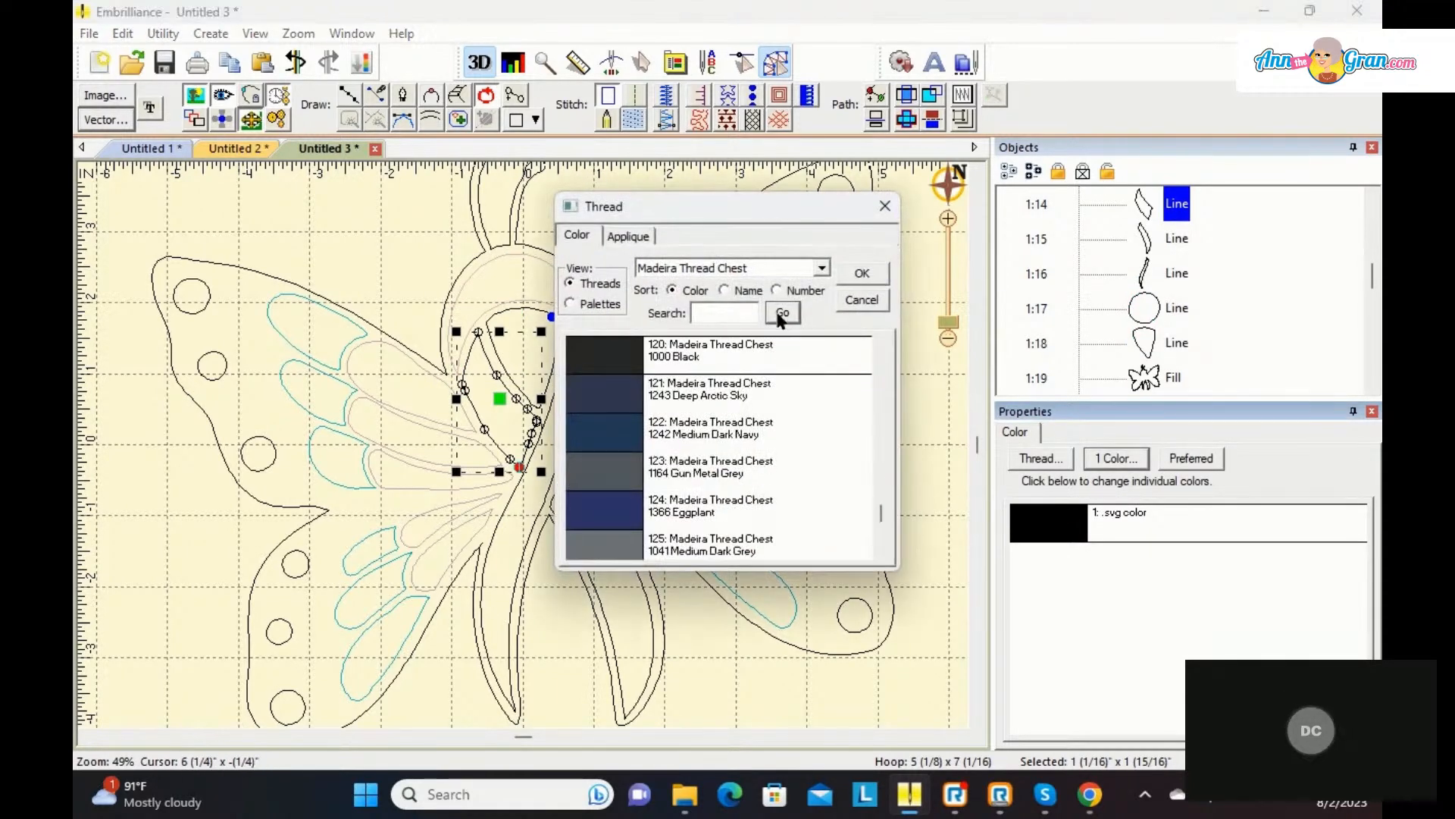
pyautogui.click(570, 304)
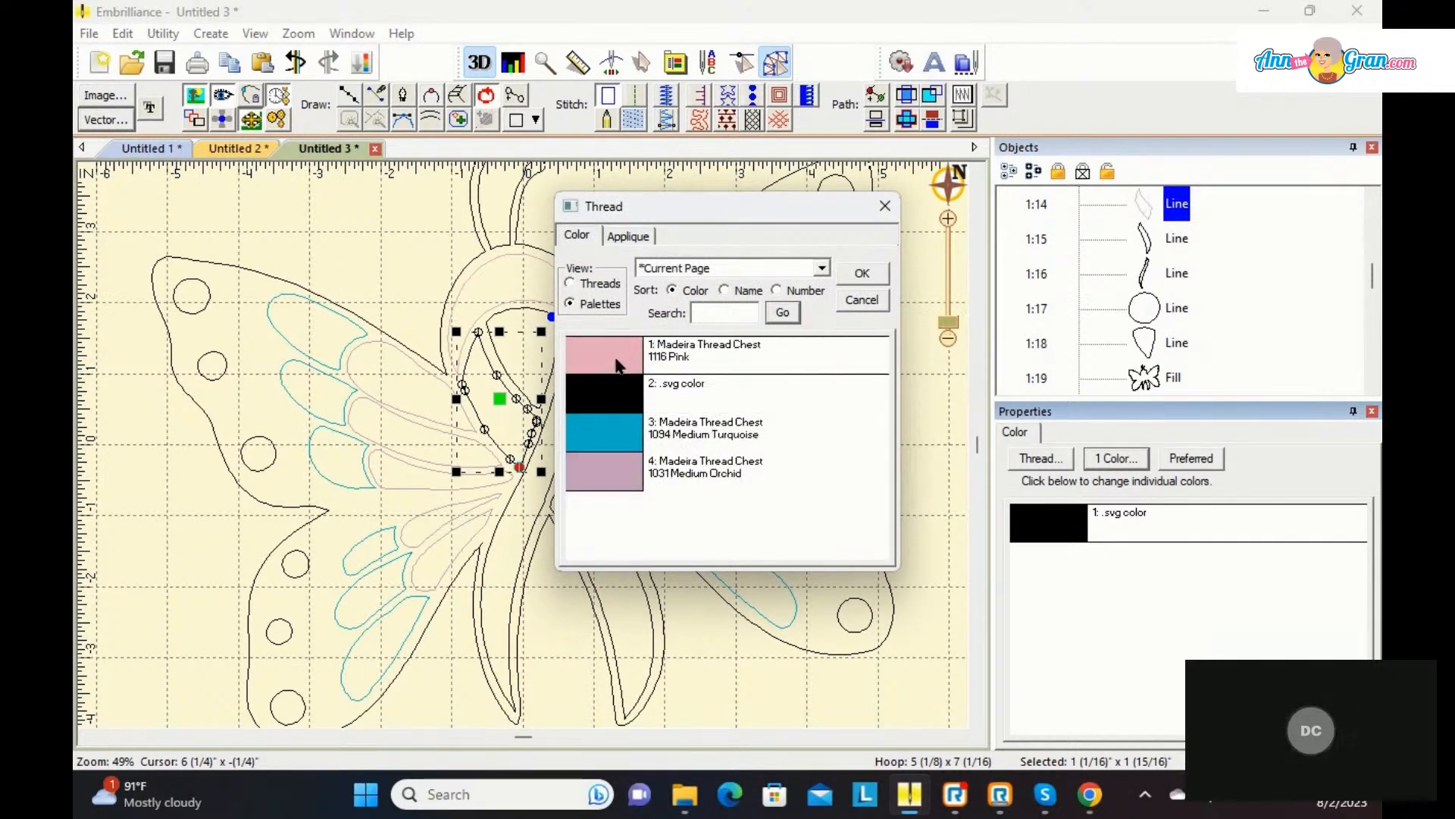
pyautogui.click(870, 271)
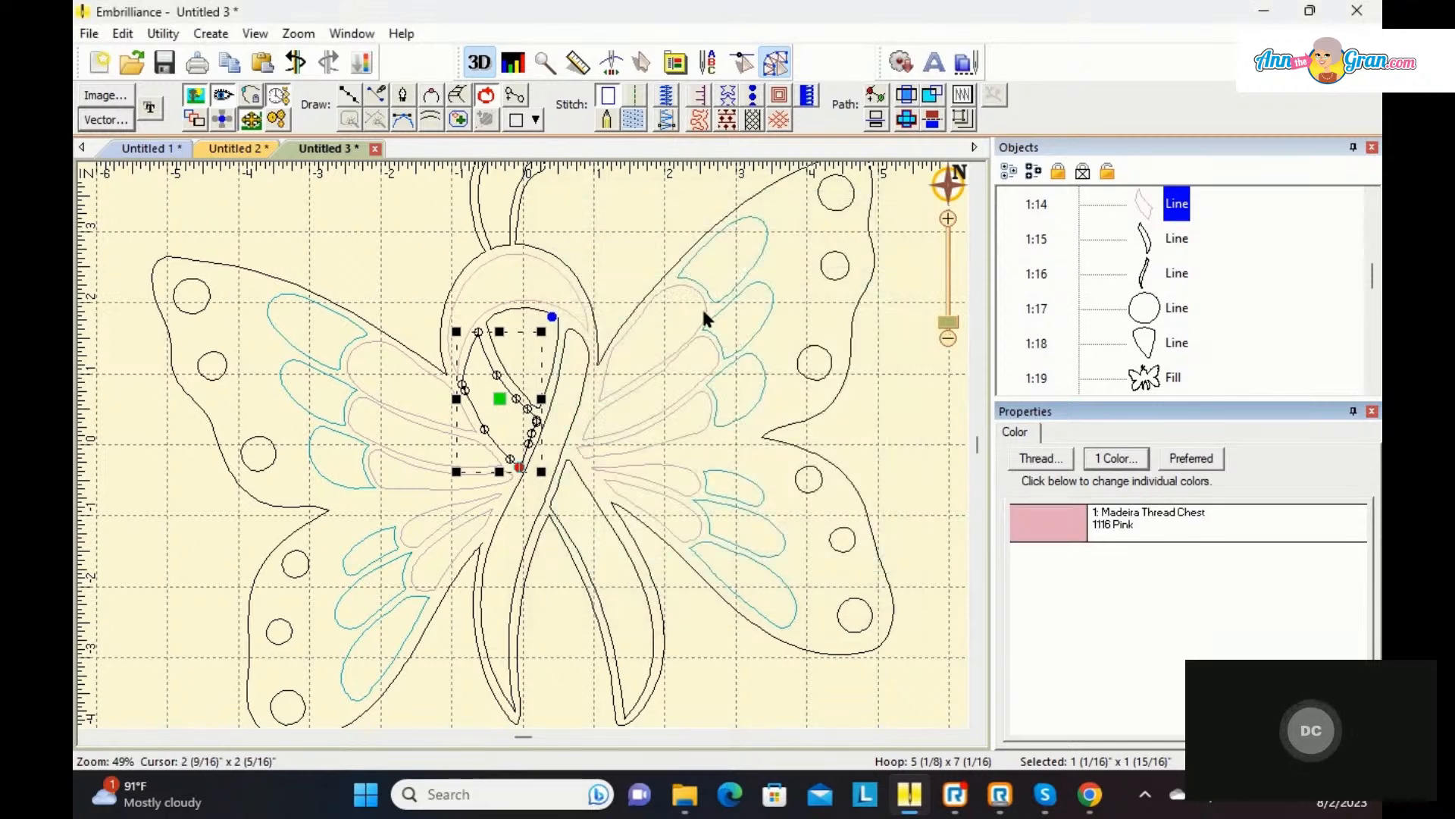
pyautogui.click(667, 119)
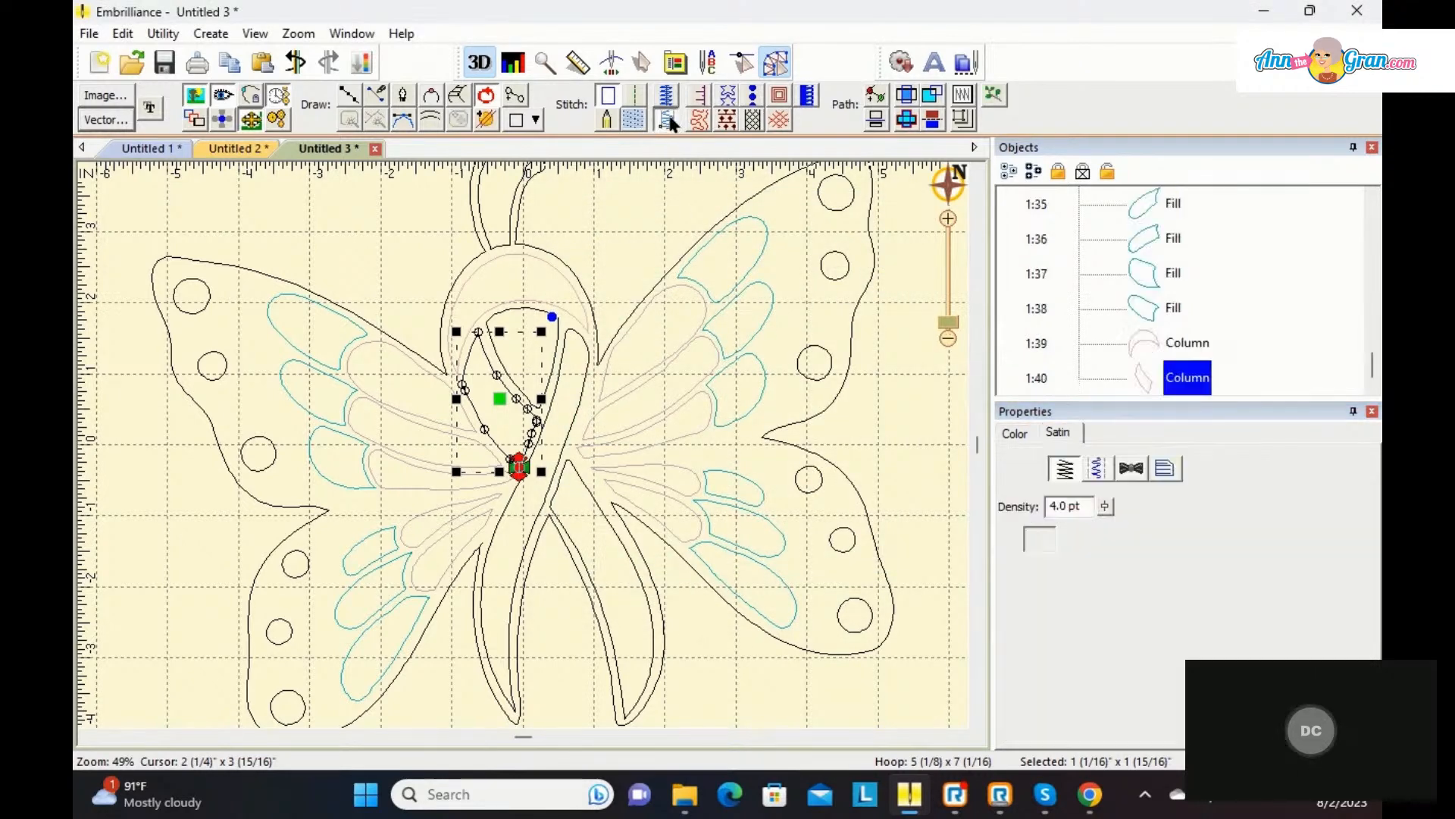
# Step: Give the ribbon's lower right tail the palette color 1116 Pink and convert it to a satin column
pyautogui.click(589, 491)
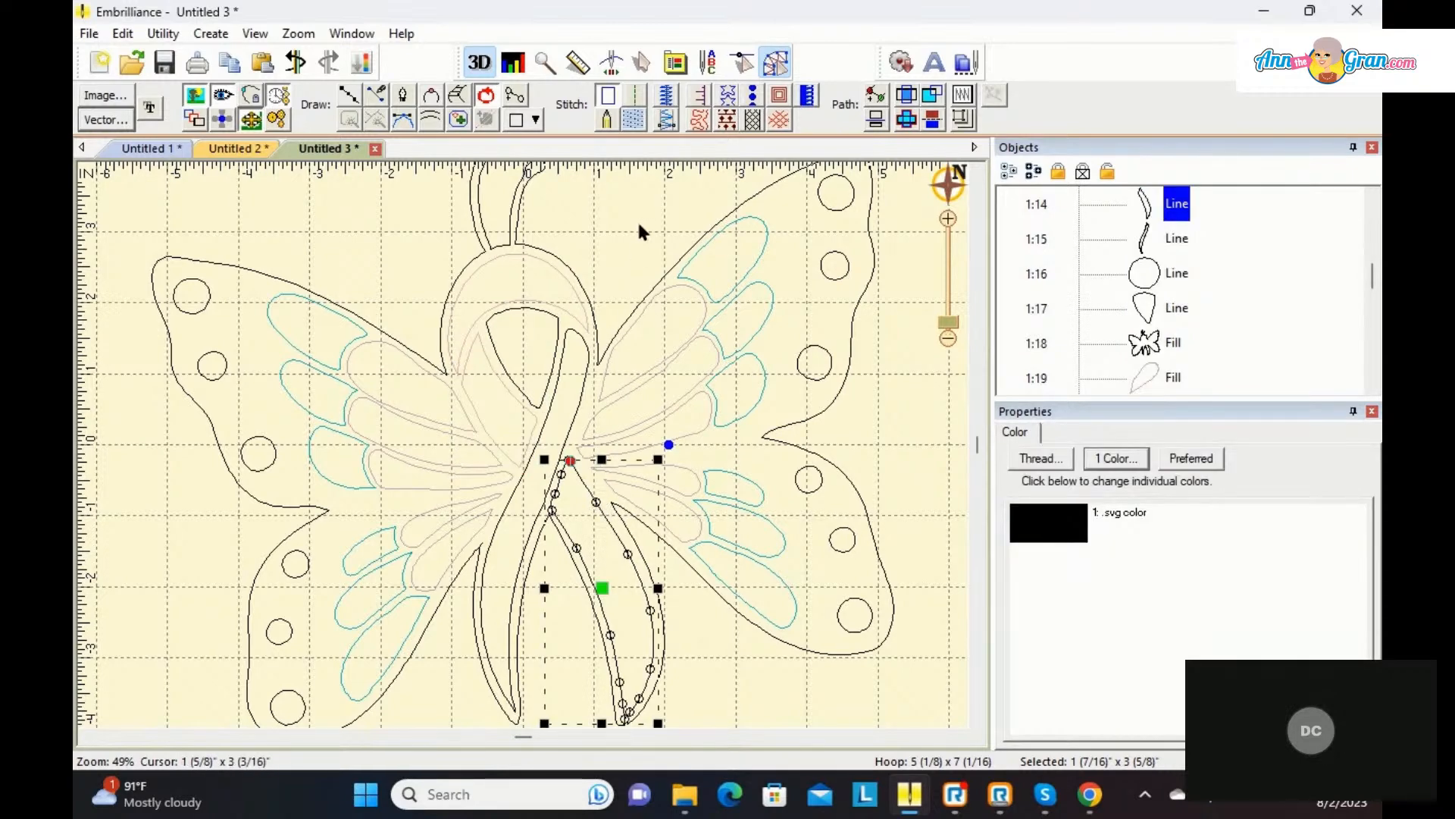
pyautogui.click(1031, 526)
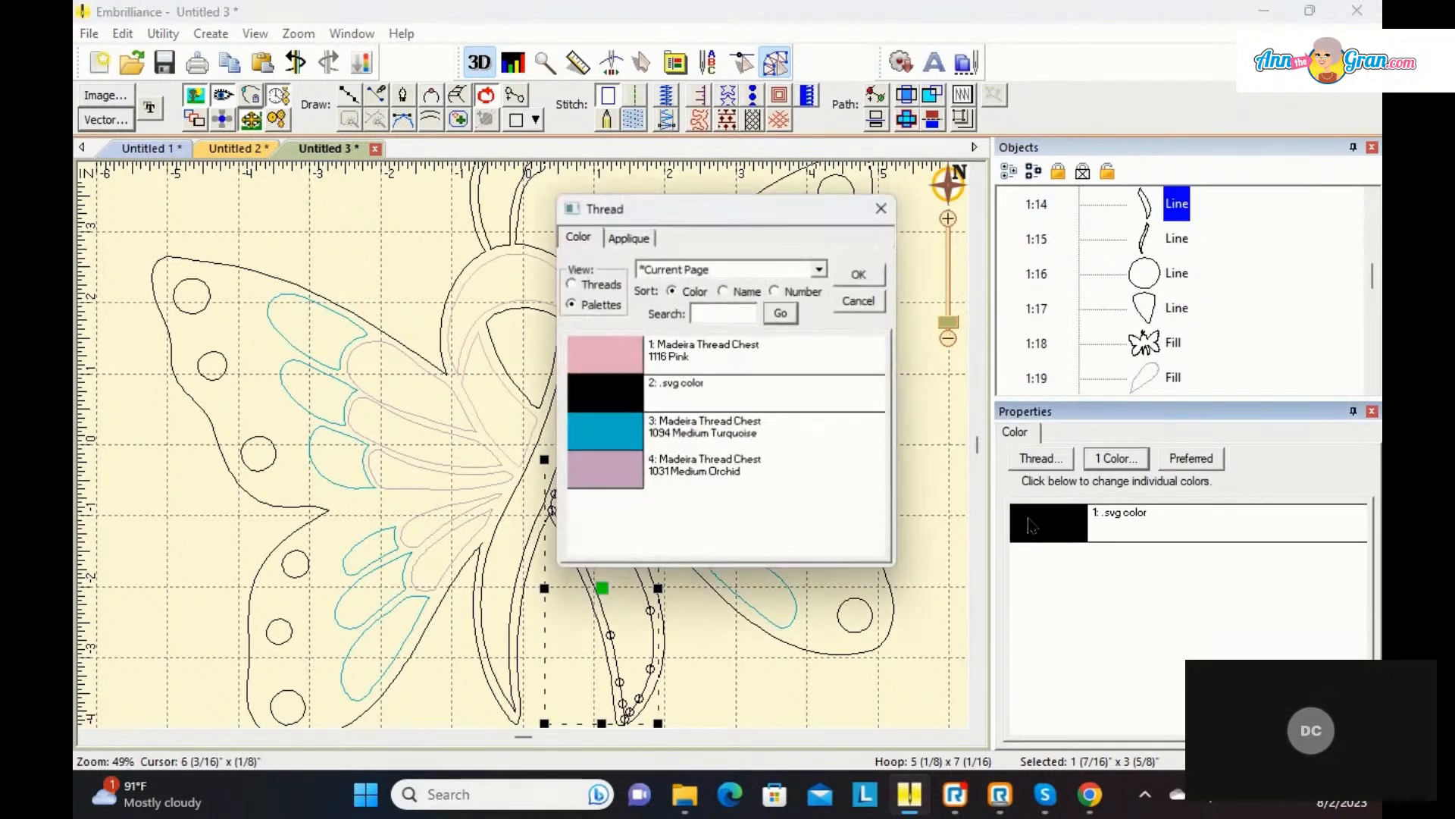
pyautogui.click(632, 357)
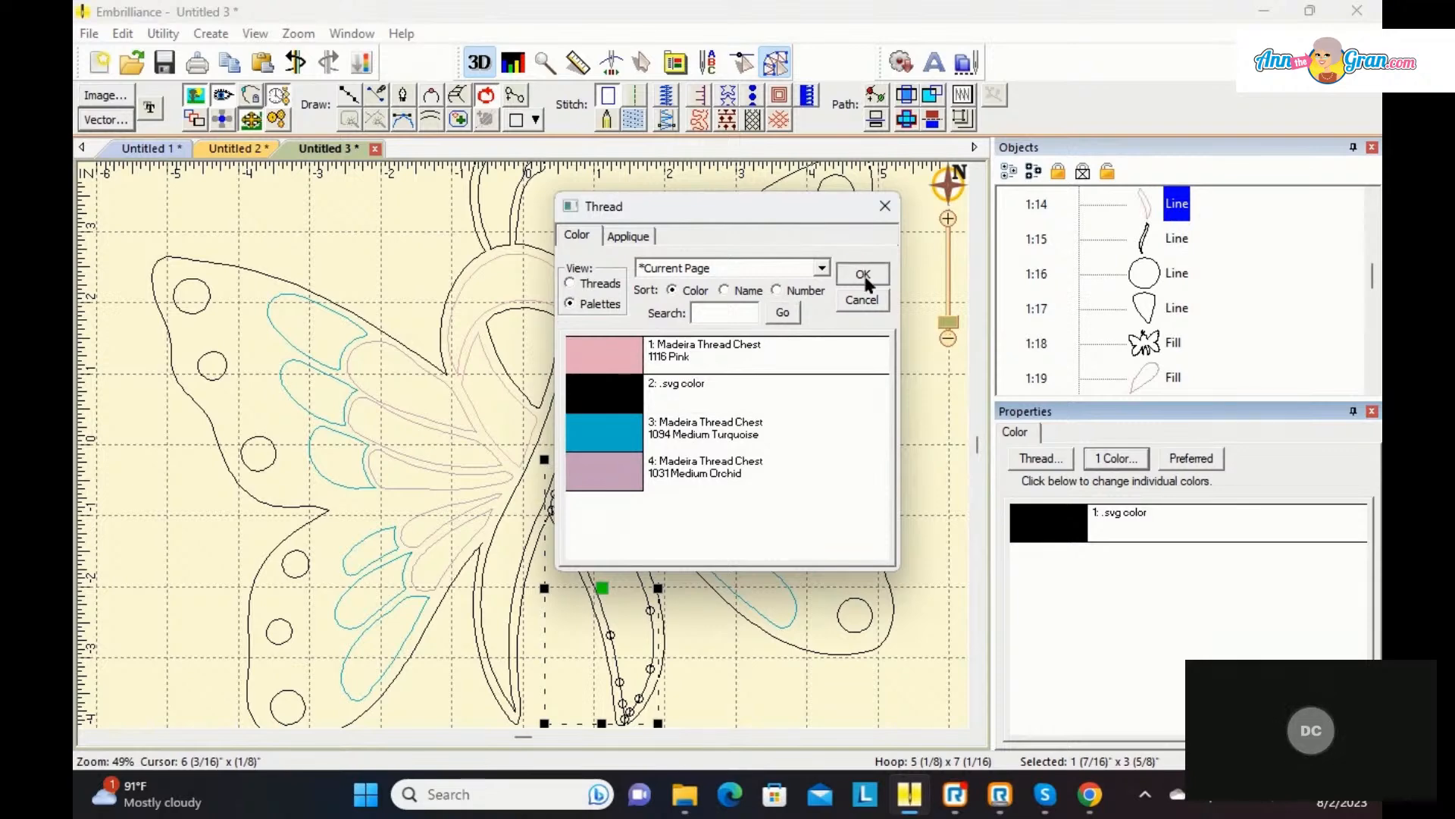
pyautogui.click(861, 272)
pyautogui.click(659, 122)
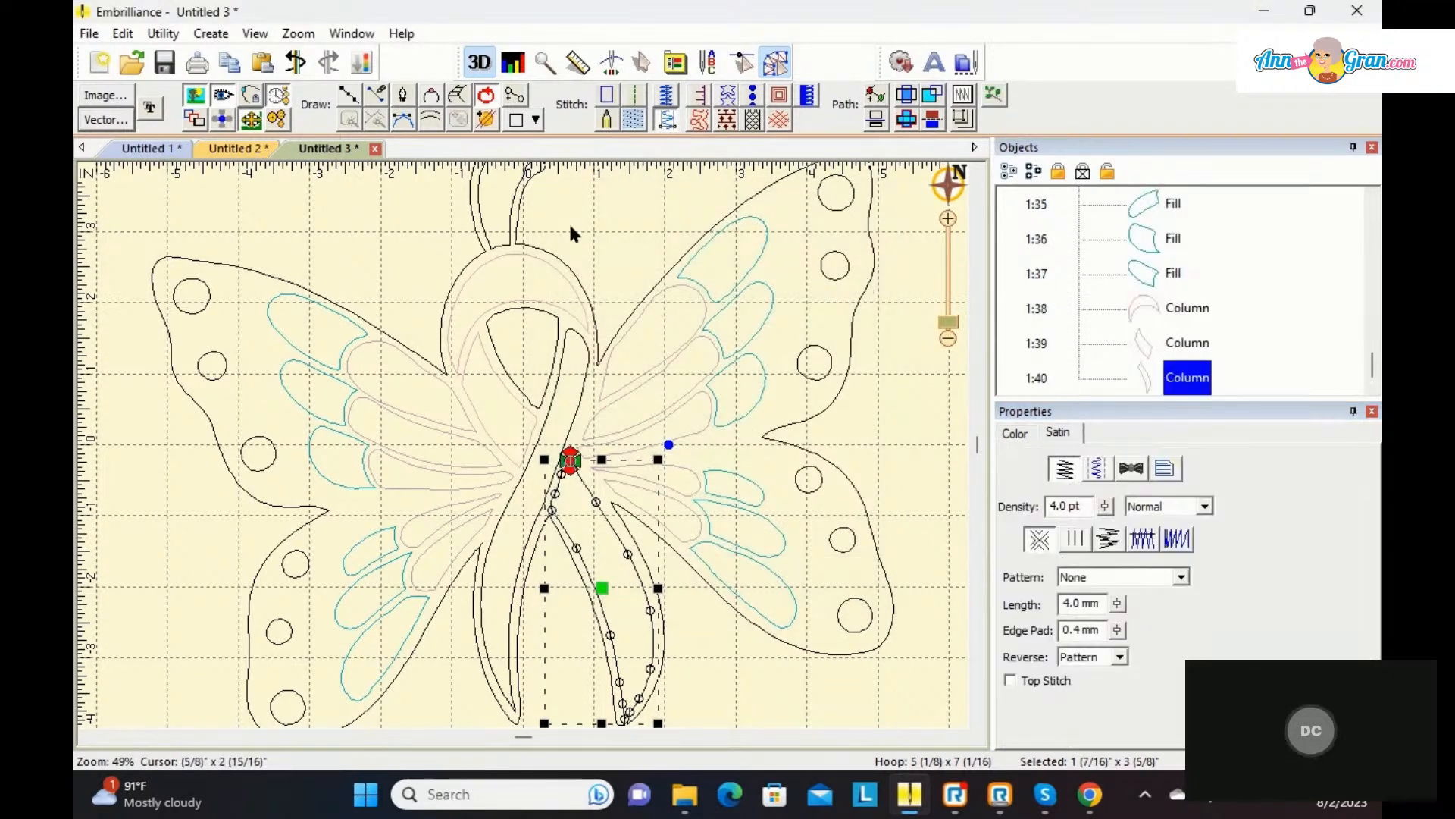
# Step: Give the long diagonal ribbon band ending in the lower left tail the color 1116 Pink and convert it to a satin column
pyautogui.click(579, 391)
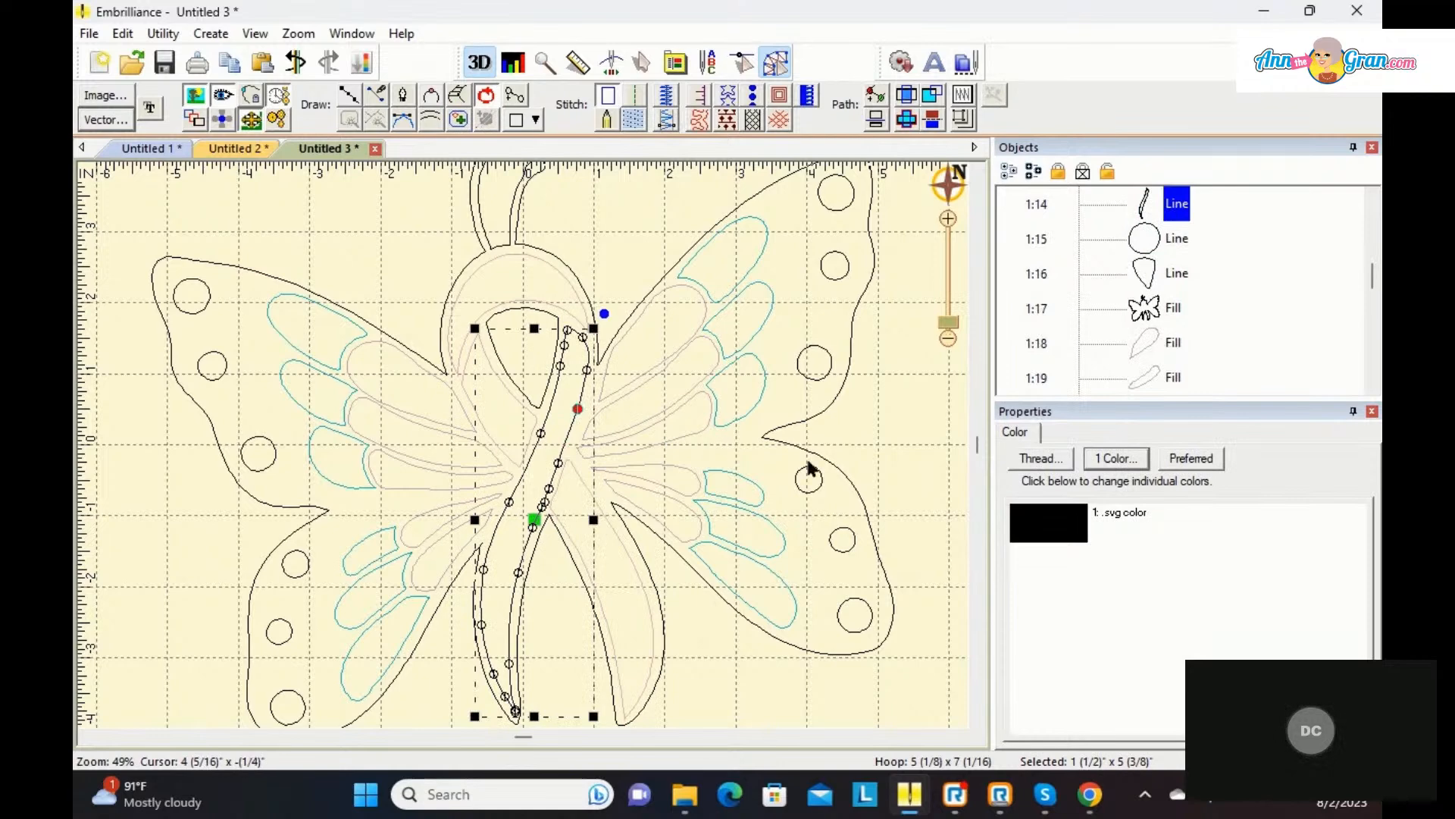
pyautogui.click(1041, 458)
pyautogui.click(614, 356)
pyautogui.click(857, 276)
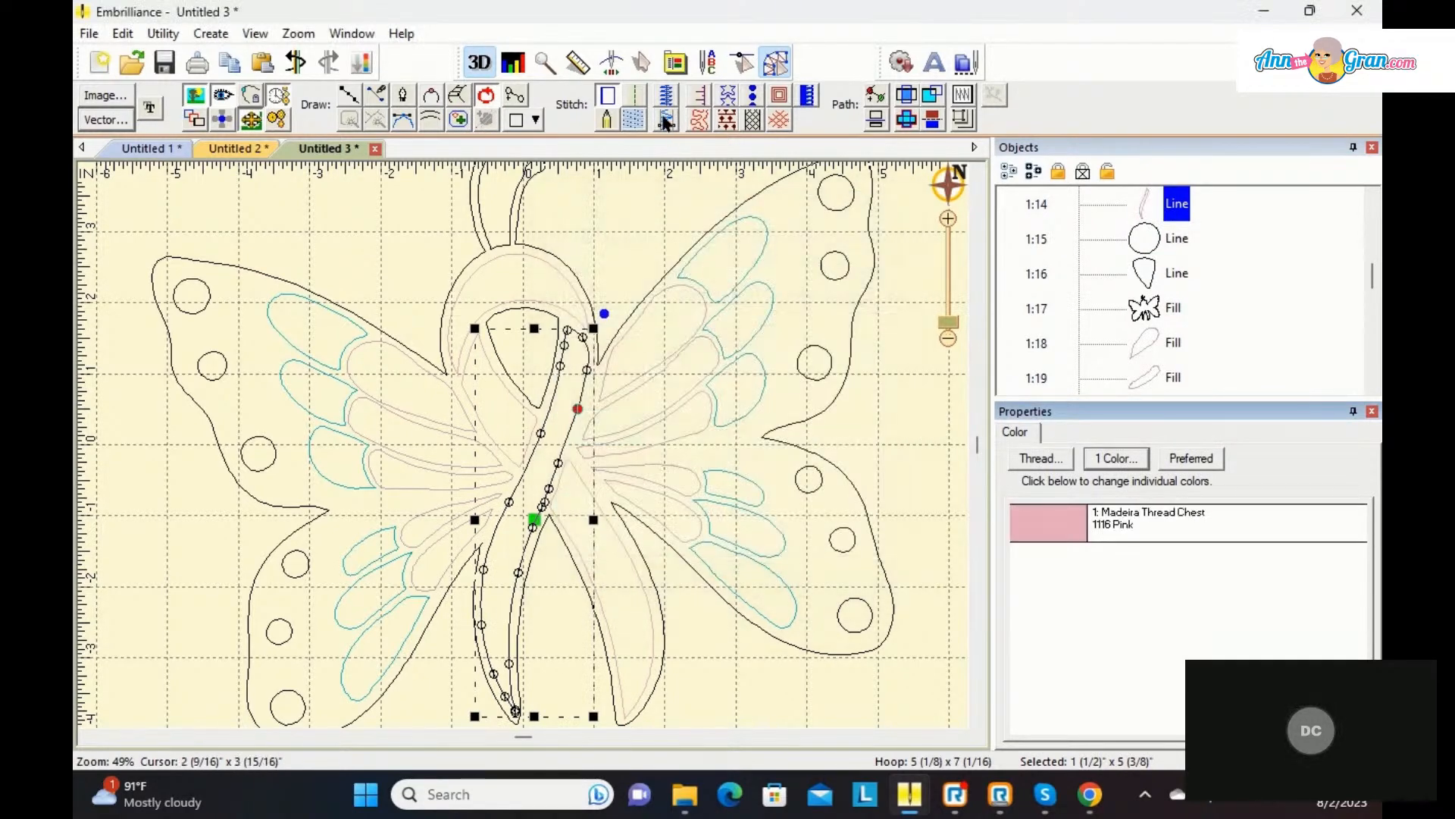
pyautogui.click(662, 112)
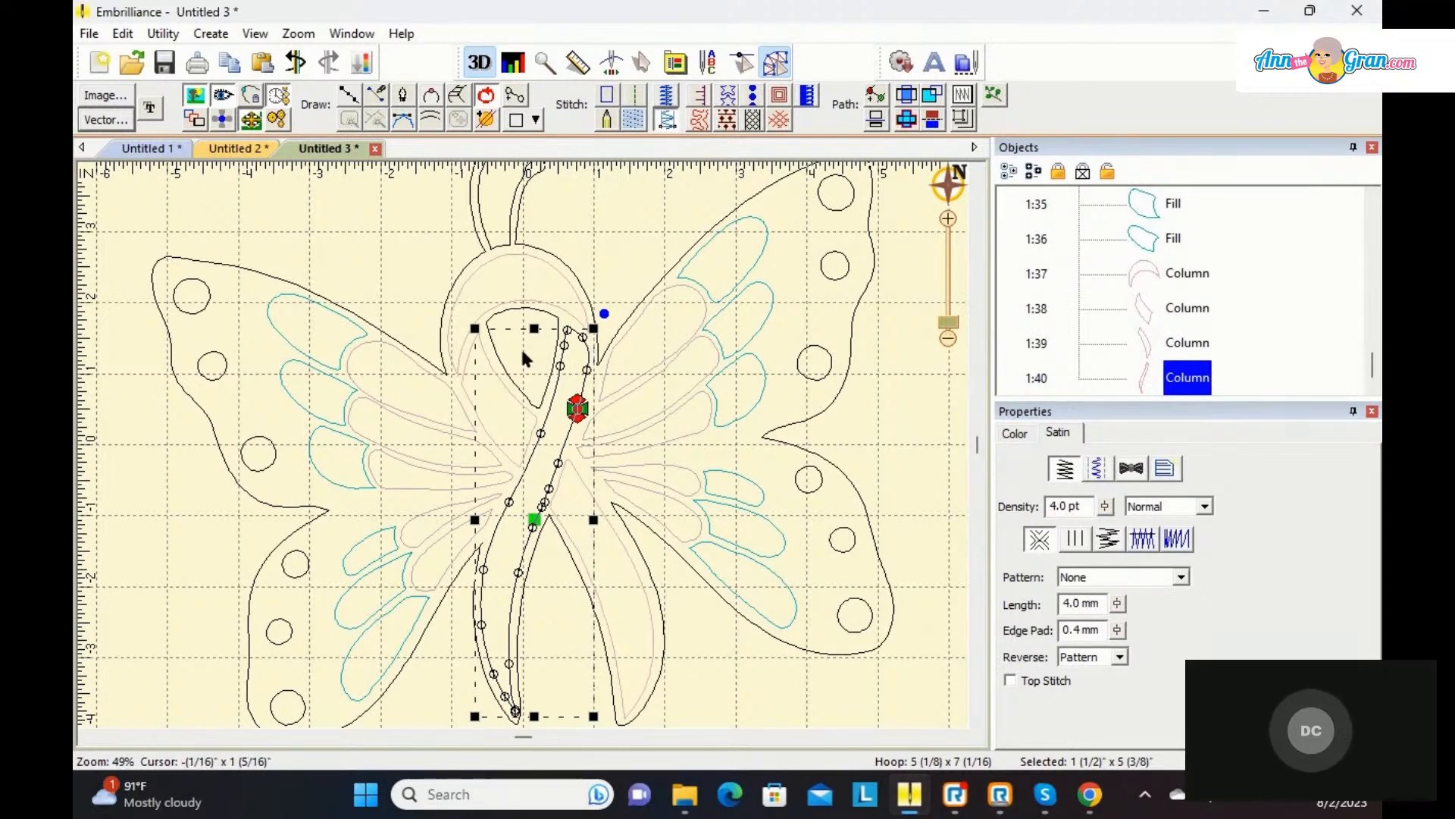
# Step: Give the teardrop shape inside the ribbon loop the palette color 1094 Medium Turquoise and convert it to a fill
pyautogui.click(498, 355)
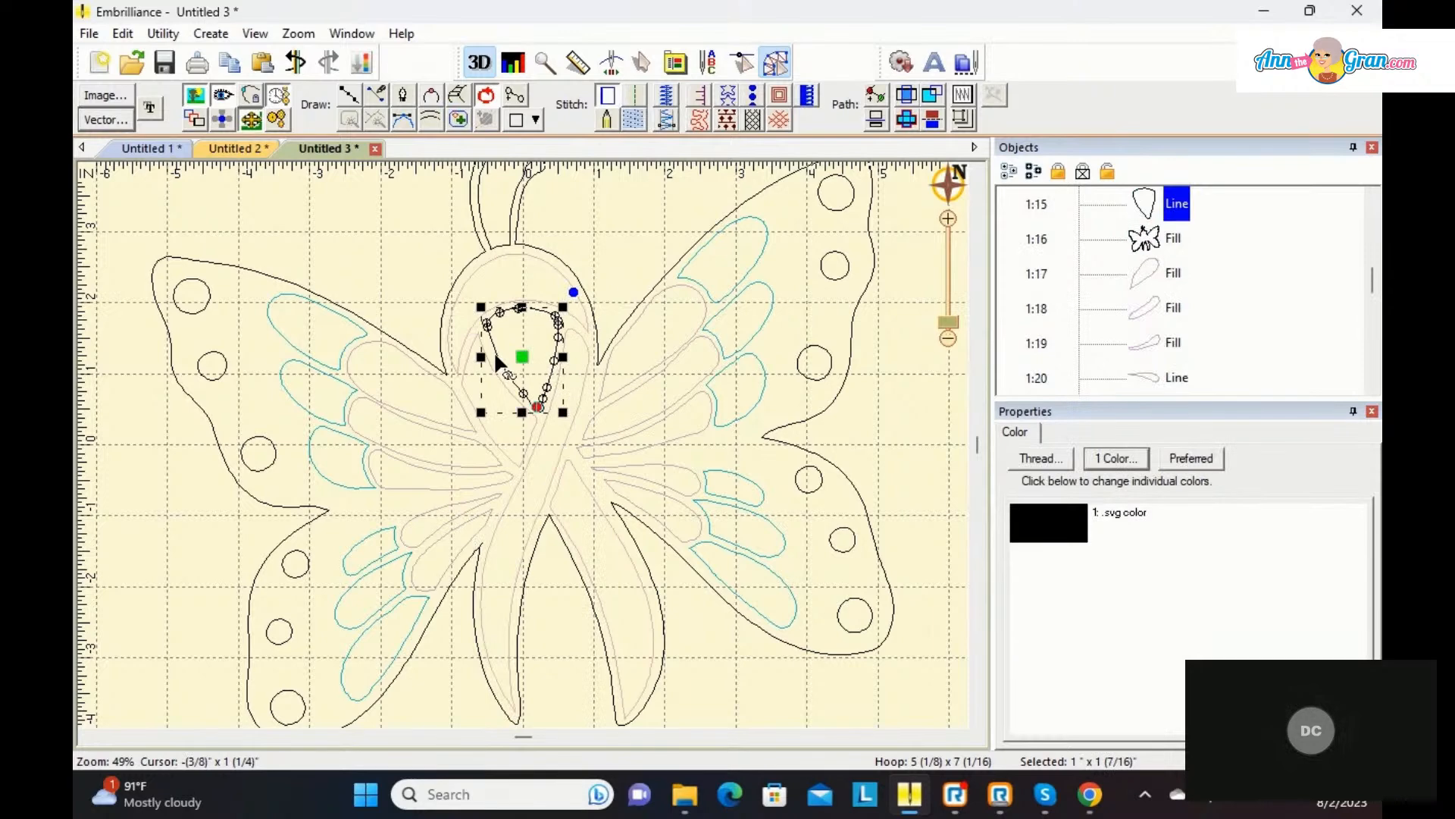
pyautogui.click(1035, 529)
pyautogui.click(597, 445)
pyautogui.click(862, 274)
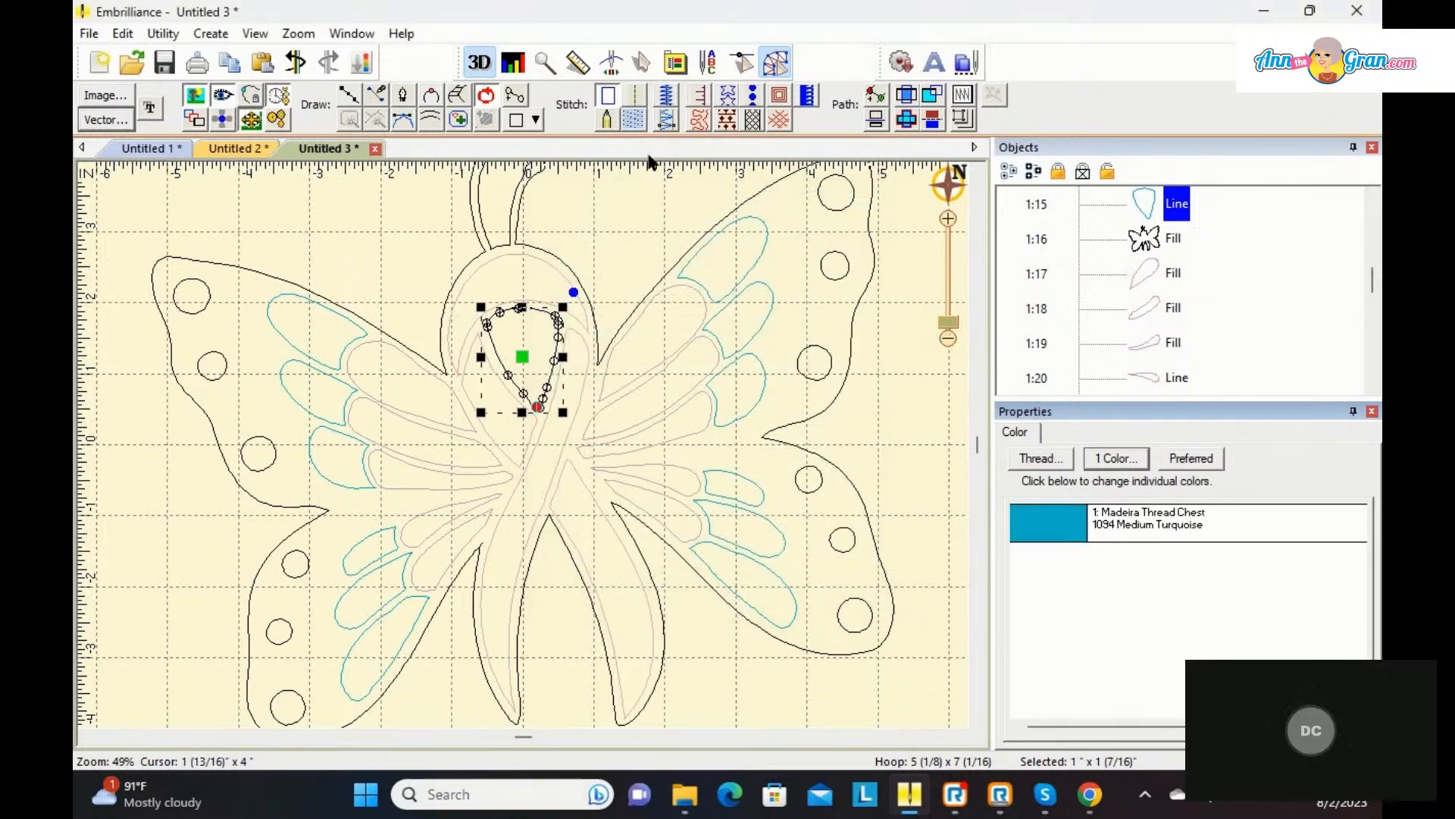
pyautogui.click(636, 116)
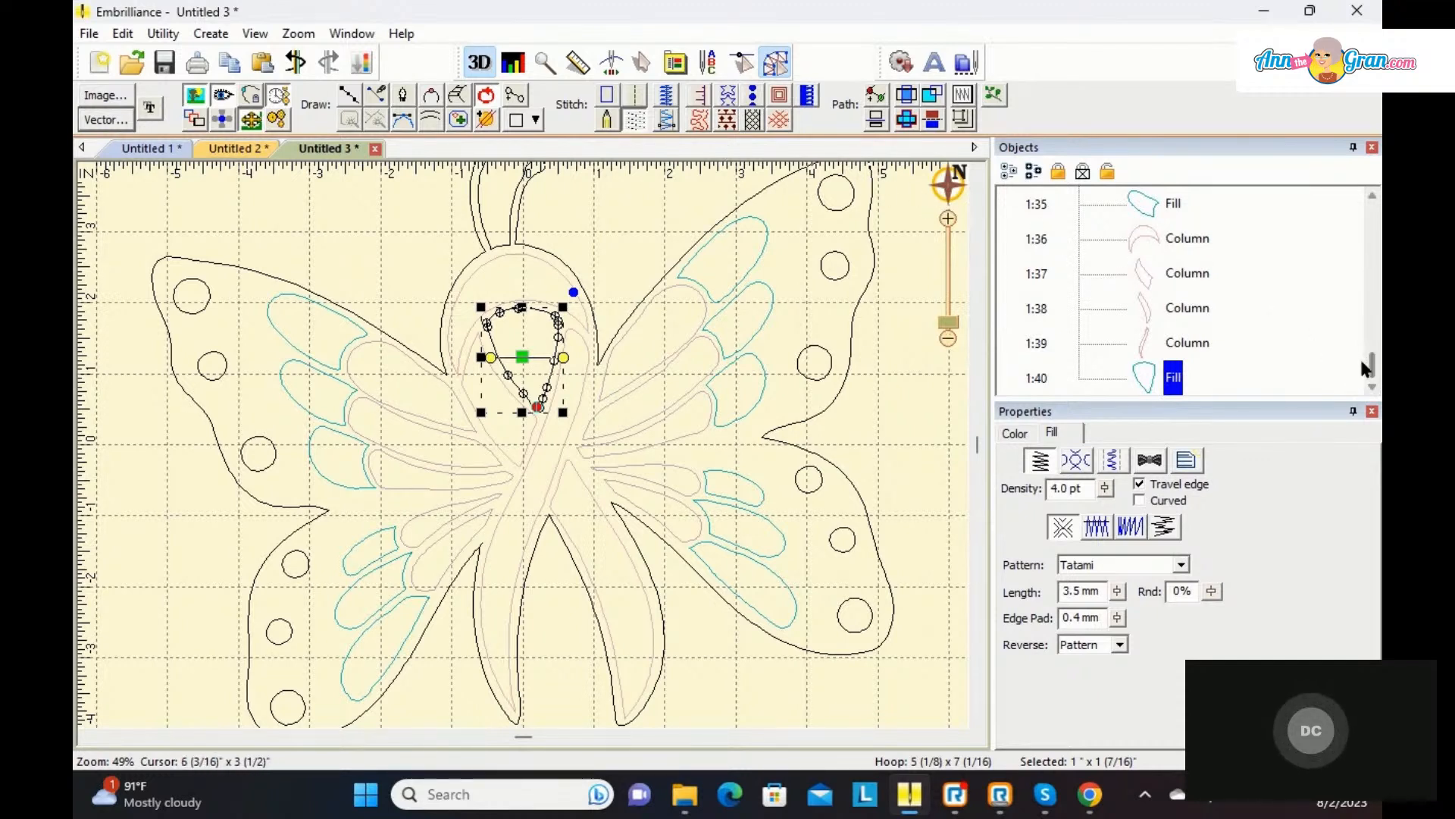
# Step: Select all the black circle outlines of the wing dots together, objects 1:1 through 1:11 and 1:14
pyautogui.scroll(1, 1375, 370)
pyautogui.moveTo(1374, 370); pyautogui.dragTo(1357, 278)
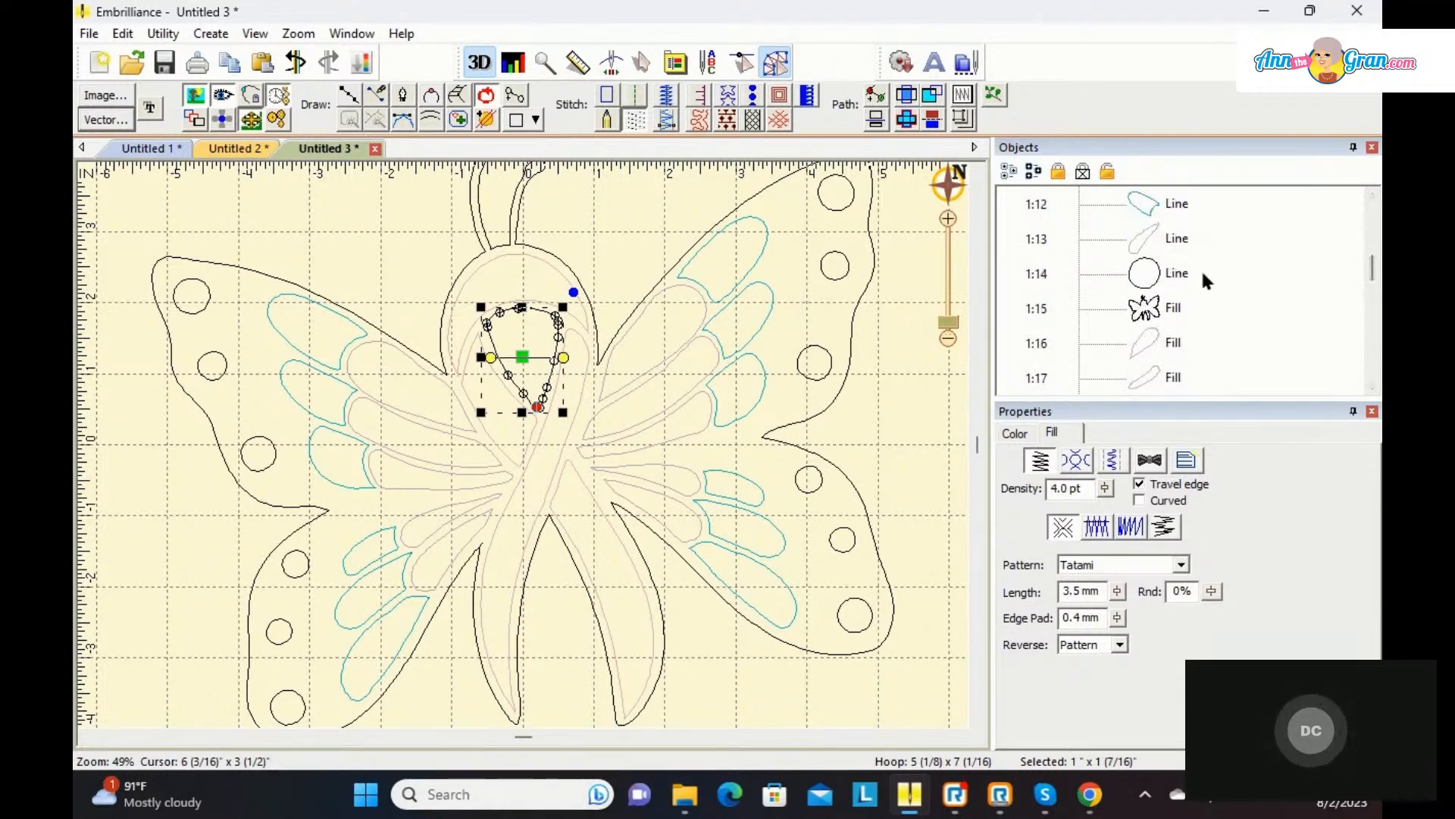
pyautogui.click(1179, 273)
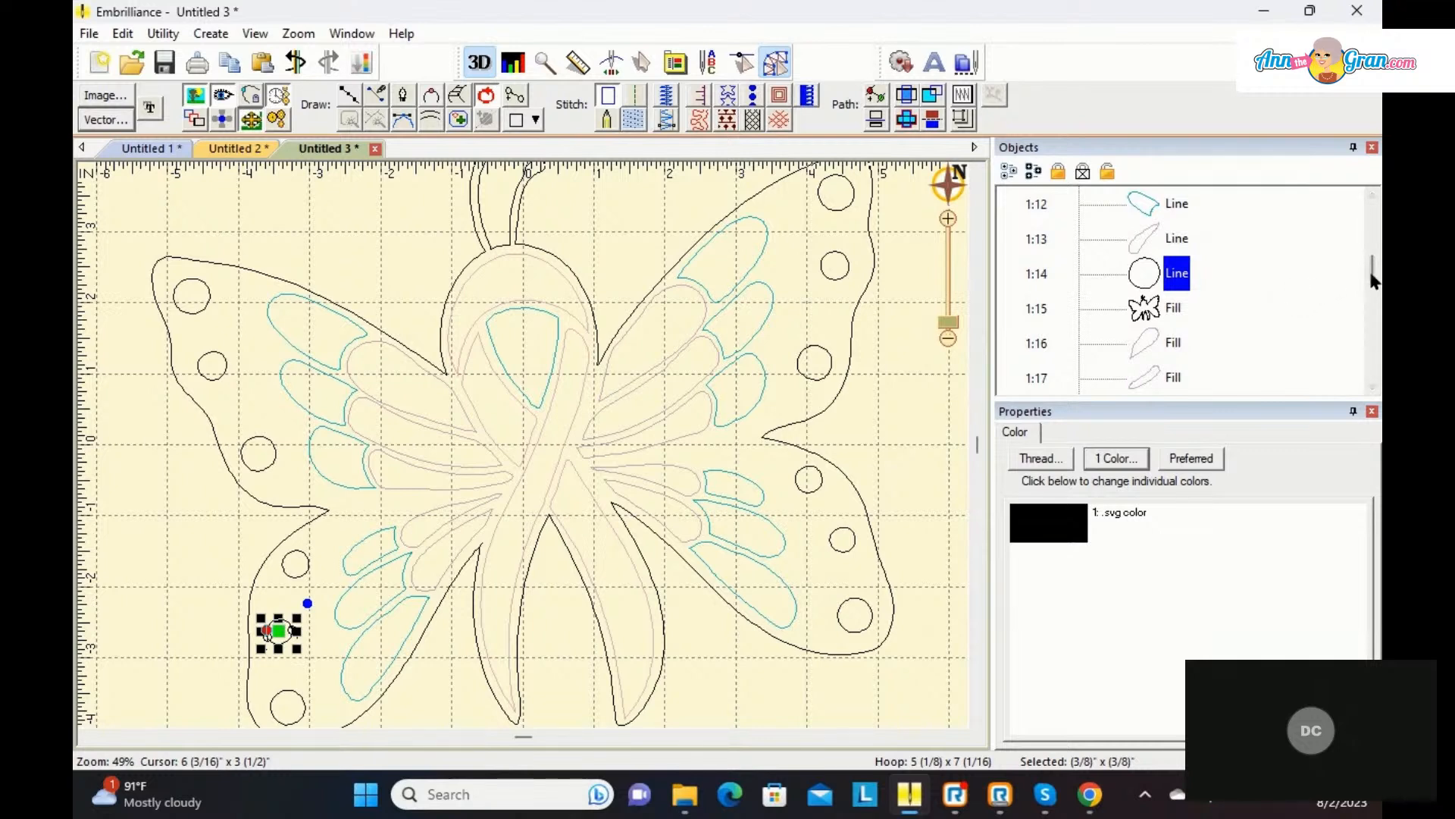
pyautogui.moveTo(1376, 280)
pyautogui.mouseDown()
pyautogui.moveTo(1378, 259)
pyautogui.moveTo(1379, 272)
pyautogui.mouseUp()
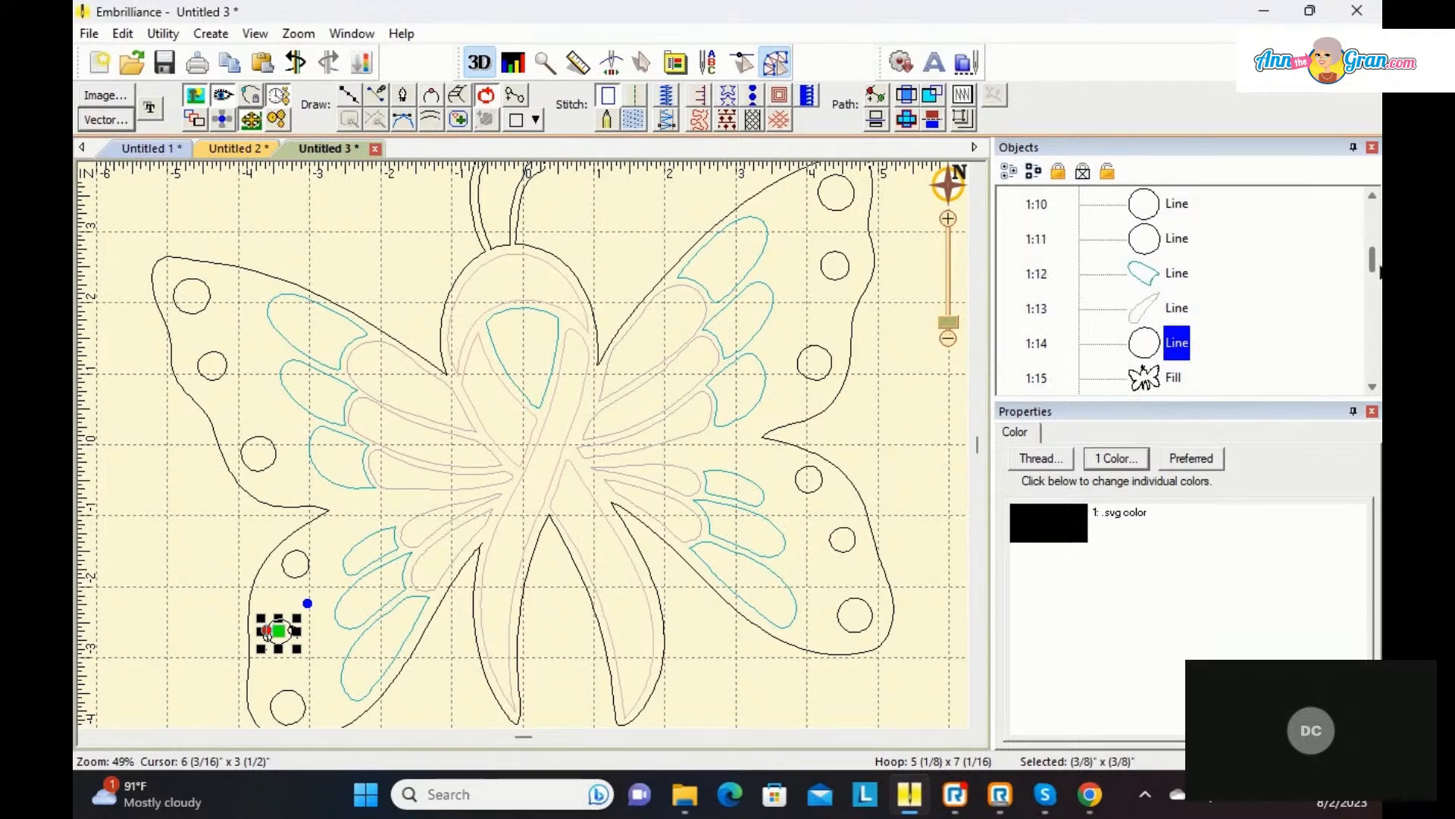
pyautogui.moveTo(1380, 272); pyautogui.dragTo(1380, 265)
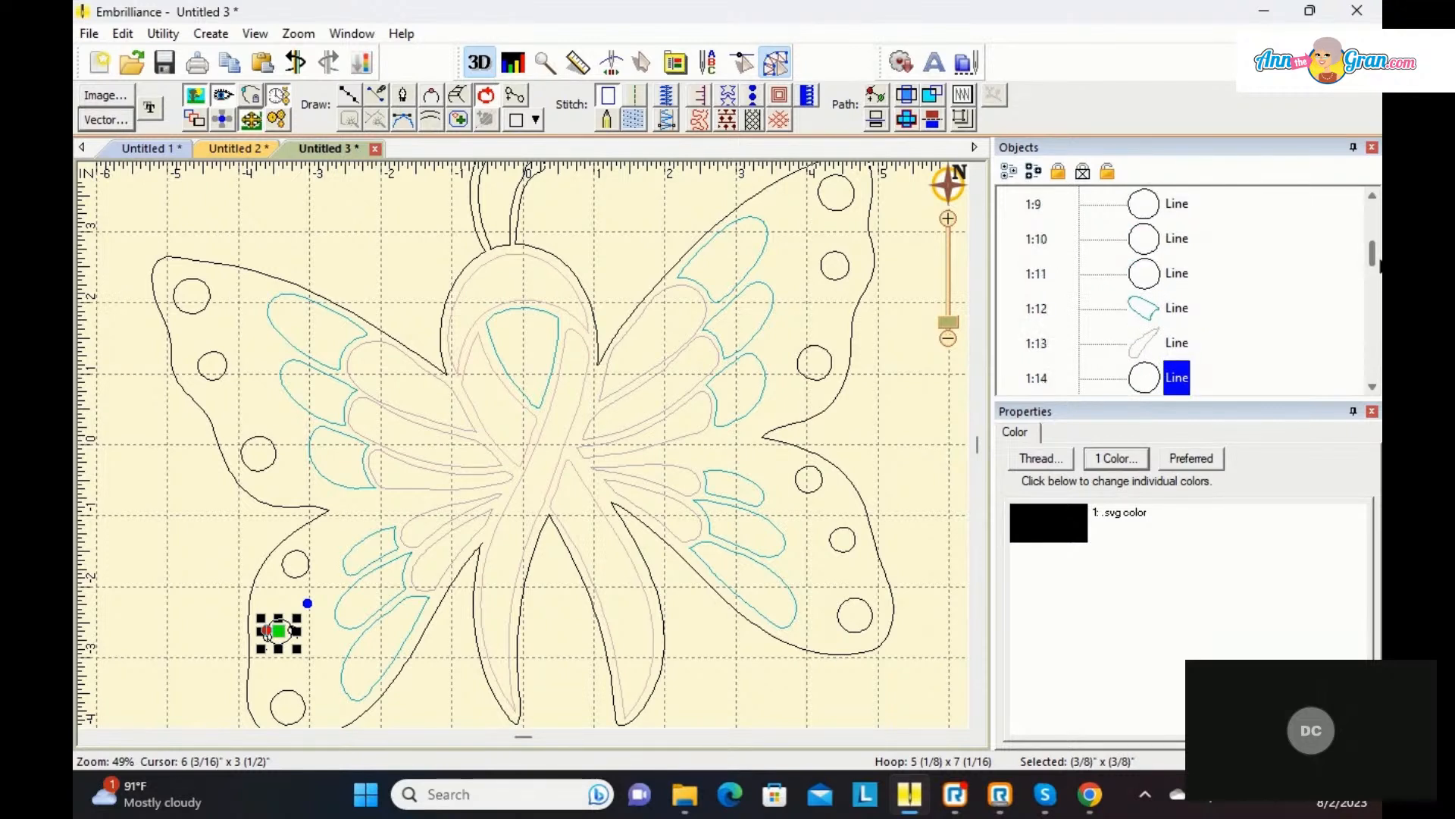
pyautogui.keyDown('ctrl'); pyautogui.click(1178, 273); pyautogui.keyUp('ctrl')
pyautogui.keyDown('ctrl'); pyautogui.click(1177, 238); pyautogui.keyUp('ctrl')
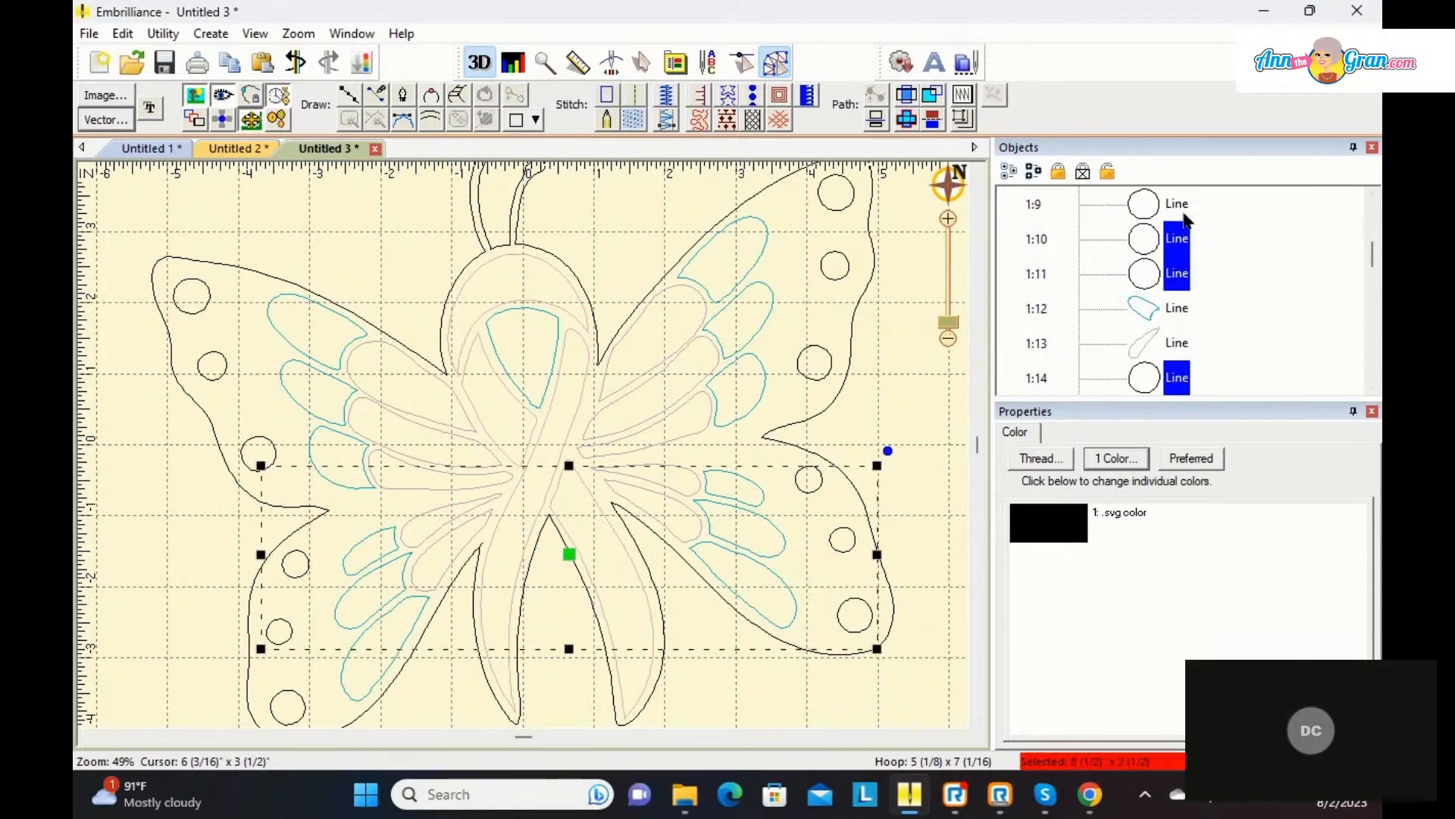
pyautogui.keyDown('ctrl'); pyautogui.click(1177, 203); pyautogui.keyUp('ctrl')
pyautogui.moveTo(1374, 259); pyautogui.dragTo(1374, 237)
pyautogui.keyDown('ctrl'); pyautogui.click(1181, 346); pyautogui.keyUp('ctrl')
pyautogui.keyDown('ctrl'); pyautogui.click(1178, 309); pyautogui.keyUp('ctrl')
pyautogui.keyDown('ctrl'); pyautogui.click(1181, 279); pyautogui.keyUp('ctrl')
pyautogui.keyDown('ctrl'); pyautogui.click(1177, 250); pyautogui.keyUp('ctrl')
pyautogui.keyDown('ctrl'); pyautogui.click(1189, 209); pyautogui.keyUp('ctrl')
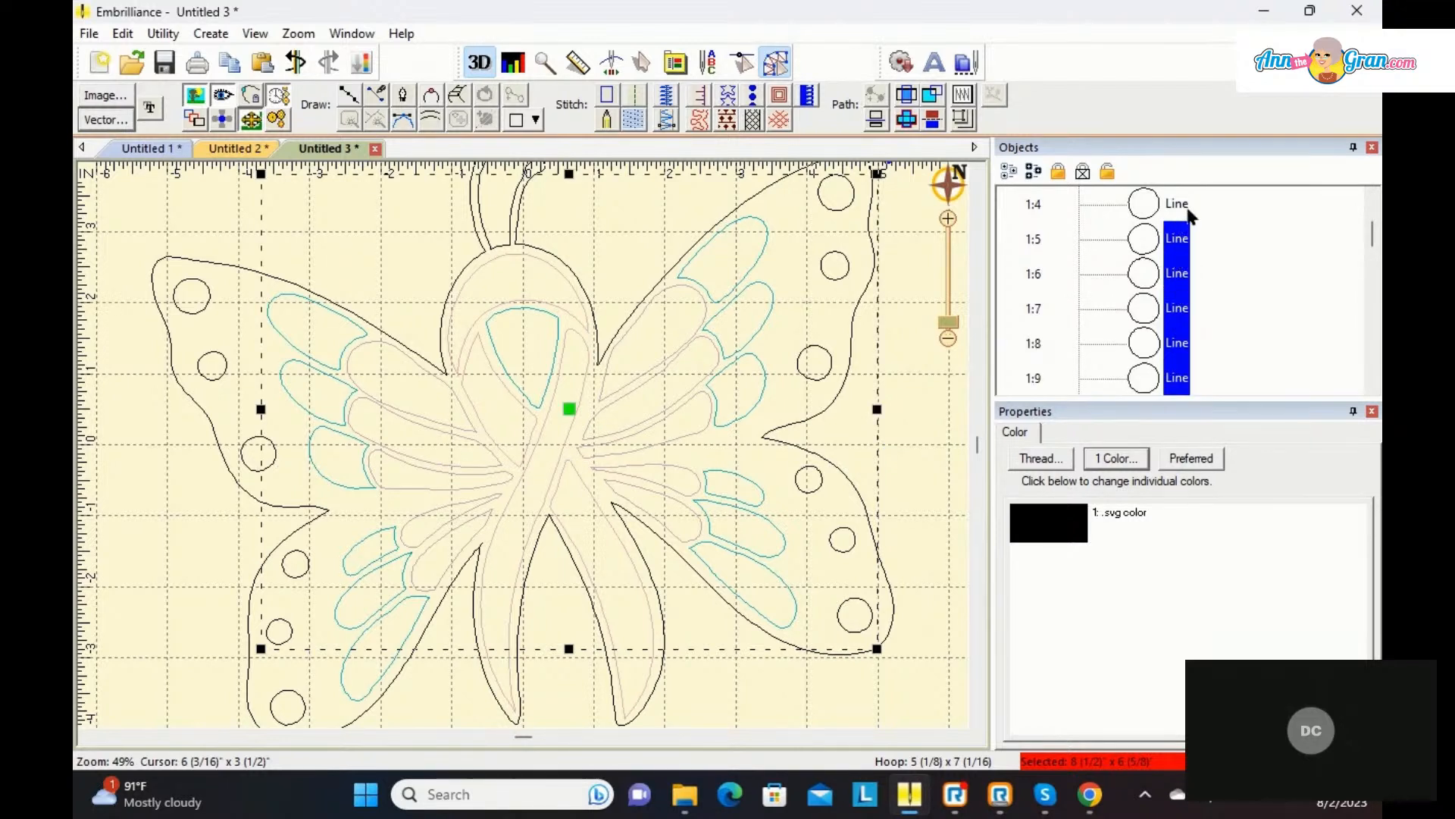
pyautogui.click(1374, 256)
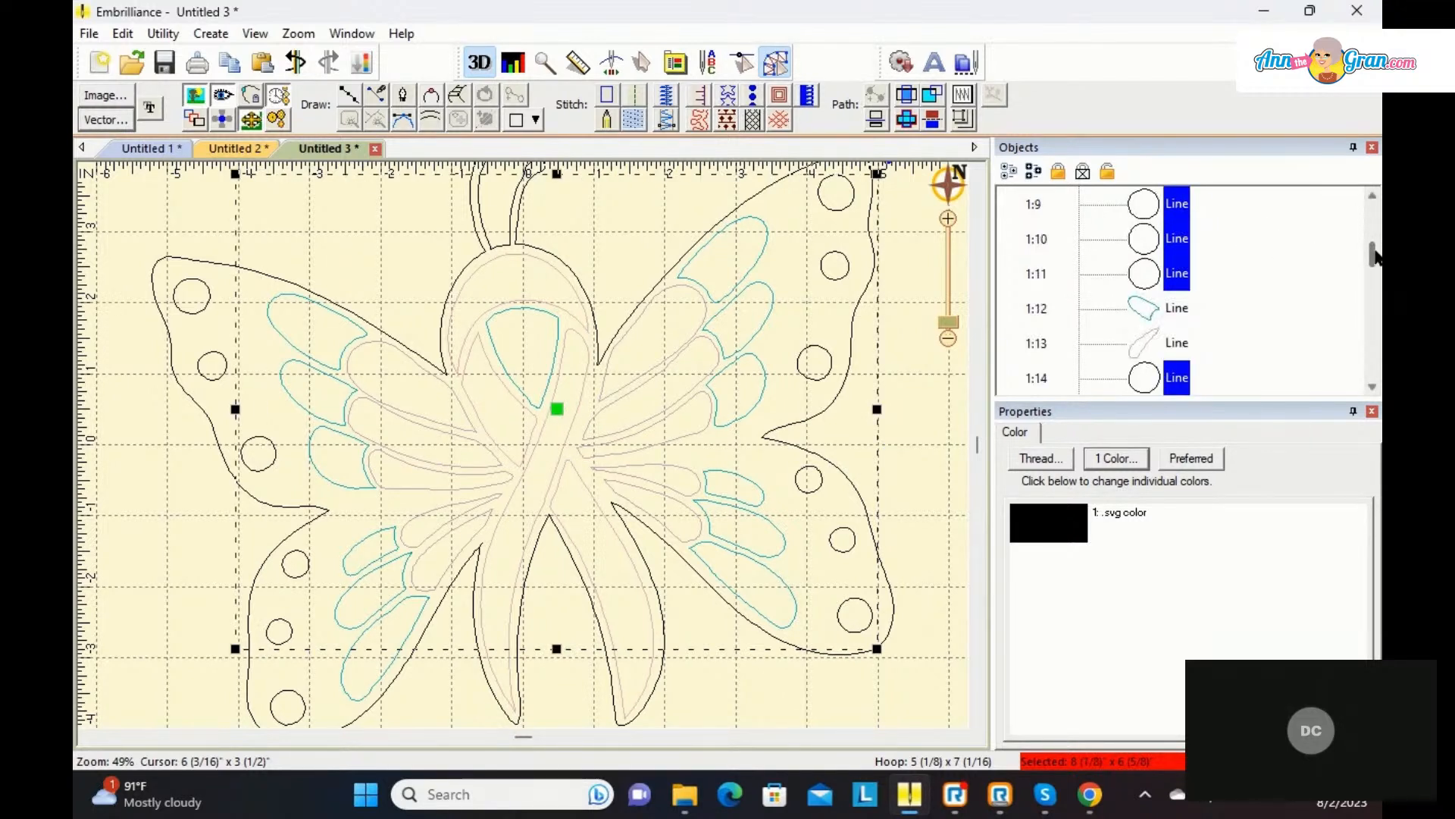
pyautogui.moveTo(1374, 269); pyautogui.dragTo(1372, 231)
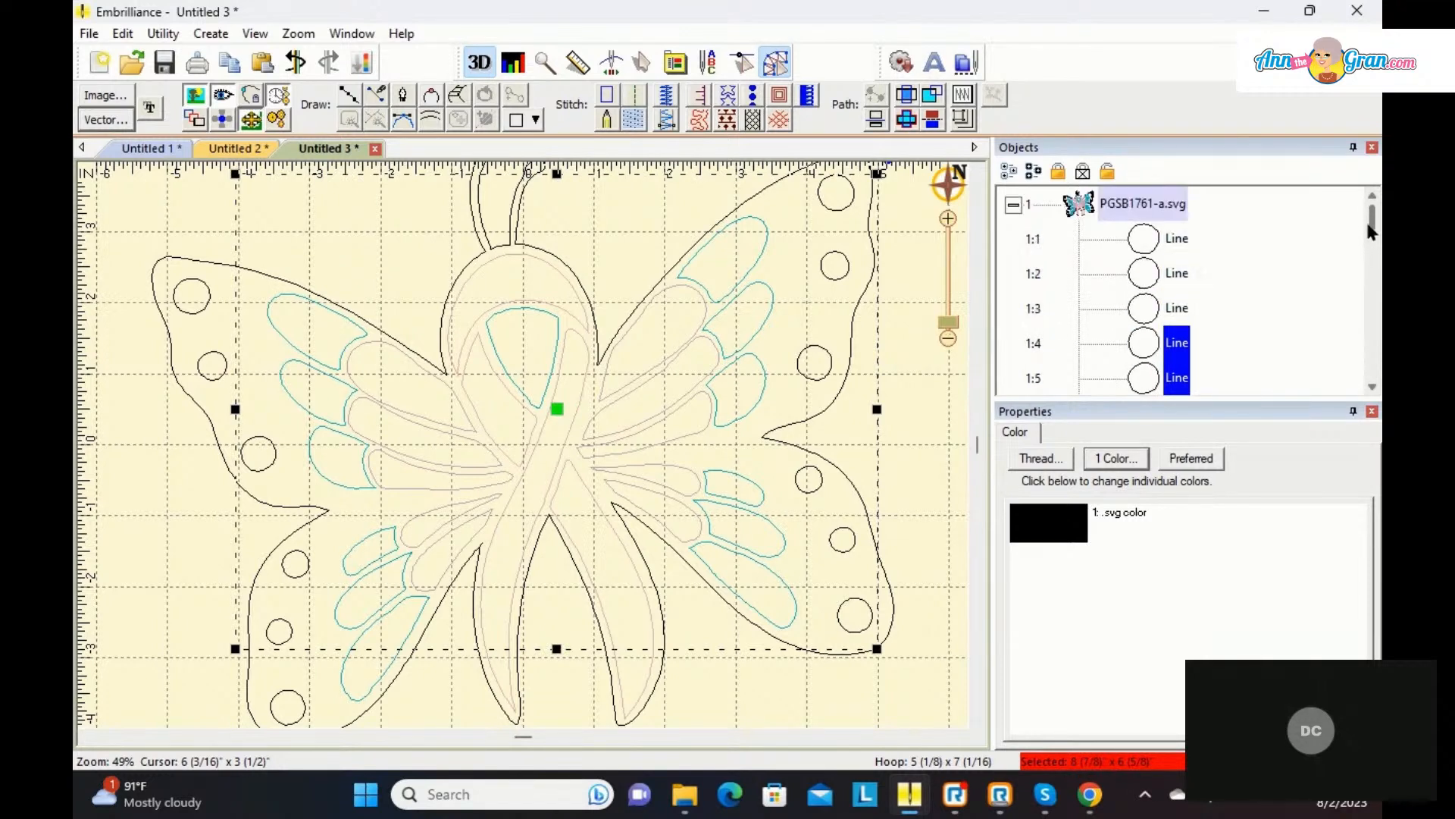
pyautogui.keyDown('ctrl'); pyautogui.click(1177, 308); pyautogui.keyUp('ctrl')
pyautogui.keyDown('ctrl'); pyautogui.click(1177, 272); pyautogui.keyUp('ctrl')
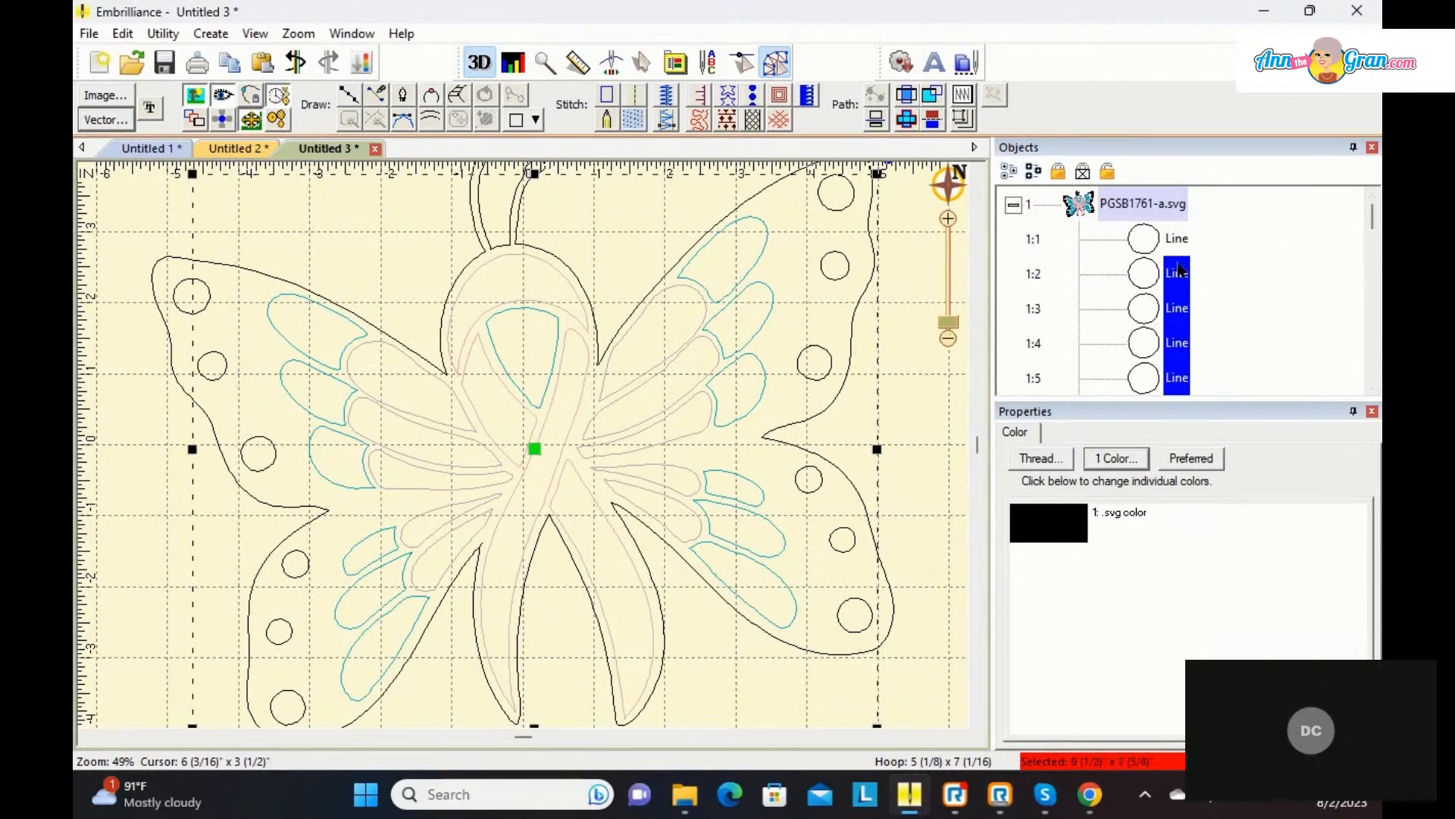
pyautogui.keyDown('ctrl'); pyautogui.click(1177, 239); pyautogui.keyUp('ctrl')
# Step: Search the Madeira Thread Chest threads for "yellow" and give the selected wing circles the color 1068 Yellow
pyautogui.click(1066, 535)
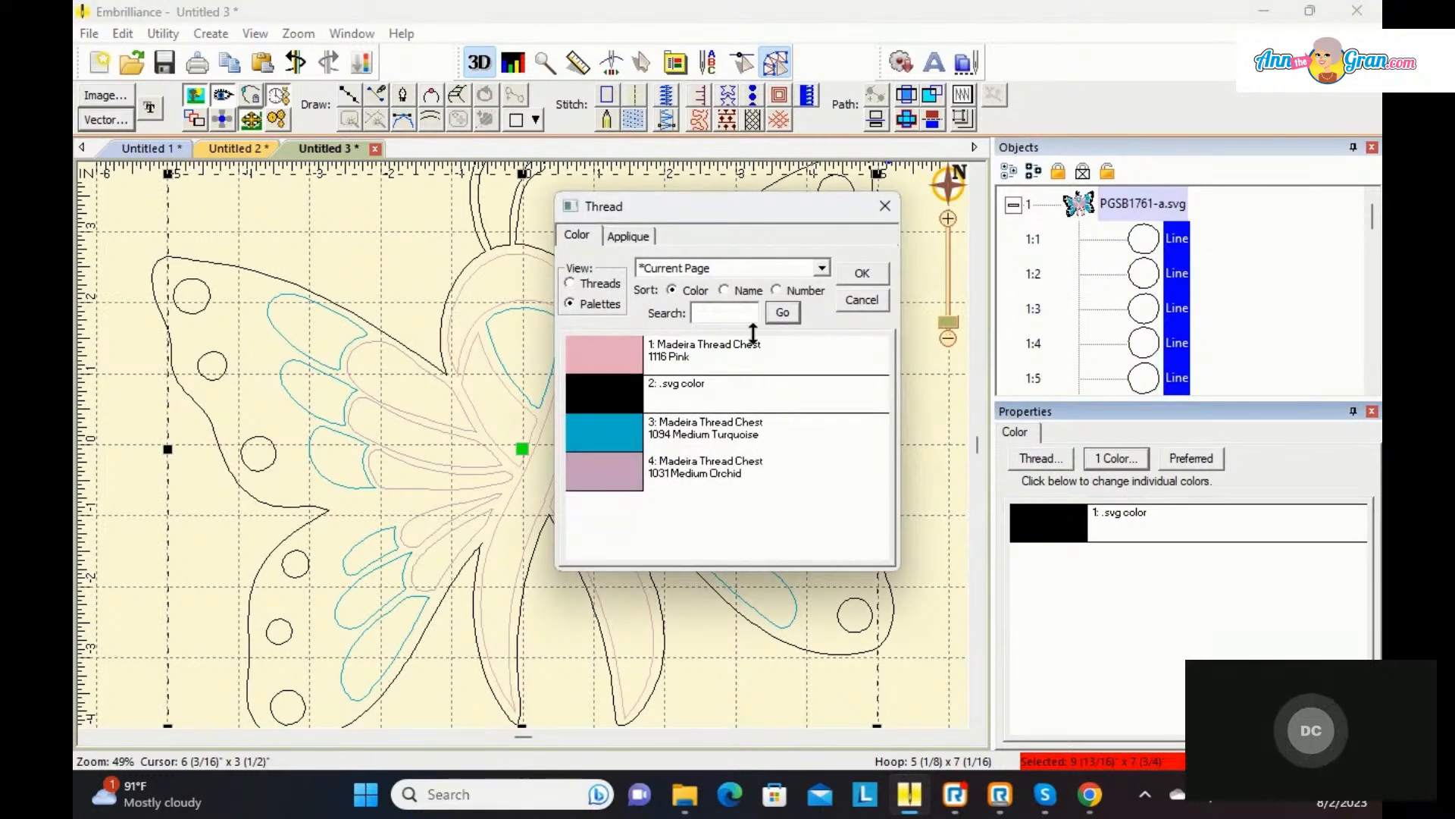
pyautogui.write('yellow')
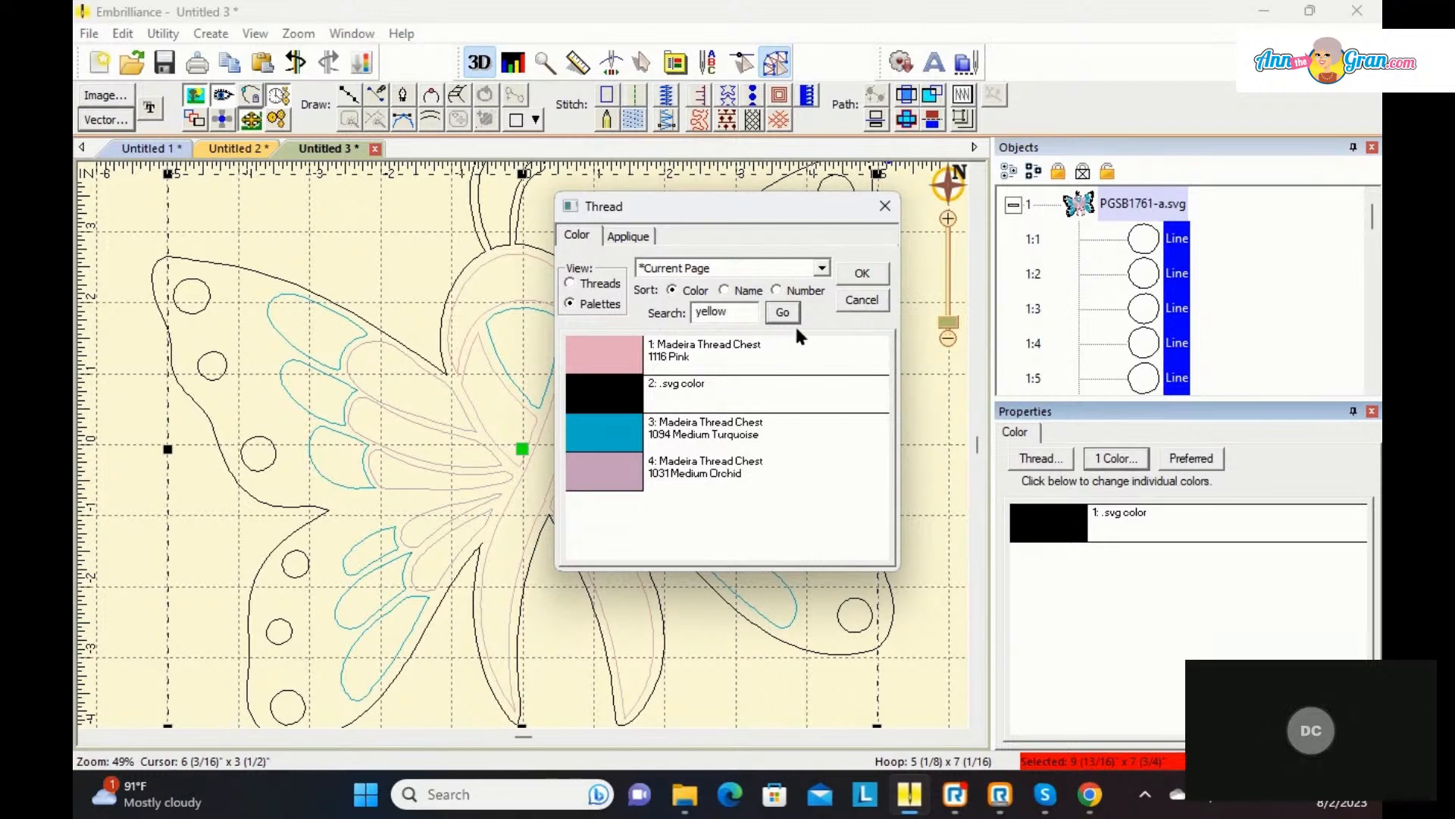
pyautogui.click(784, 316)
pyautogui.click(570, 282)
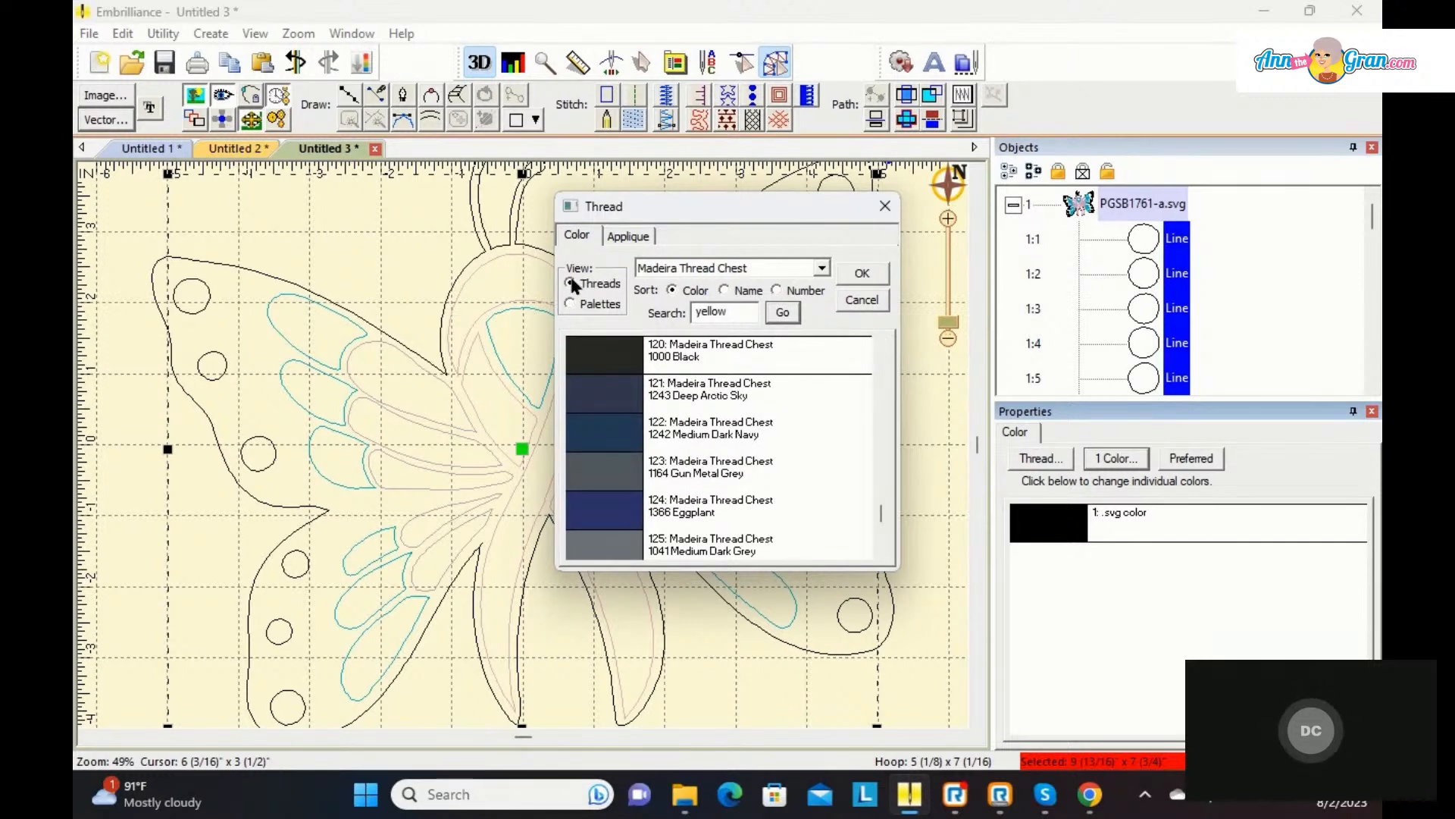
pyautogui.click(783, 314)
pyautogui.click(611, 358)
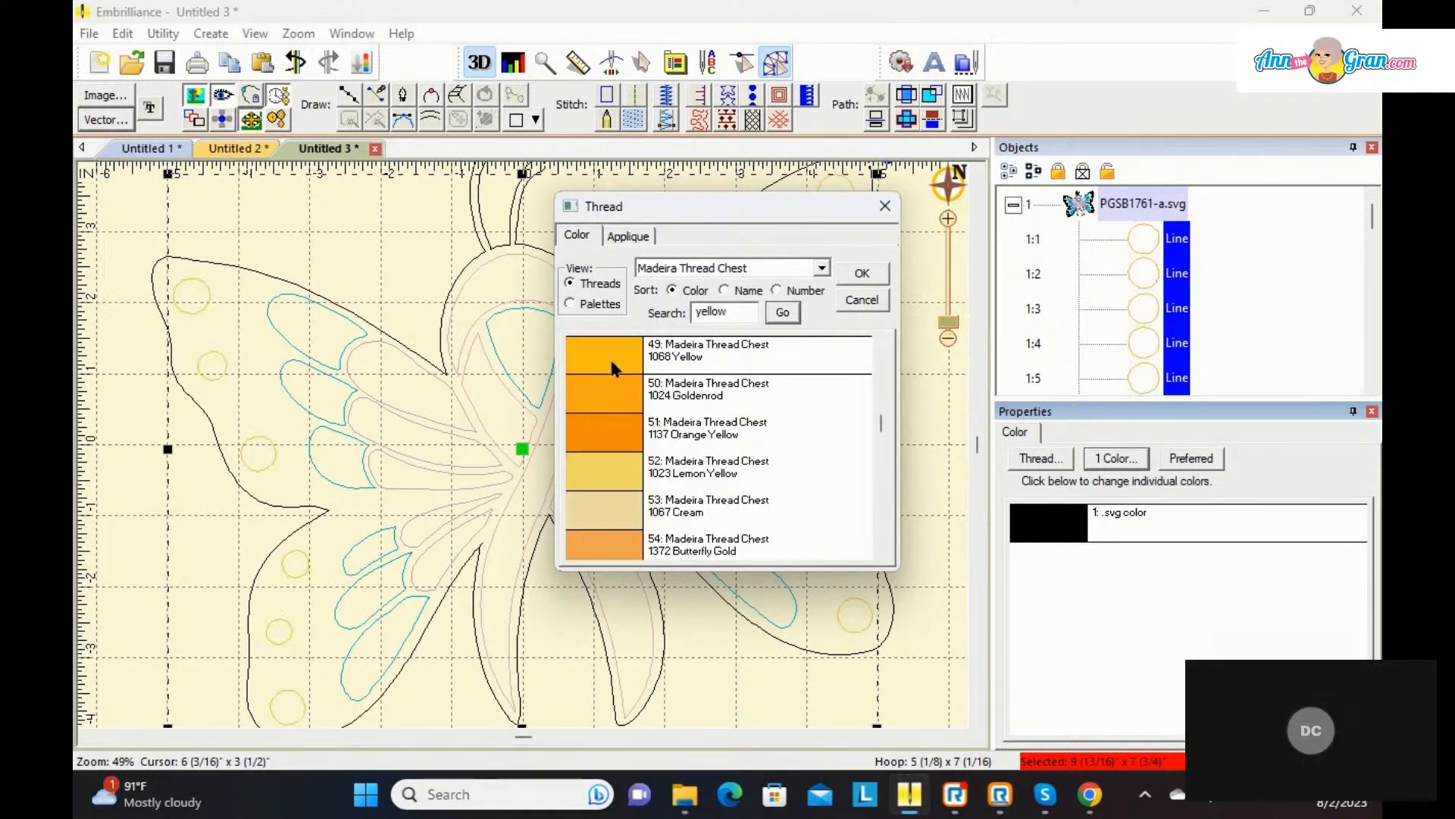
pyautogui.click(858, 274)
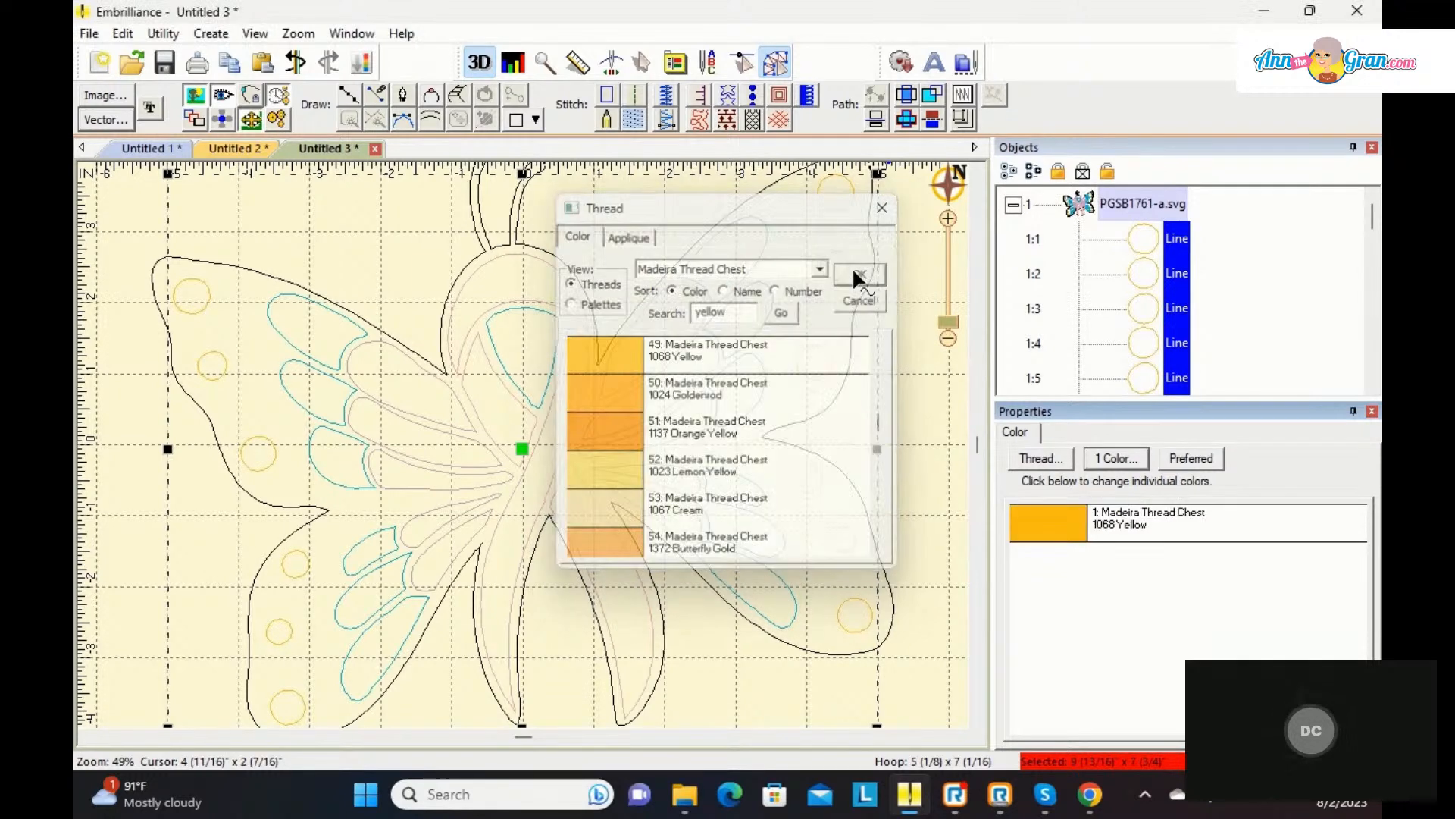
# Step: Convert the selected wing circles to satin columns and generate the stitches of the whole design
pyautogui.click(665, 120)
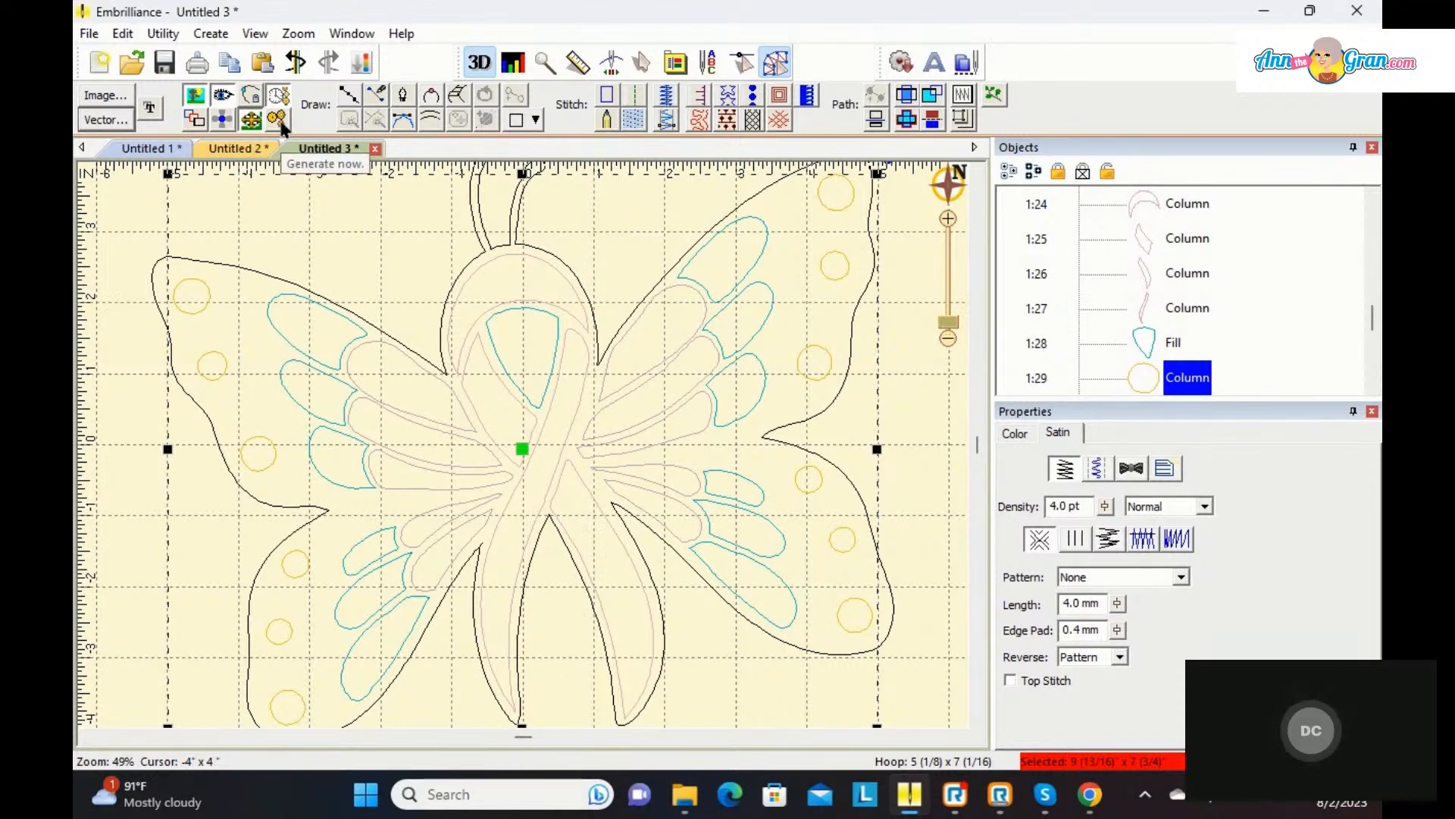
pyautogui.rightClick(127, 233)
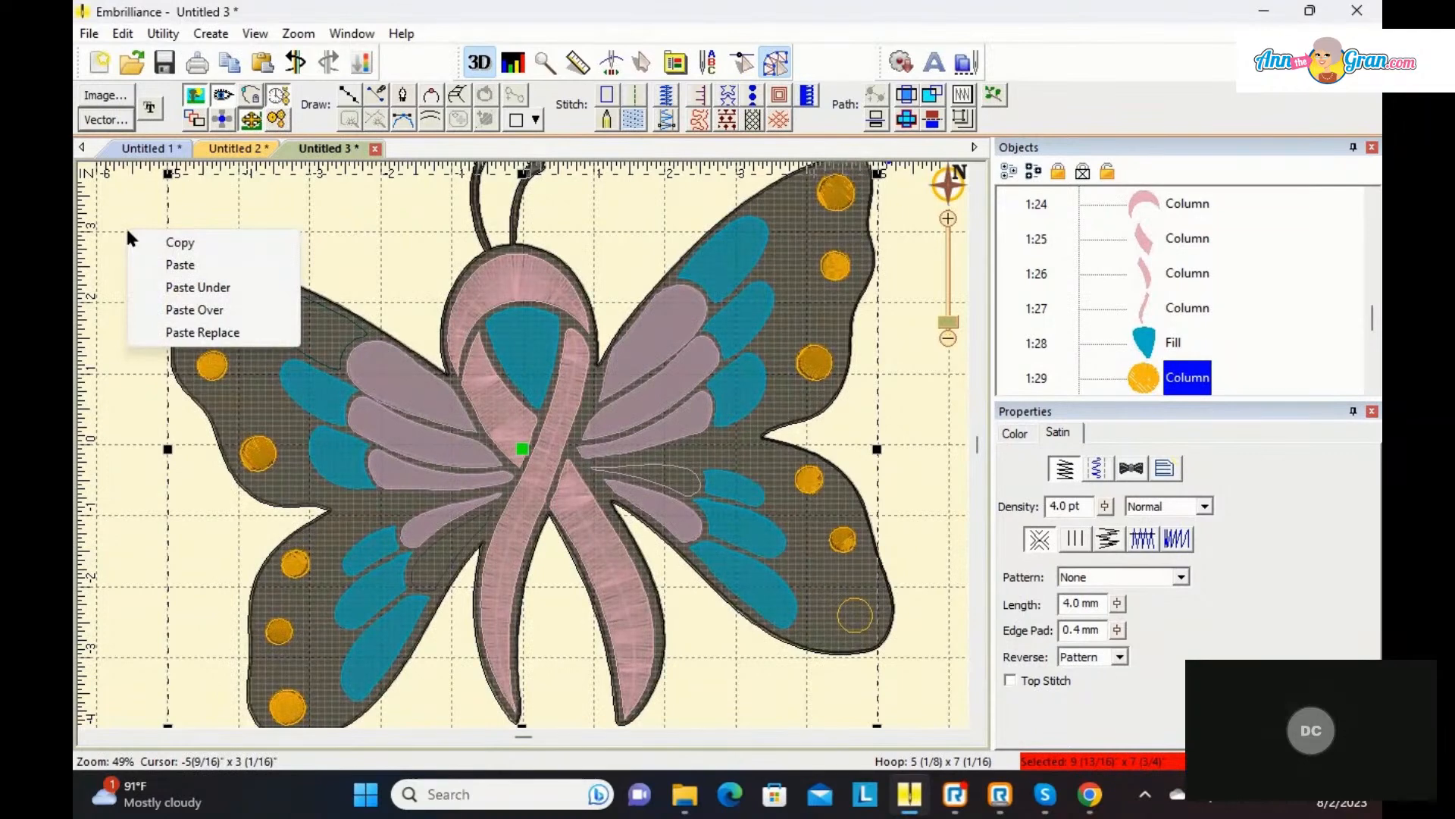
pyautogui.click(439, 599)
# Step: Convert the unfilled top inner cell of the lower right wing to a fill and generate its stitches
pyautogui.click(442, 596)
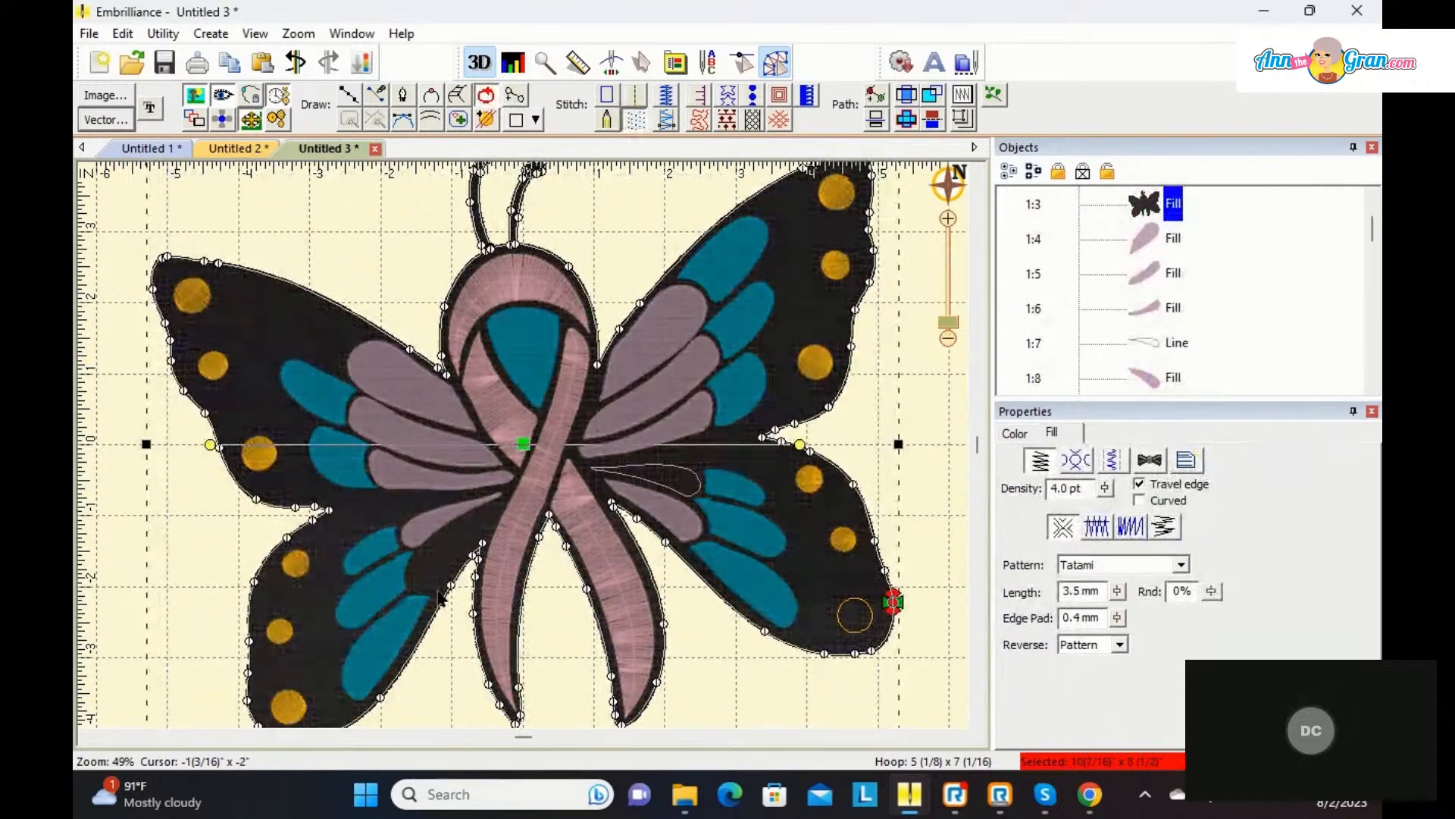
pyautogui.click(1156, 350)
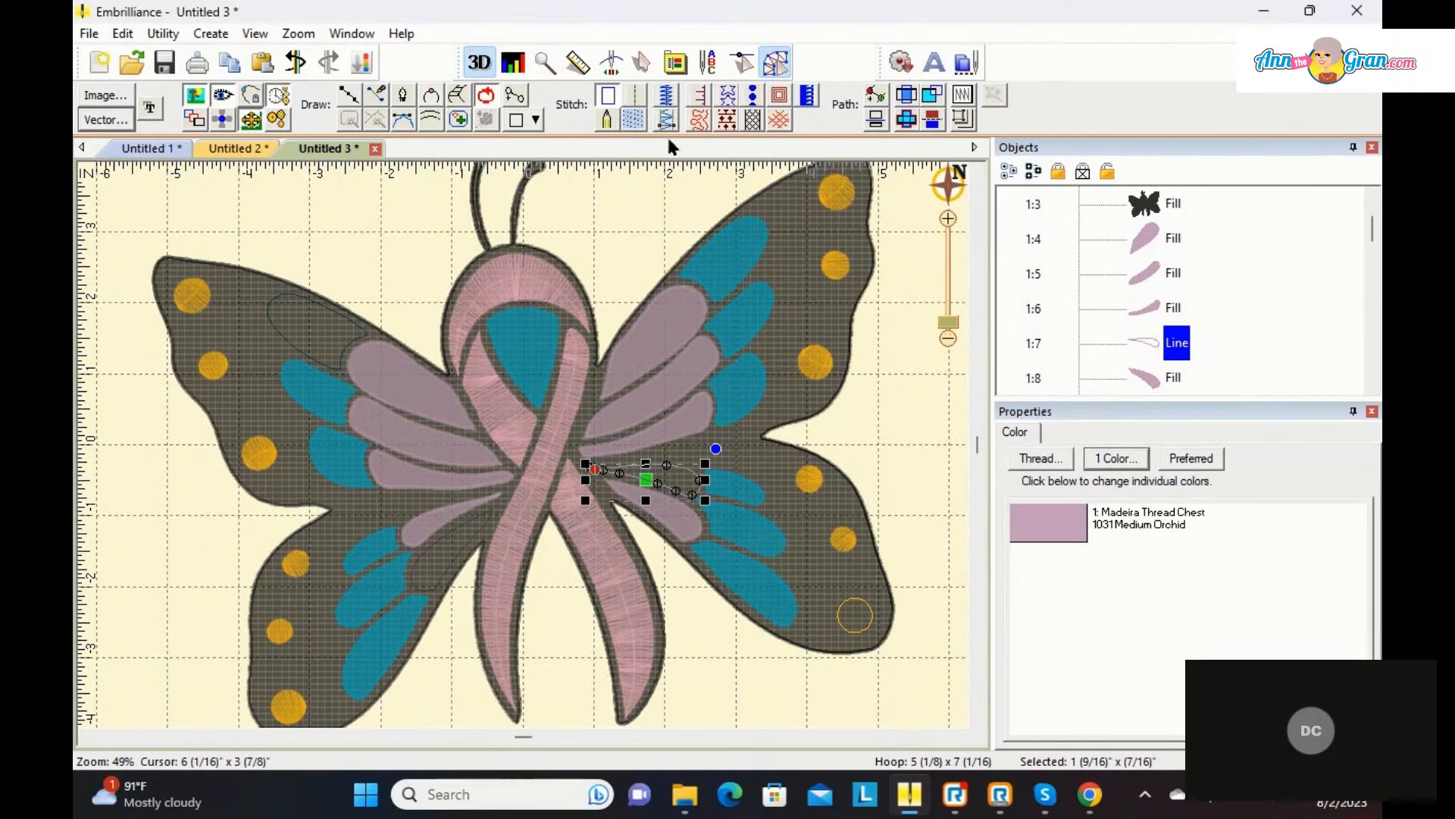
pyautogui.click(635, 119)
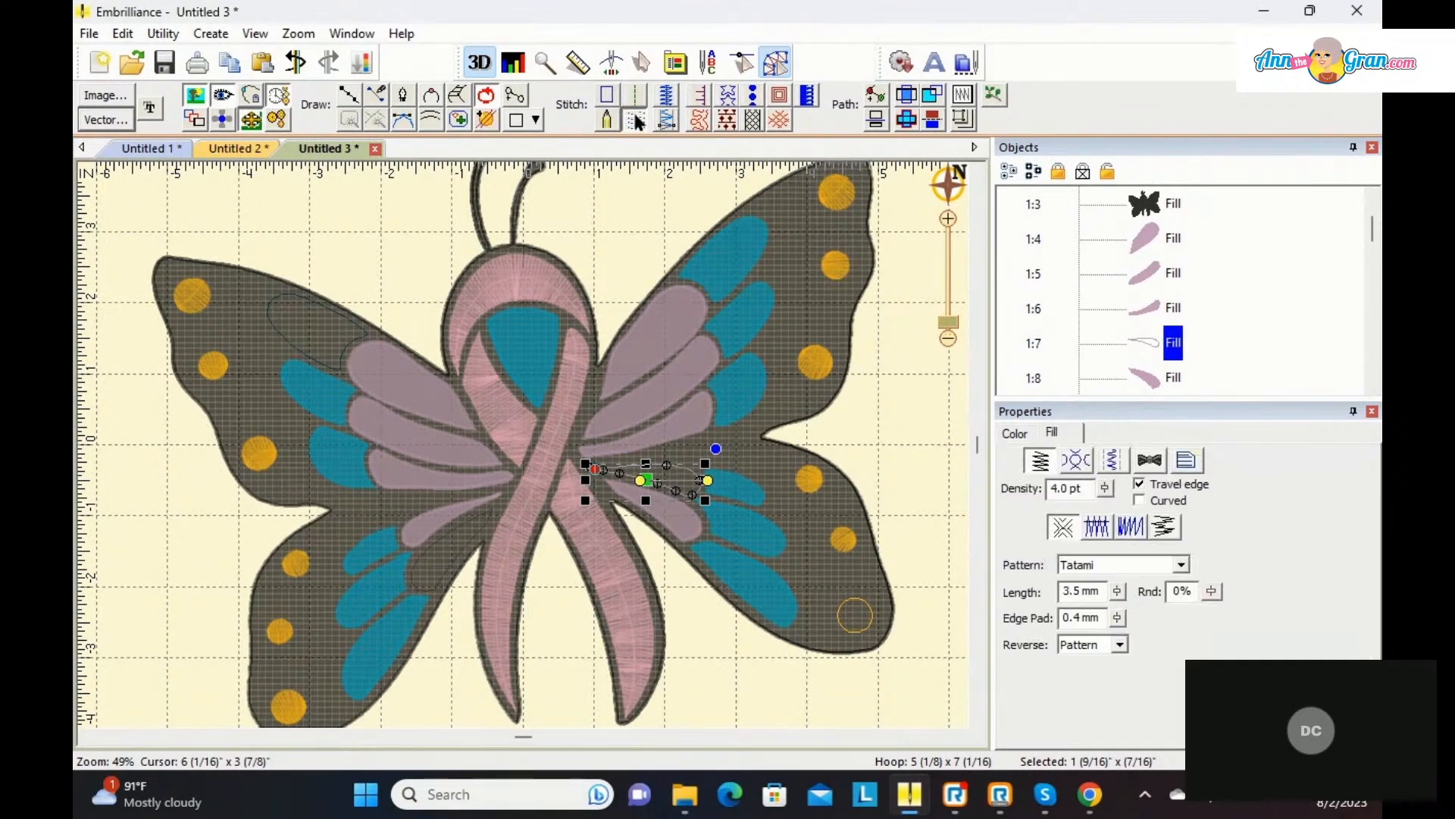
pyautogui.click(279, 96)
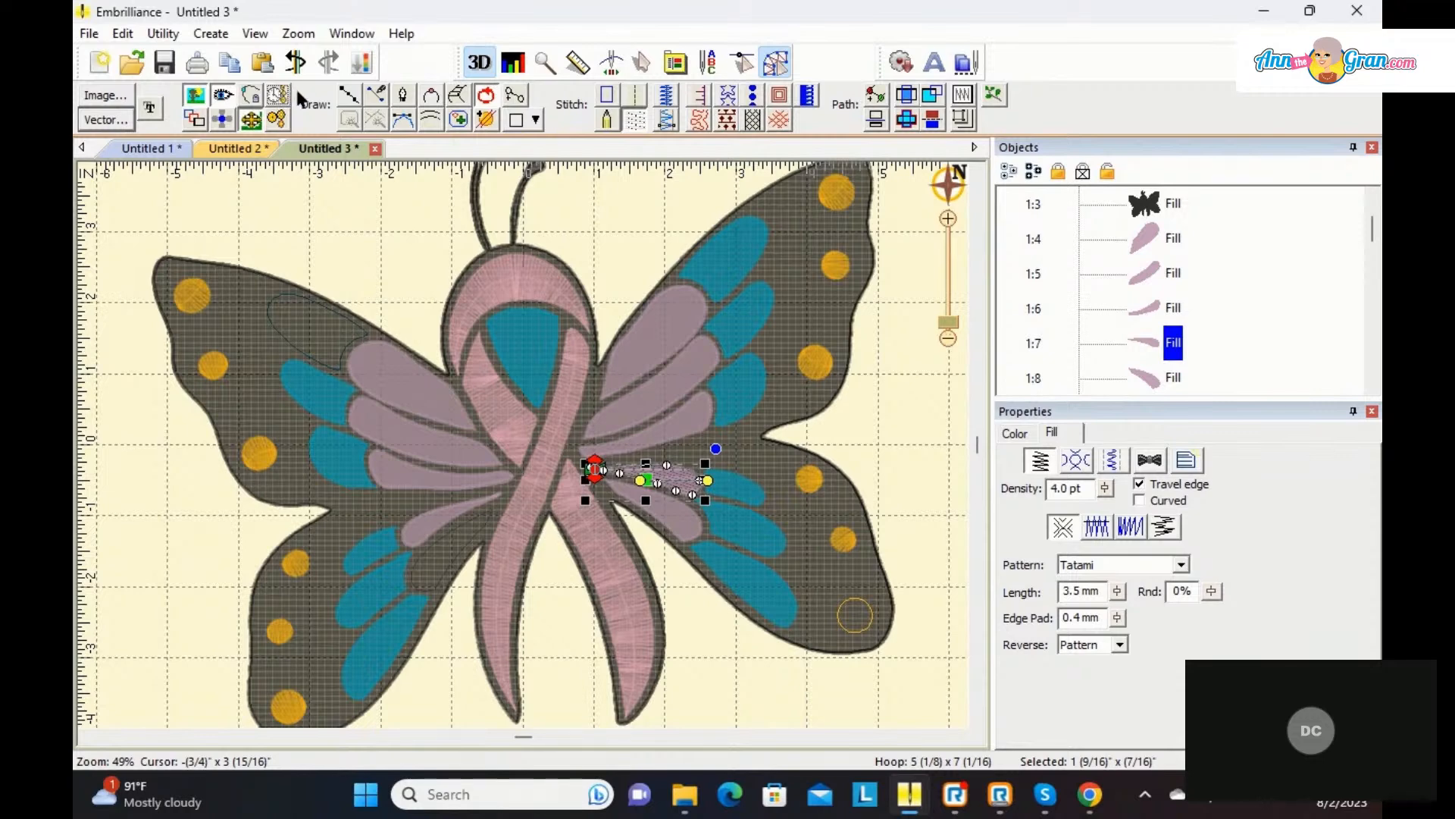
# Step: Convert the unfilled orchid line of the lower left wing's bottom inner cell to a fill
pyautogui.click(593, 220)
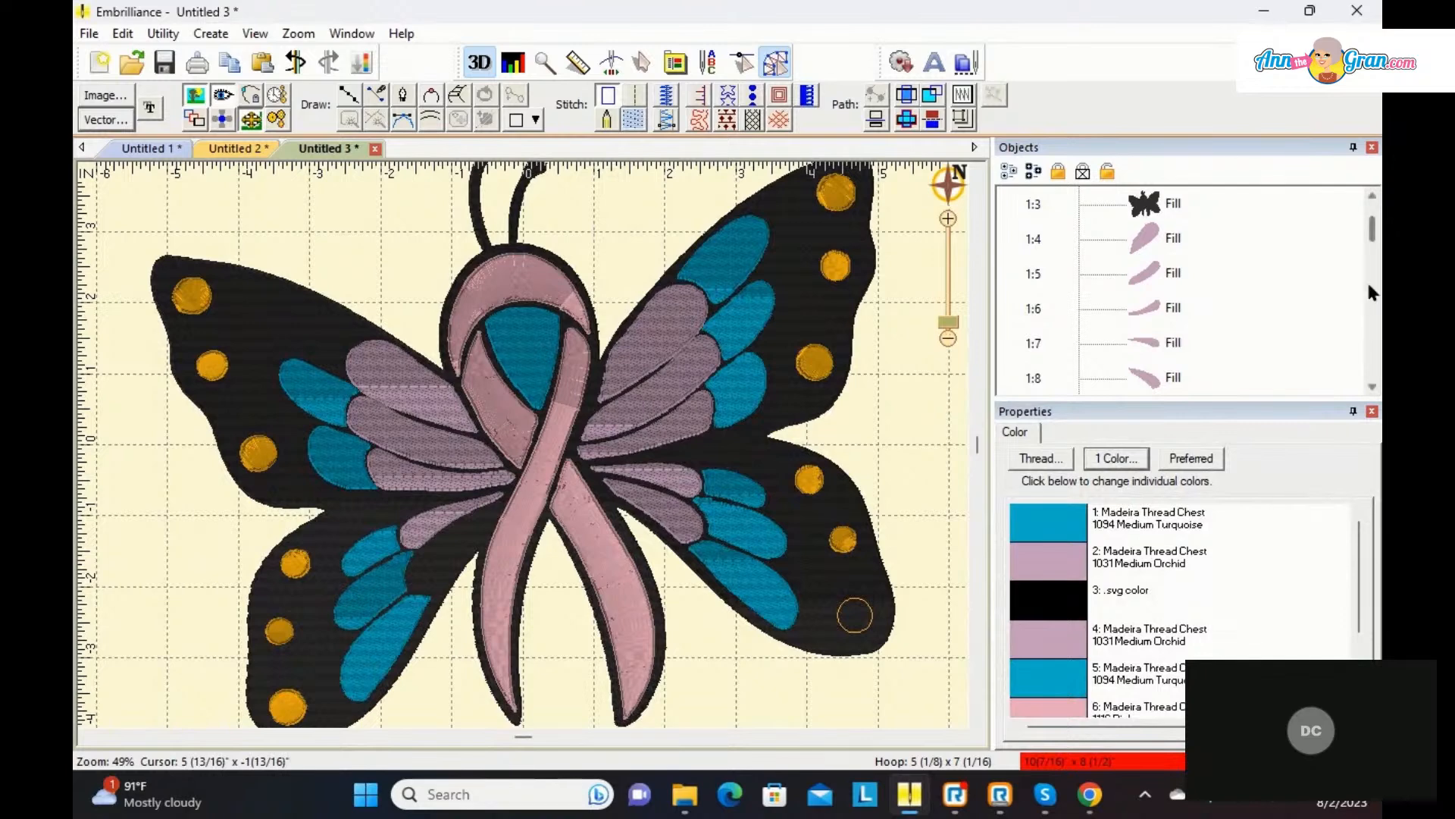
pyautogui.moveTo(1375, 238)
pyautogui.mouseDown()
pyautogui.moveTo(1365, 372)
pyautogui.moveTo(1372, 222)
pyautogui.mouseUp()
pyautogui.click(1148, 266)
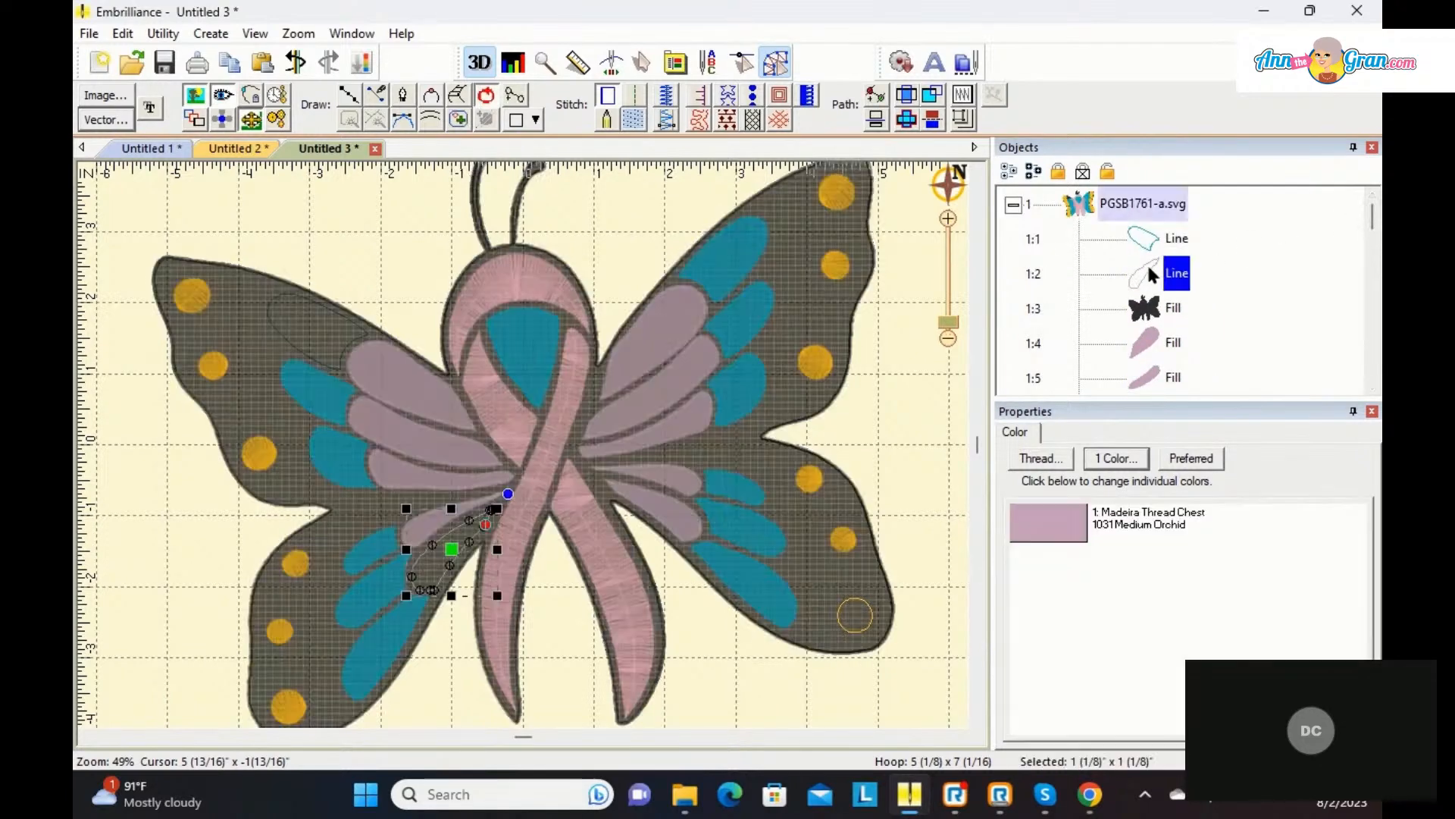
pyautogui.click(630, 124)
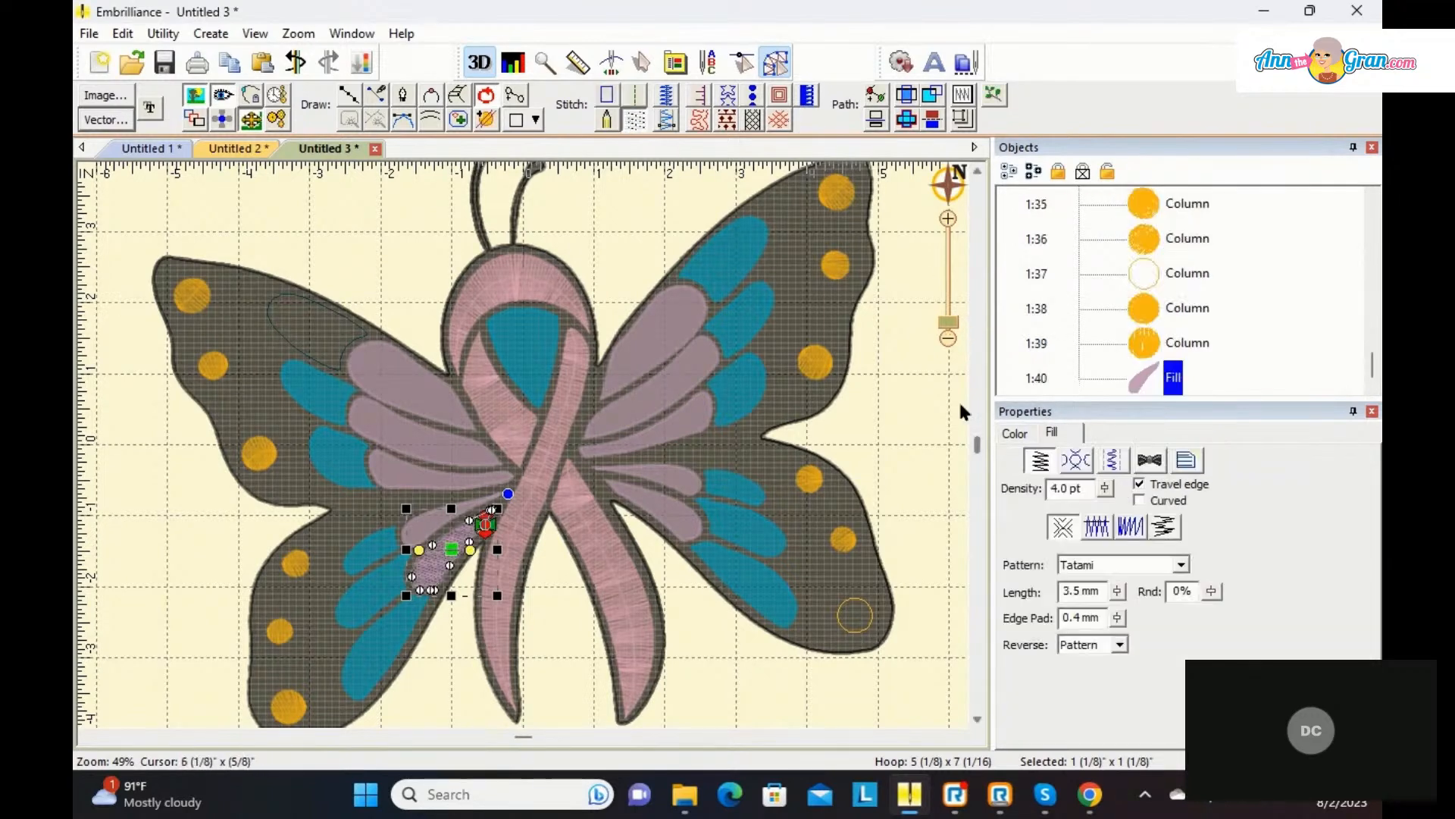
# Step: Convert the unstitched yellow bottom dot of the lower right wing to a fill and generate its stitches
pyautogui.click(859, 637)
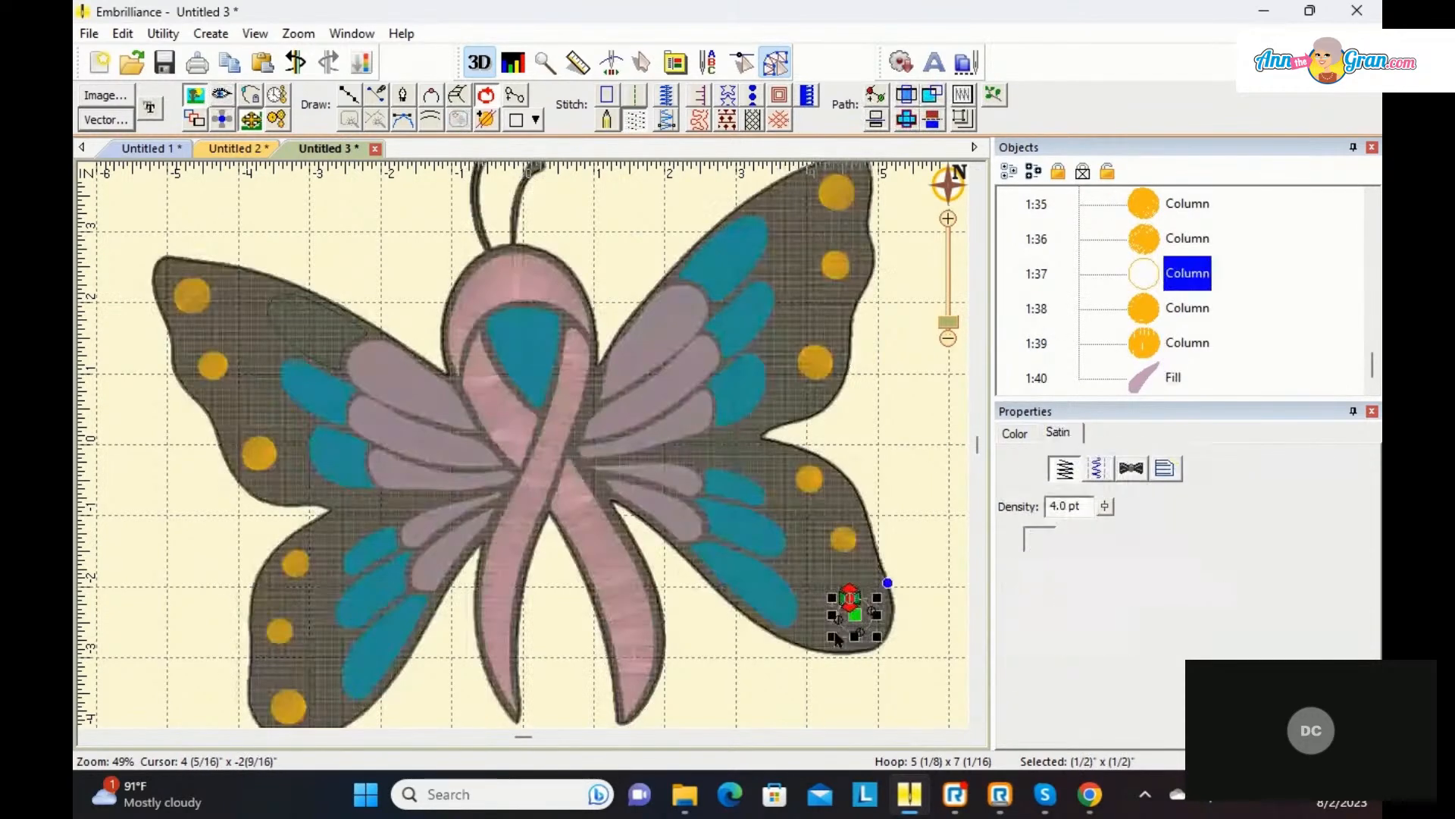
pyautogui.click(637, 121)
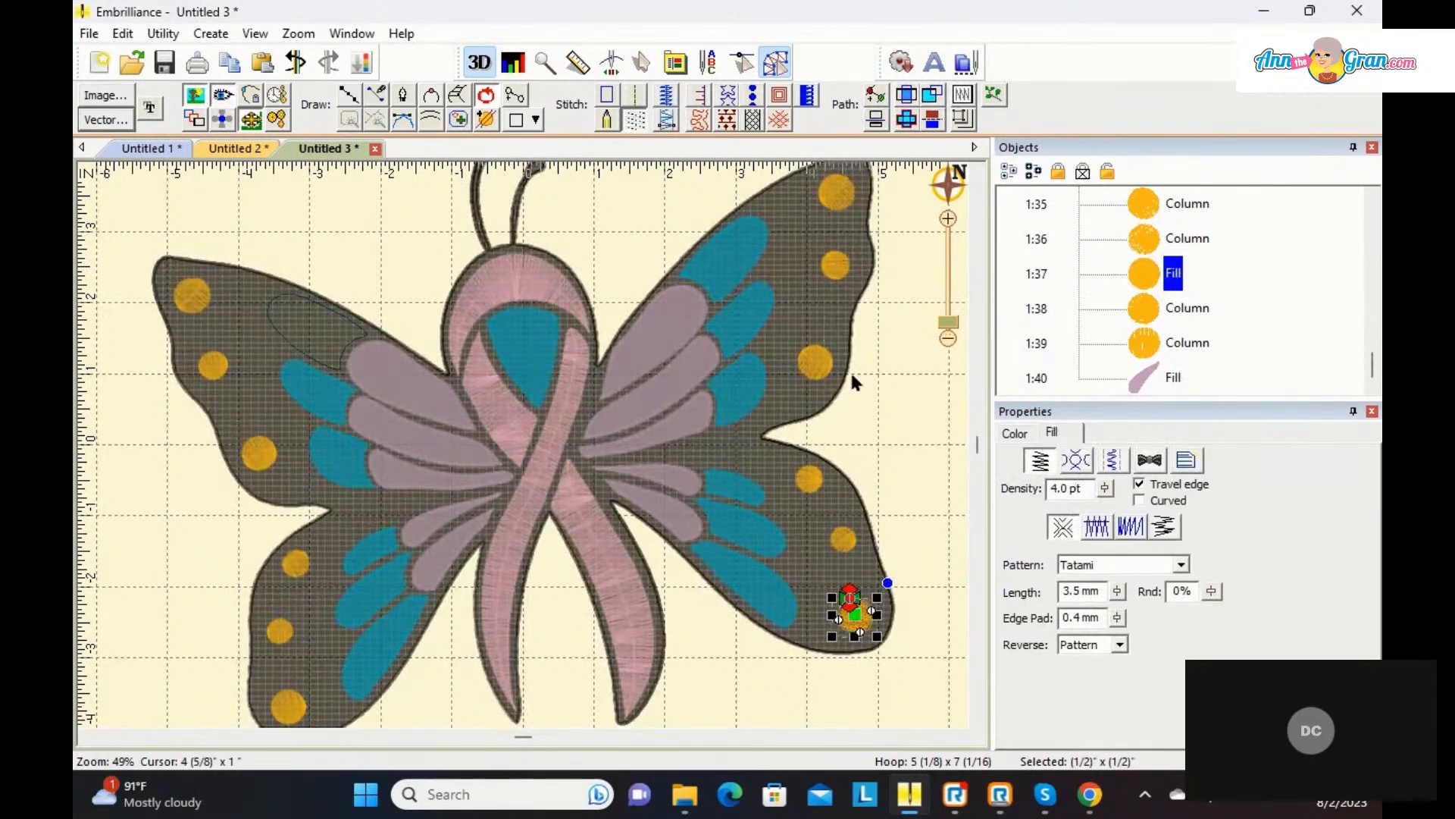
pyautogui.click(900, 460)
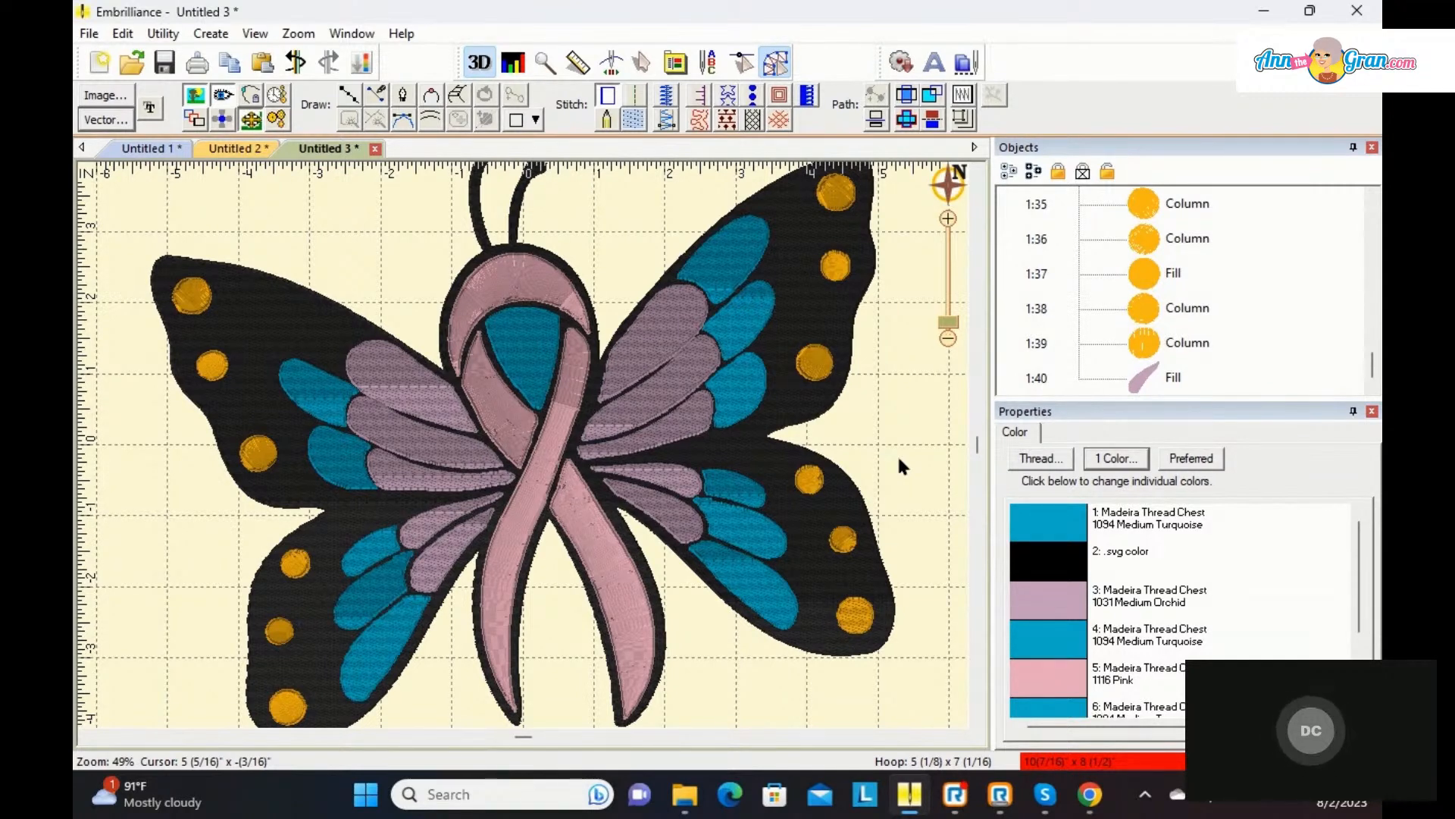
# Step: Change the stitch angles of the orchid fills in the right wings so neighbouring cells run in different directions
pyautogui.click(671, 329)
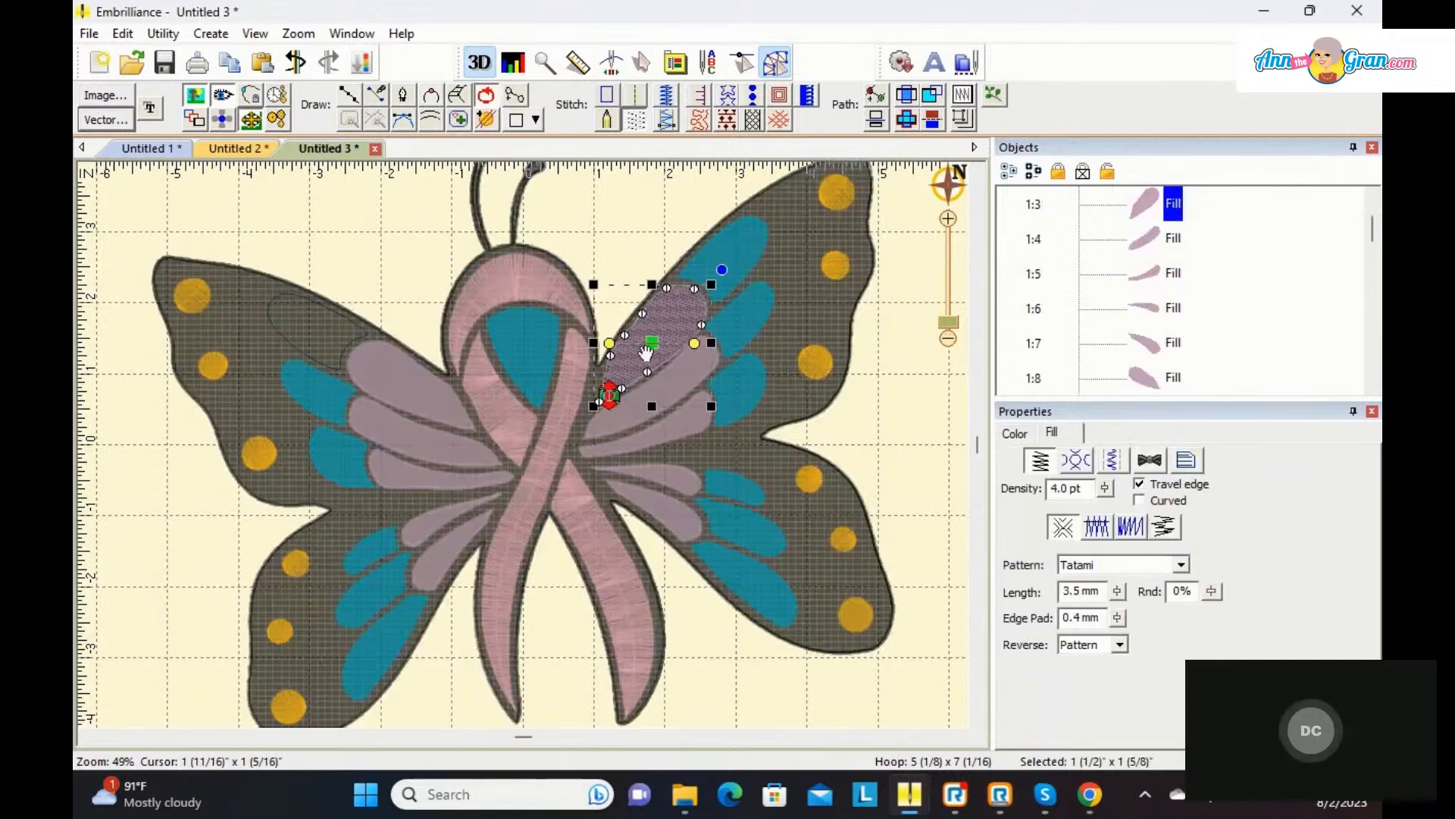
pyautogui.moveTo(696, 351); pyautogui.dragTo(670, 382)
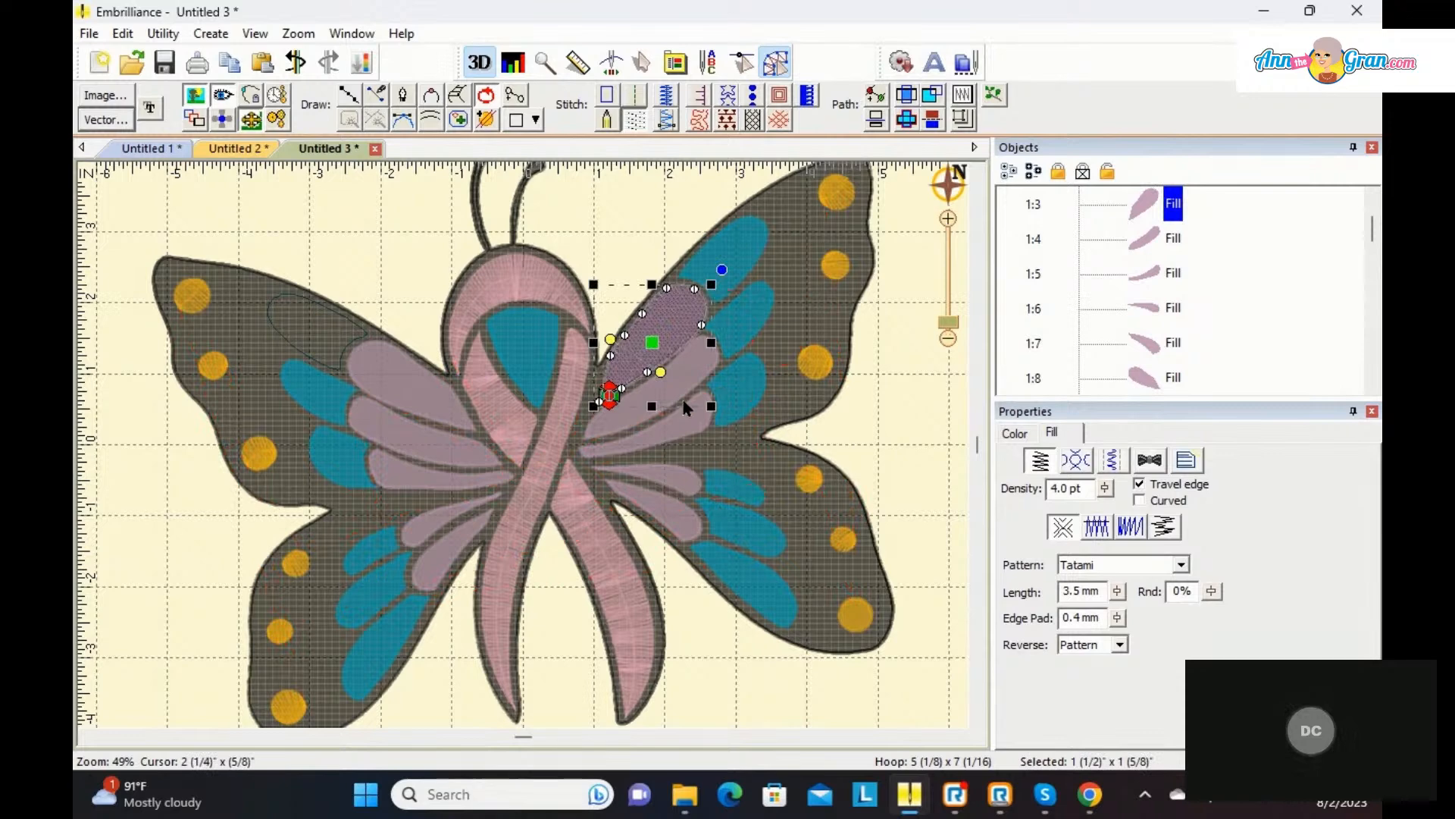
pyautogui.click(688, 395)
pyautogui.moveTo(702, 391); pyautogui.dragTo(666, 464)
pyautogui.click(692, 438)
pyautogui.click(673, 486)
pyautogui.click(667, 499)
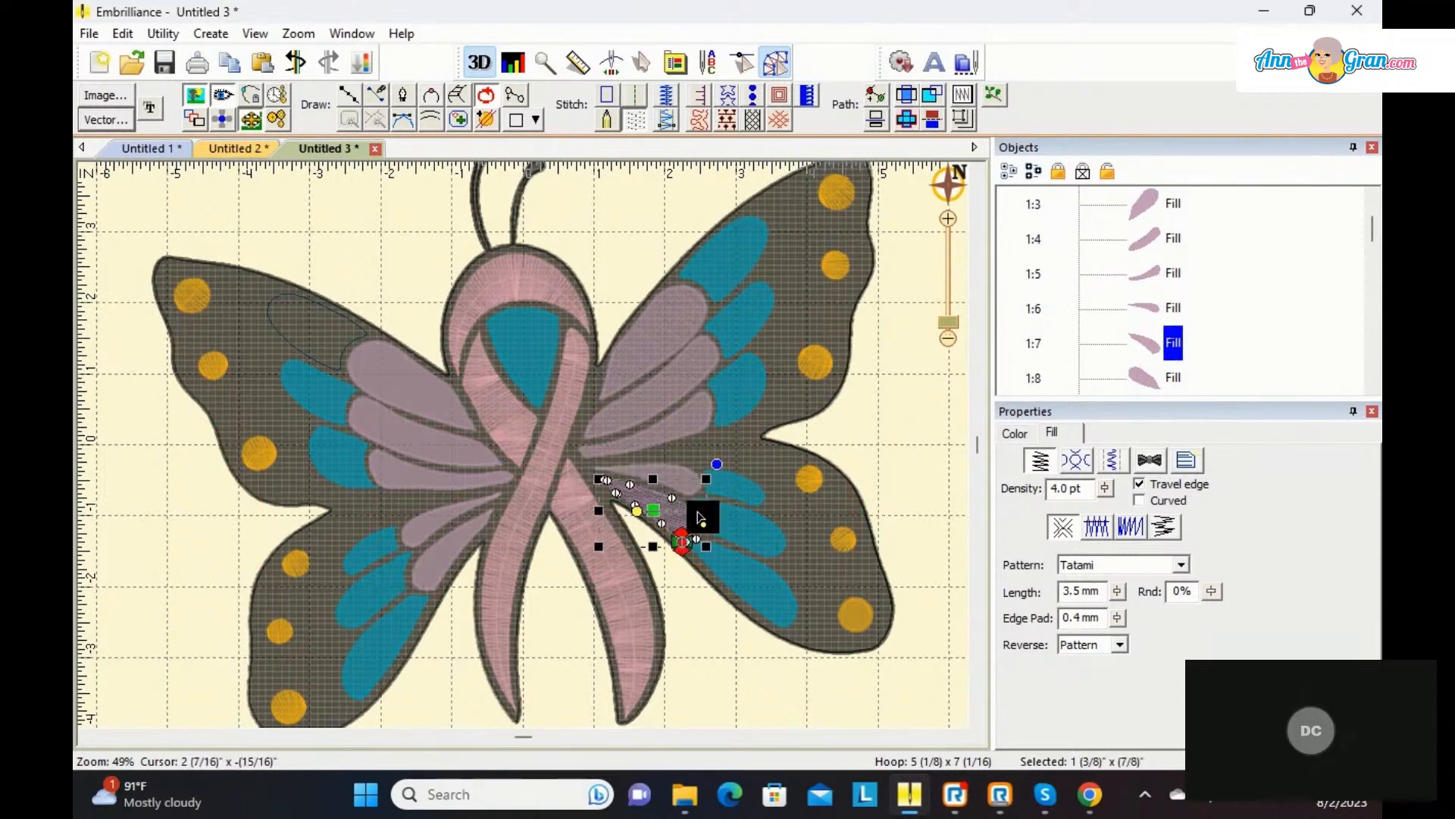
pyautogui.moveTo(699, 517); pyautogui.dragTo(673, 492)
# Step: Rotate the stitch angles of the two orchid fills in the lower left wing to run diagonally across the cells
pyautogui.click(451, 559)
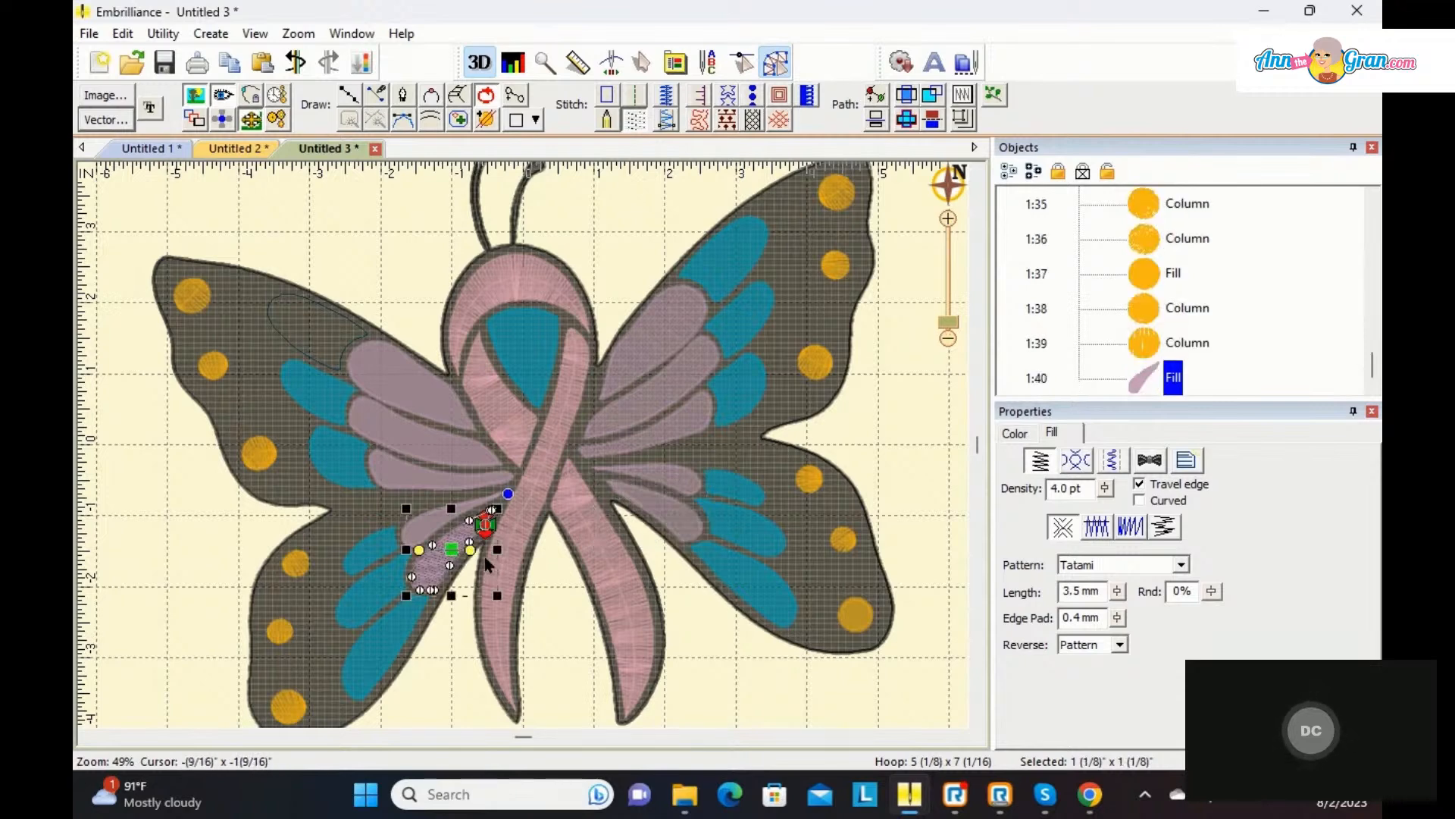
pyautogui.moveTo(424, 557); pyautogui.dragTo(455, 530)
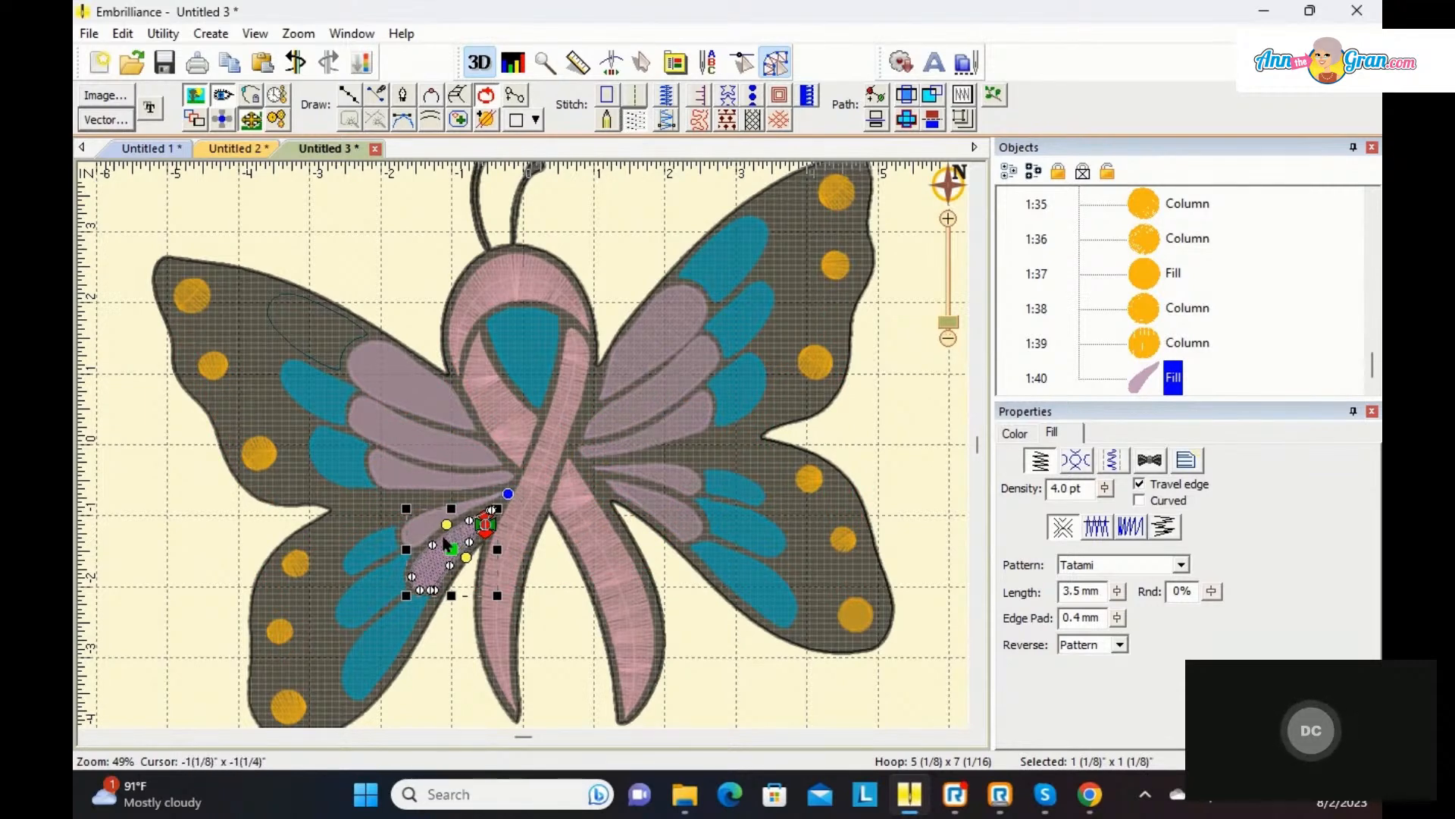
pyautogui.click(428, 528)
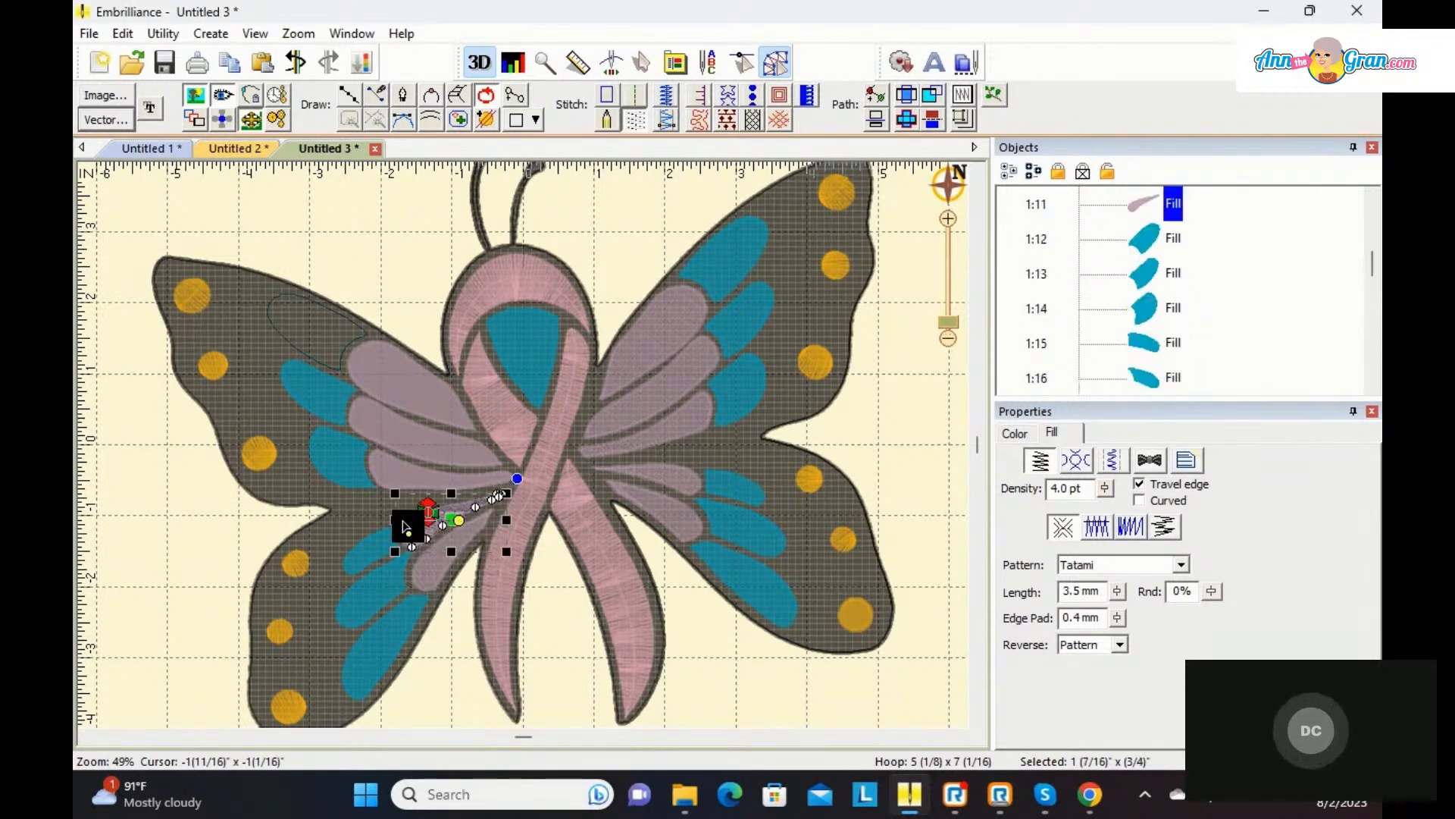
pyautogui.moveTo(404, 525); pyautogui.dragTo(448, 496)
# Step: Rotate the stitch angles of the three orchid fills in the upper left wing to run across the cells
pyautogui.click(447, 491)
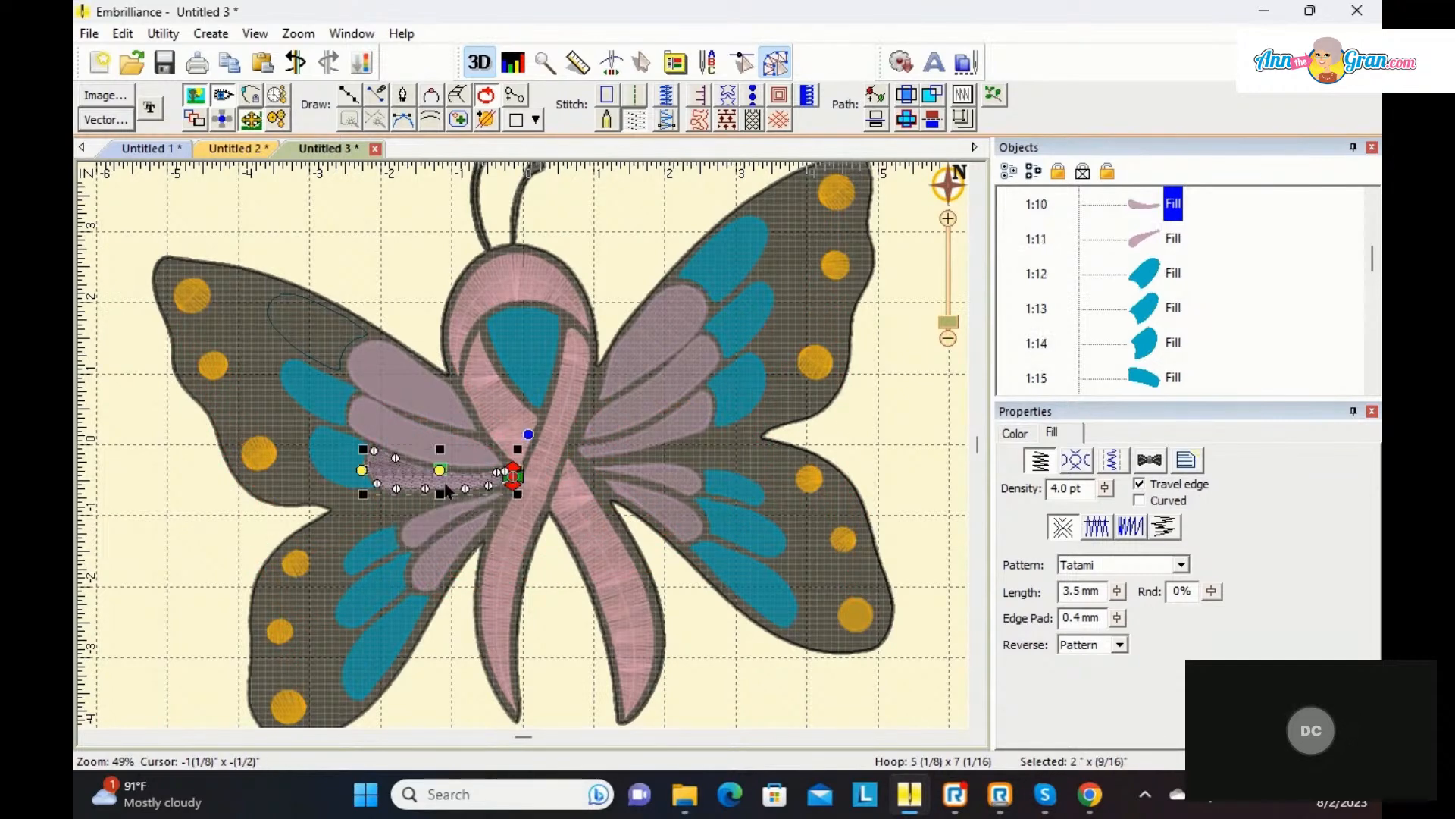
pyautogui.moveTo(363, 471); pyautogui.dragTo(438, 485)
pyautogui.click(447, 438)
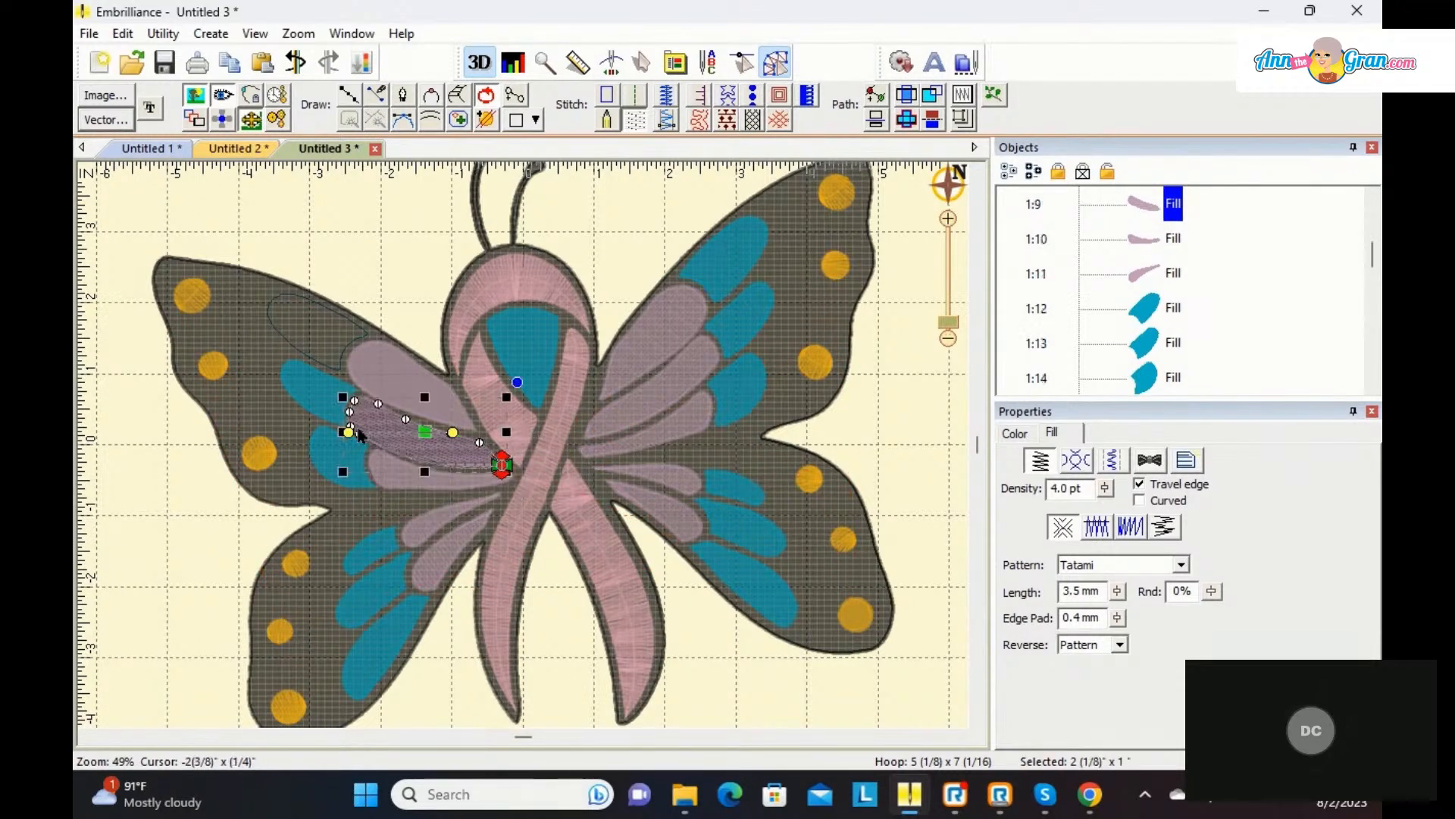
pyautogui.moveTo(351, 435); pyautogui.dragTo(447, 470)
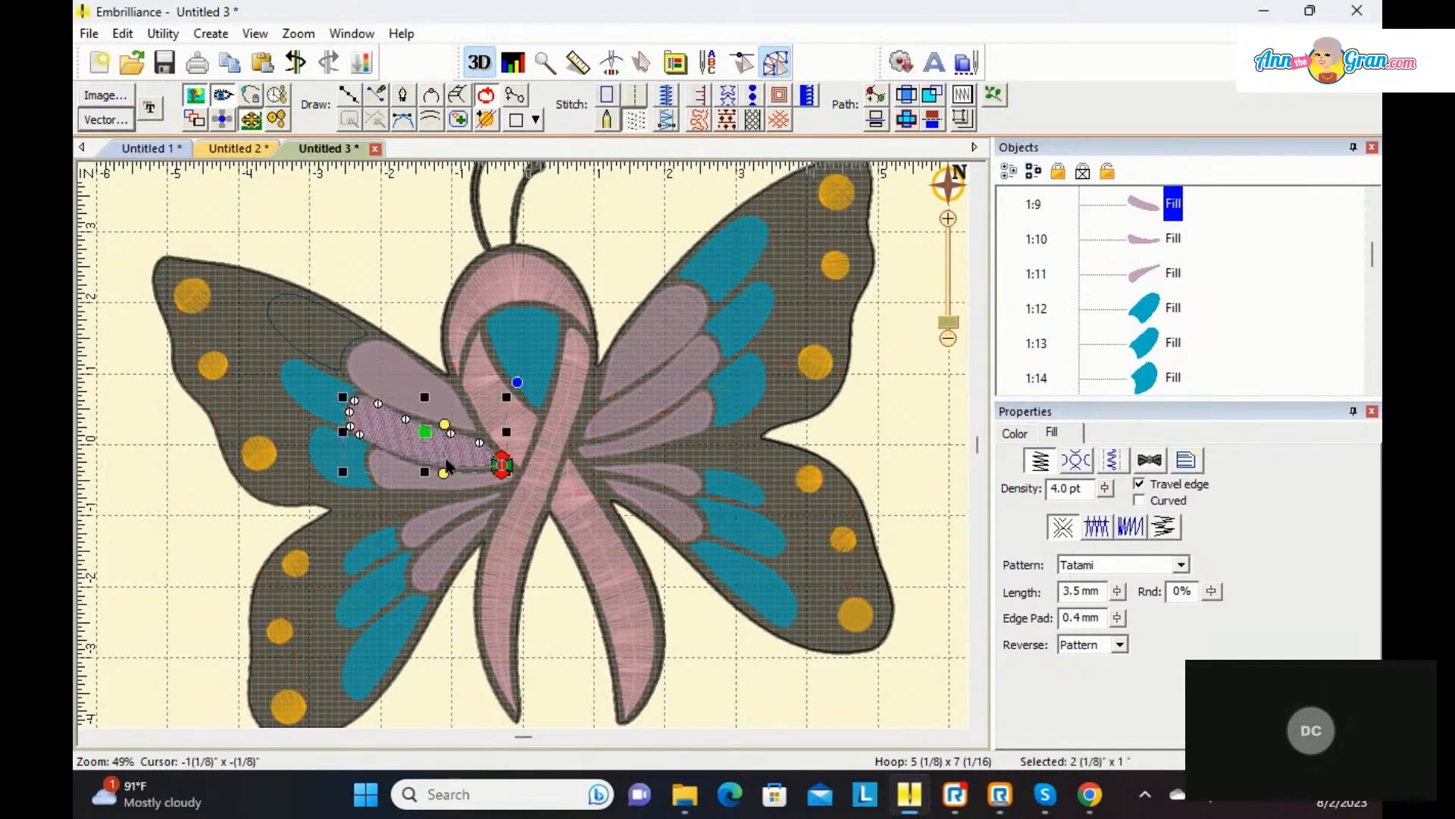
pyautogui.click(437, 392)
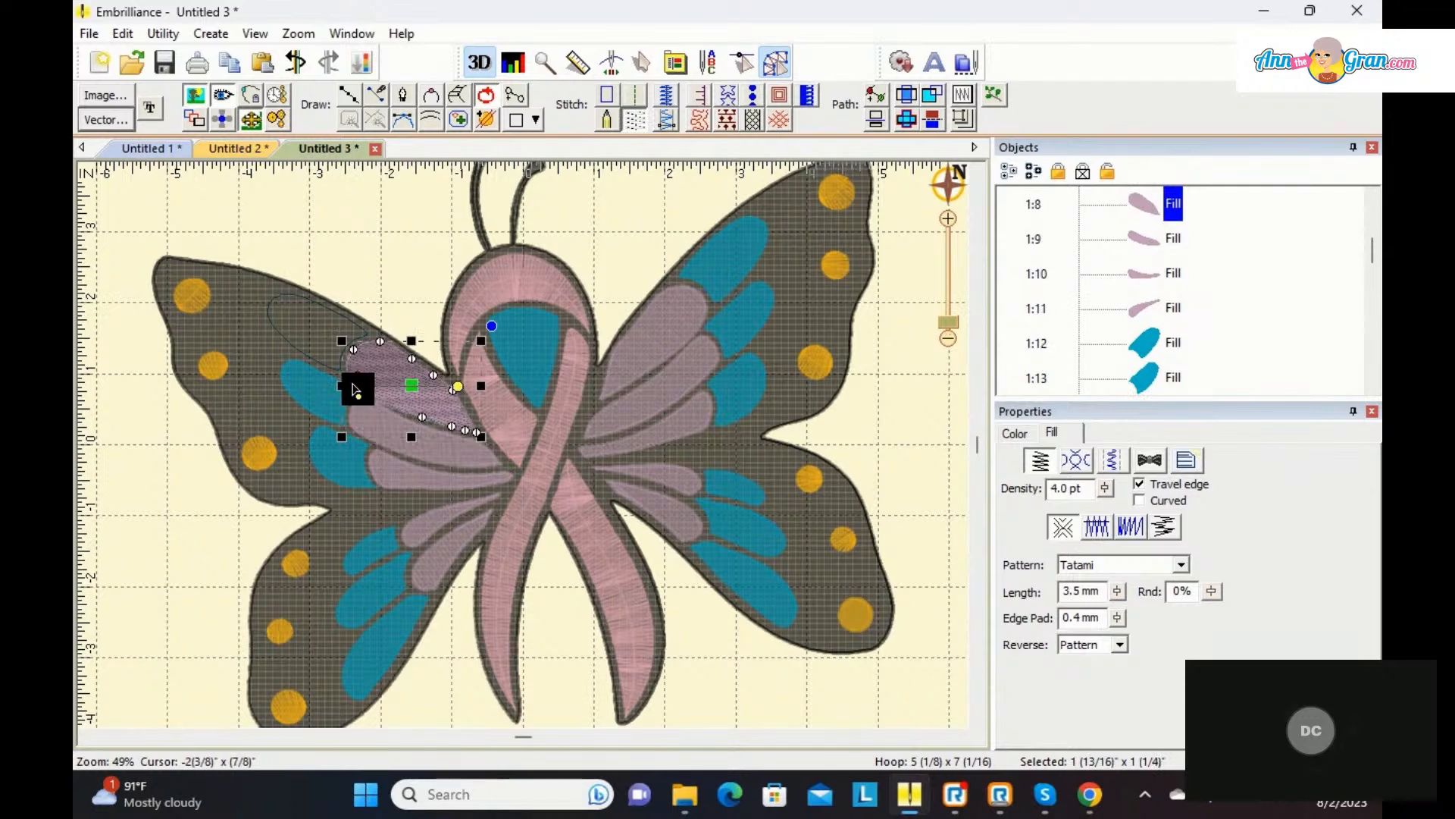
pyautogui.moveTo(354, 390); pyautogui.dragTo(427, 362)
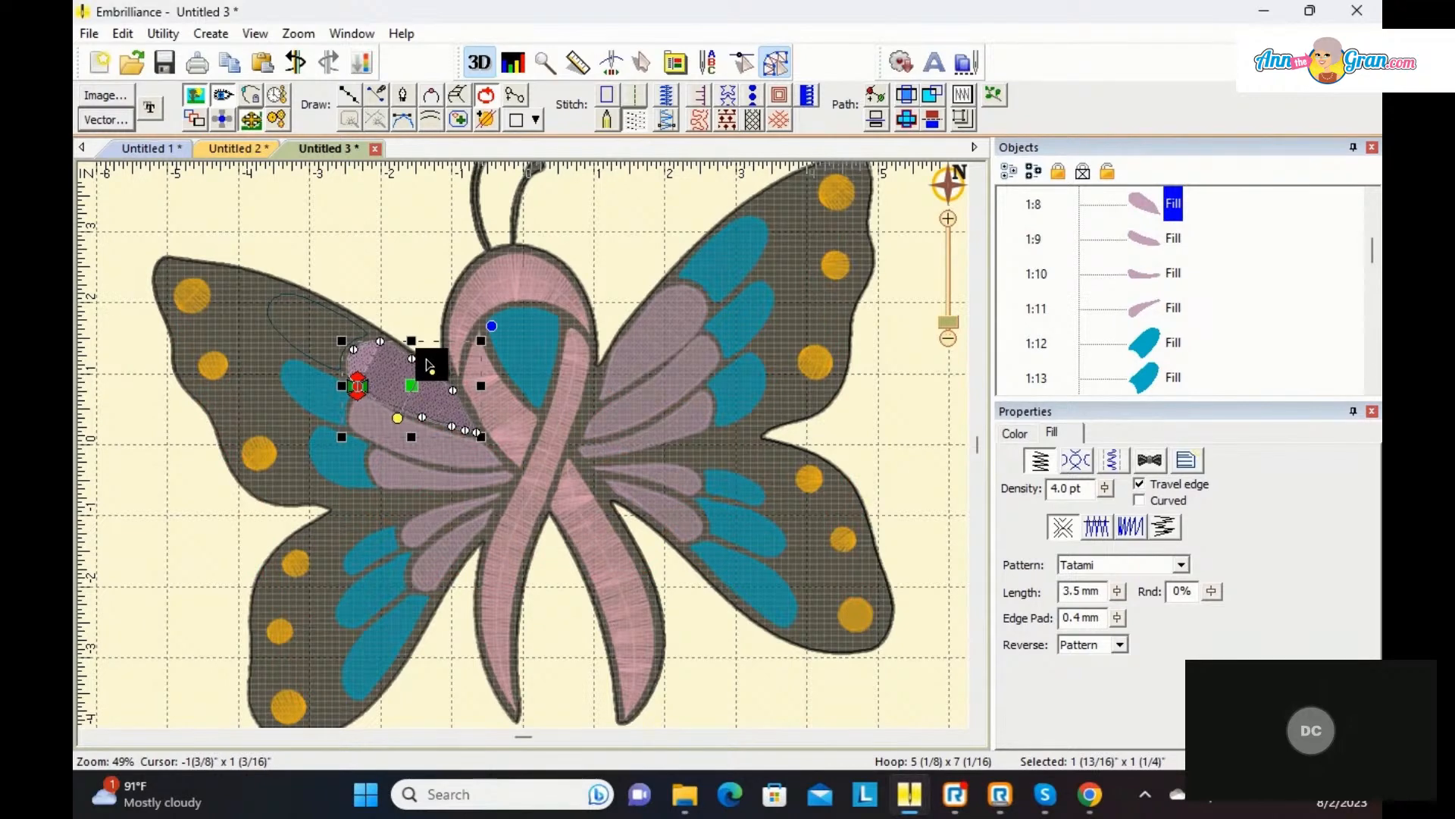
# Step: Convert the turquoise line of the upper left wing's top outer cell to a fill and angle its stitches across the cell
pyautogui.click(308, 363)
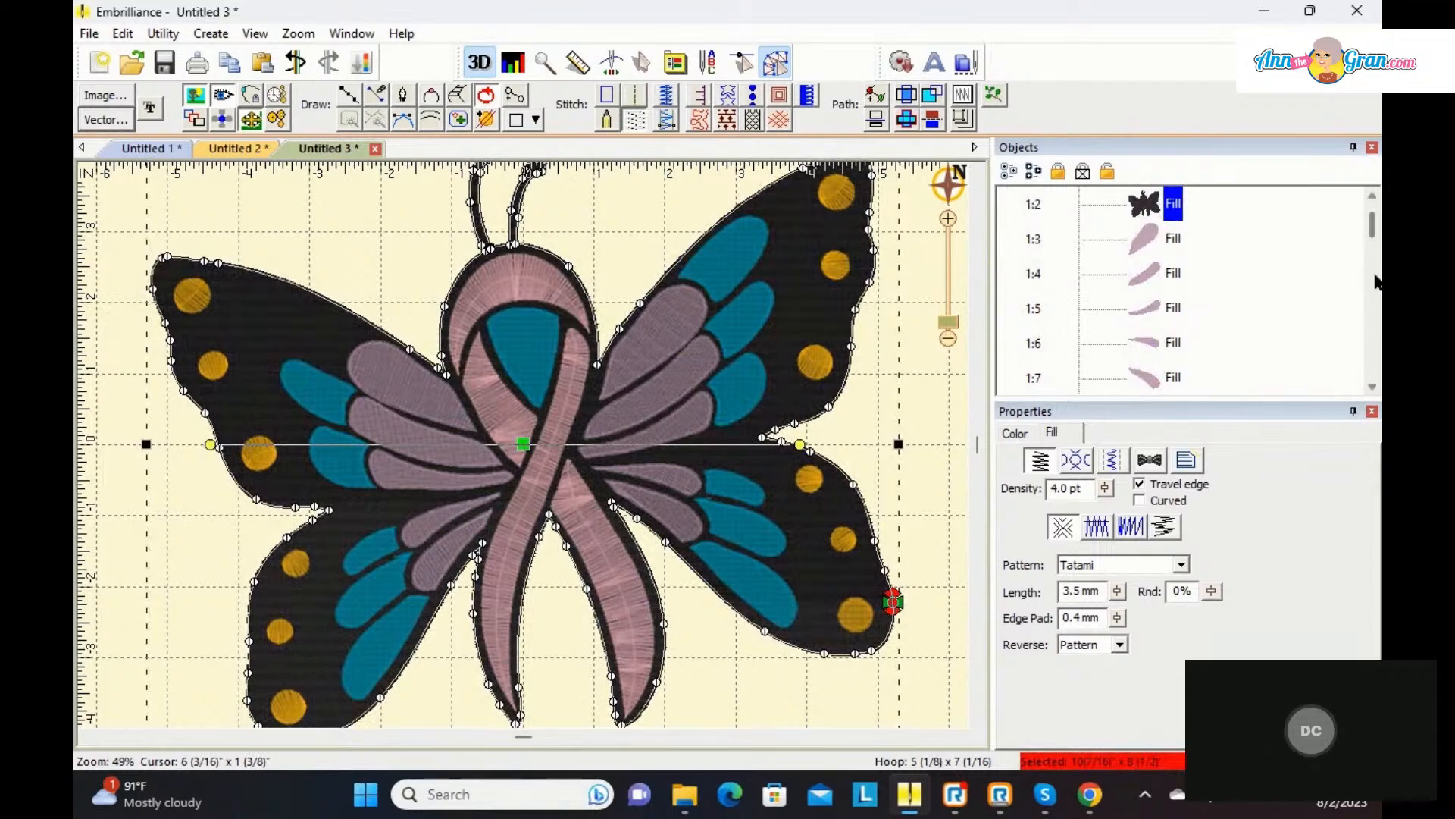
pyautogui.moveTo(1374, 233); pyautogui.dragTo(1374, 205)
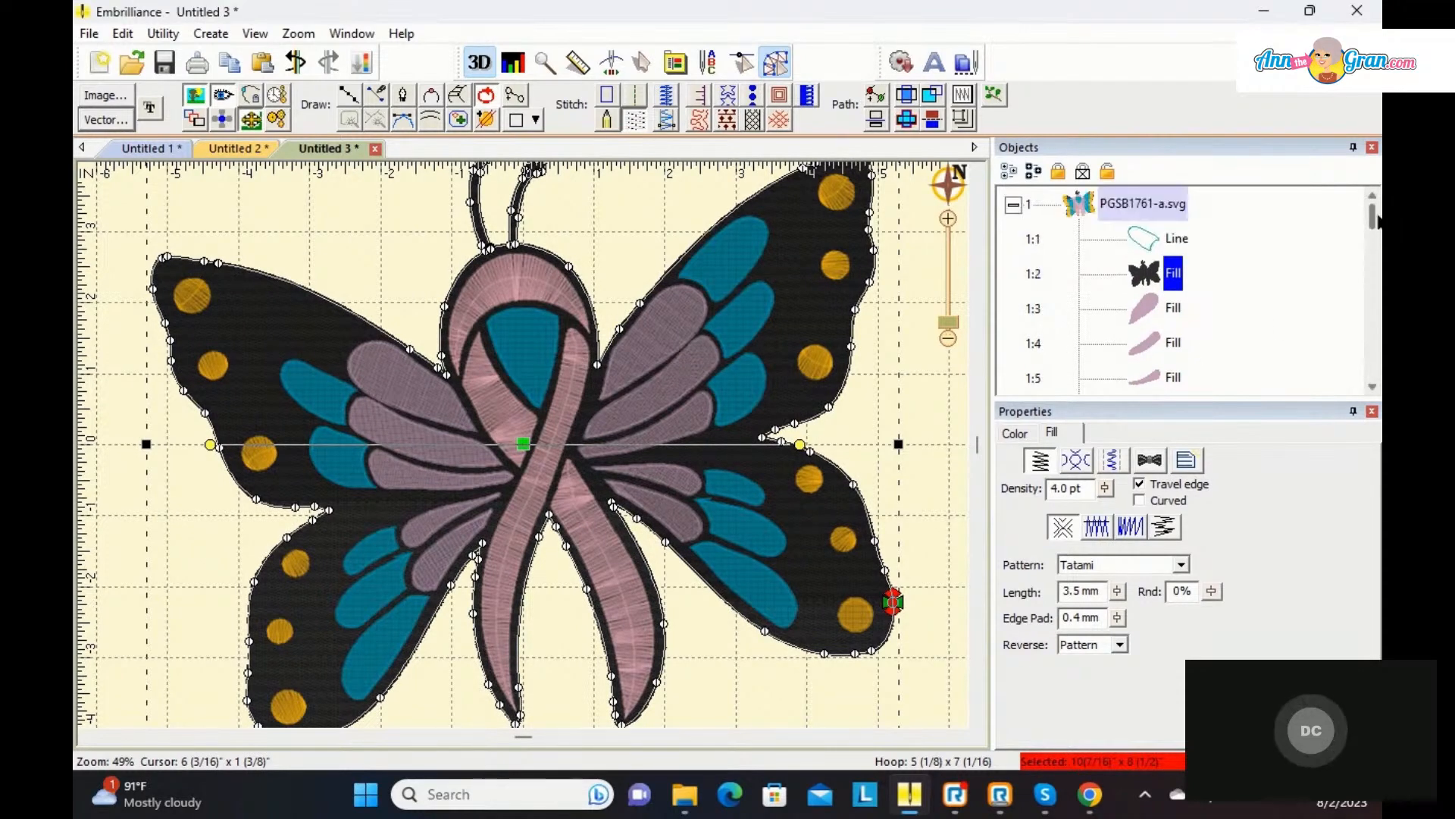
pyautogui.click(1172, 240)
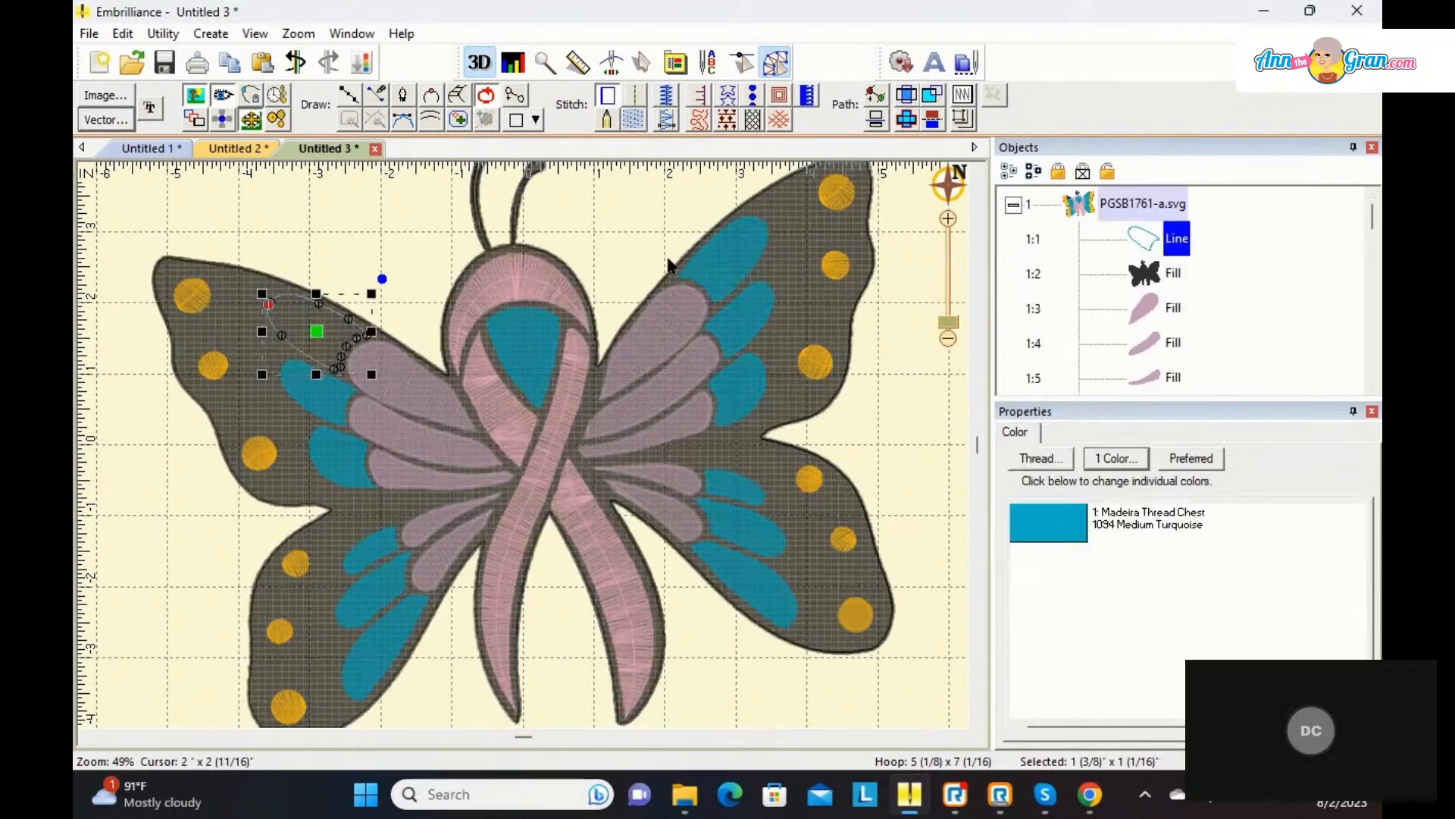
pyautogui.click(635, 119)
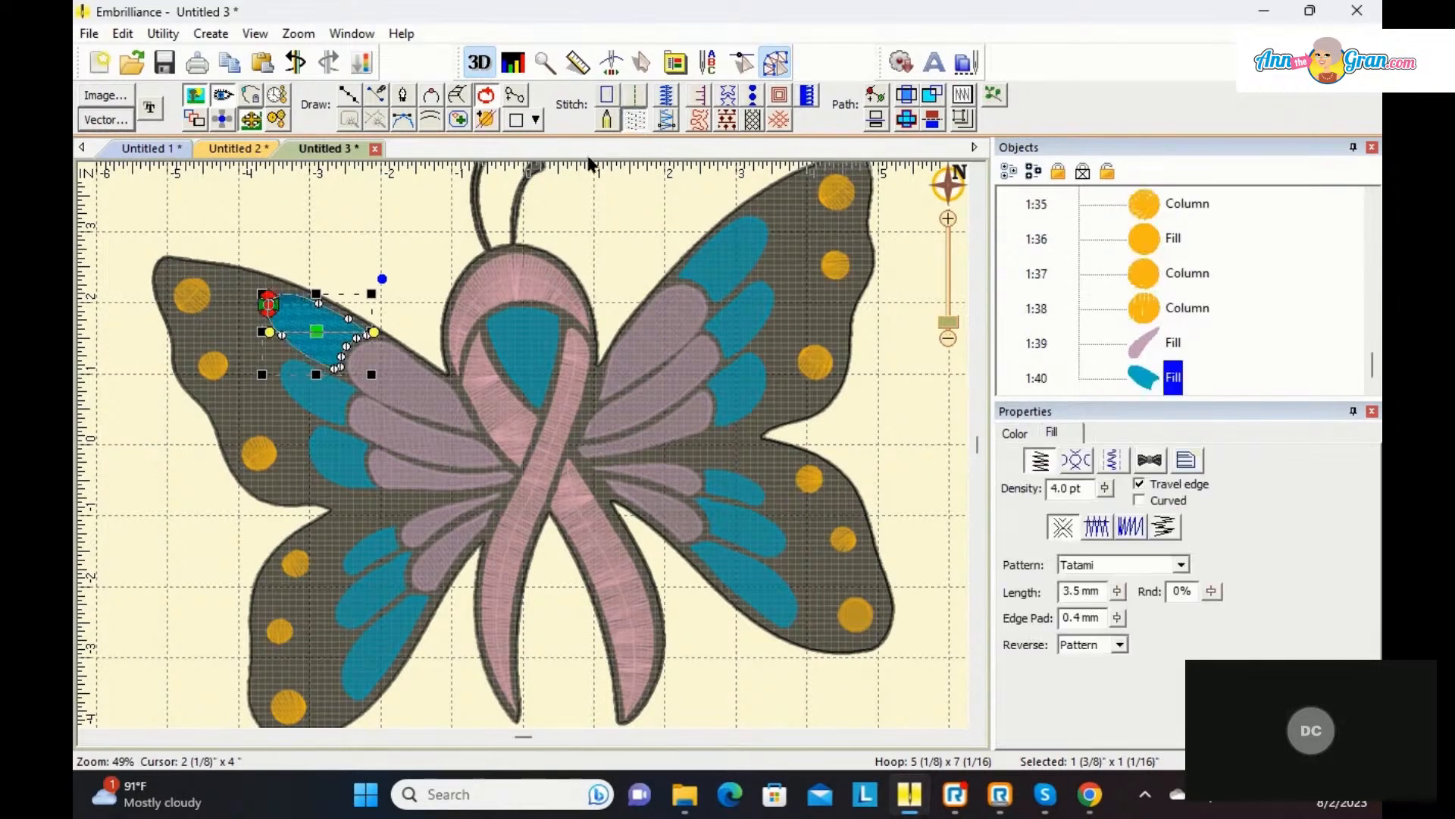
pyautogui.click(603, 221)
pyautogui.click(319, 312)
pyautogui.moveTo(375, 333); pyautogui.dragTo(293, 364)
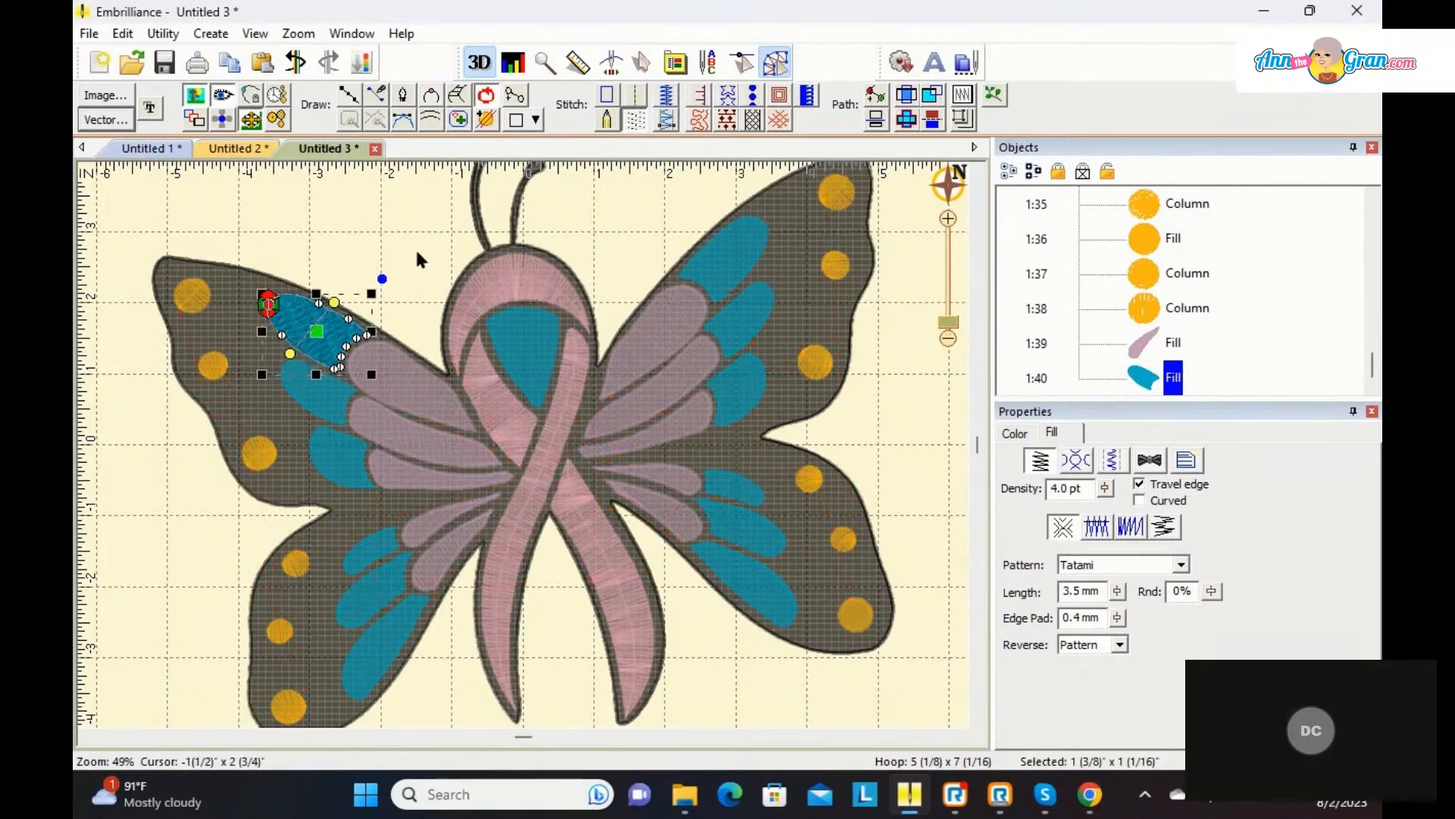
pyautogui.click(417, 246)
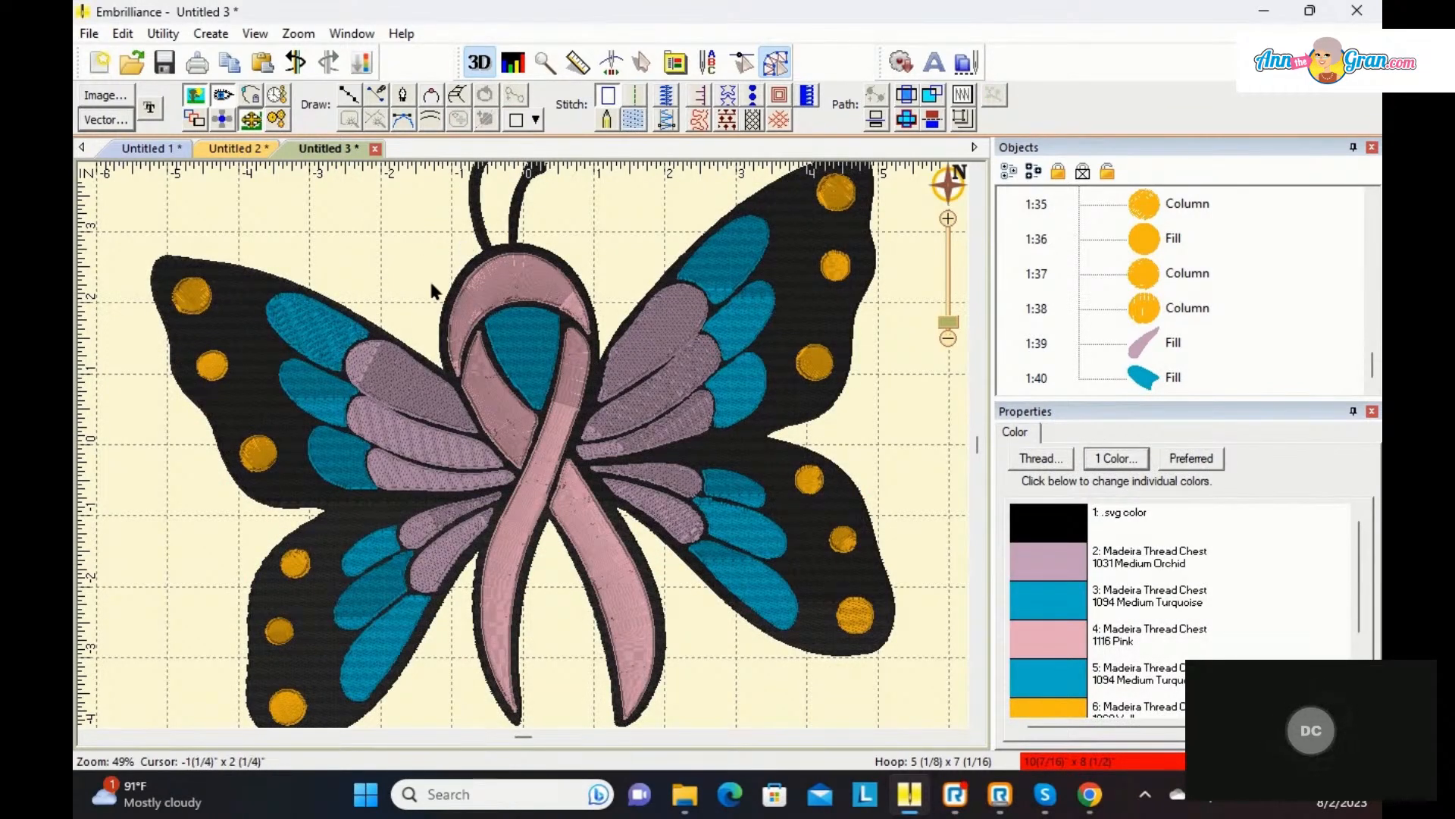
# Step: Add three stitch inclination lines across the ribbon's top loop, at its two sides and its crown, and regenerate the stitches
pyautogui.click(513, 299)
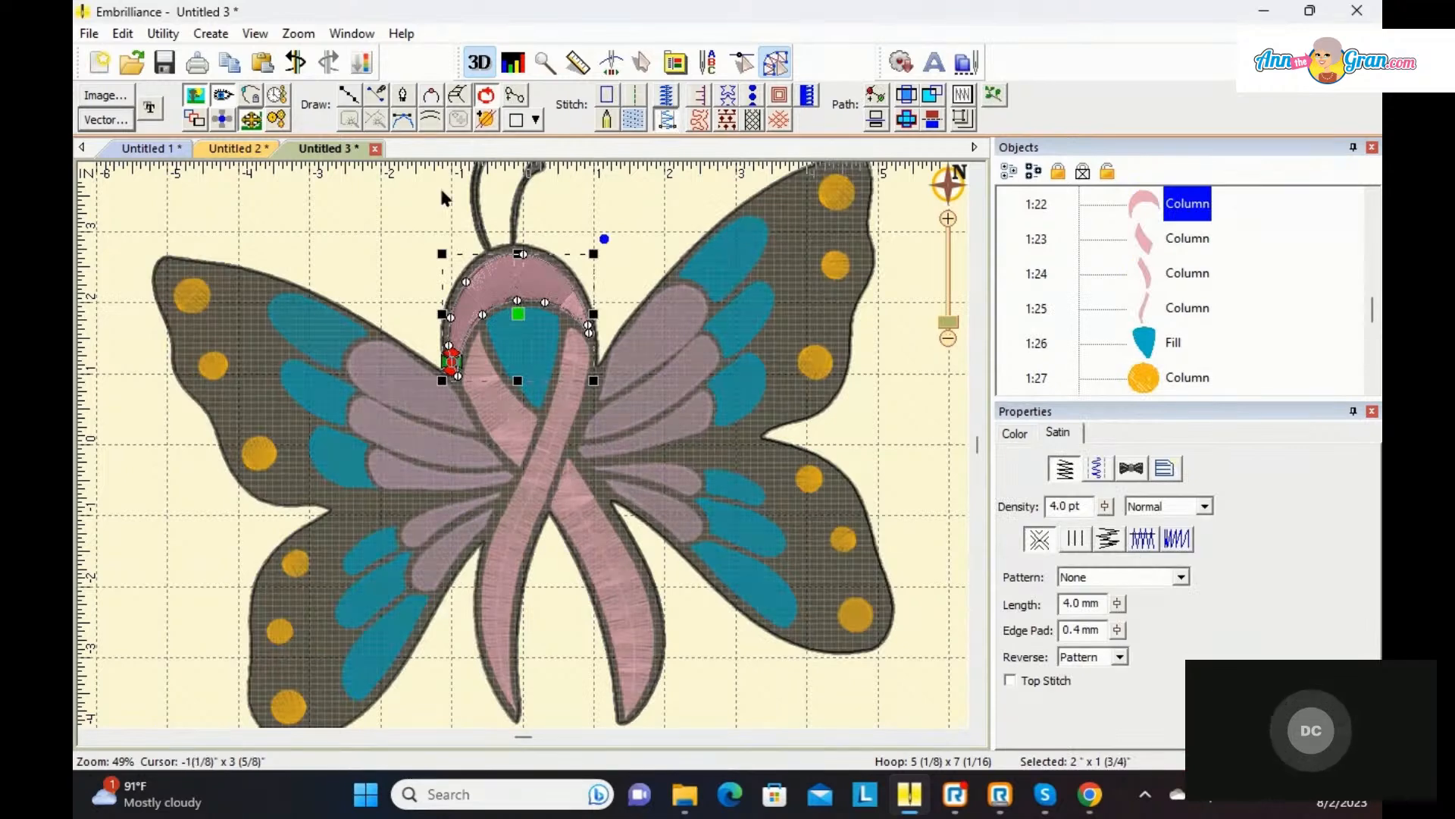
pyautogui.click(515, 95)
pyautogui.click(480, 328)
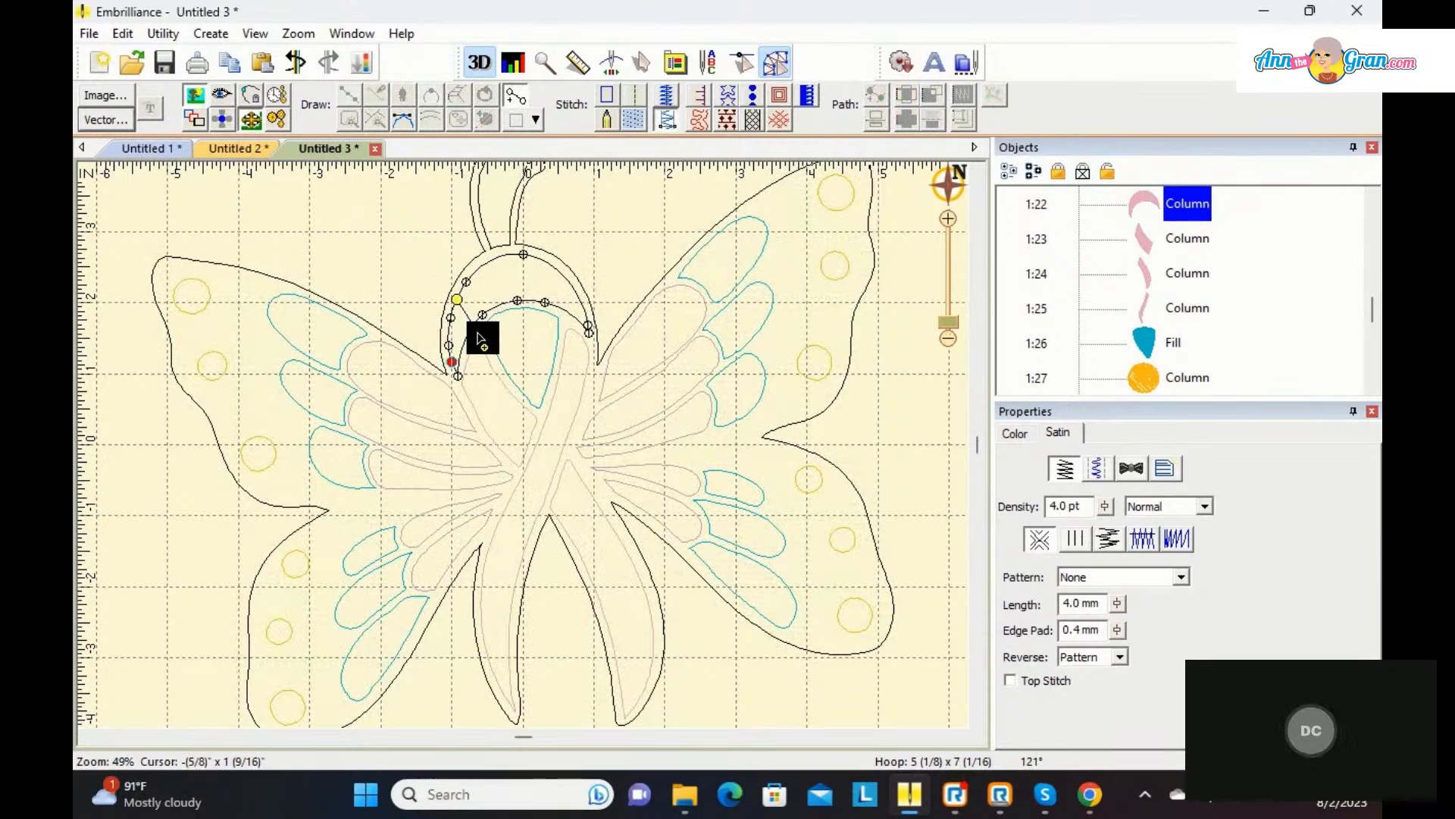
pyautogui.moveTo(510, 252); pyautogui.dragTo(559, 315)
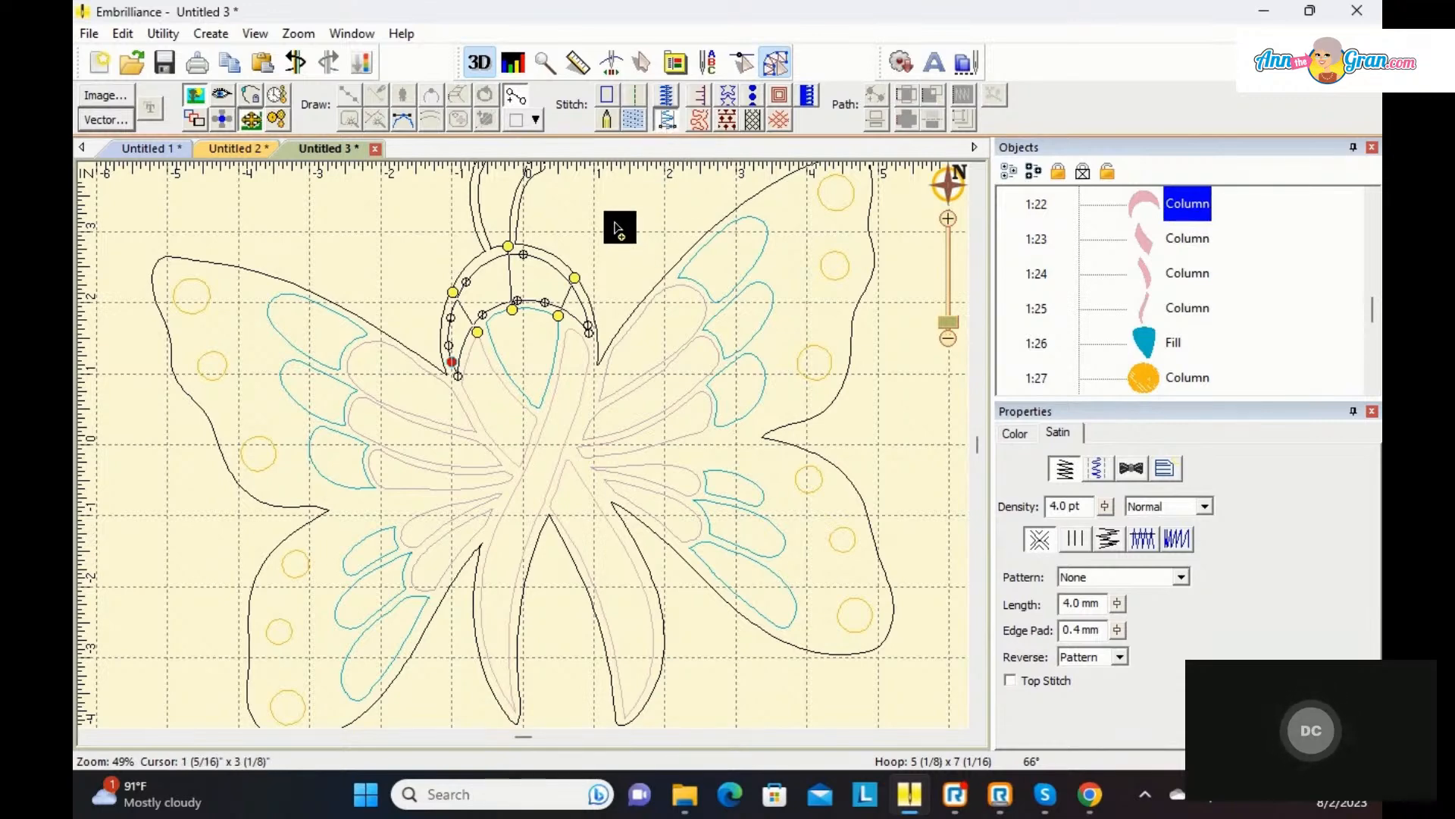
pyautogui.press('Return')
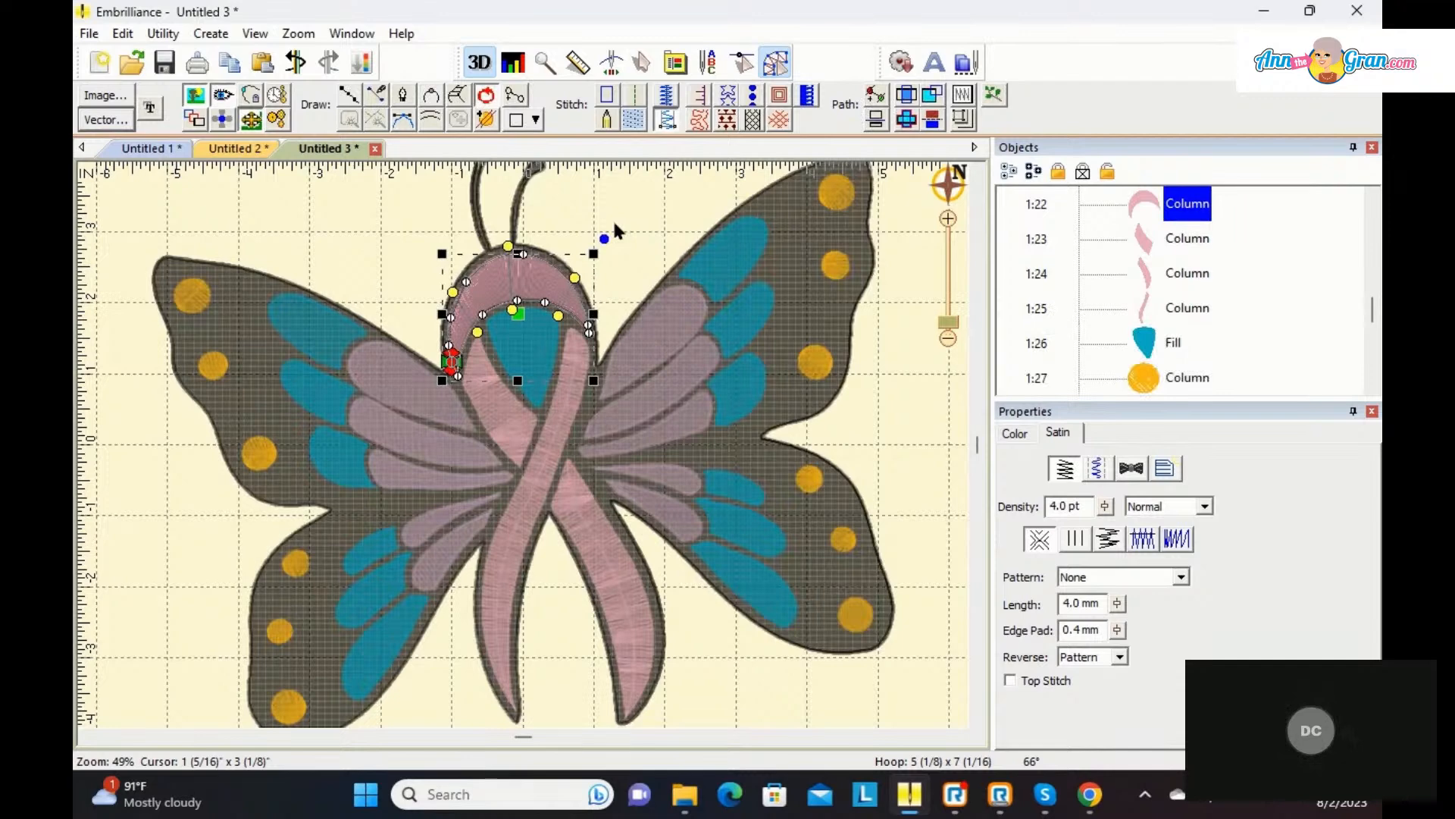
pyautogui.click(615, 230)
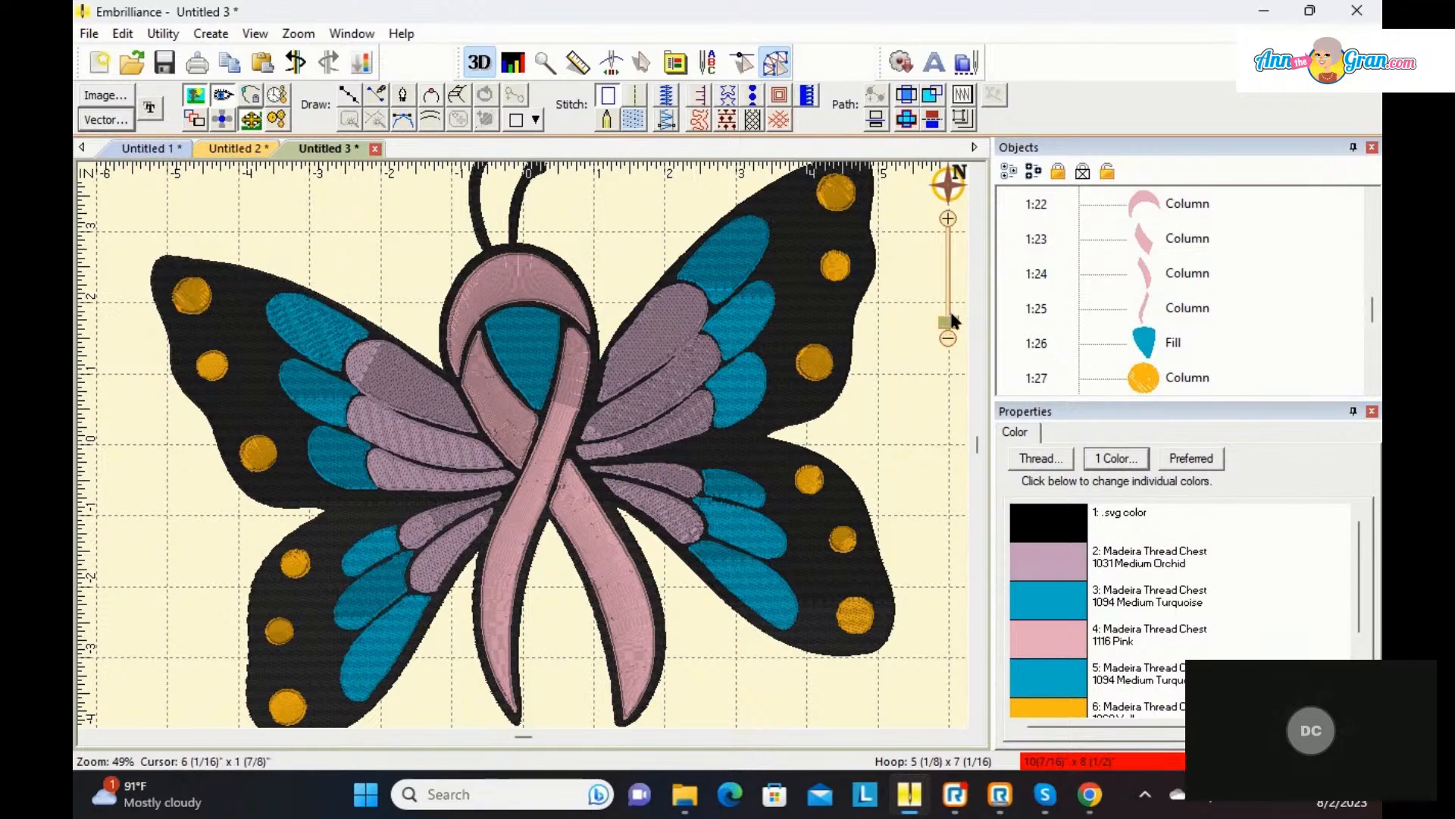
# Step: Create an outline around the whole butterfly design
pyautogui.scroll(1, 949, 322)
pyautogui.scroll(1, 953, 331)
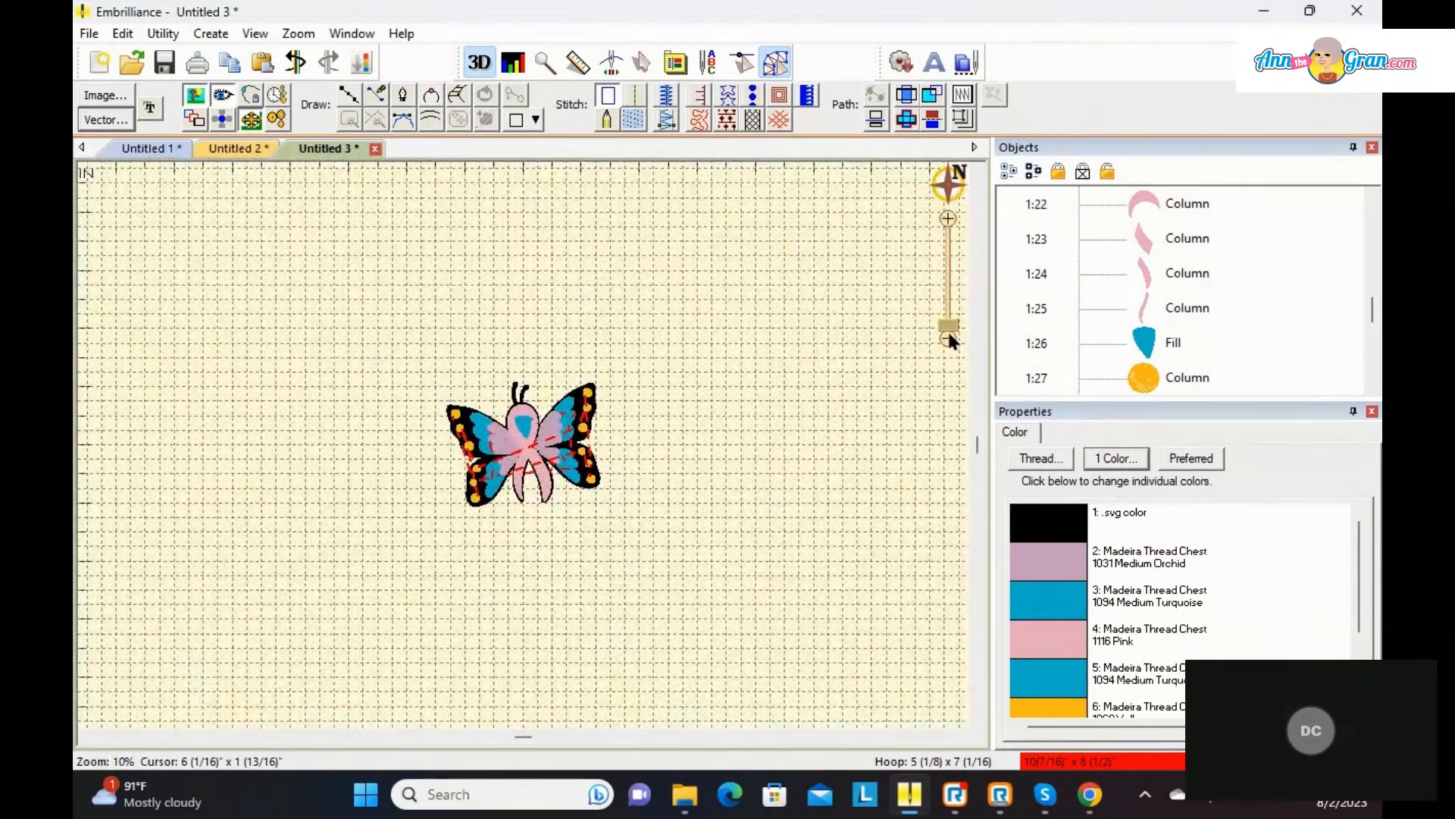
pyautogui.scroll(-5, 953, 330)
pyautogui.scroll(4, 952, 330)
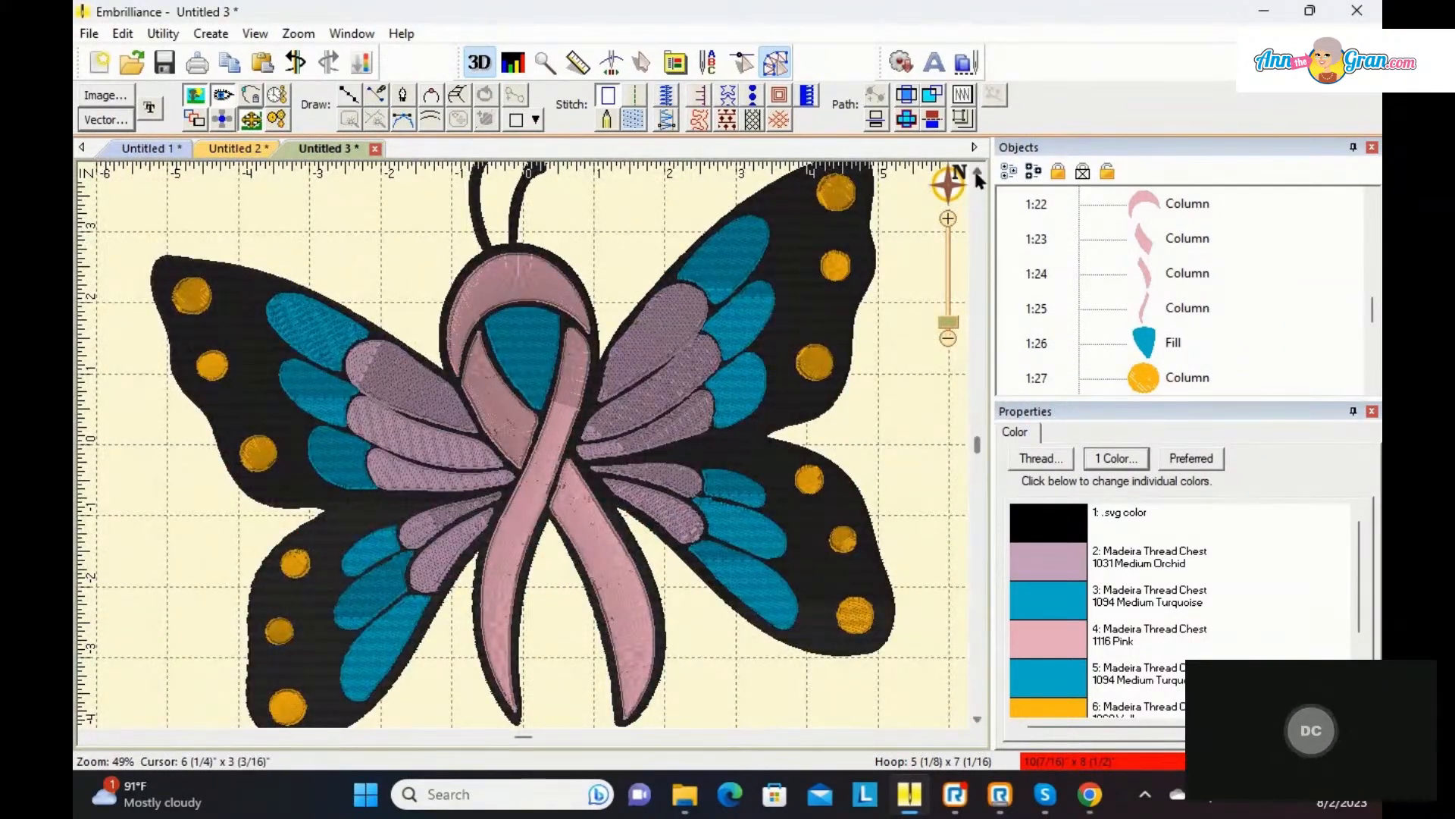
pyautogui.click(977, 175)
pyautogui.click(977, 175)
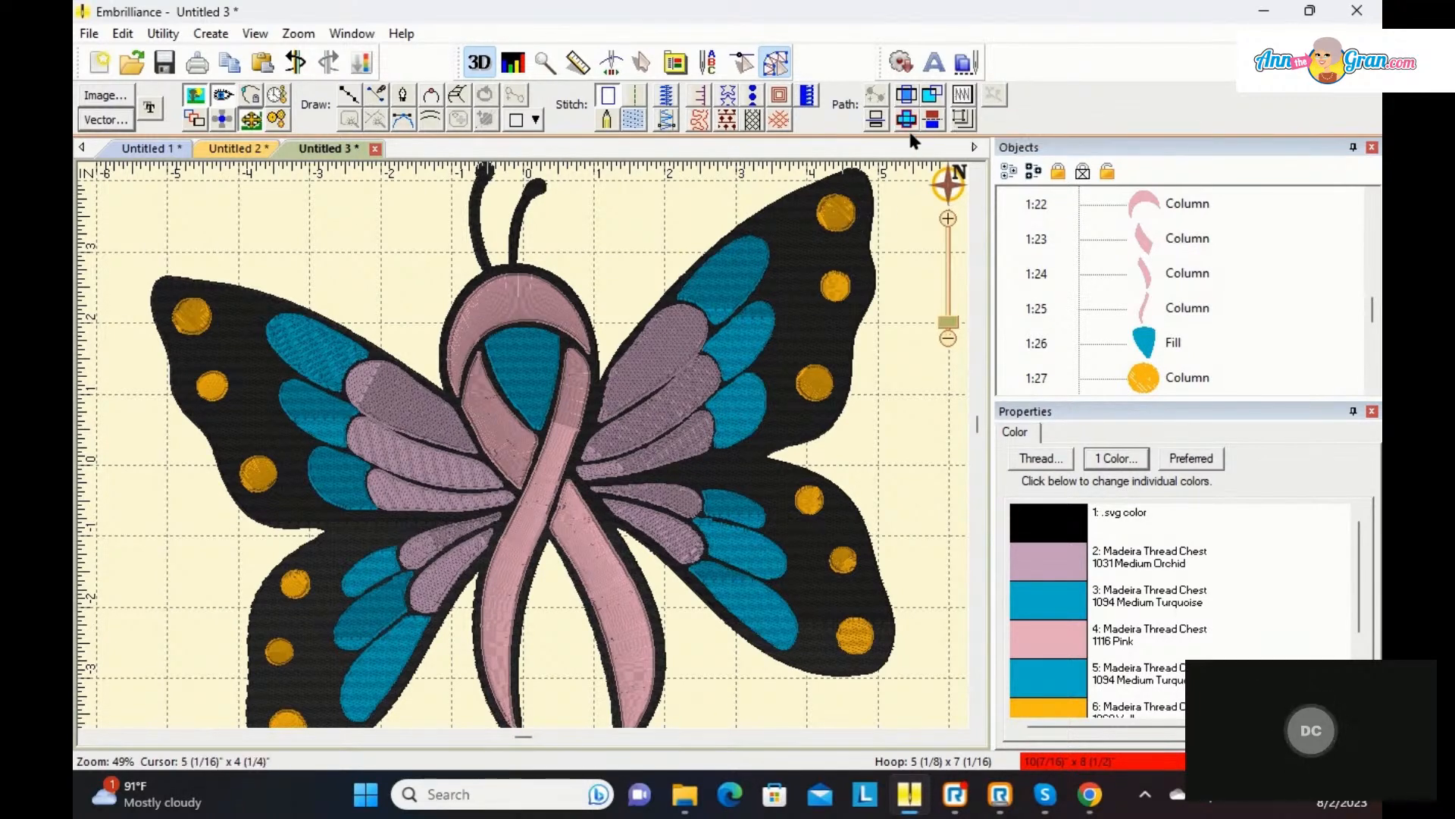
pyautogui.click(962, 97)
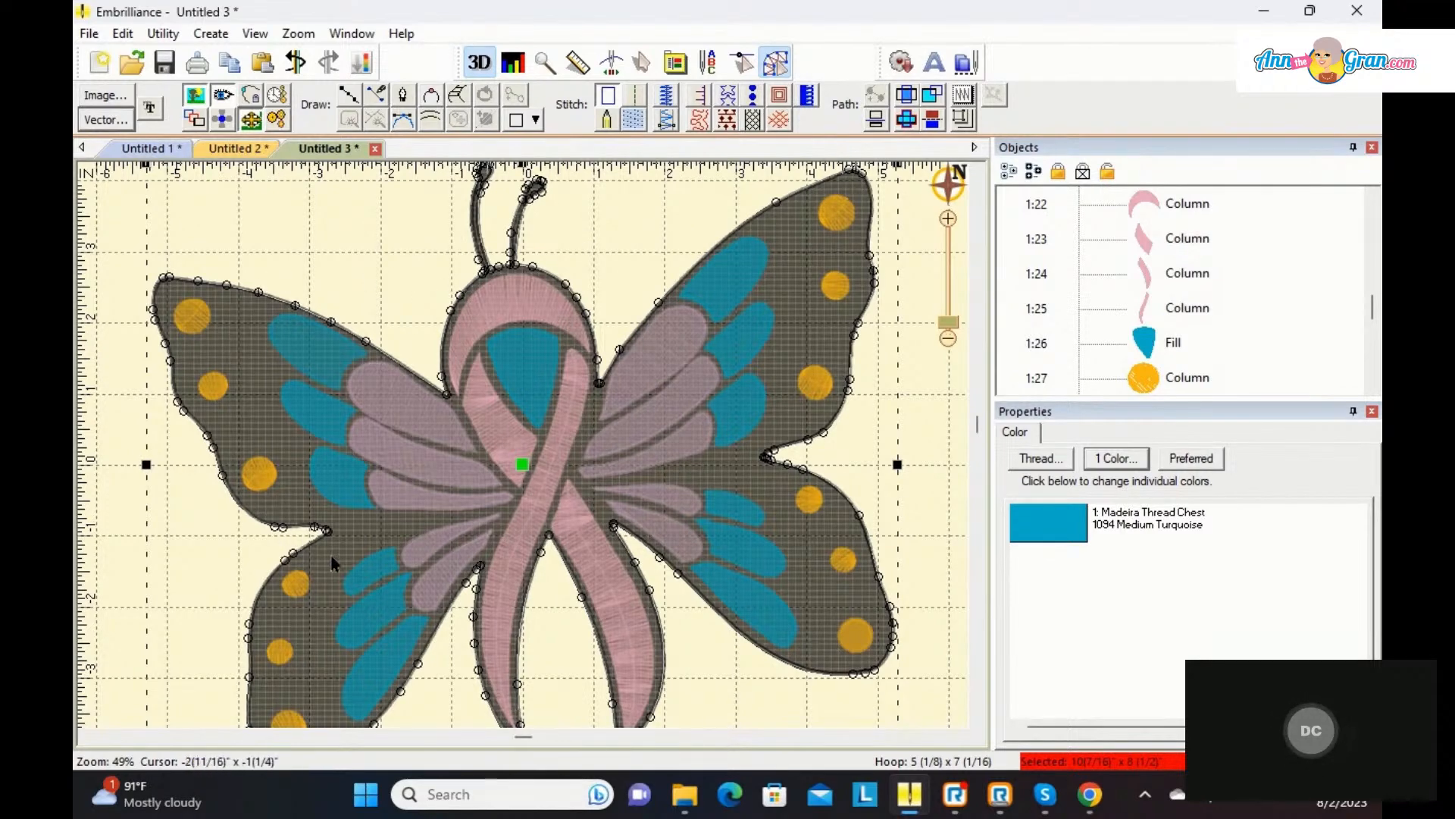
# Step: Inflate the butterfly outline by 10.0 mm with softened corners and holes removed
pyautogui.click(965, 119)
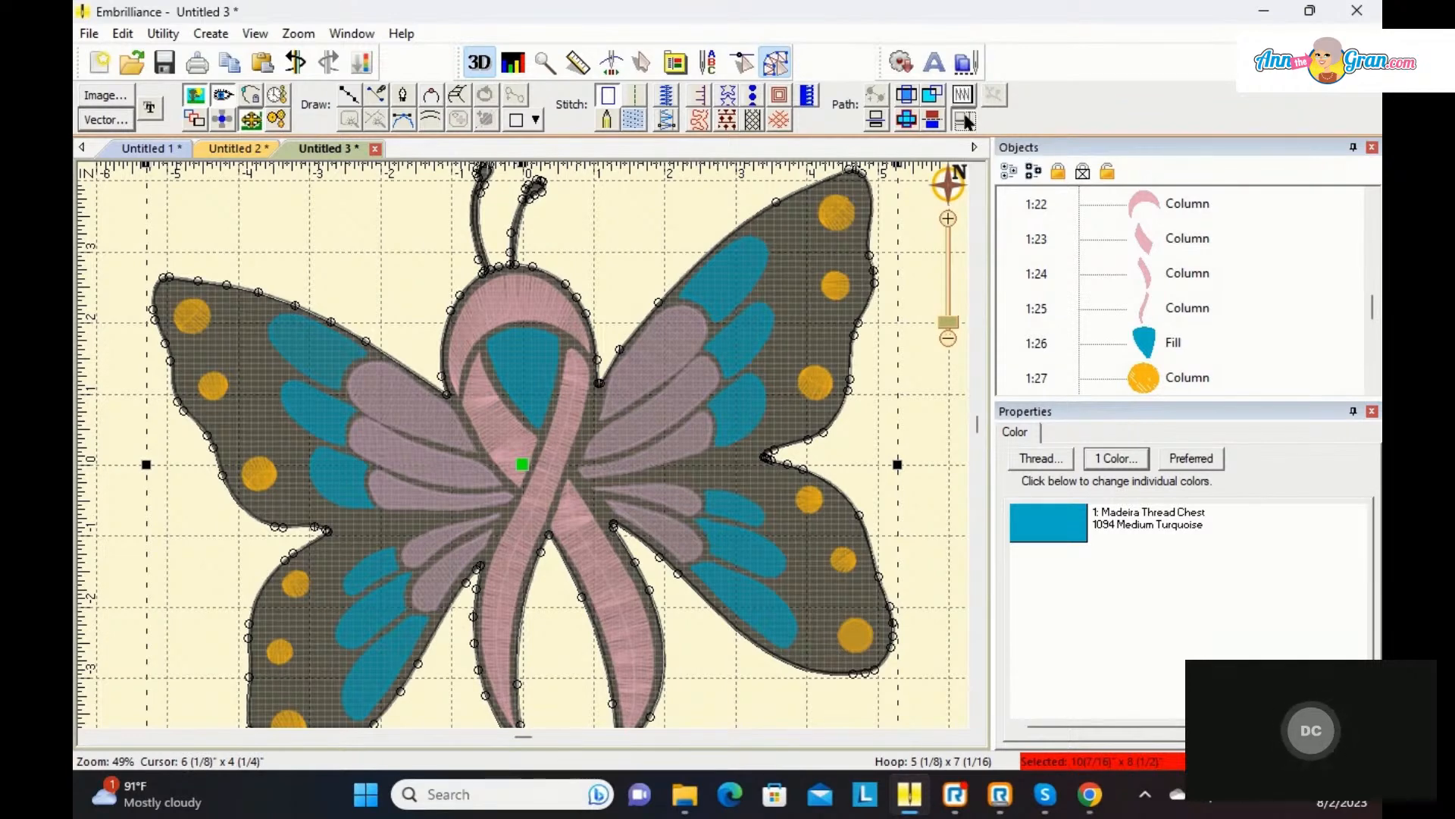
pyautogui.moveTo(747, 347); pyautogui.dragTo(761, 301)
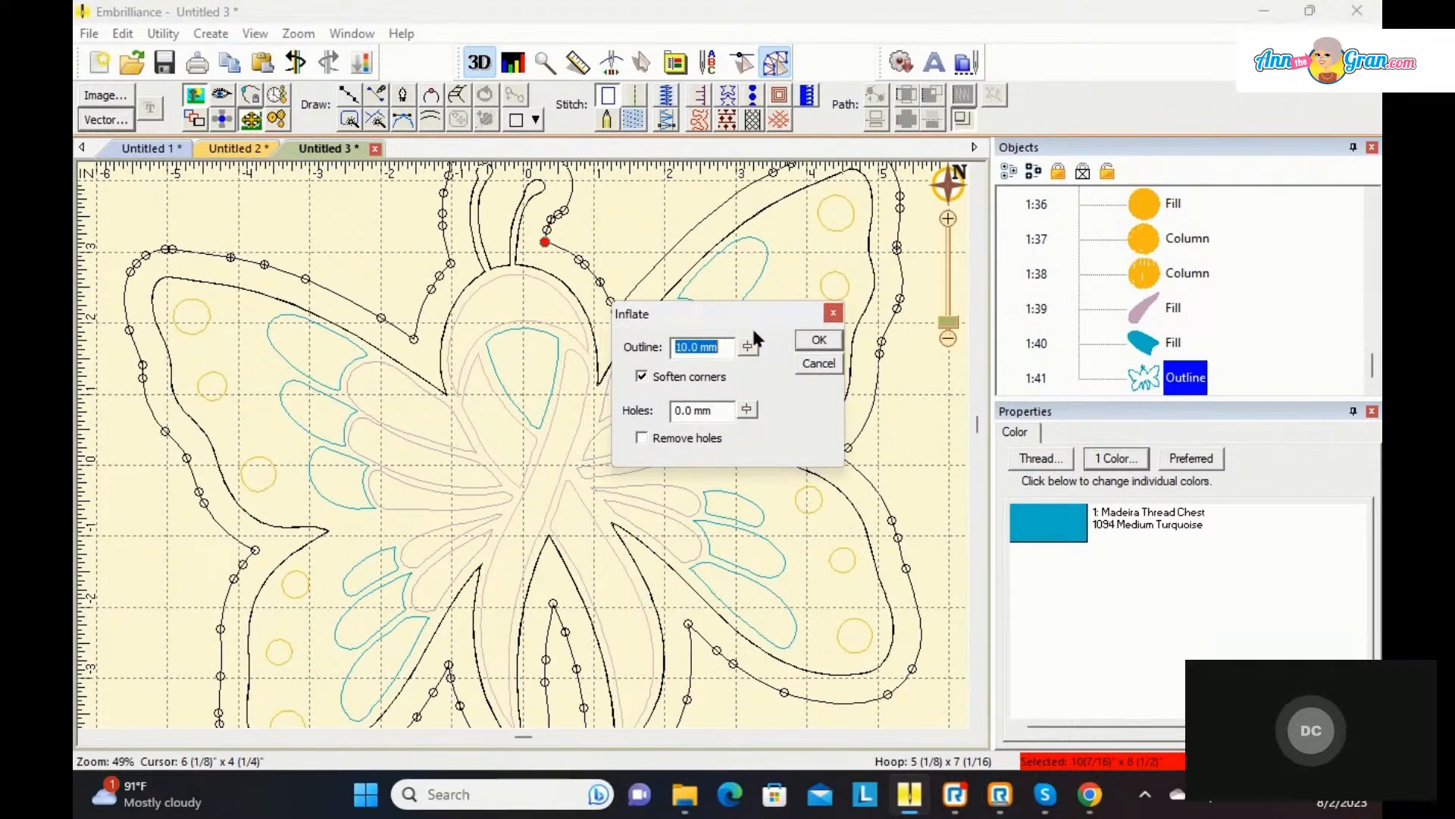
pyautogui.click(641, 438)
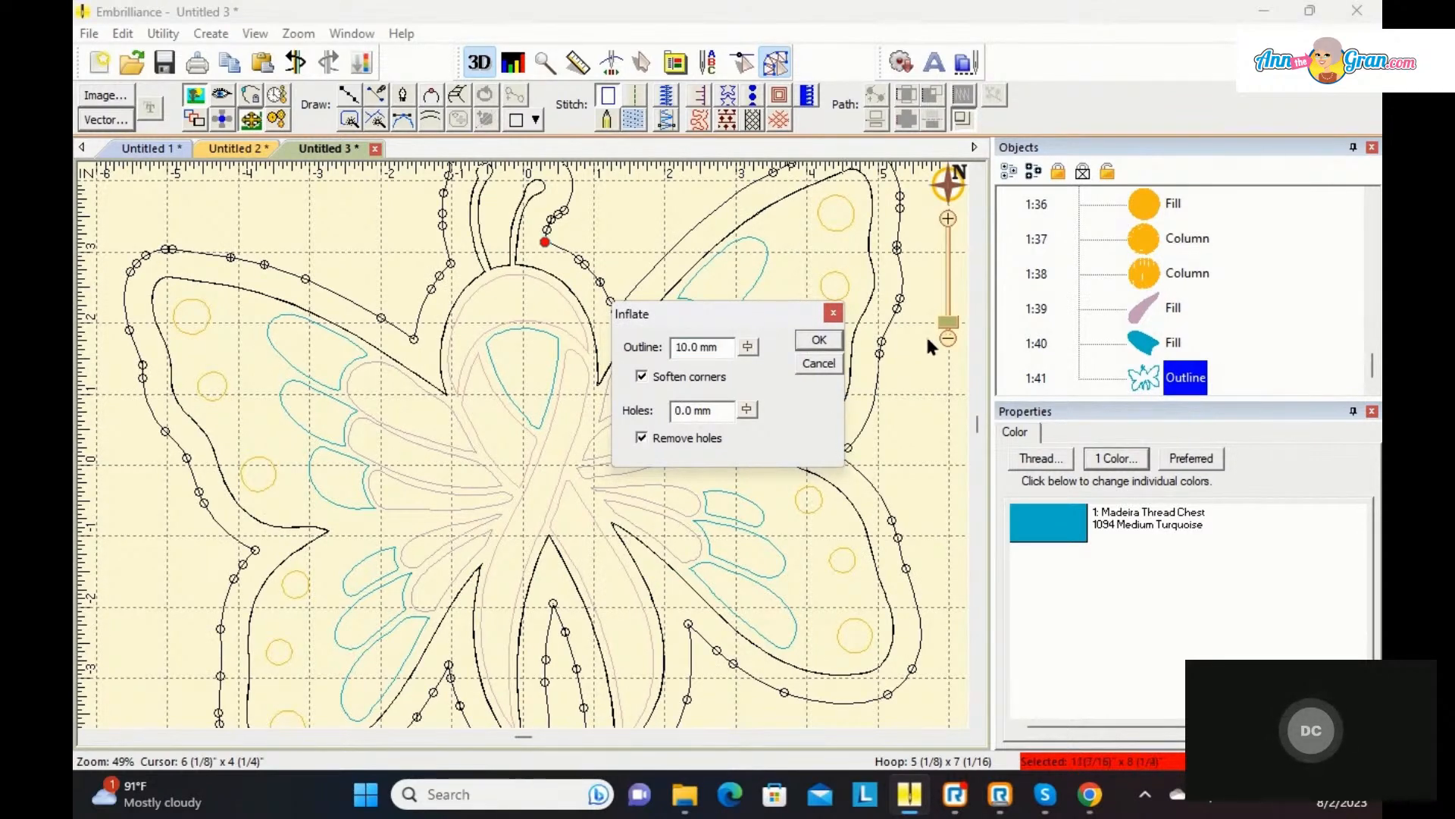
pyautogui.click(822, 341)
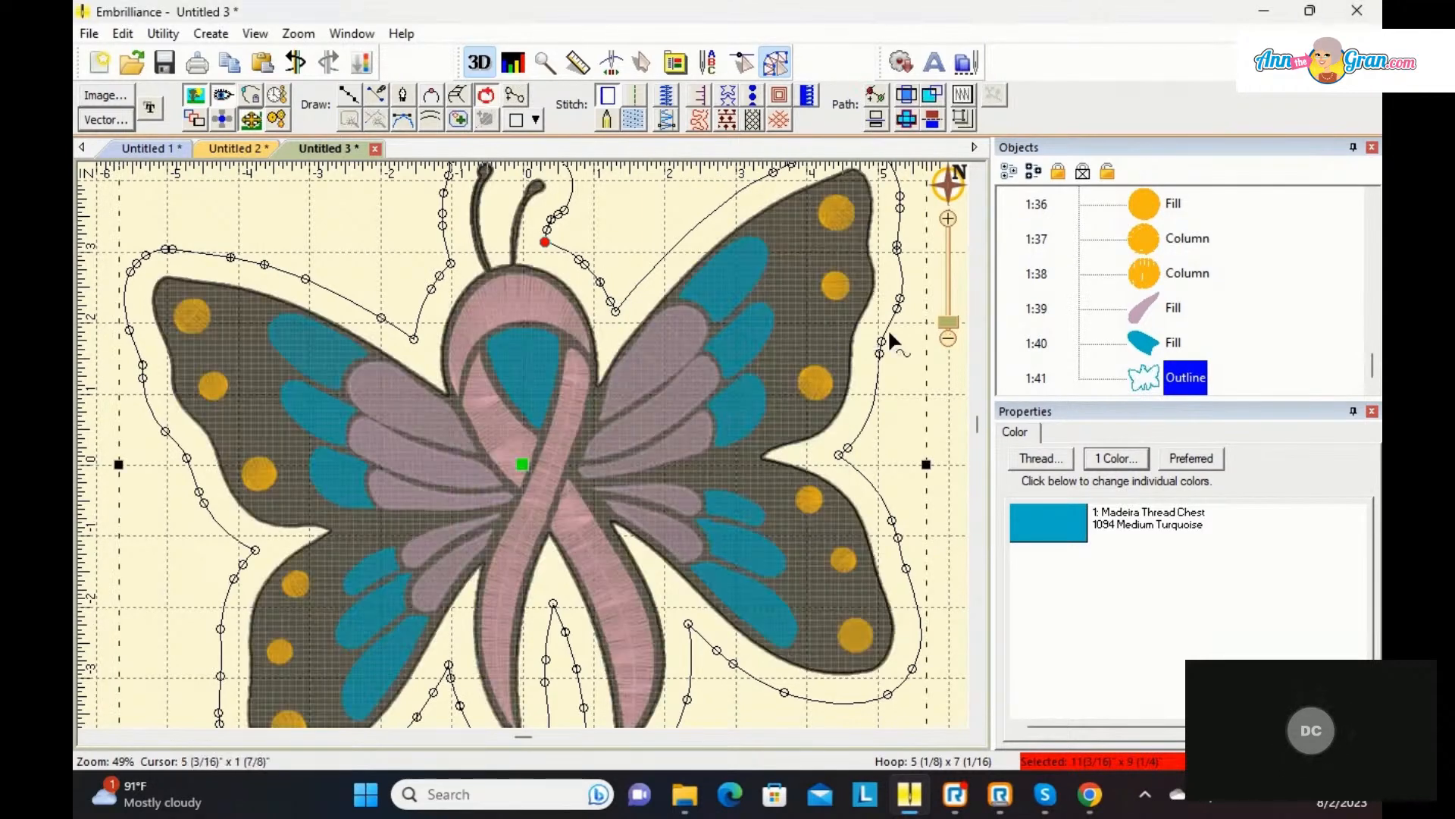
# Step: Convert the inflated butterfly outline to an applique edge
pyautogui.scroll(2, 944, 323)
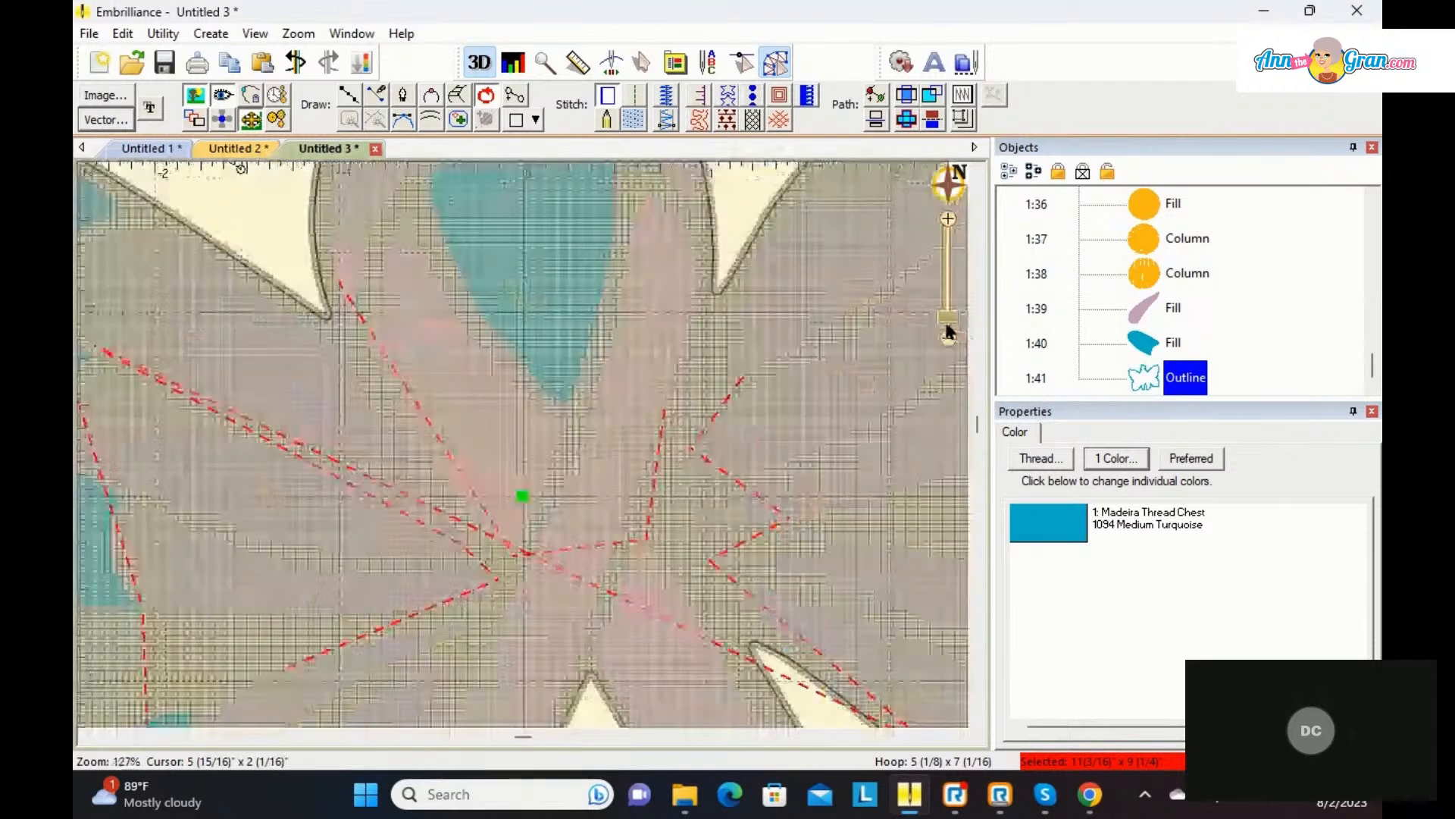
pyautogui.scroll(-3, 948, 330)
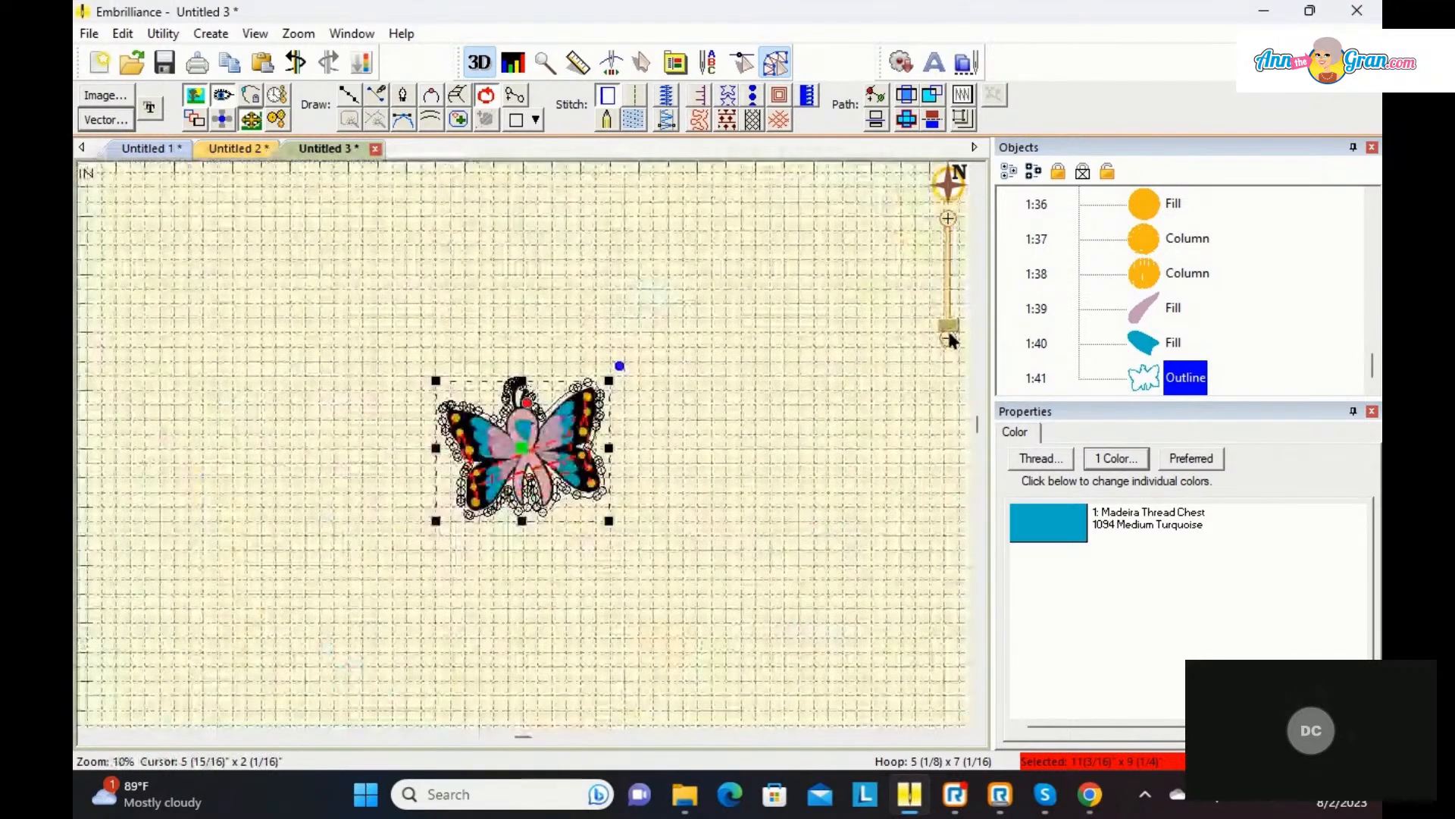
pyautogui.scroll(2, 952, 335)
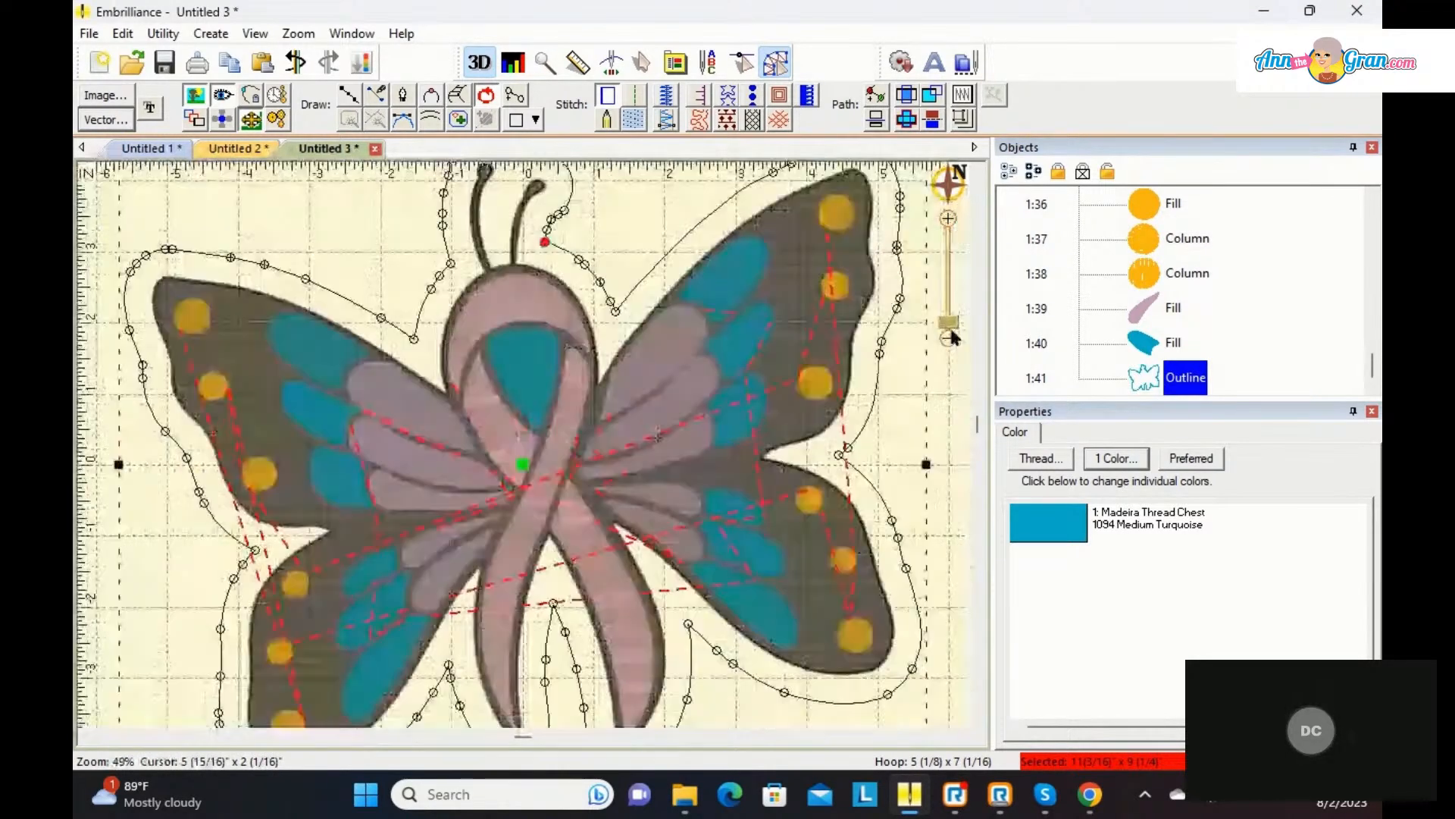
pyautogui.scroll(-1, 951, 335)
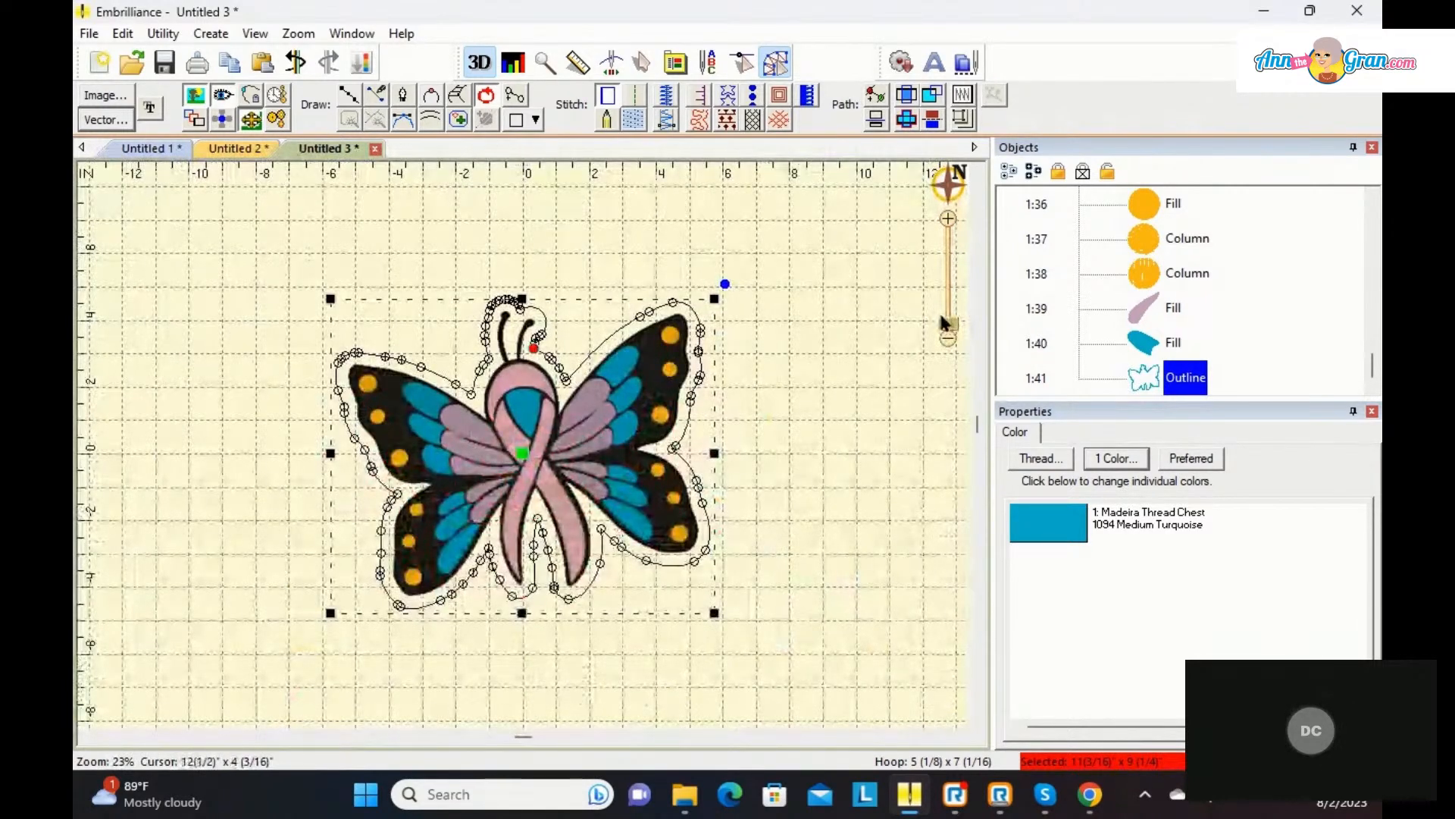
pyautogui.click(808, 96)
pyautogui.click(761, 291)
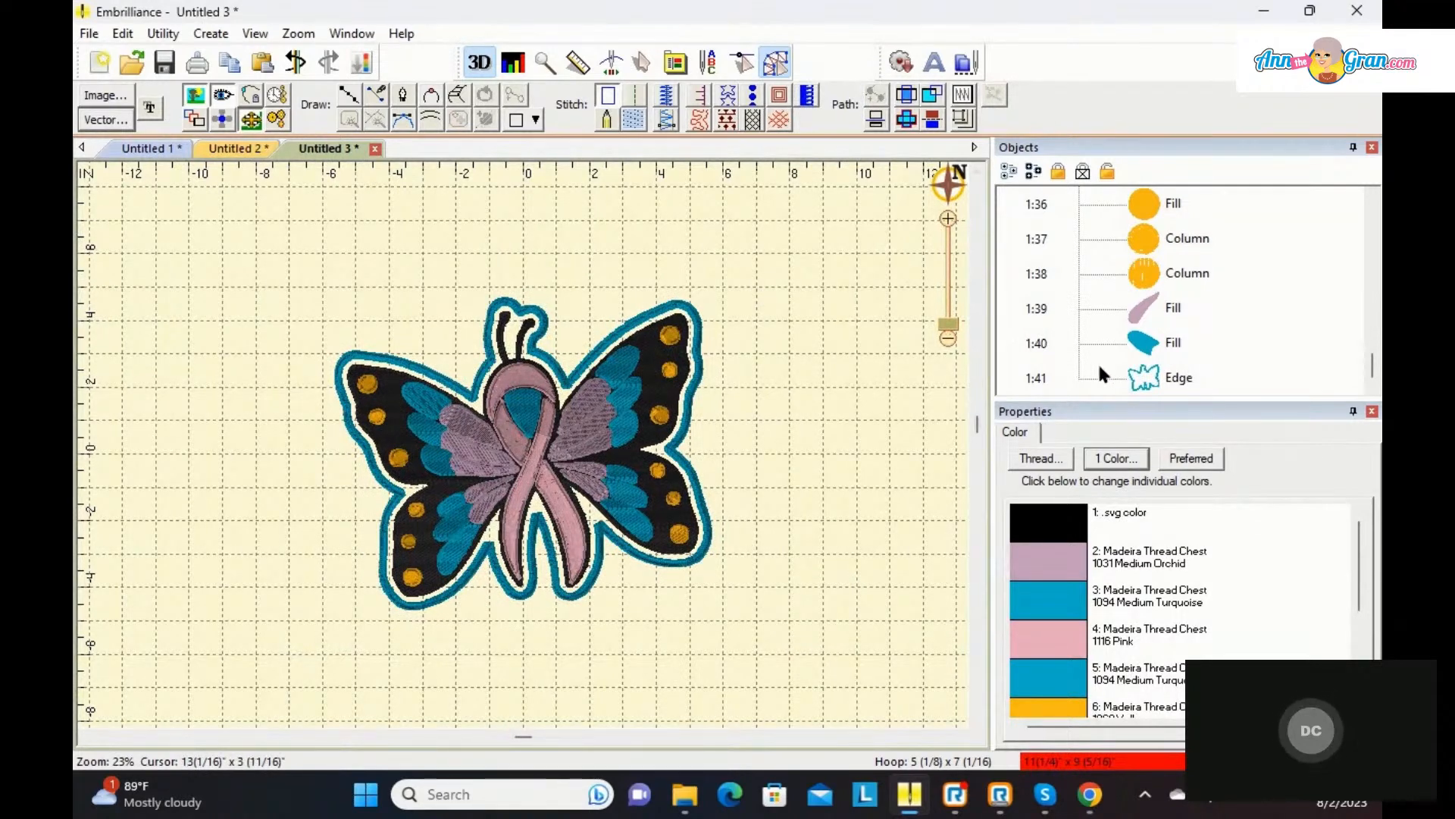
# Step: Move the applique edge object to first place in the stitching order
pyautogui.click(1143, 379)
pyautogui.rightClick(1143, 377)
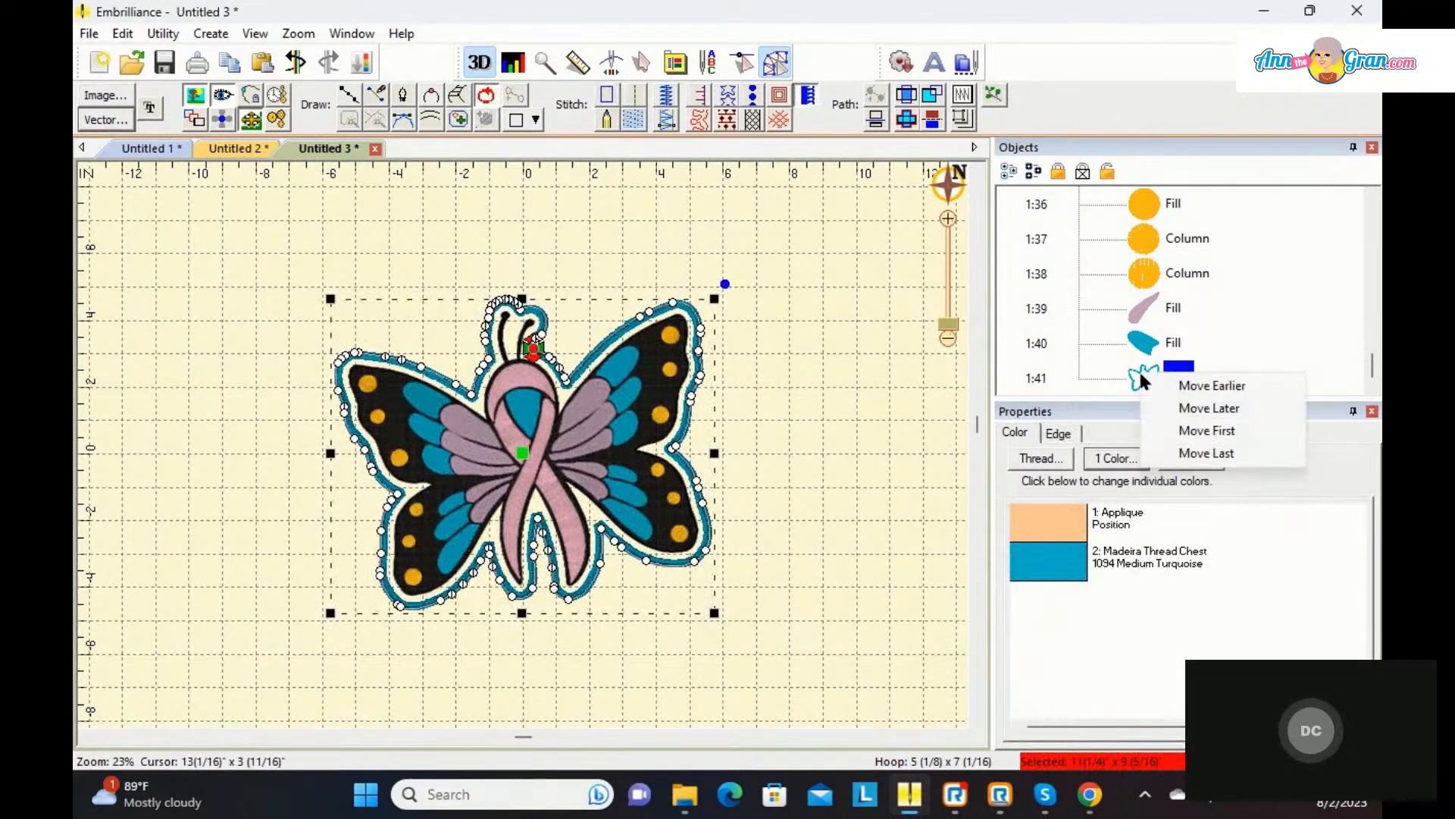
pyautogui.click(1197, 429)
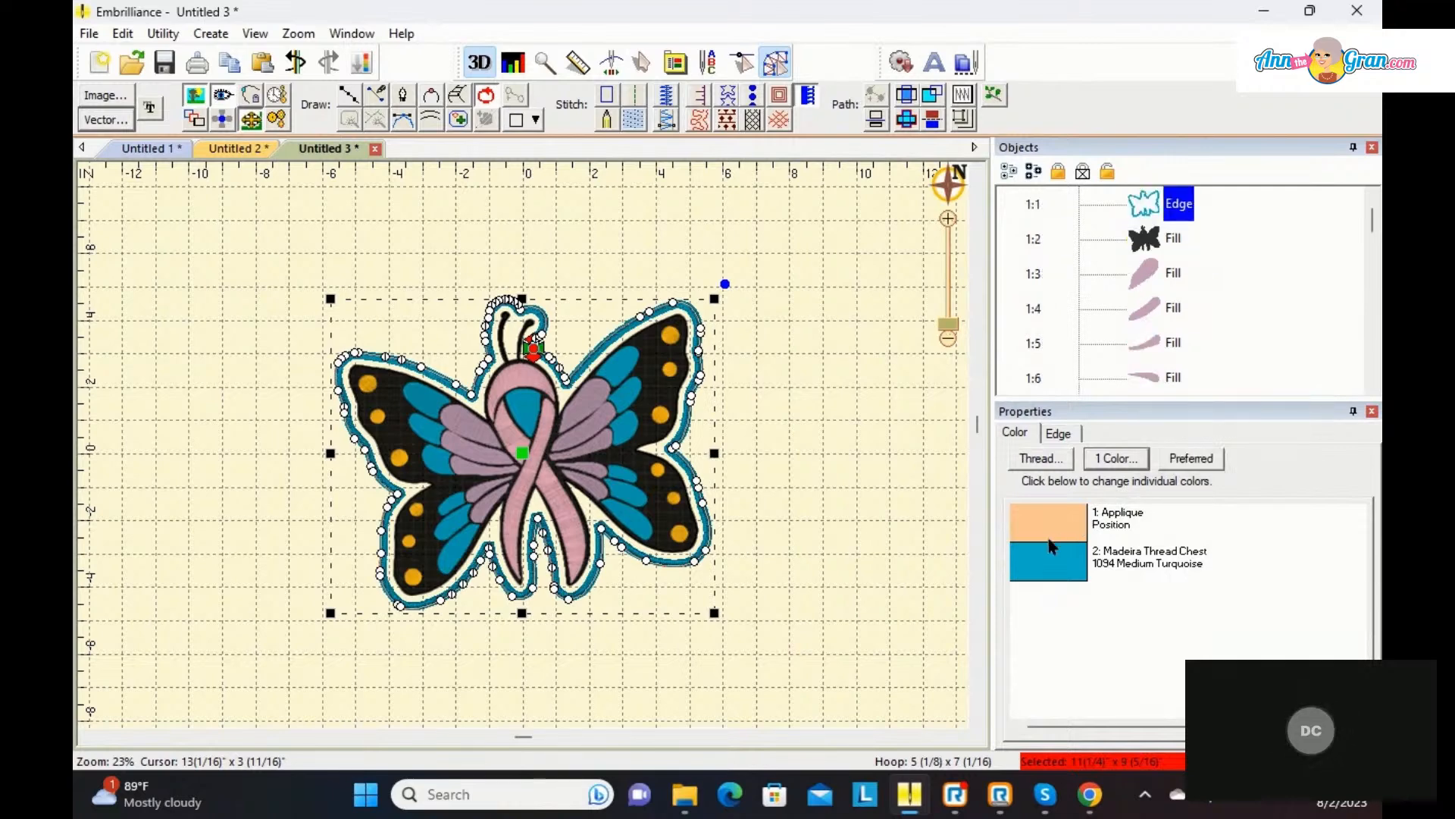
# Step: Turn on the fabric preview for the applique edge around the butterfly
pyautogui.click(1059, 434)
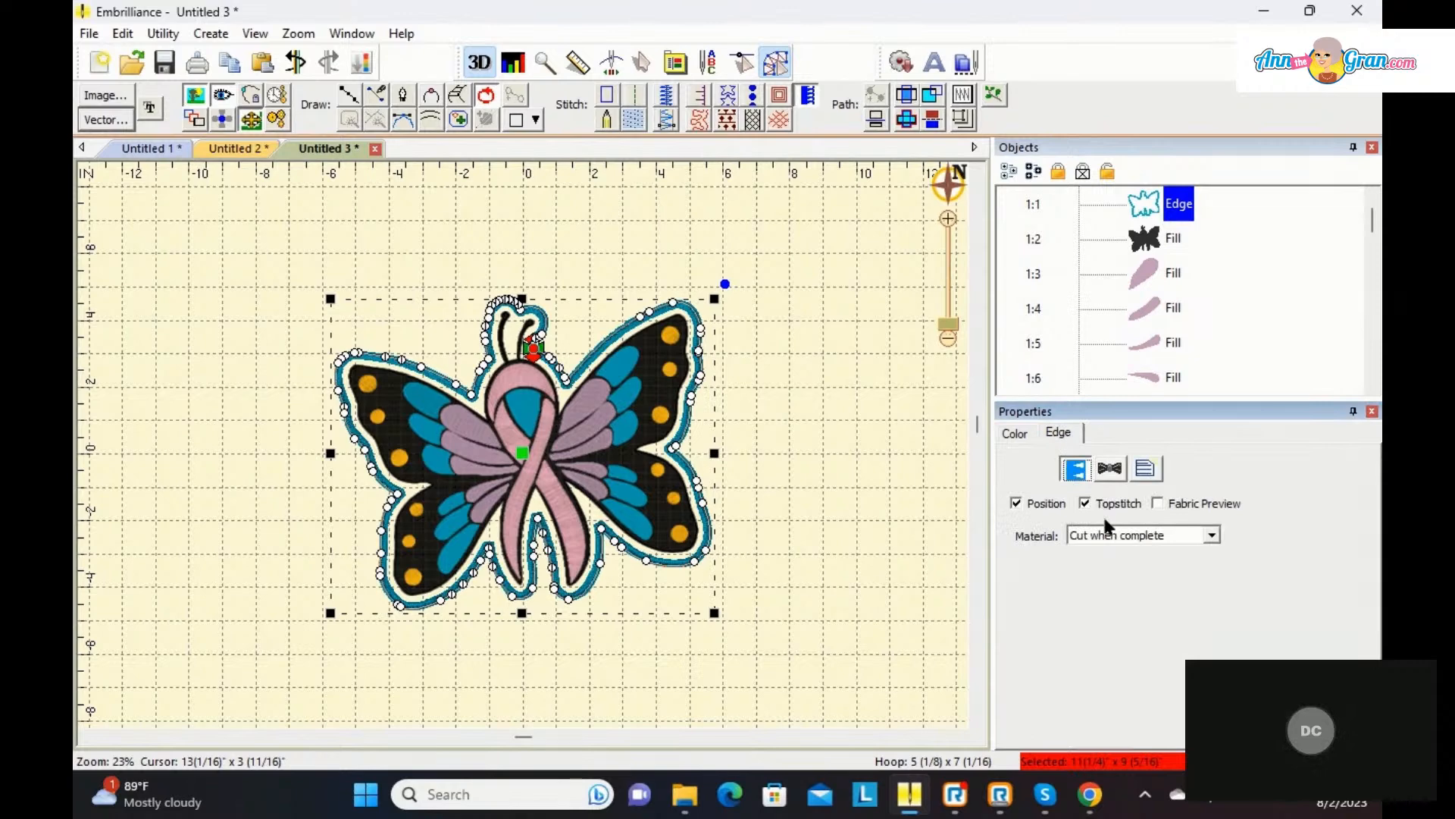
pyautogui.click(1154, 501)
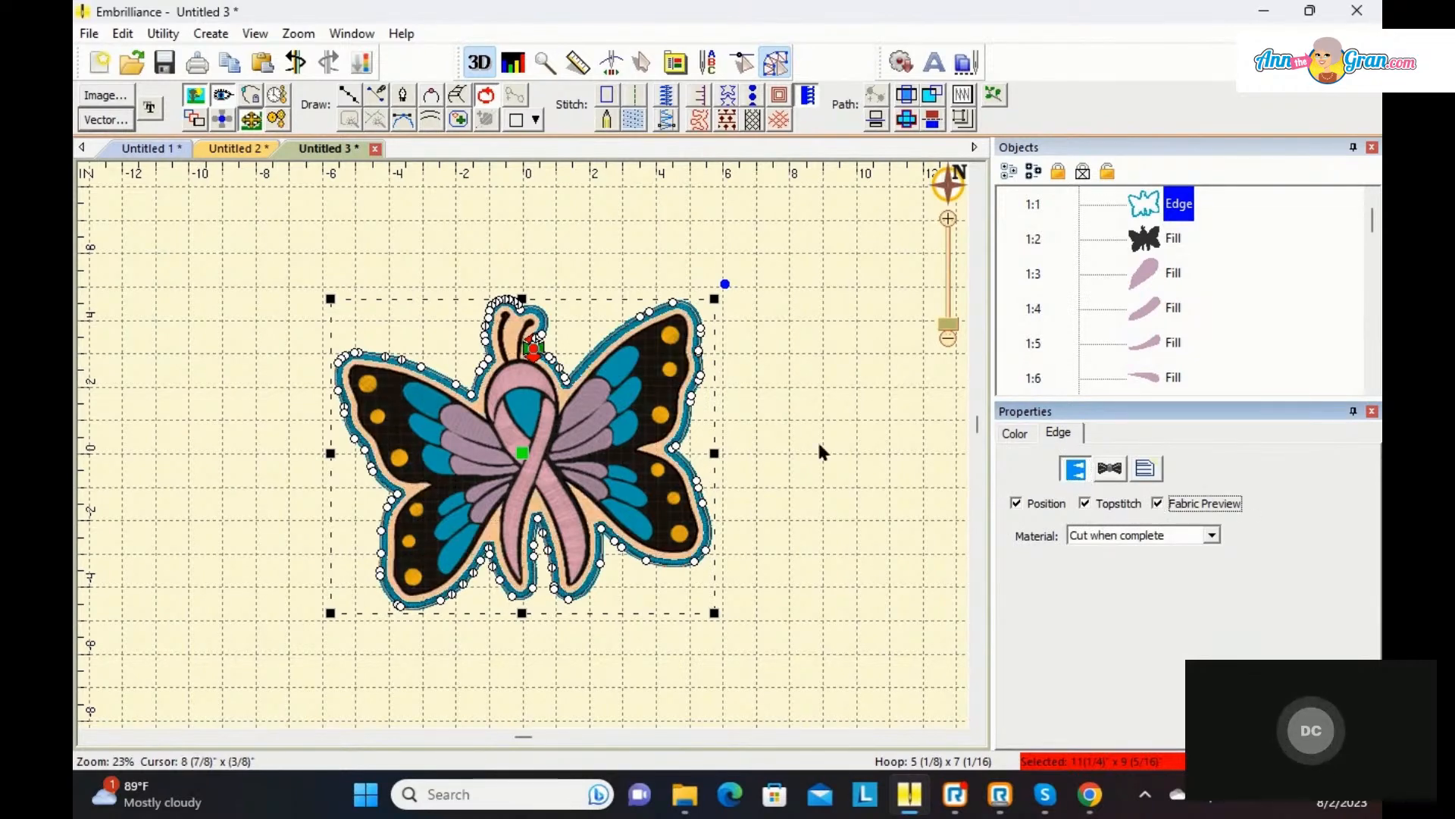
pyautogui.click(811, 409)
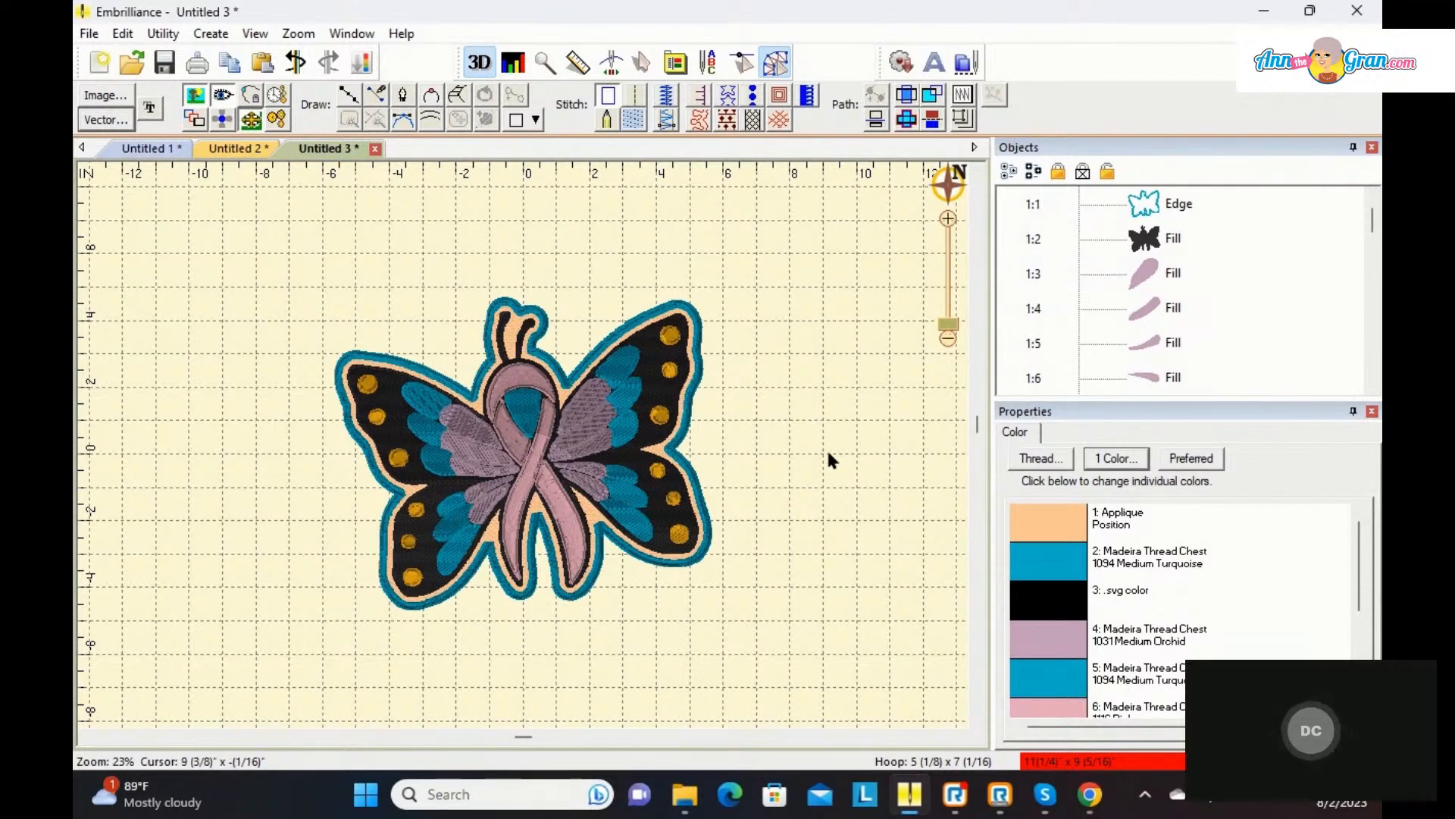
# Step: Switch the black butterfly fill's underlay from Contour and Perpendicular to Diagonal 1 and Diagonal 2
pyautogui.click(1151, 240)
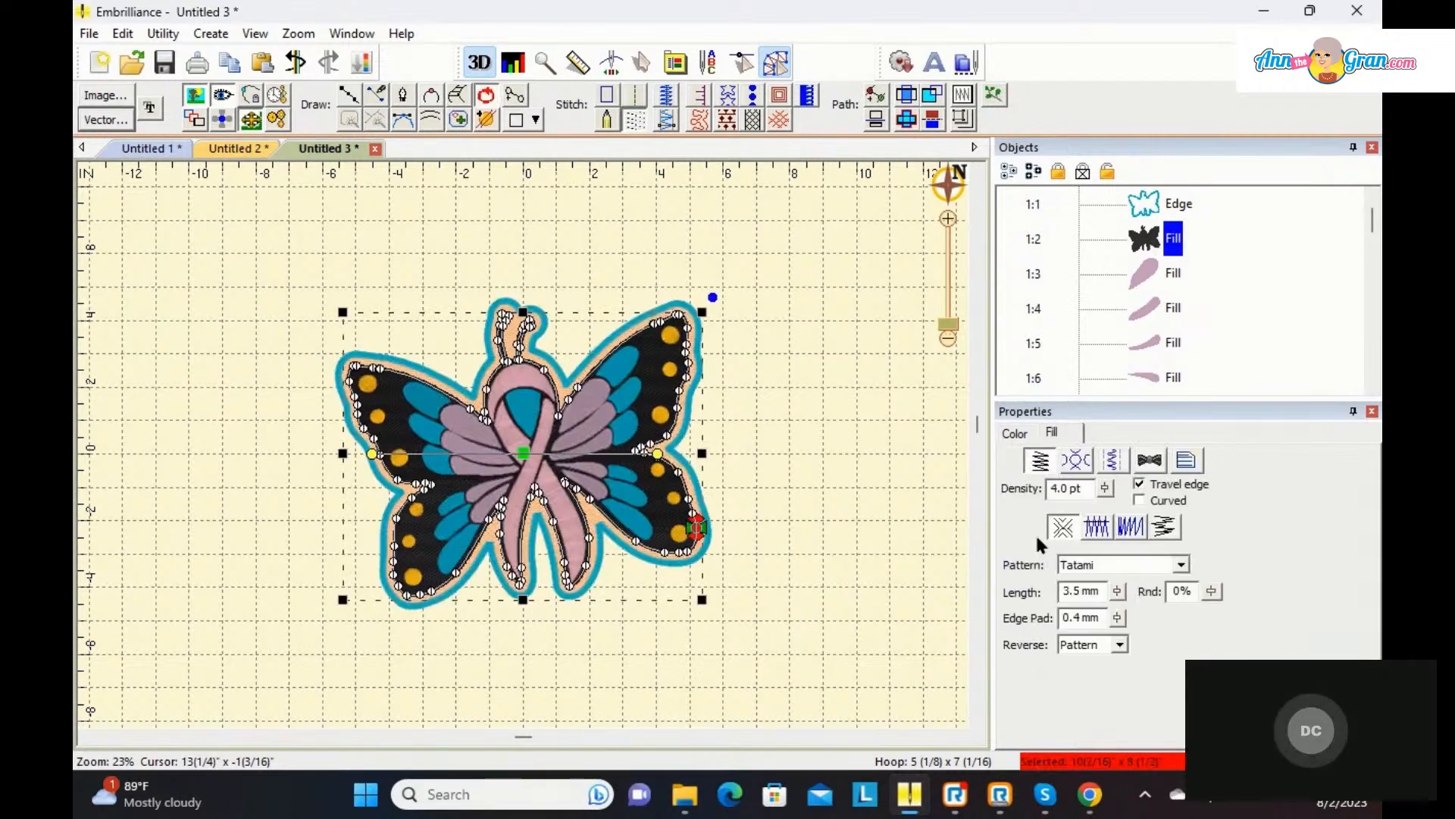
pyautogui.click(1109, 459)
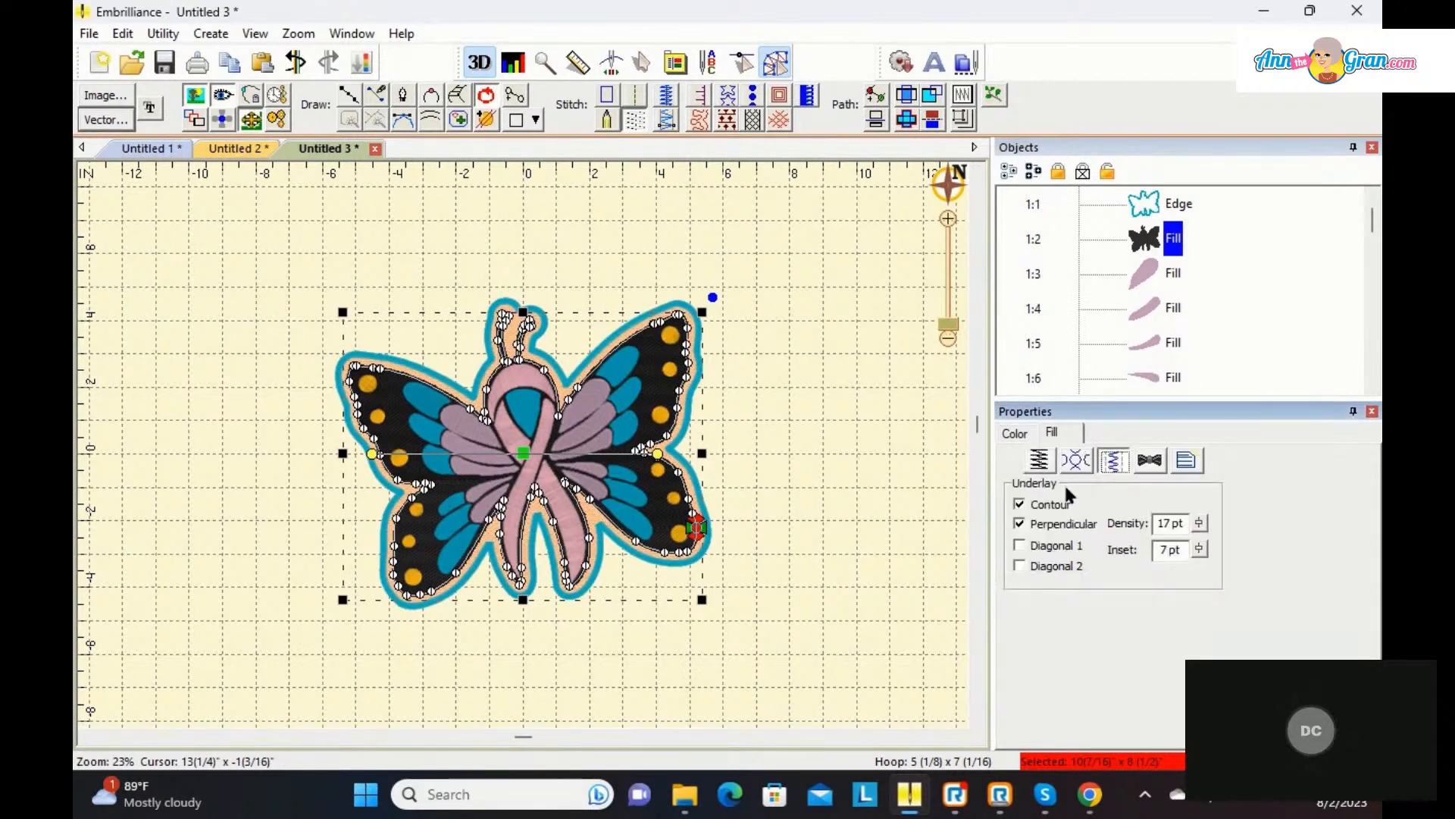
pyautogui.click(1019, 523)
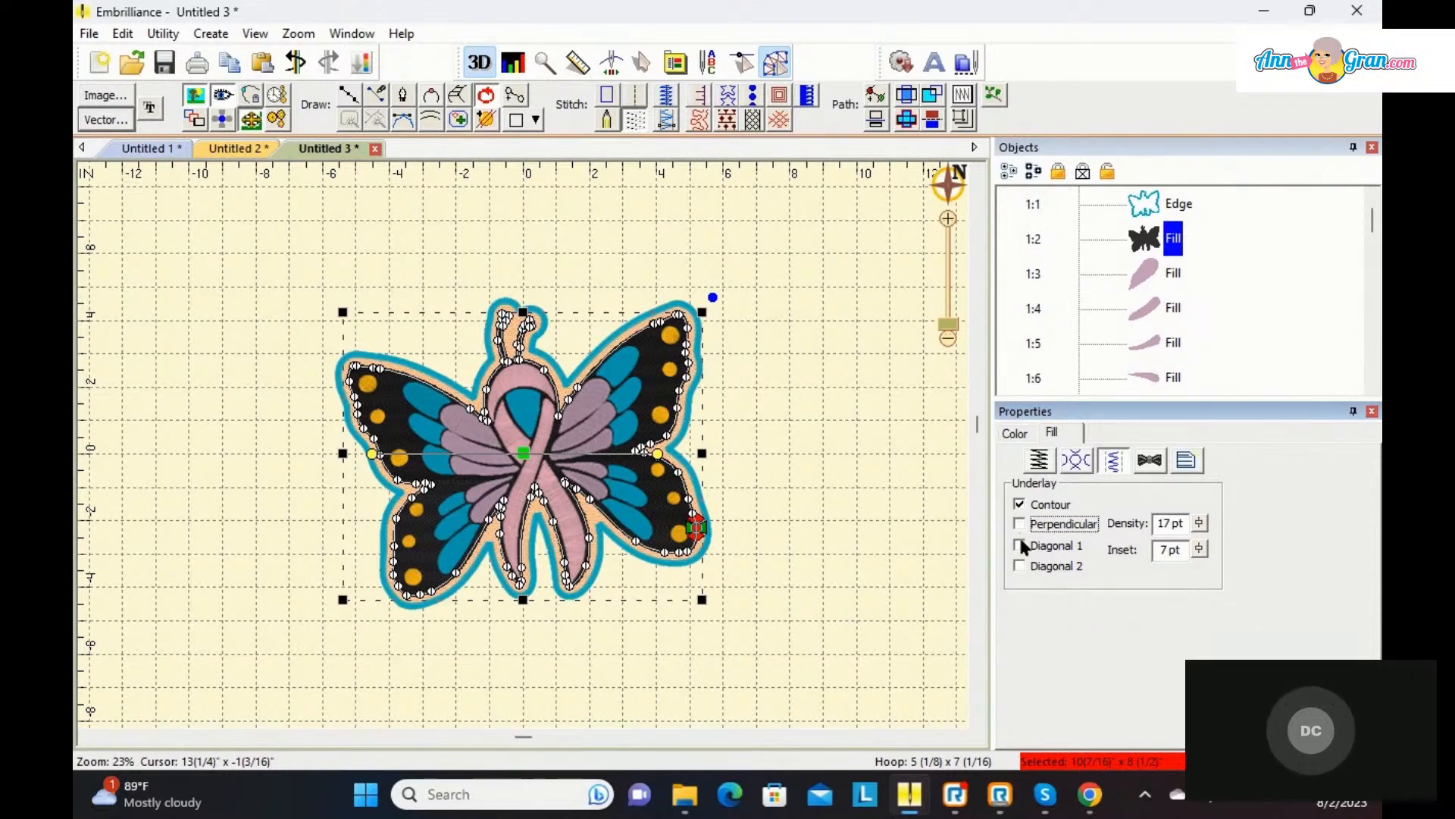
pyautogui.click(1020, 547)
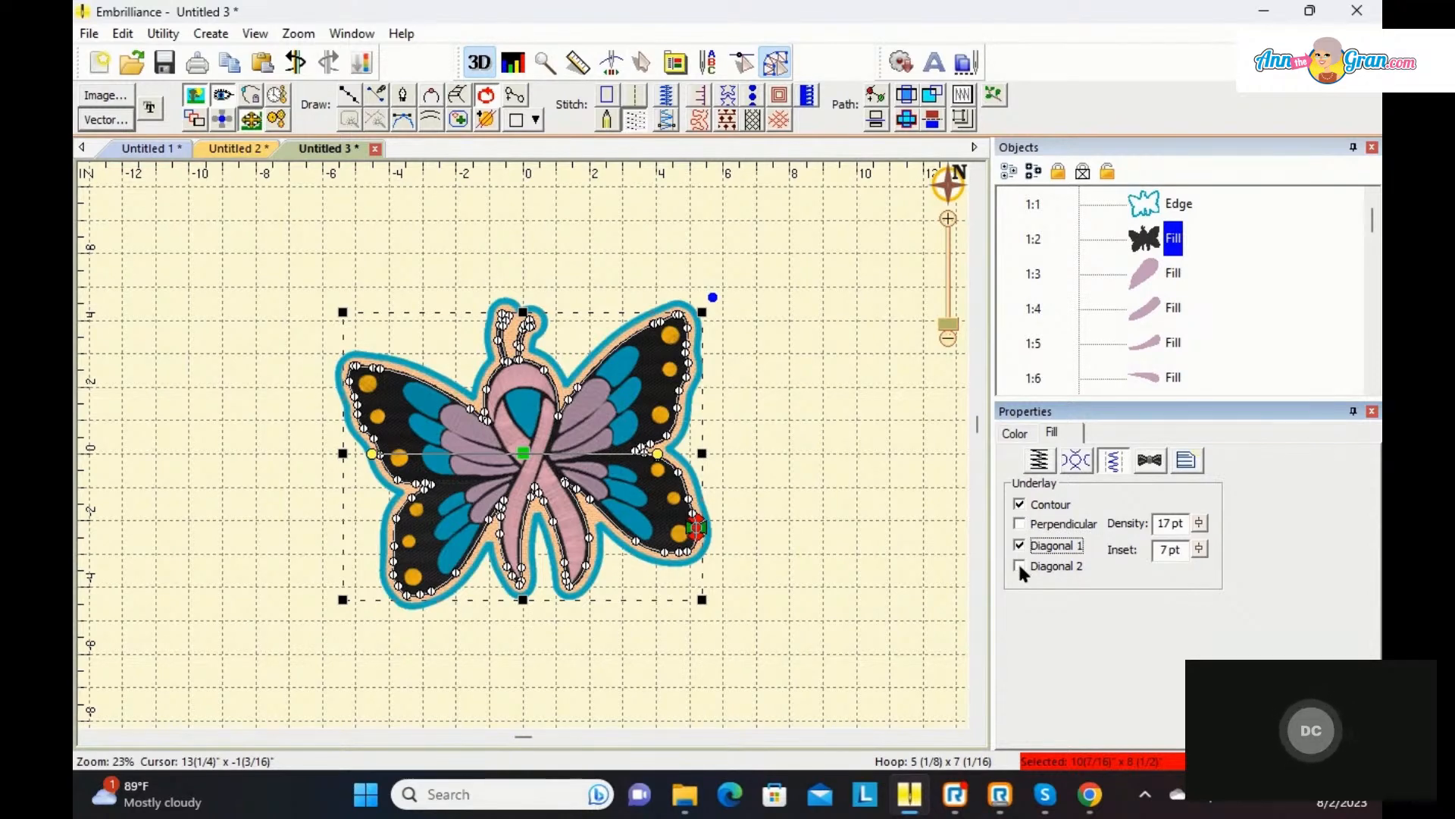
pyautogui.click(1019, 566)
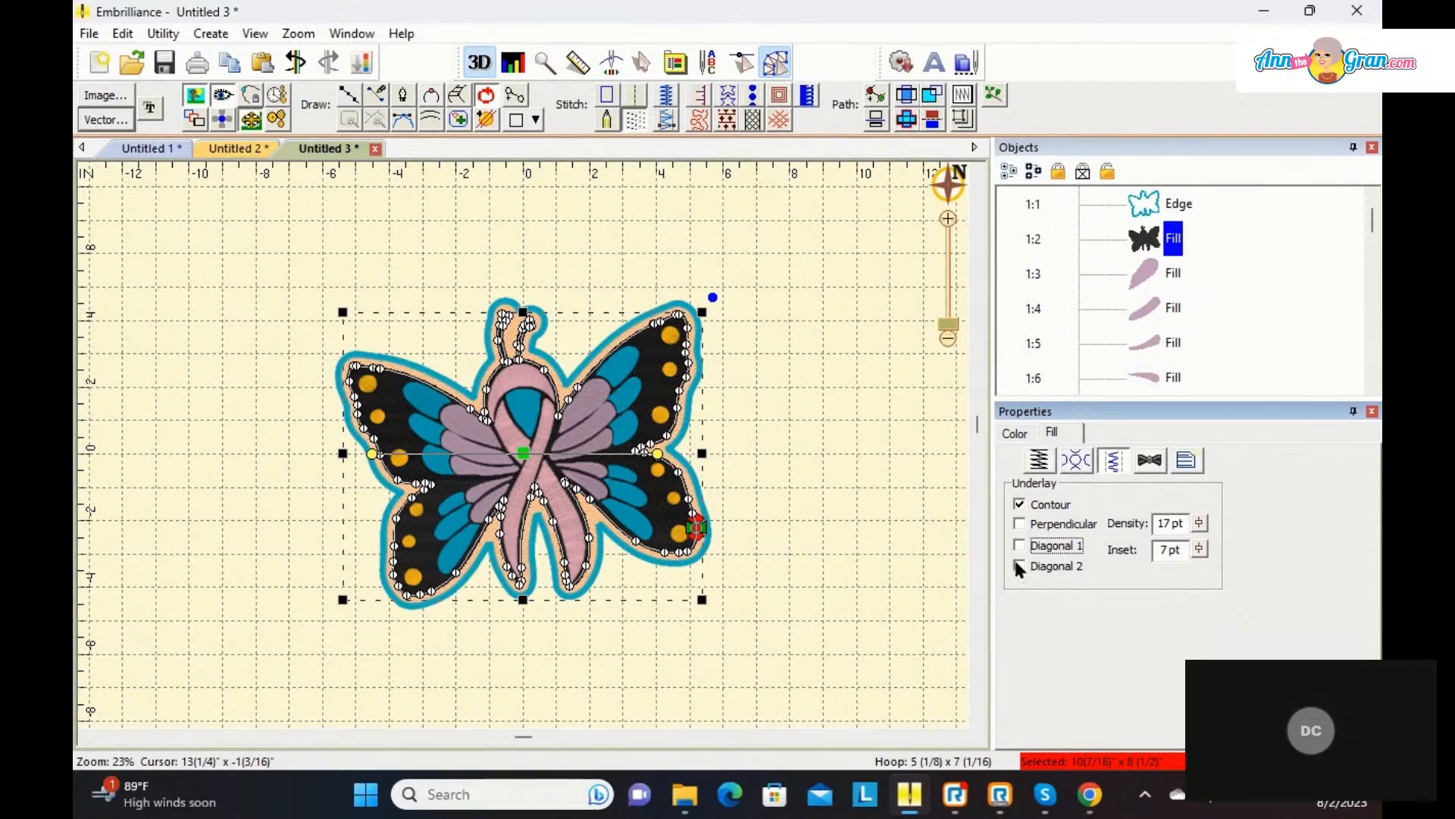
pyautogui.click(1016, 565)
pyautogui.click(1019, 546)
pyautogui.click(1020, 565)
pyautogui.click(1020, 504)
pyautogui.click(1019, 545)
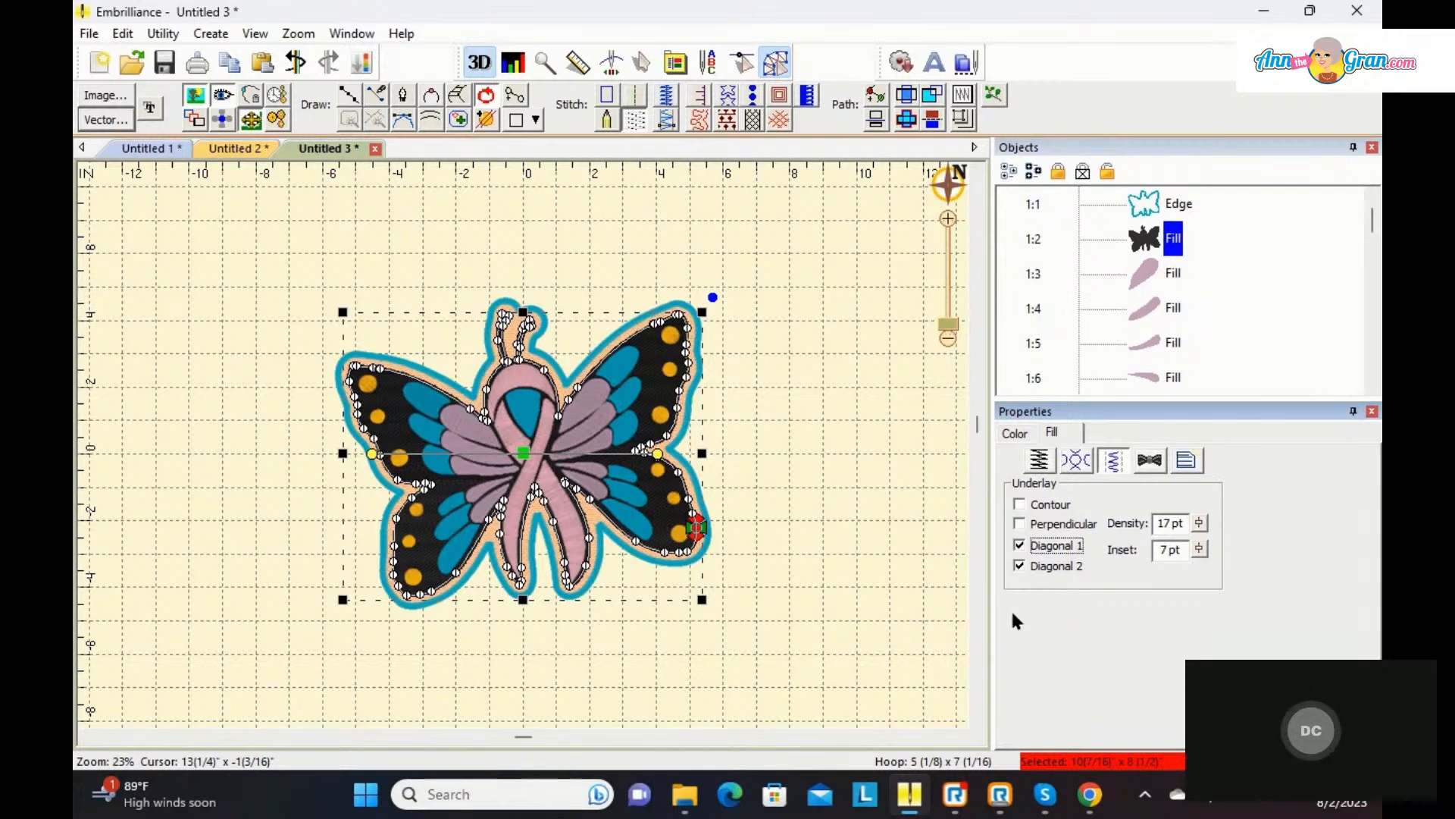
pyautogui.press('space')
# Step: Turn off the Contour and Perpendicular underlay of the turquoise fill in the upper right wing's top outer cell
pyautogui.click(626, 356)
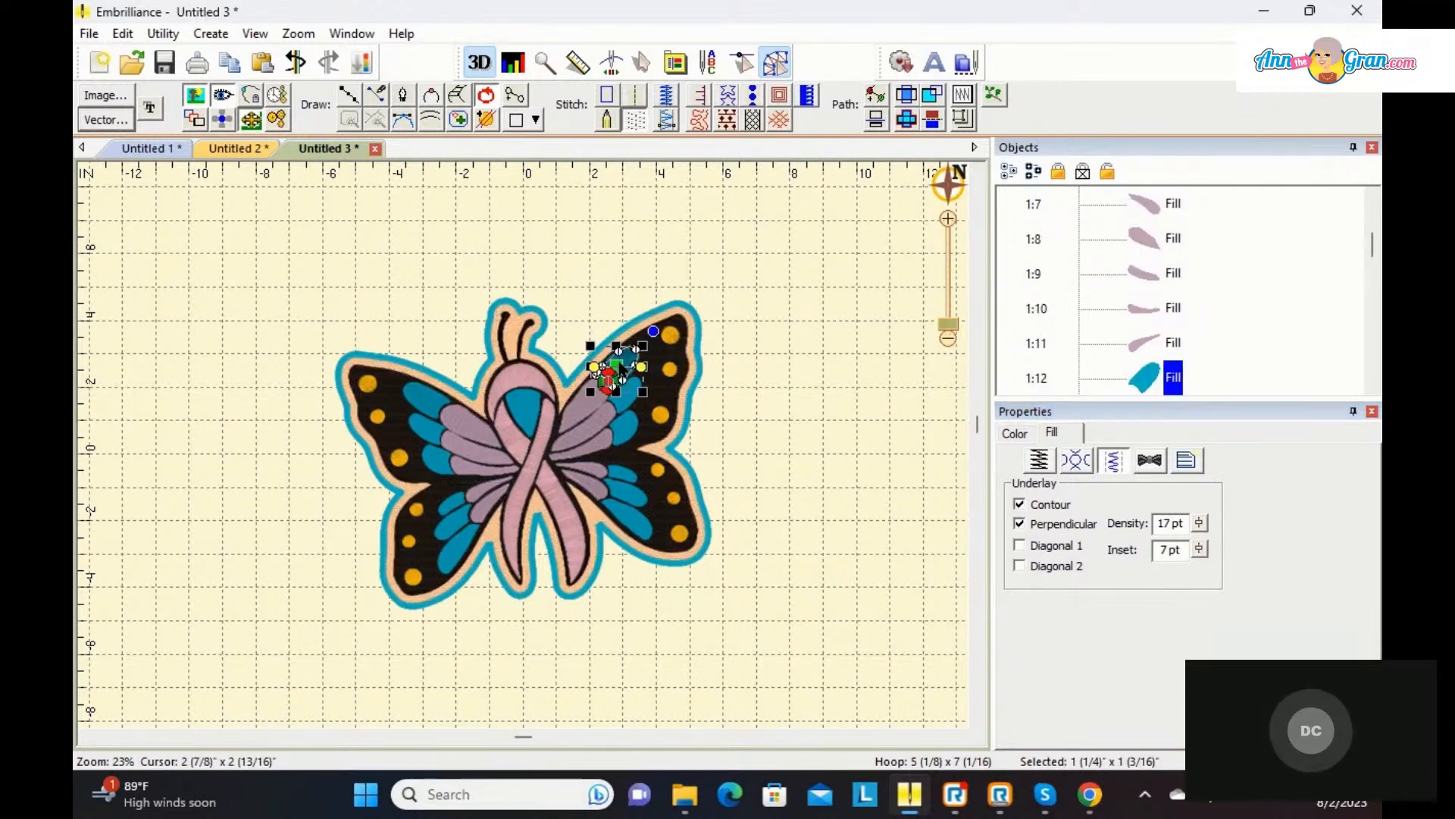
pyautogui.click(1020, 504)
pyautogui.click(1019, 524)
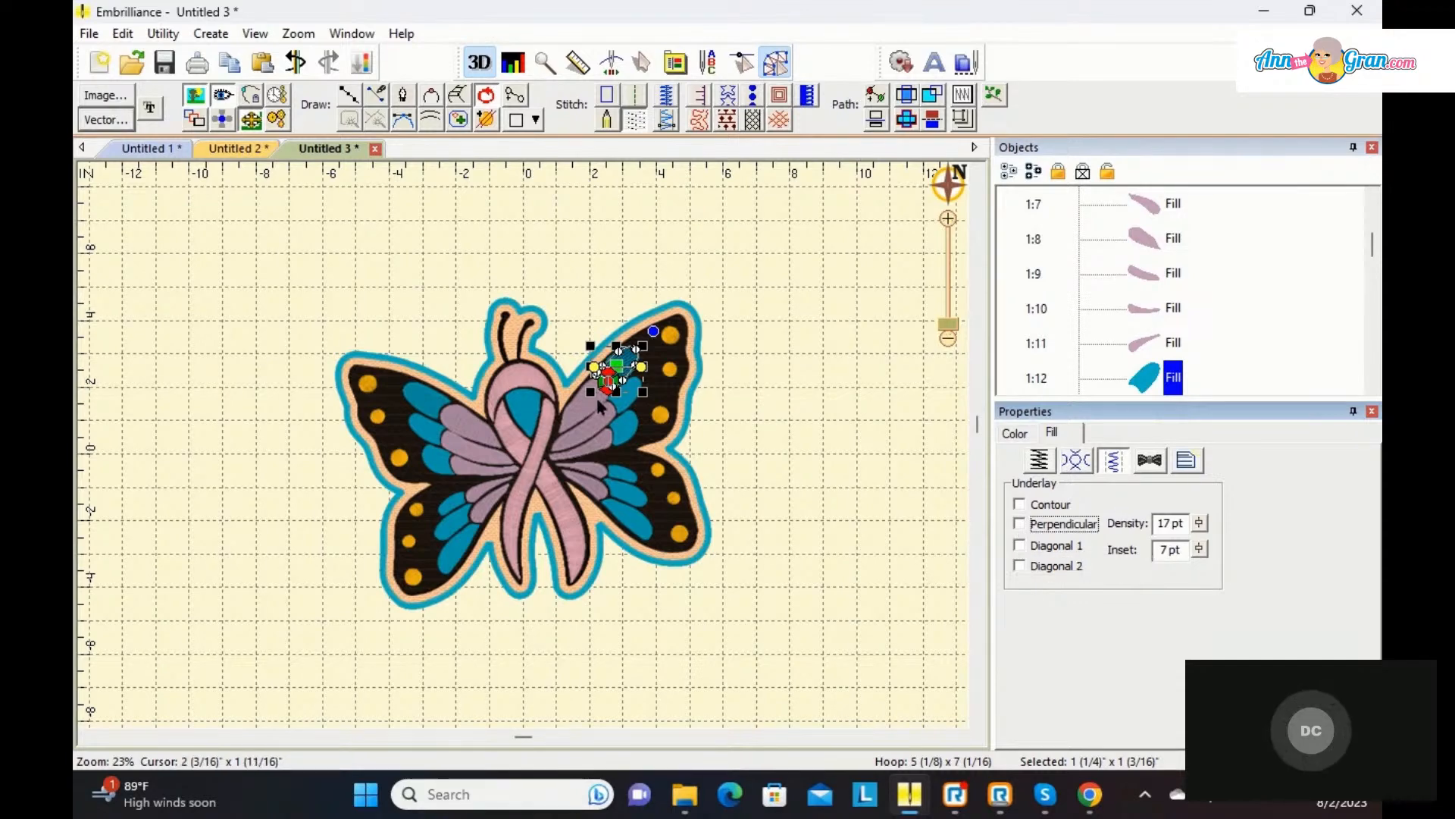
# Step: Tilt the stitch angle of the upper right wing's top turquoise fill and convert it to a satin column
pyautogui.moveTo(632, 371); pyautogui.dragTo(626, 384)
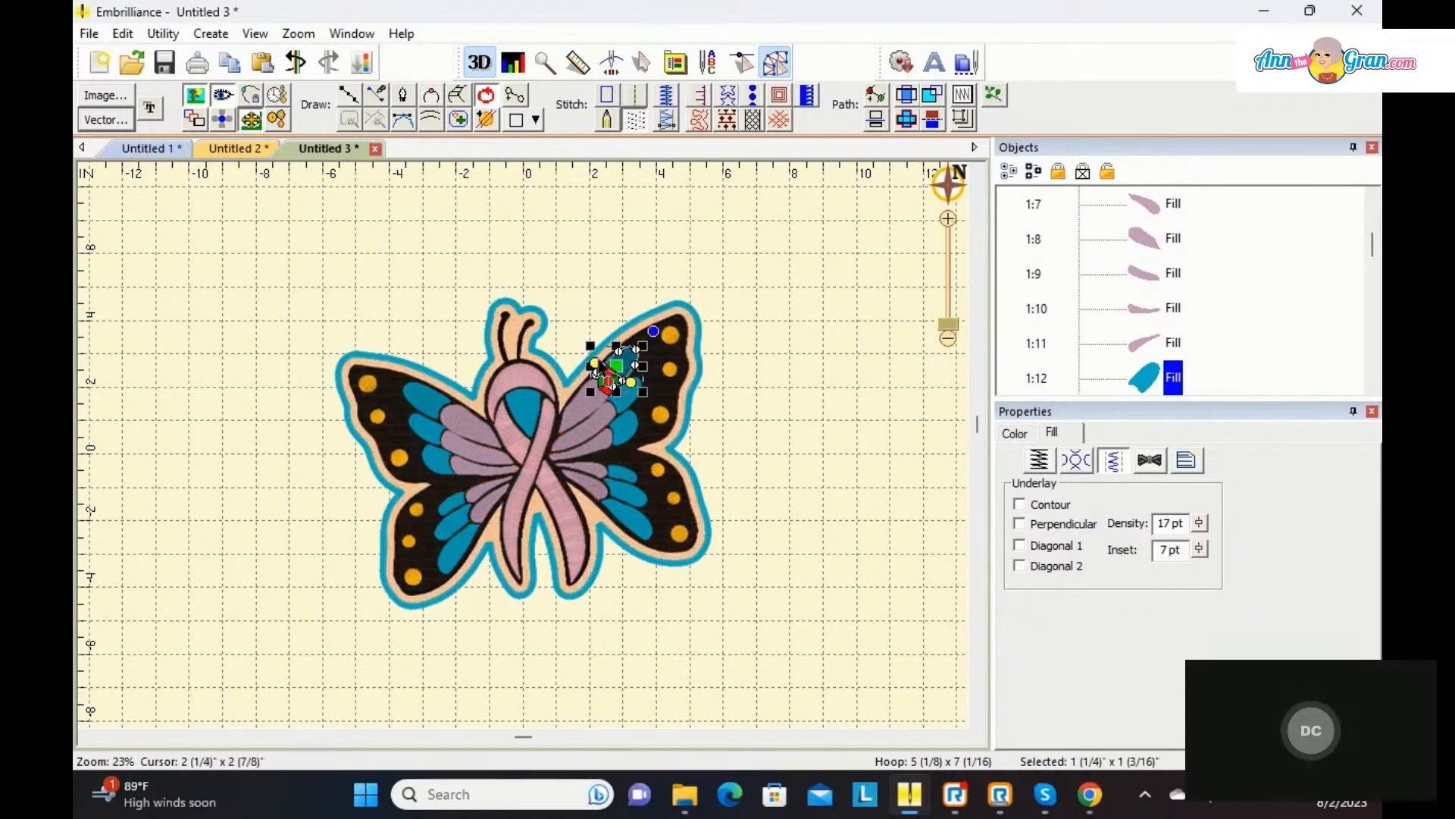
pyautogui.moveTo(595, 361); pyautogui.dragTo(602, 354)
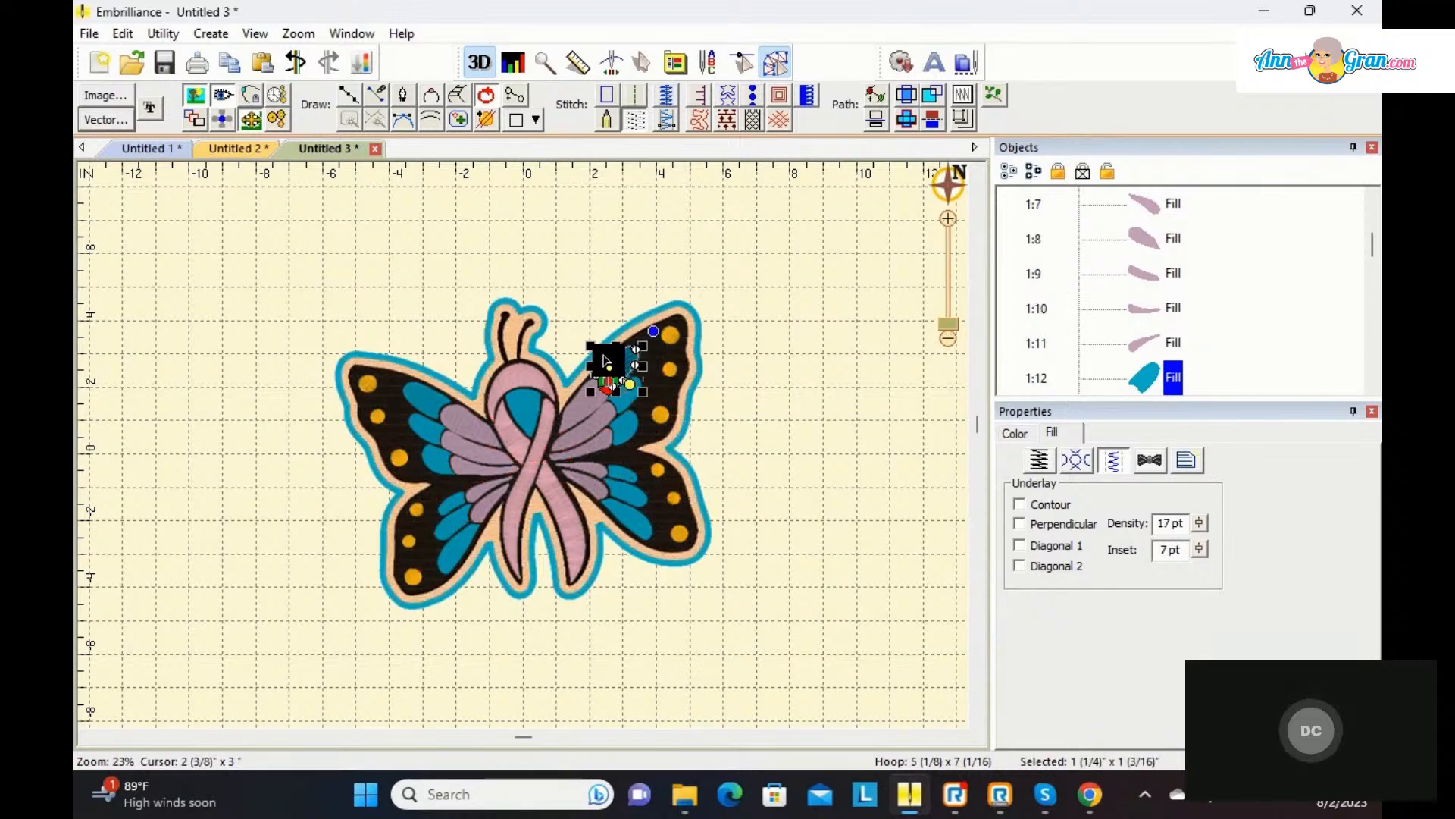
pyautogui.click(668, 121)
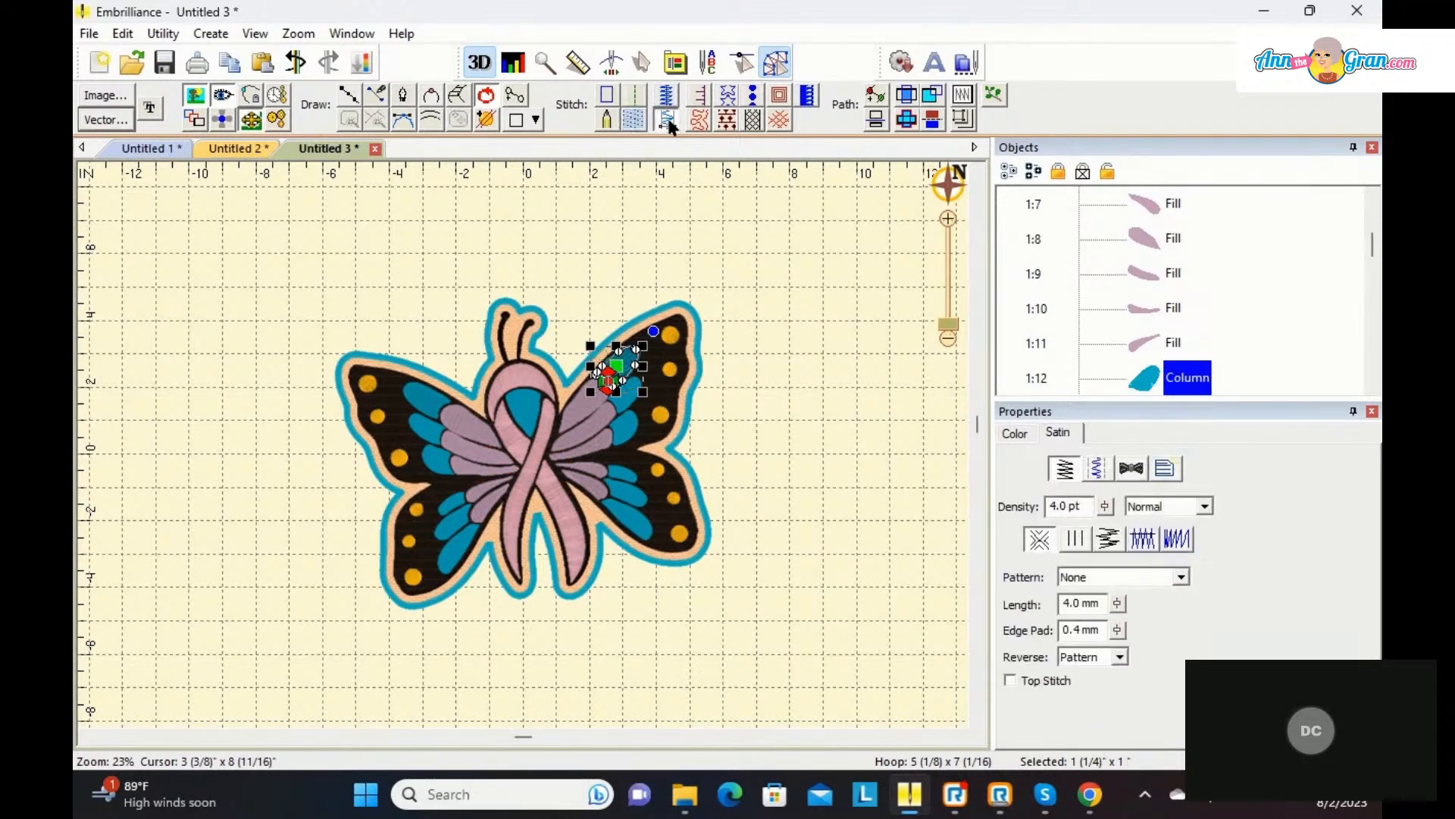
pyautogui.click(739, 354)
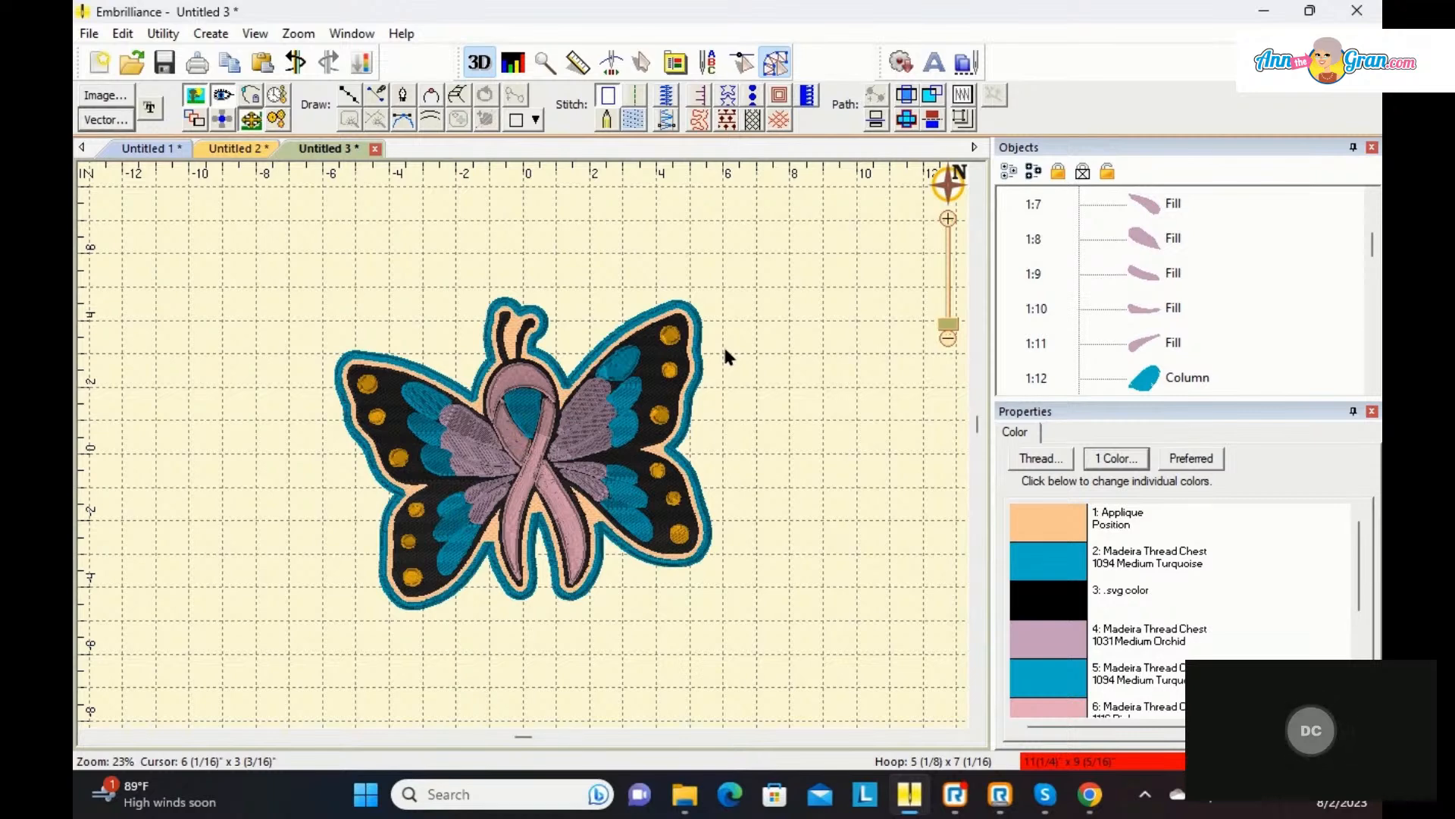
# Step: Adjust the stitch angle of the turquoise fill in the upper left wing's top outer cell slightly
pyautogui.click(423, 397)
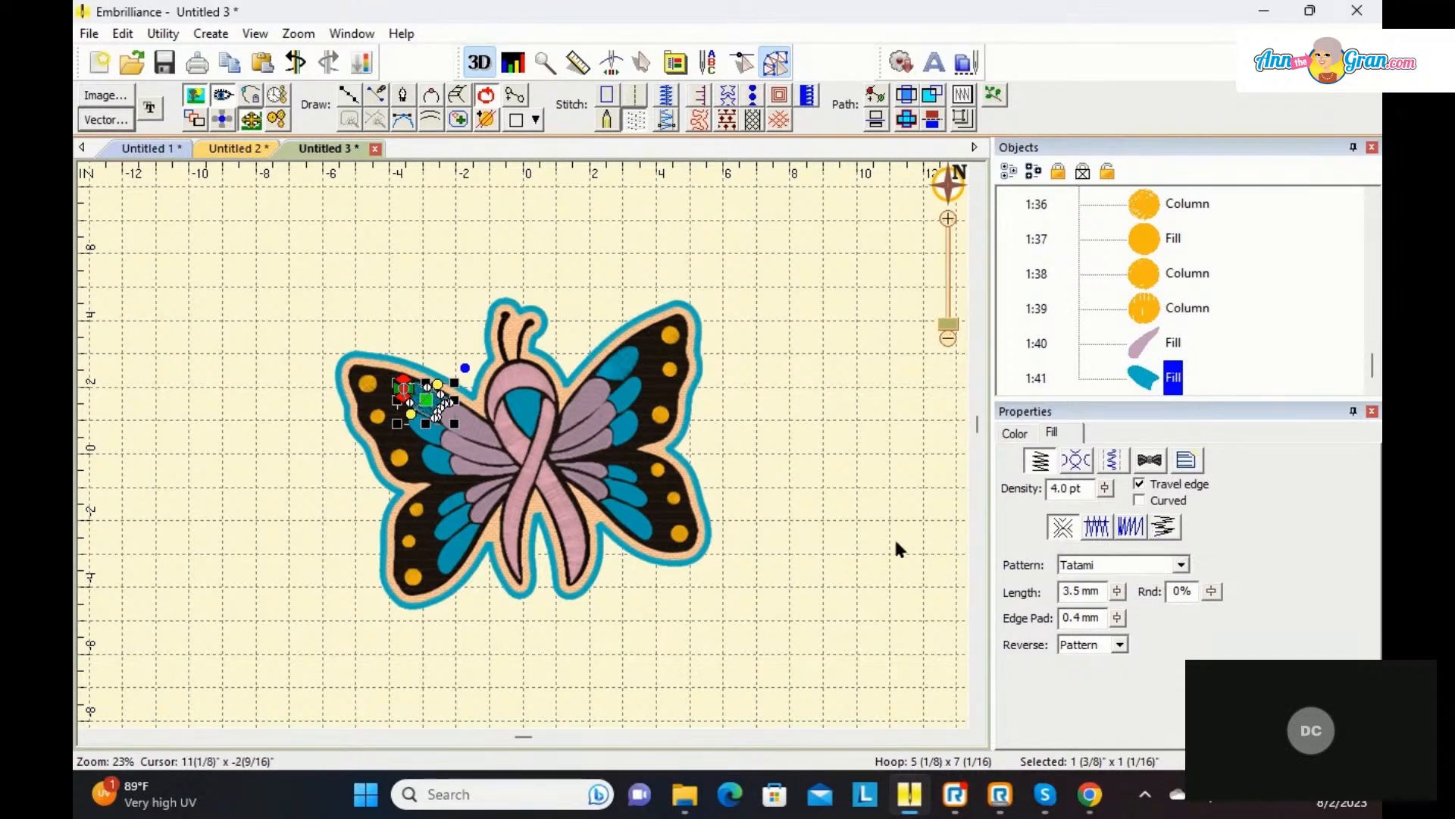
pyautogui.click(821, 539)
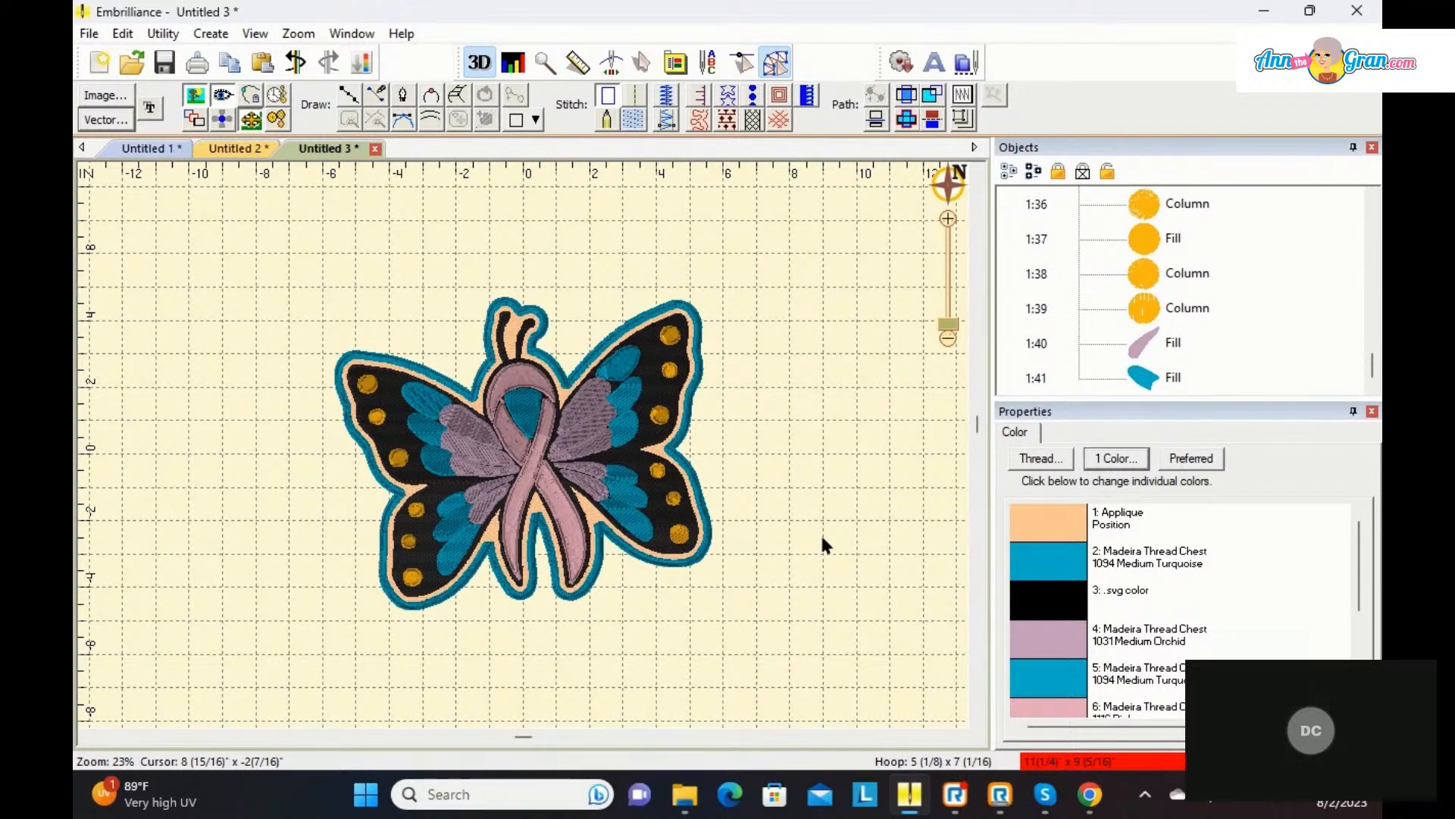
pyautogui.click(425, 404)
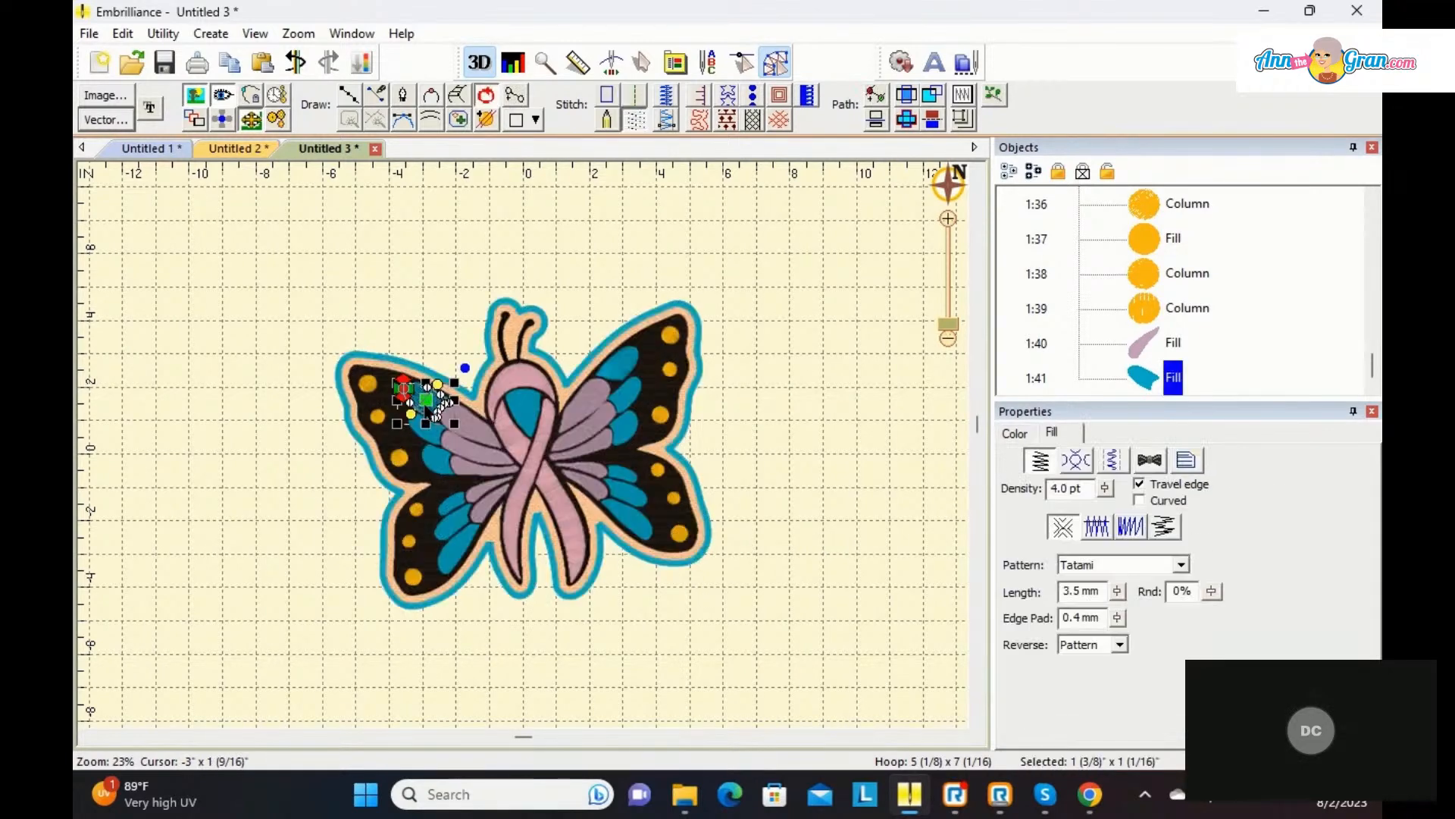
pyautogui.moveTo(420, 419); pyautogui.dragTo(422, 422)
pyautogui.rightClick(446, 311)
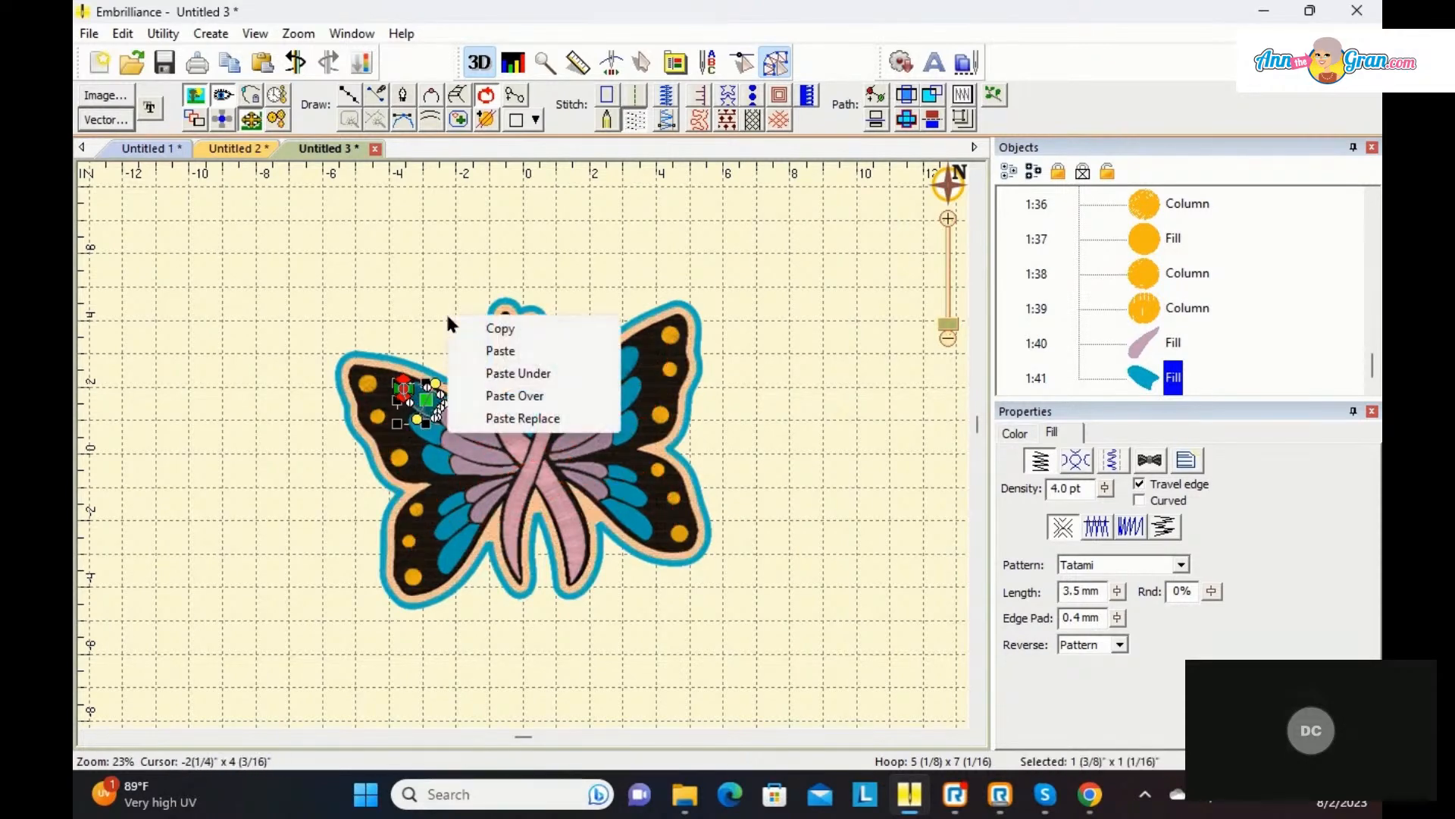
pyautogui.click(438, 307)
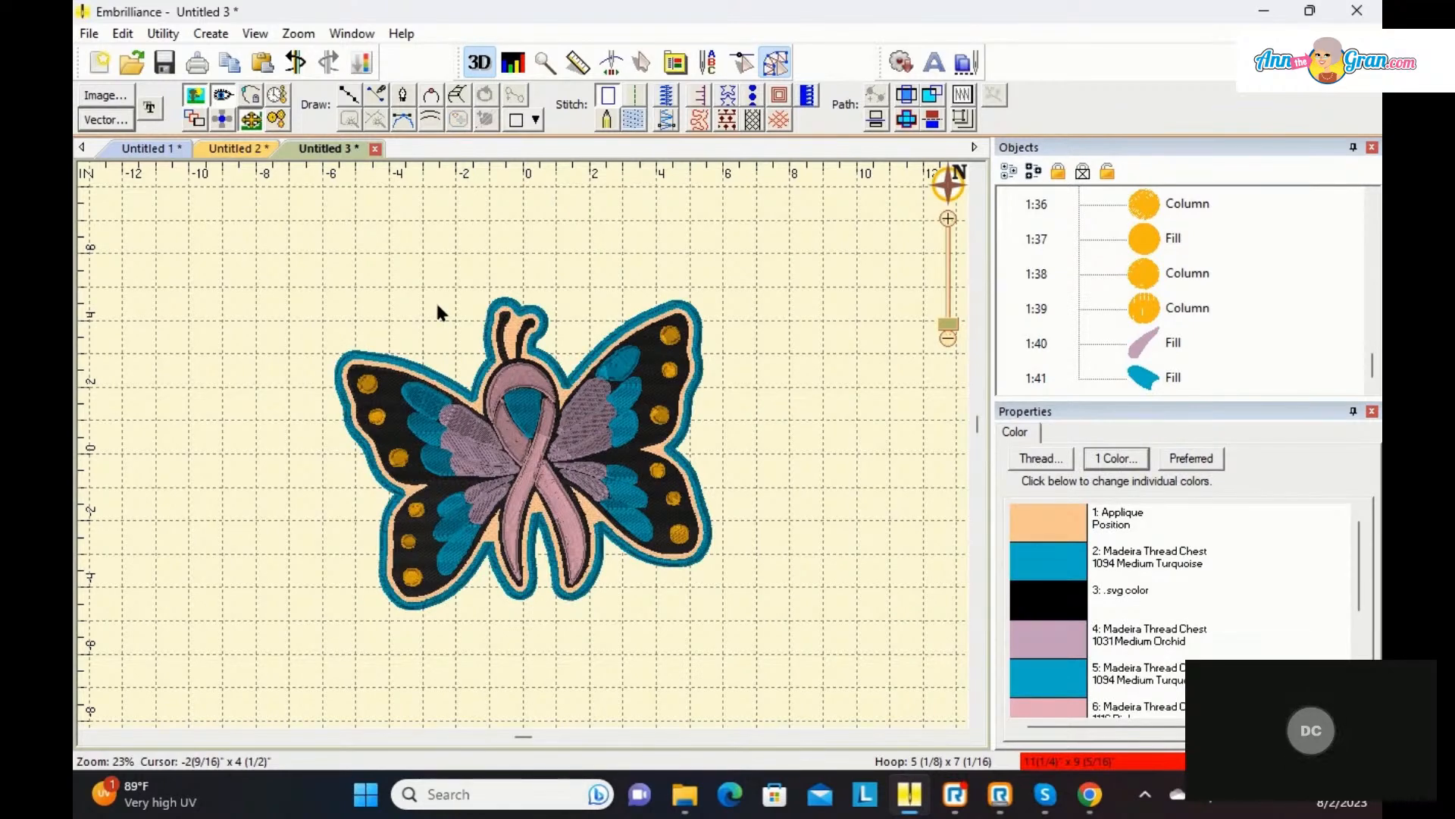
# Step: Convert the turquoise column in the upper right wing's top outer cell back to a fill and angle its stitches diagonally
pyautogui.click(615, 369)
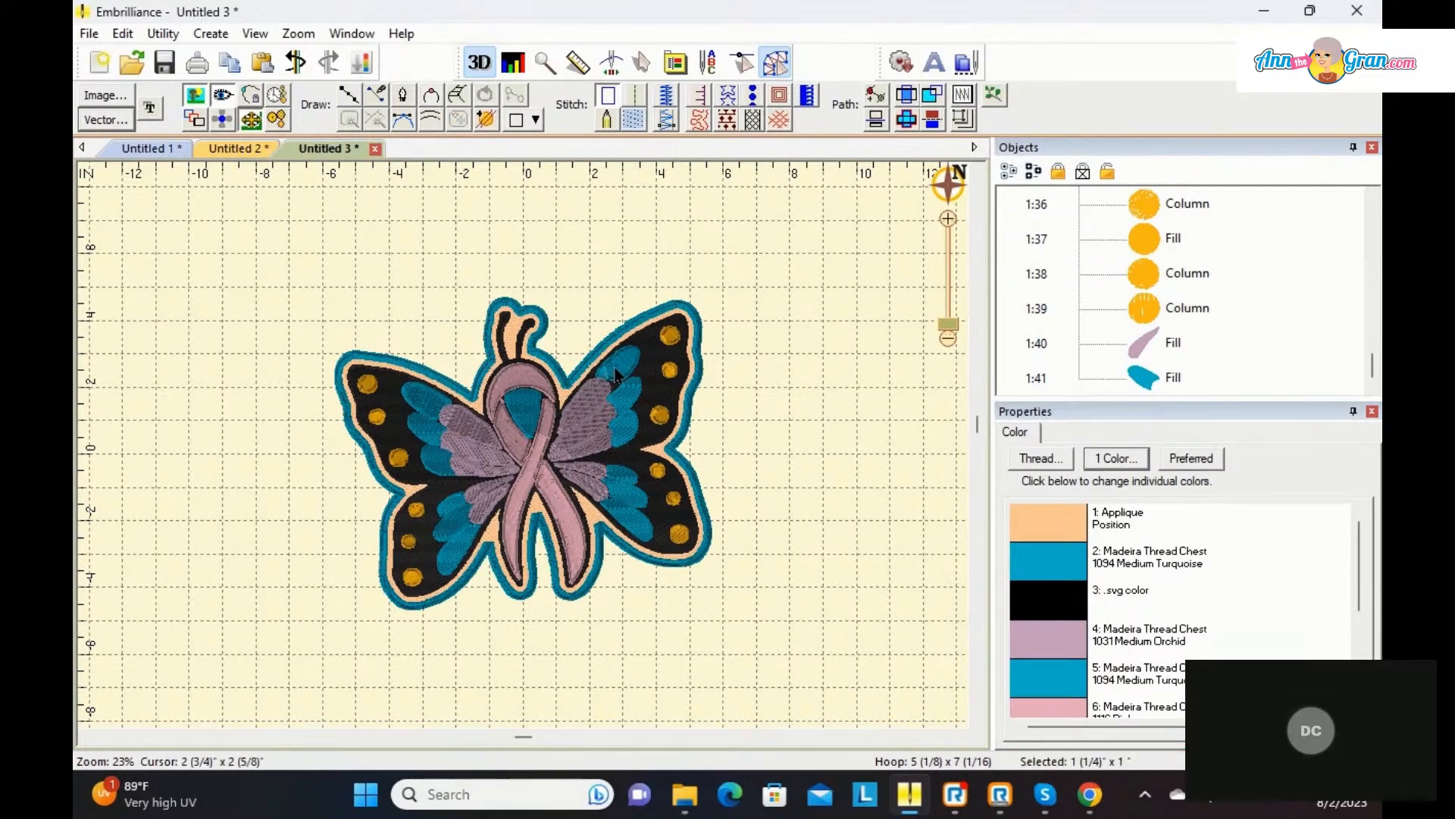
pyautogui.click(615, 369)
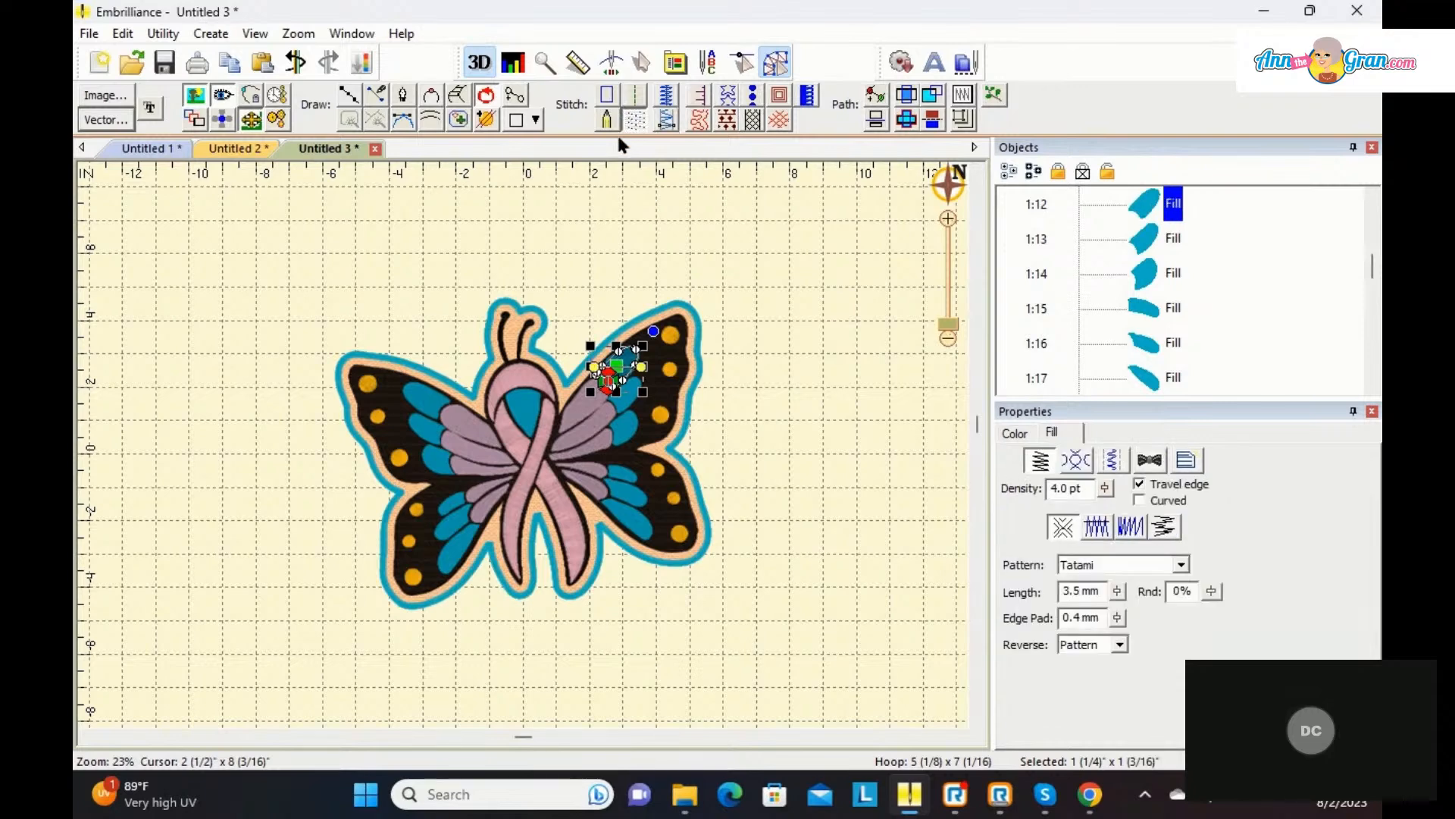
pyautogui.moveTo(643, 371); pyautogui.dragTo(603, 354)
pyautogui.click(773, 347)
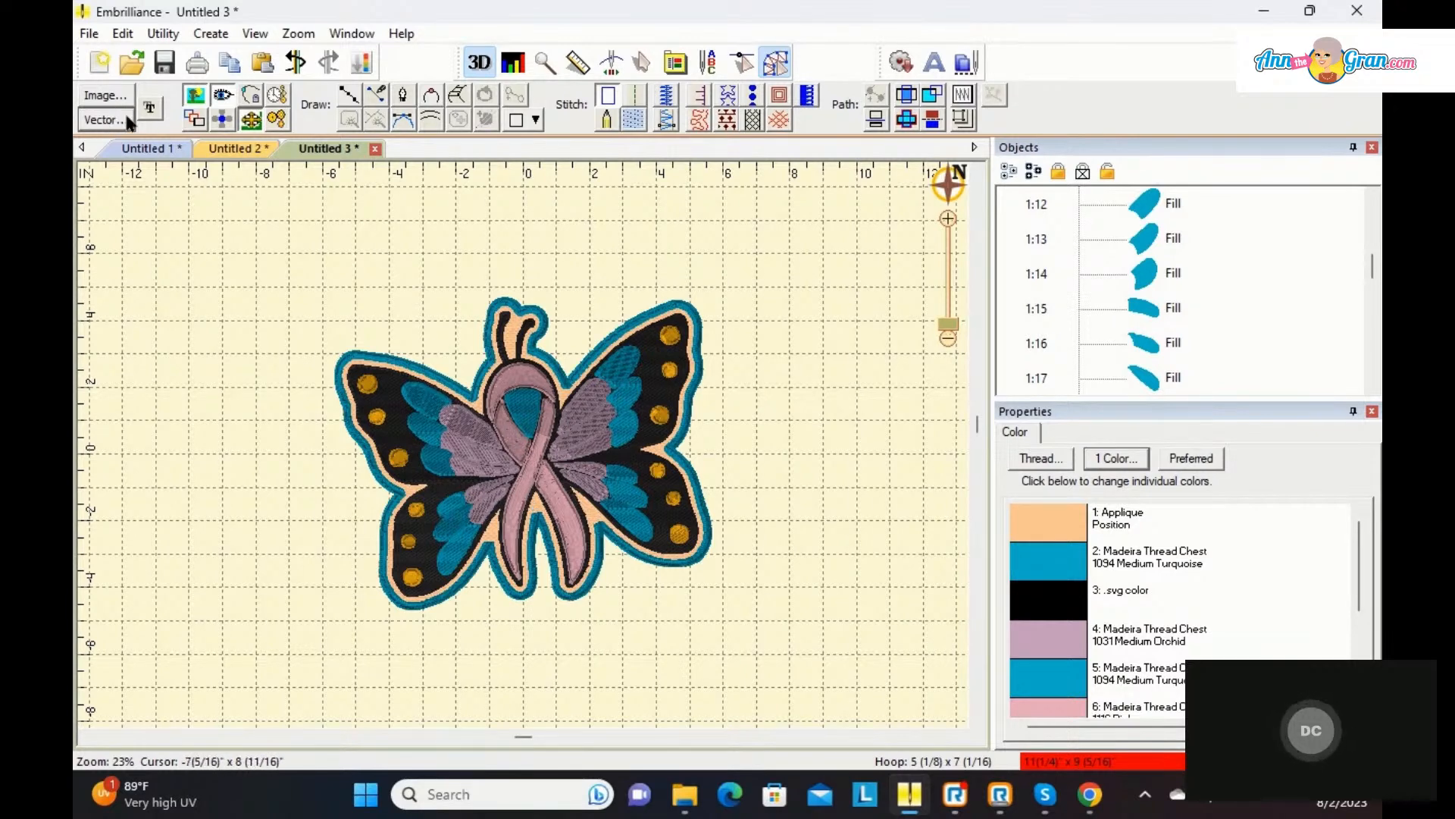
# Step: Create TrueType text art reading "Cure" in the Arial Baltic font
pyautogui.click(149, 112)
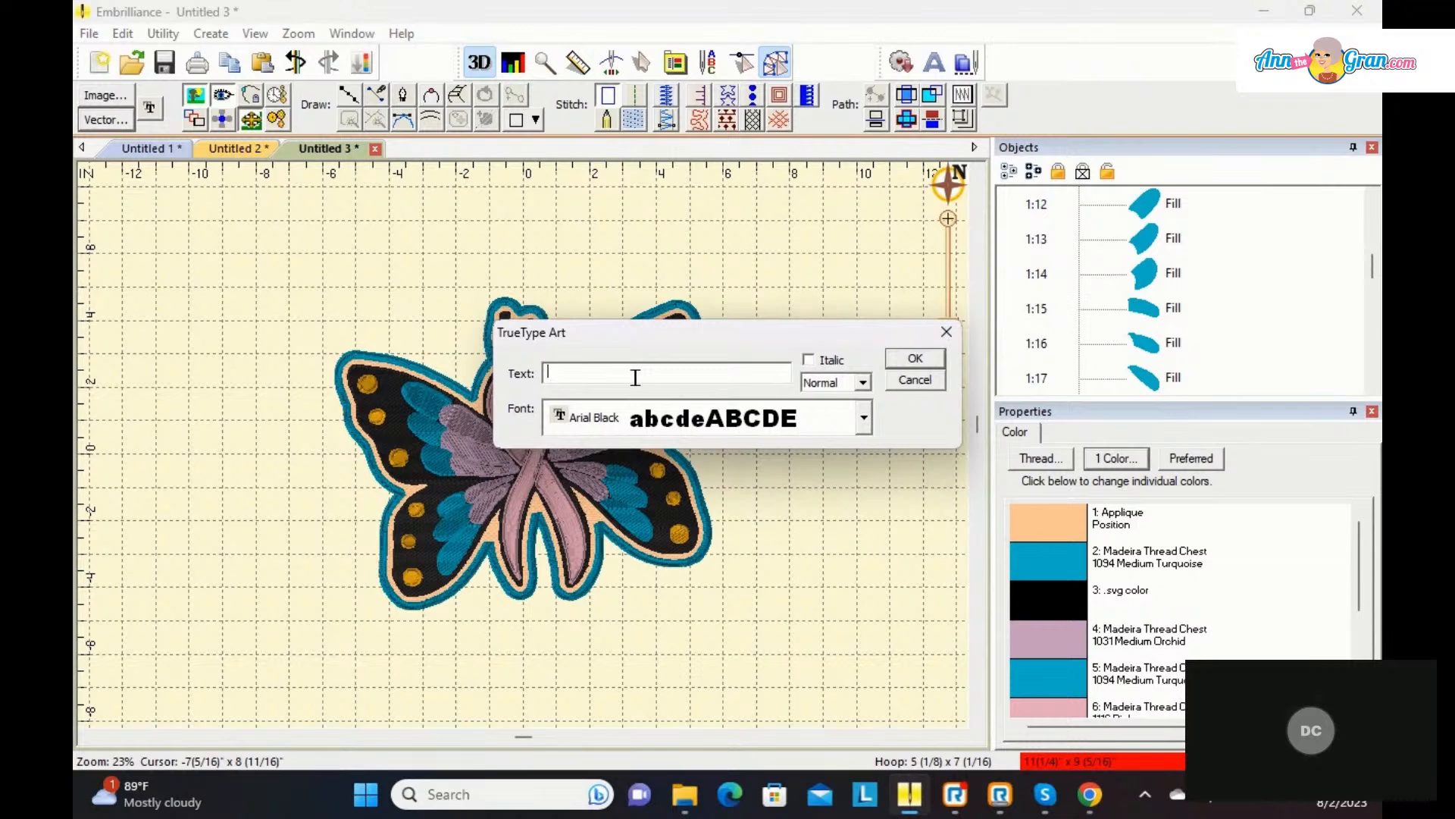
pyautogui.write('Cure')
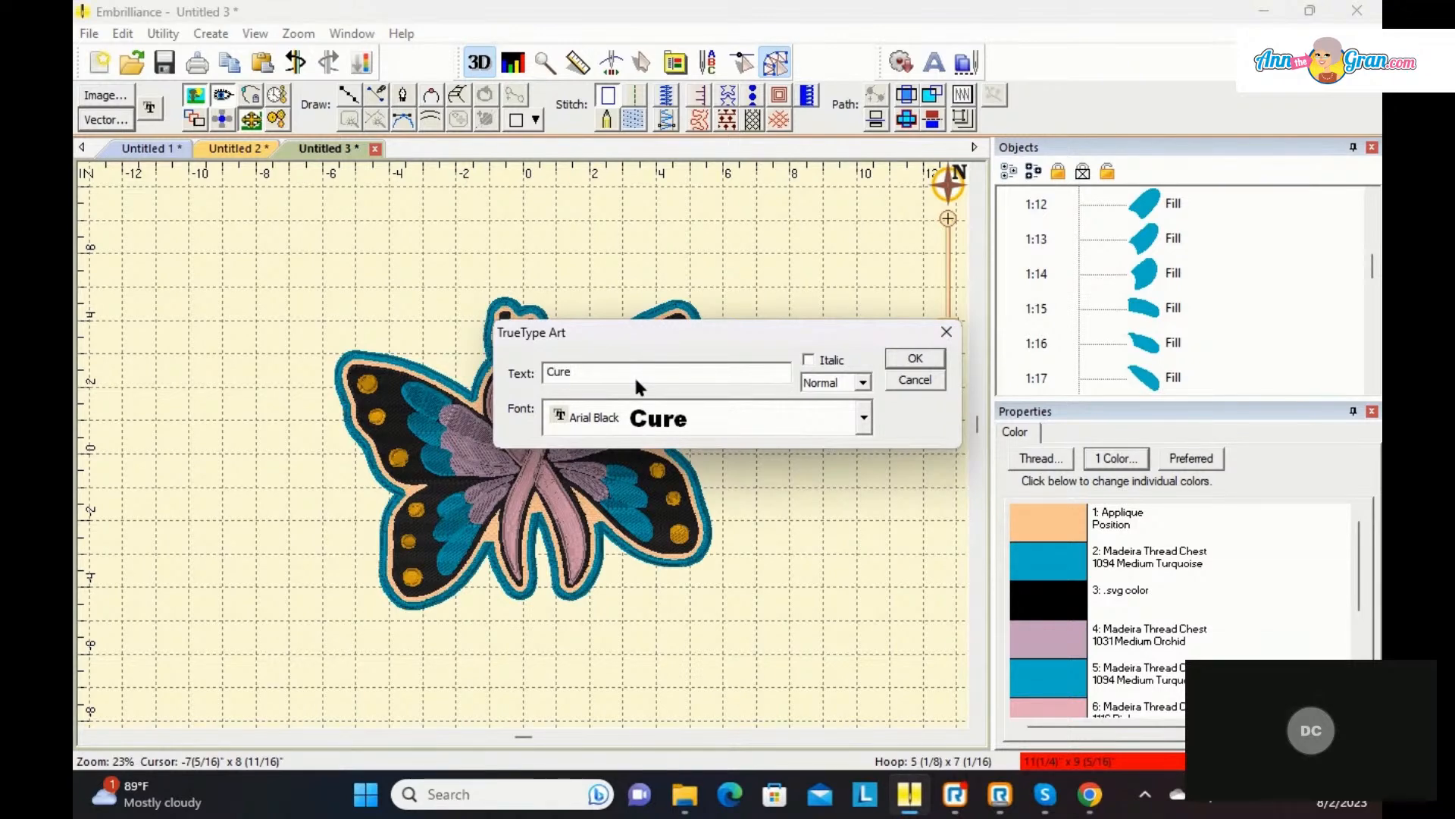
pyautogui.scroll(1, 758, 425)
pyautogui.click(917, 359)
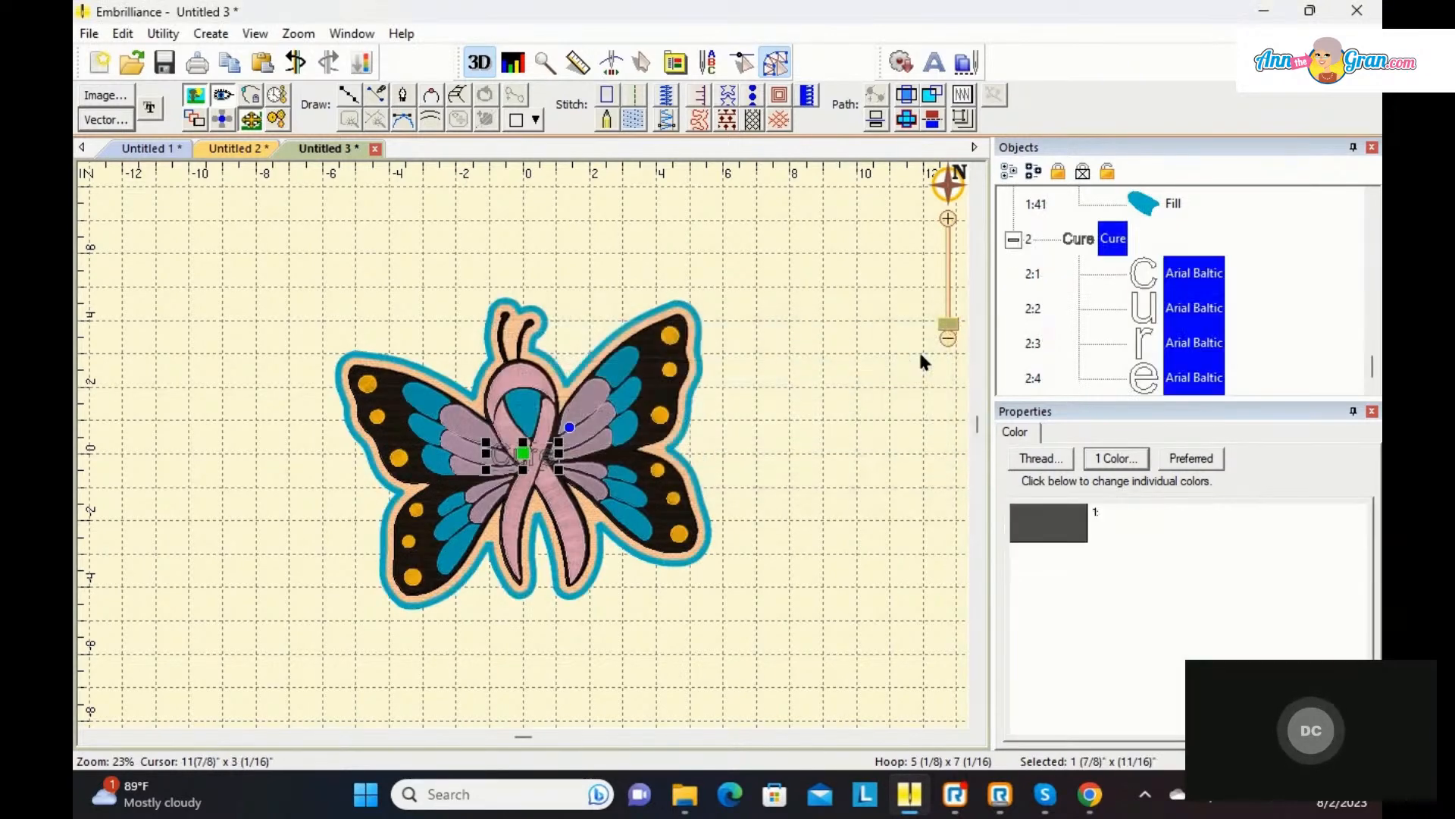
# Step: Enlarge the Cure outlines to about 6 3/4" x 2 7/16" below the butterfly and convert them to satin columns
pyautogui.moveTo(524, 460); pyautogui.dragTo(407, 297)
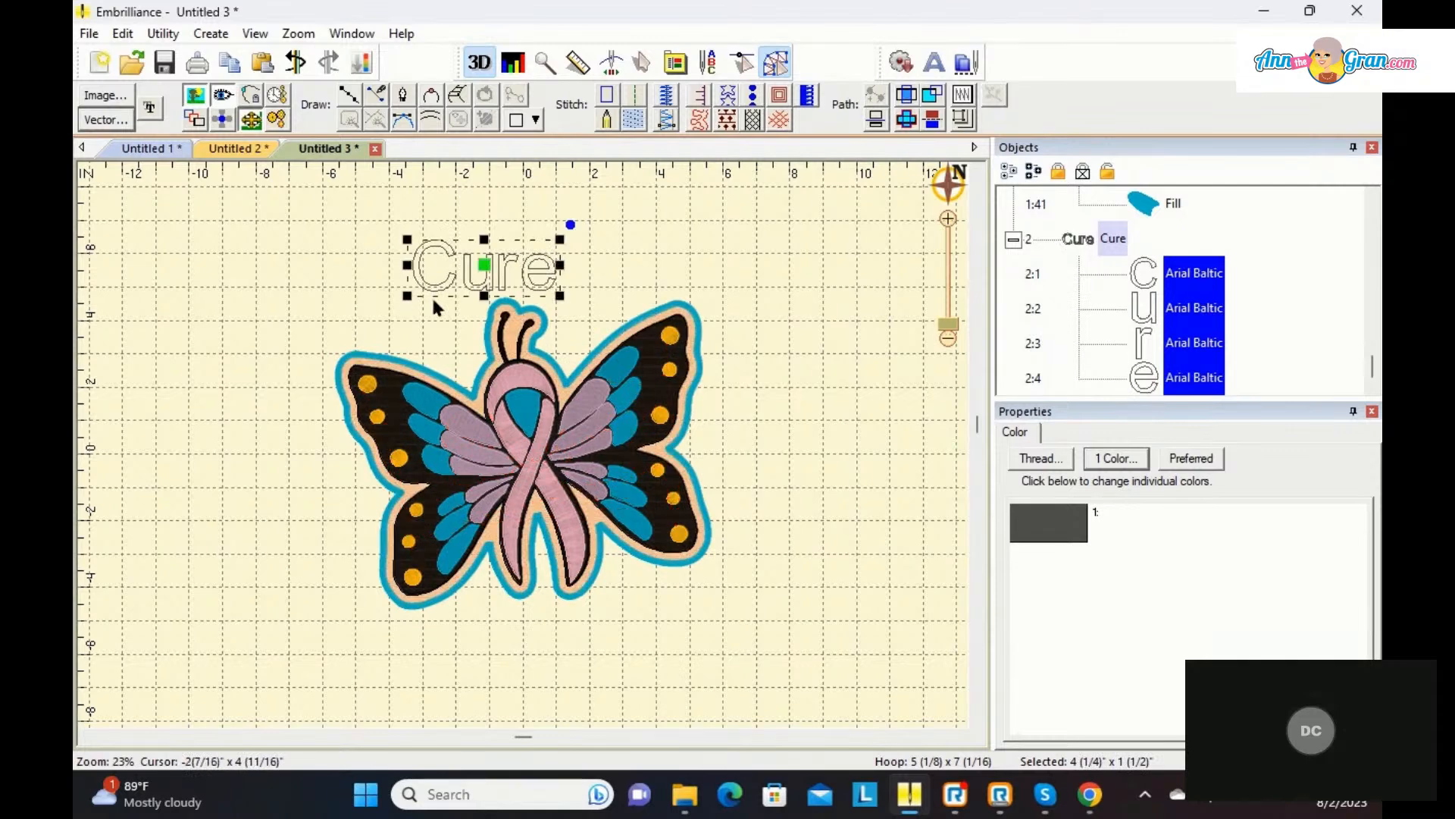
pyautogui.moveTo(560, 294); pyautogui.dragTo(641, 342)
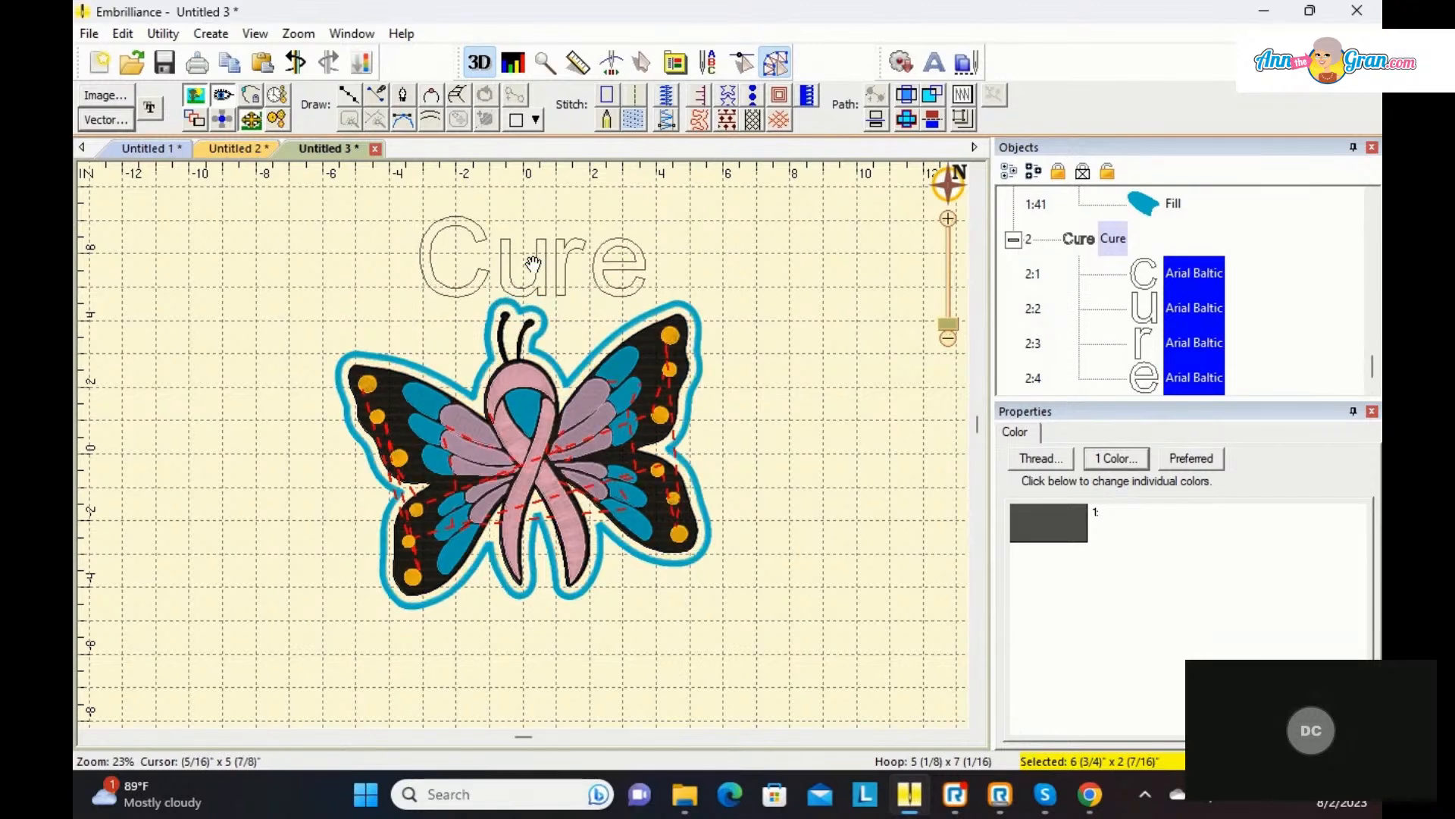
pyautogui.moveTo(532, 272); pyautogui.dragTo(568, 645)
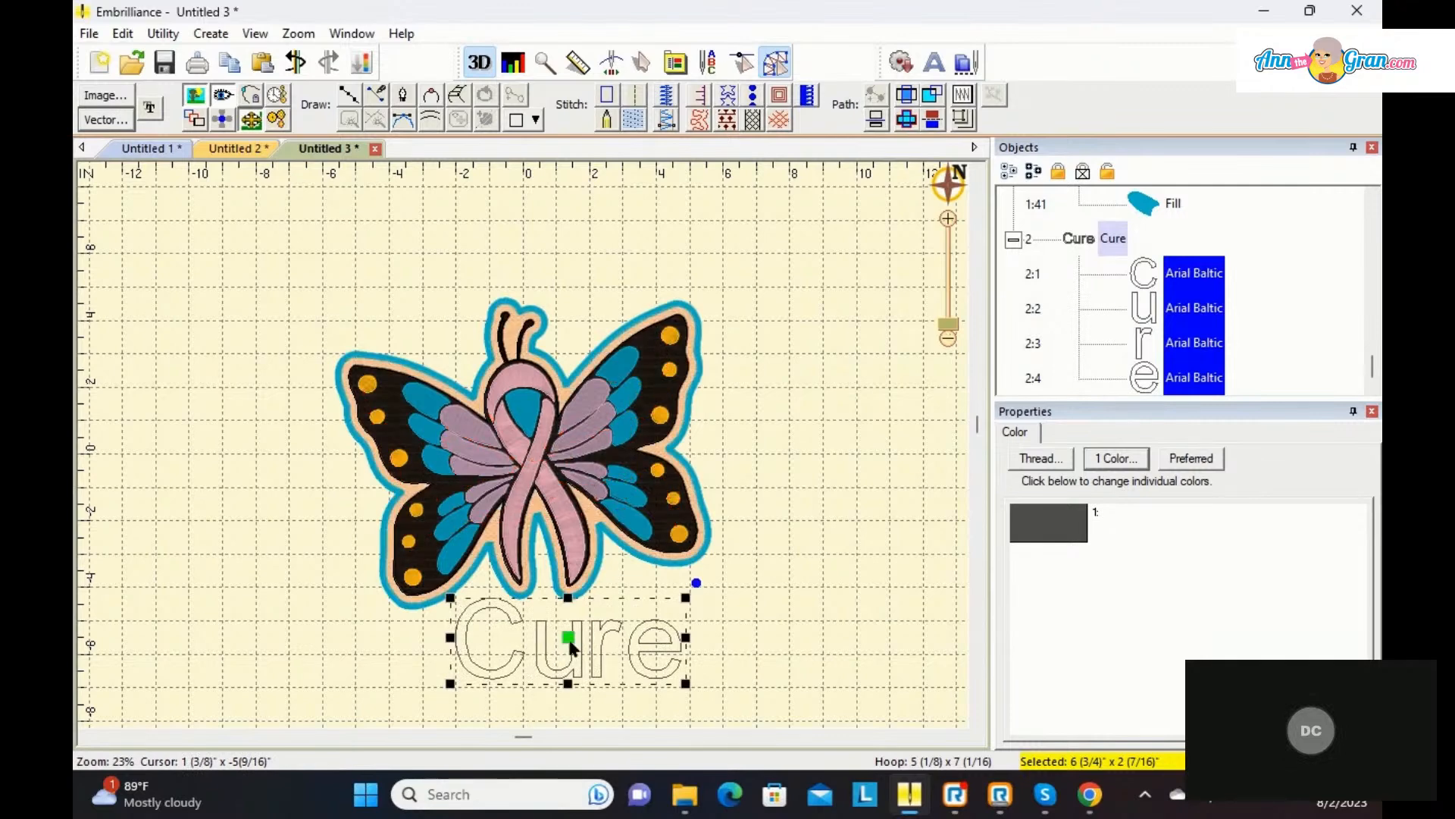
pyautogui.click(658, 117)
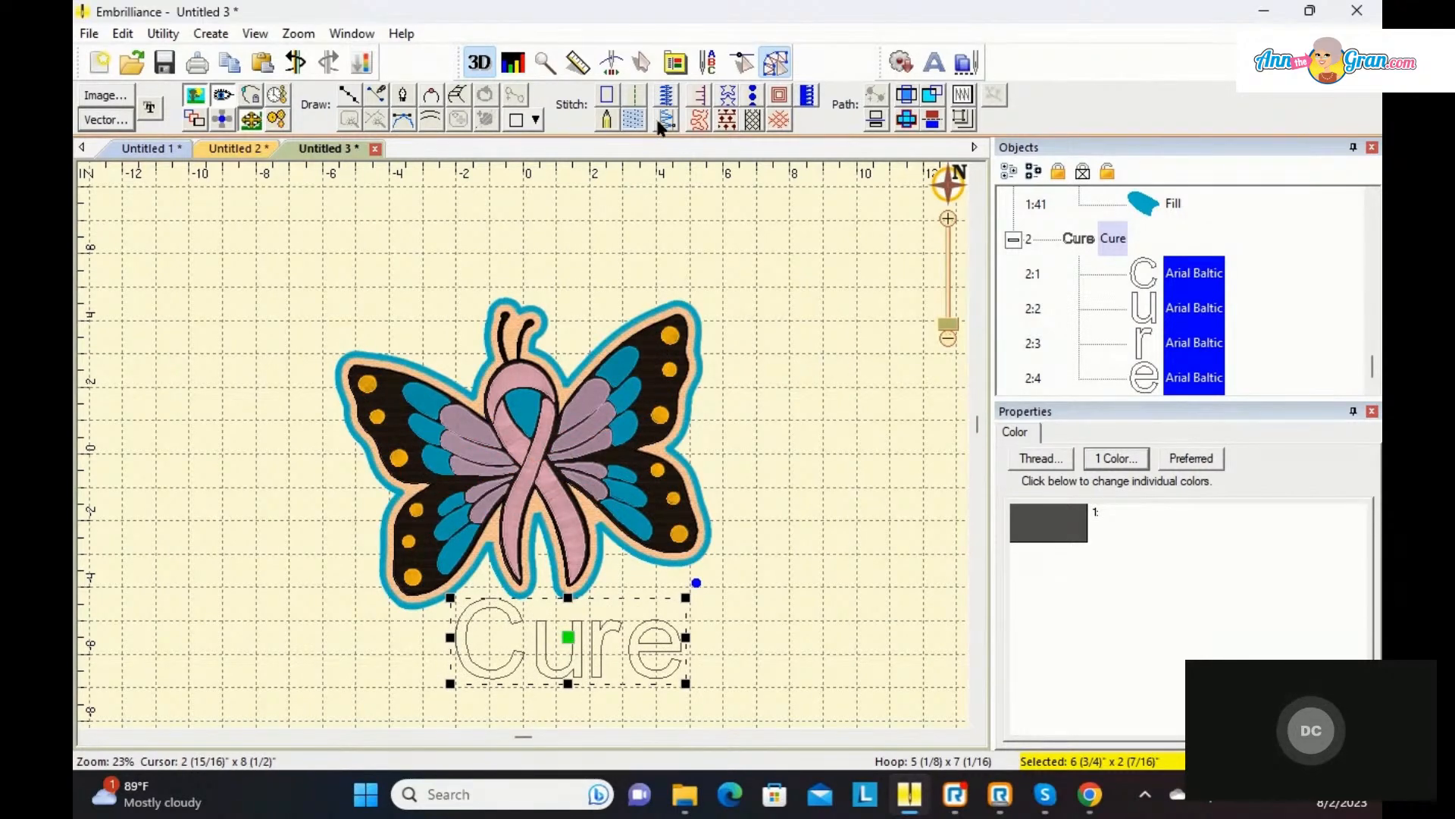
pyautogui.click(794, 413)
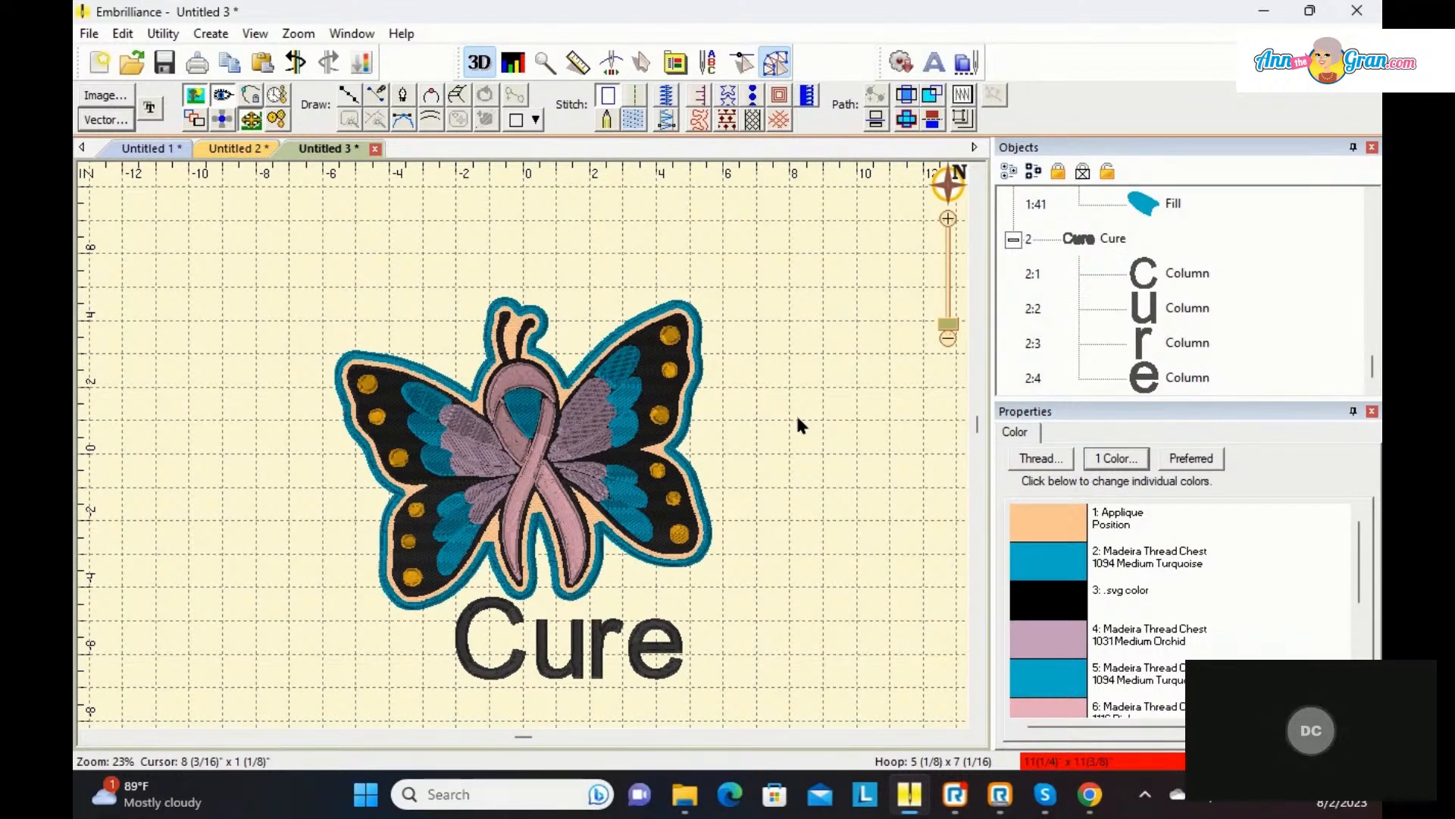
# Step: Look through the fonts available for TrueType text art without adding another text
pyautogui.click(154, 111)
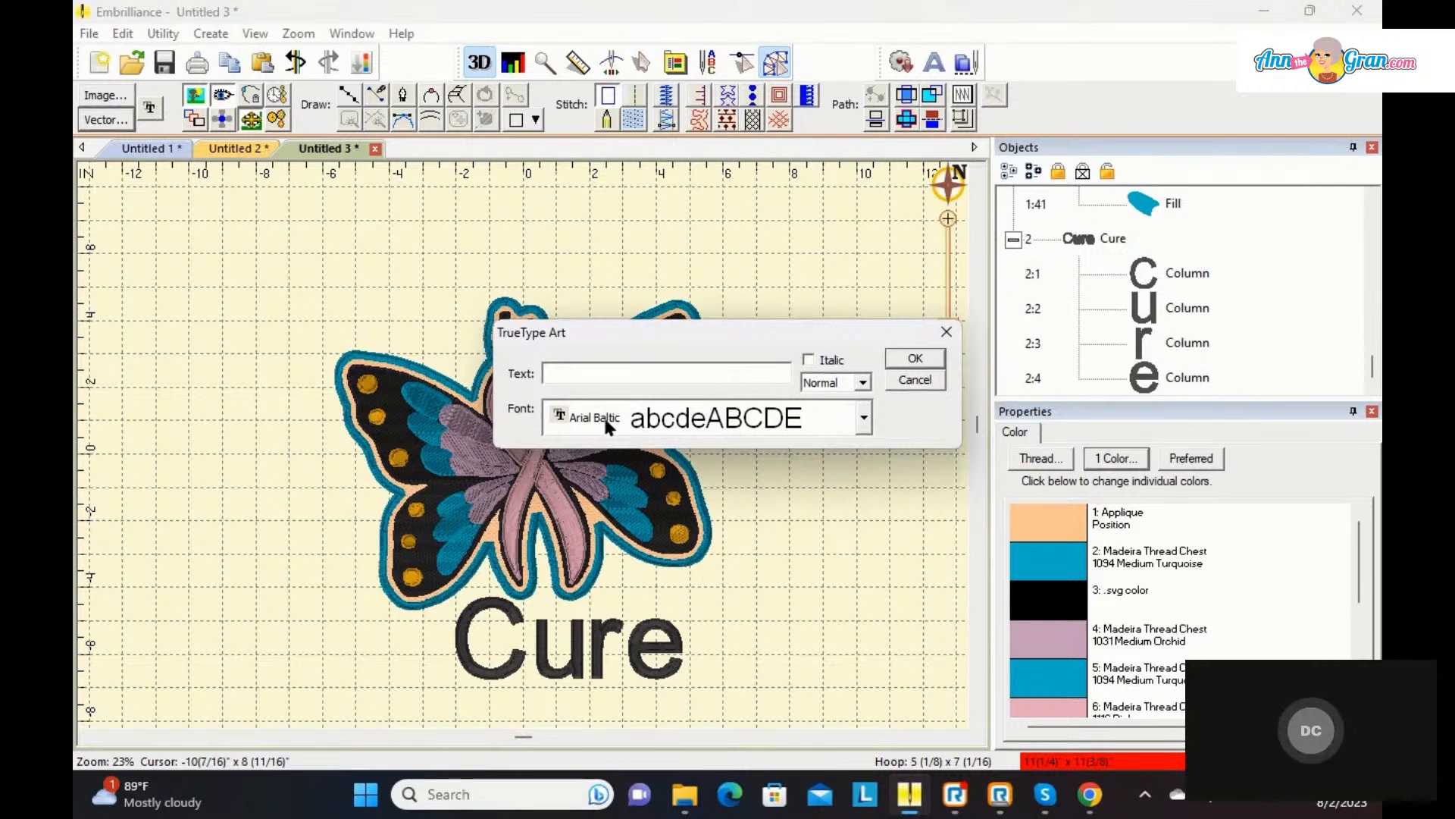
pyautogui.click(864, 418)
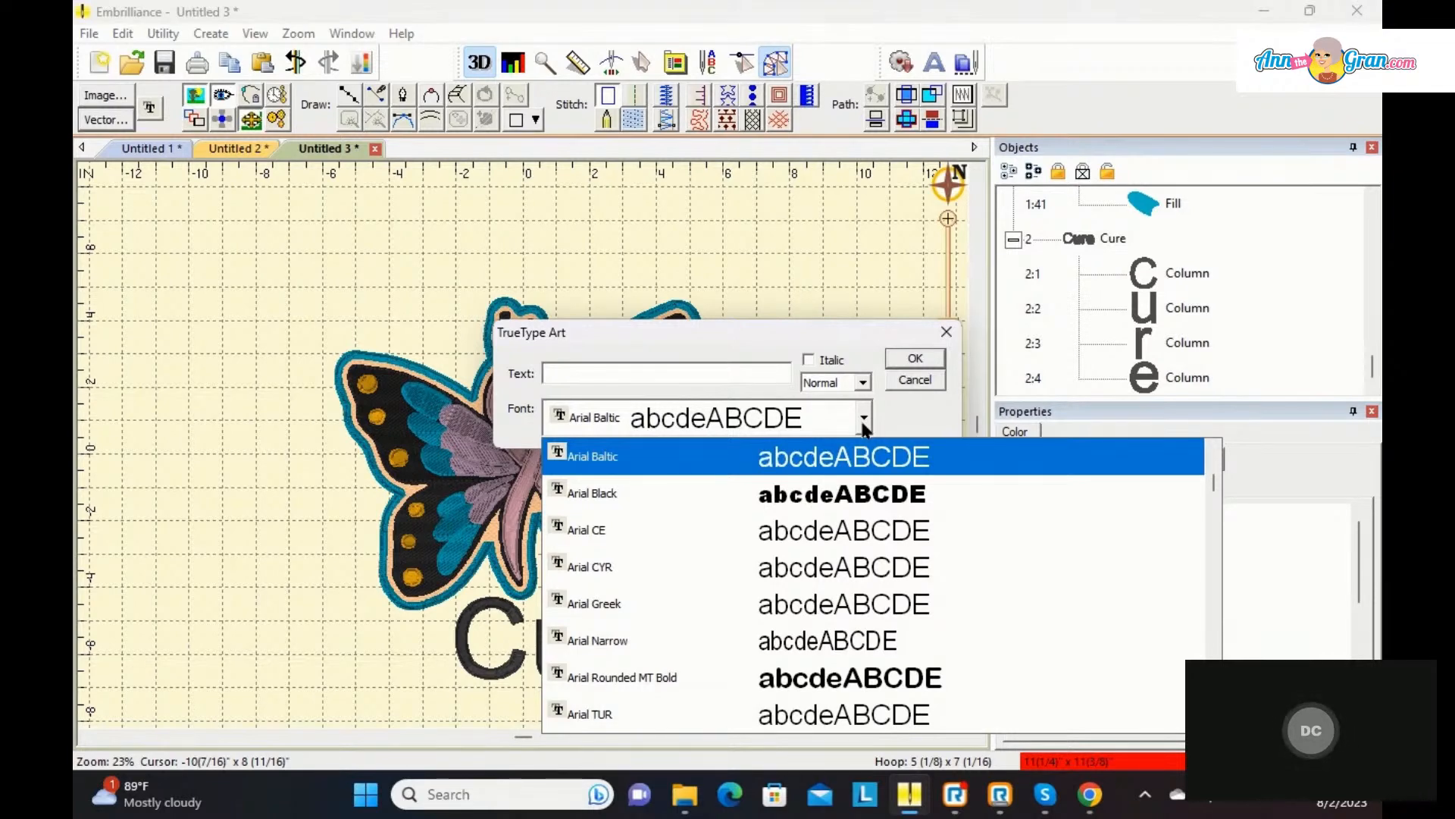
pyautogui.click(902, 360)
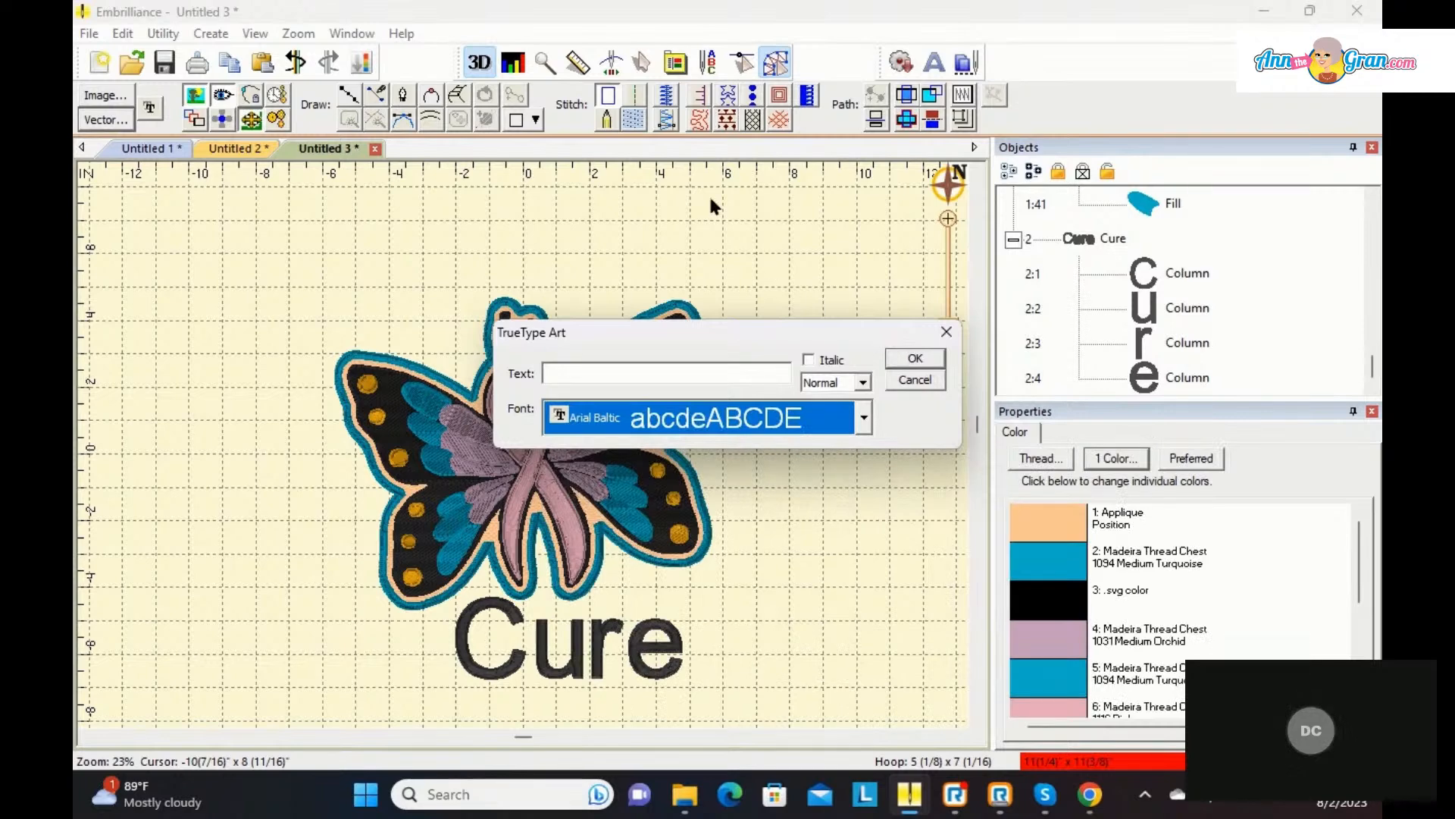
pyautogui.click(908, 359)
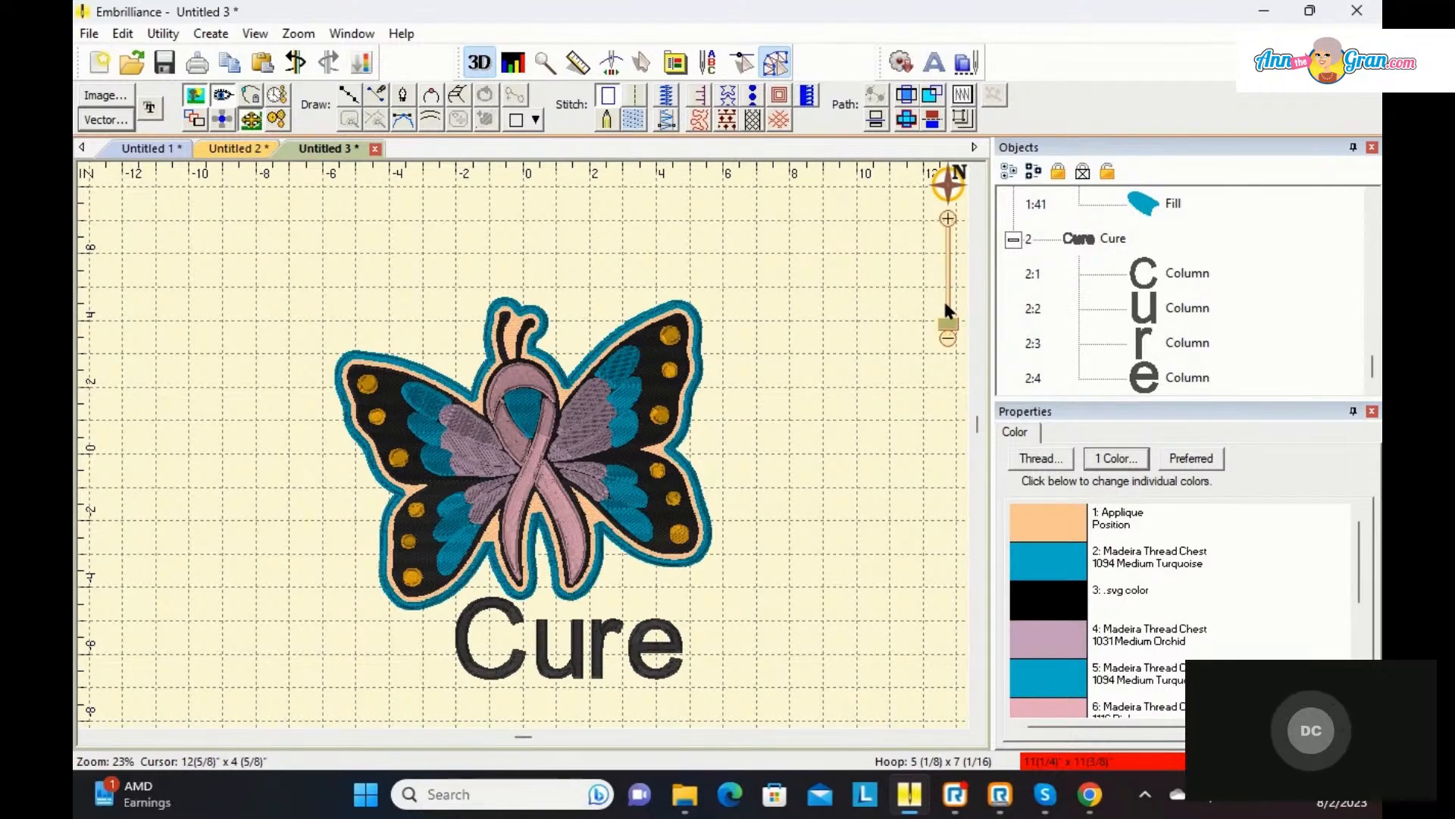
# Step: Change the letter e of Cure from a satin column to a plain line outline
pyautogui.moveTo(945, 321); pyautogui.dragTo(948, 305)
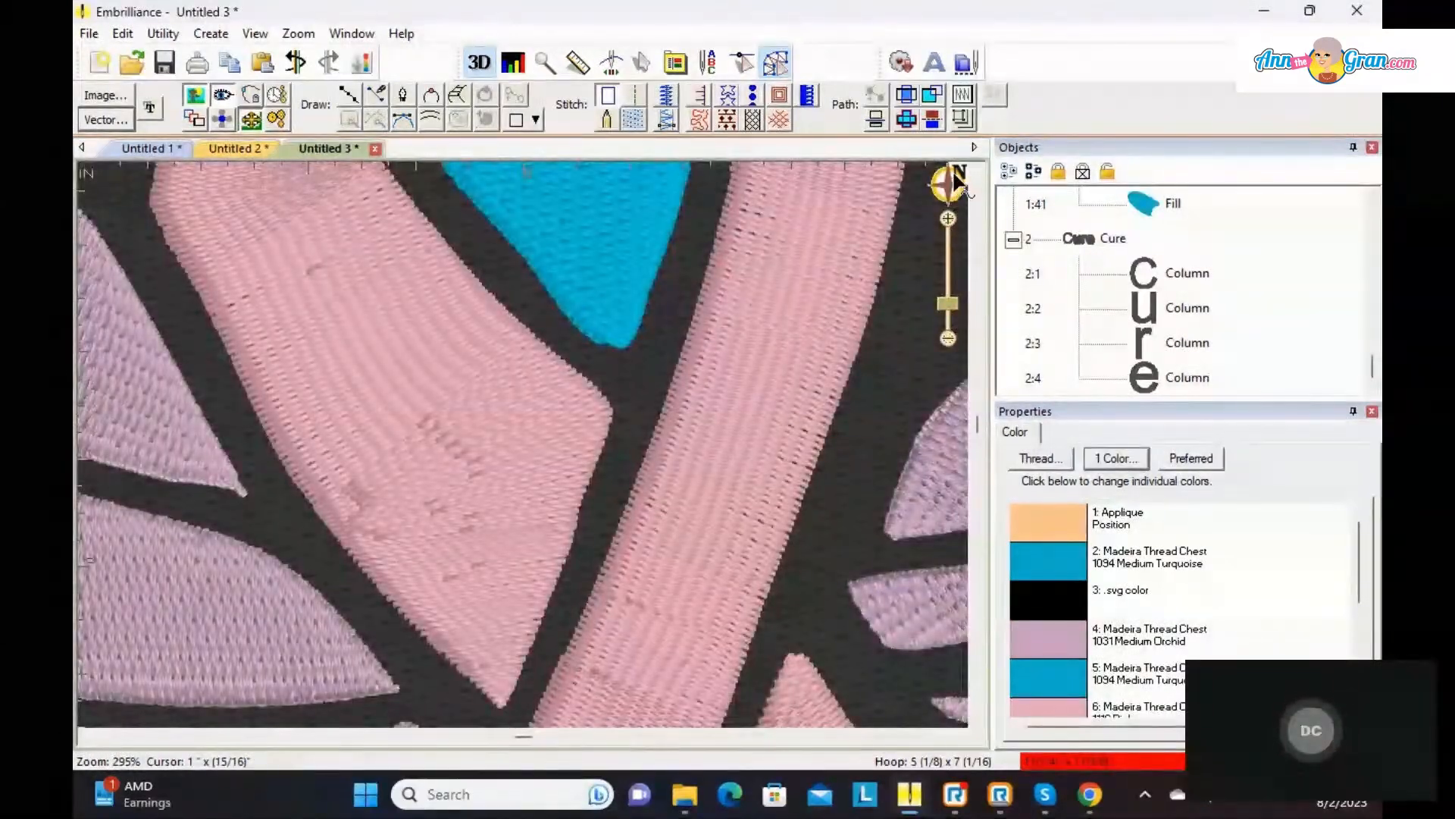
pyautogui.click(948, 185)
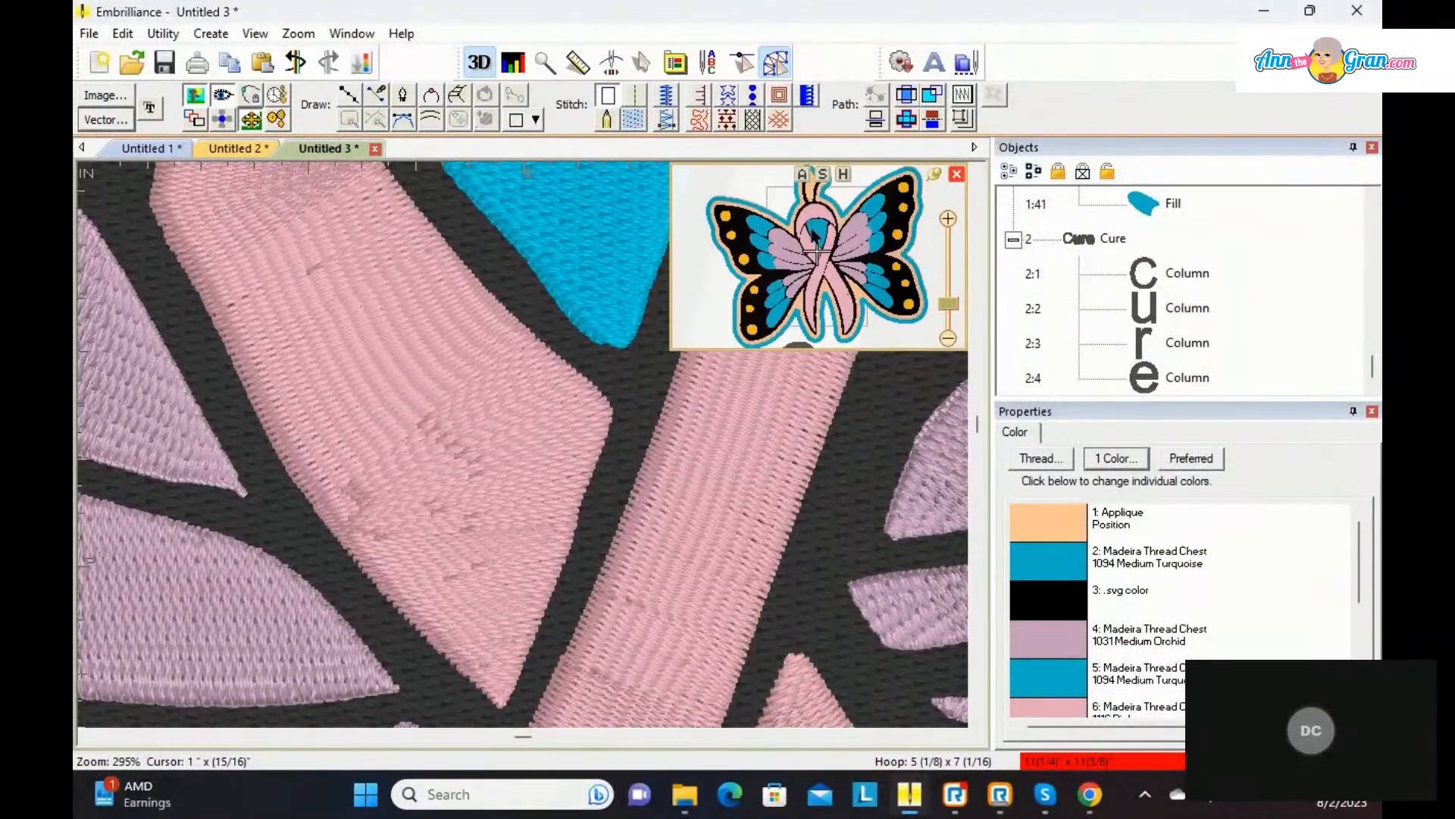
pyautogui.moveTo(817, 249); pyautogui.dragTo(807, 327)
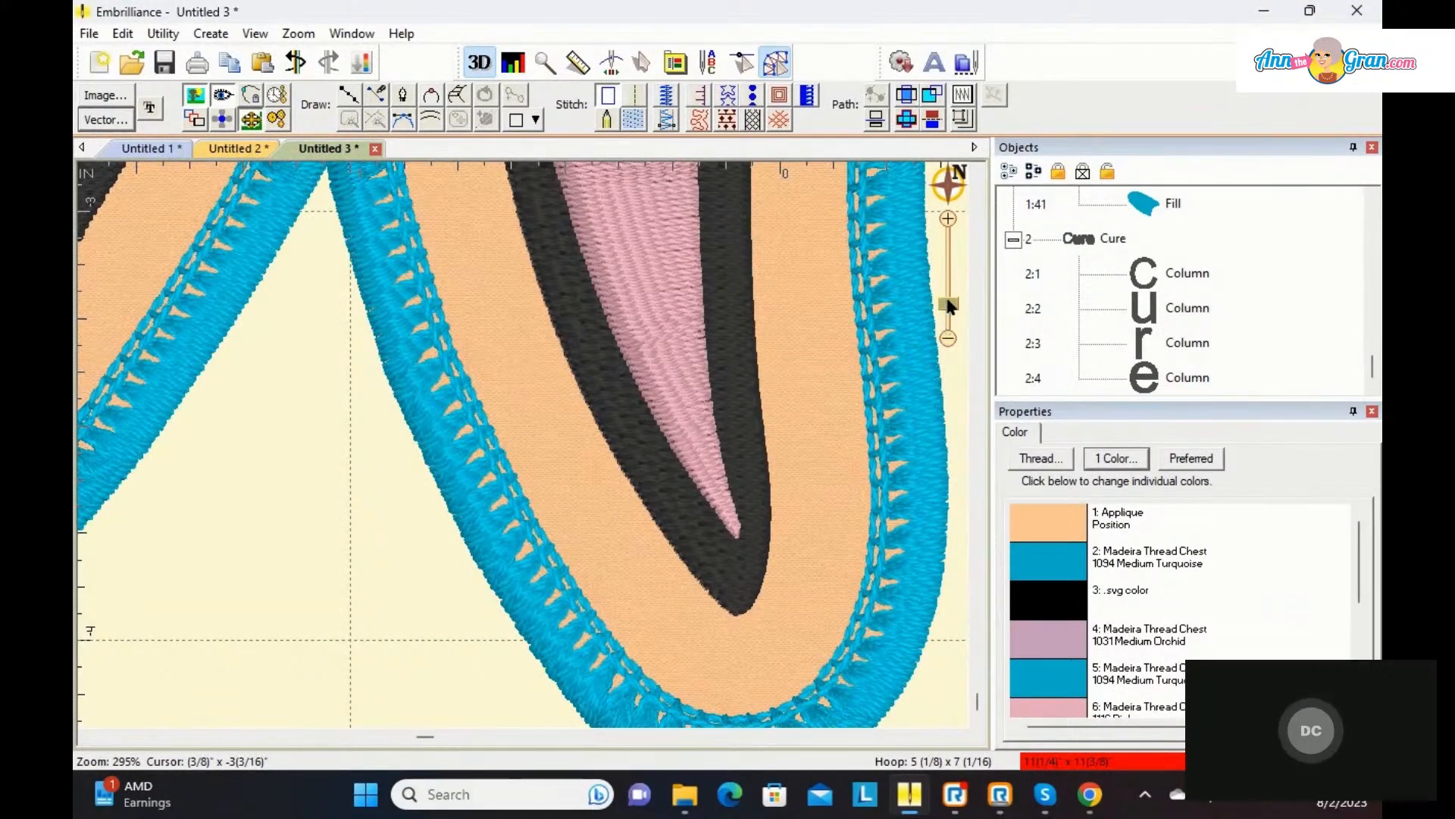
pyautogui.moveTo(947, 306); pyautogui.dragTo(951, 335)
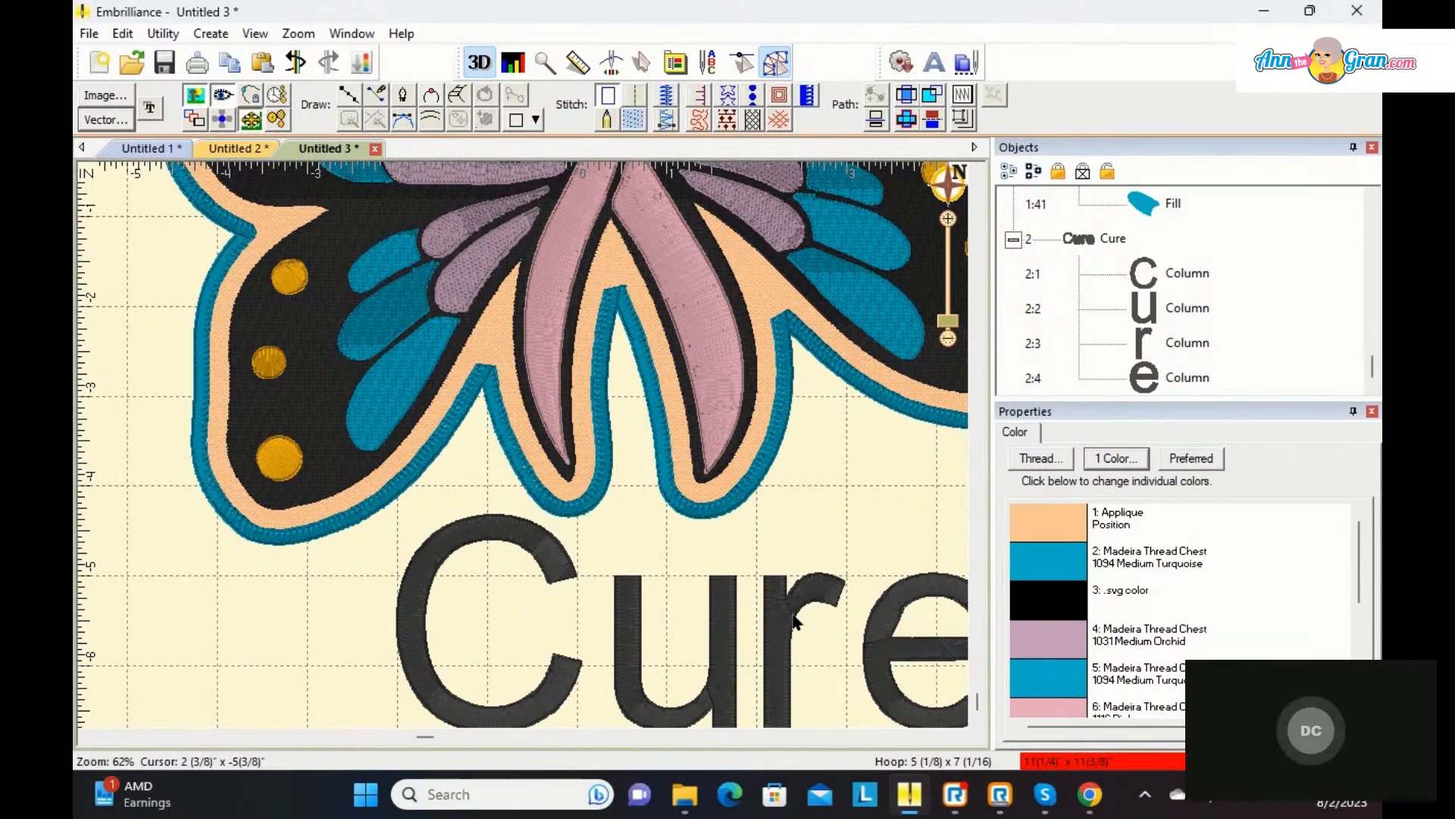
pyautogui.click(888, 643)
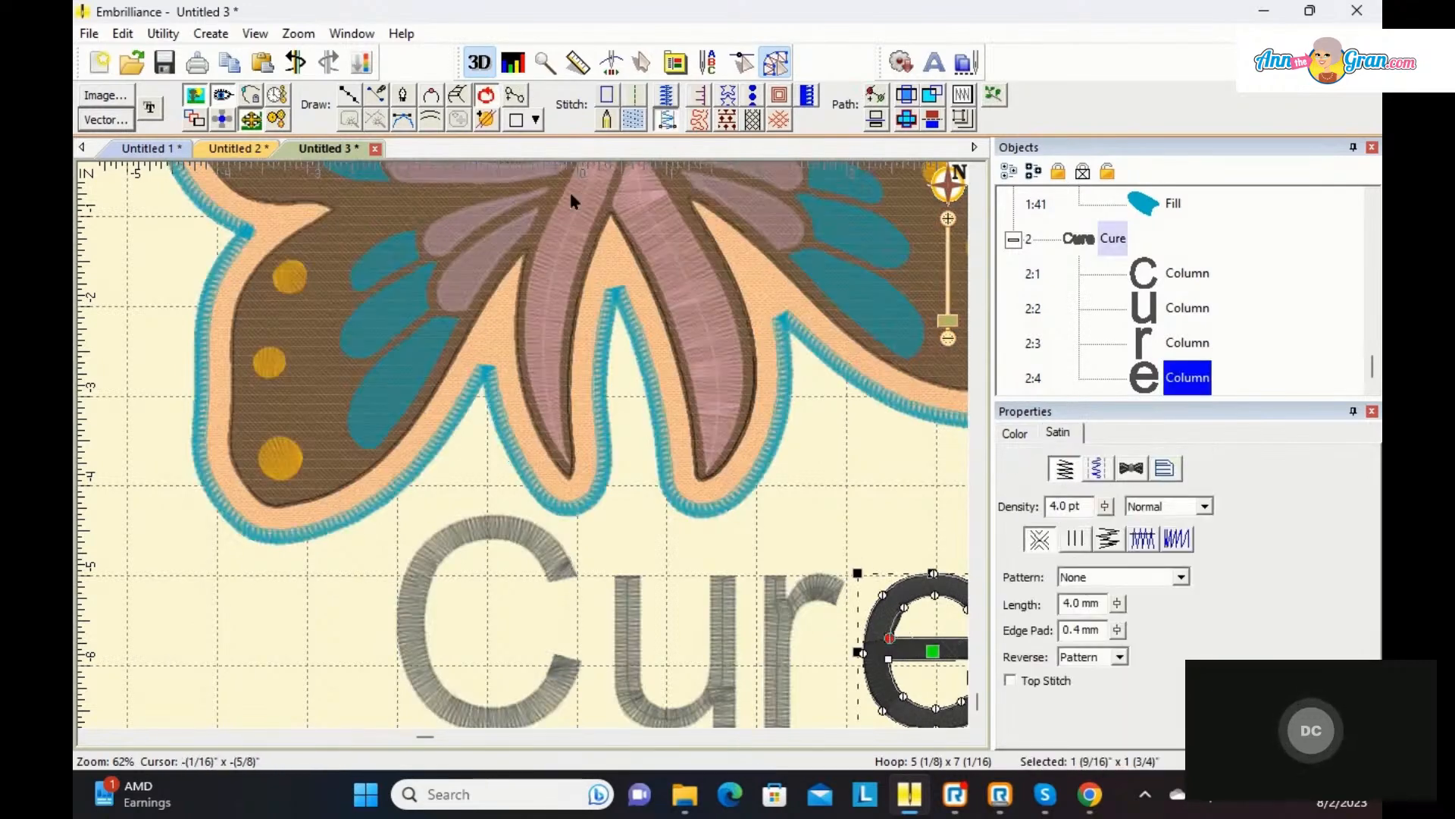
pyautogui.click(667, 96)
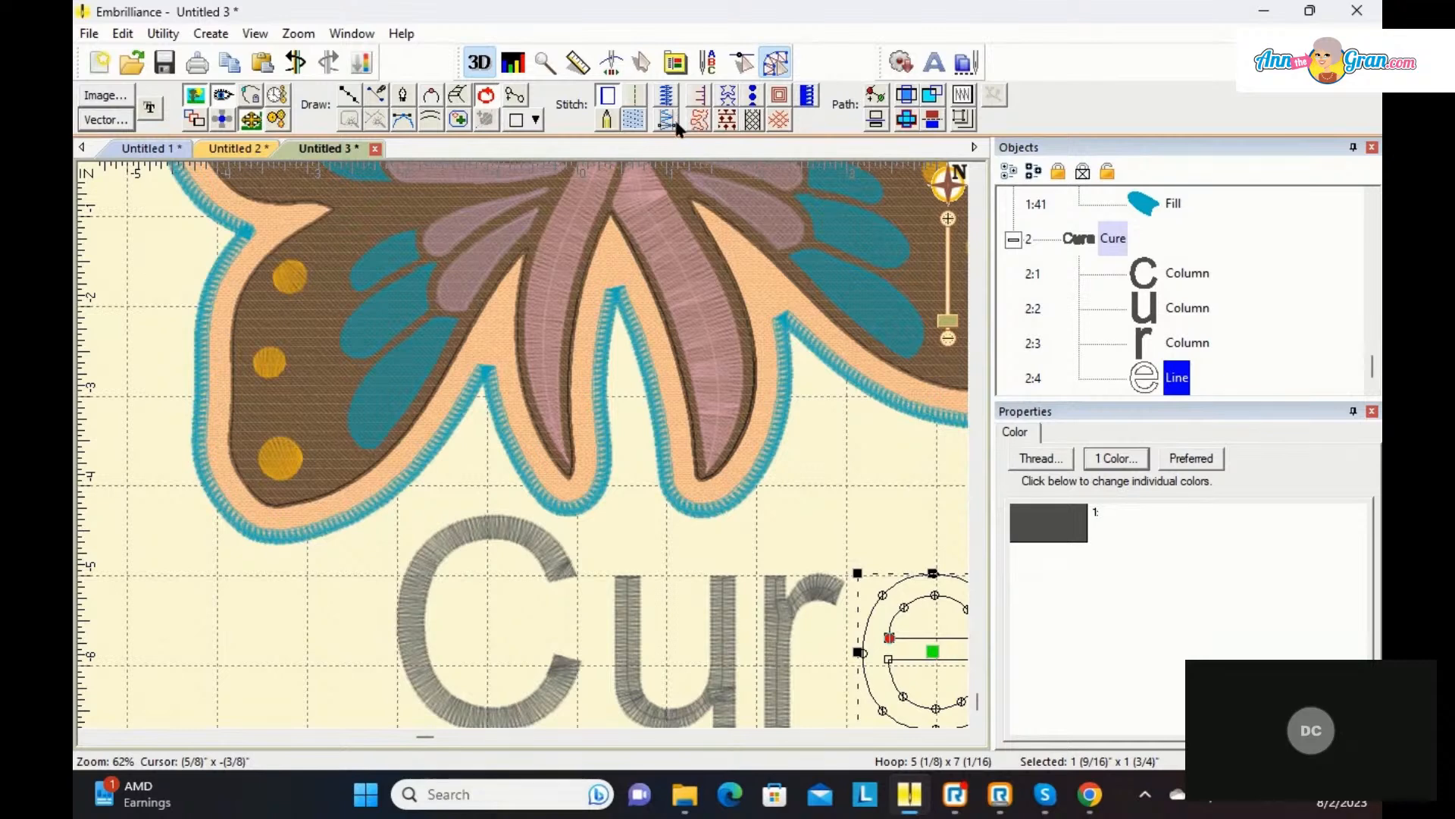
# Step: Digitize a short satin column by hand over the left curve of the letter e, placing point pairs on its inner and outer outlines
pyautogui.click(458, 96)
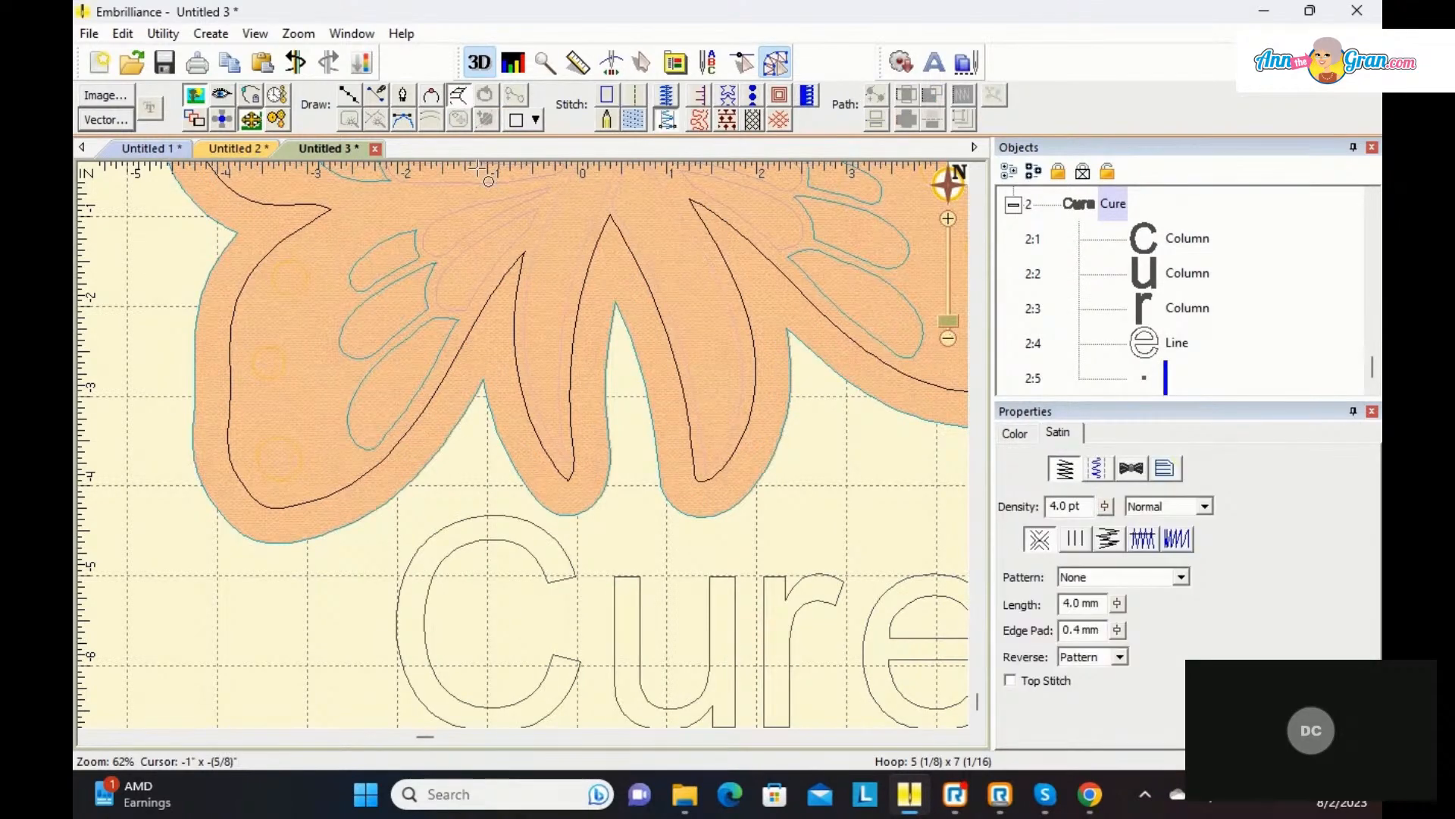
pyautogui.click(894, 615)
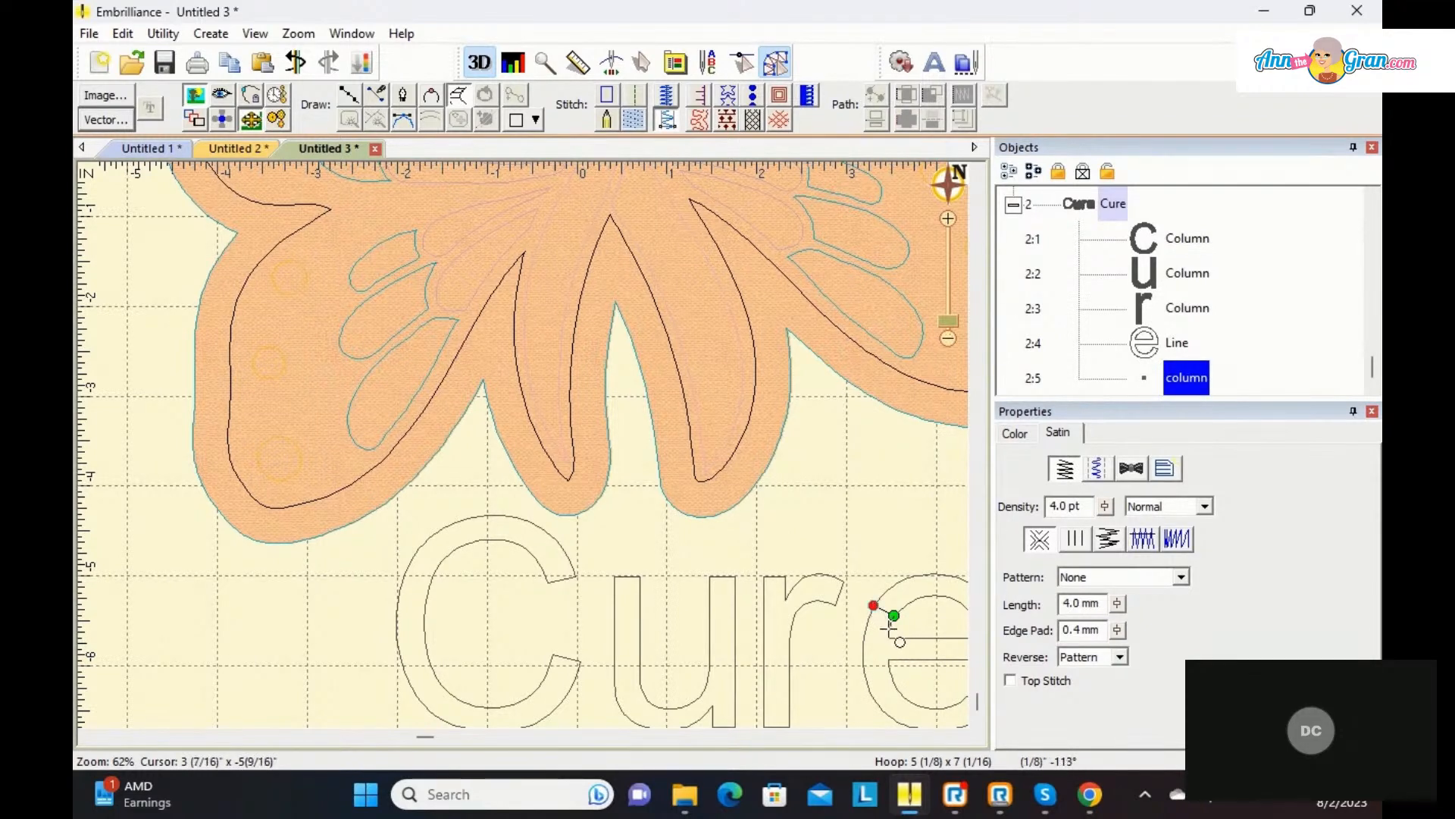
pyautogui.click(873, 605)
pyautogui.click(868, 629)
pyautogui.click(863, 652)
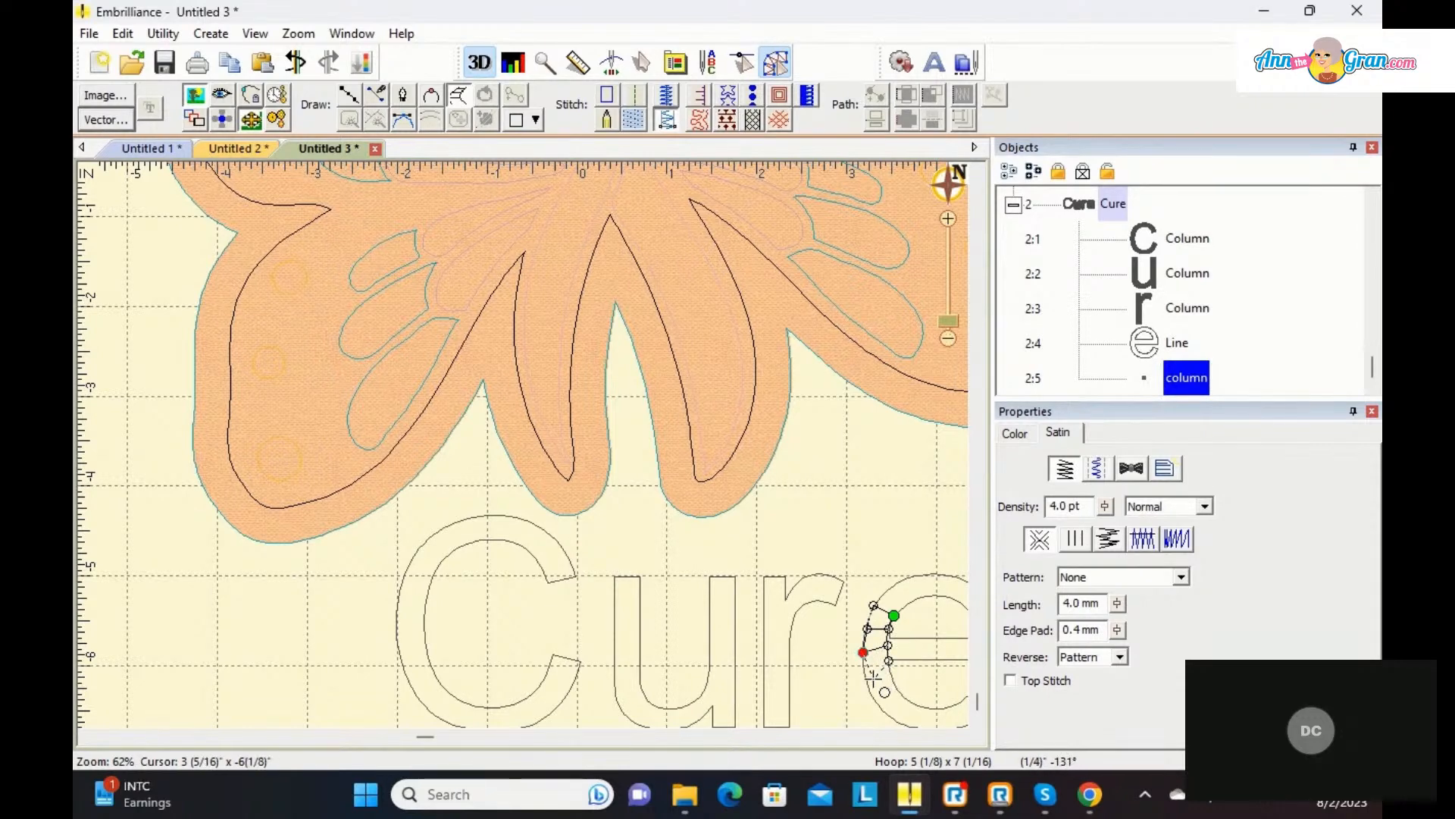
pyautogui.press('Return')
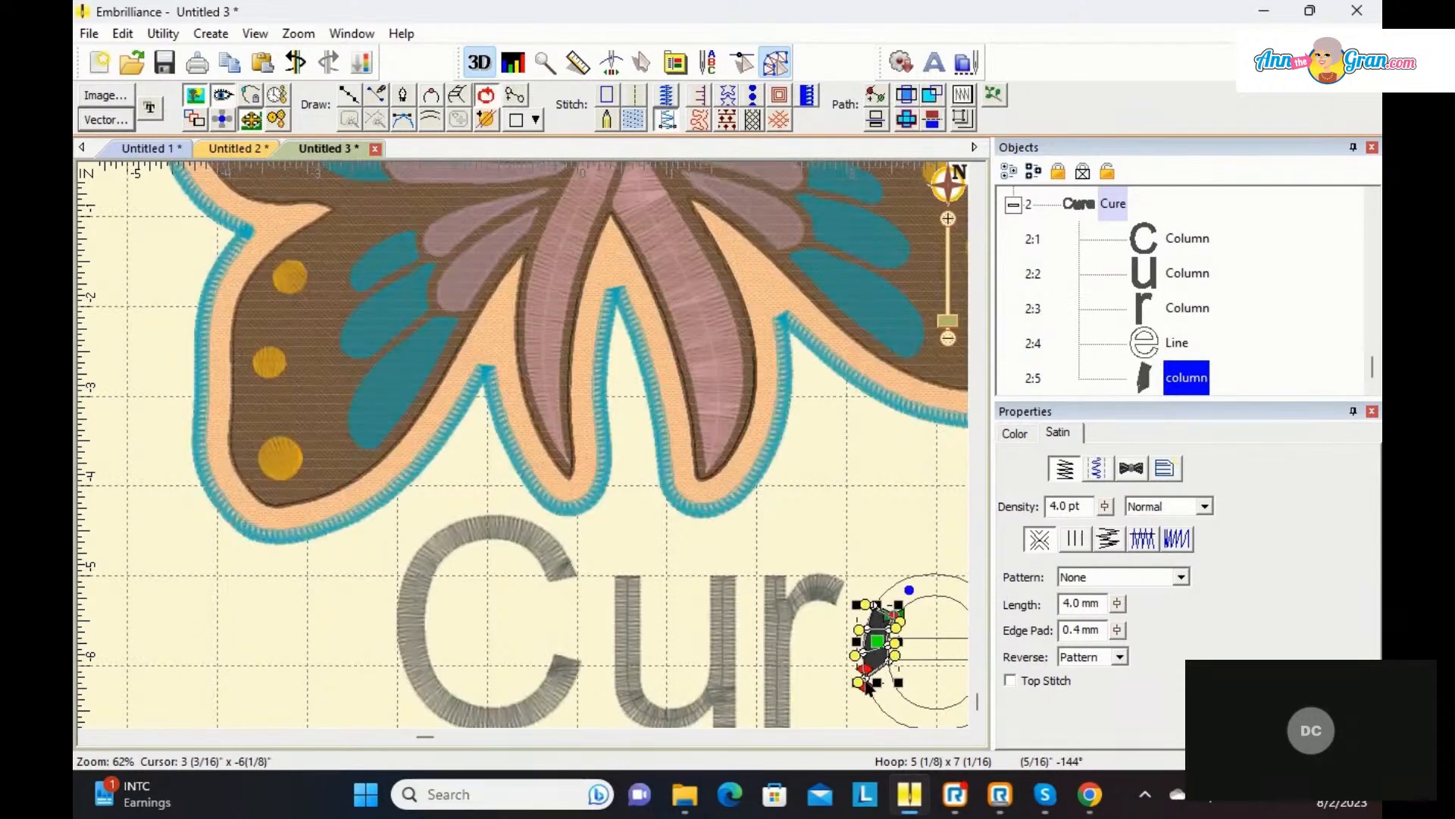
pyautogui.click(889, 494)
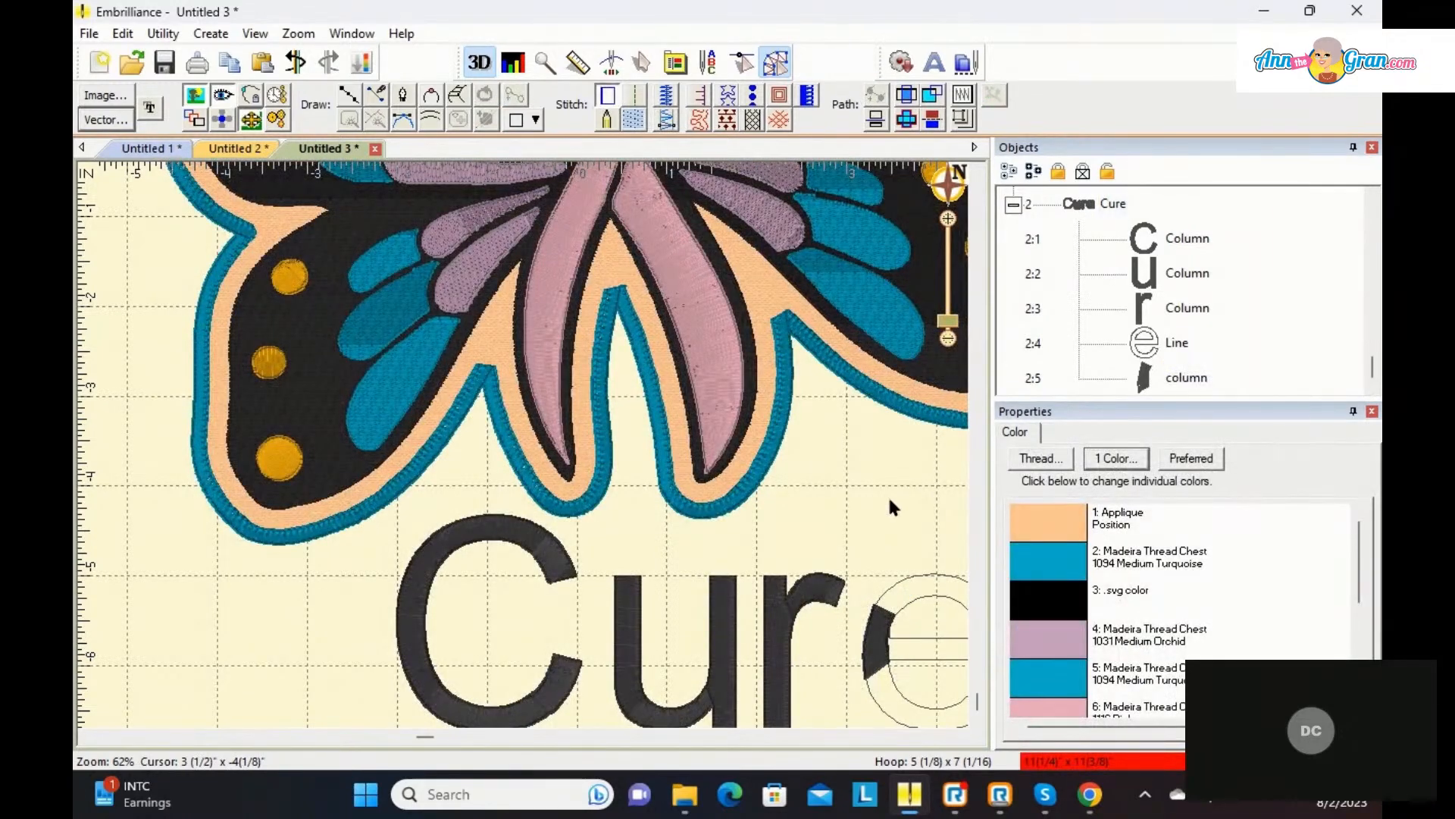
# Step: Undo the hand-digitized column on the letter e point by point until only the letter's outline is left
pyautogui.click(922, 593)
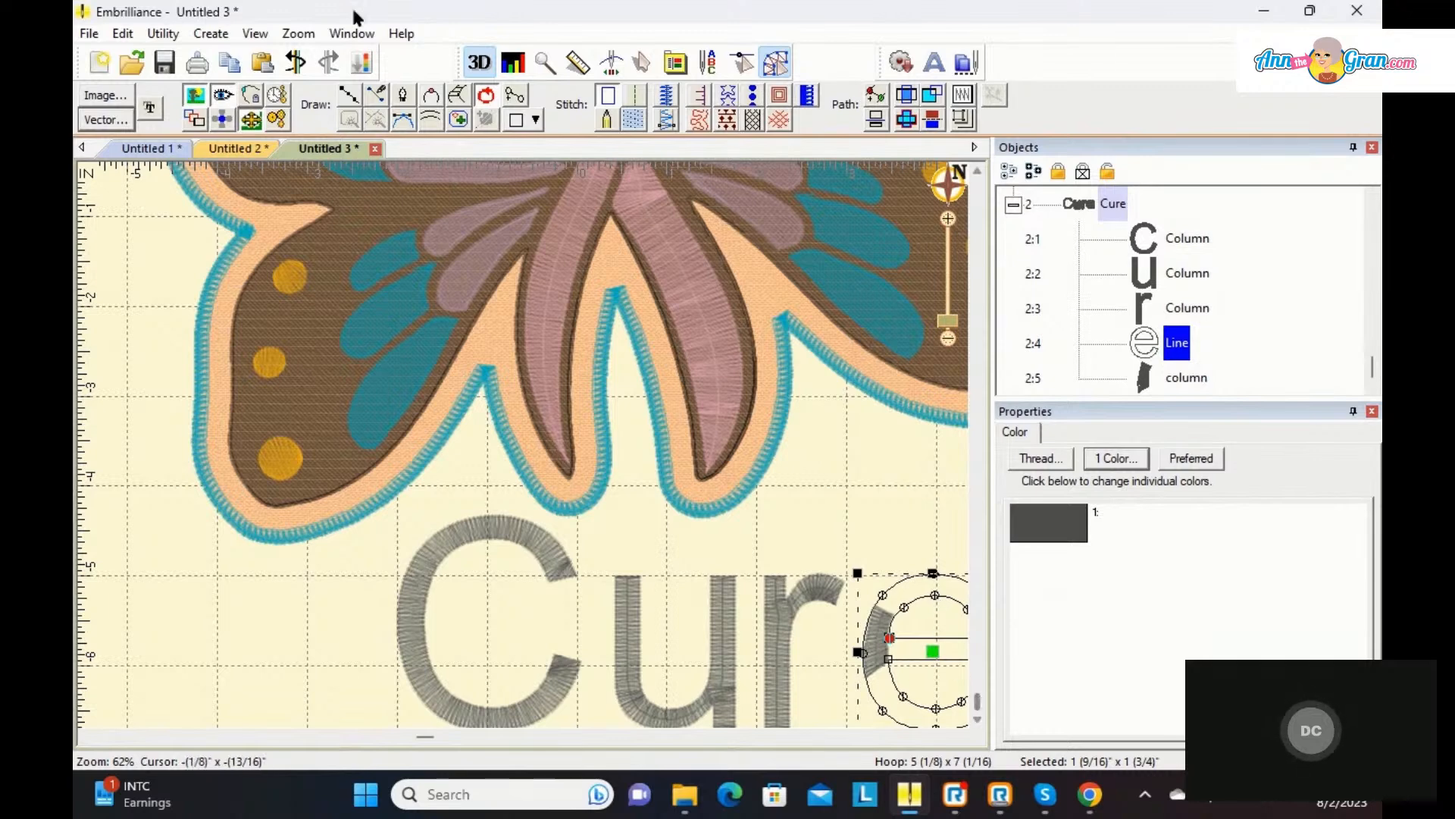
pyautogui.click(295, 62)
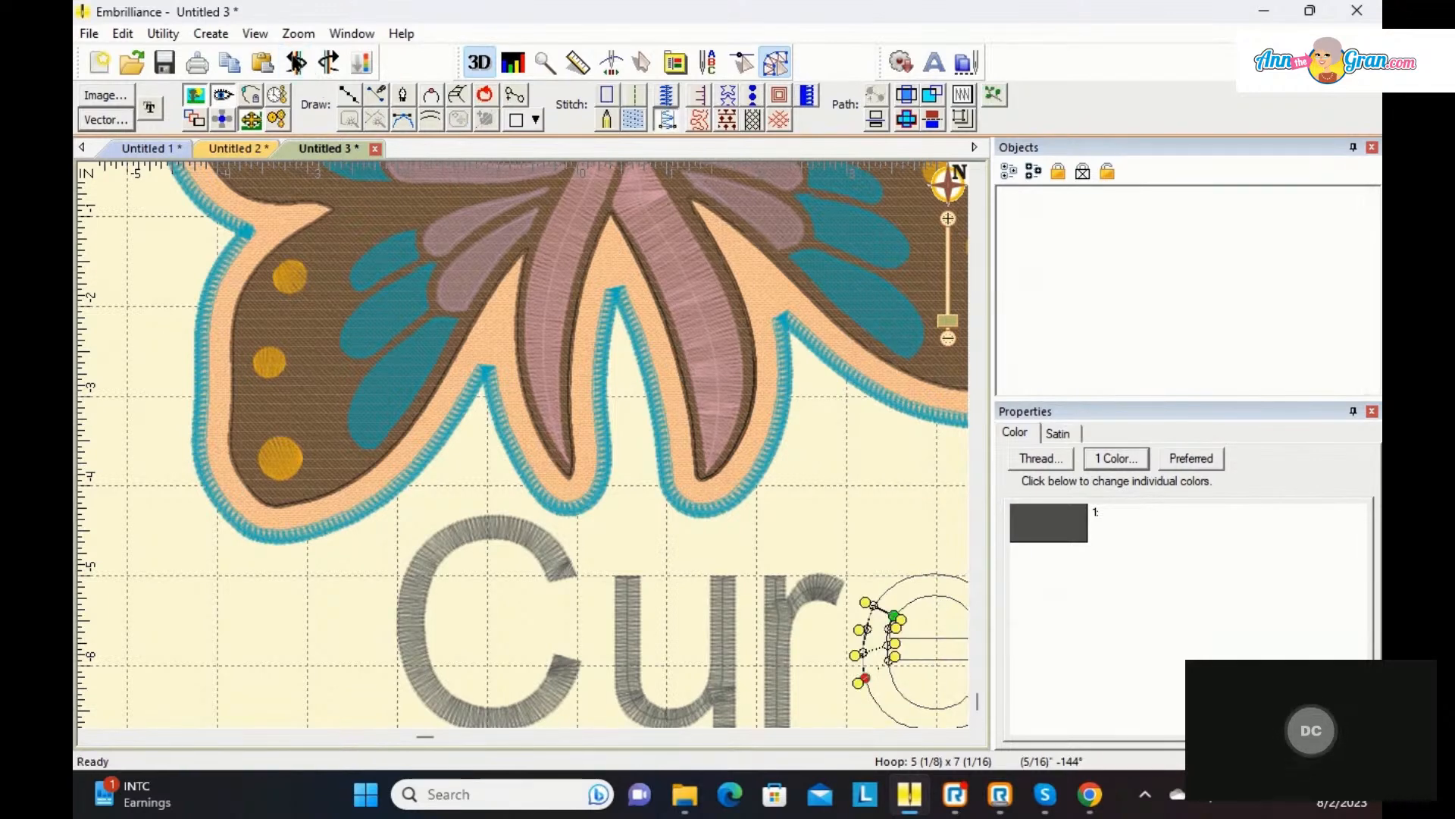
pyautogui.click(296, 63)
pyautogui.click(296, 62)
pyautogui.click(296, 62)
pyautogui.click(296, 62)
pyautogui.click(288, 56)
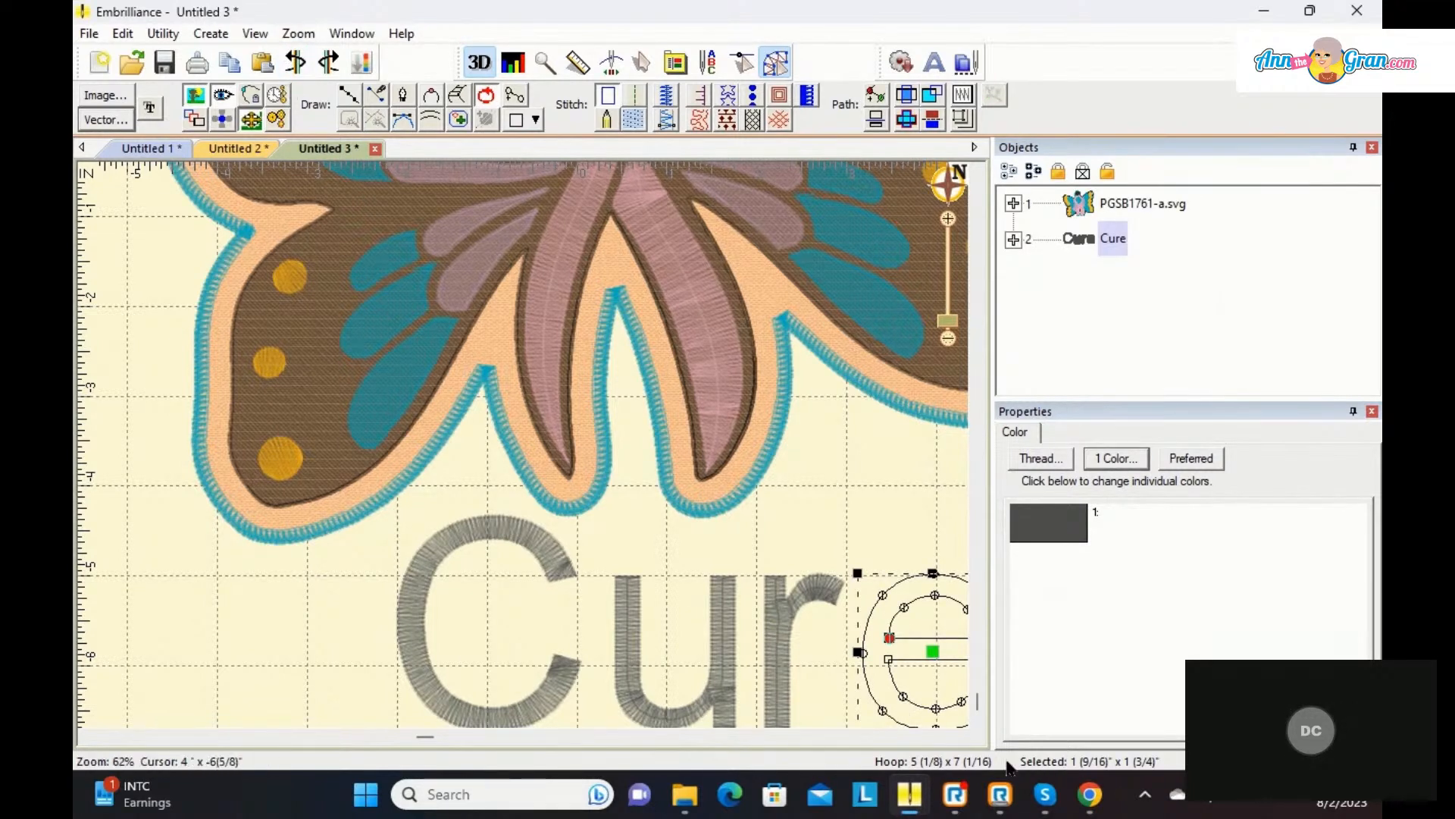
# Step: Convert the outlined letter e of Cure back to a satin column
pyautogui.click(958, 738)
pyautogui.moveTo(958, 739); pyautogui.dragTo(959, 738)
pyautogui.click(882, 575)
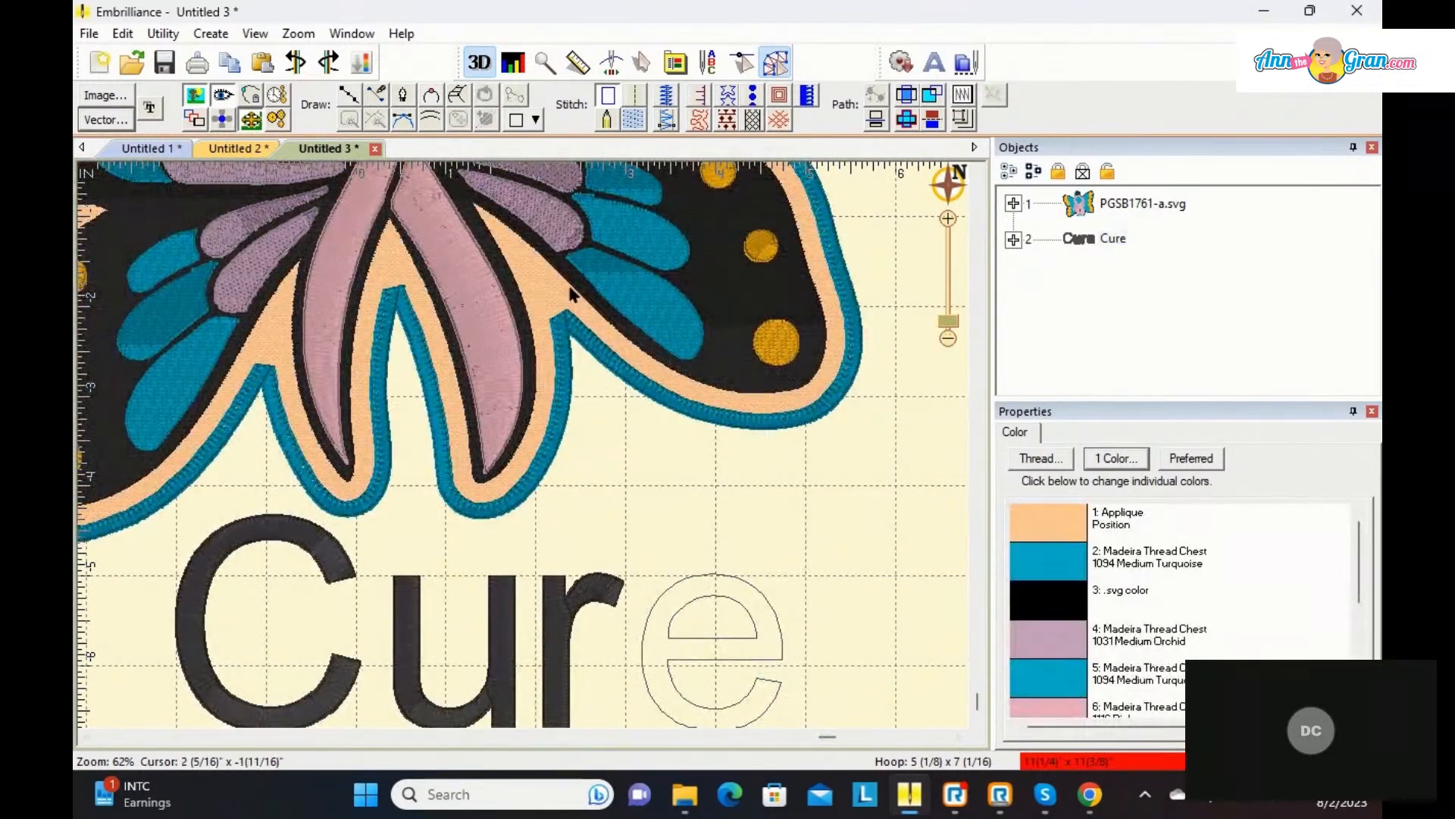
pyautogui.click(738, 605)
pyautogui.click(664, 121)
pyautogui.click(890, 493)
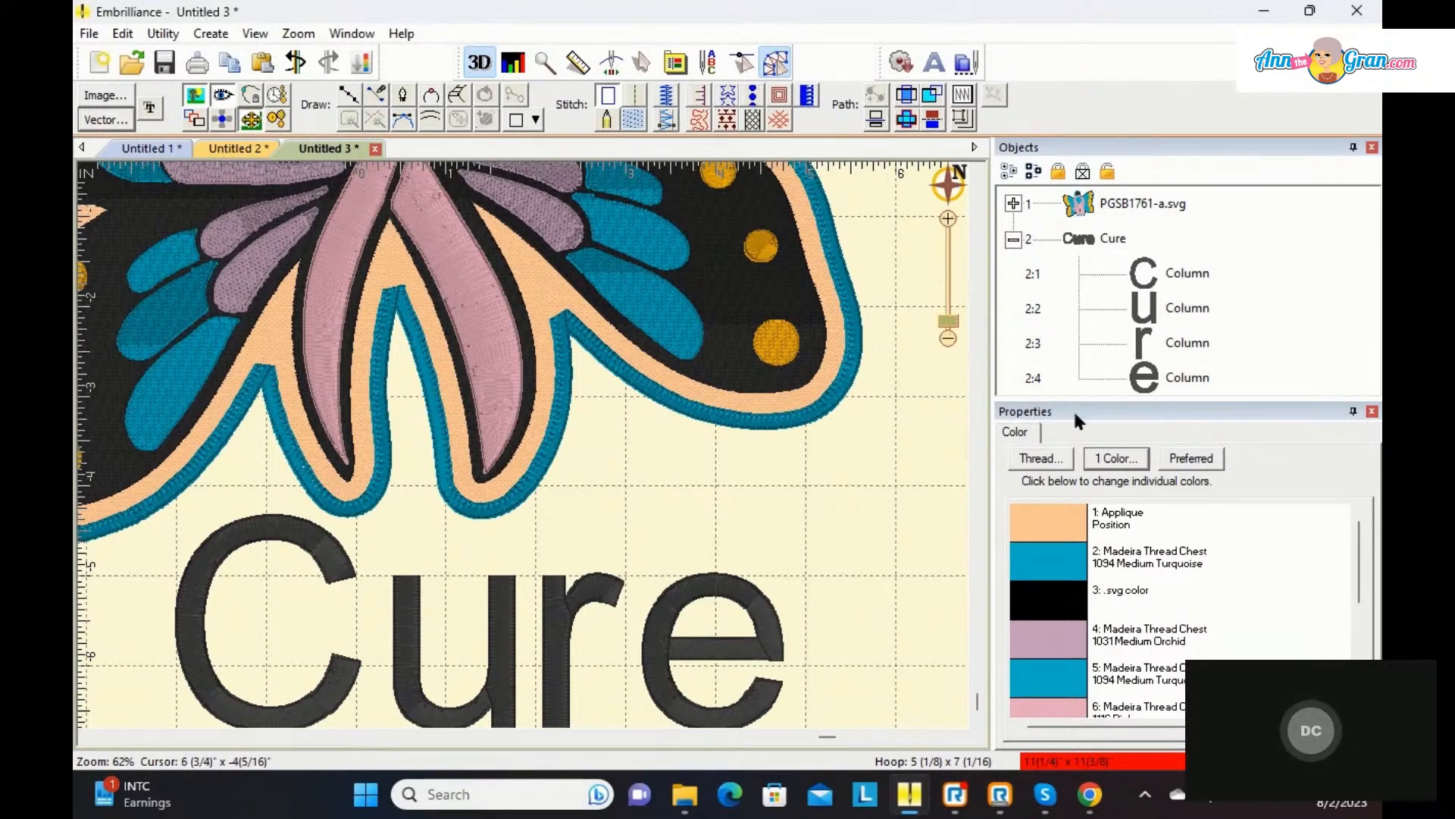
# Step: Recolor all the Cure letters with Madeira Thread Chest 1094 Medium Turquoise from the current page palette
pyautogui.press('Tab')
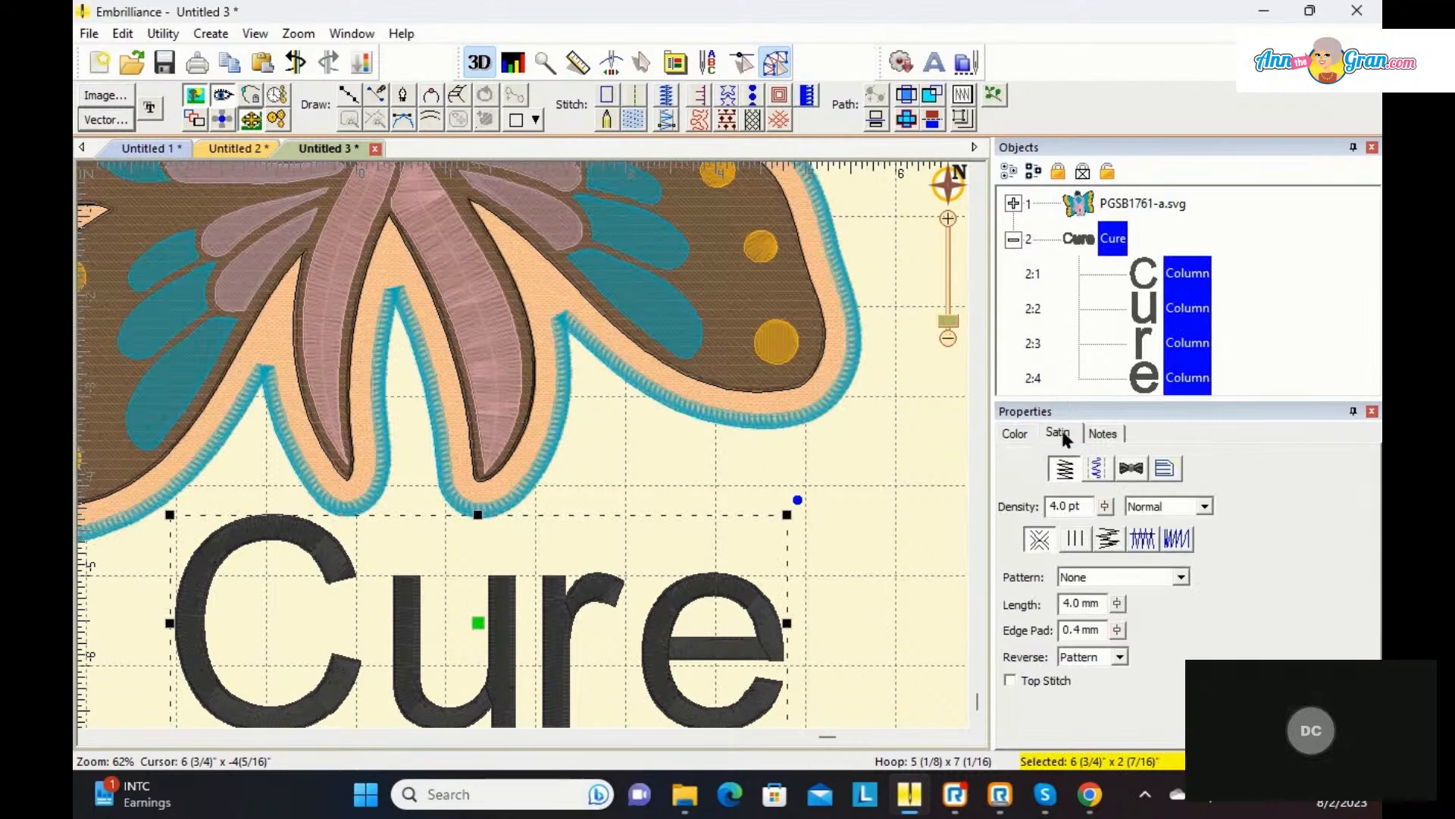
pyautogui.click(1022, 430)
pyautogui.click(1035, 516)
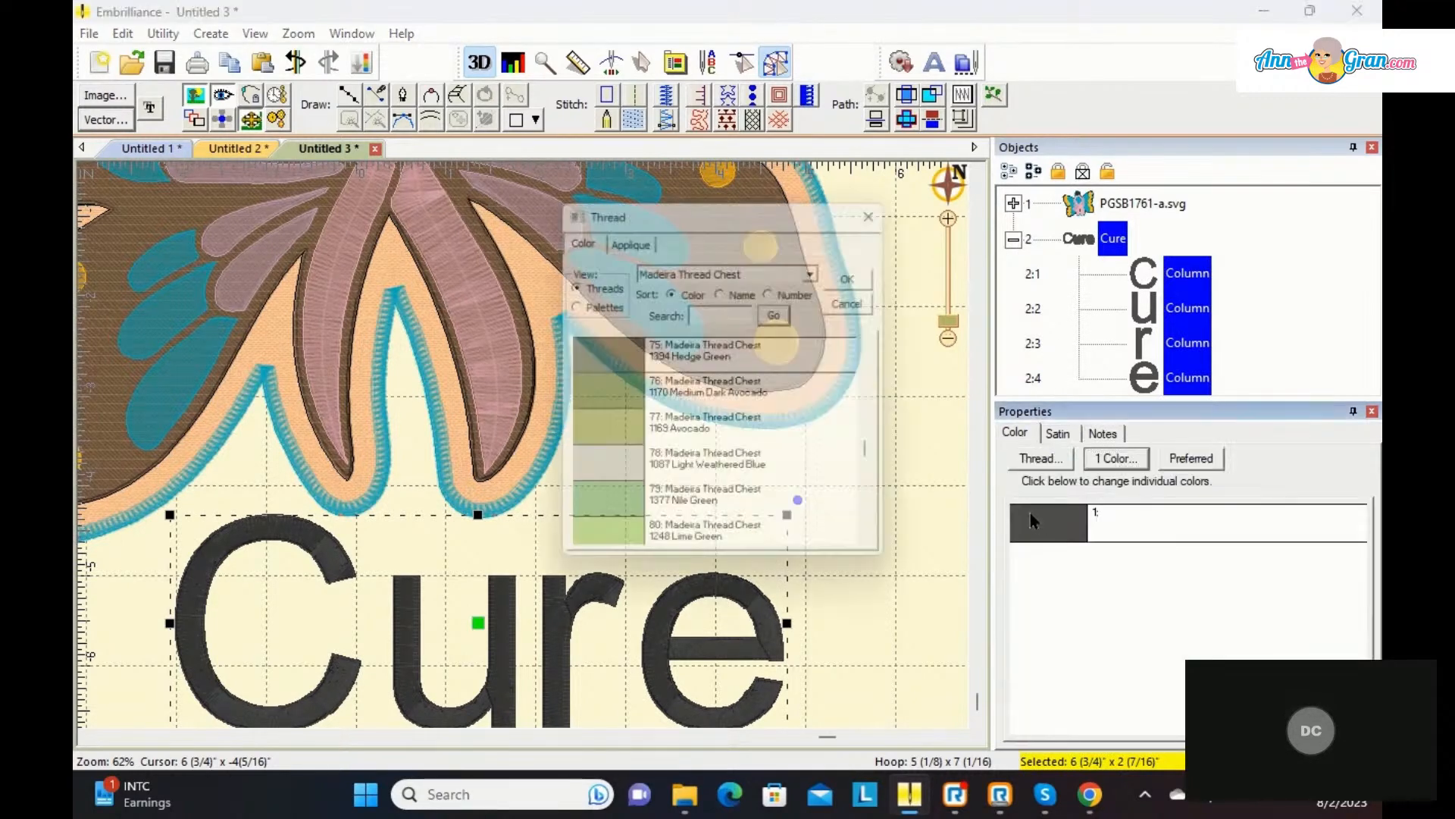
pyautogui.click(570, 303)
pyautogui.click(604, 538)
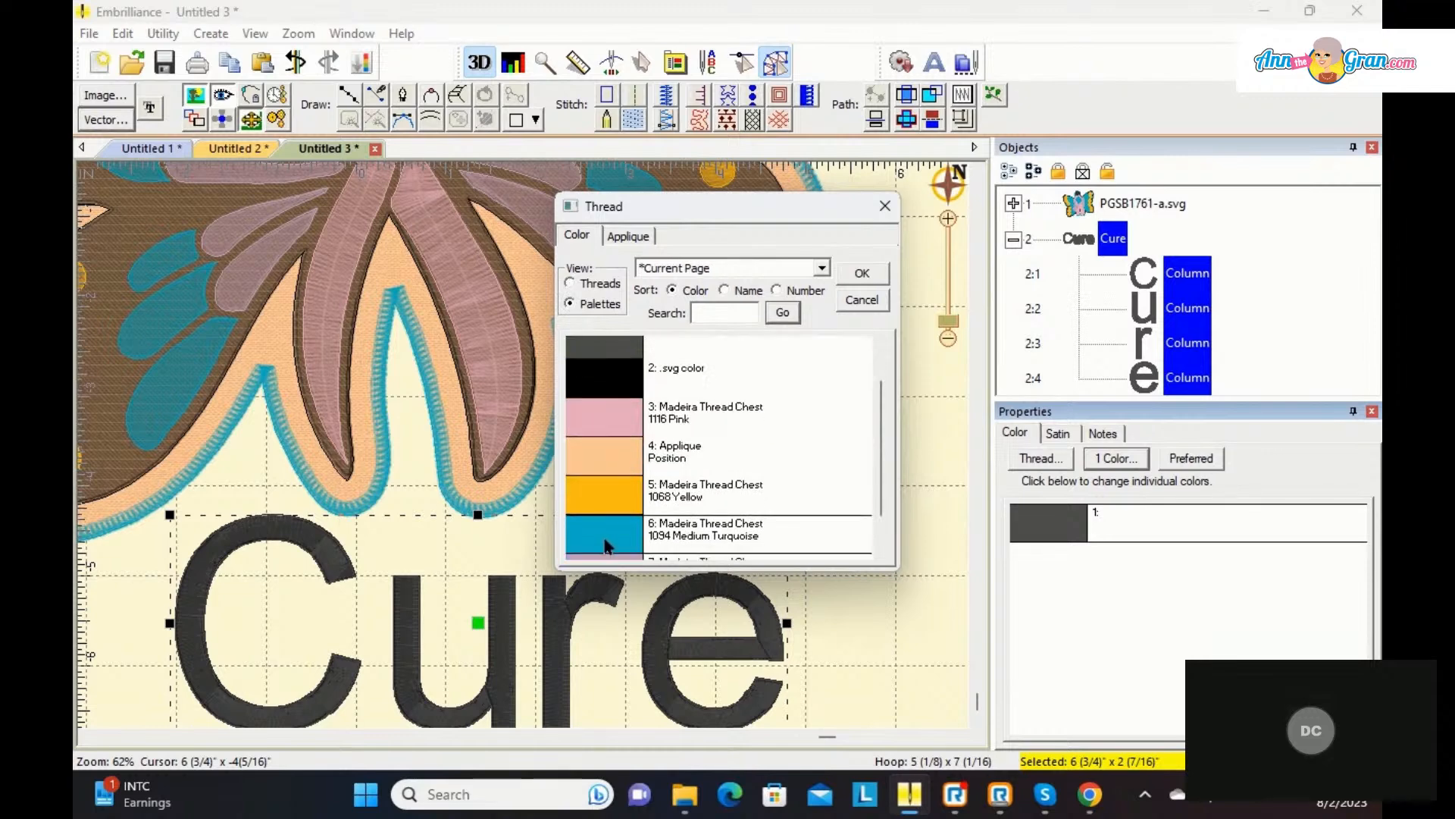
pyautogui.click(859, 274)
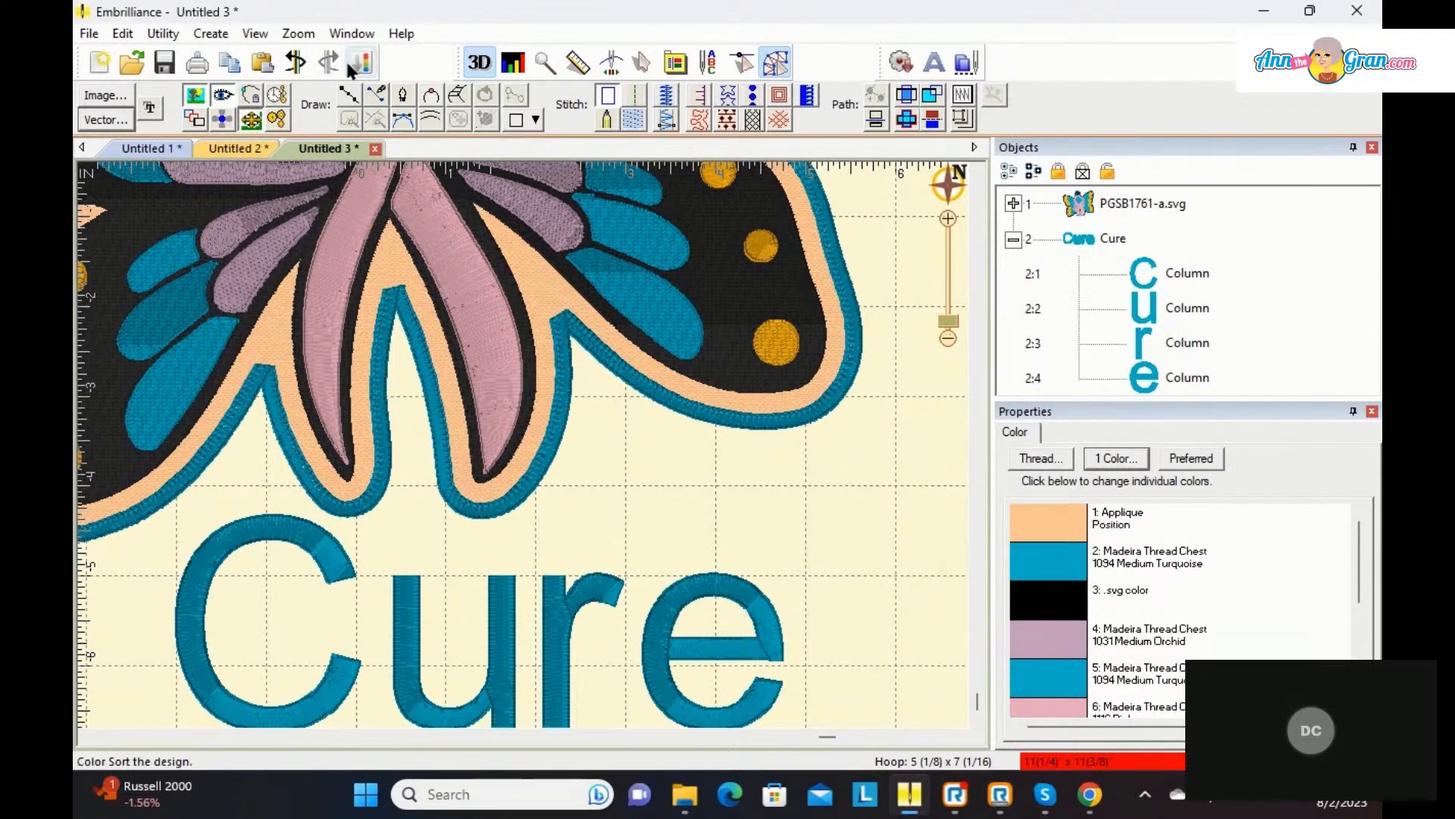
# Step: Start drawing a new line object by points in the empty area beside the butterfly
pyautogui.click(350, 95)
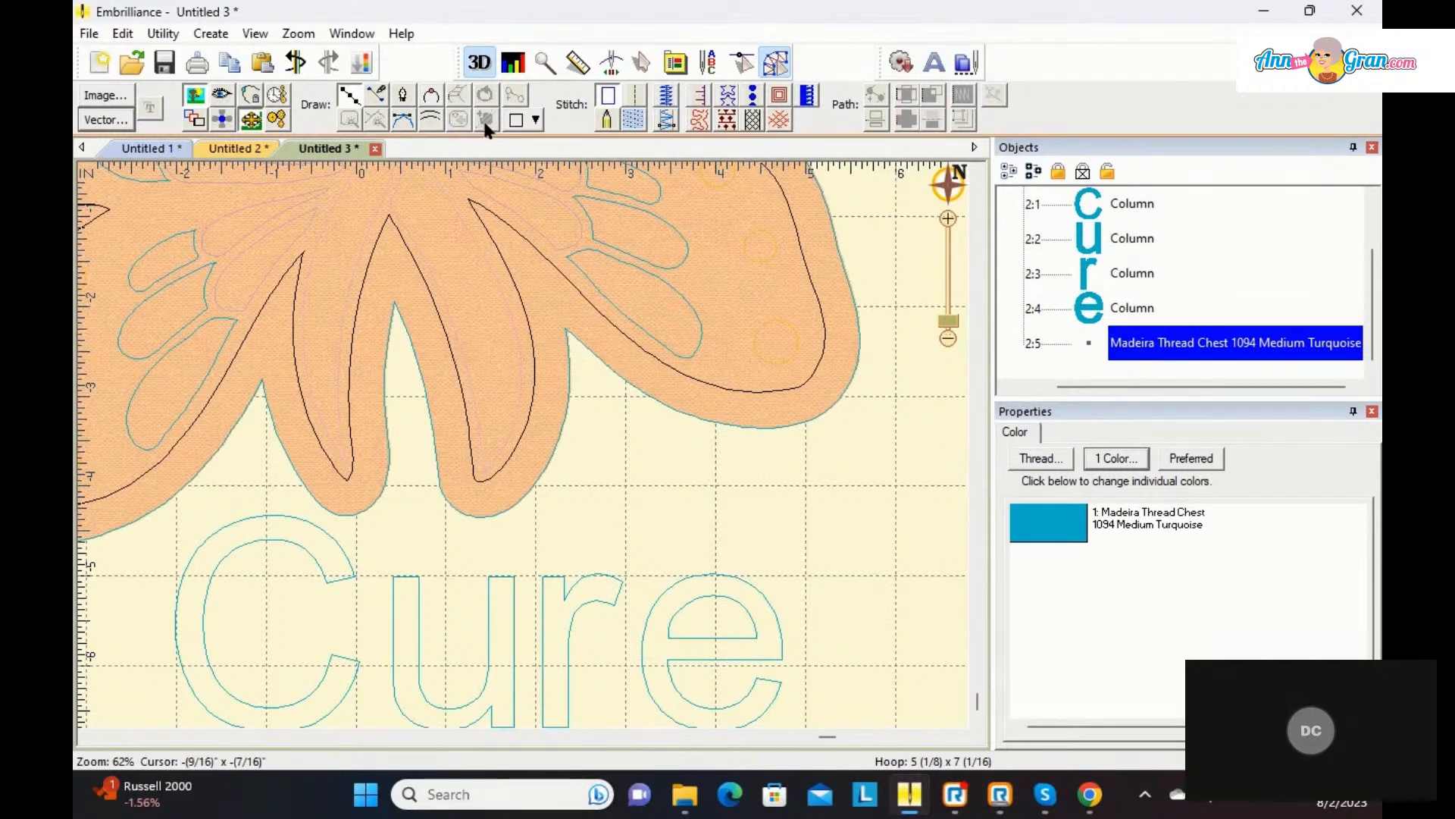
pyautogui.hscroll(3, 813, 288)
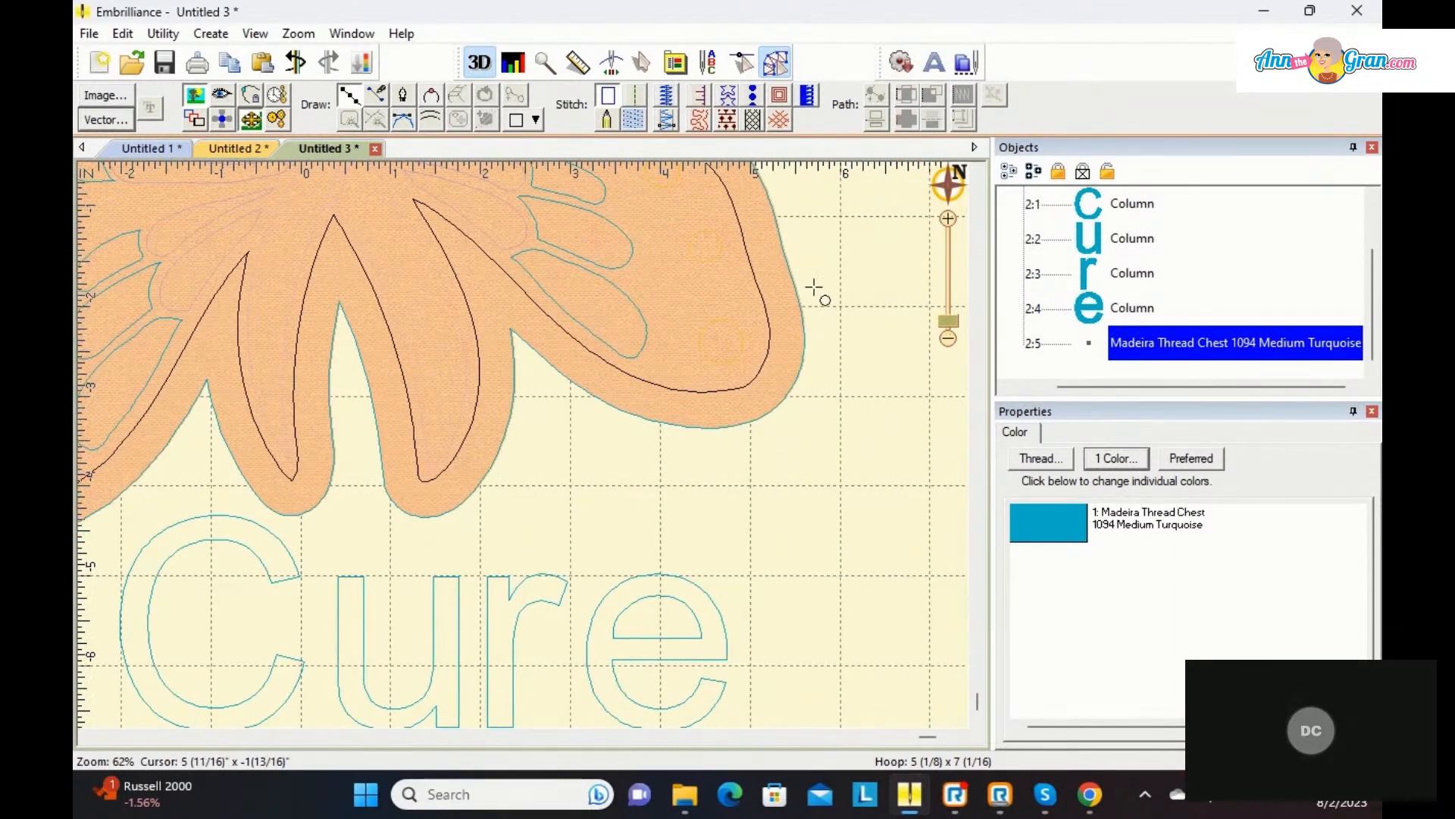